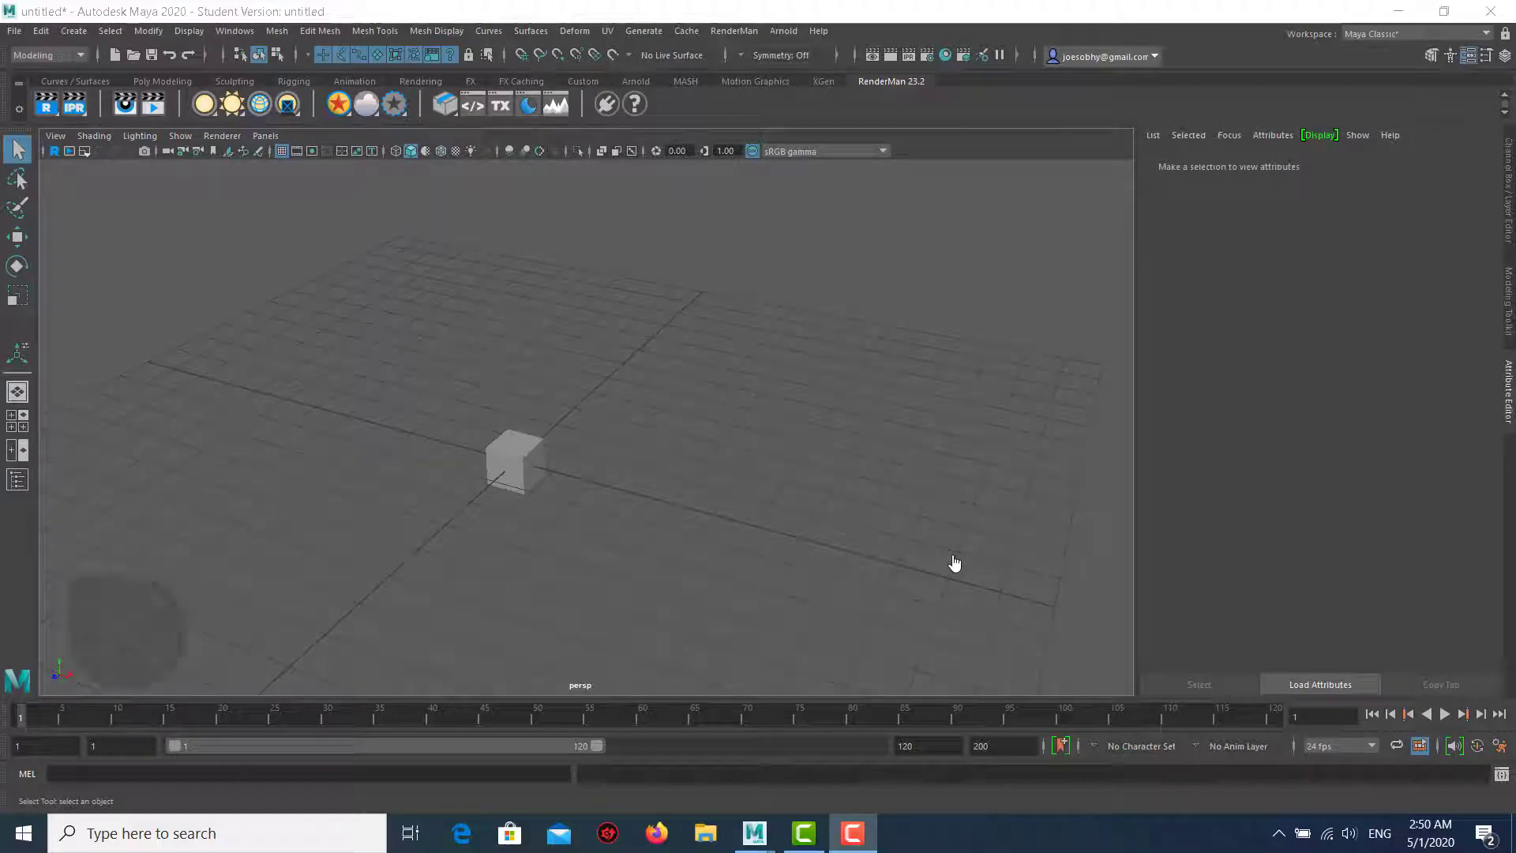
Select the default 1×1×1 cube pCube1 to show its polyCube1 width, height, depth and subdivisions.
alt+drag(719, 463, 450, 424)
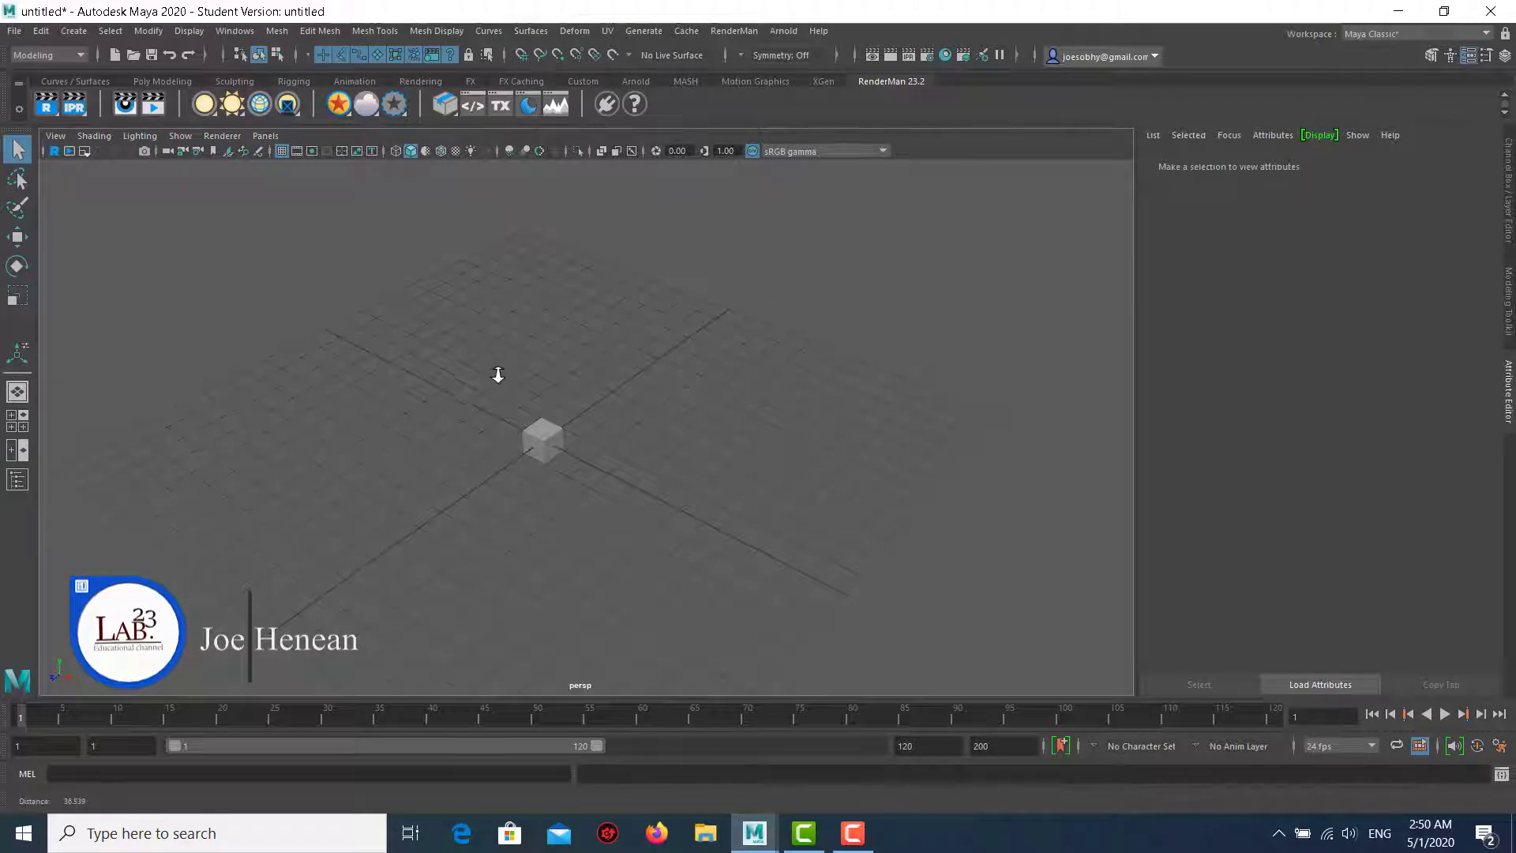
alt+drag(499, 368, 506, 363)
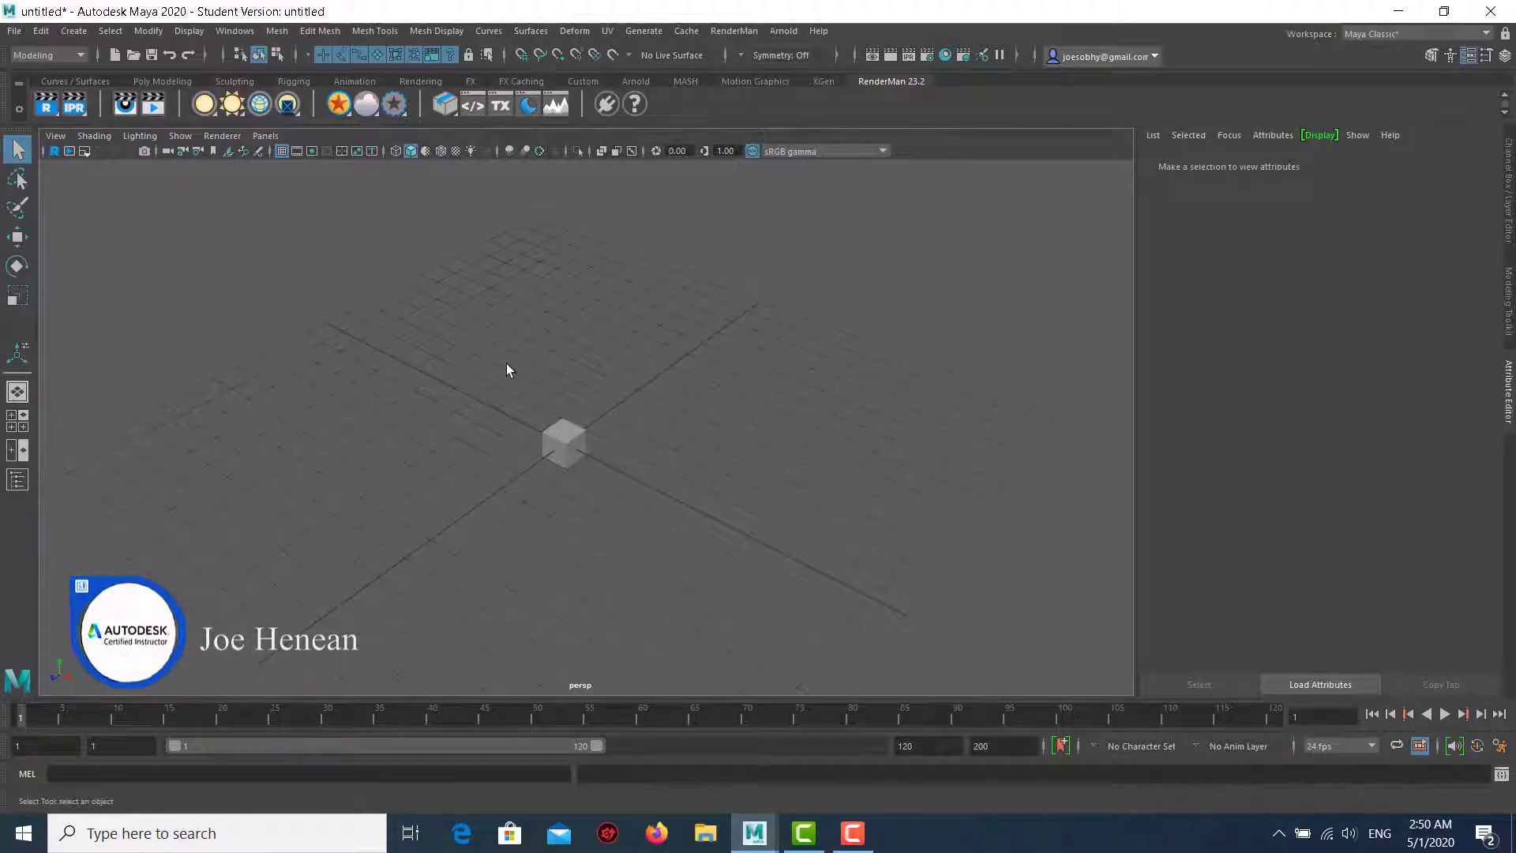
alt+drag(507, 366, 606, 325)
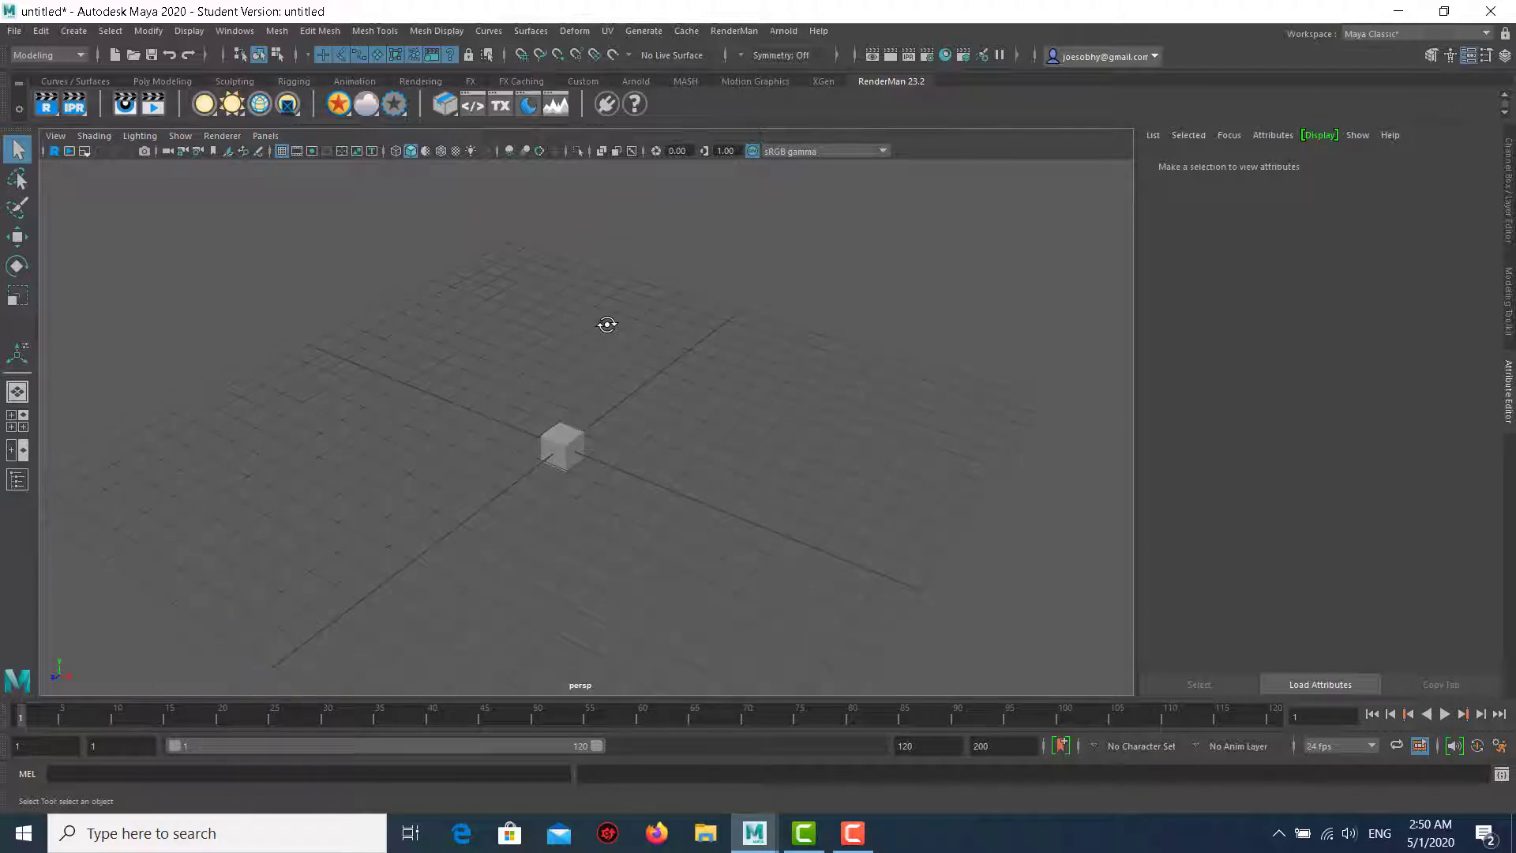
scroll(536, 403, up, 2)
scroll(528, 407, up, 2)
scroll(548, 452, up, 2)
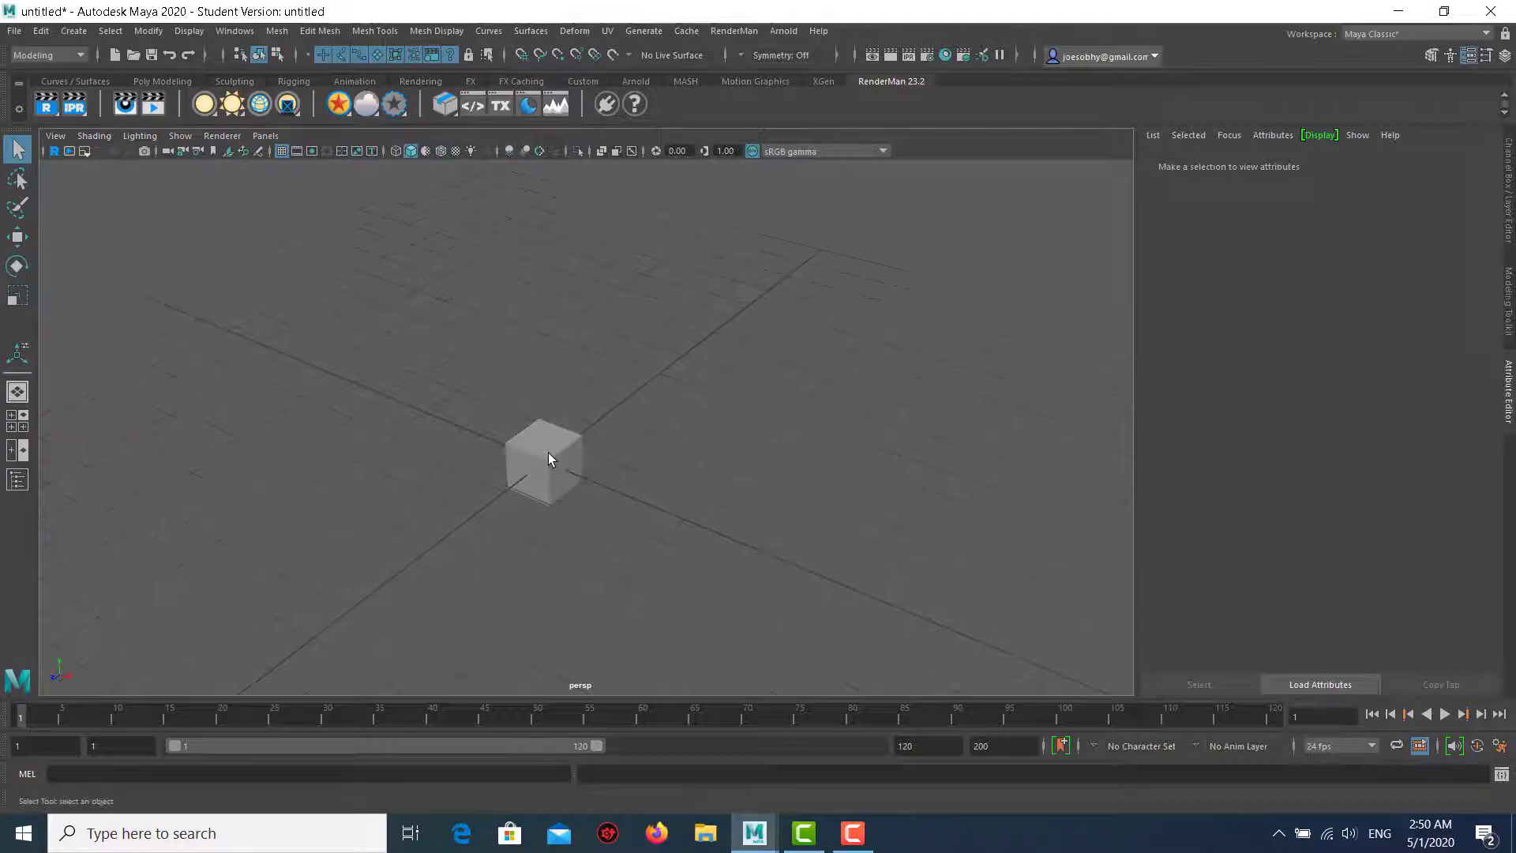
click(548, 454)
alt+drag(549, 460, 647, 464)
scroll(443, 459, down, 3)
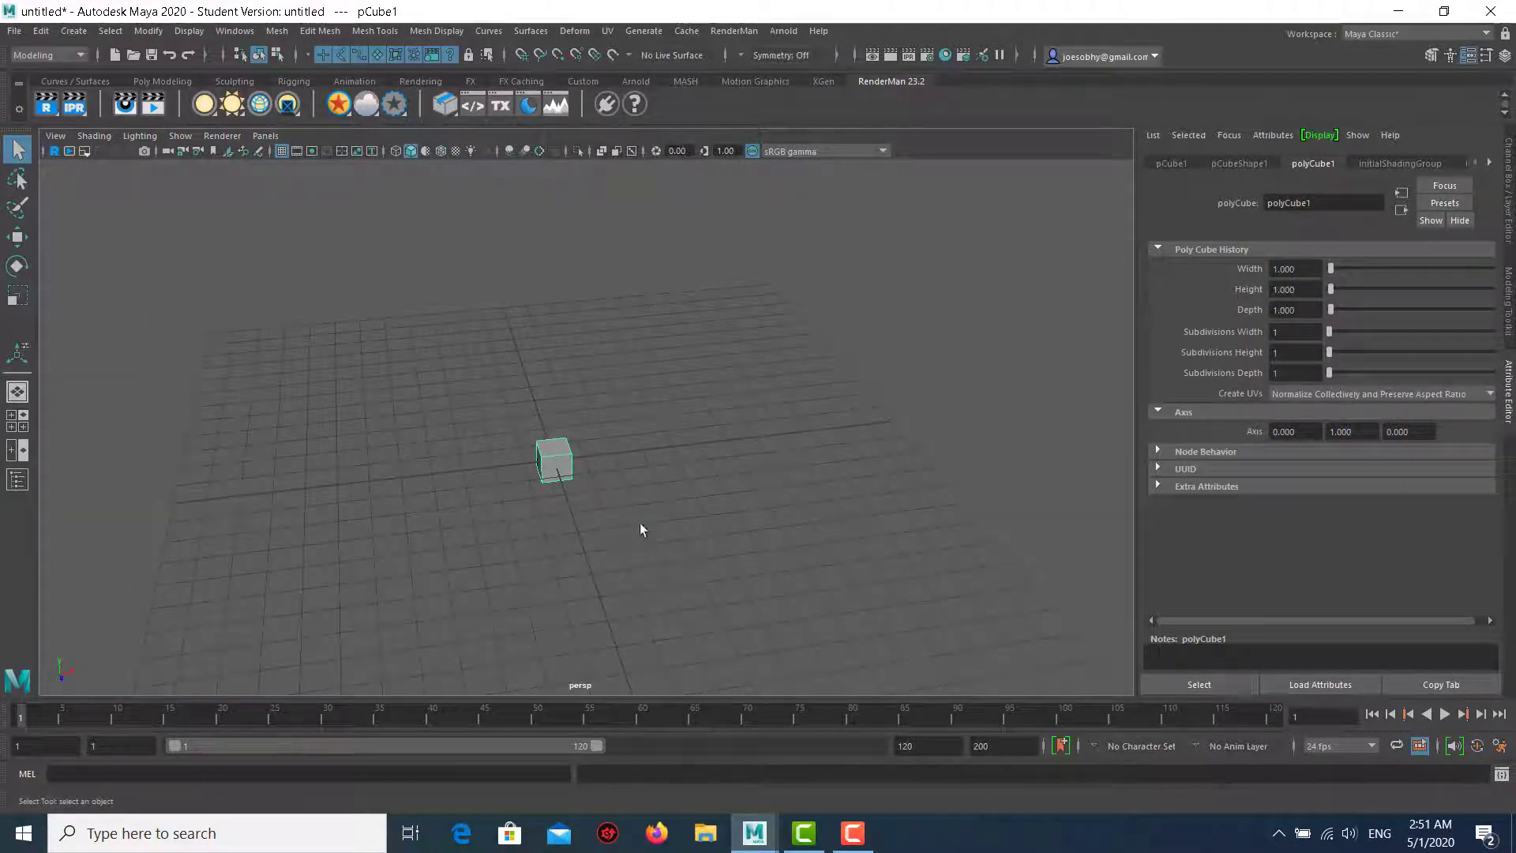
alt+drag(655, 462, 835, 471)
mouse_move(515, 331)
alt+mouse_down()
mouse_move(592, 501)
mouse_move(562, 447)
alt+mouse_up()
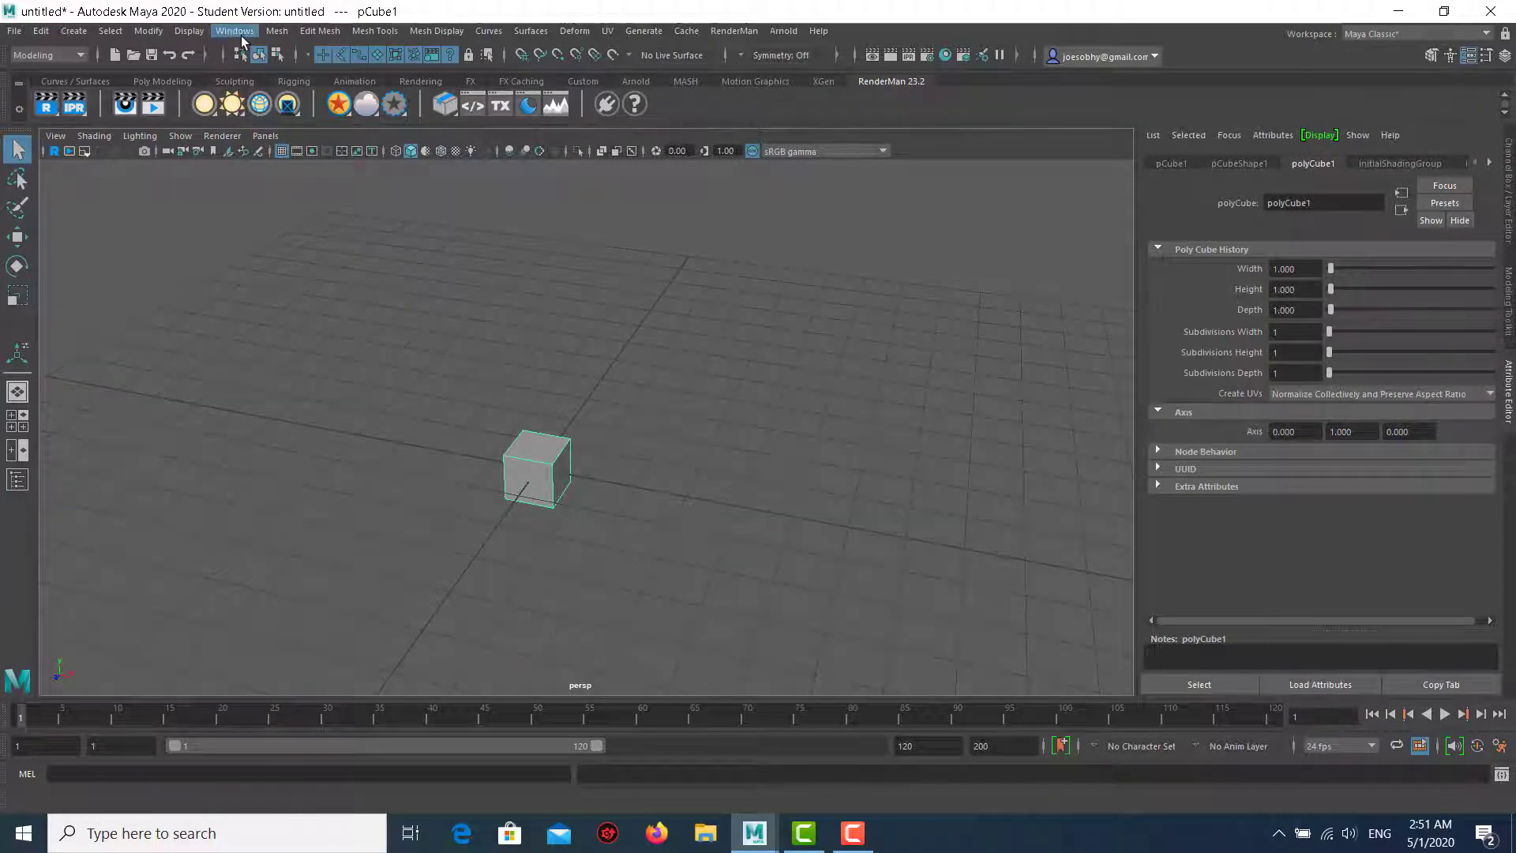
click(392, 35)
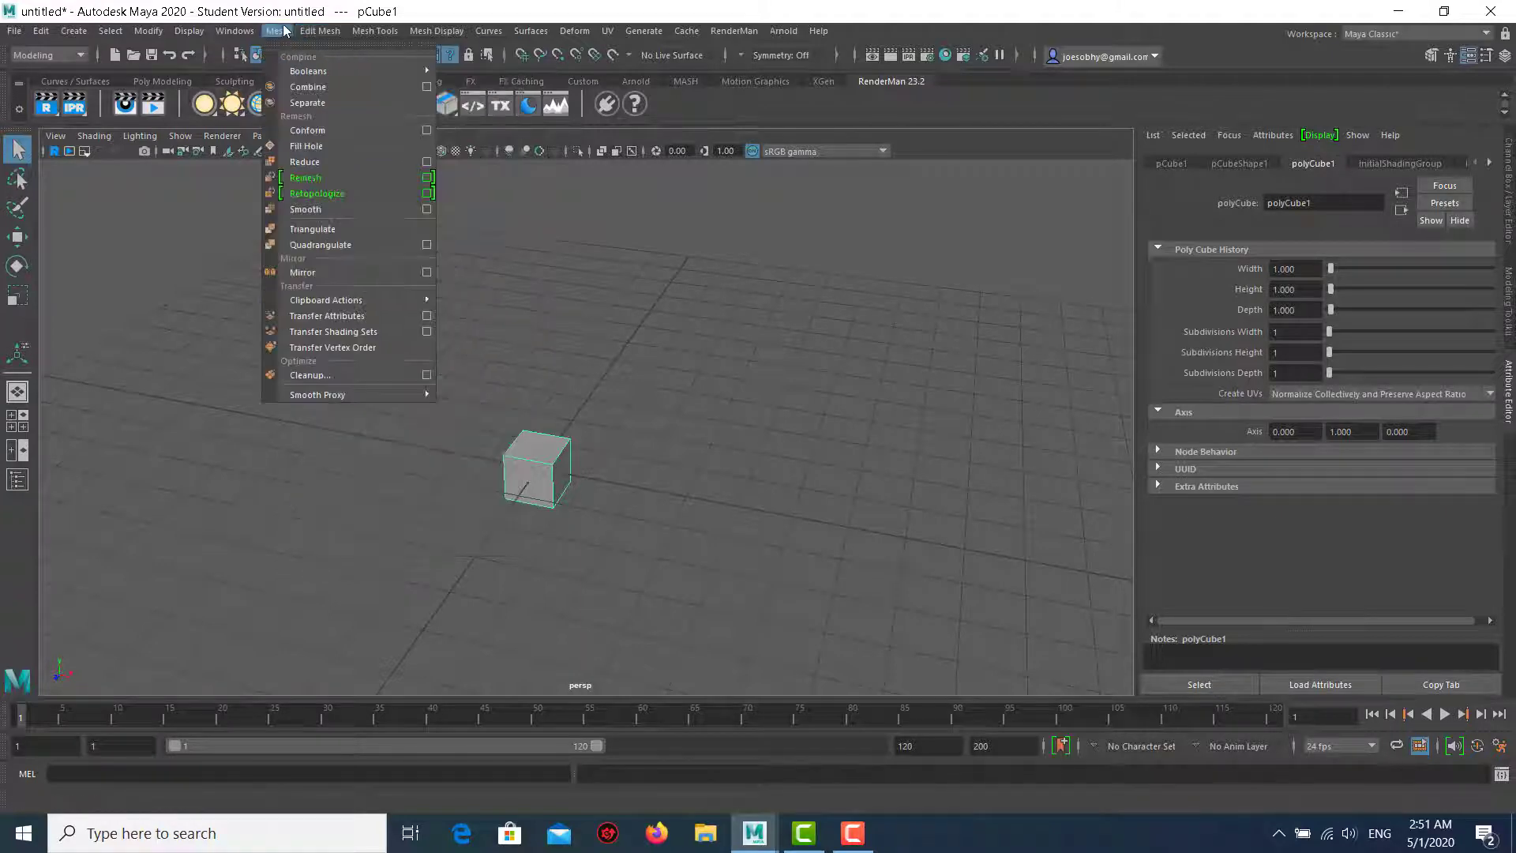
mouse_move(277, 30)
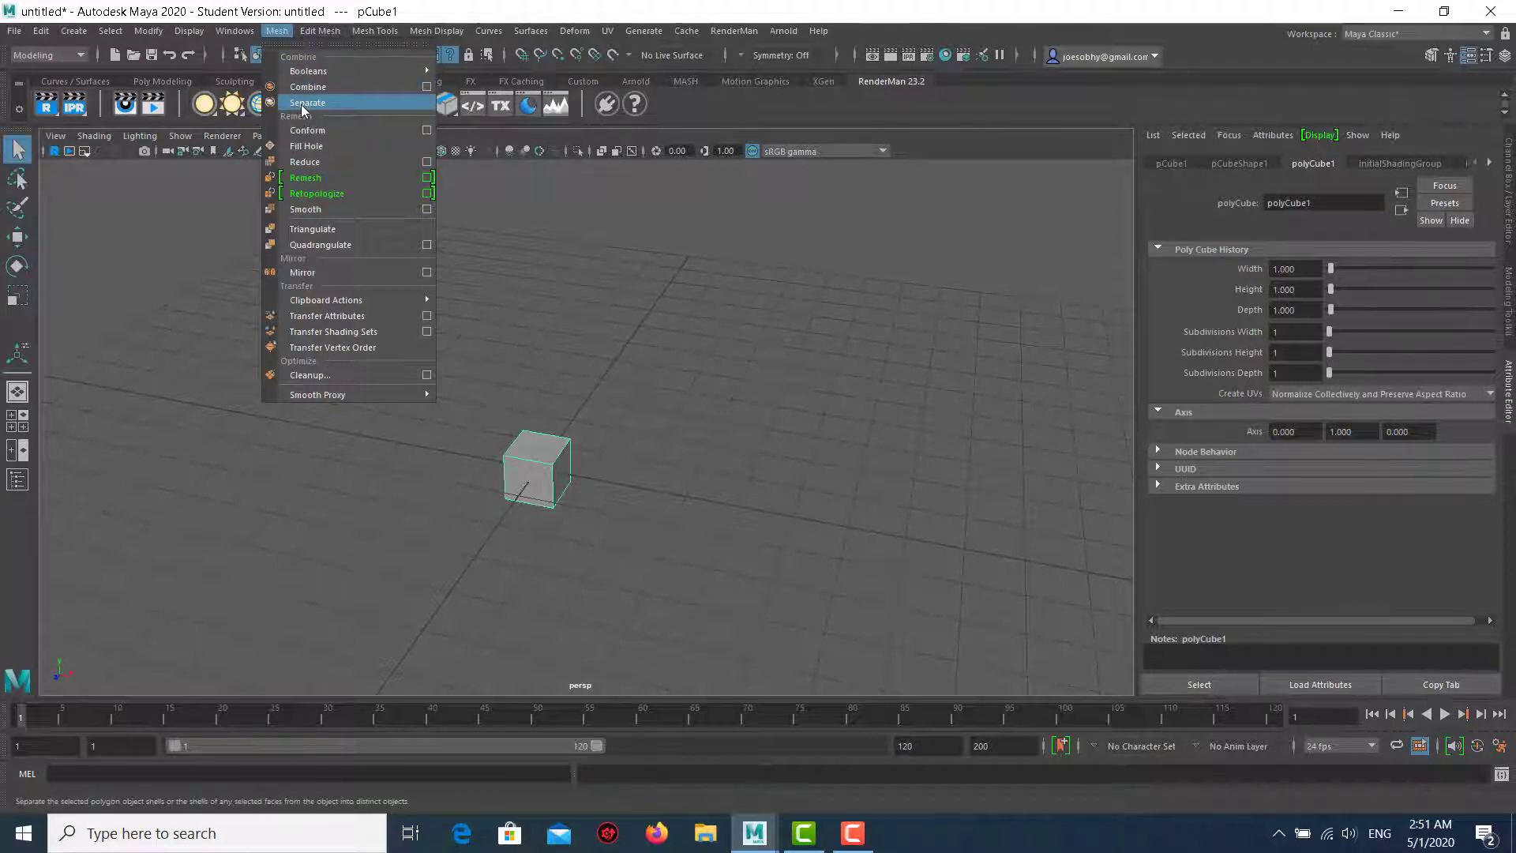
click(613, 293)
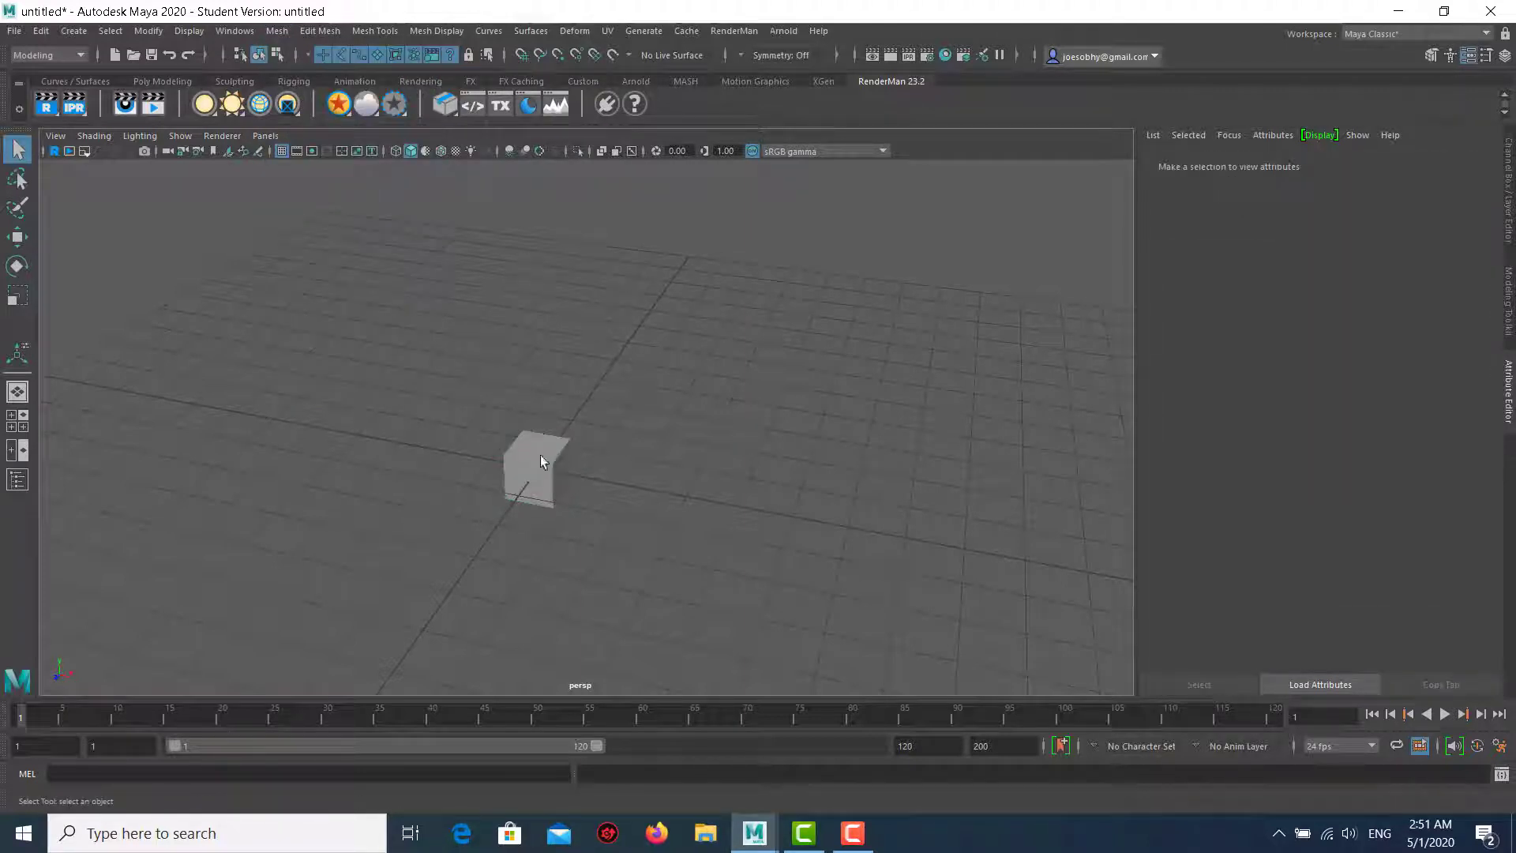
mouse_move(527, 391)
alt+mouse_down()
mouse_move(602, 491)
mouse_move(508, 426)
mouse_move(496, 370)
alt+mouse_up()
click(572, 444)
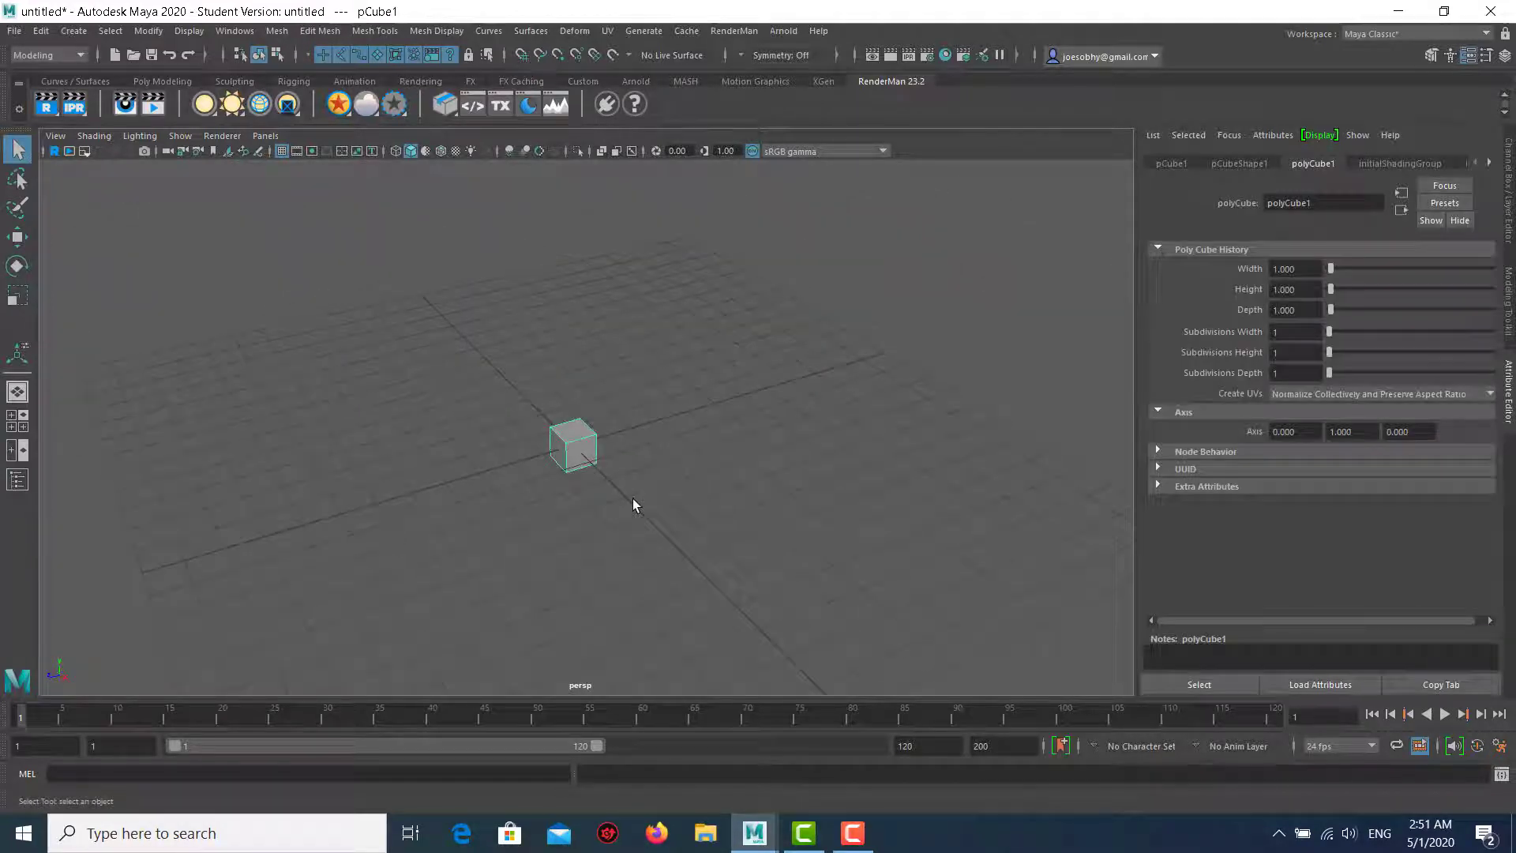
Frame the cube in front view and raise it above the grid.
key(r)
key(space)
key(space)
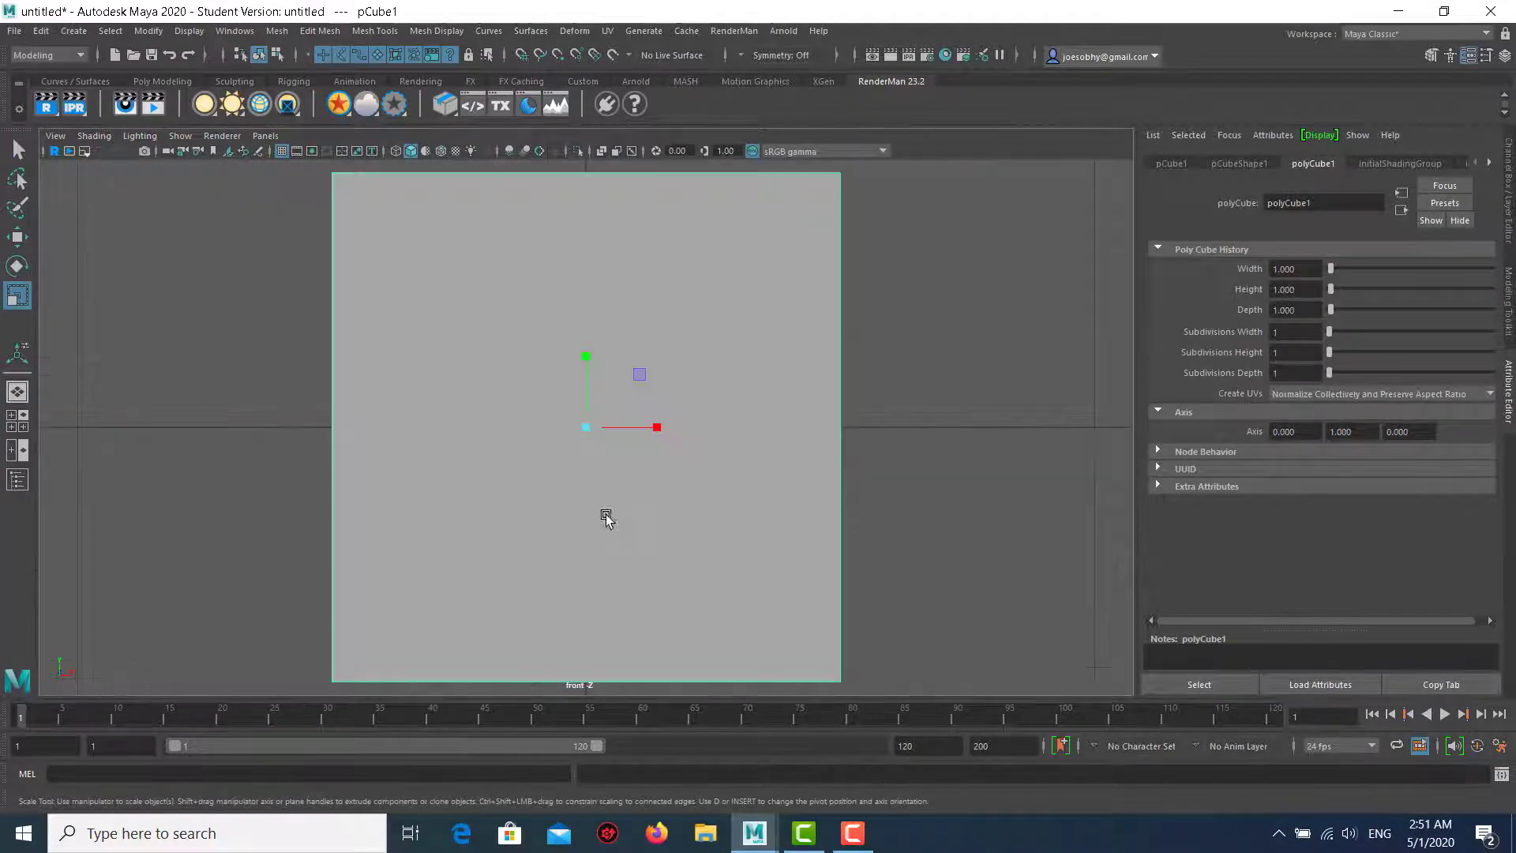
scroll(606, 517, down, 10)
alt+middle_drag(627, 410, 573, 464)
key(w)
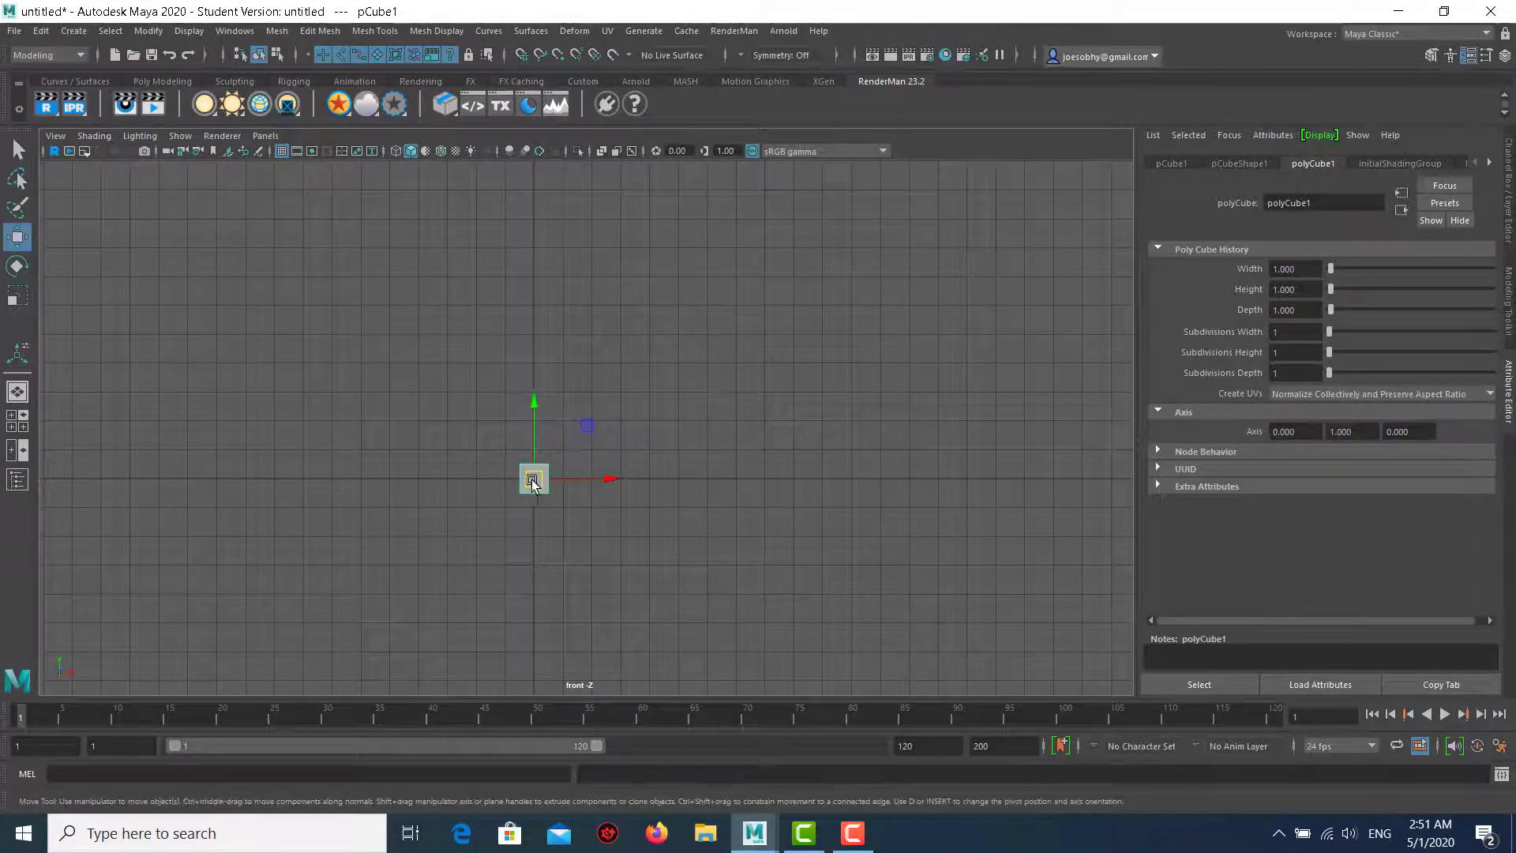
drag(537, 404, 534, 384)
Lower the cube onto the grid and snap its pivot to the base.
key(r)
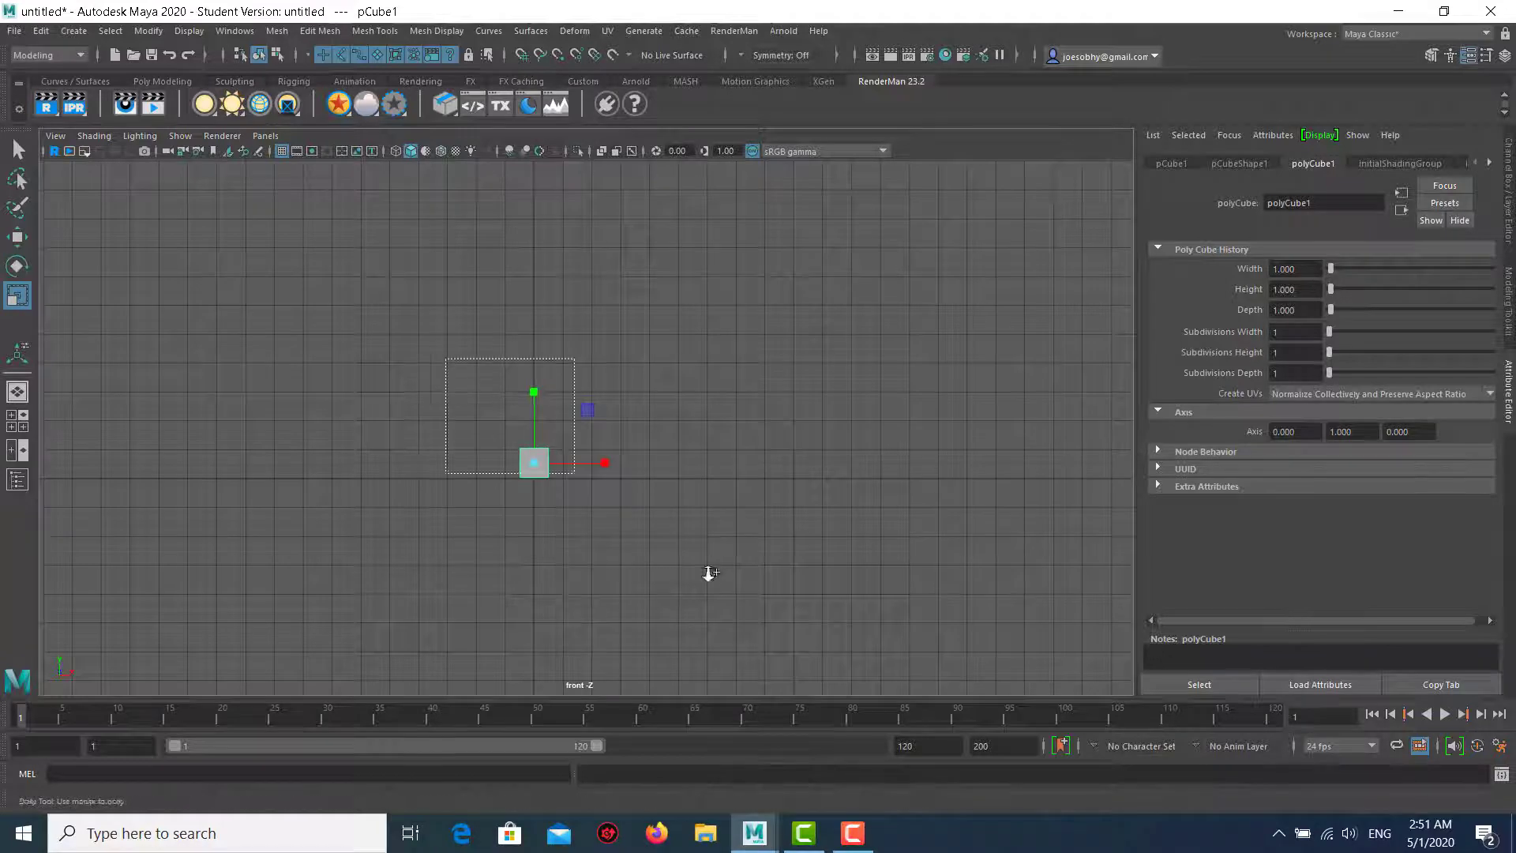
scroll(572, 494, up, 4)
scroll(544, 489, up, 3)
key(w)
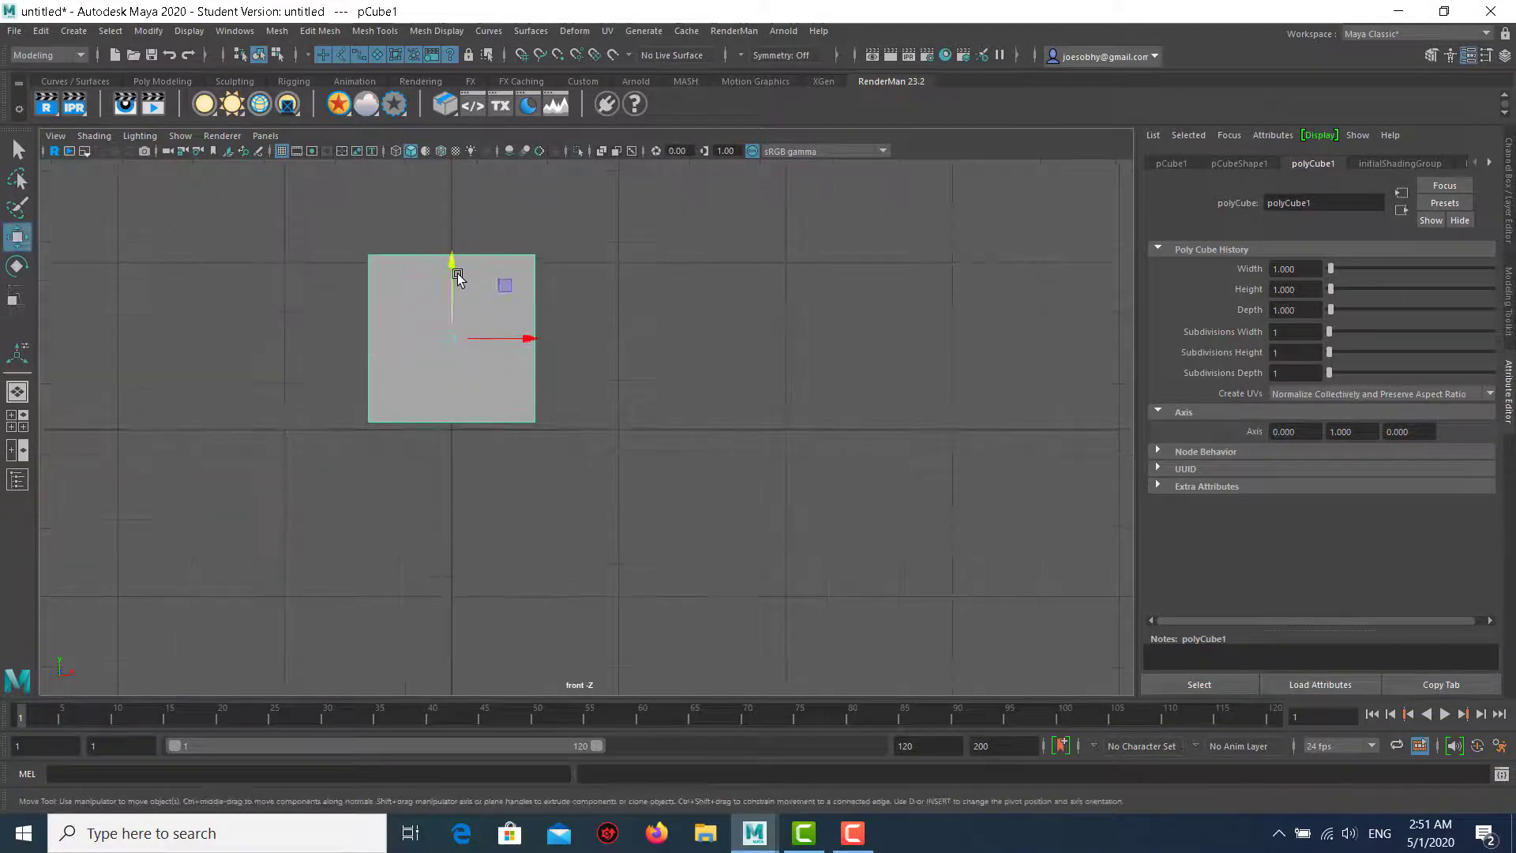
drag(452, 265, 439, 350)
key(d)
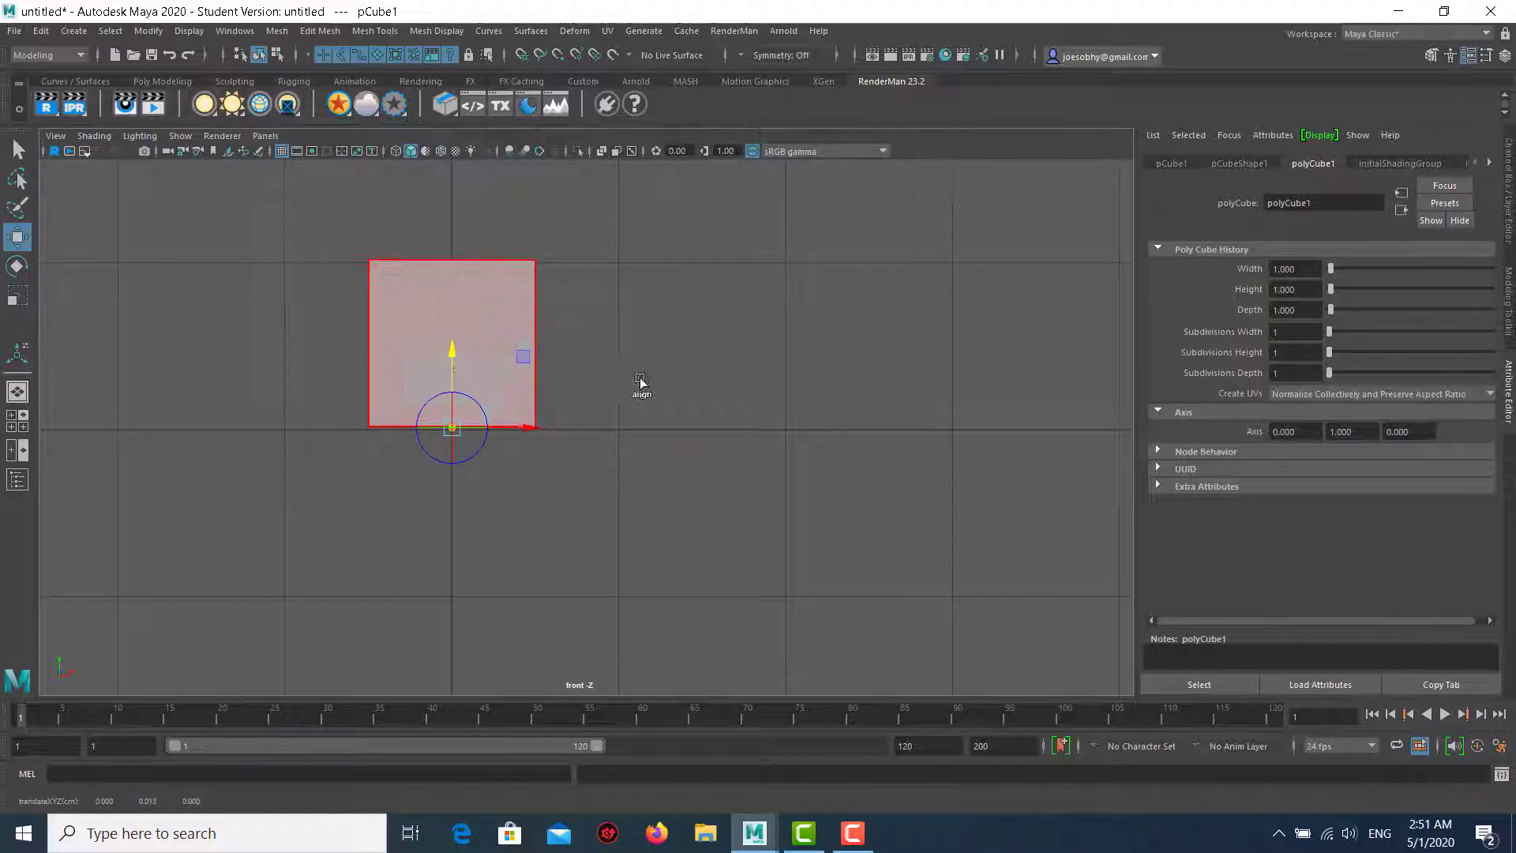
scroll(623, 385, down, 2)
key(d)
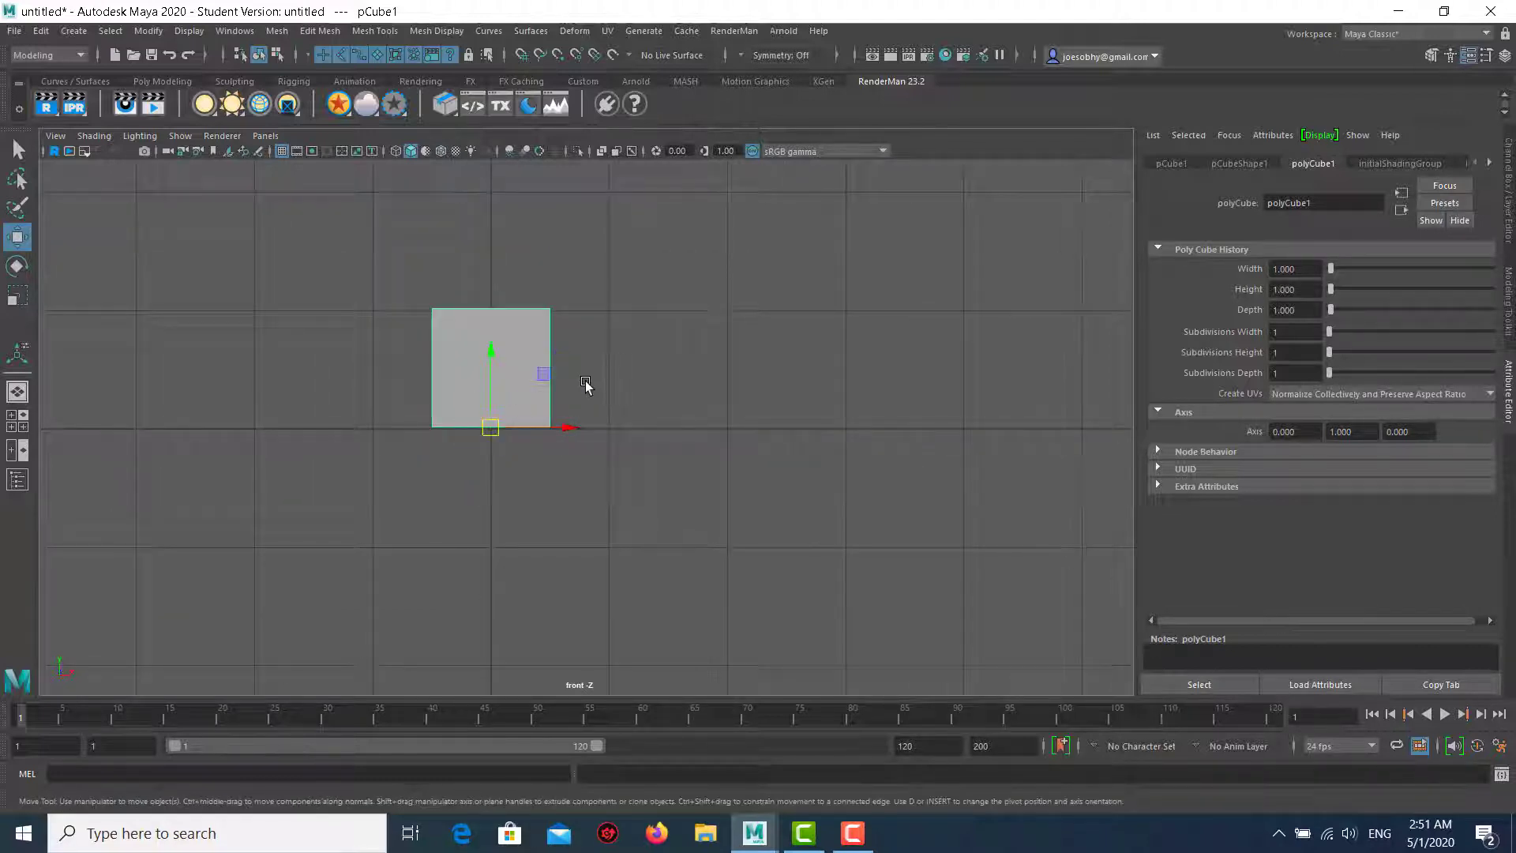
Scale the cube up uniformly from its base.
key(r)
drag(487, 430, 792, 383)
scroll(450, 363, down, 3)
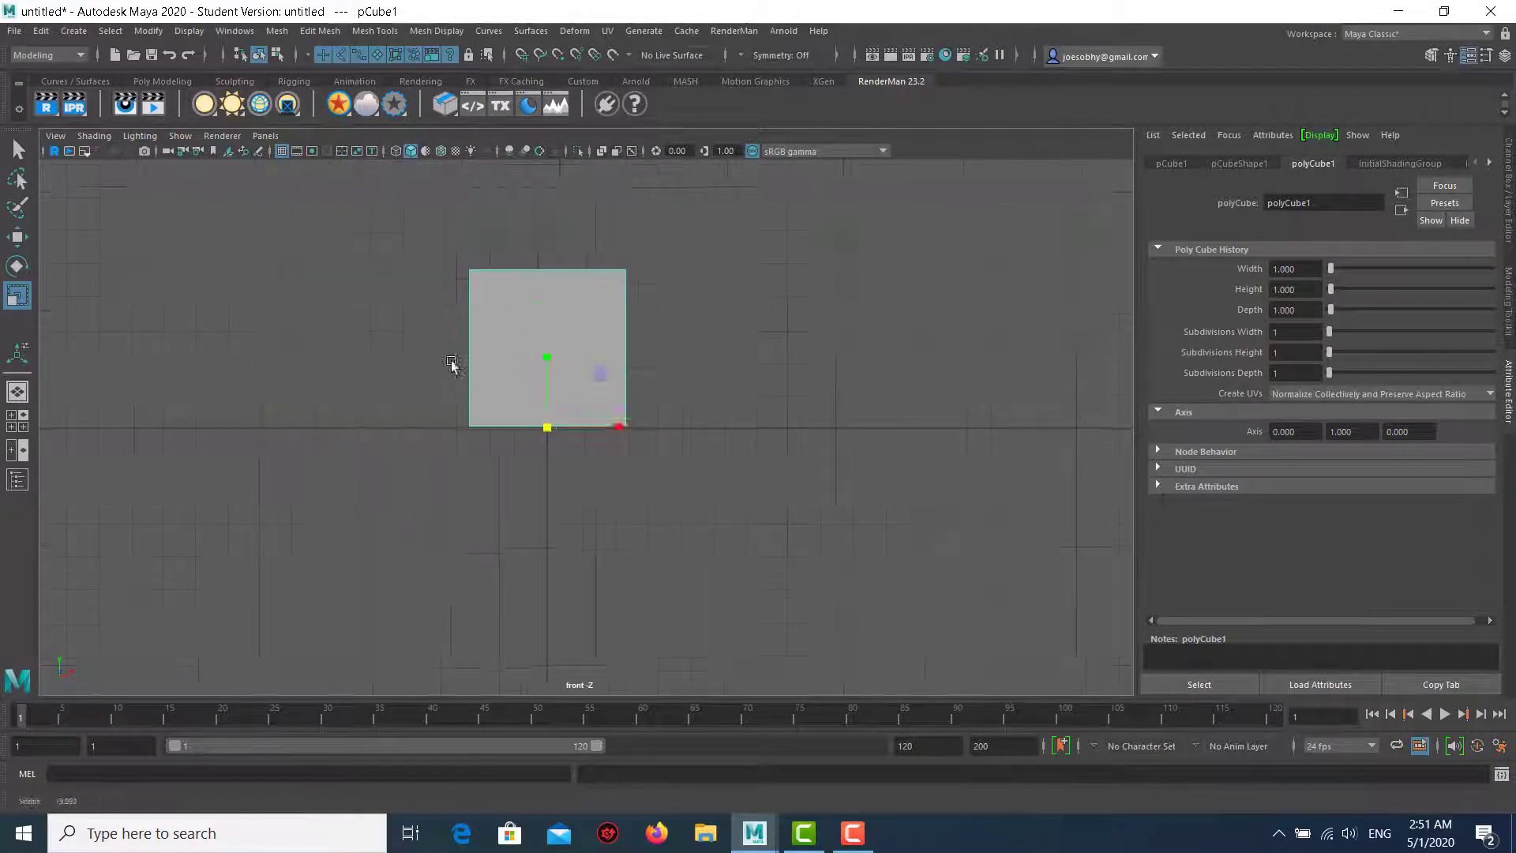
scroll(521, 387, down, 2)
drag(557, 430, 643, 420)
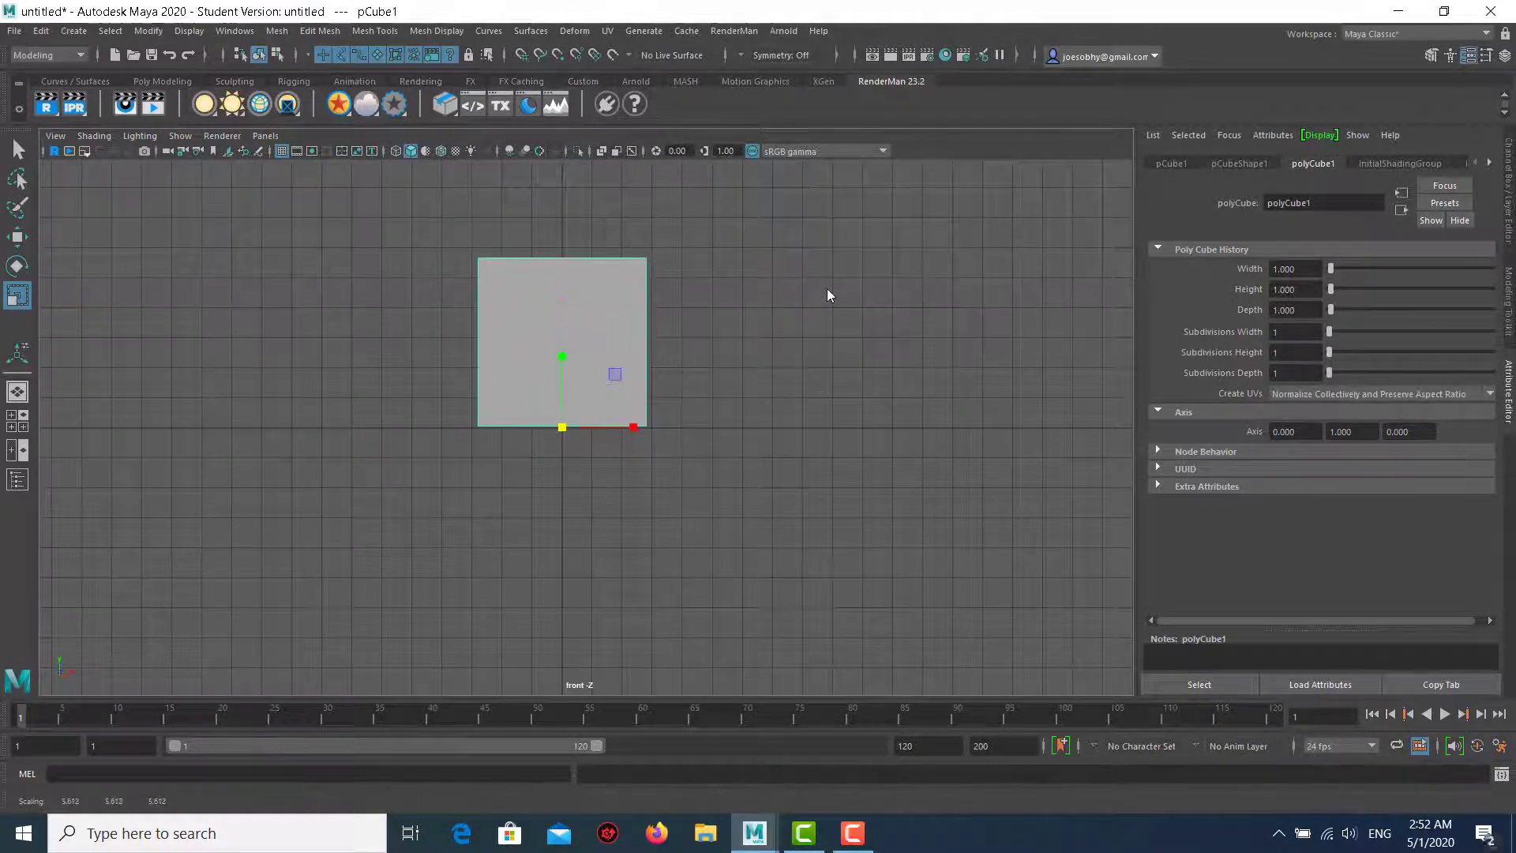
In perspective, stretch the block much longer along X and reduce its height.
key(space)
key(space)
alt+drag(751, 342, 592, 361)
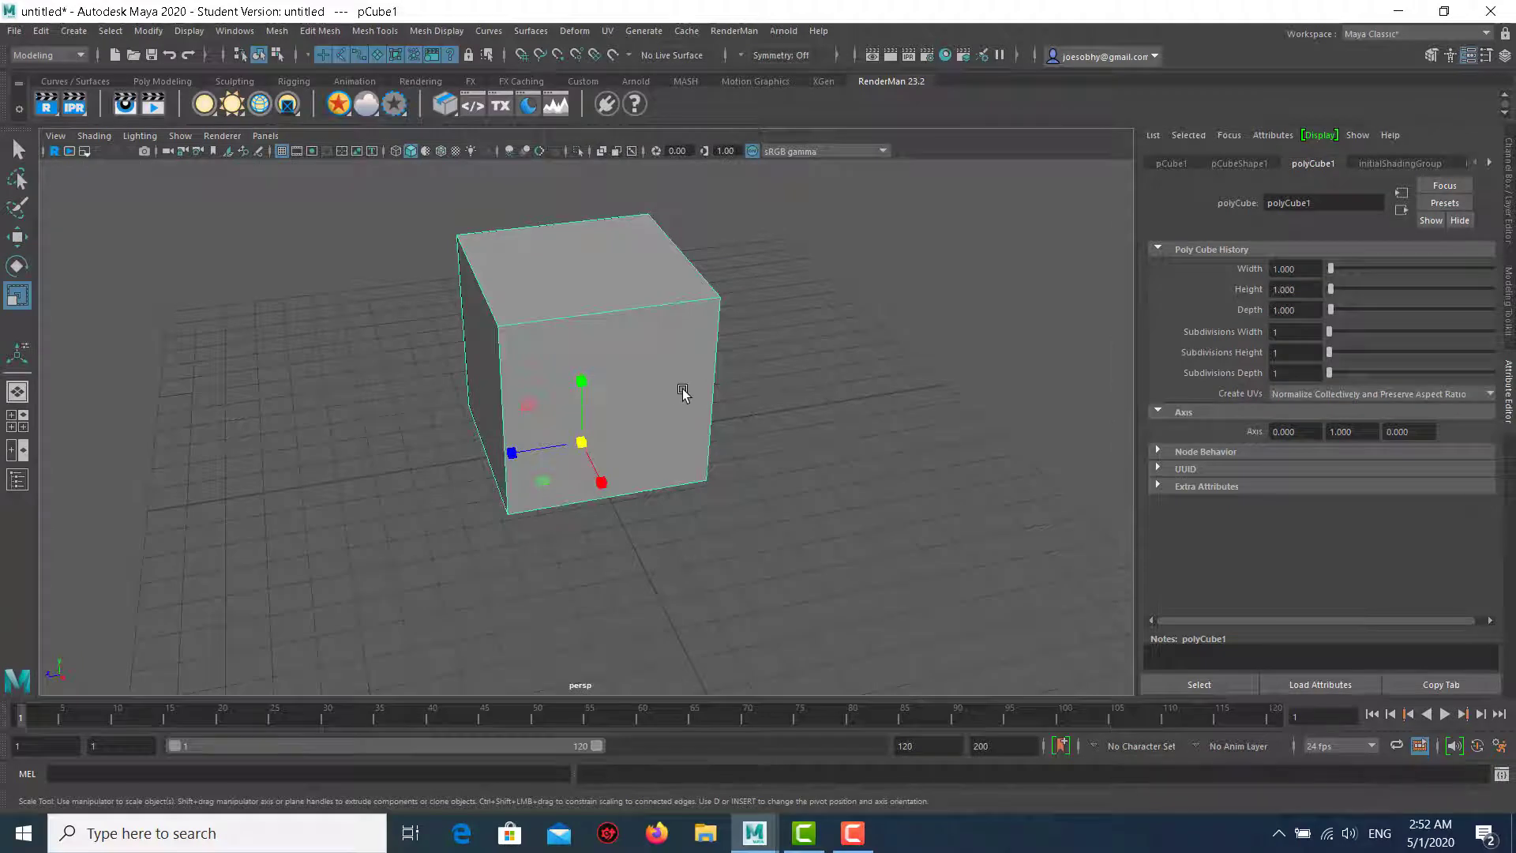
alt+drag(680, 390, 609, 419)
drag(525, 442, 361, 437)
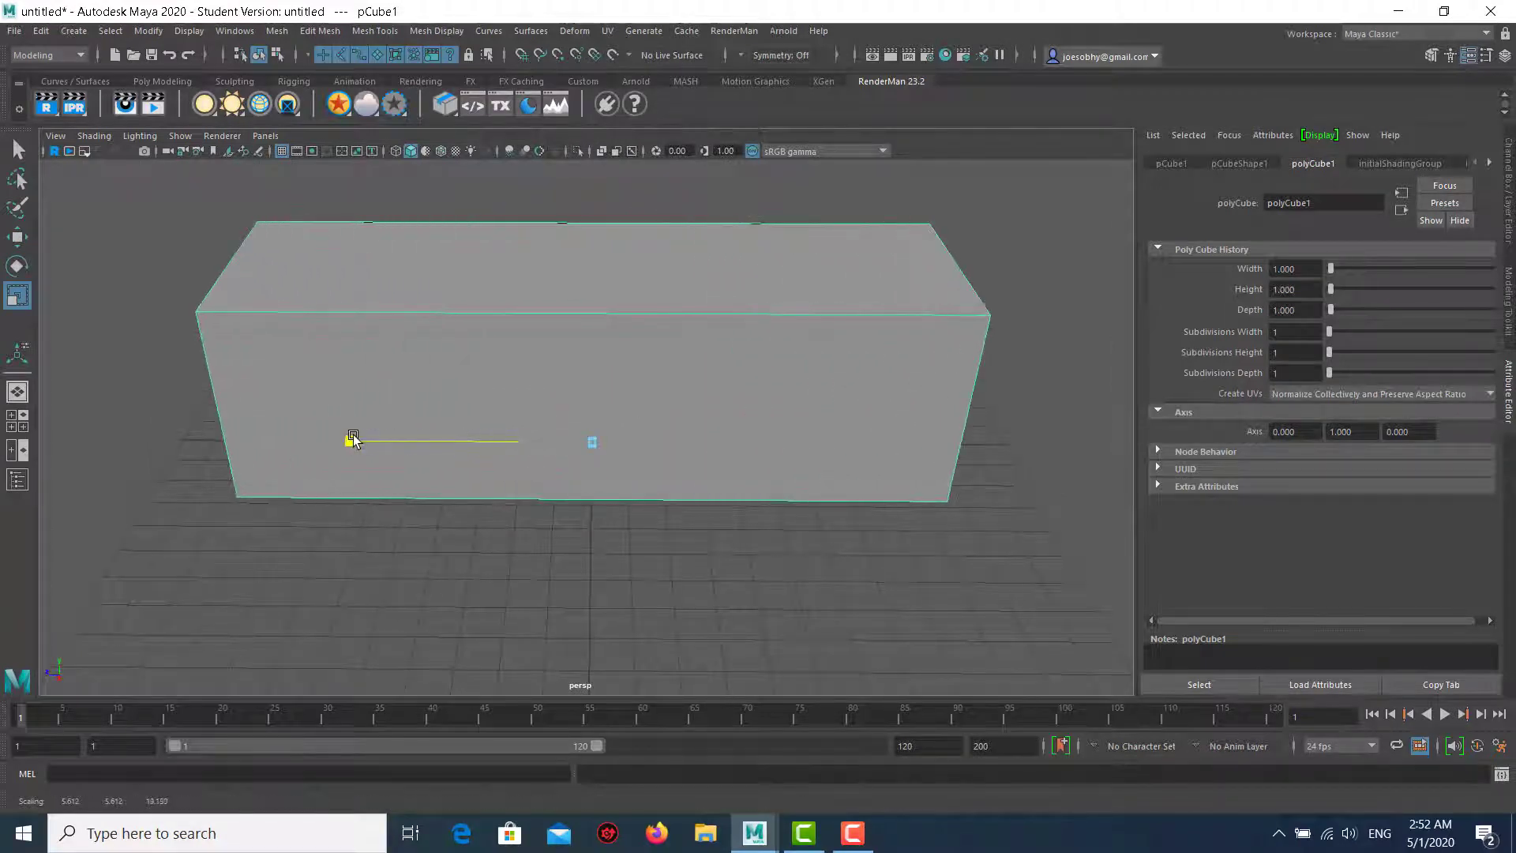
scroll(563, 378, down, 2)
mouse_move(563, 378)
alt+mouse_down()
mouse_move(690, 372)
mouse_move(575, 399)
mouse_move(532, 376)
alt+mouse_up()
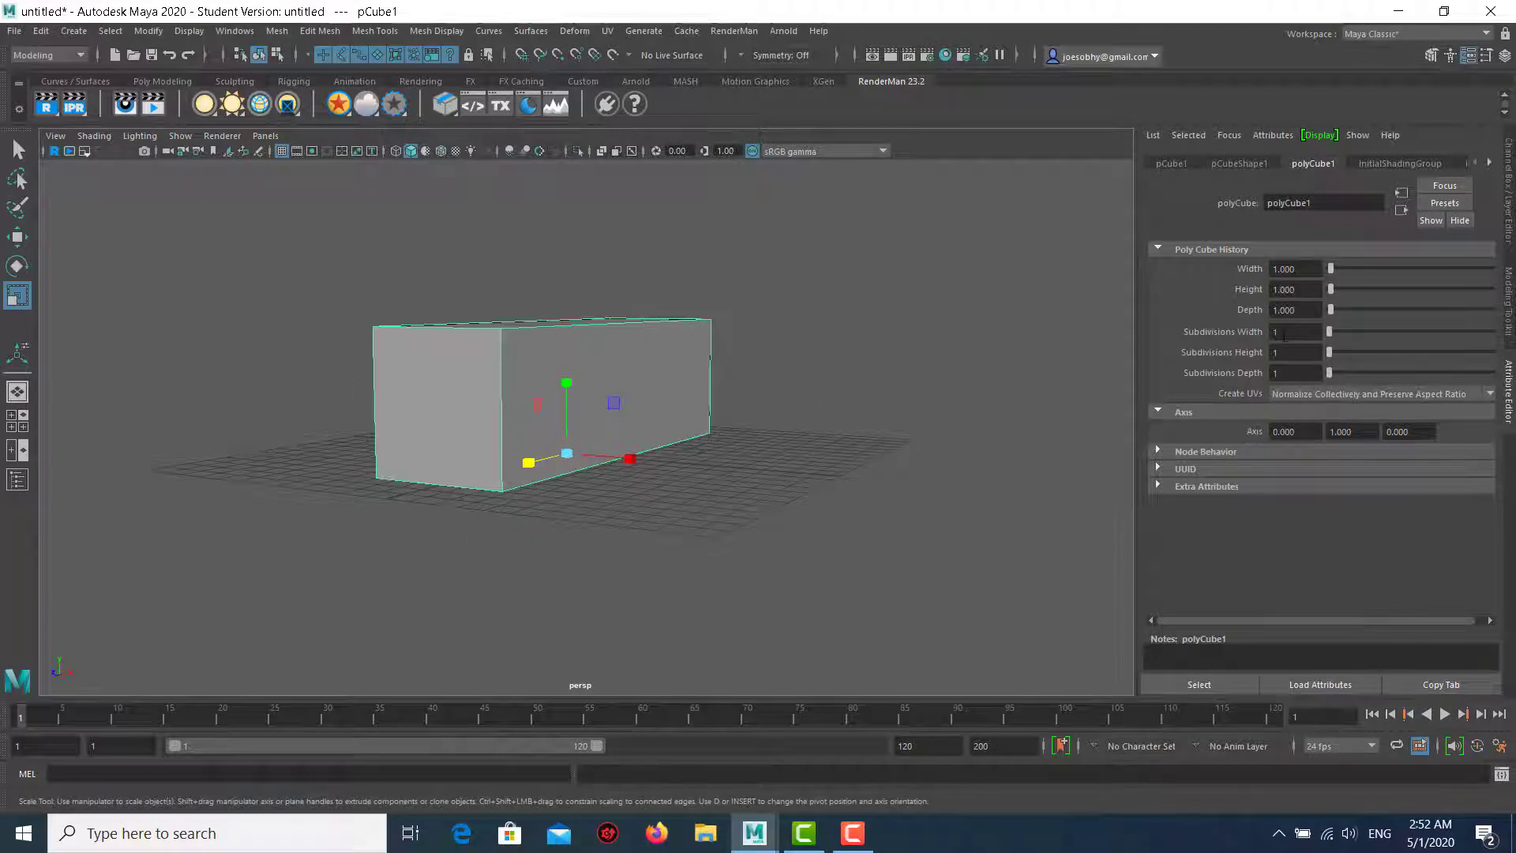
alt+right_drag(886, 332, 916, 433)
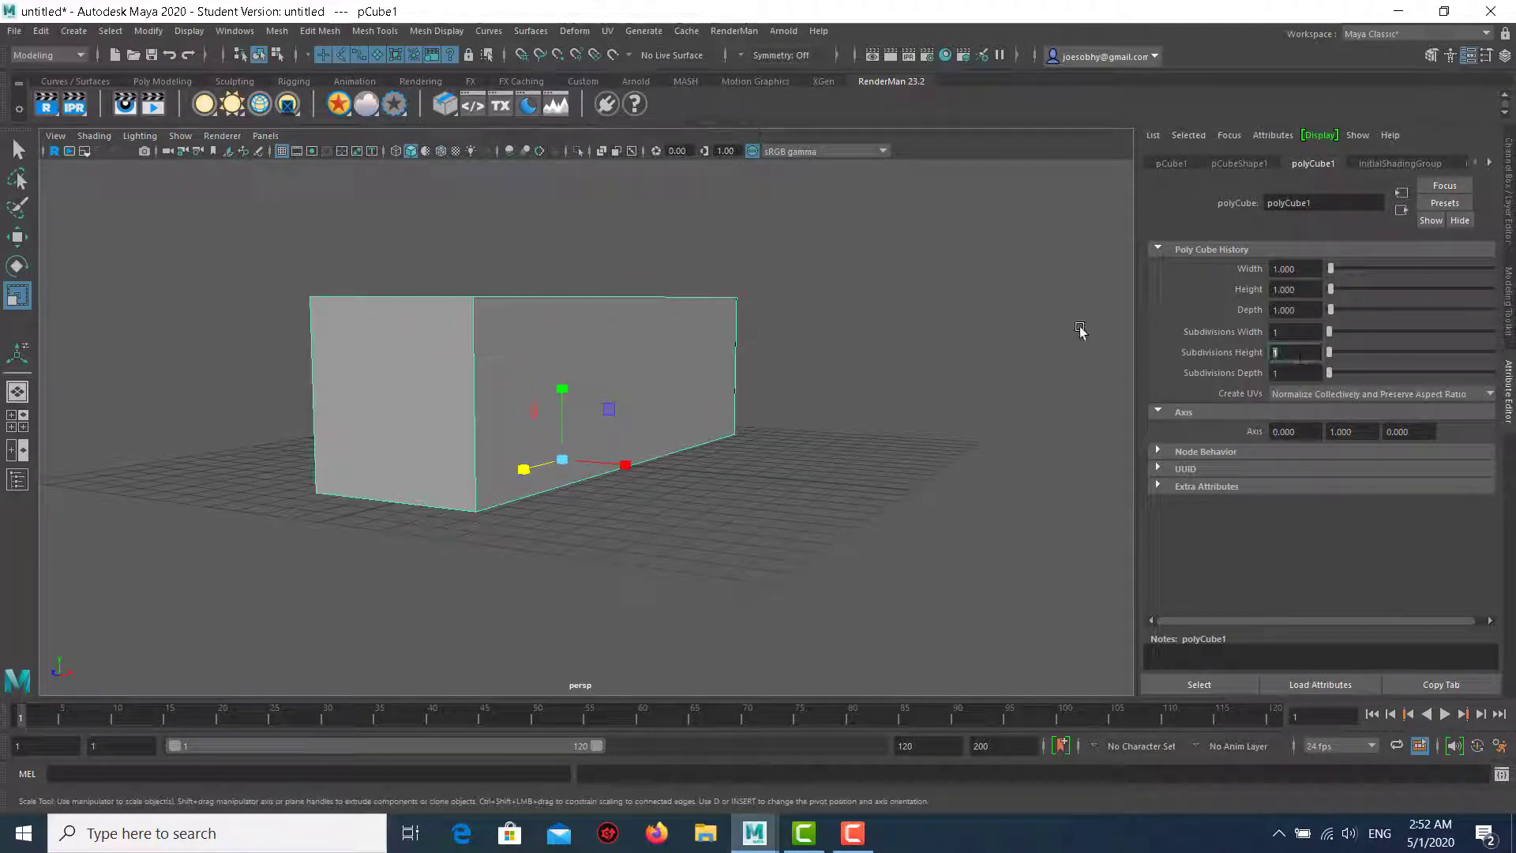
mouse_move(559, 389)
mouse_down()
mouse_move(558, 406)
mouse_move(394, 391)
mouse_up()
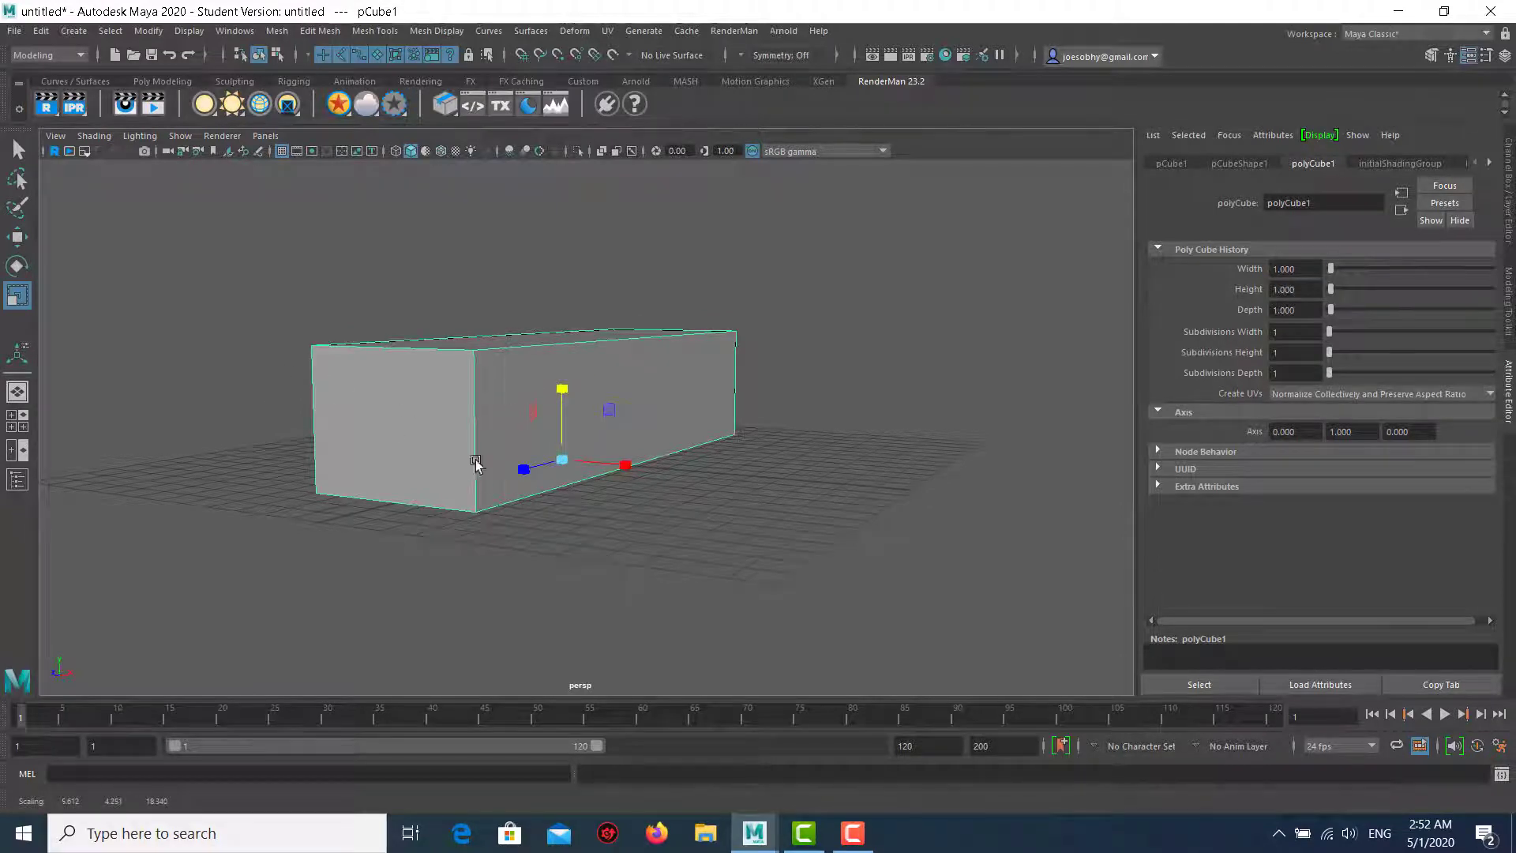
Set the block's height subdivisions to 4.
click(1298, 353)
text(3)
key(Return)
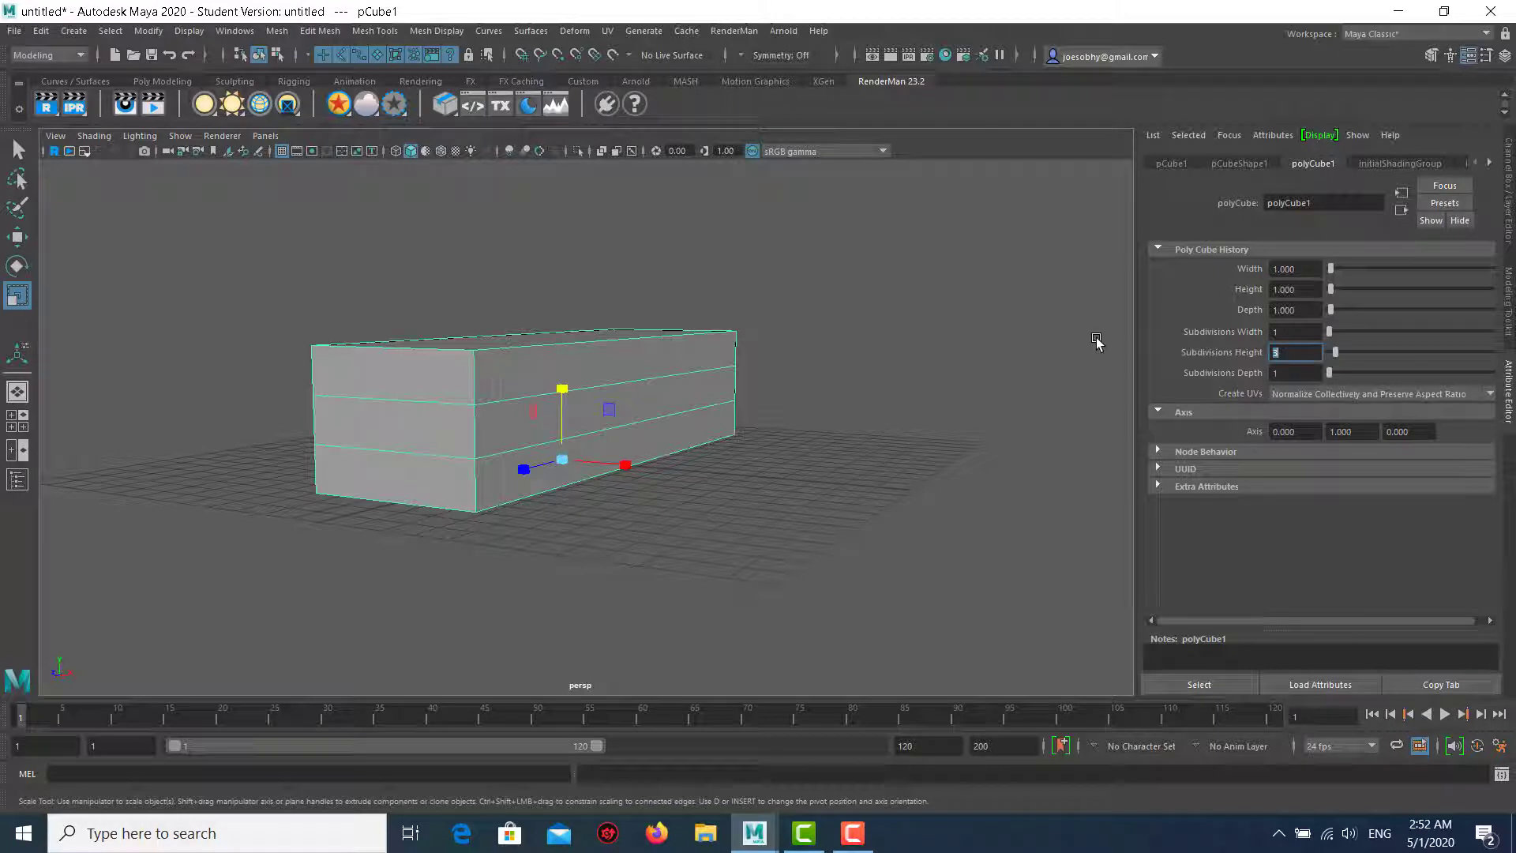
text(4)
key(Return)
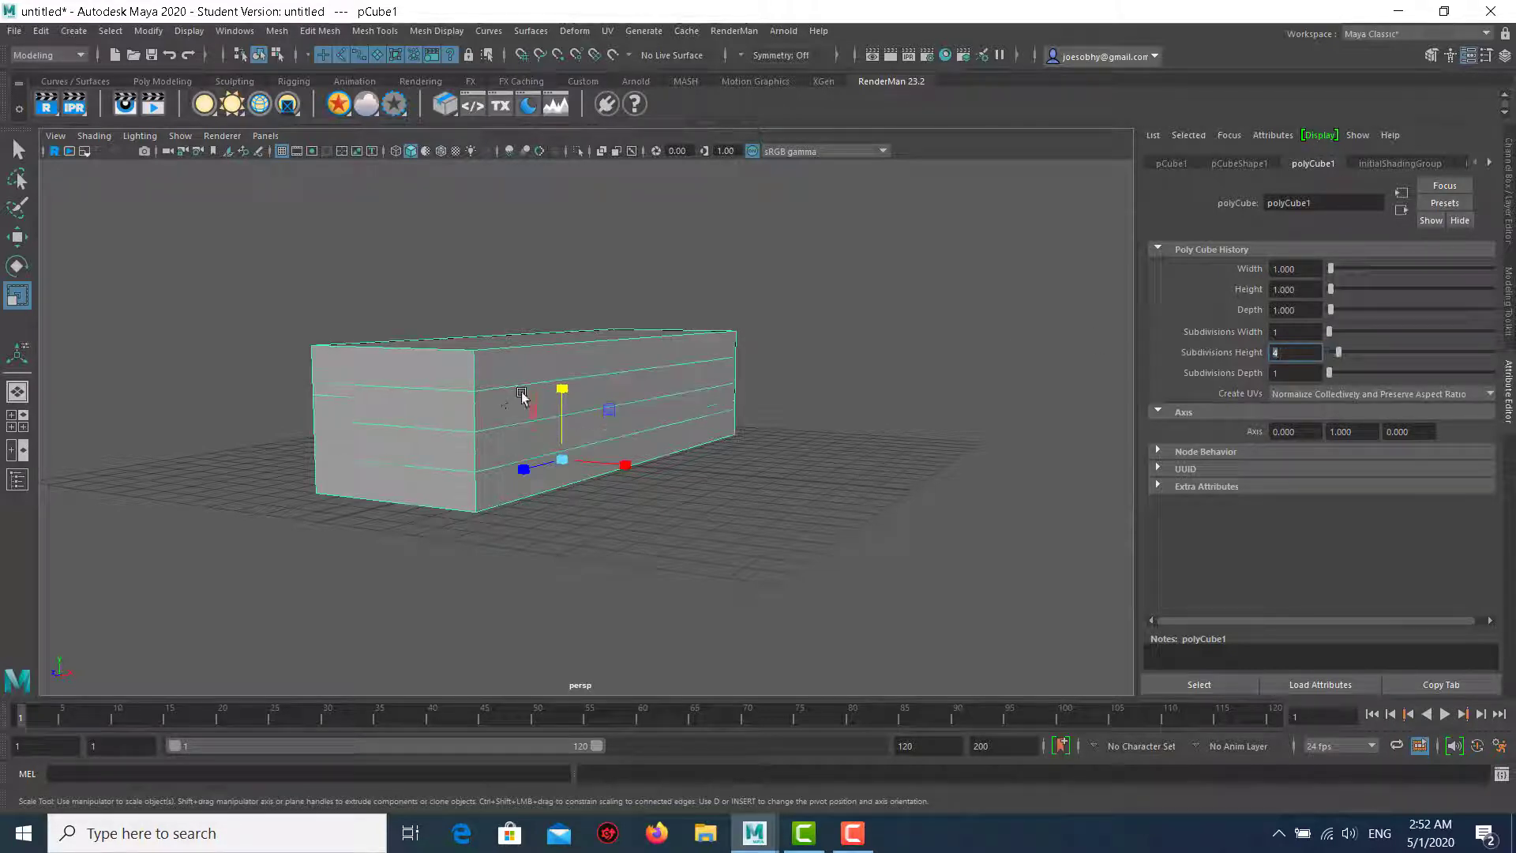
Select the strip of end faces and extrude them outward as the first step.
alt+drag(489, 378, 456, 379)
right_drag(456, 379, 387, 391)
click(364, 412)
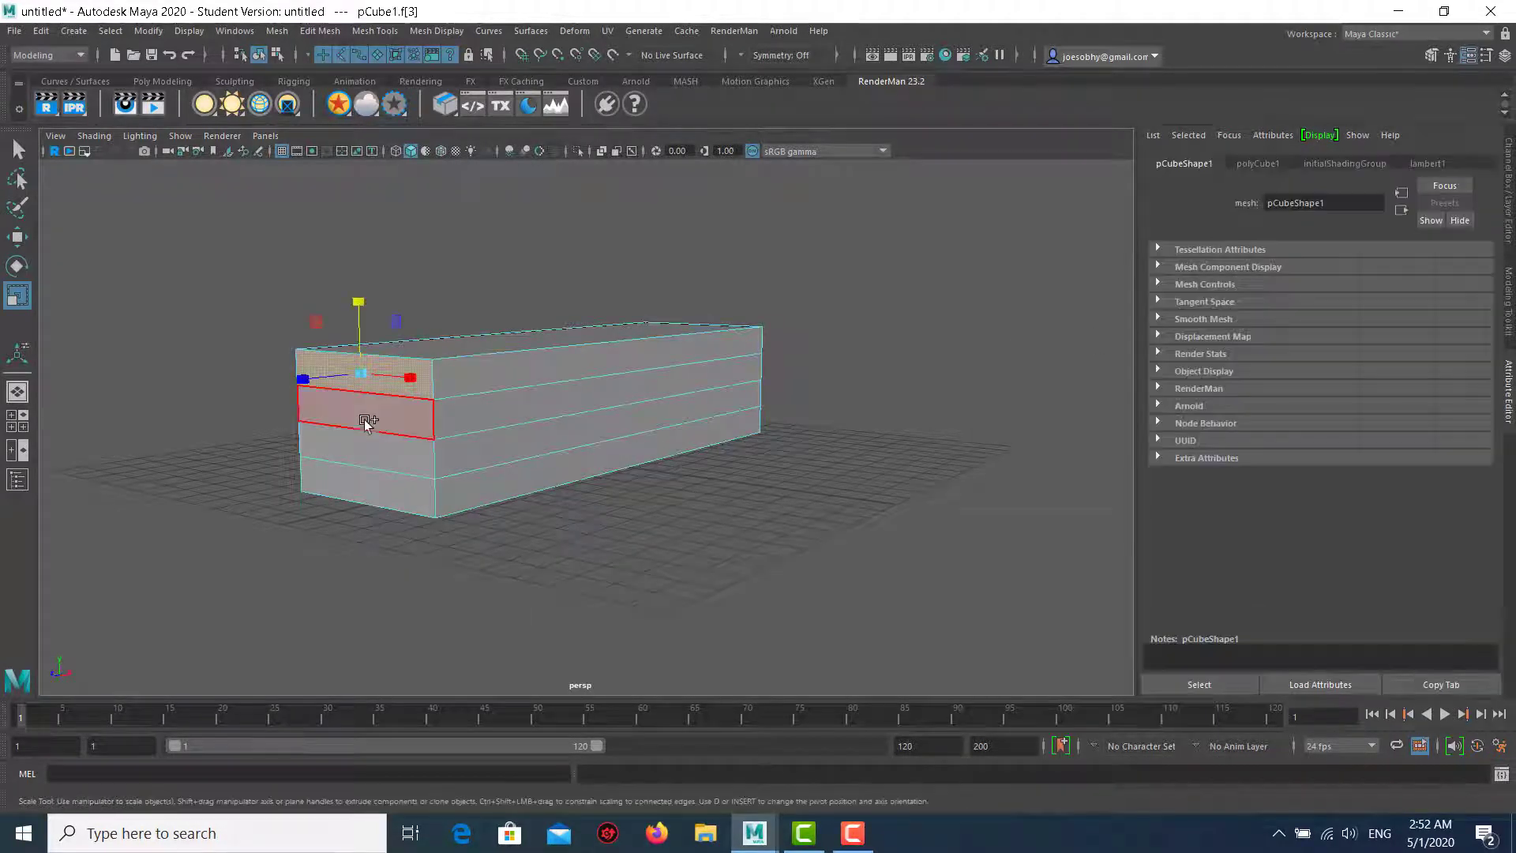
shift+double_click(371, 489)
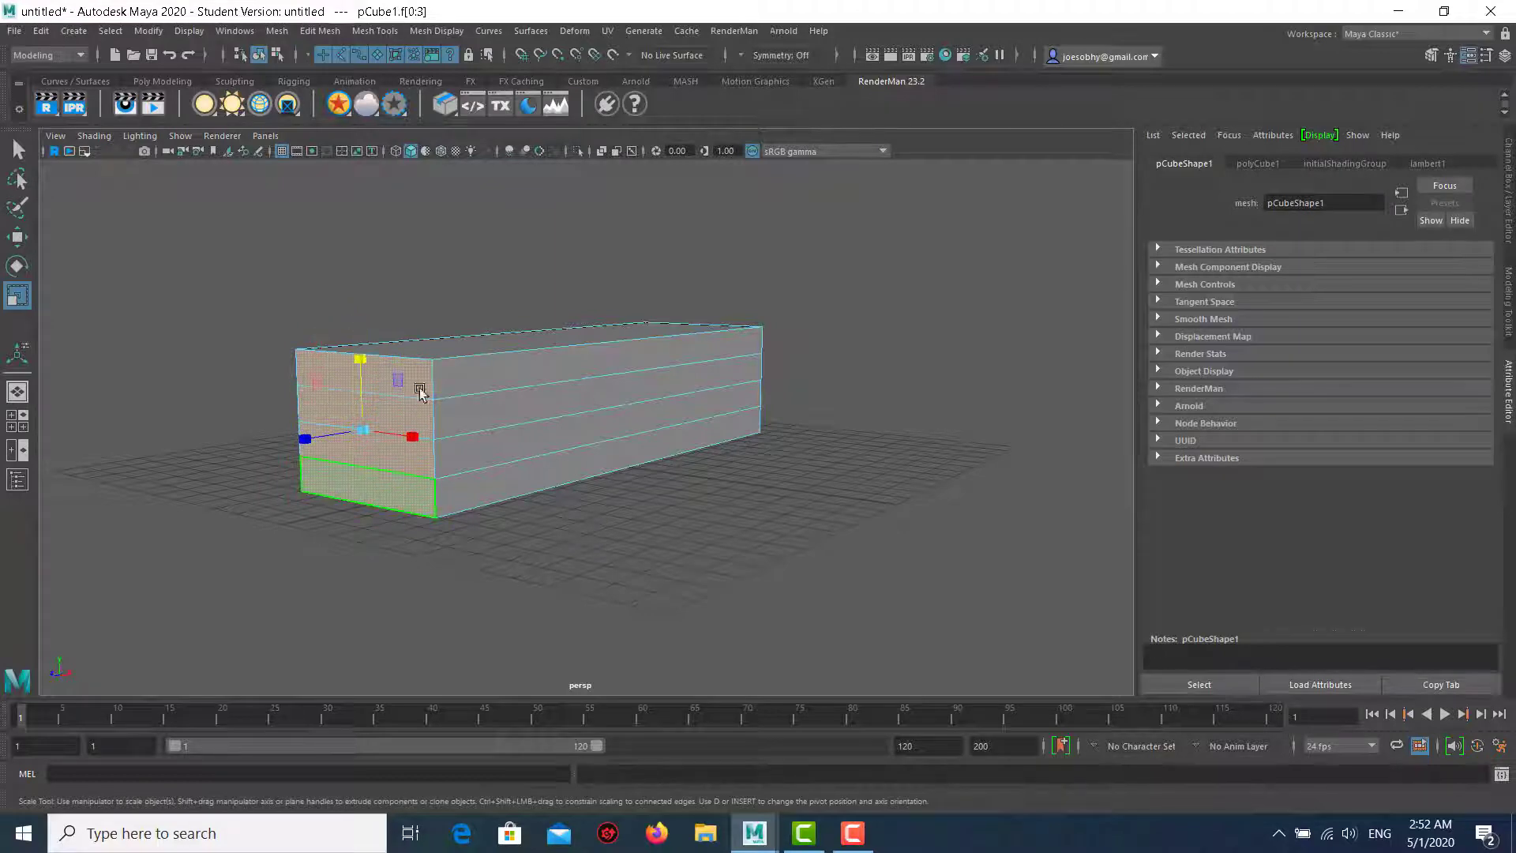
shift+right_drag(435, 266, 427, 284)
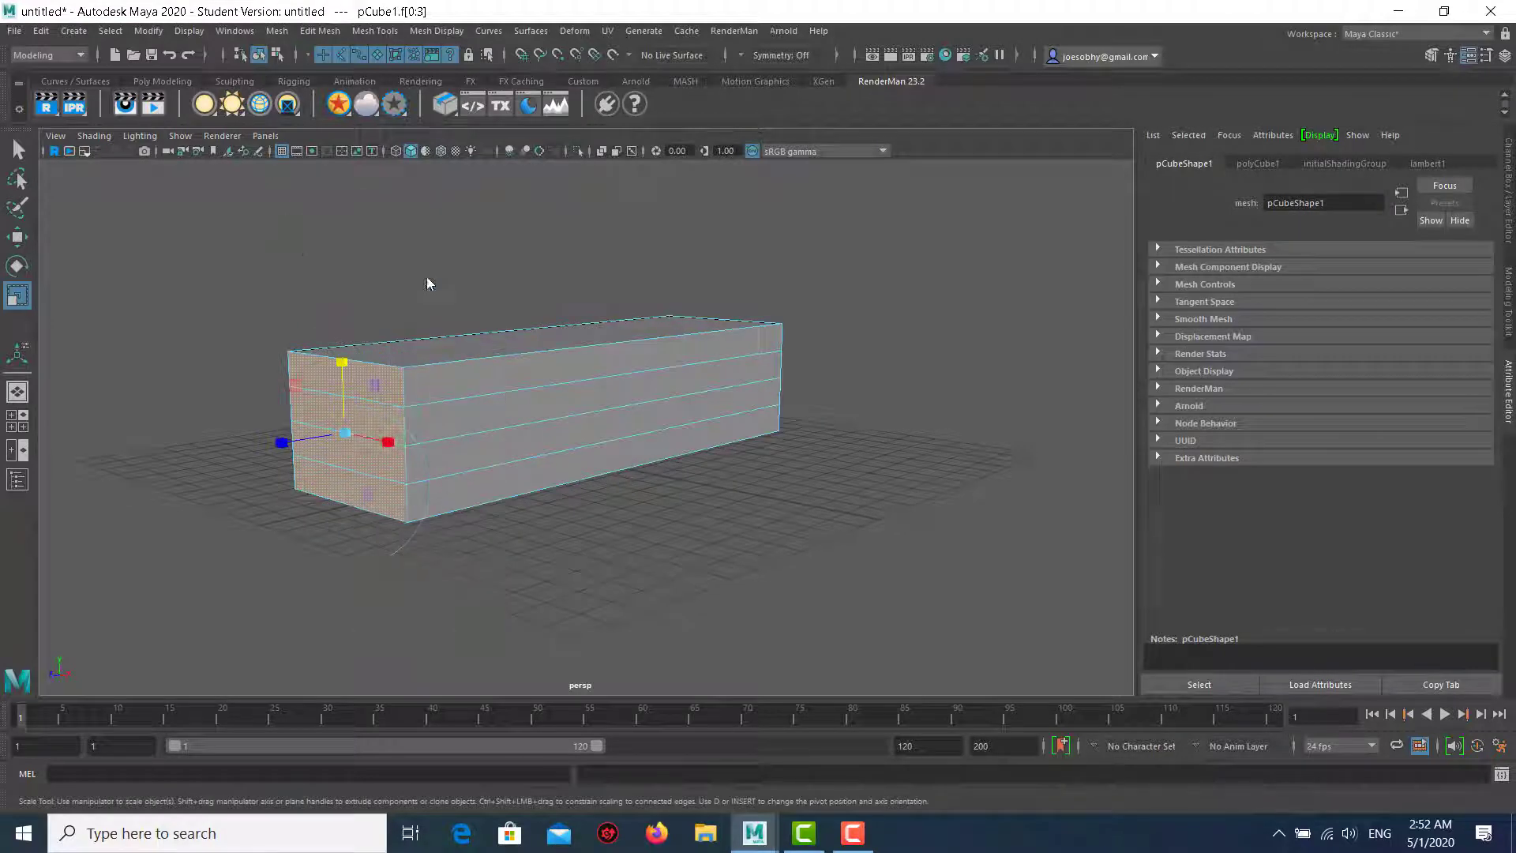
mouse_move(304, 462)
mouse_down()
mouse_move(274, 502)
mouse_move(584, 389)
mouse_up()
key(ctrl+e)
Extrude the lower three front faces further forward for the next step.
click(644, 387)
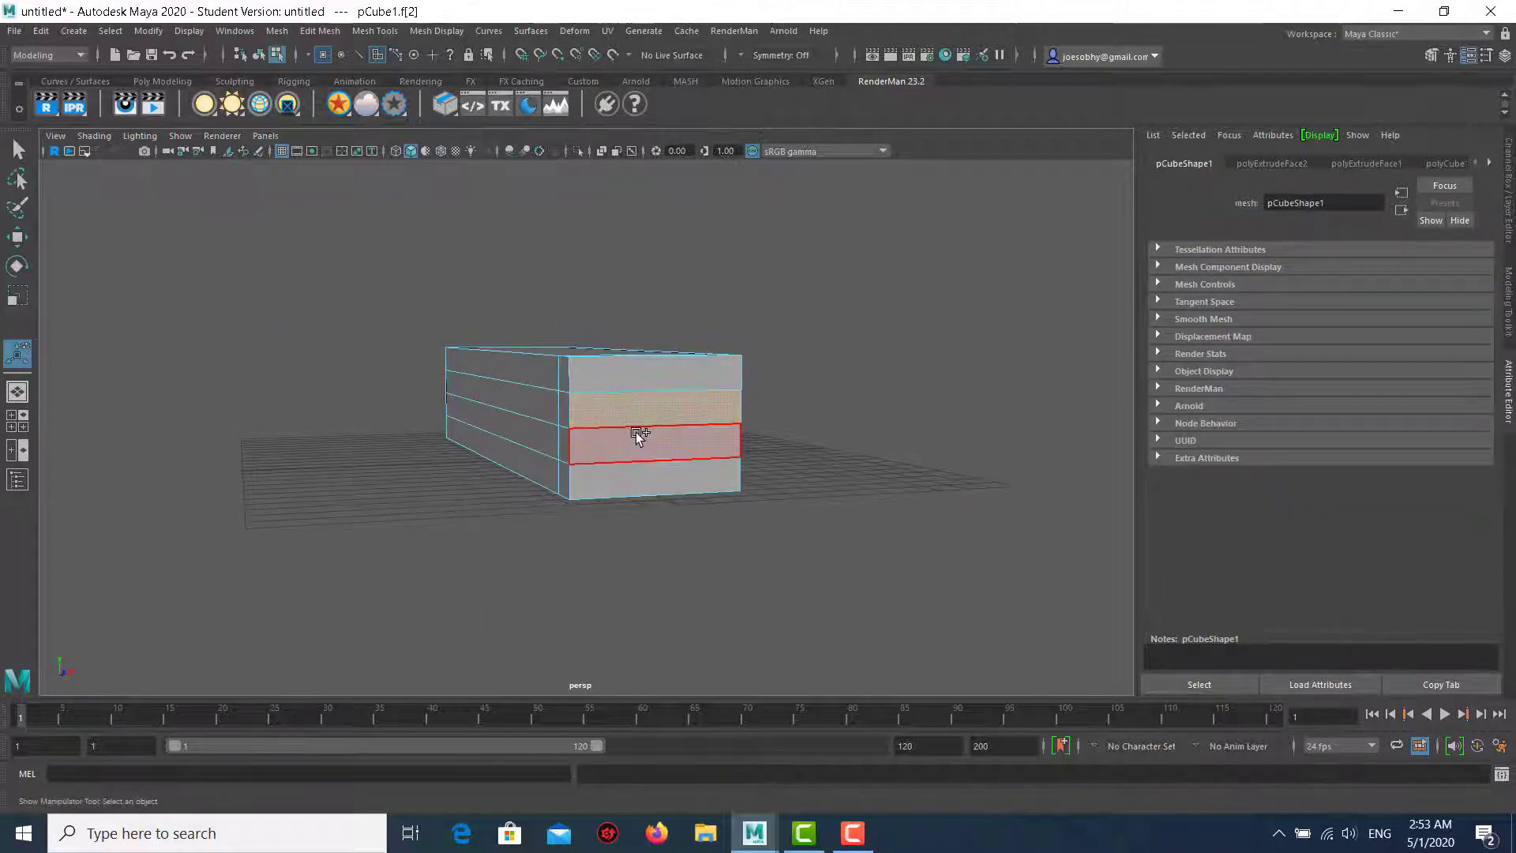
shift+click(637, 438)
shift+click(633, 477)
alt+drag(855, 389, 825, 289)
shift+right_drag(824, 289, 861, 336)
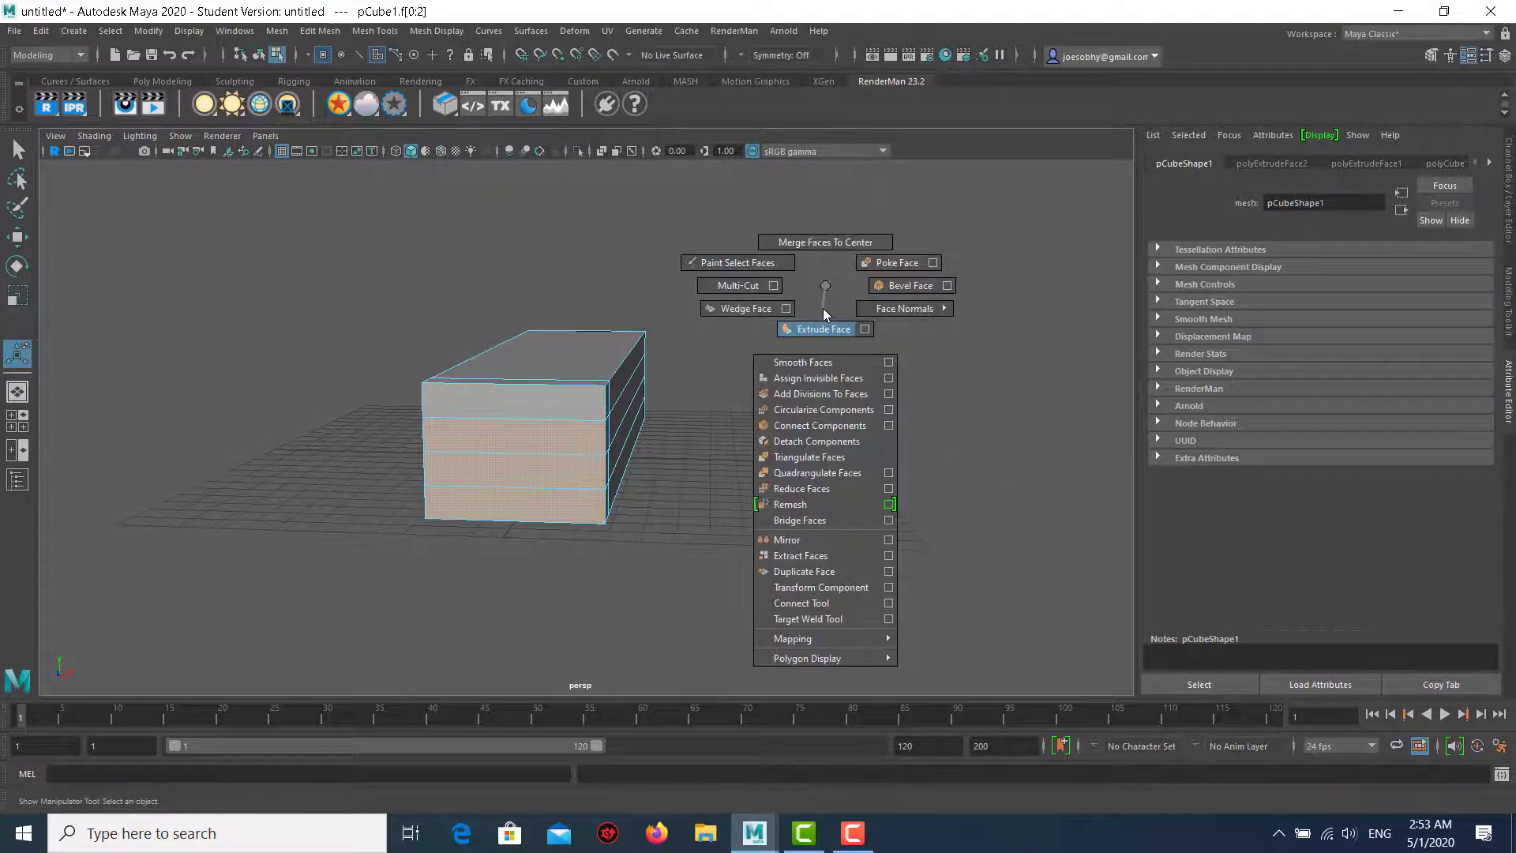
alt+drag(640, 412, 694, 535)
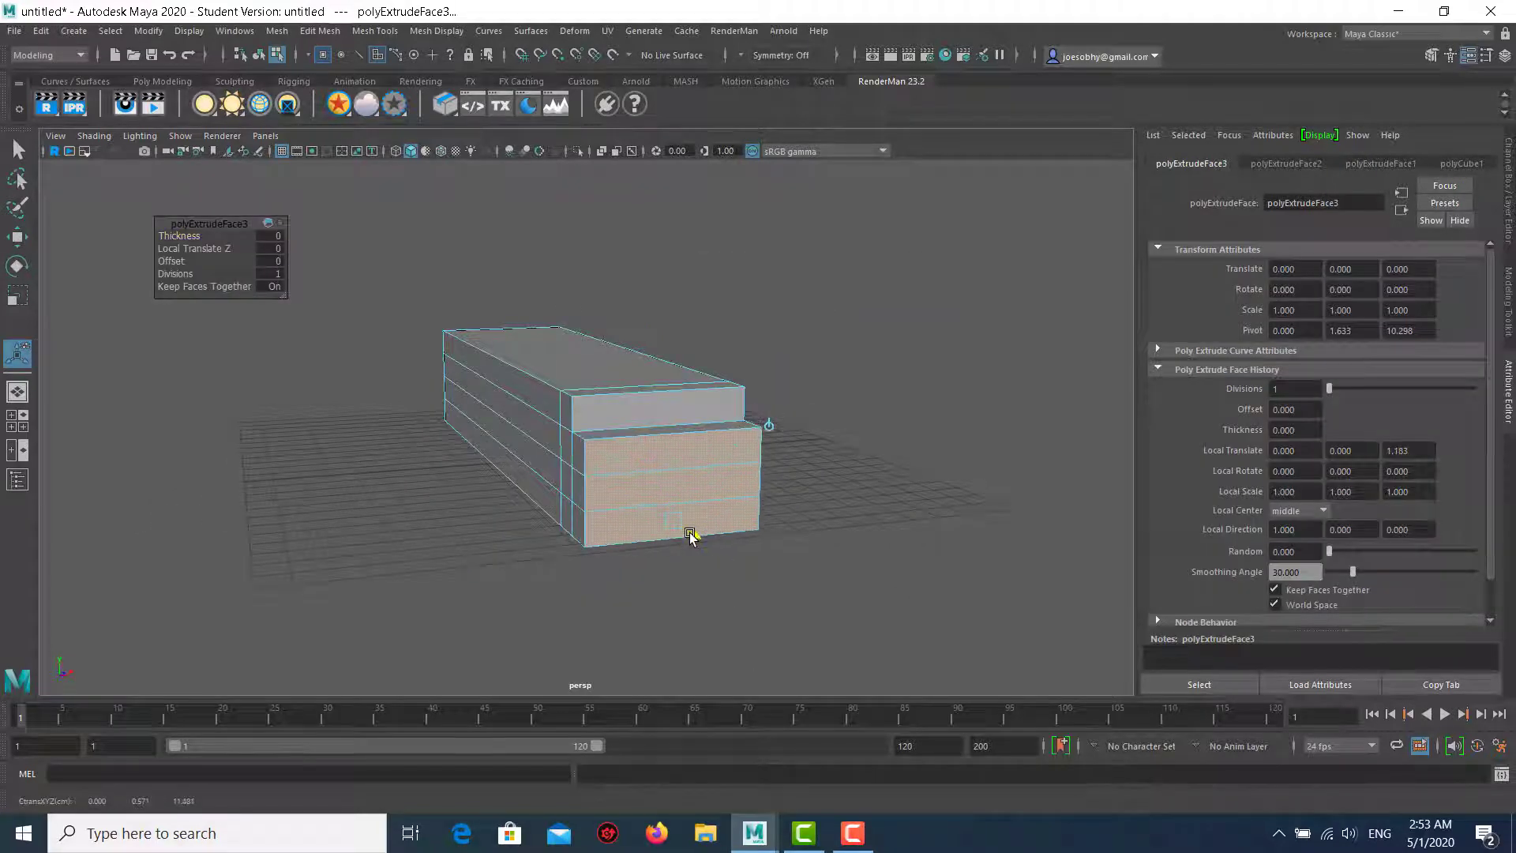
click(863, 338)
Extrude the lower two faces, then the bottom face, forward into the final steps.
click(711, 505)
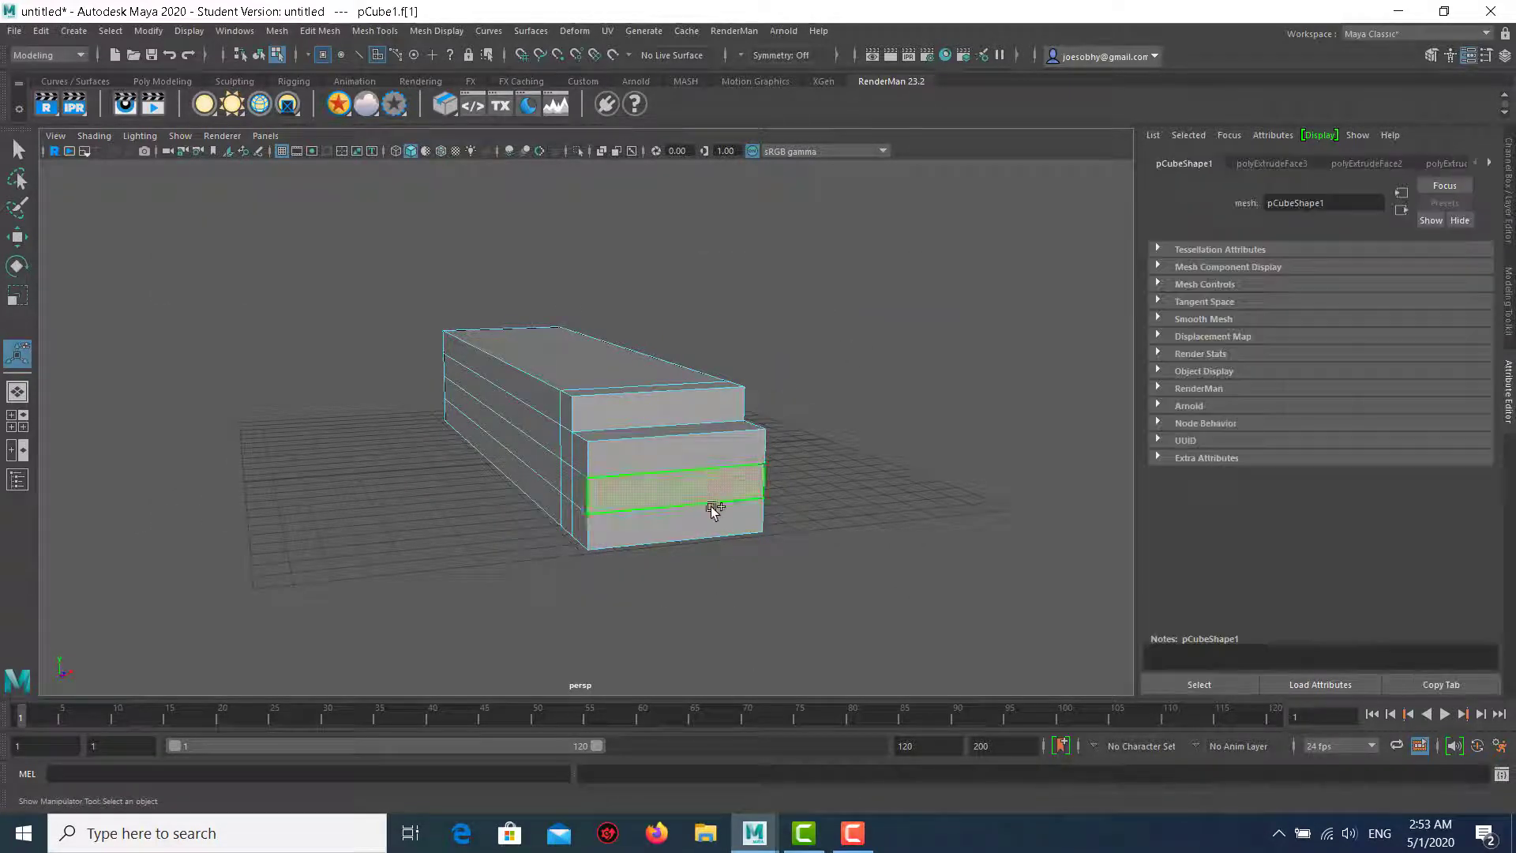
key(ctrl+e)
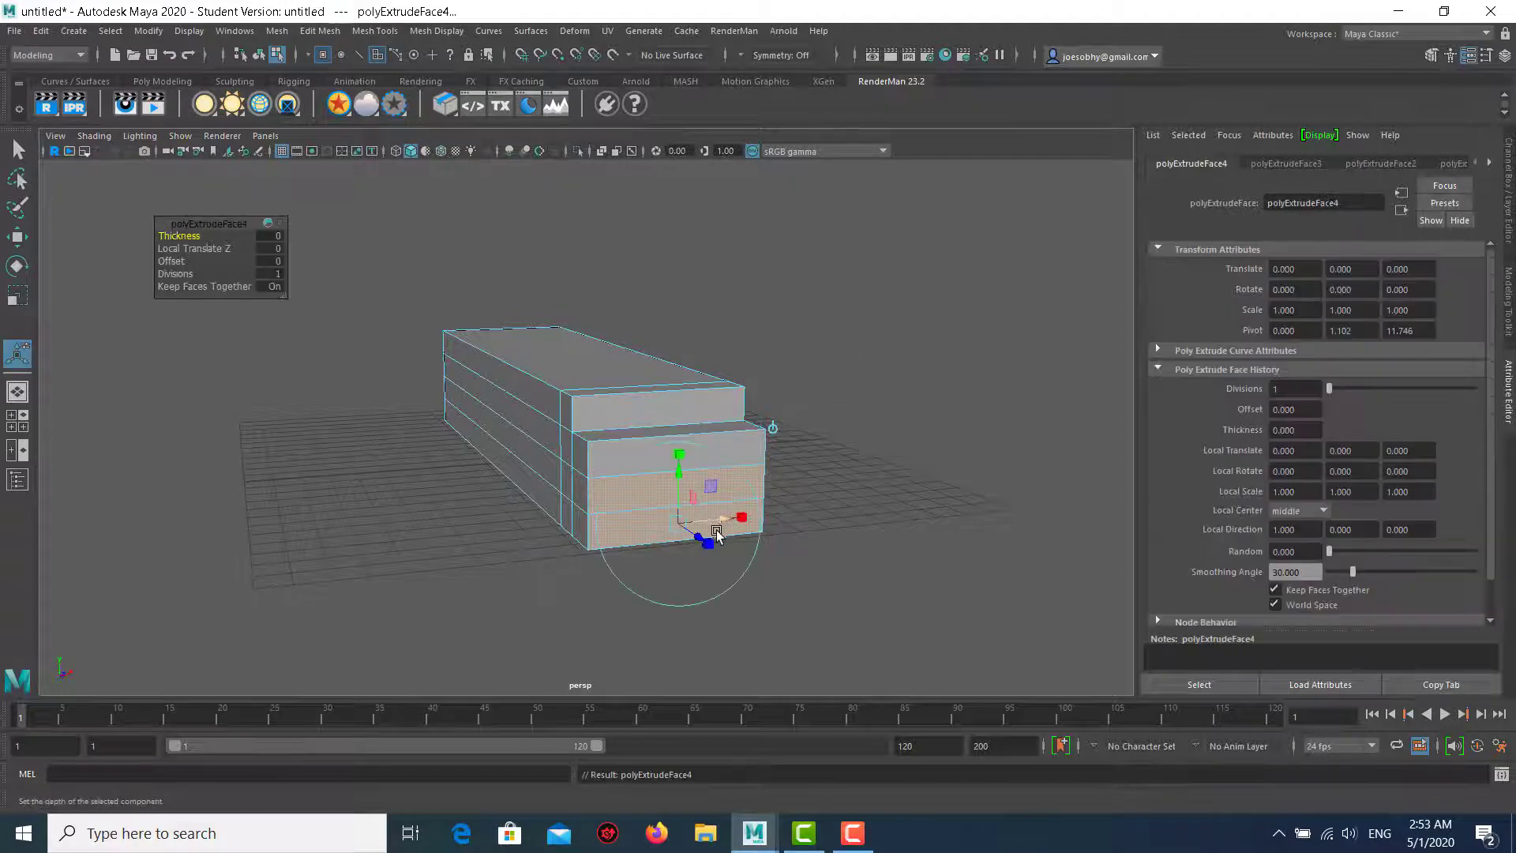
drag(710, 529, 721, 551)
click(814, 513)
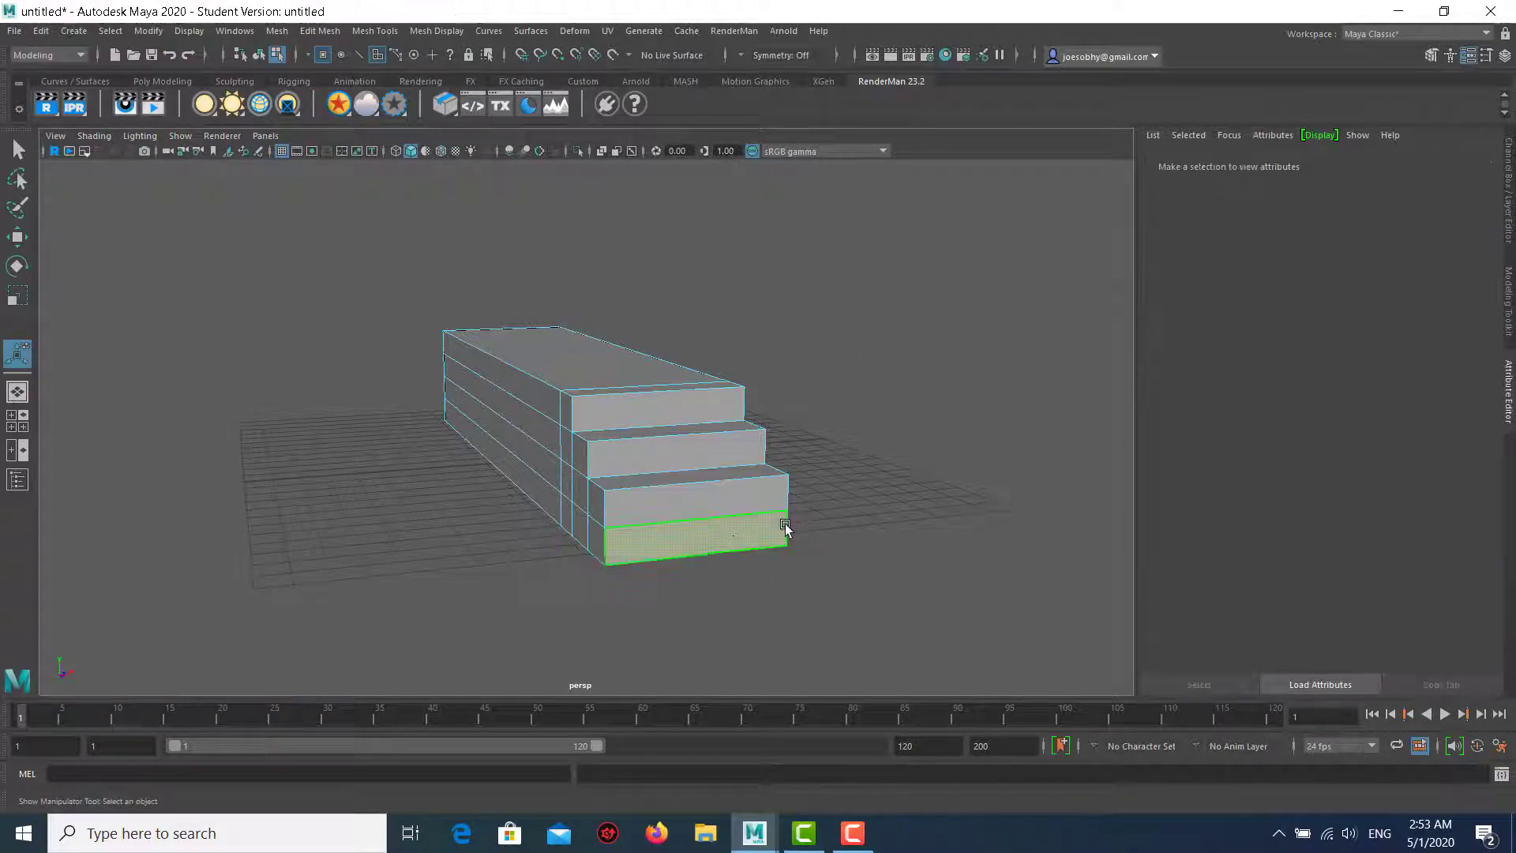
click(758, 528)
shift+right_drag(801, 349, 799, 386)
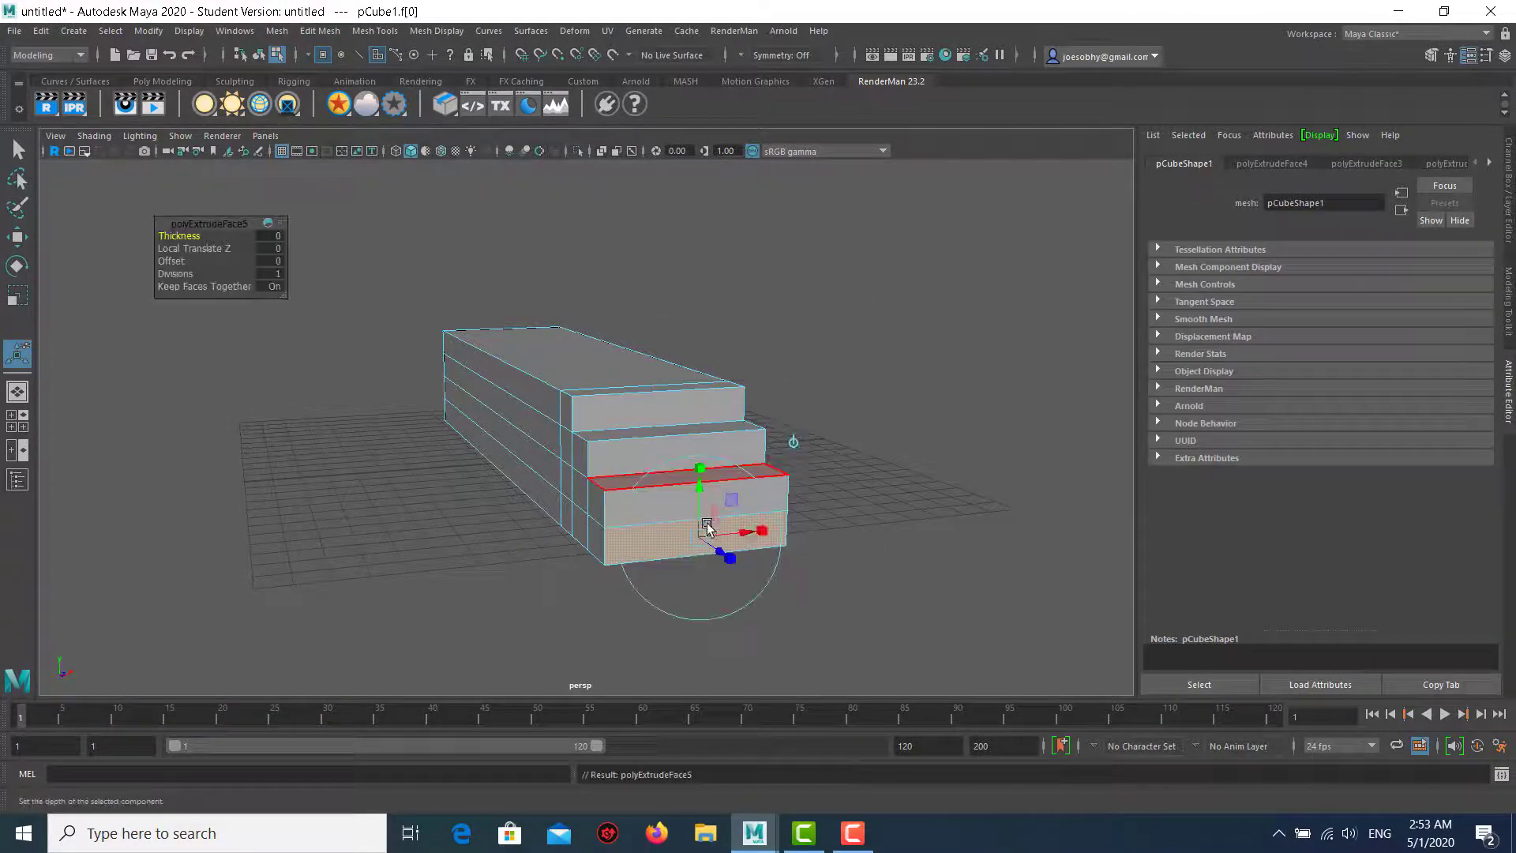
drag(717, 534, 744, 569)
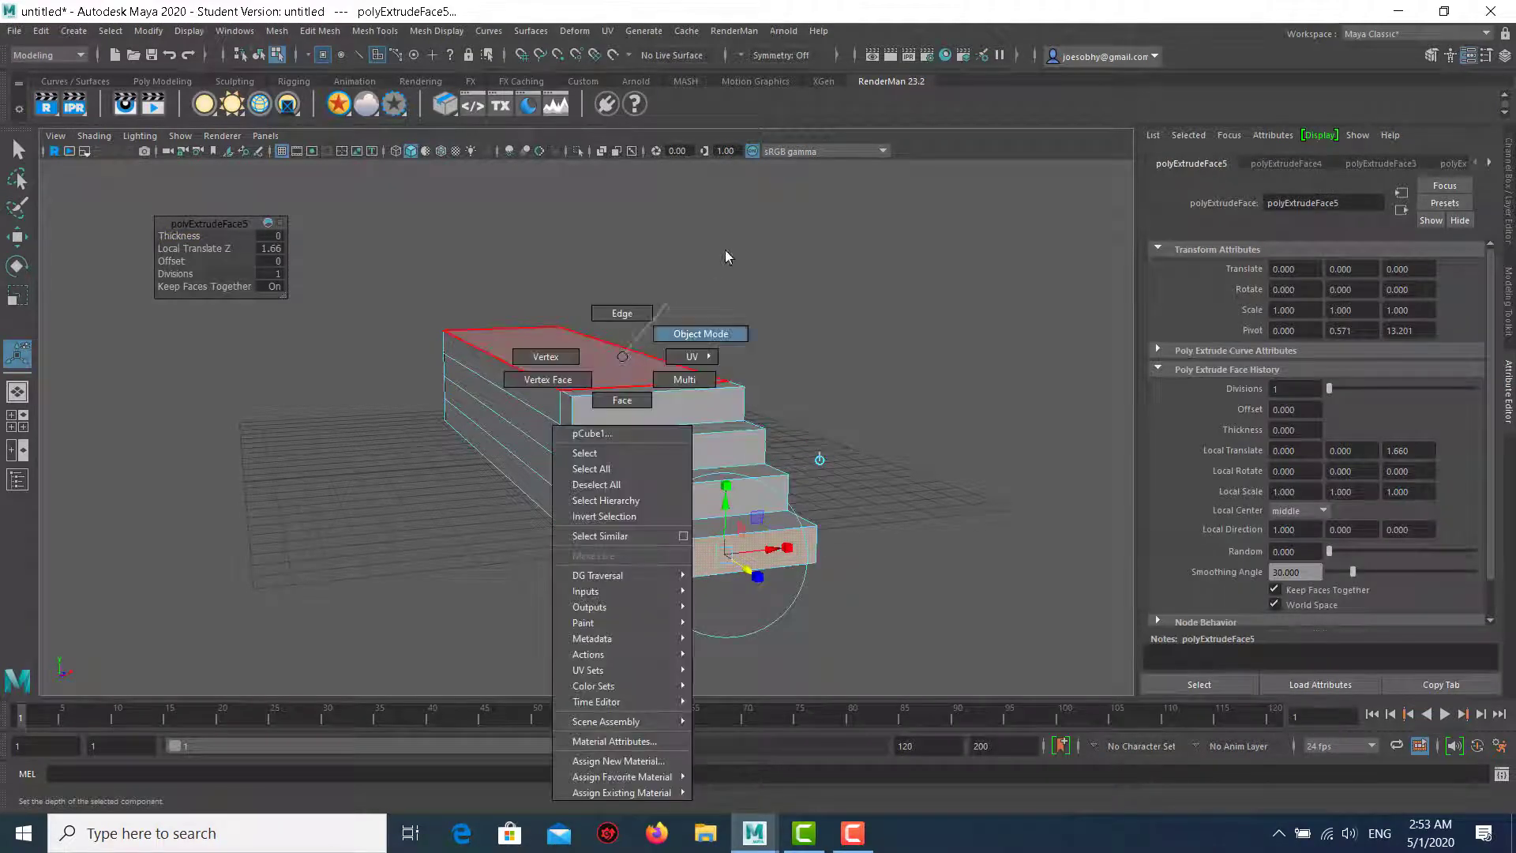
right_drag(633, 385, 700, 332)
alt+drag(643, 342, 592, 345)
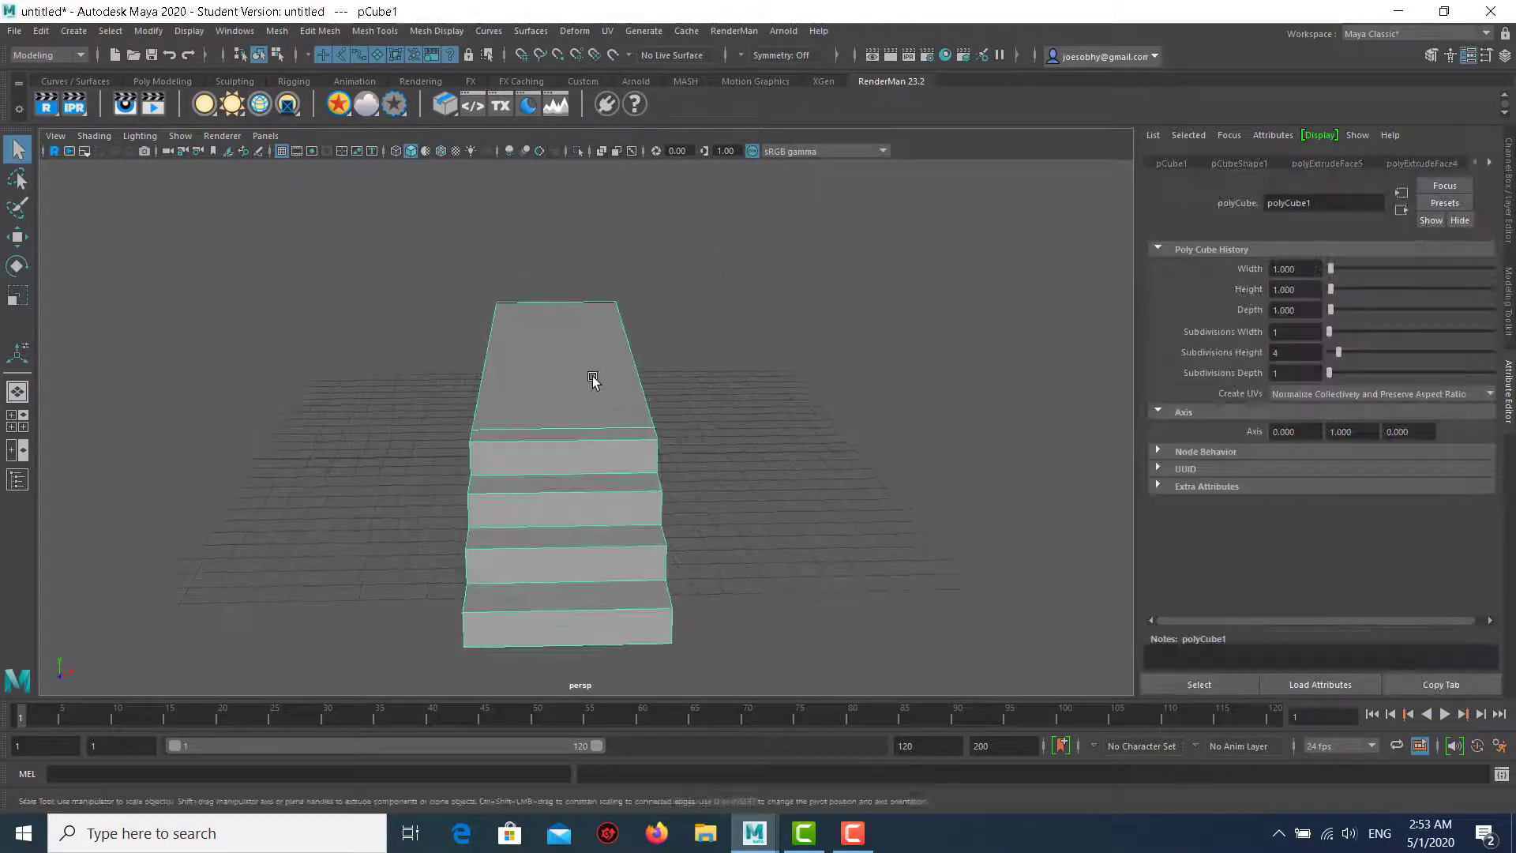
Scale the staircase wider along X, inspect it, and select the platform's top edge.
key(r)
mouse_move(626, 452)
mouse_down()
mouse_move(687, 447)
mouse_move(697, 501)
mouse_up()
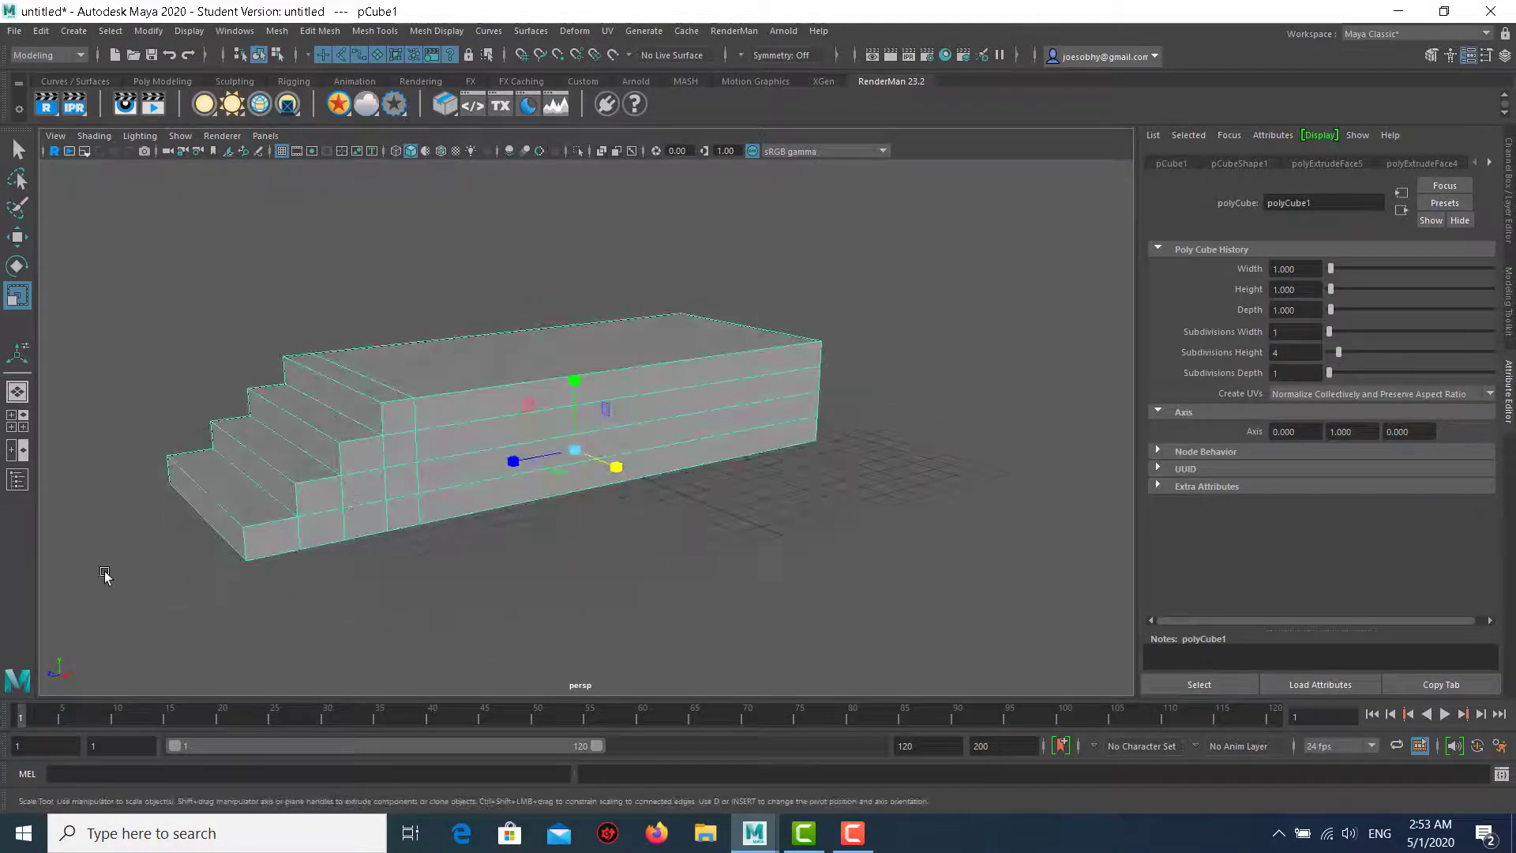
alt+drag(386, 341, 564, 385)
alt+drag(898, 539, 669, 447)
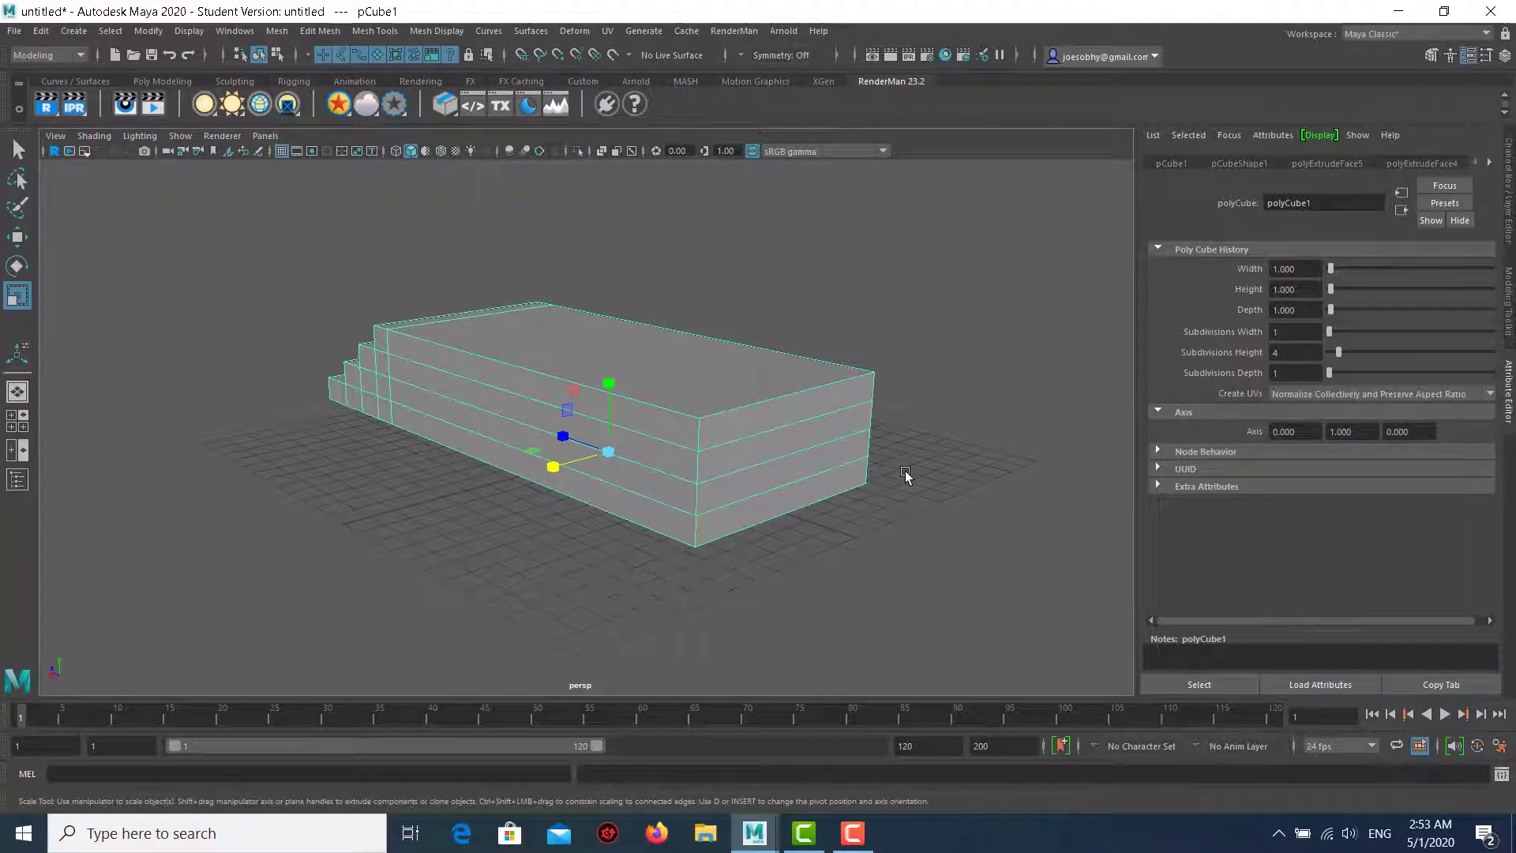
alt+drag(425, 373, 375, 392)
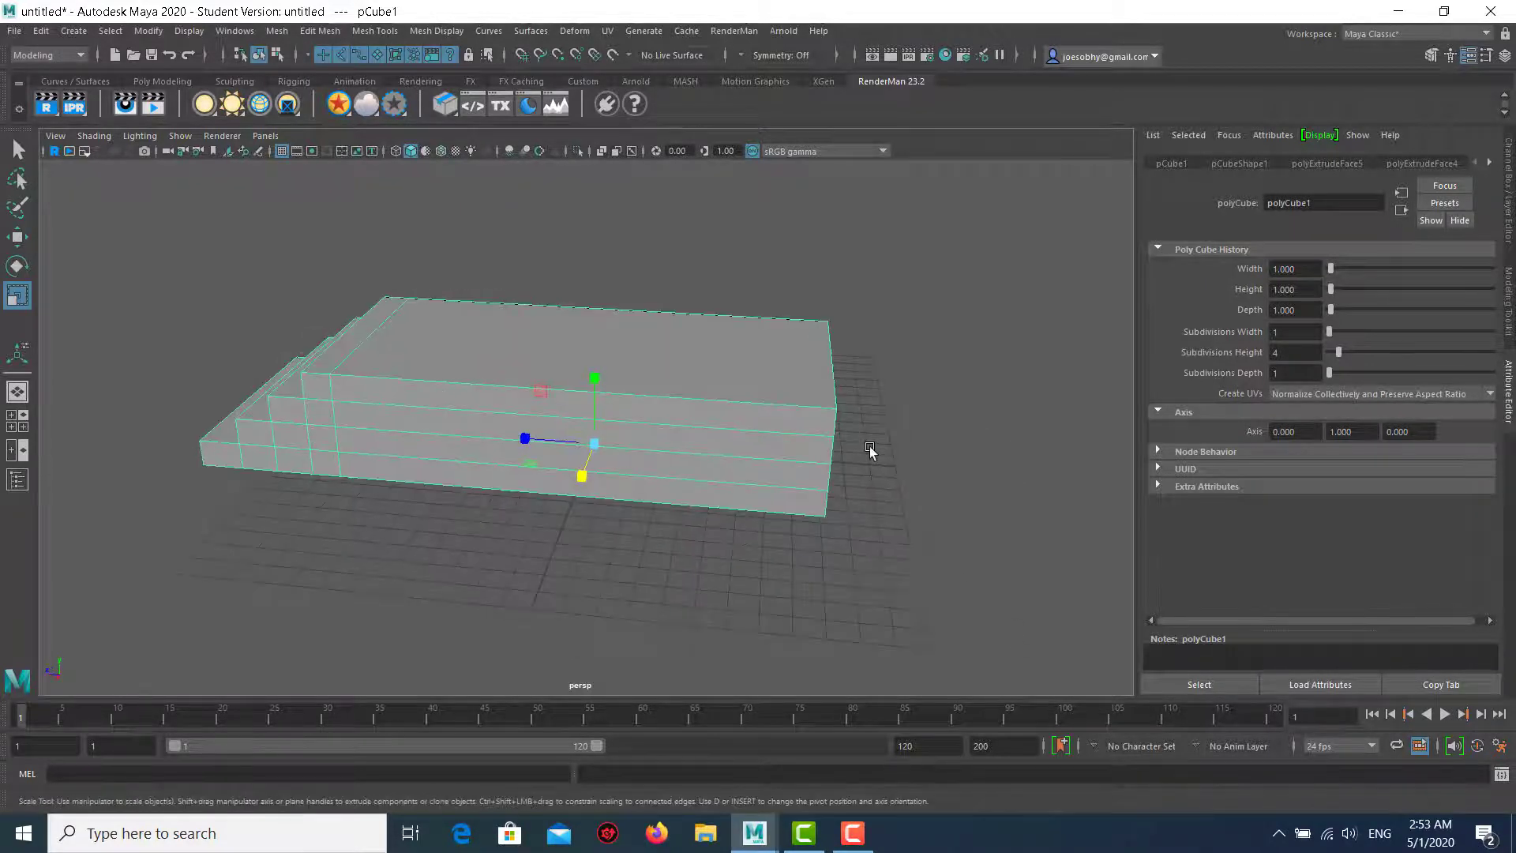
alt+drag(869, 450, 938, 433)
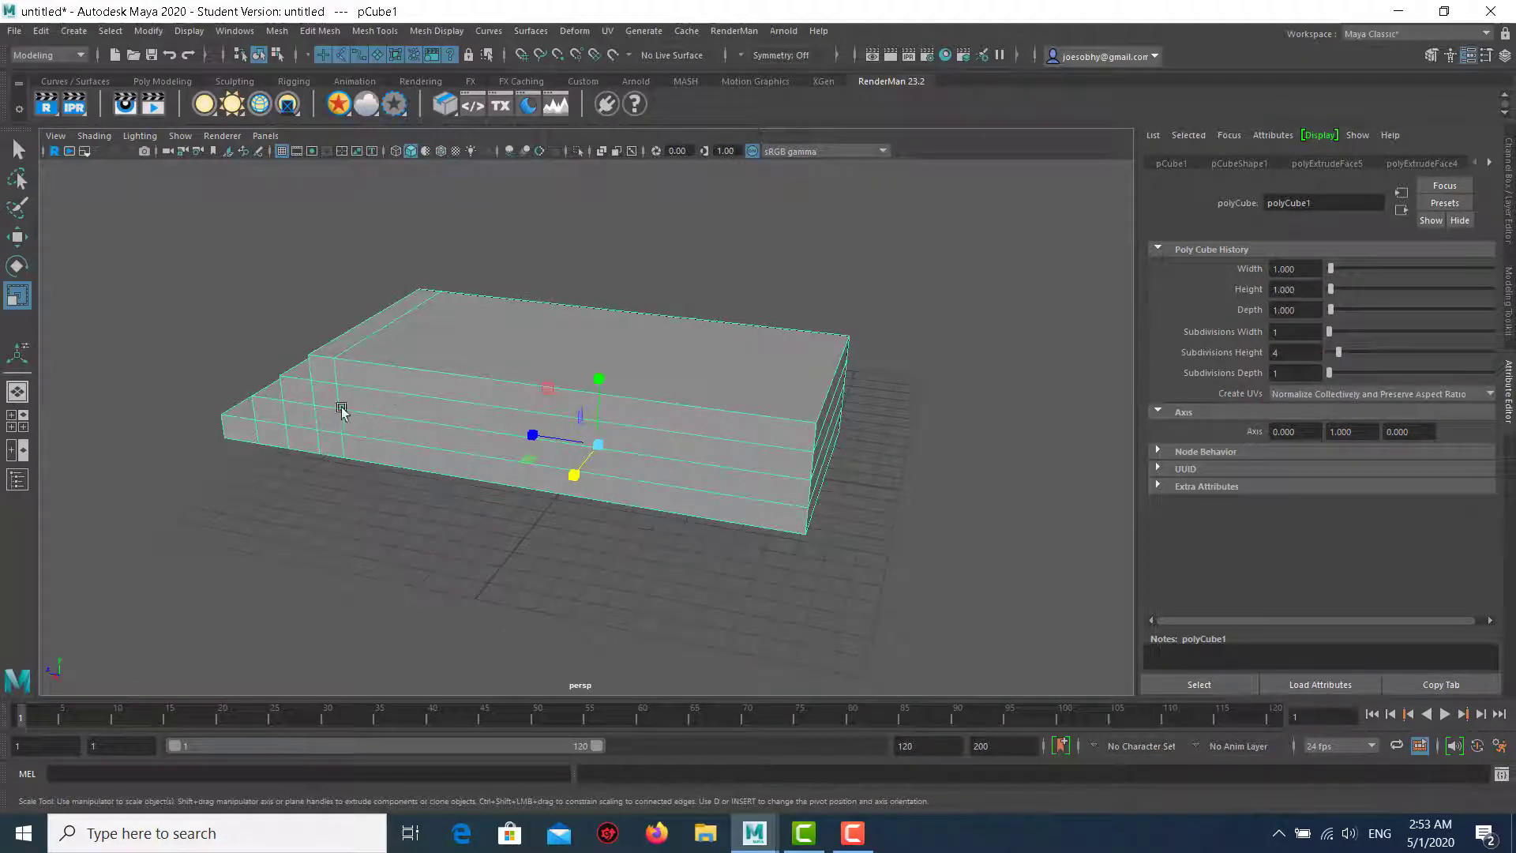
mouse_move(338, 406)
alt+mouse_down()
mouse_move(514, 389)
mouse_move(493, 389)
alt+mouse_up()
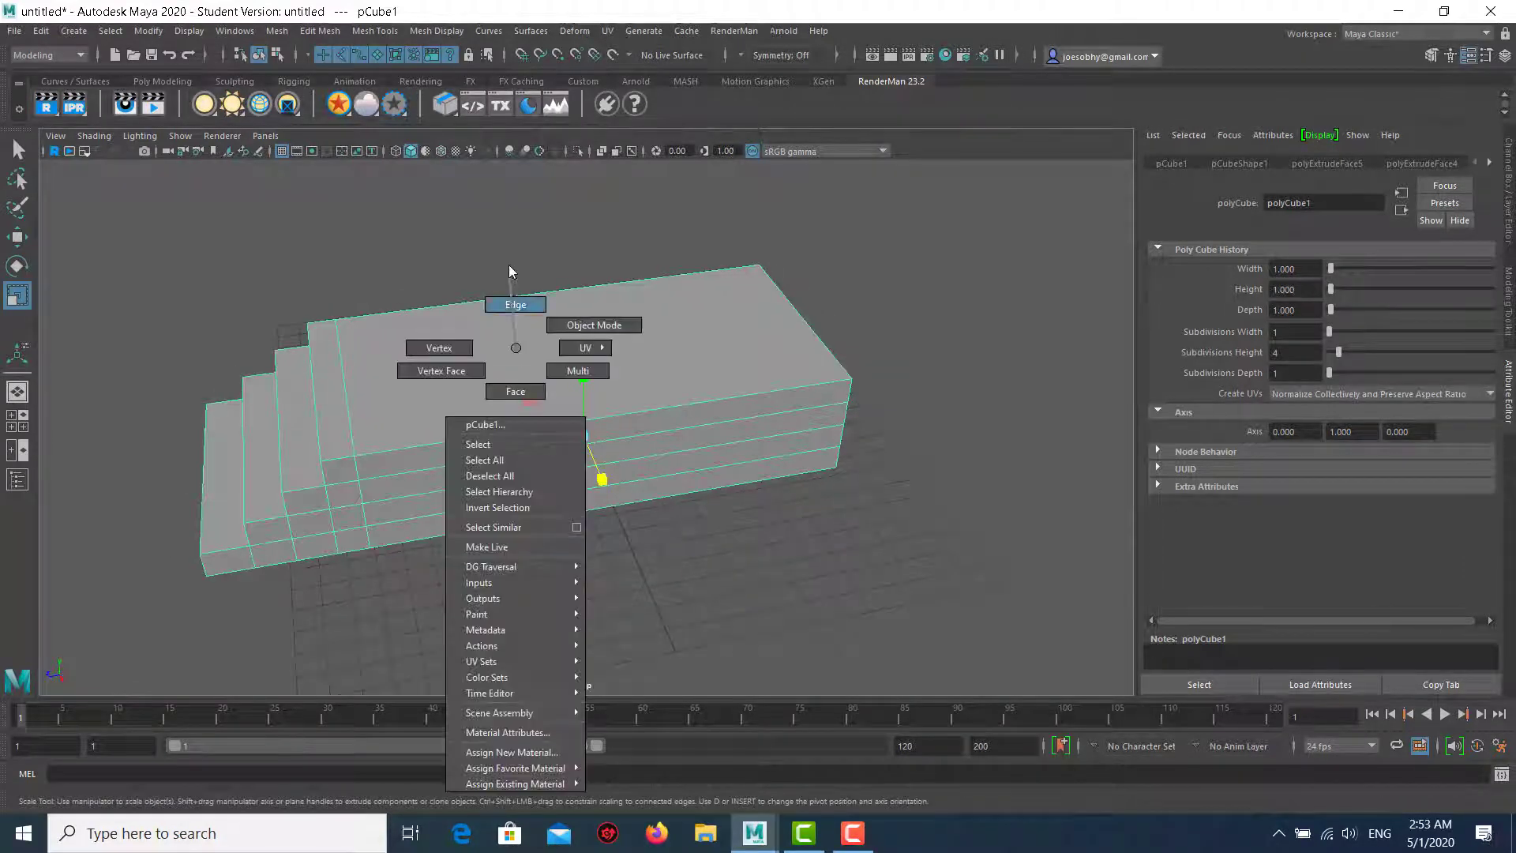
right_drag(515, 352, 538, 284)
click(541, 292)
Split an edge loop through the top edge's ring using To Edge Ring and Split.
shift+right_drag(600, 229, 632, 293)
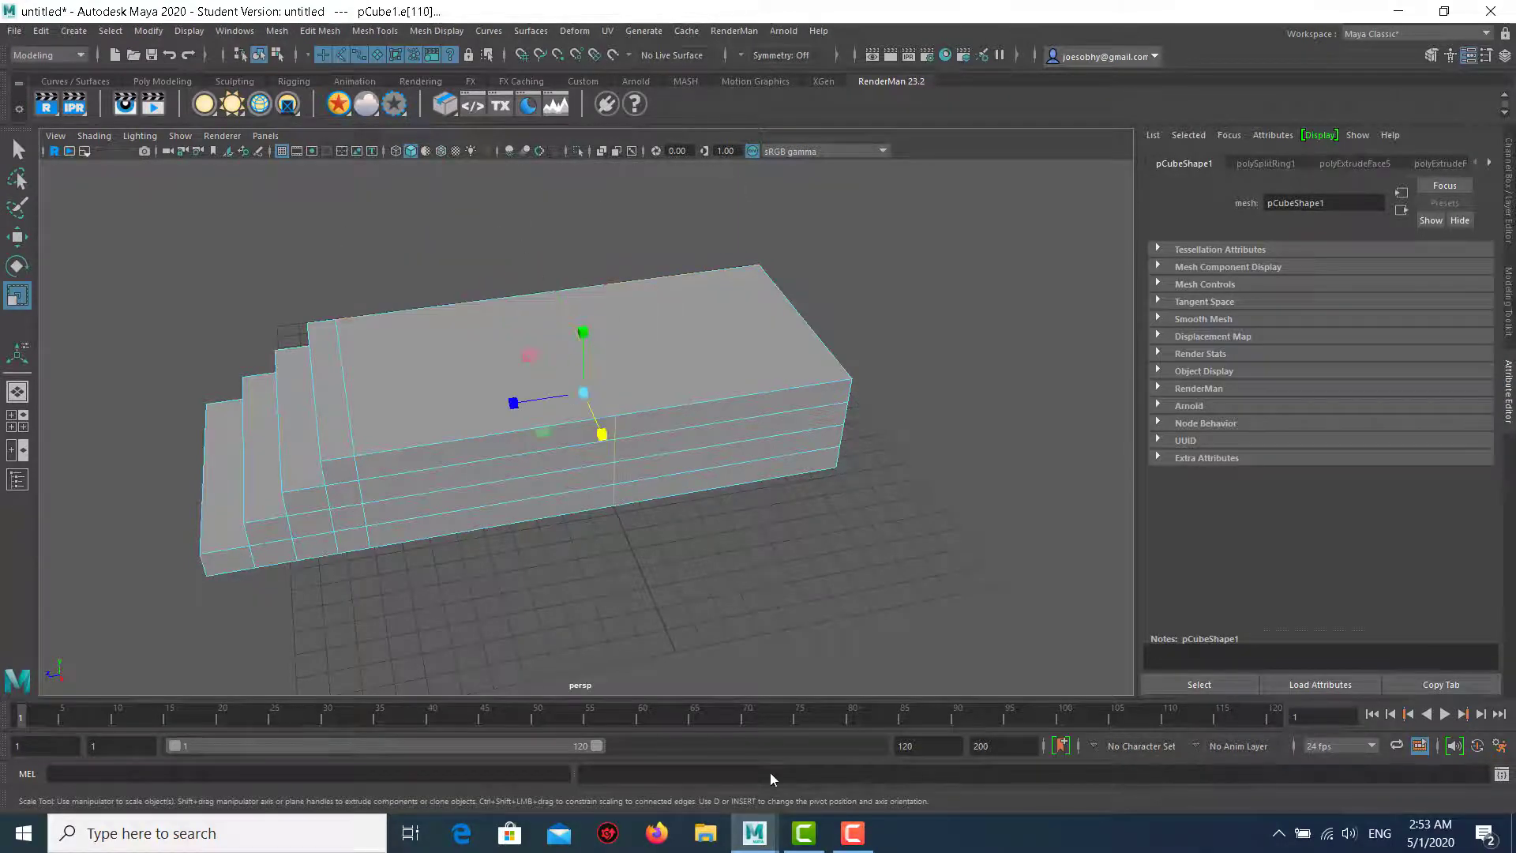
scroll(694, 489, up, 3)
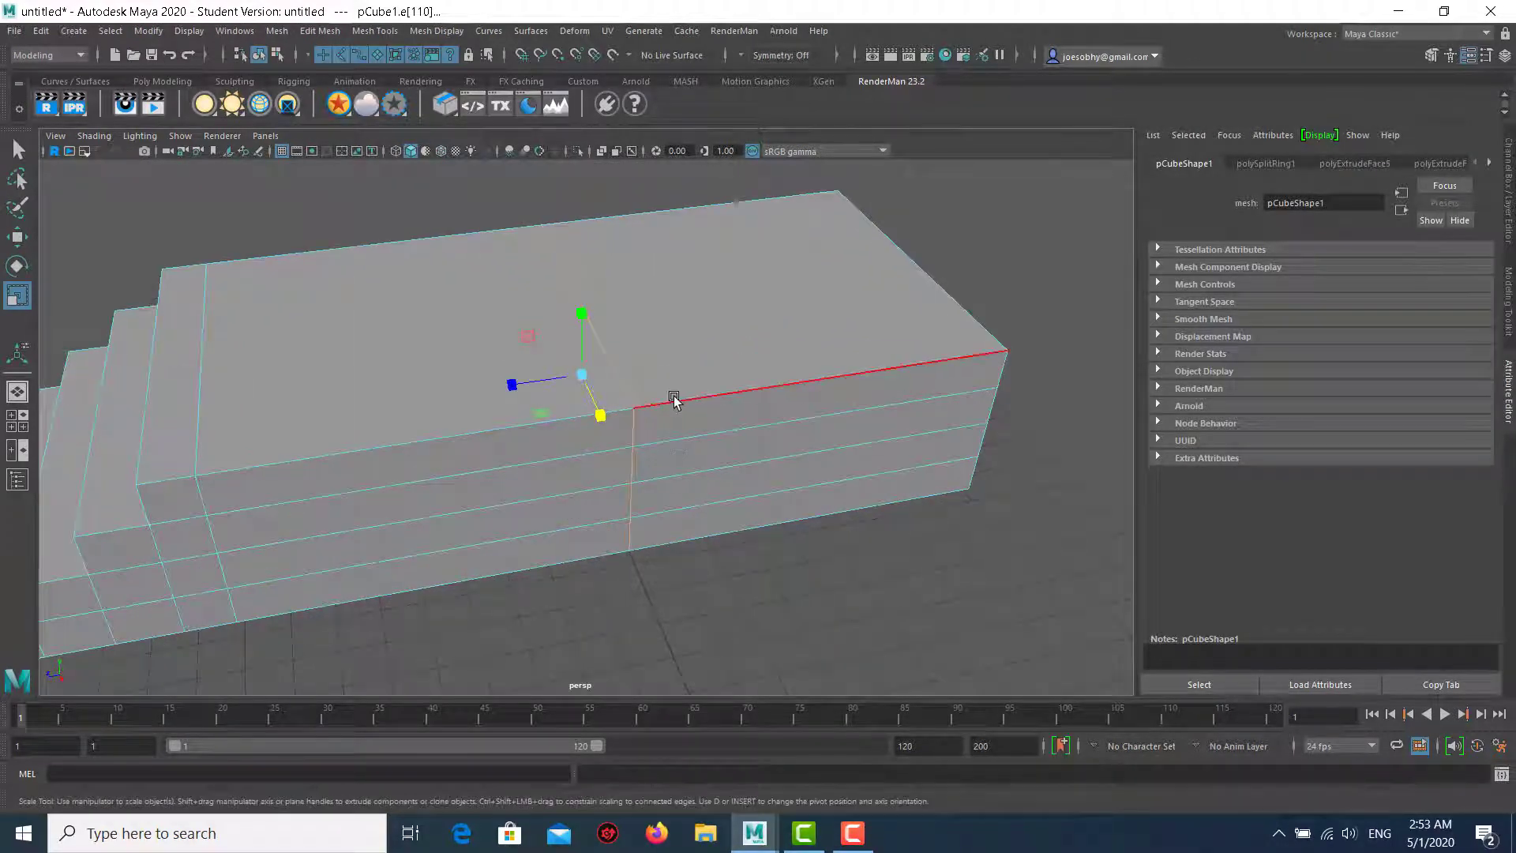
key(ctrl+z)
shift+right_click(576, 223)
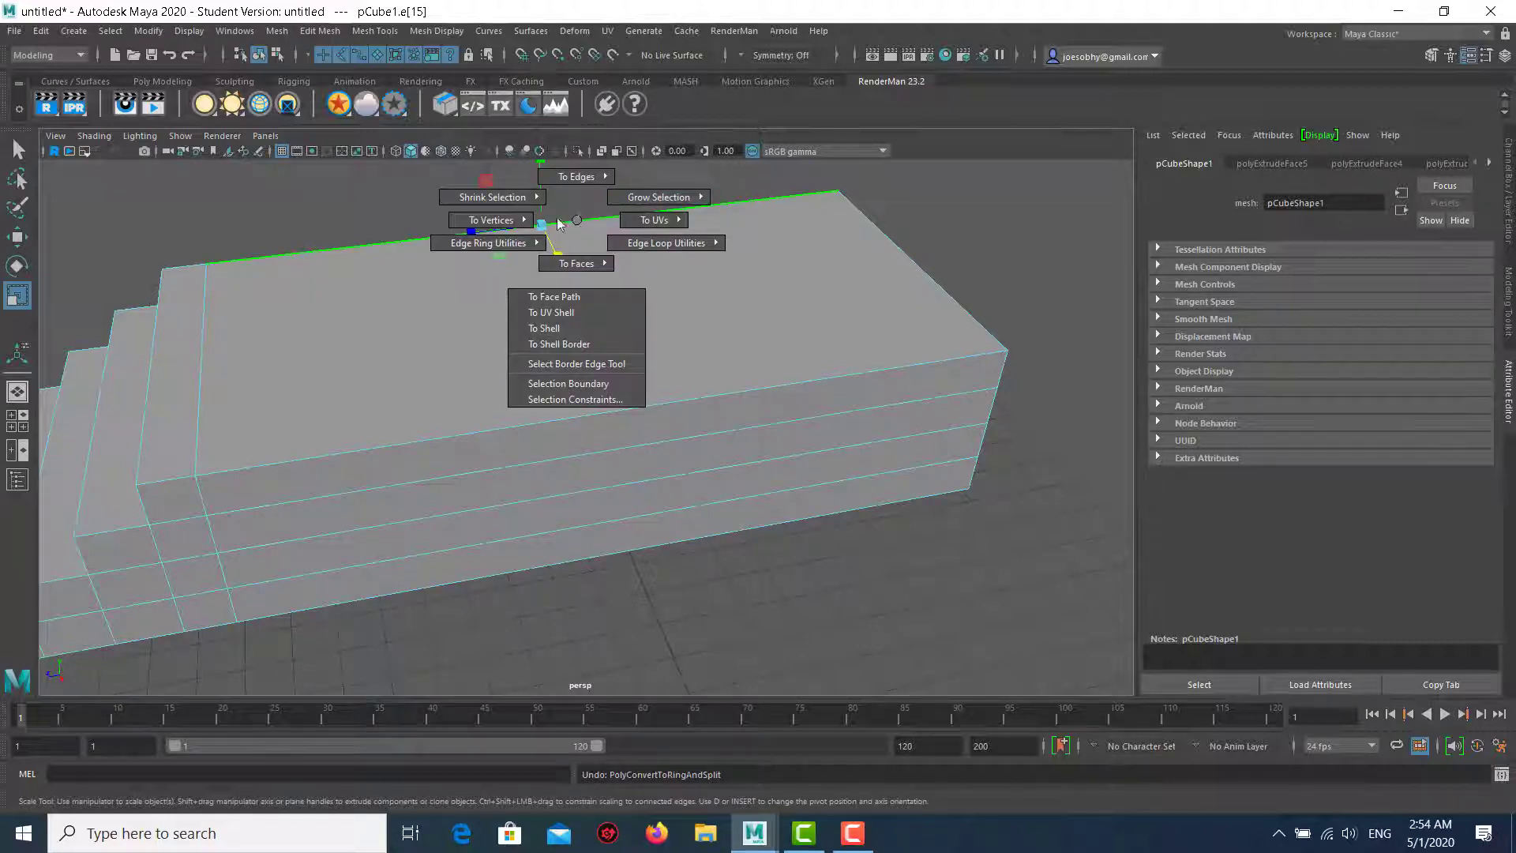
shift+right_drag(577, 221, 500, 244)
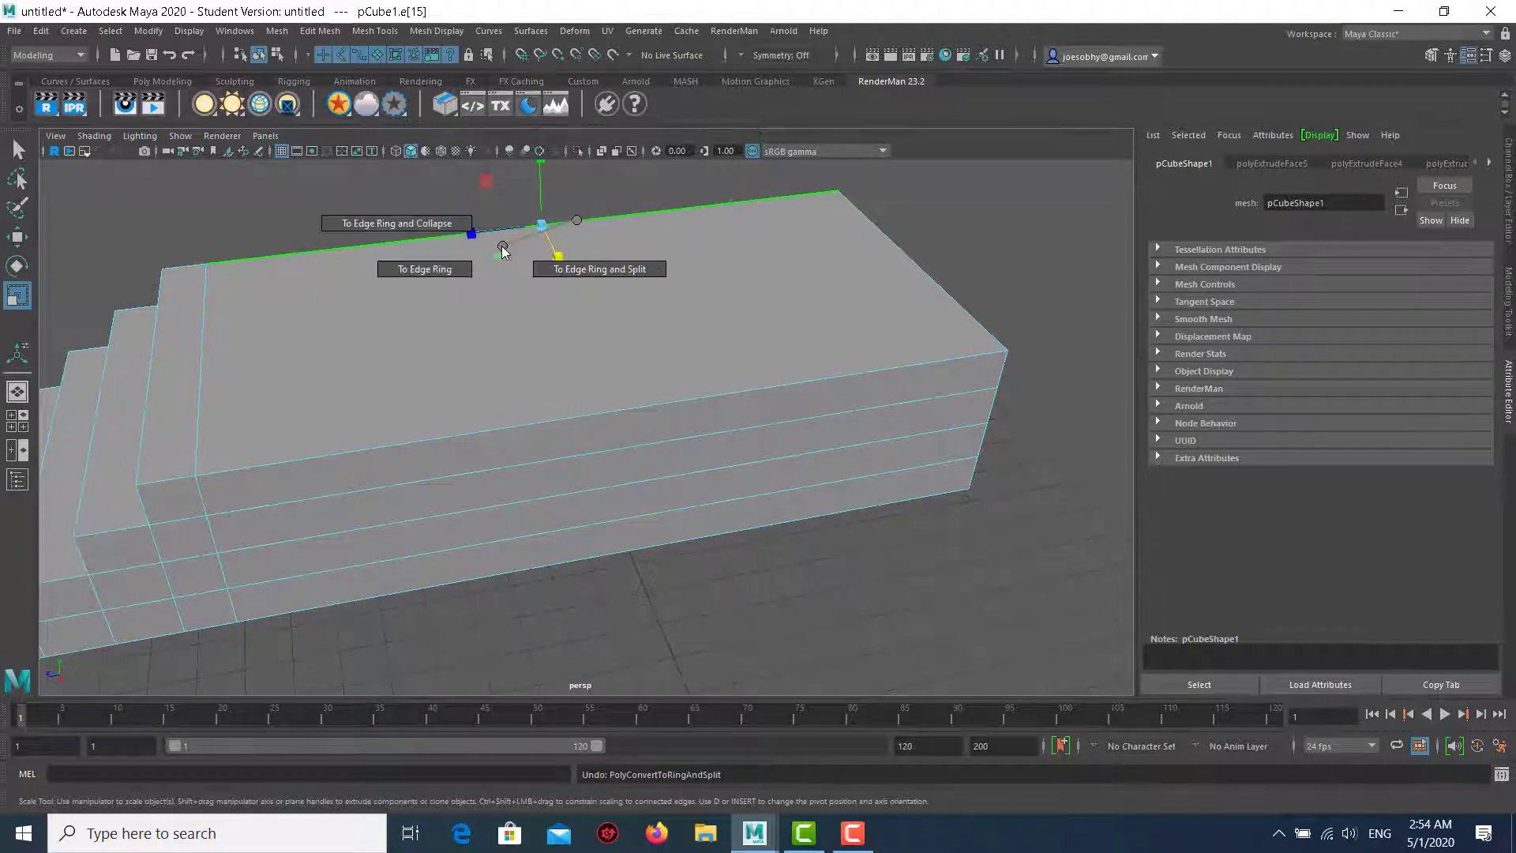
click(580, 287)
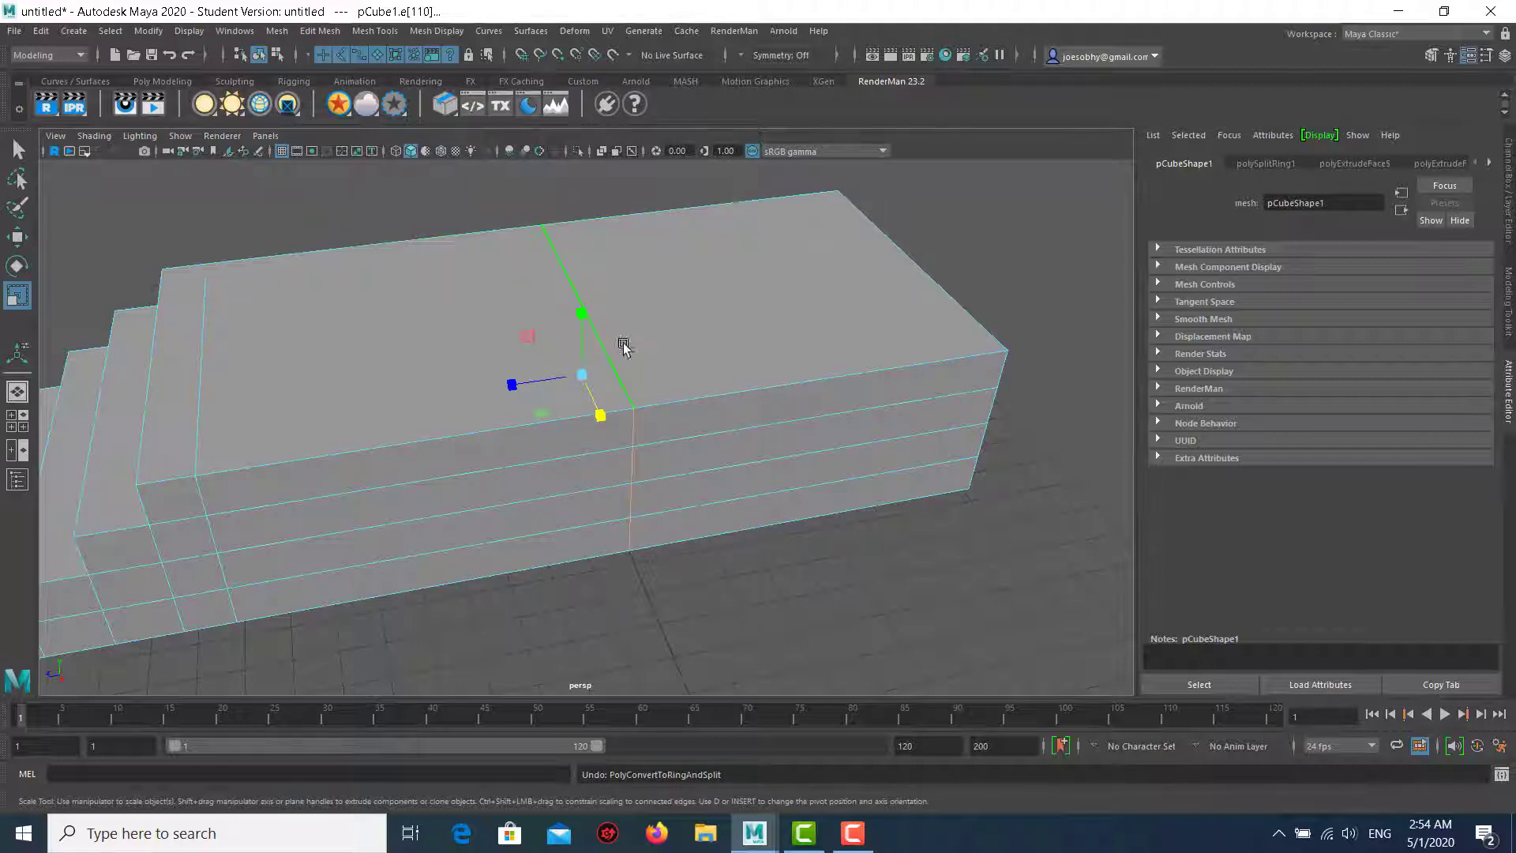
Split a second edge loop from the far top edge's ring.
mouse_move(655, 298)
alt+mouse_down()
mouse_move(575, 311)
mouse_move(618, 318)
alt+mouse_up()
click(714, 184)
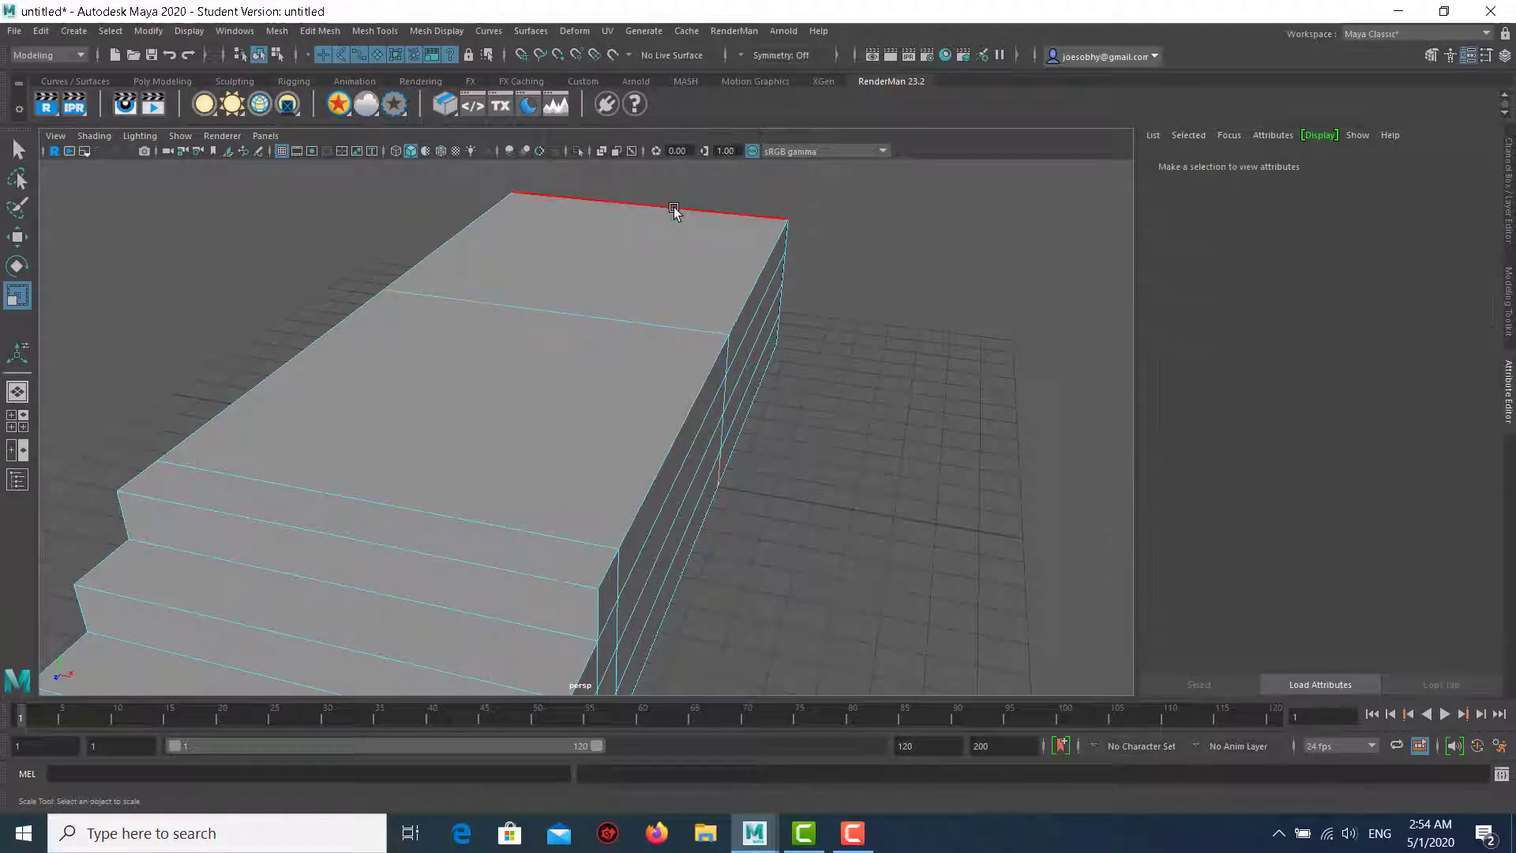
click(678, 210)
alt+drag(624, 217, 596, 206)
ctrl+right_click(591, 204)
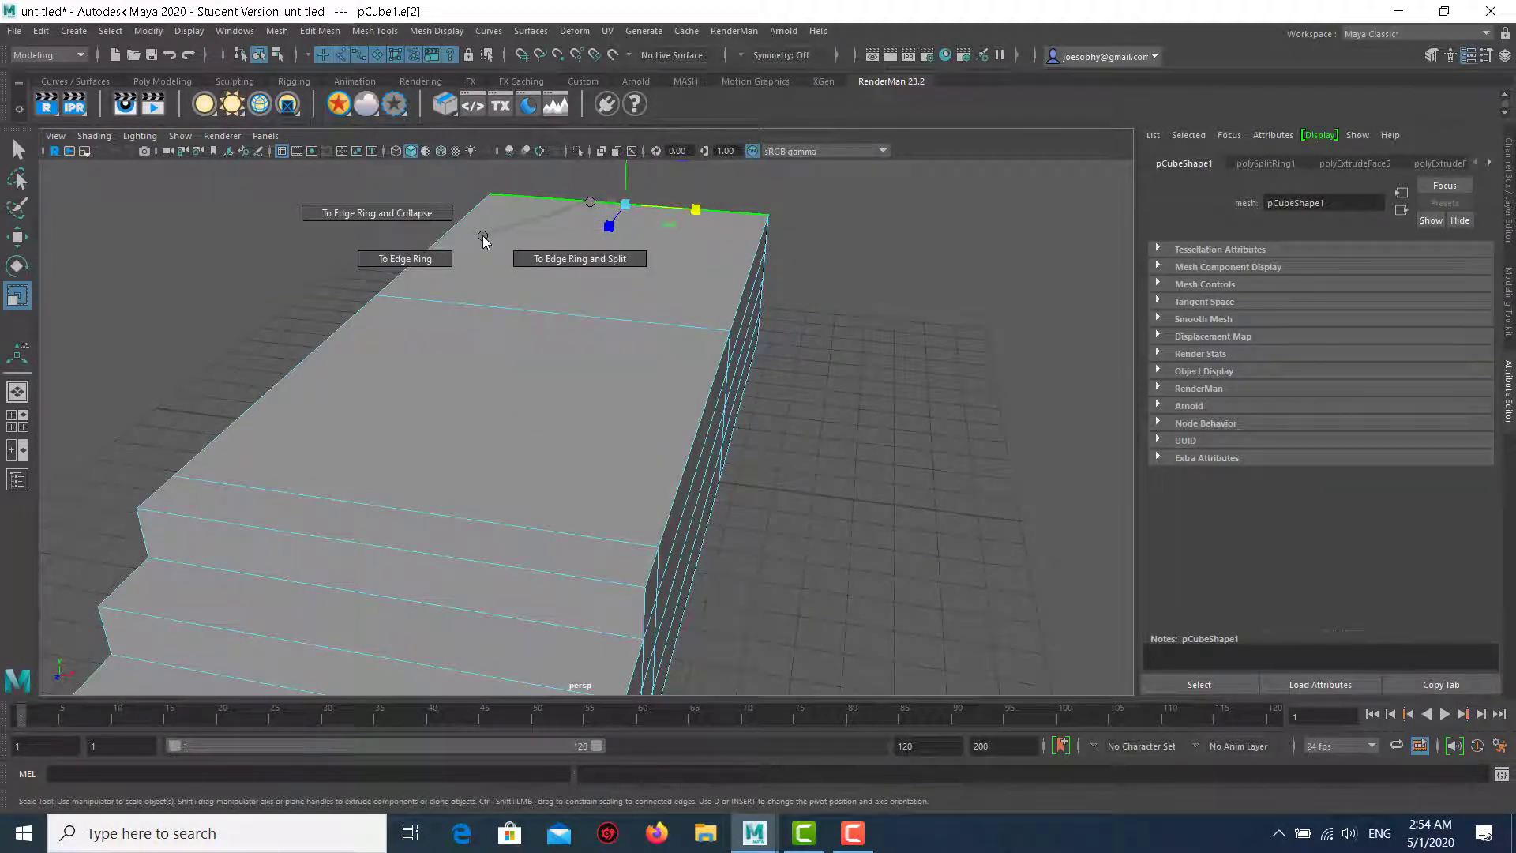
click(643, 275)
Clear the edges and switch to face selection on the right half.
click(833, 420)
mouse_move(832, 420)
alt+mouse_down()
mouse_move(677, 390)
mouse_move(661, 319)
alt+mouse_up()
right_click(661, 316)
click(664, 359)
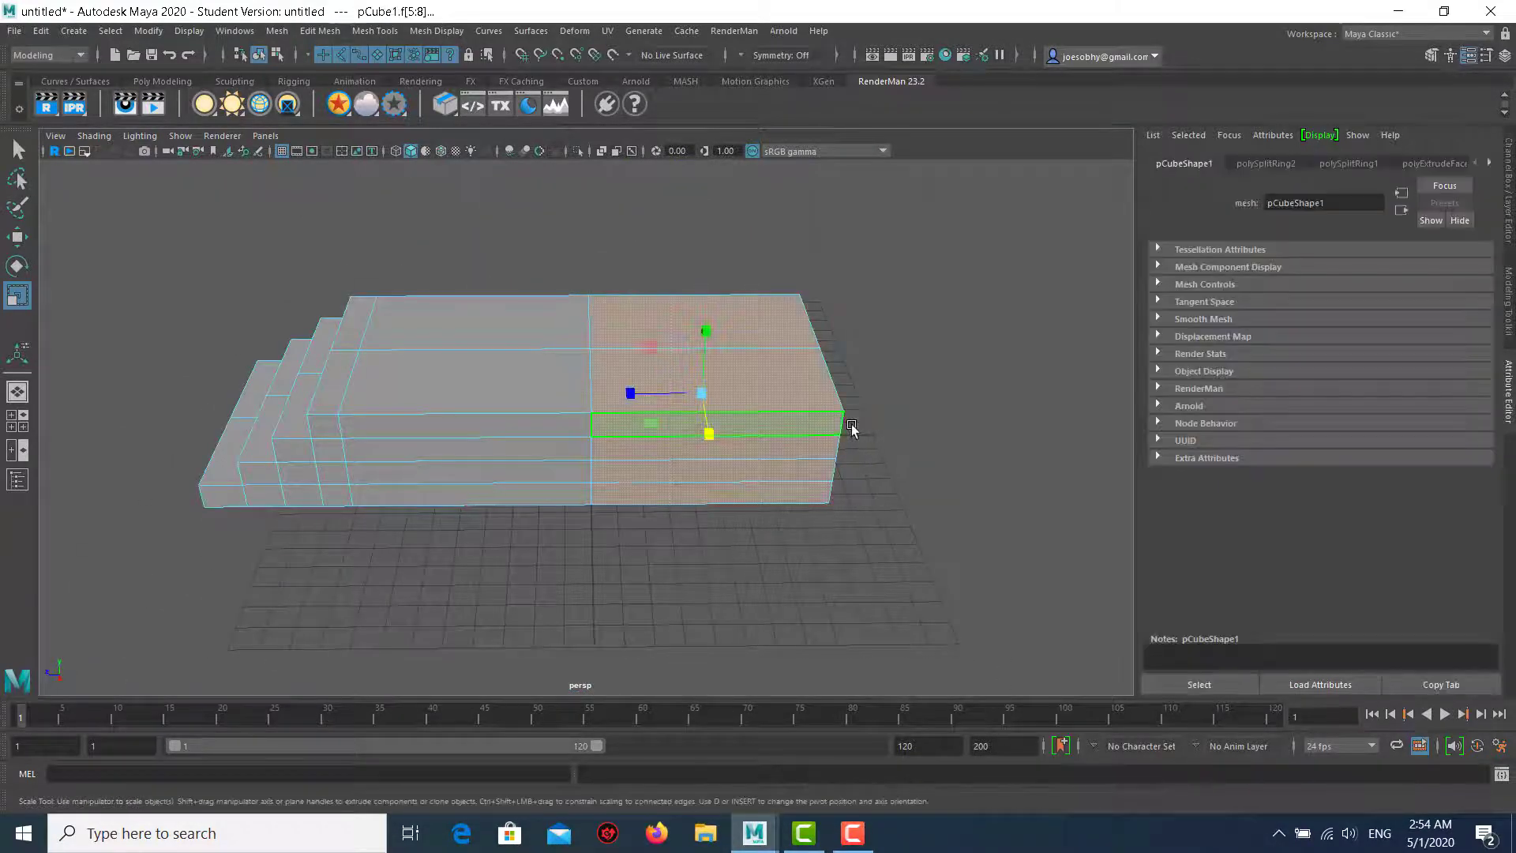
Marquee-select the faces on the block's right half and delete them.
click(837, 446)
alt+drag(697, 366, 531, 359)
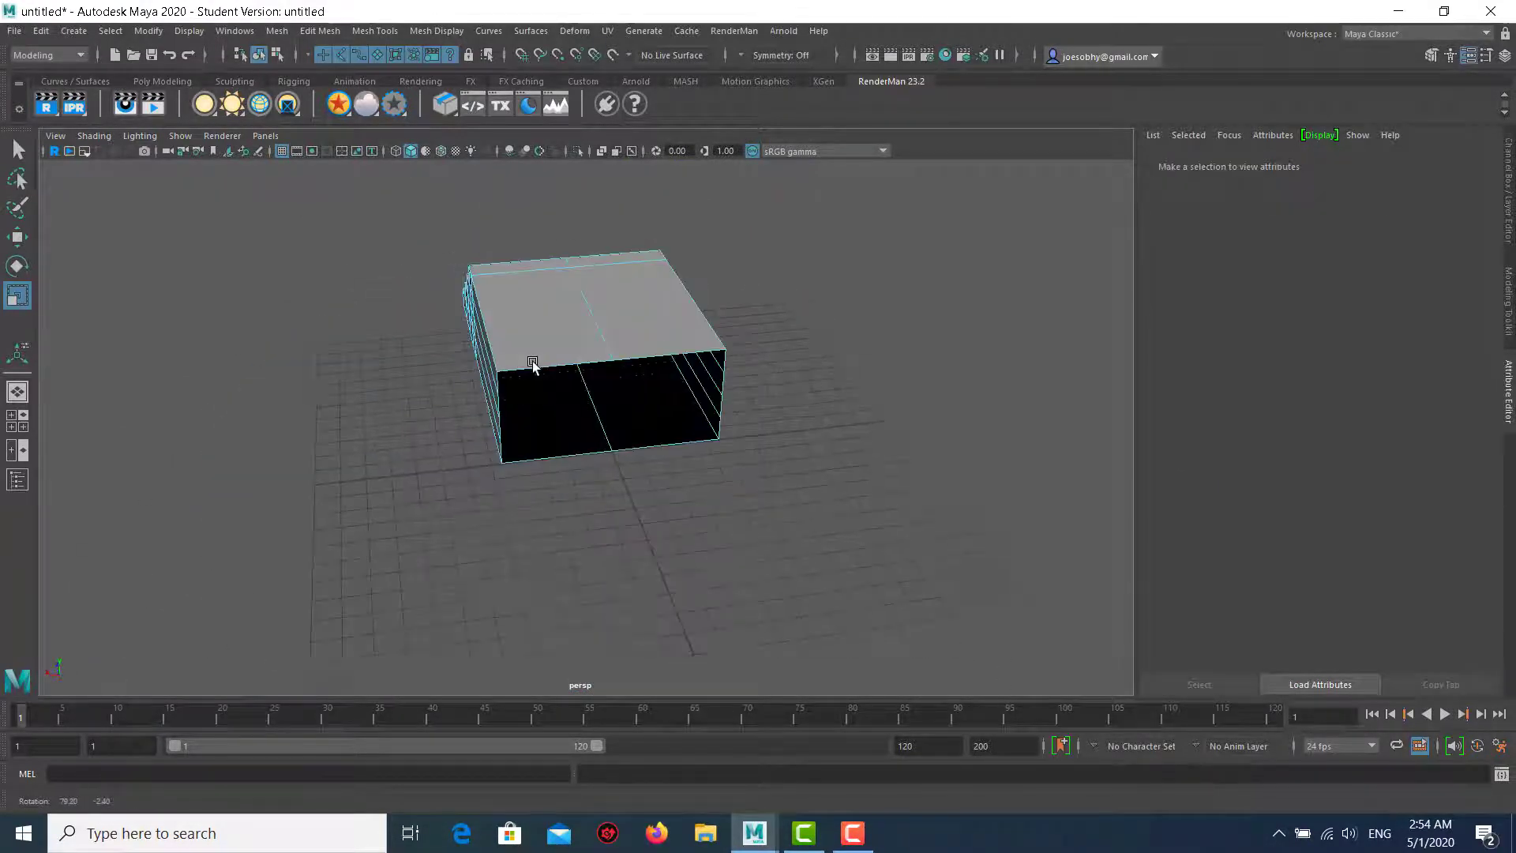
alt+drag(664, 509, 775, 218)
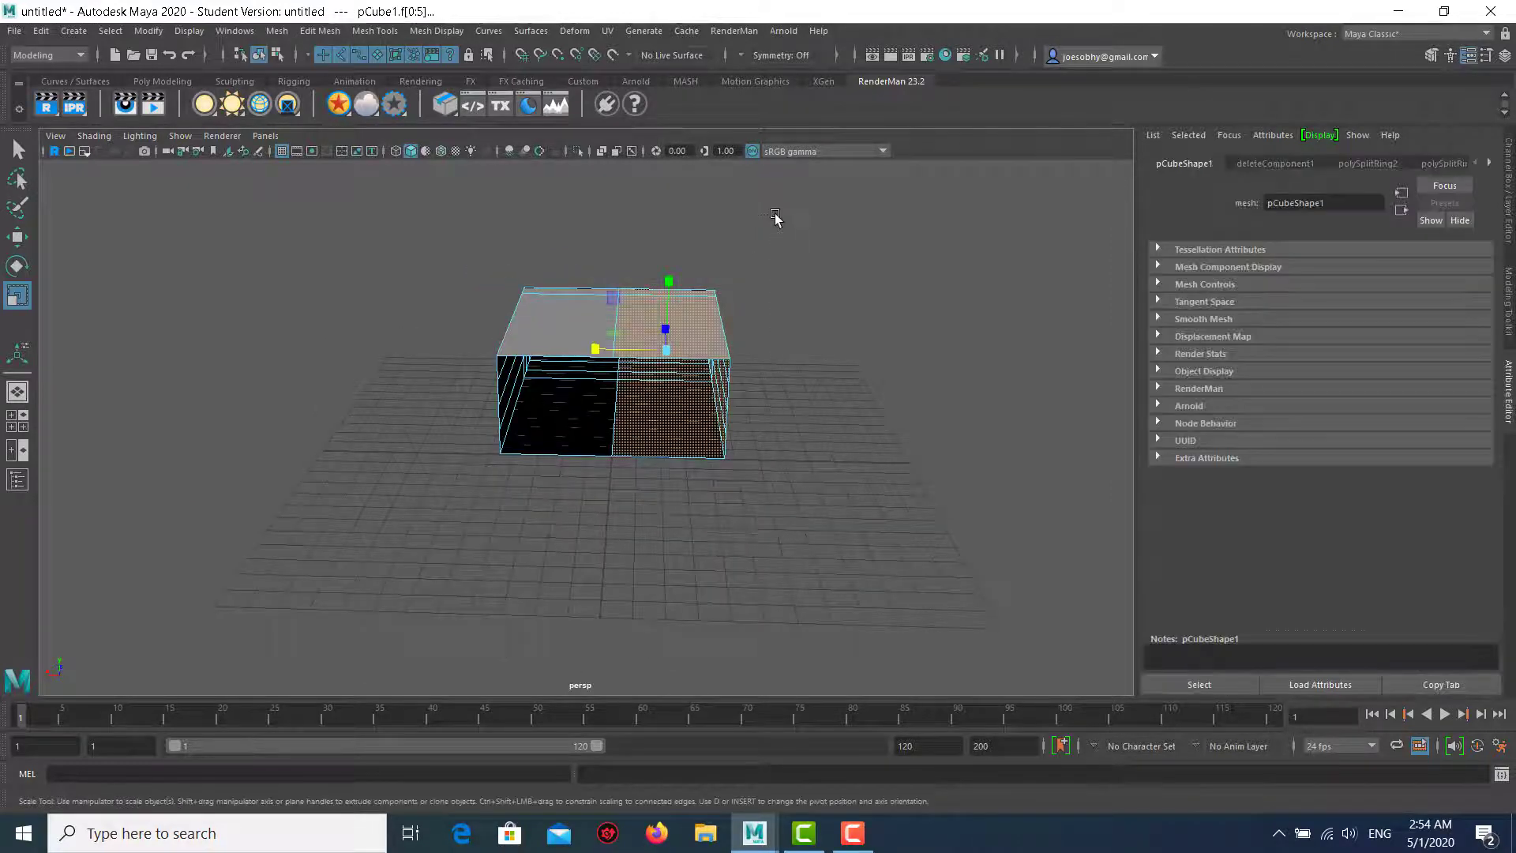
key(Delete)
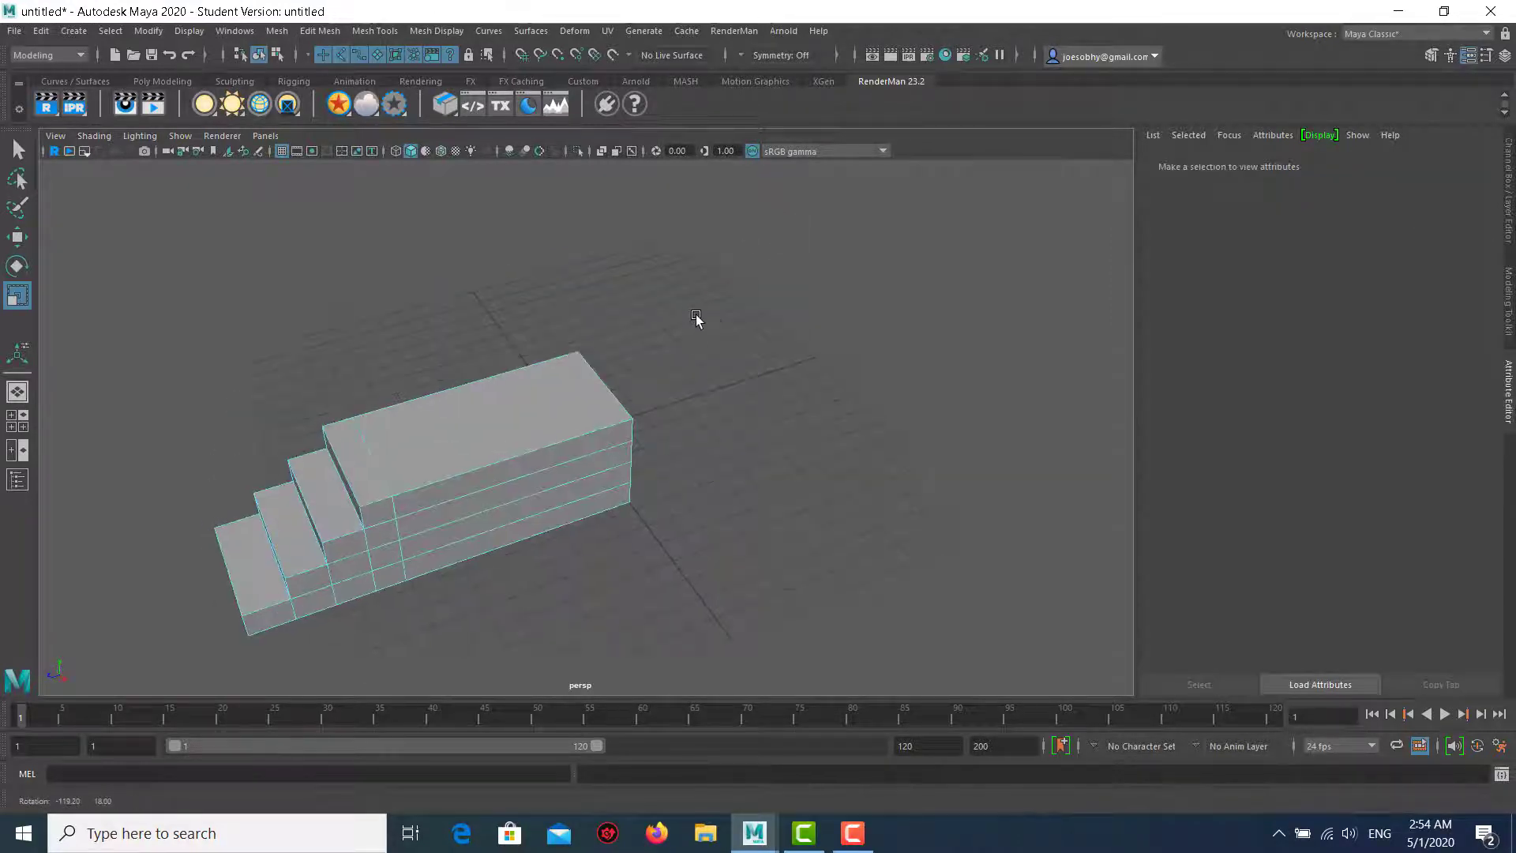
Orbit around the staircase to inspect the remaining steps and platform.
scroll(494, 413, up, 3)
scroll(677, 568, up, 3)
scroll(728, 354, up, 3)
scroll(728, 353, down, 5)
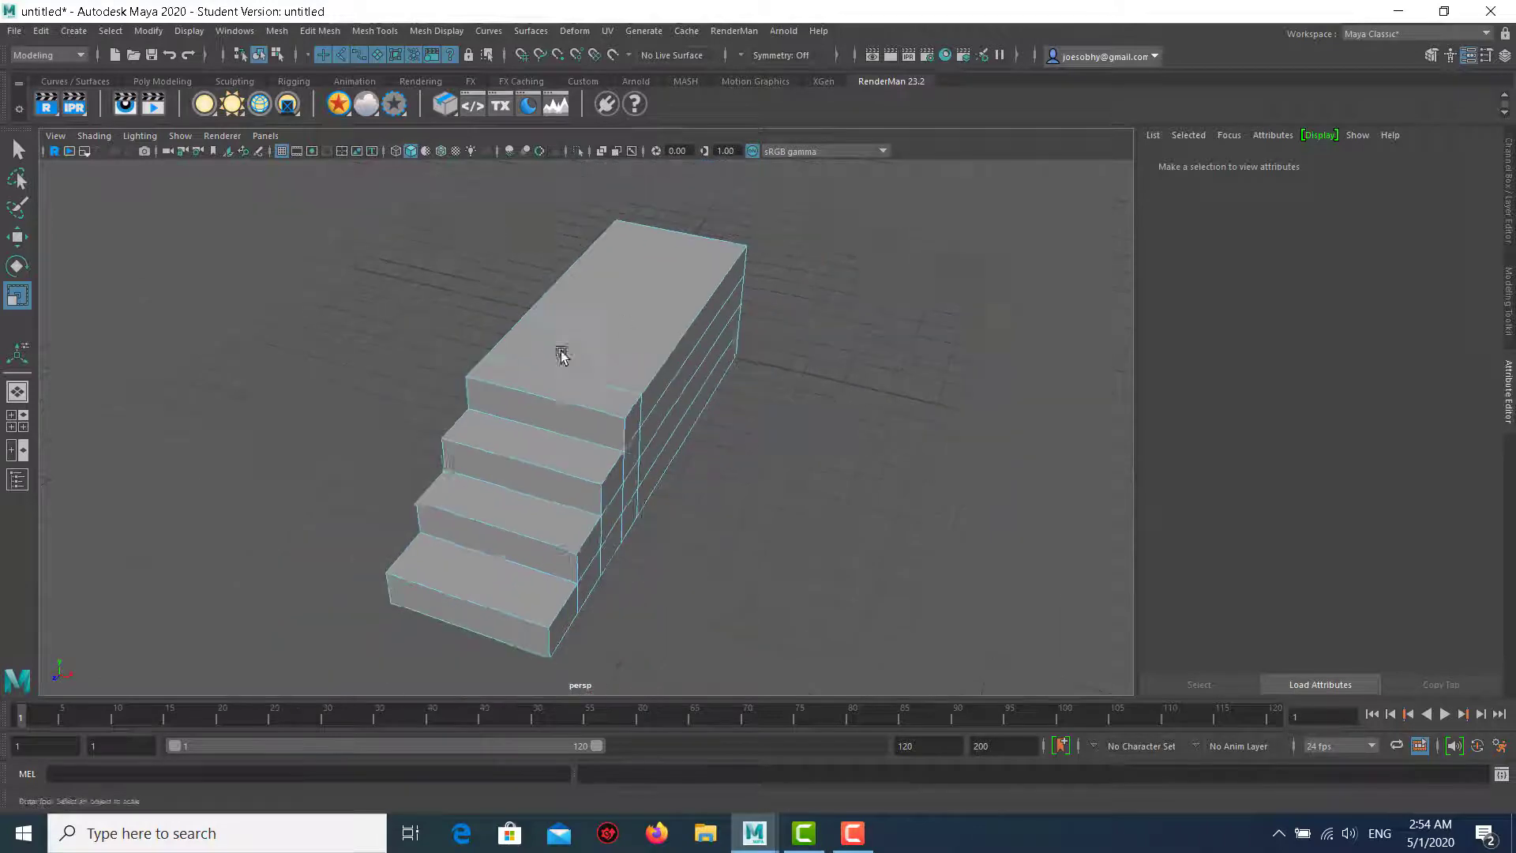
alt+drag(562, 352, 623, 382)
alt+drag(606, 314, 708, 318)
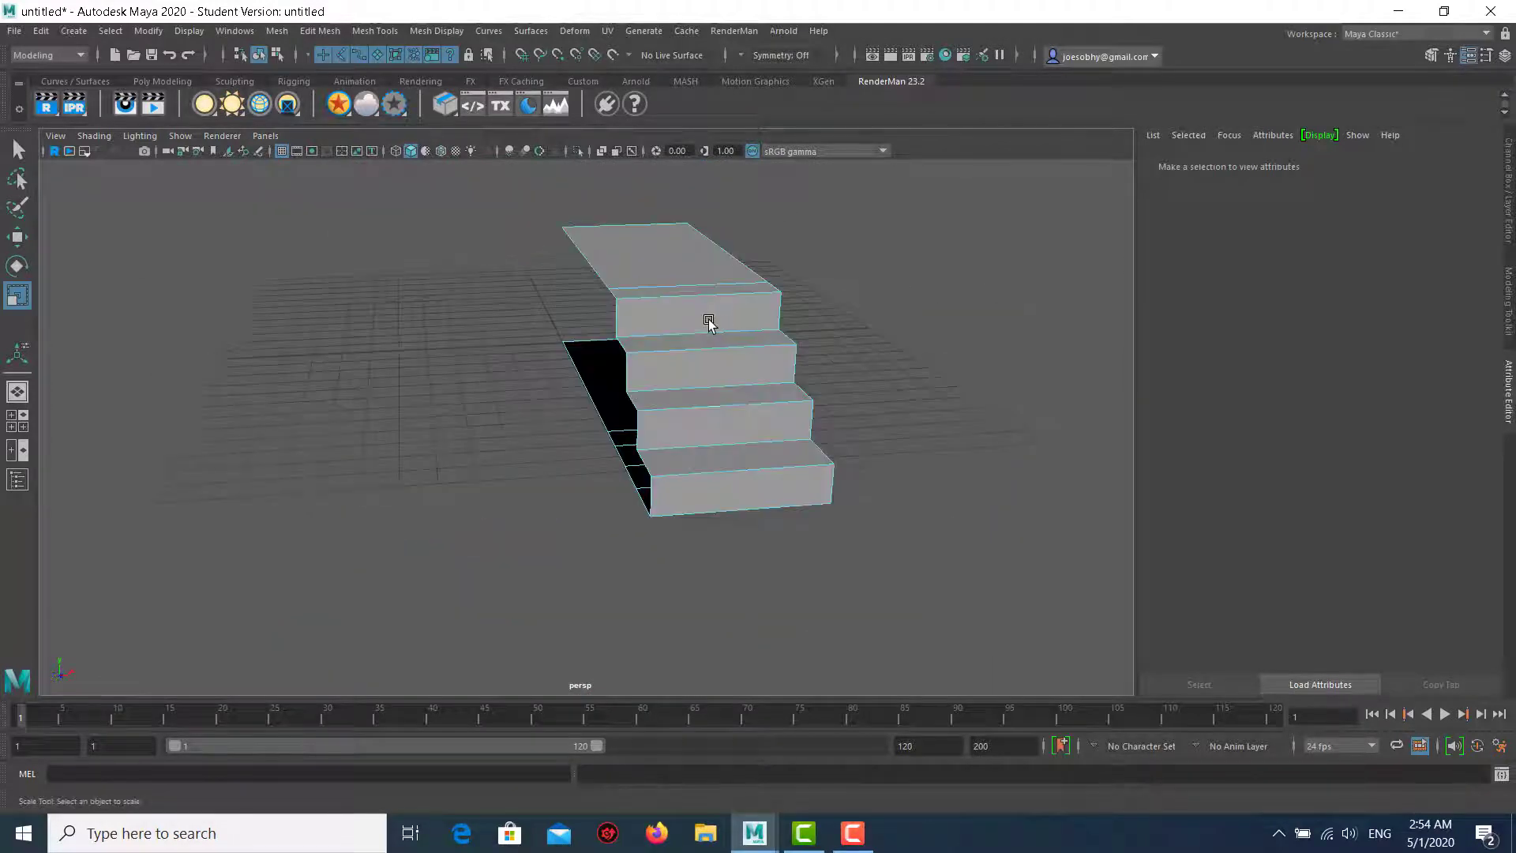
mouse_move(454, 395)
alt+mouse_down()
mouse_move(477, 450)
mouse_move(558, 362)
mouse_move(605, 389)
alt+mouse_up()
mouse_move(145, 416)
alt+mouse_down()
mouse_move(484, 372)
mouse_move(603, 321)
mouse_move(574, 372)
mouse_move(670, 342)
mouse_move(723, 365)
alt+mouse_up()
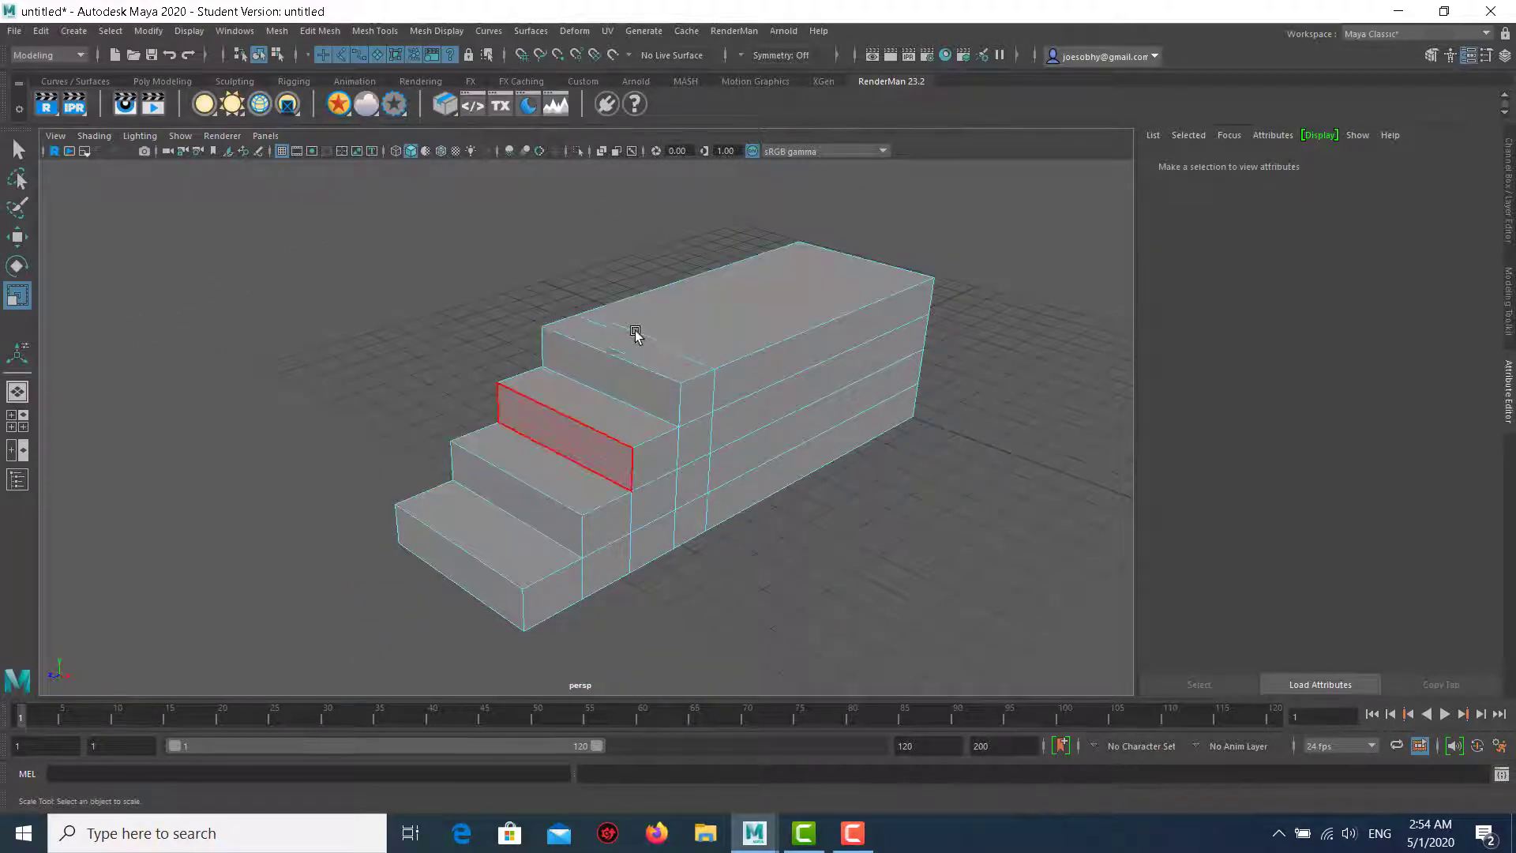
Insert edge loops just below each step's top edge with the Insert Edge Loop Tool.
alt+right_drag(580, 399, 637, 426)
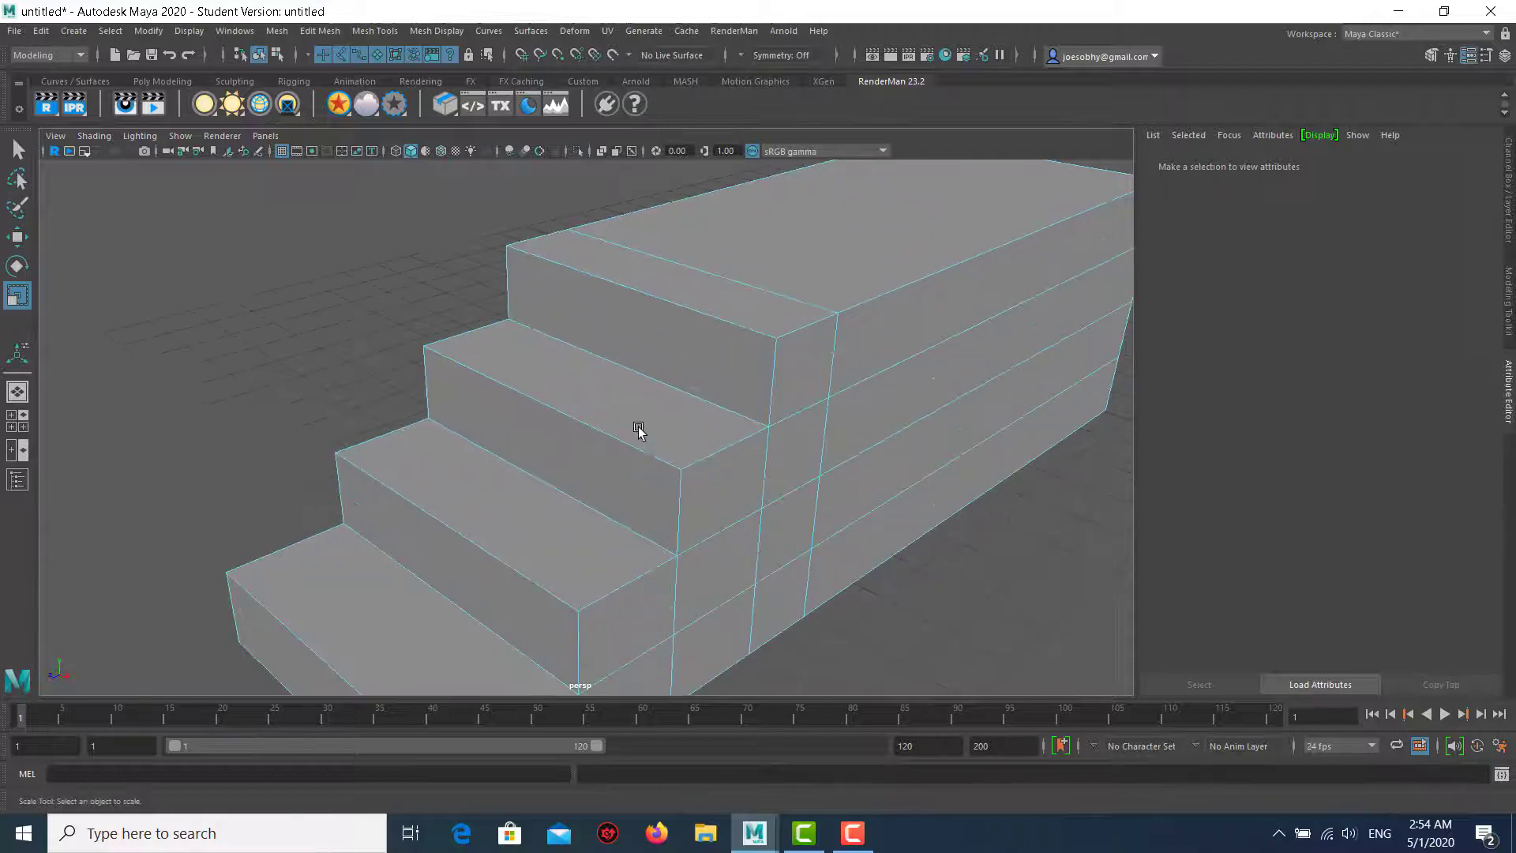
mouse_move(637, 426)
alt+mouse_down()
mouse_move(711, 288)
mouse_move(653, 242)
mouse_move(630, 321)
alt+mouse_up()
right_drag(630, 321, 630, 272)
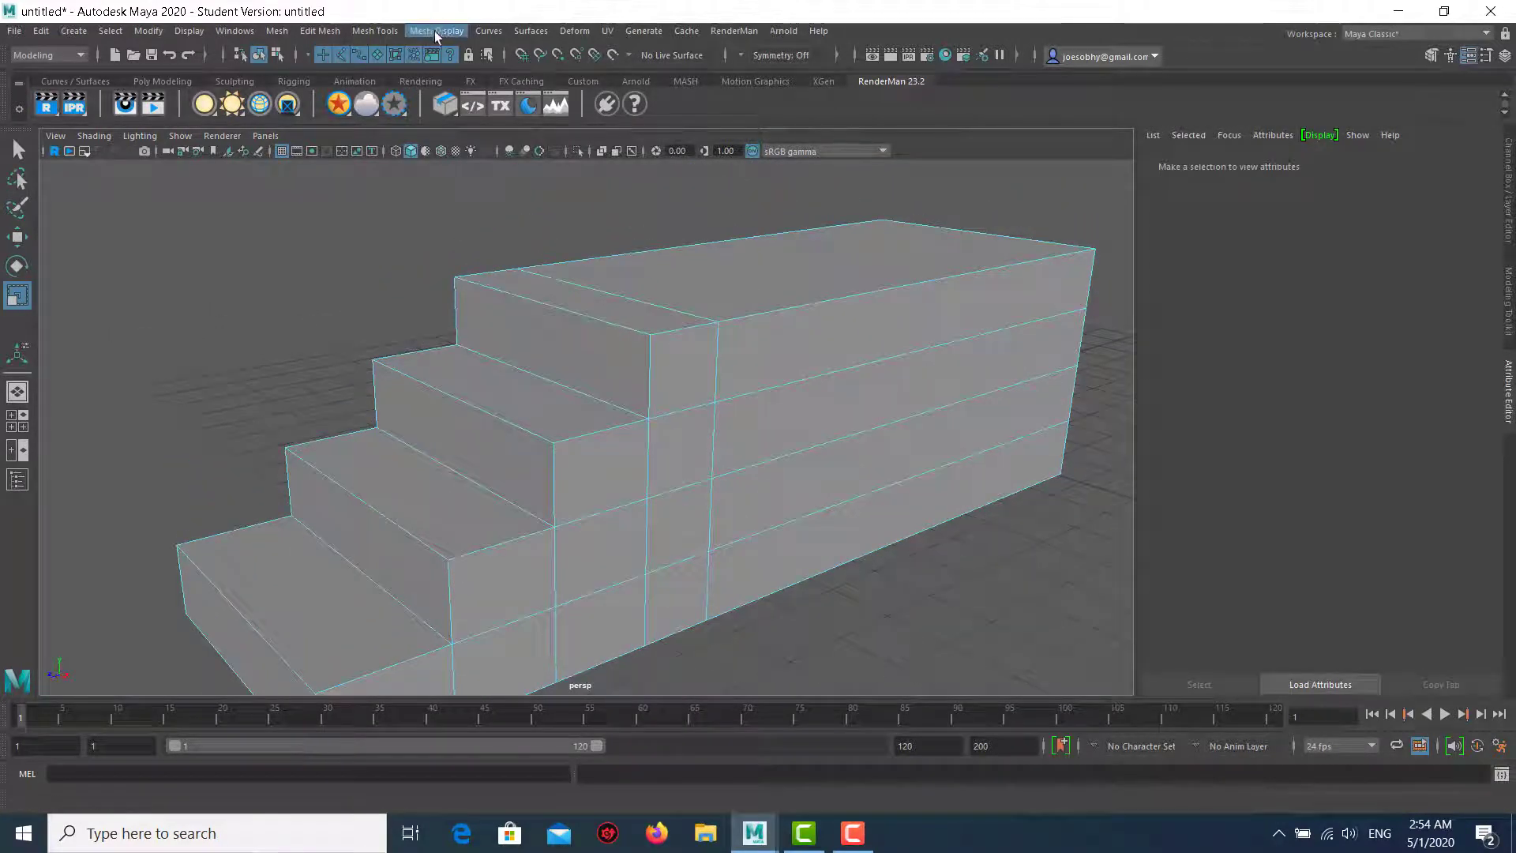
click(393, 33)
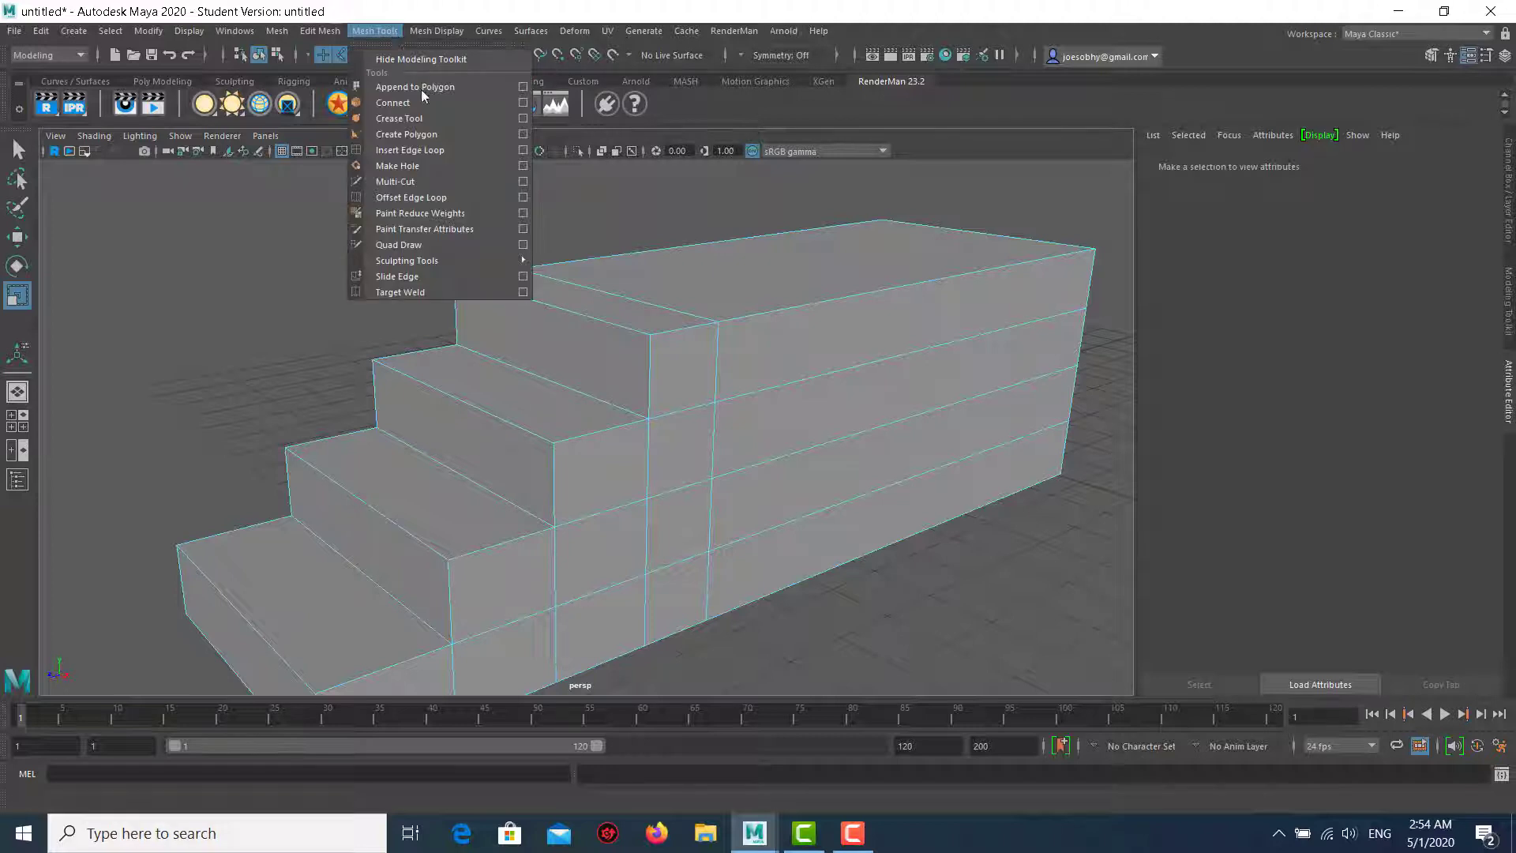
click(455, 154)
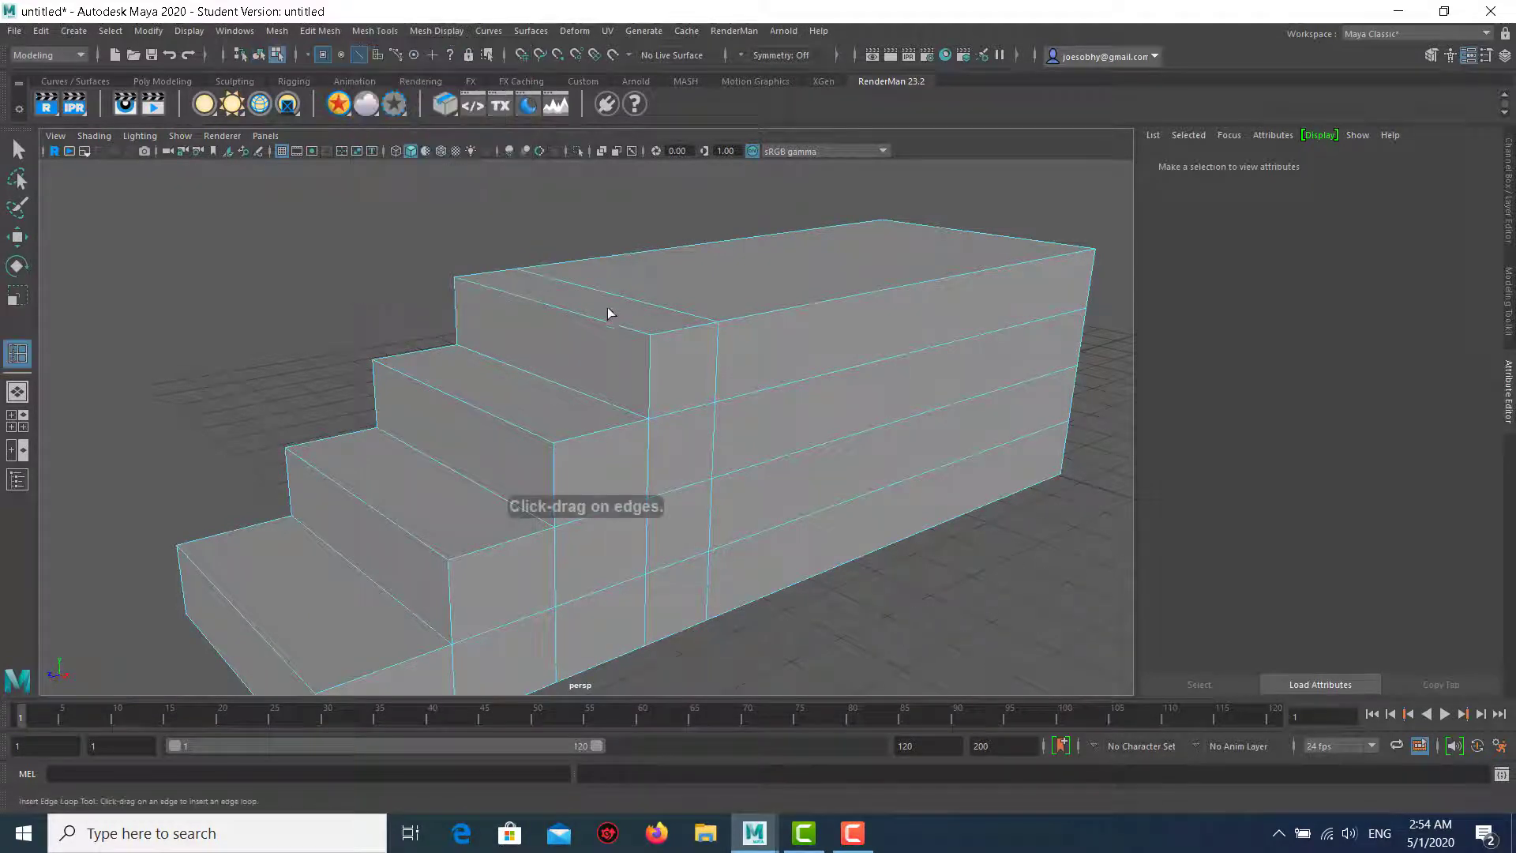
click(654, 358)
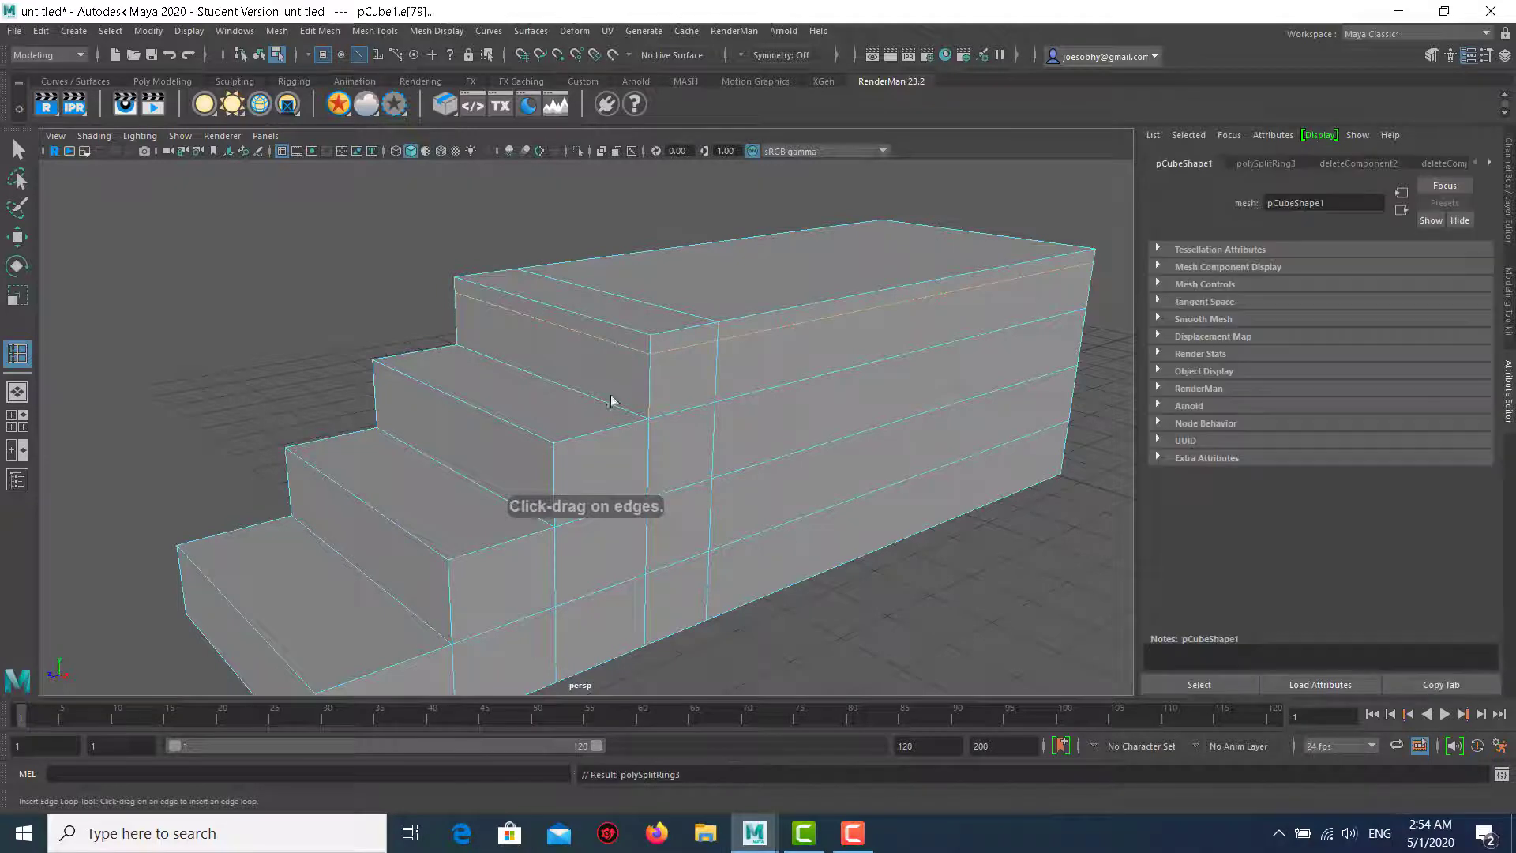
click(556, 463)
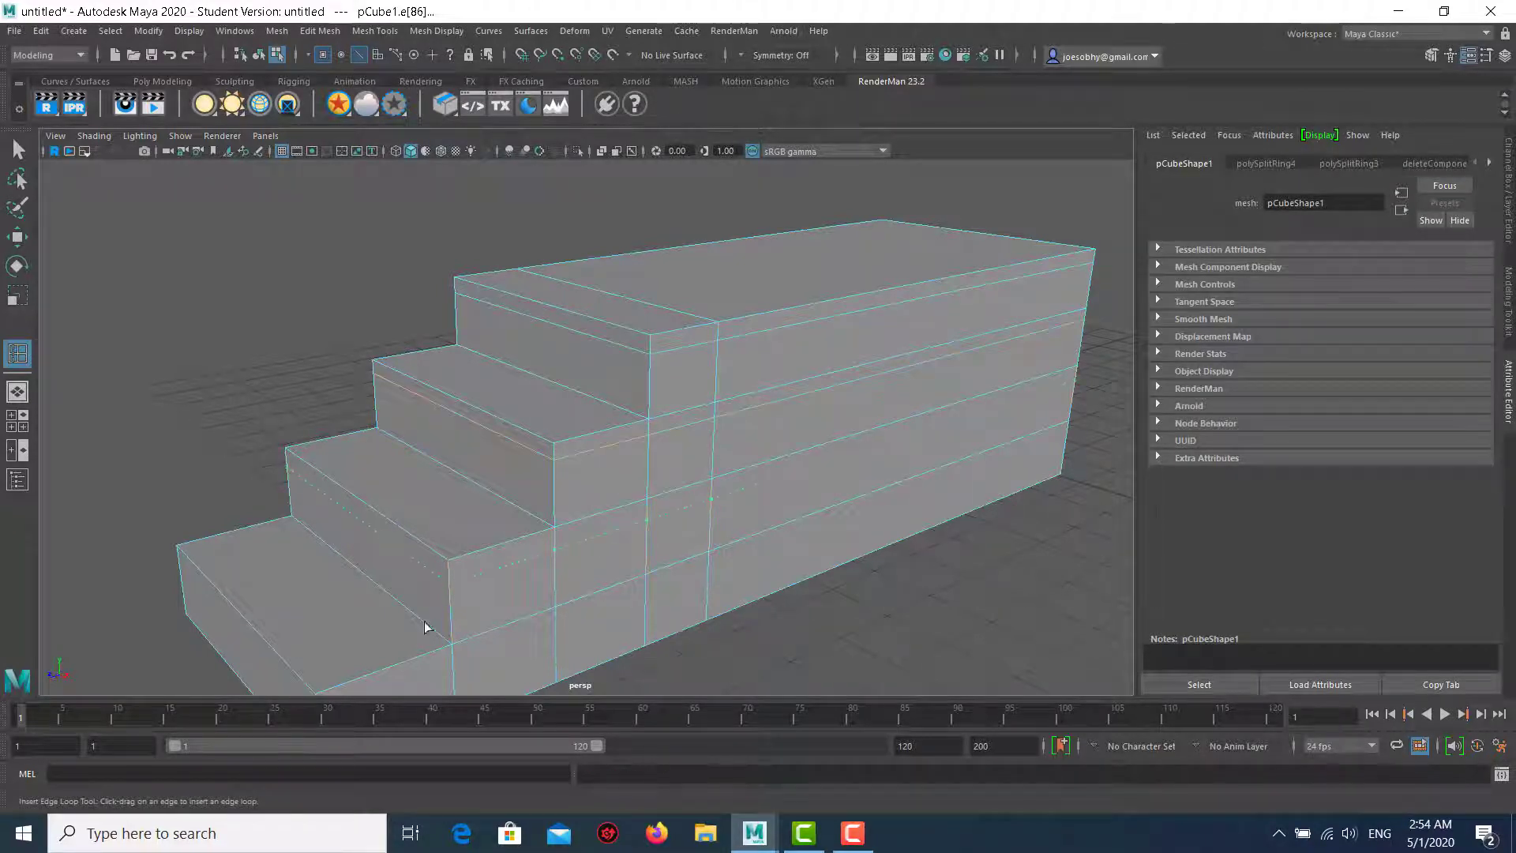
scroll(525, 555, down, 2)
scroll(450, 542, down, 2)
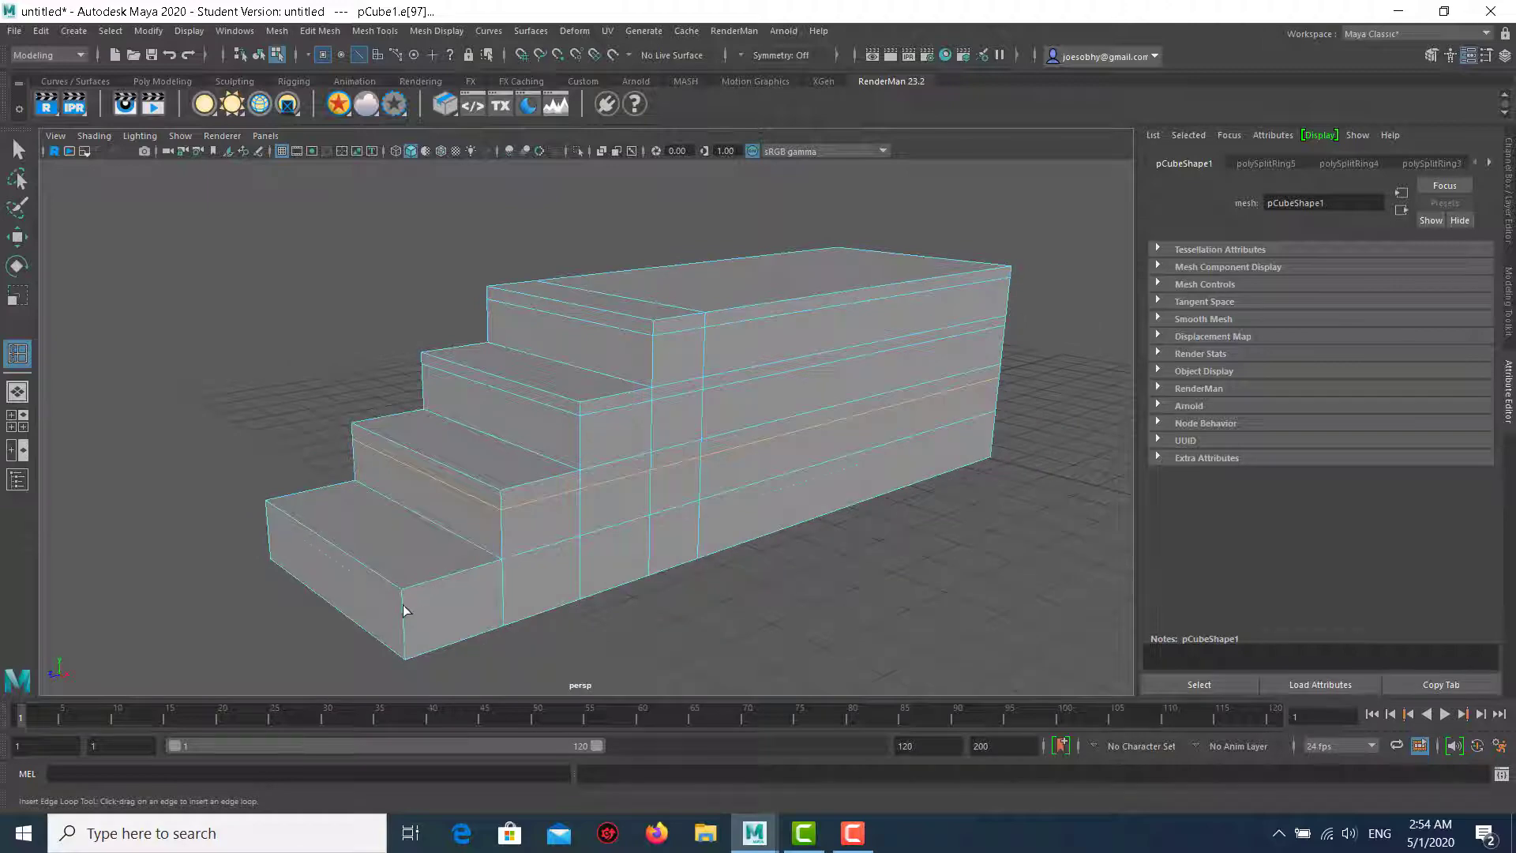
Extrude the four steps' thin front strips outward by Local Translate Z 0.151.
key(w)
scroll(596, 320, up, 2)
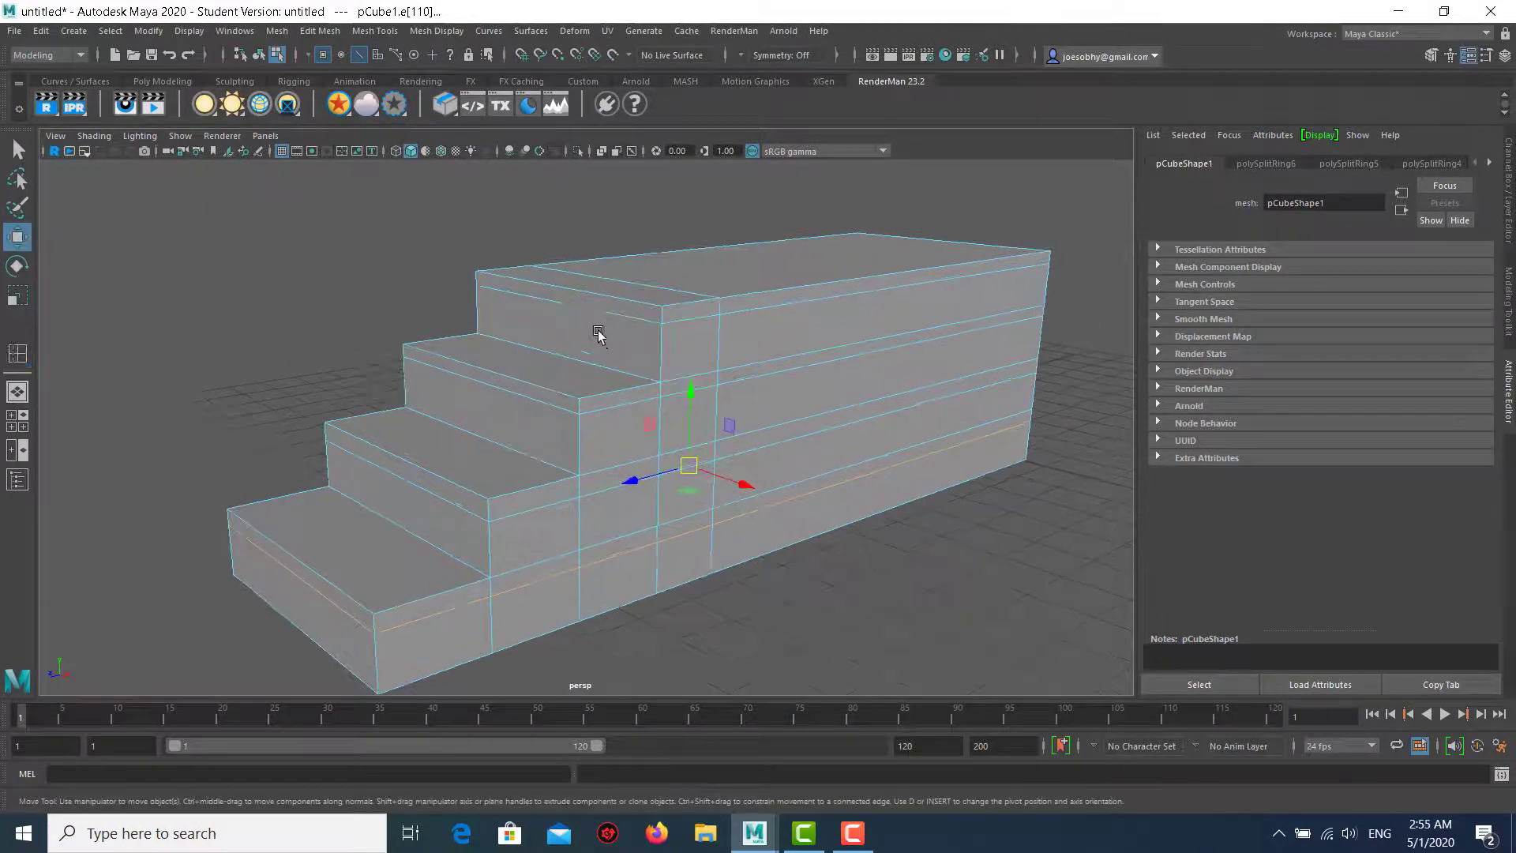
right_click(598, 316)
click(599, 358)
click(608, 304)
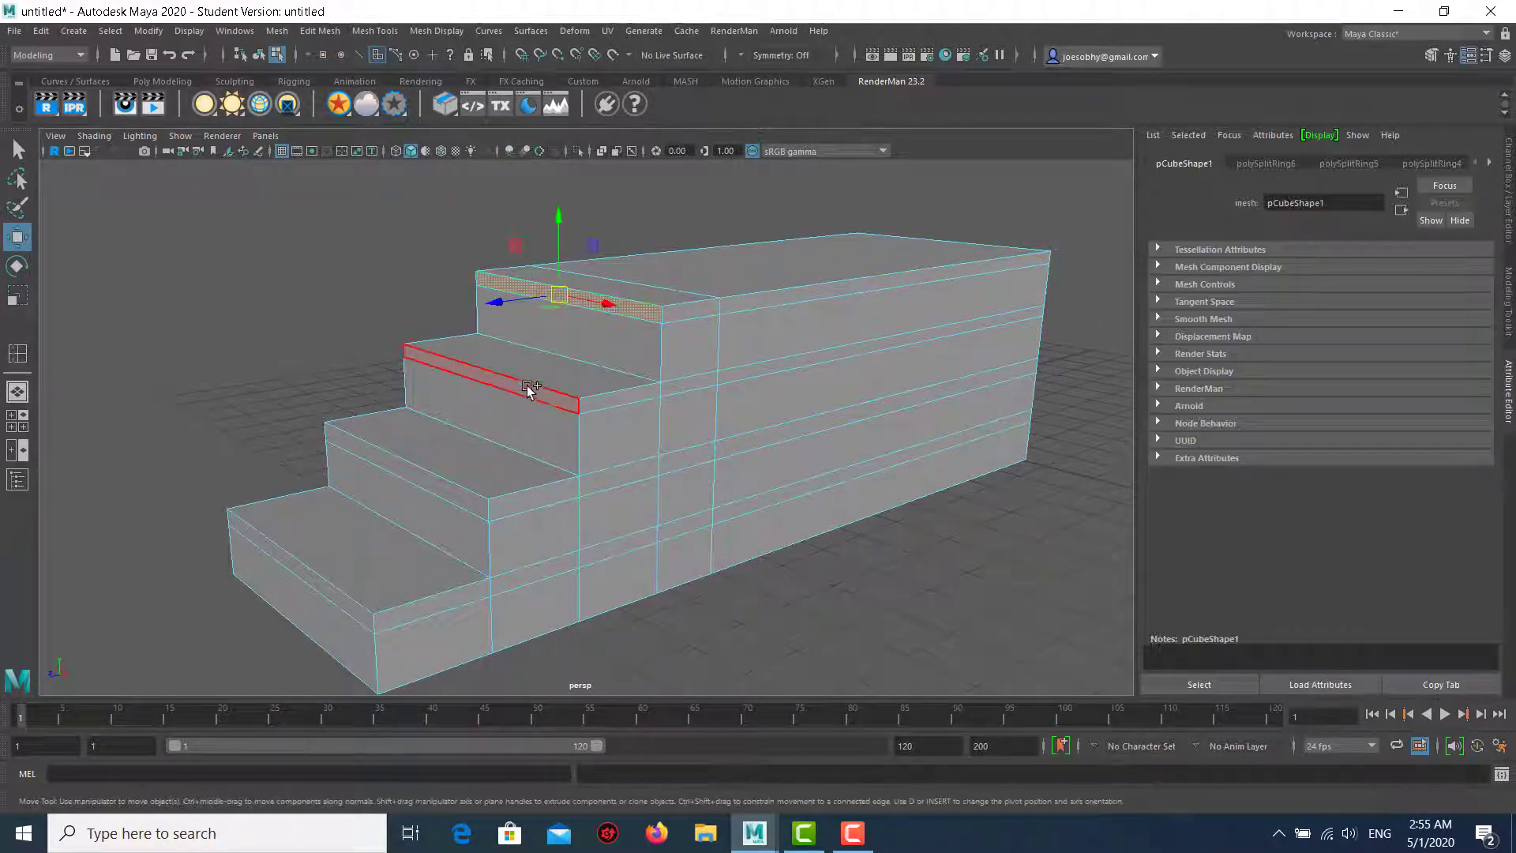
shift+click(529, 392)
shift+click(411, 495)
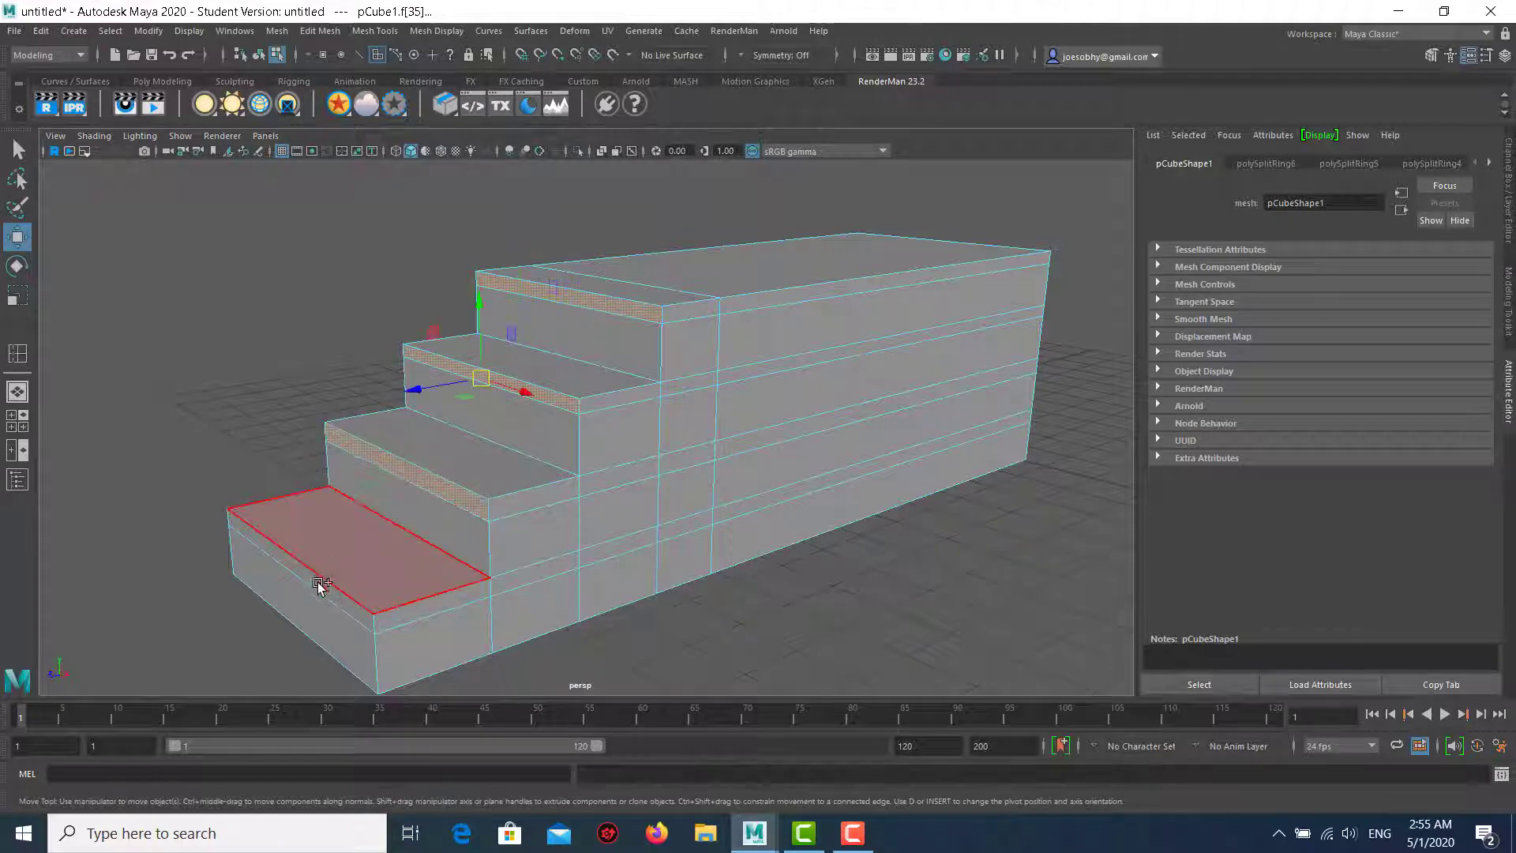
shift+click(271, 517)
shift+right_click(257, 360)
click(262, 400)
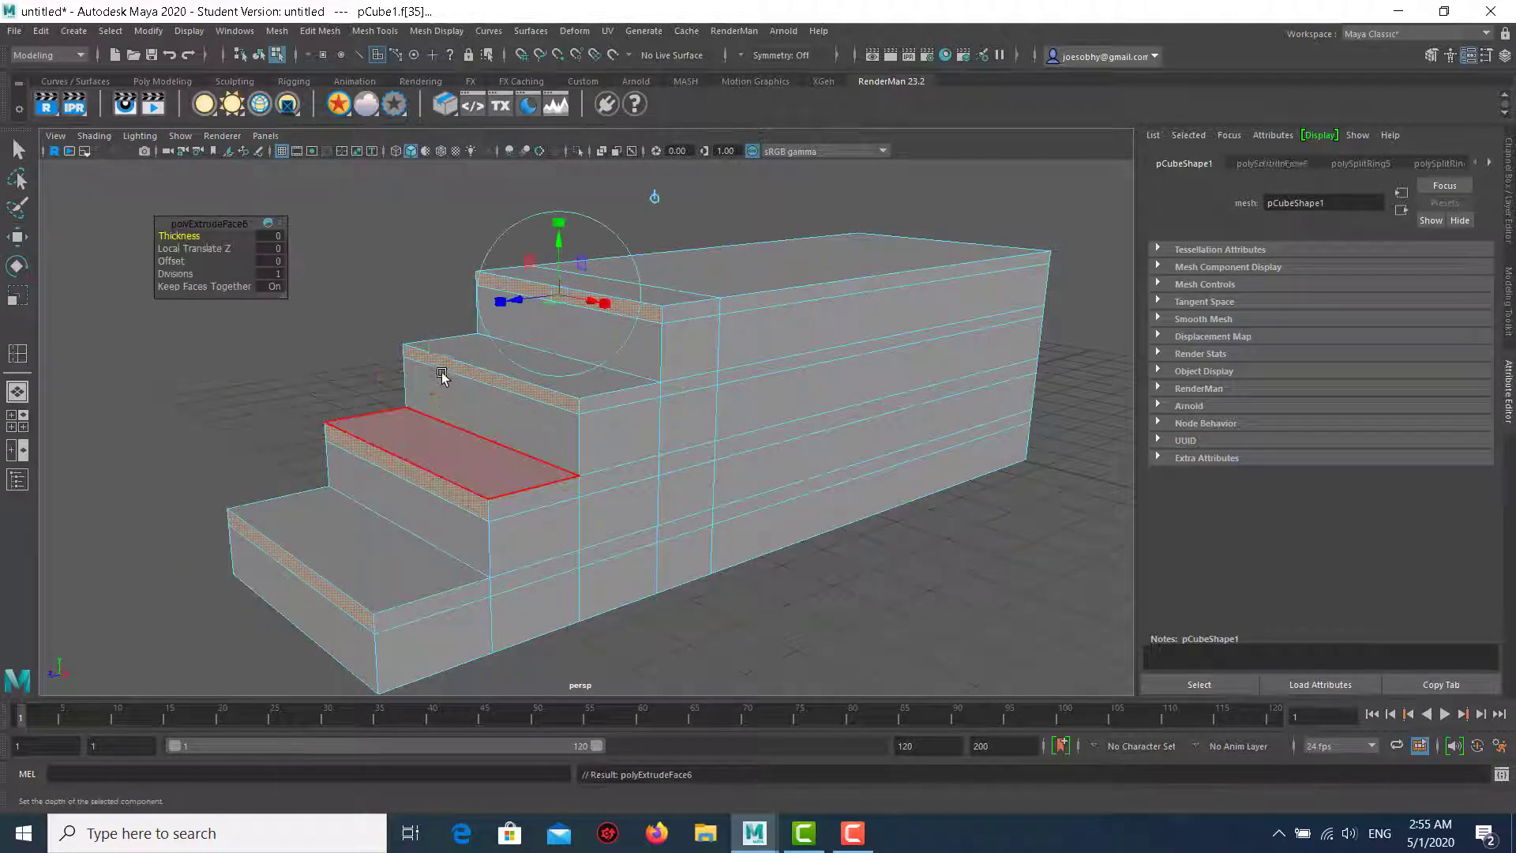
mouse_move(592, 316)
alt+mouse_down()
mouse_move(427, 349)
mouse_move(629, 416)
mouse_move(704, 355)
alt+mouse_up()
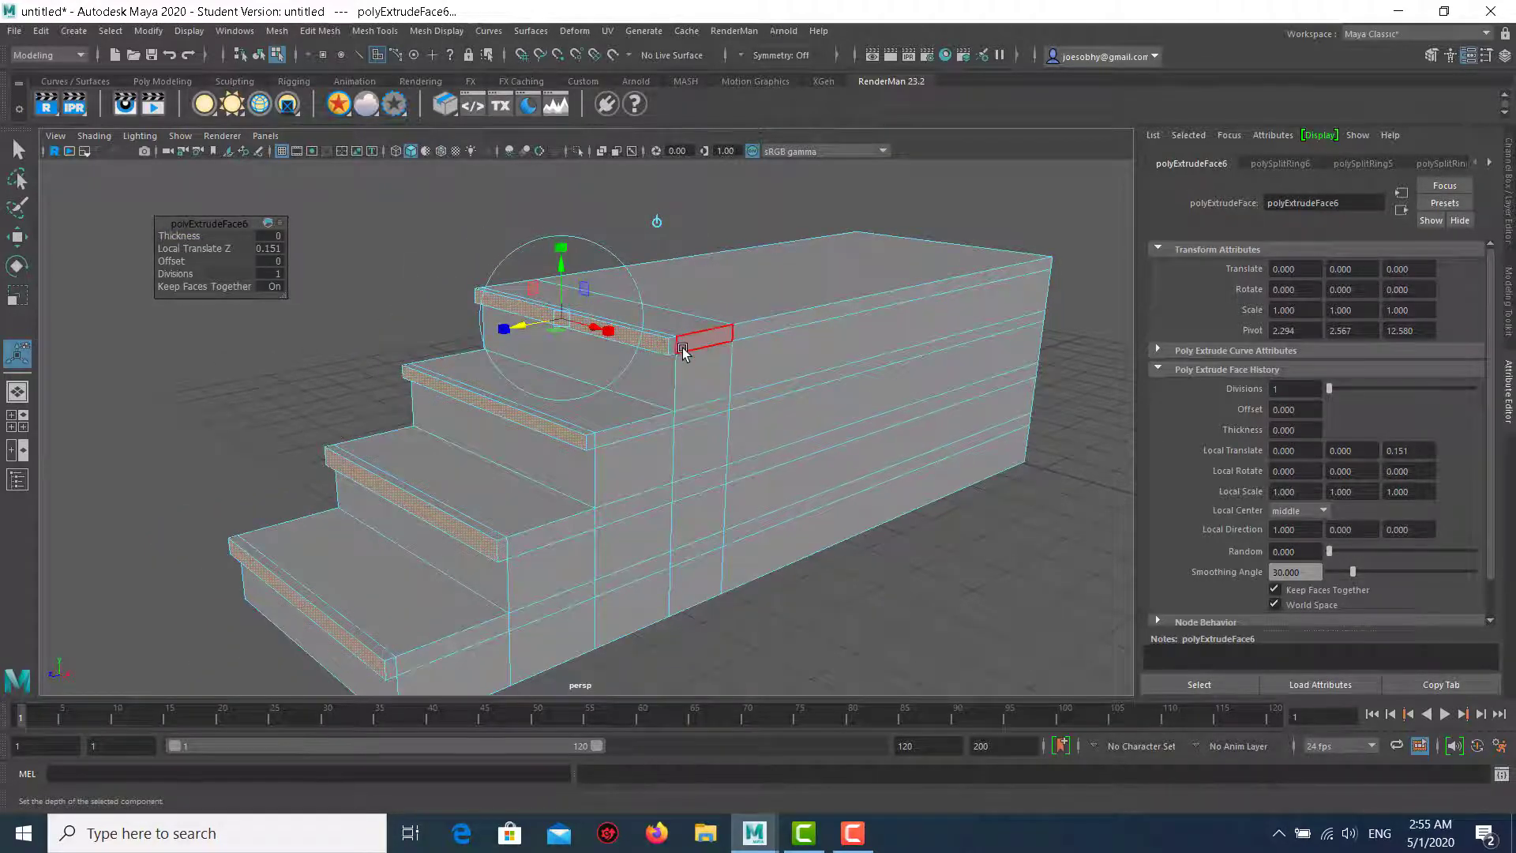
Extrude the platform's top rim and end face outward by 0.106.
alt+drag(792, 281, 758, 348)
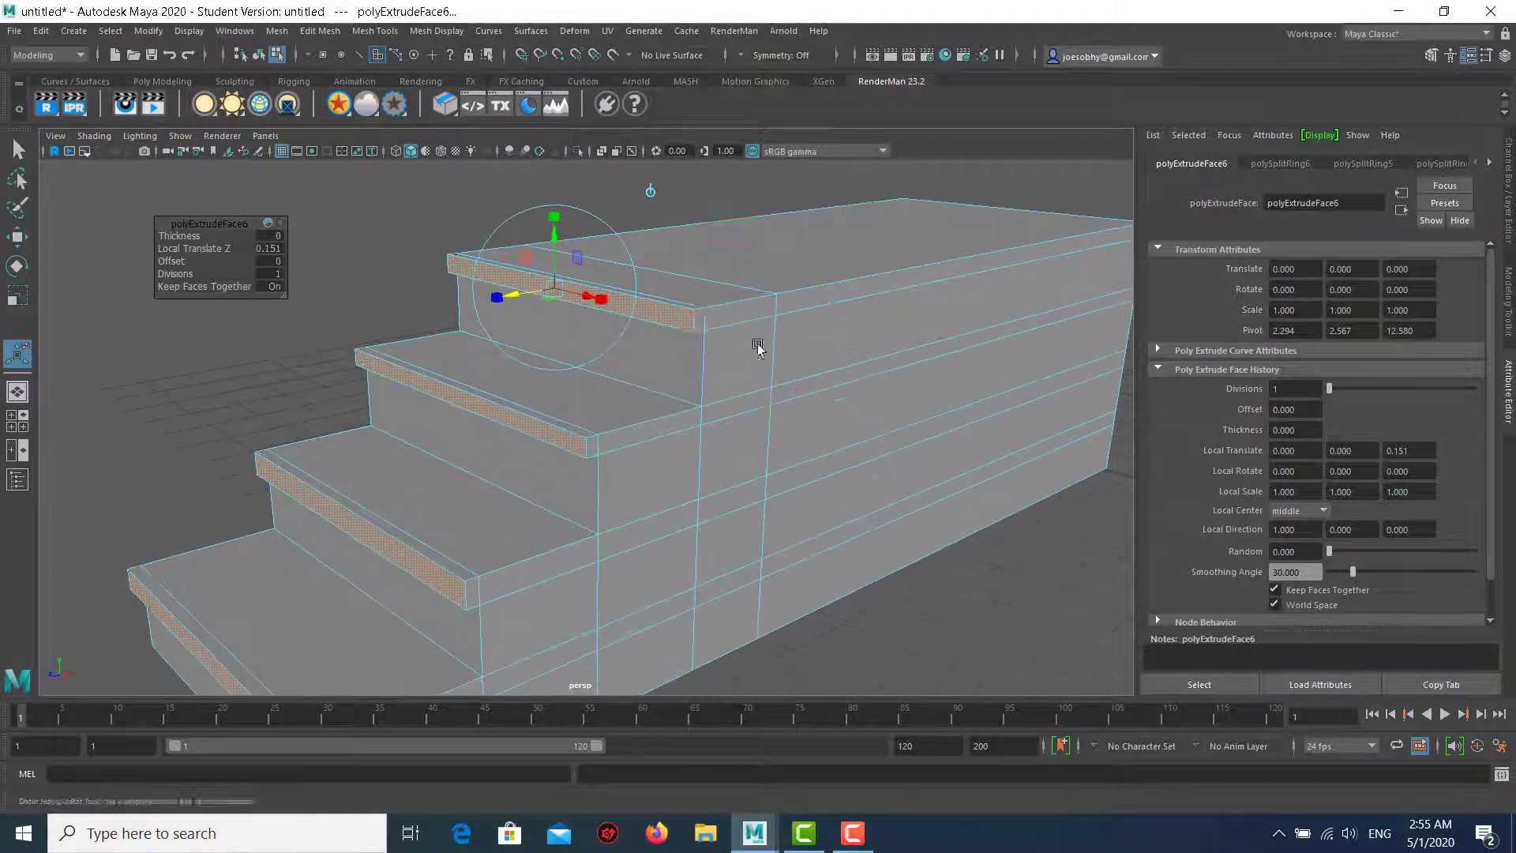
click(695, 322)
shift+click(821, 294)
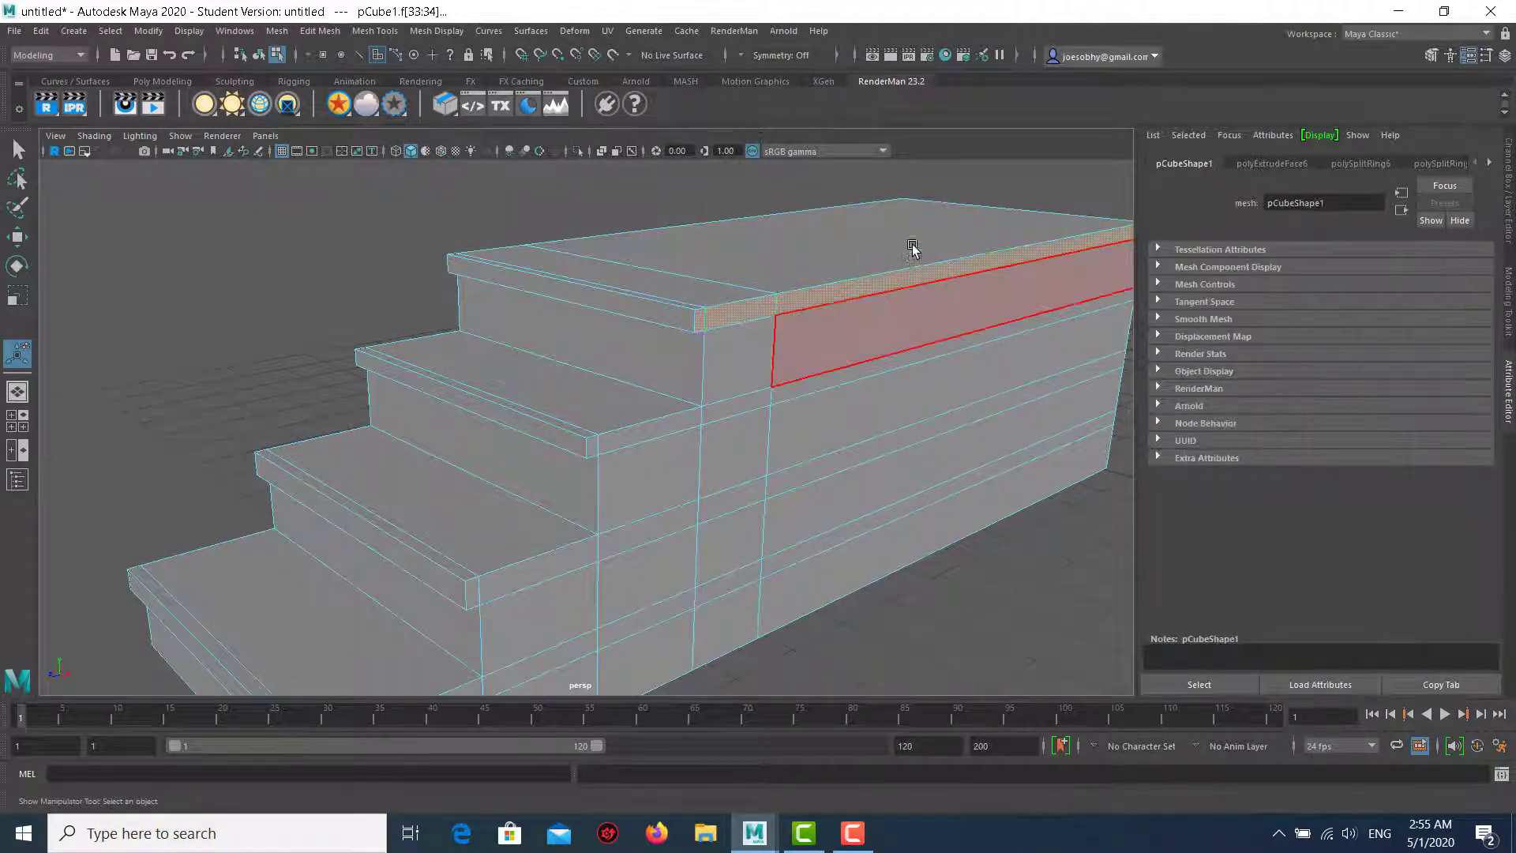
shift+right_drag(1011, 186, 1002, 223)
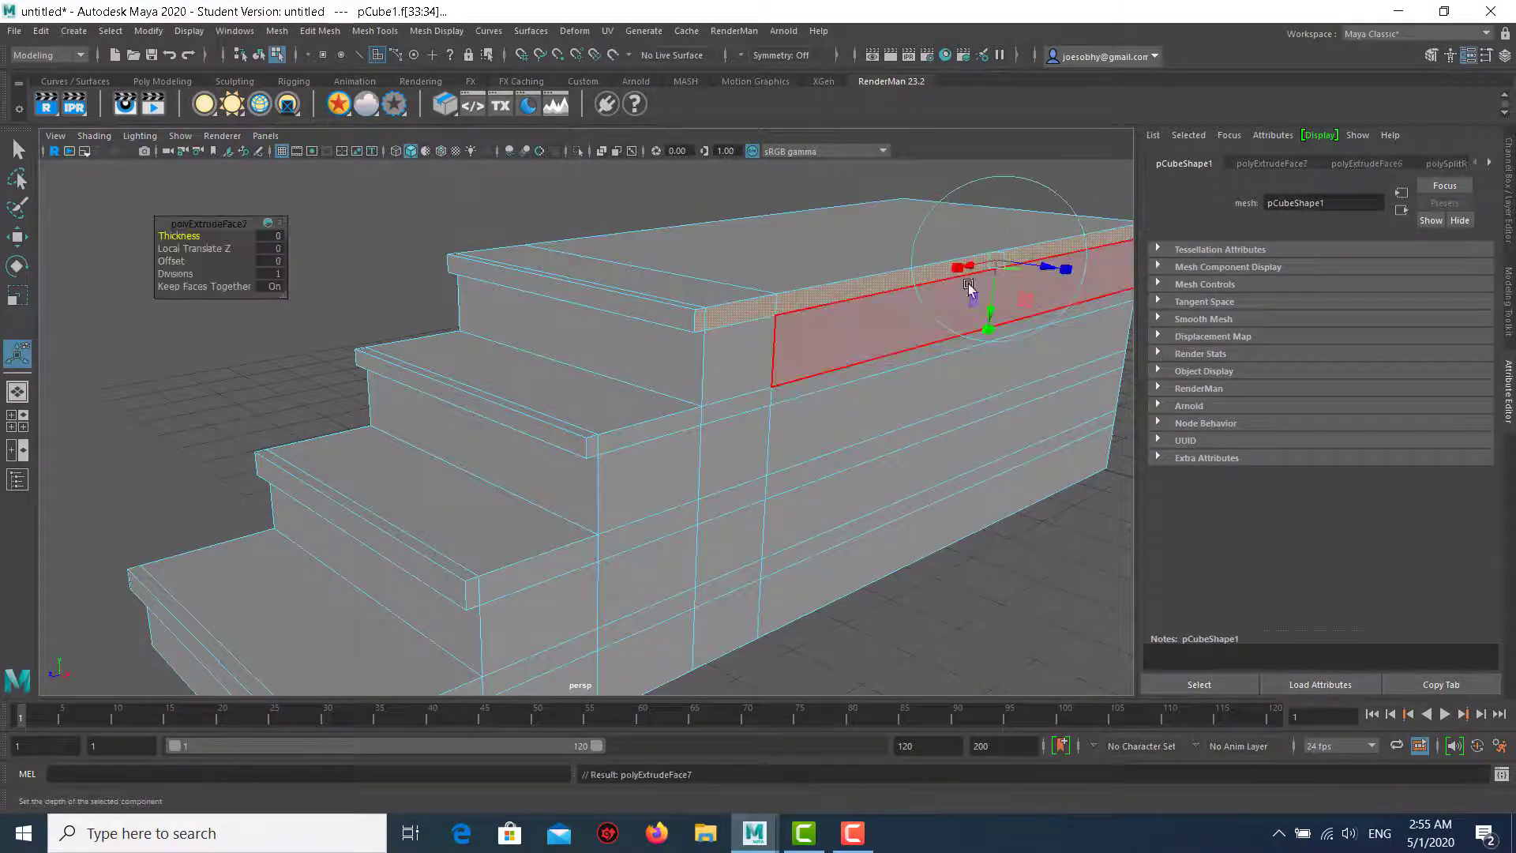
drag(1037, 269, 1048, 263)
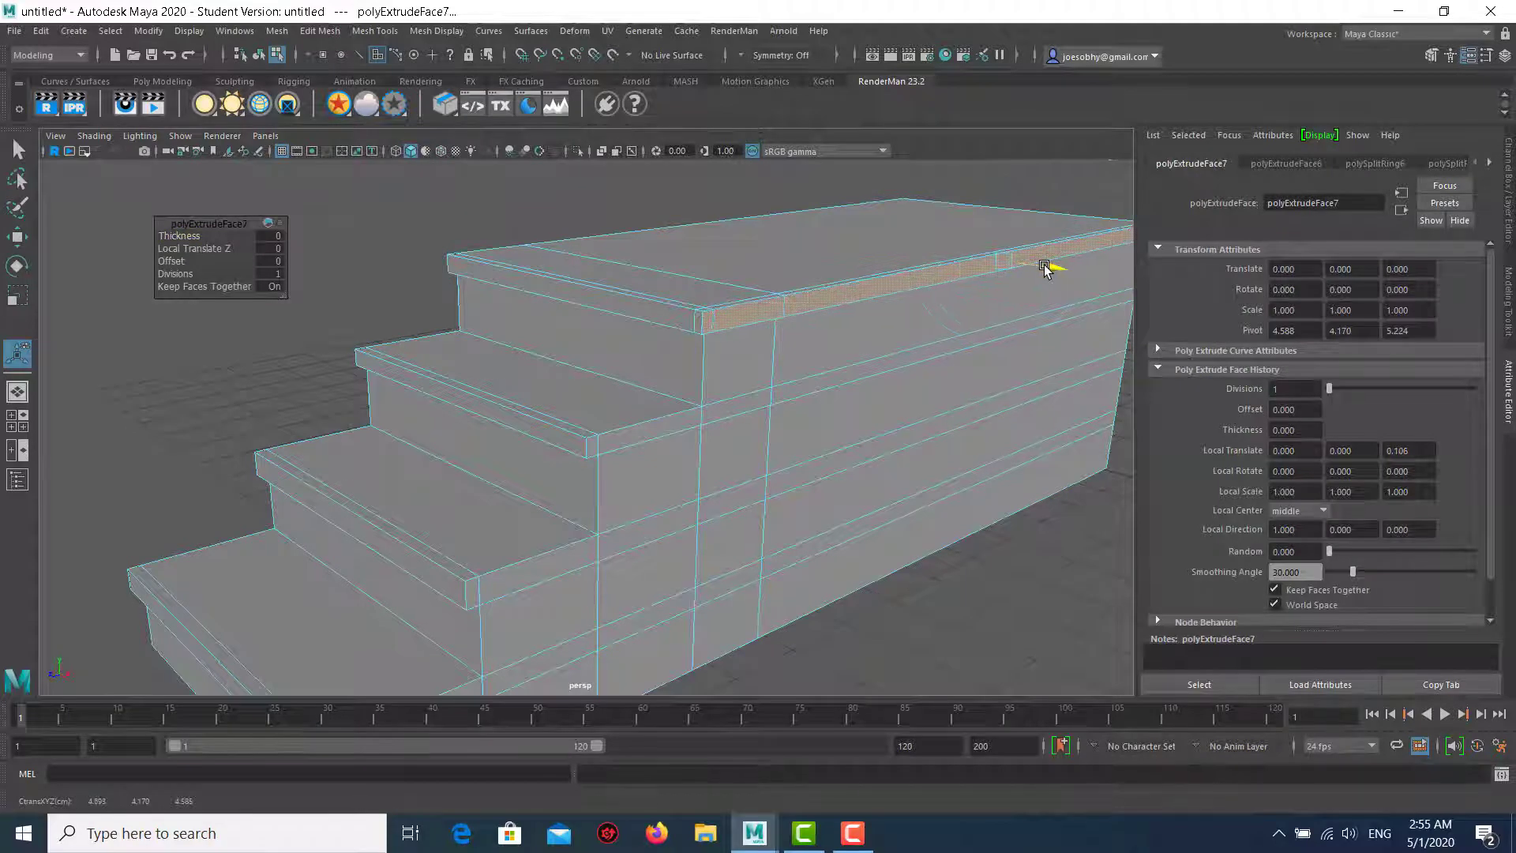
mouse_move(1030, 316)
alt+mouse_down()
mouse_move(556, 272)
mouse_move(637, 337)
mouse_move(544, 348)
alt+mouse_up()
Delete the small leftover end face of the platform's extruded top rim.
right_click(543, 347)
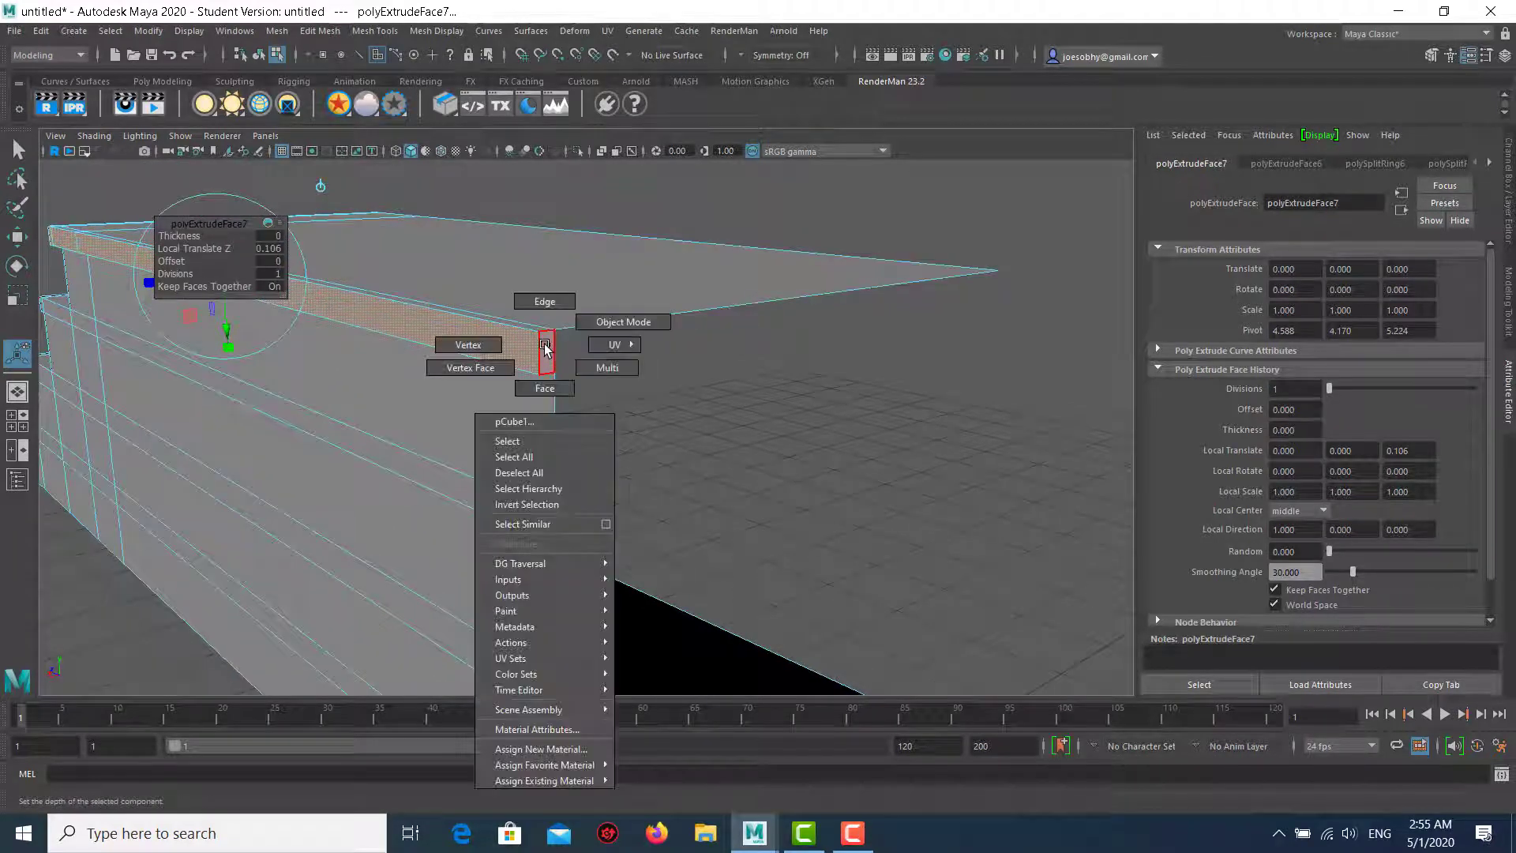
key(q)
click(543, 346)
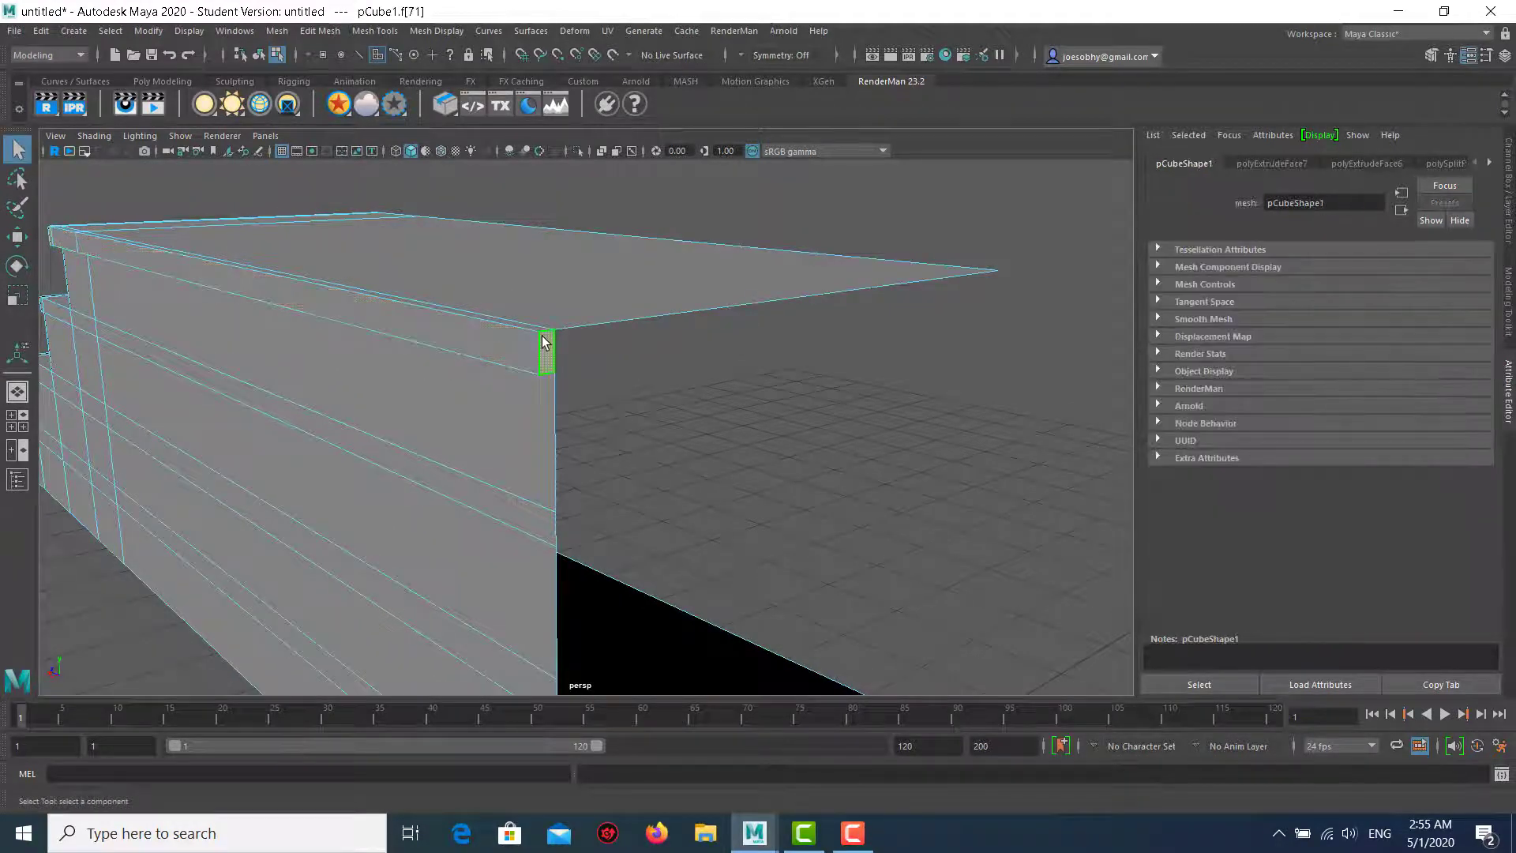
key(Delete)
scroll(743, 373, down, 5)
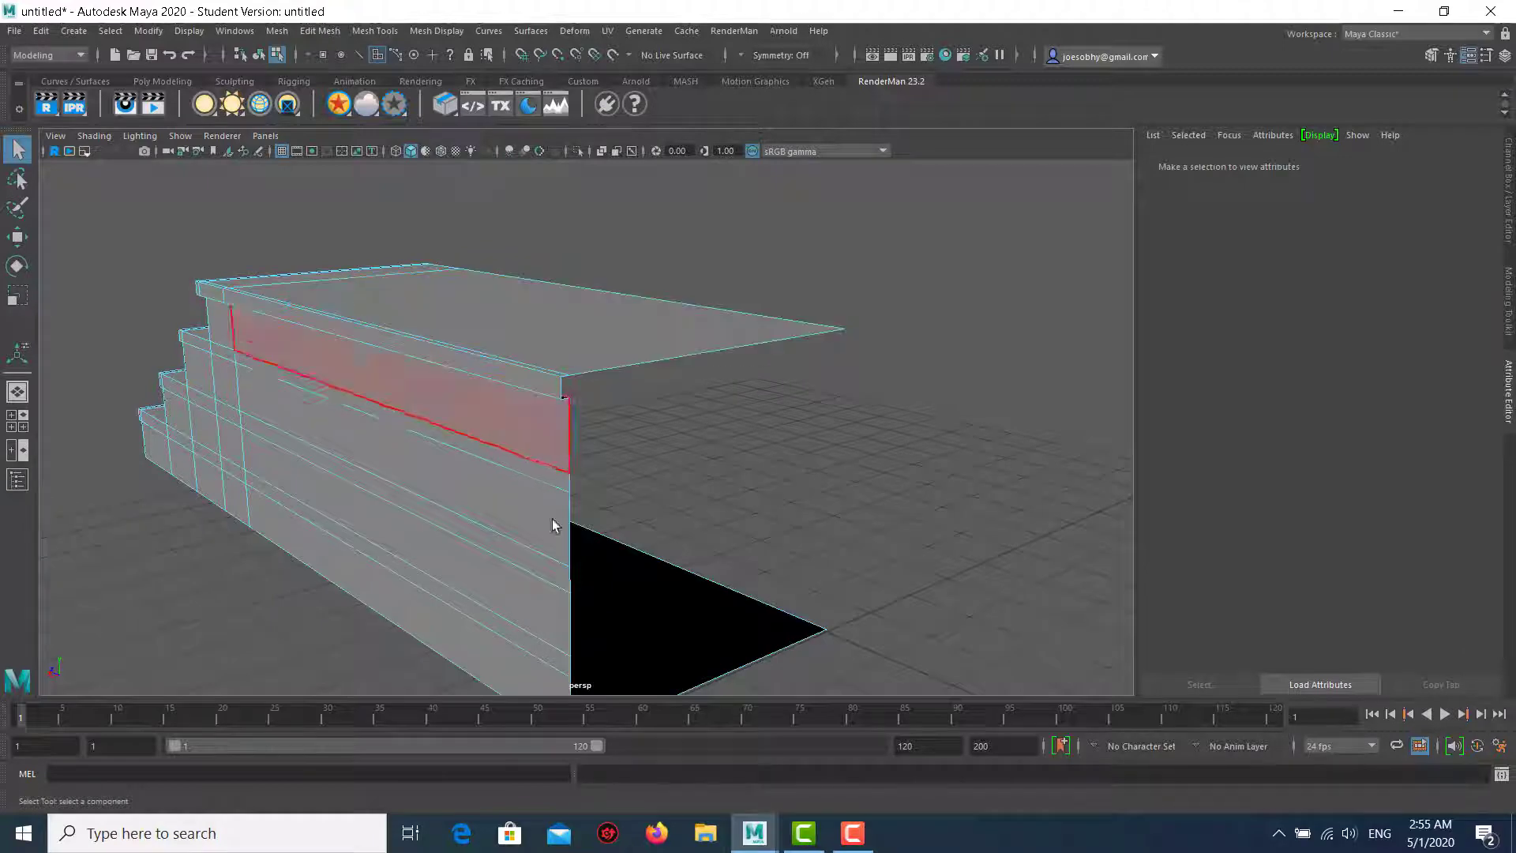
Orbit in to the front of the stairs, pick the small face near the top rim, then zoom out.
mouse_move(829, 623)
alt+mouse_down()
mouse_move(495, 338)
mouse_move(754, 298)
alt+mouse_up()
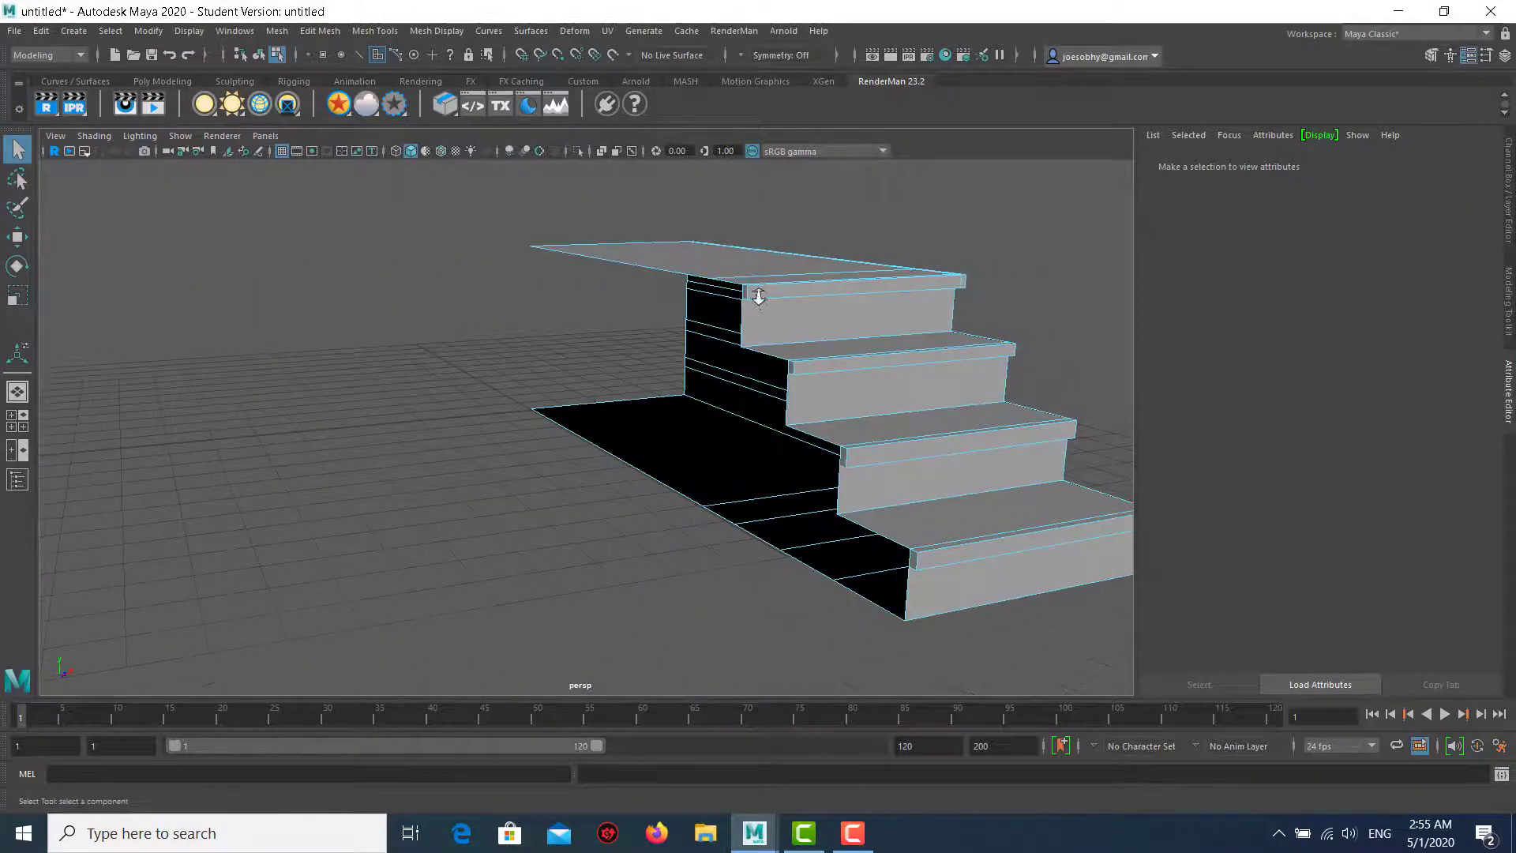
alt+right_drag(754, 298, 675, 403)
alt+drag(675, 403, 781, 450)
alt+right_drag(782, 450, 910, 504)
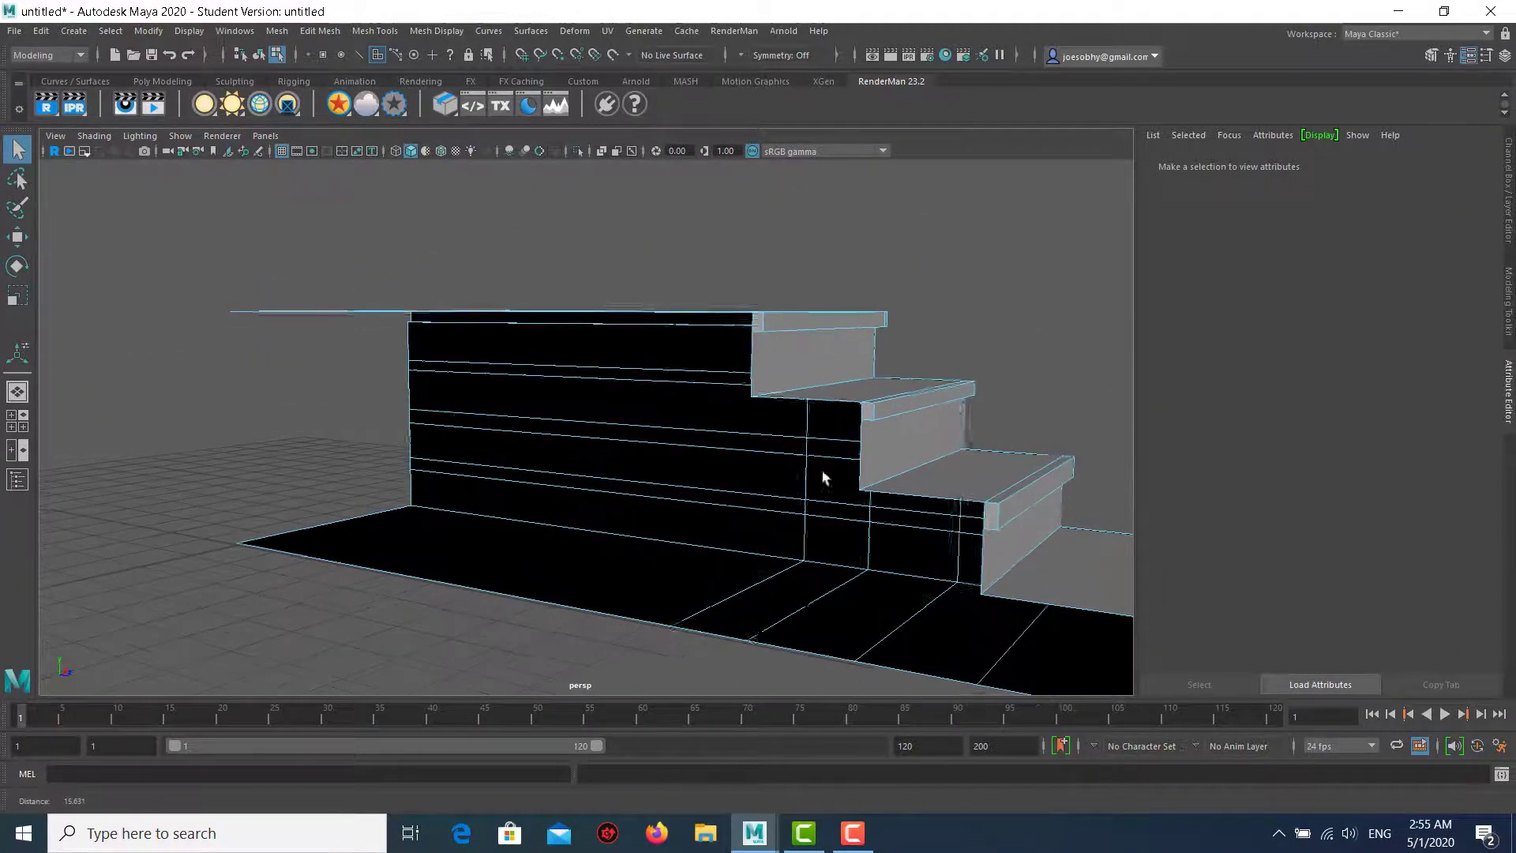
scroll(897, 327, down, 2)
click(893, 249)
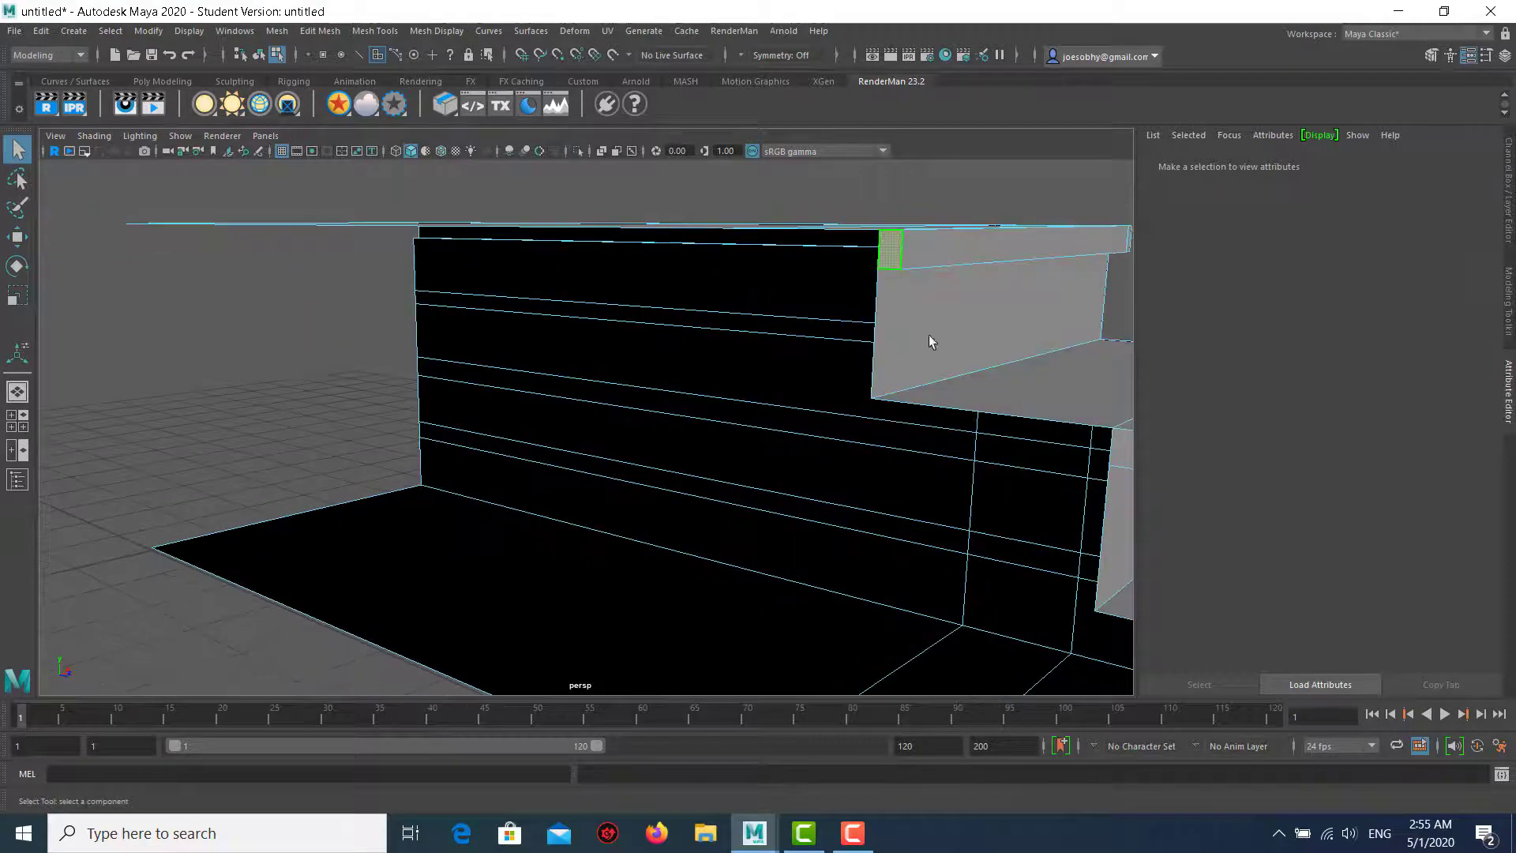
mouse_move(1001, 374)
alt+right_down()
mouse_move(928, 352)
mouse_move(1154, 276)
alt+right_up()
ctrl+alt+drag(889, 436, 1182, 735)
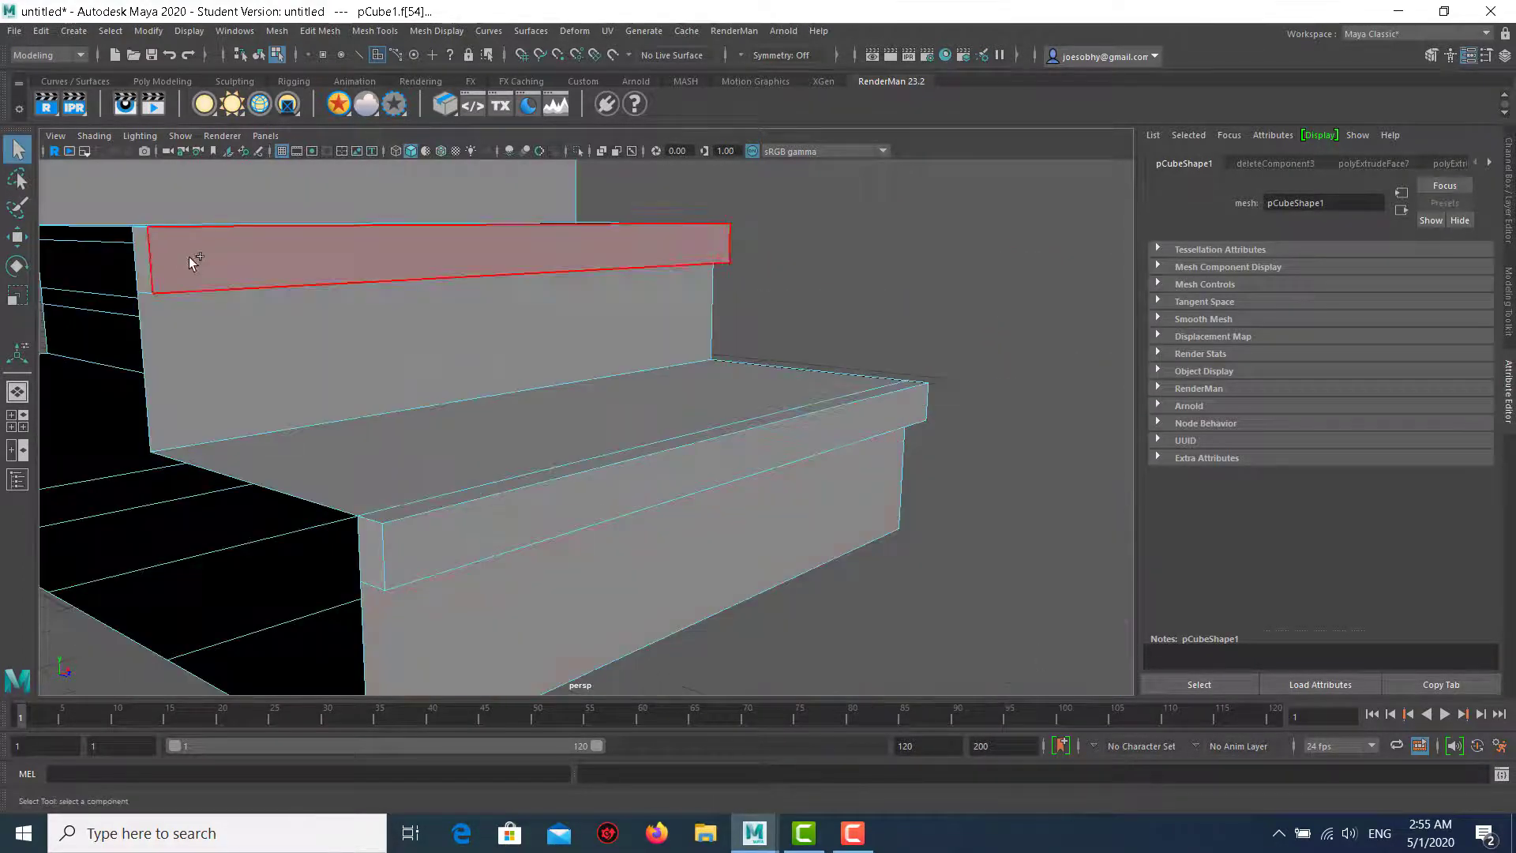
Clear the selection and orbit to look down on the whole staircase.
click(363, 537)
alt+right_drag(604, 489, 463, 393)
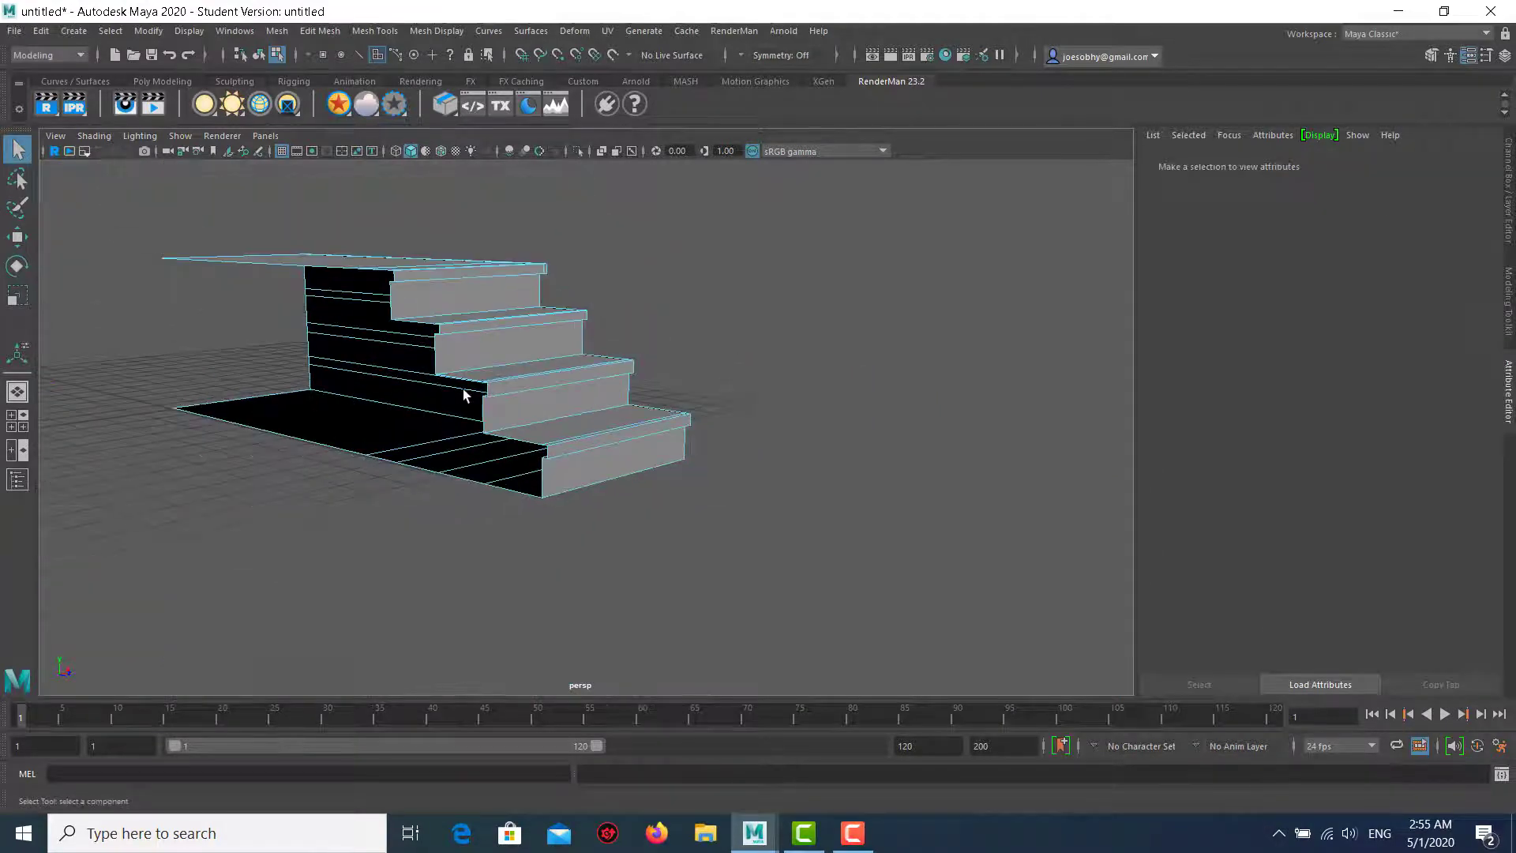
alt+drag(463, 393, 791, 297)
alt+middle_drag(791, 298, 722, 304)
mouse_move(721, 303)
alt+mouse_down()
mouse_move(758, 328)
mouse_move(694, 318)
alt+mouse_up()
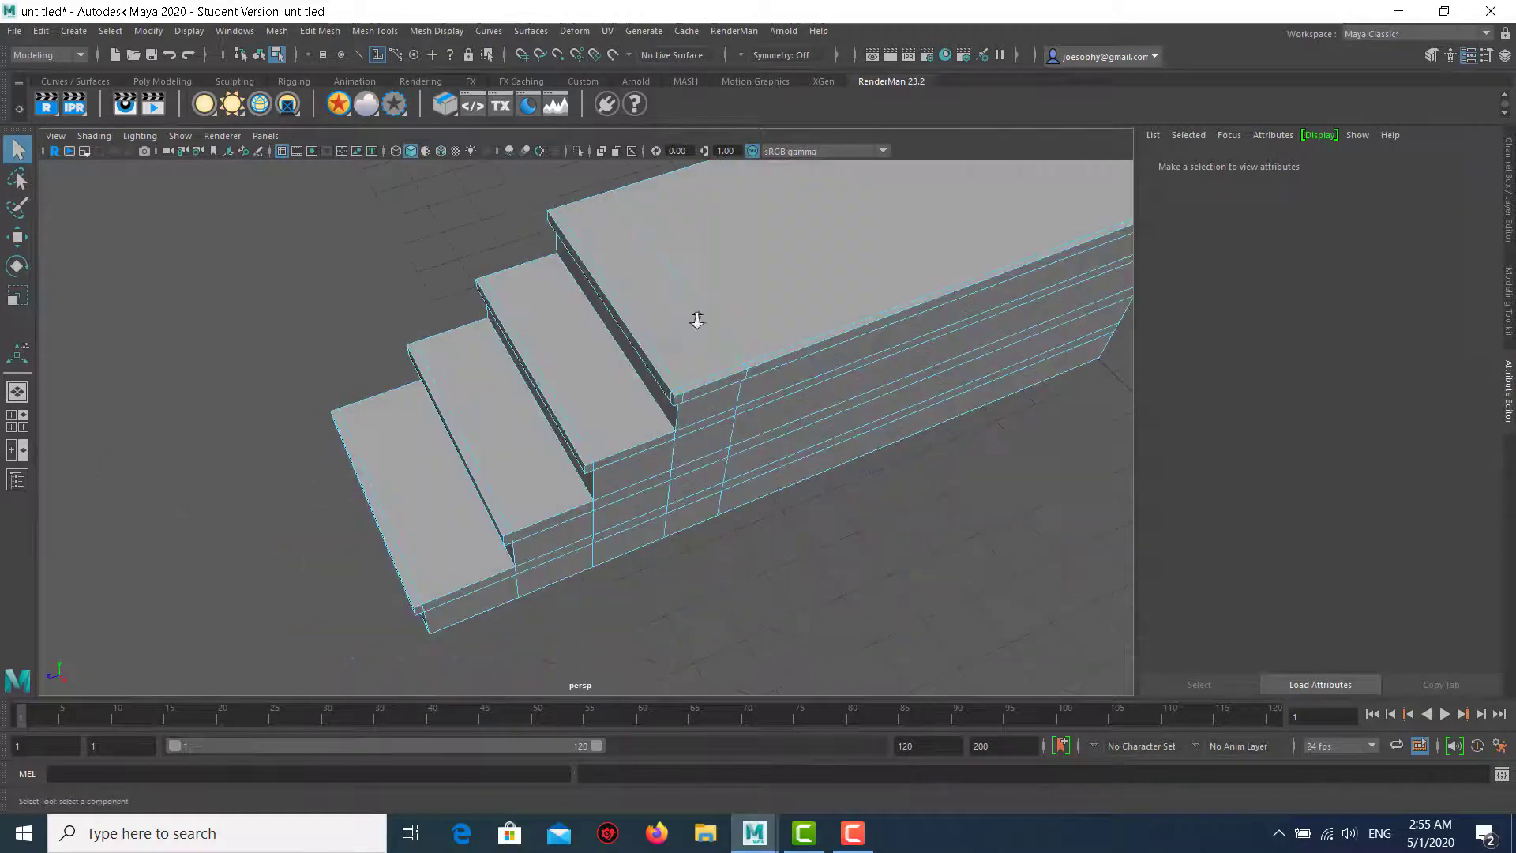
mouse_move(694, 318)
alt+right_down()
mouse_move(789, 348)
mouse_move(684, 443)
alt+right_up()
scroll(684, 442, up, 3)
scroll(683, 442, down, 2)
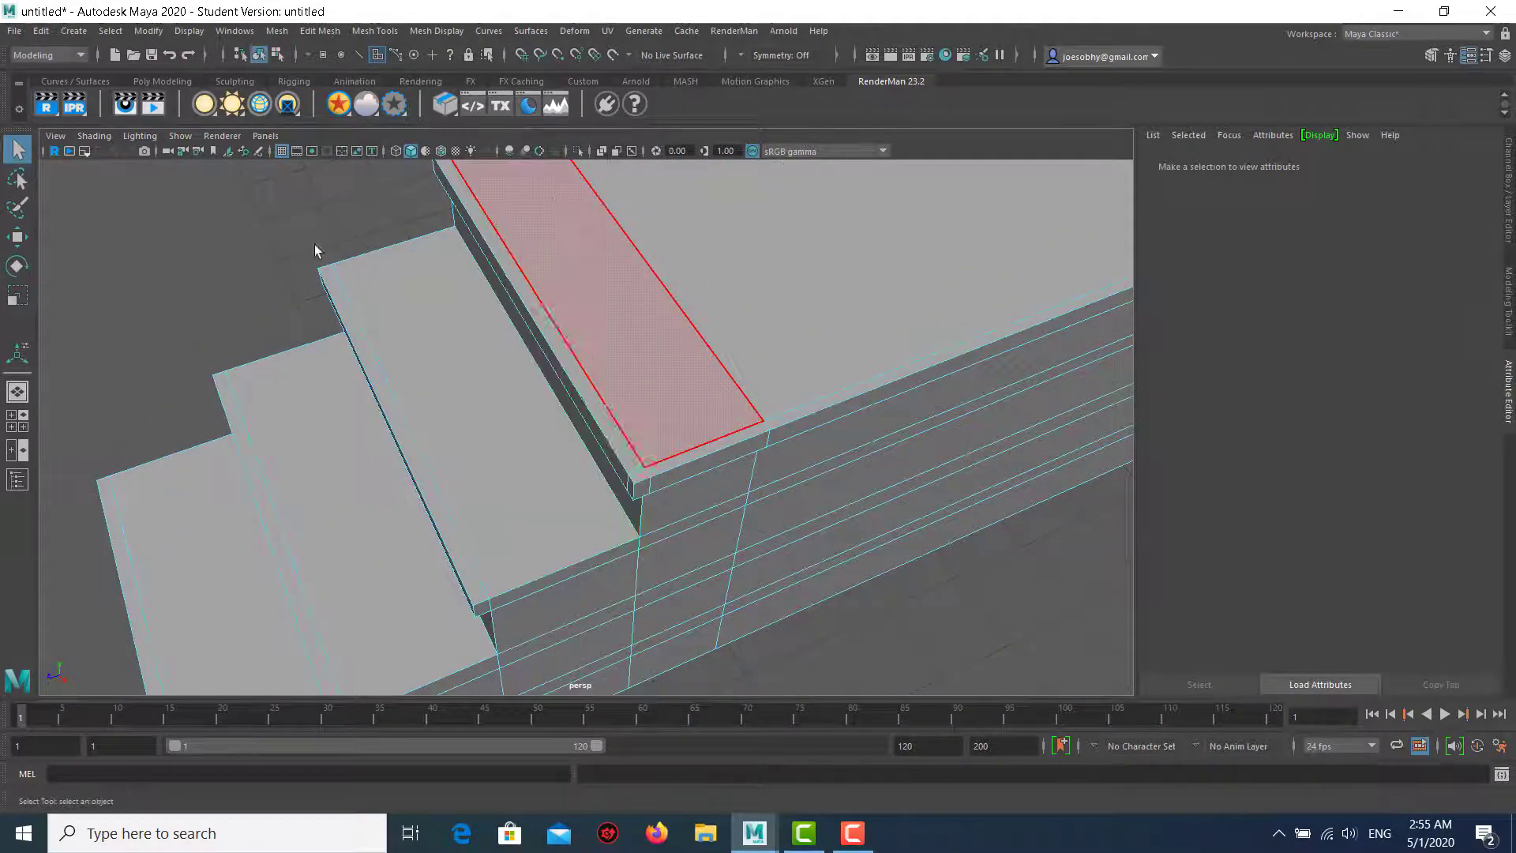
Use Insert Edge Loop to add loops near the top step's front and along the steps.
key(F8)
click(371, 30)
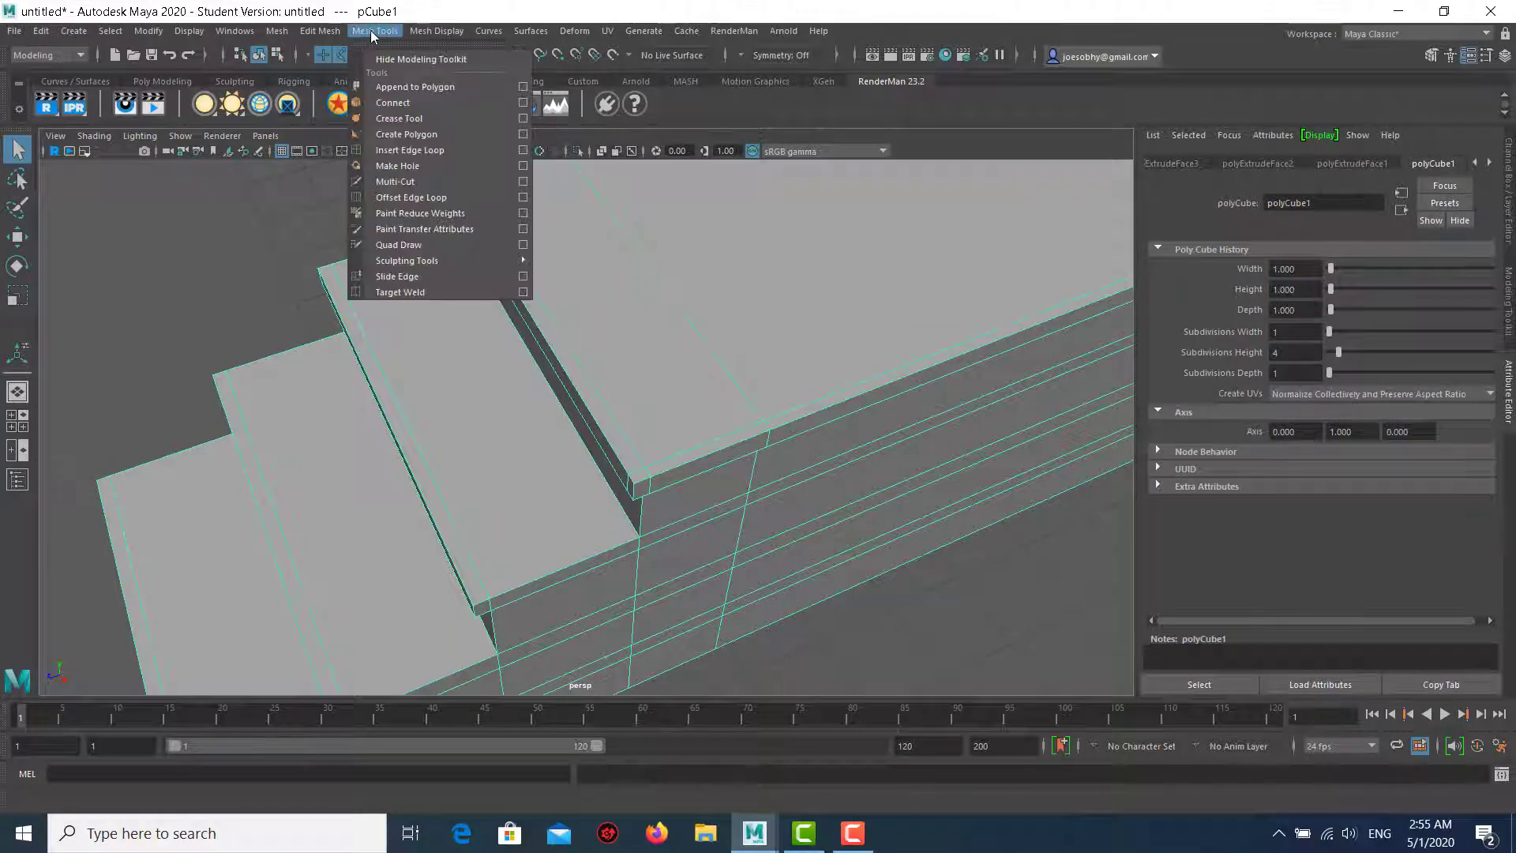
click(458, 150)
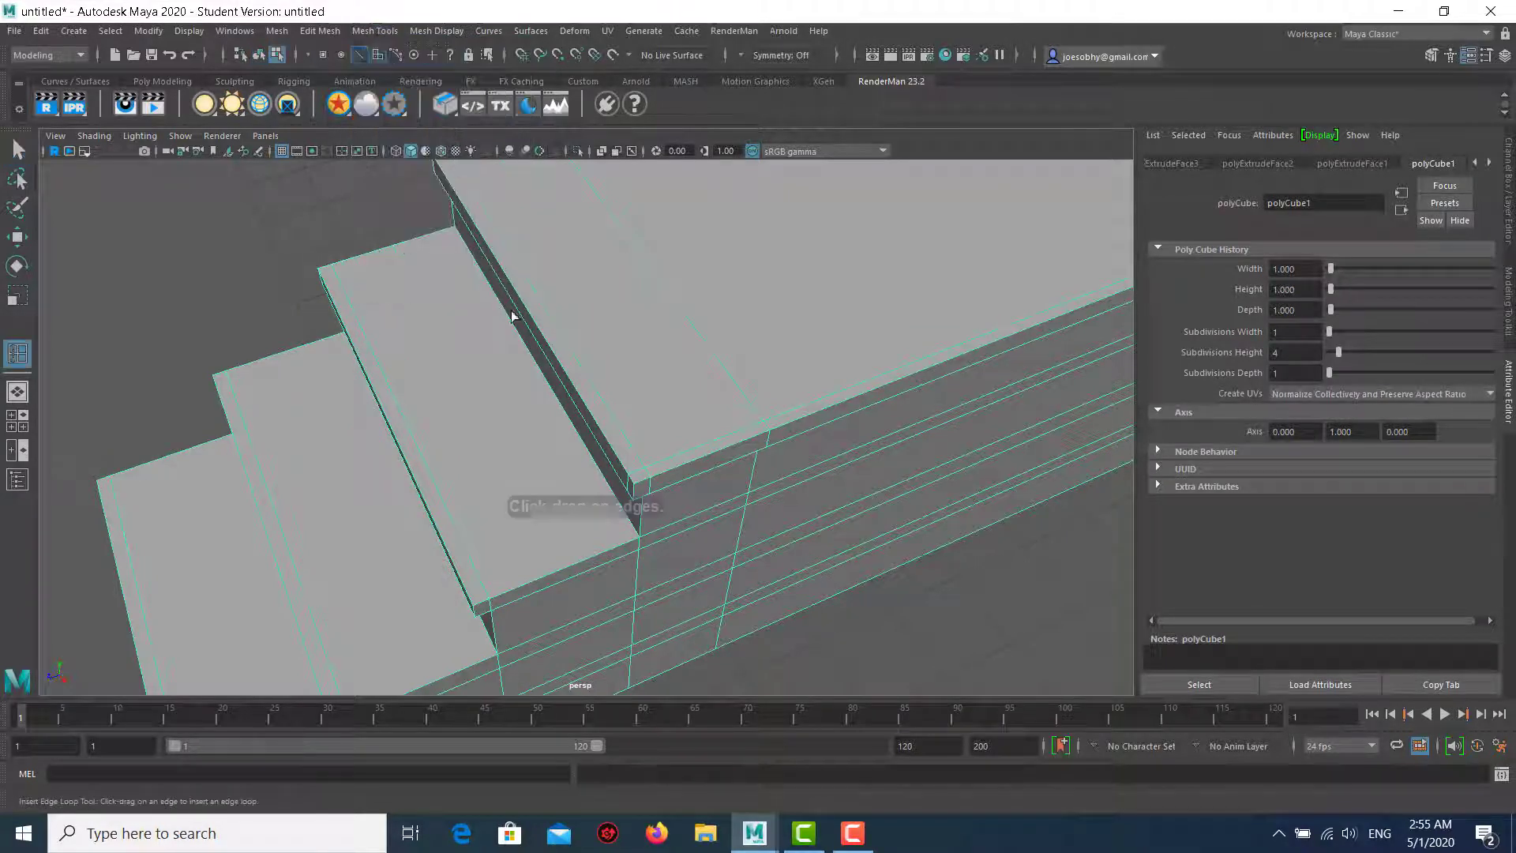
click(670, 452)
click(710, 444)
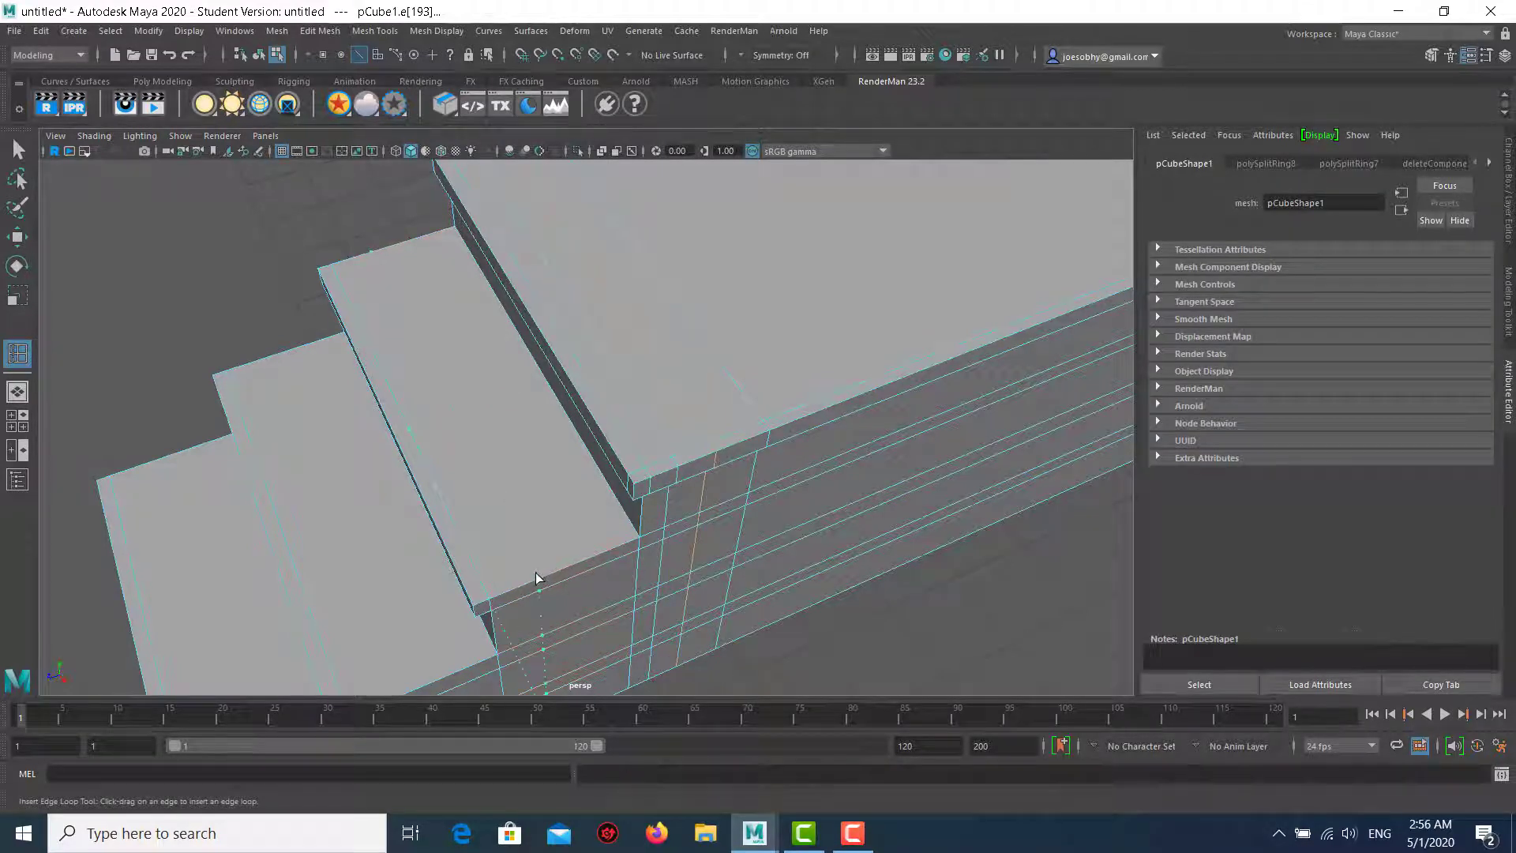
click(600, 569)
Add a loop on the platform side, then undo the last two inserted edge loops.
click(589, 567)
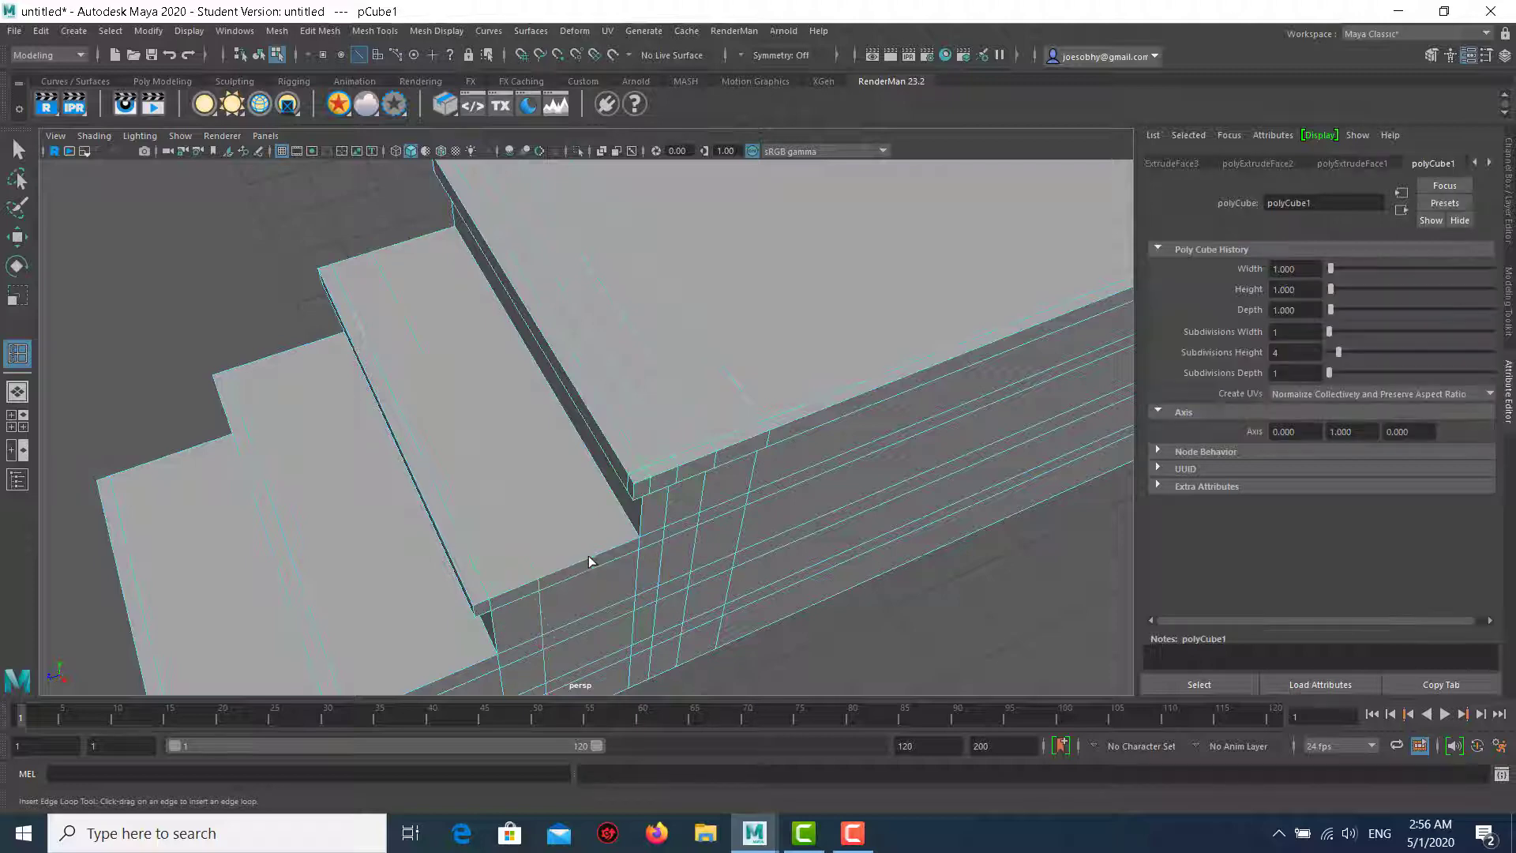
click(584, 563)
alt+drag(651, 525, 643, 496)
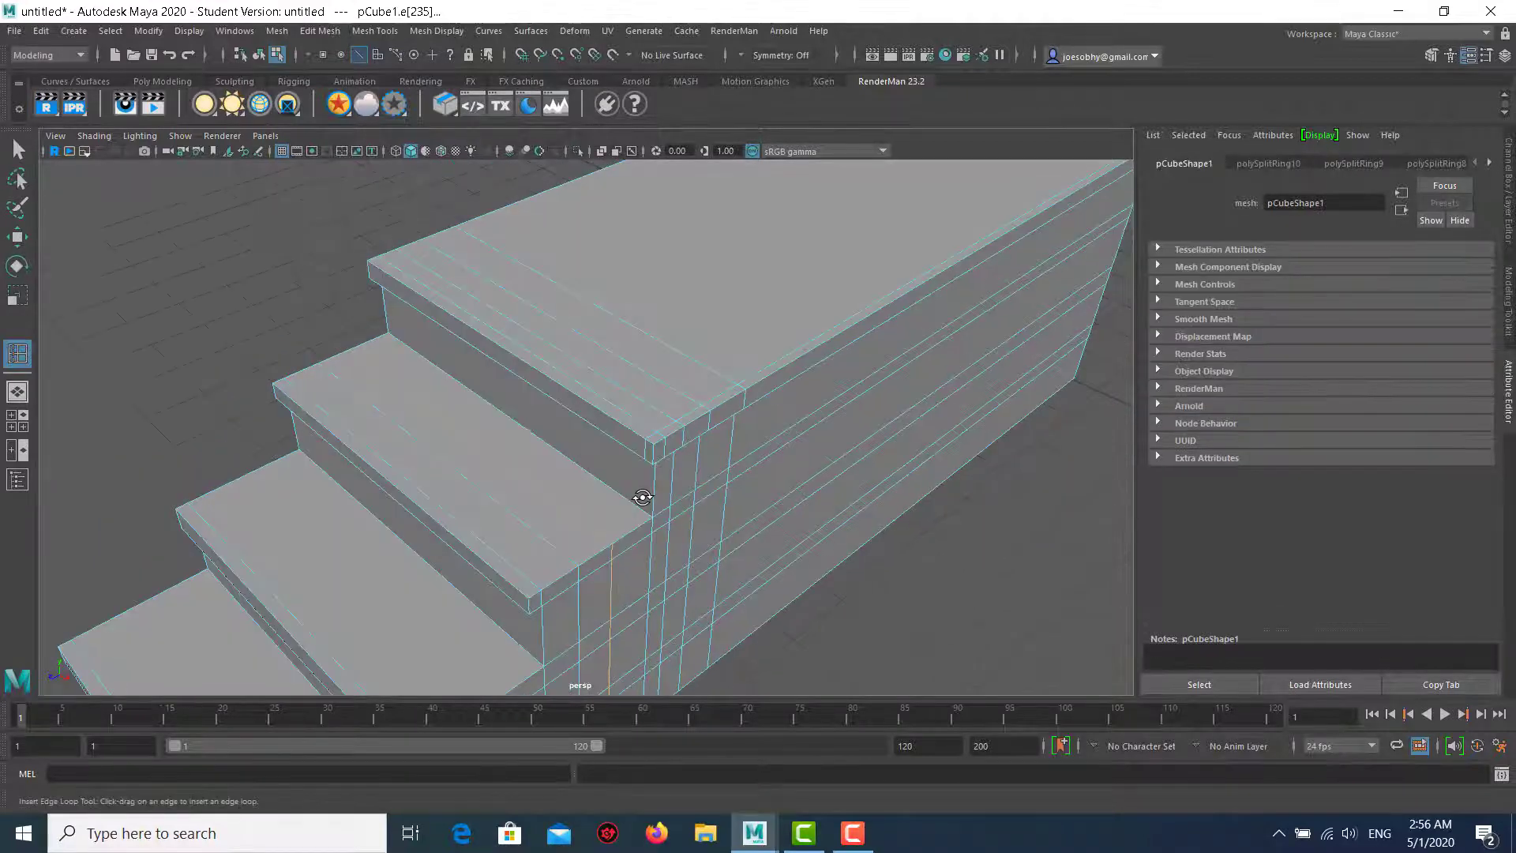
key(ctrl+z)
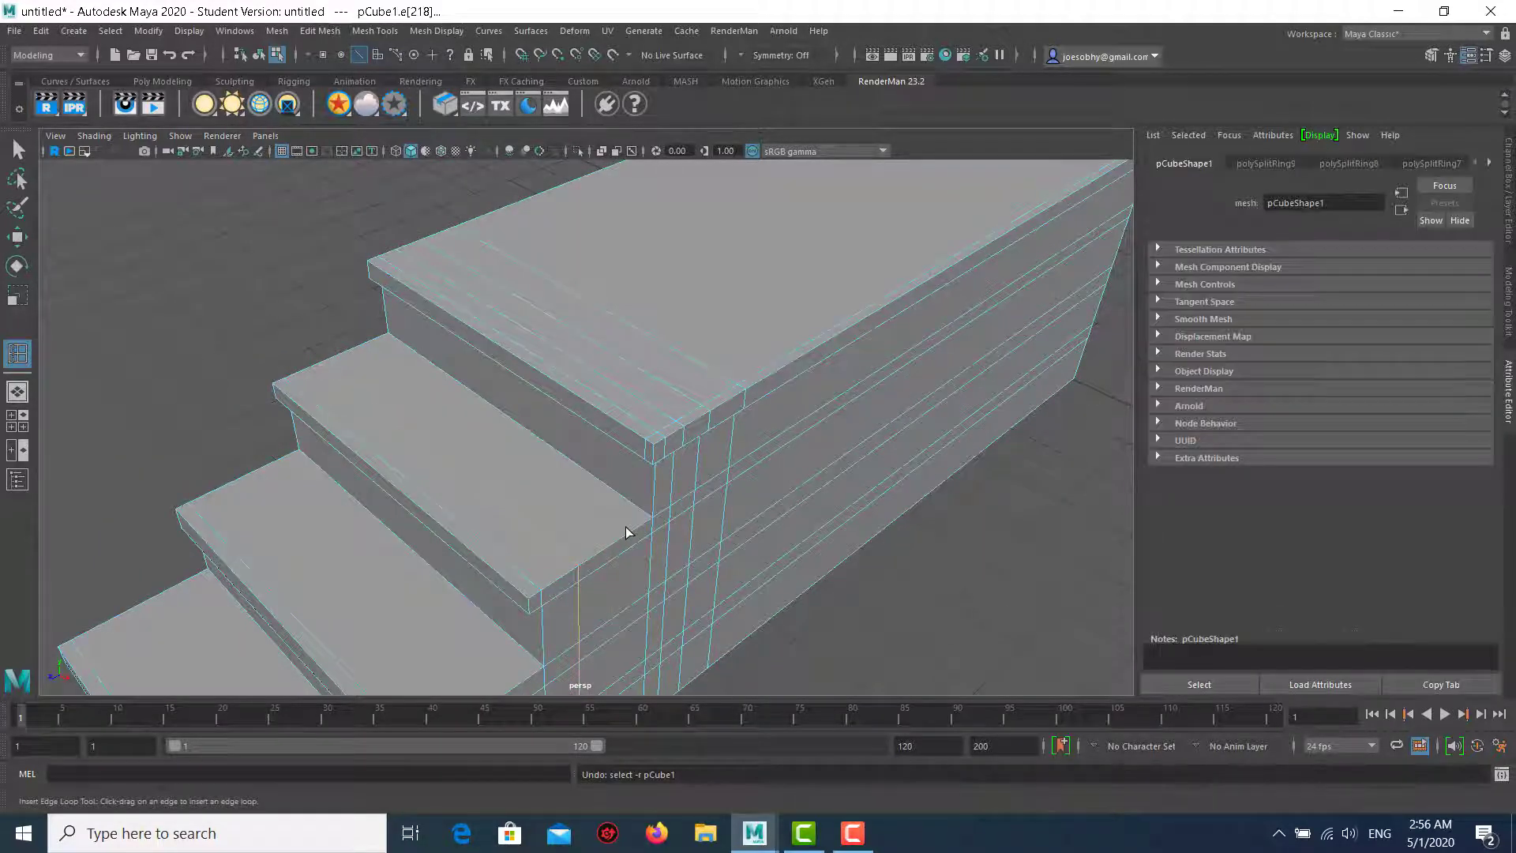
key(ctrl+z)
mouse_move(572, 501)
alt+mouse_down()
mouse_move(579, 561)
mouse_move(678, 632)
alt+mouse_up()
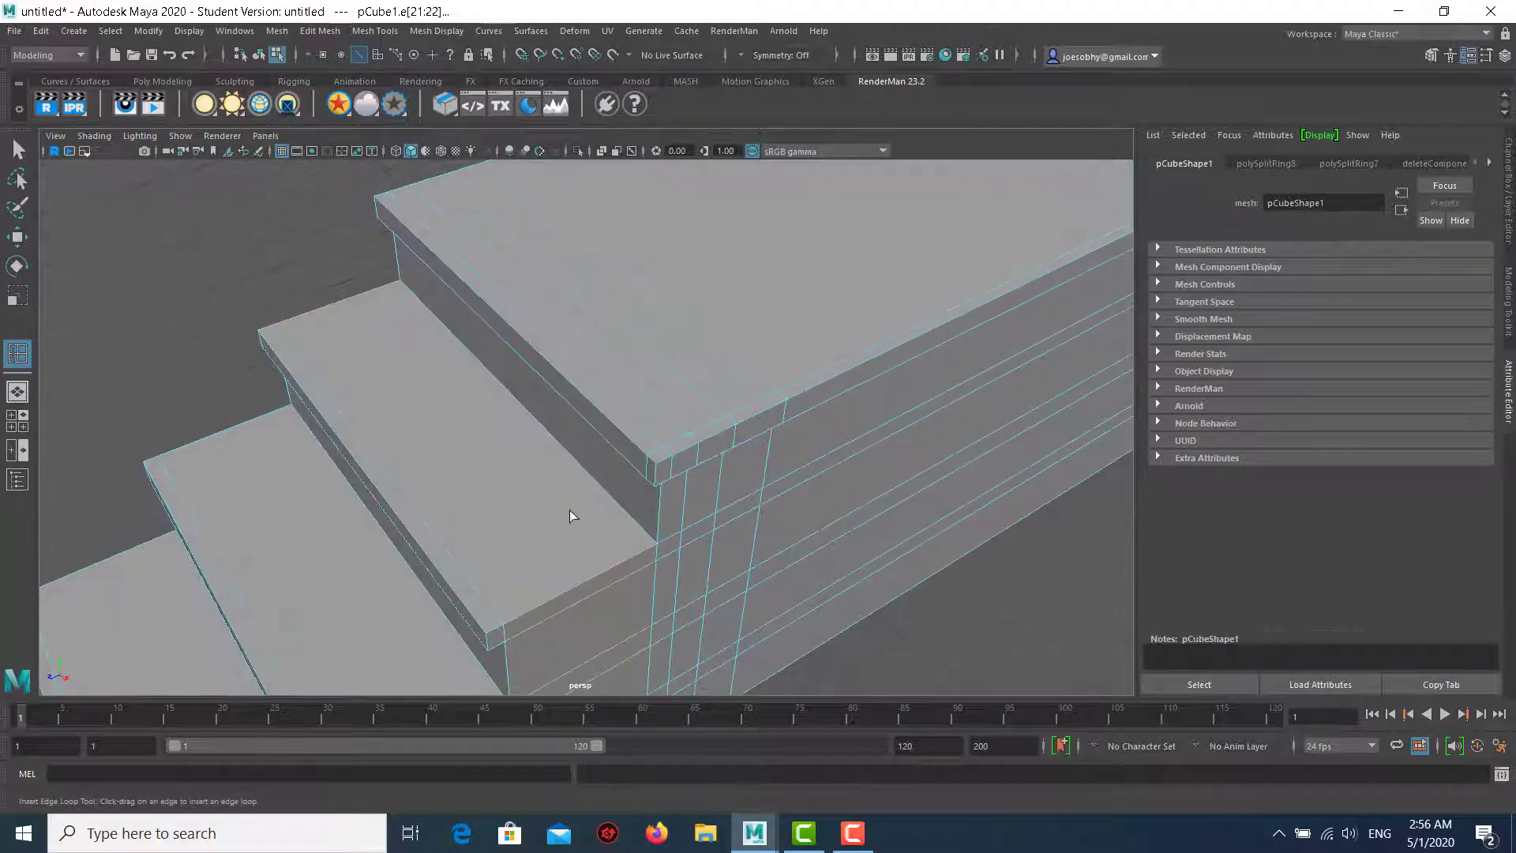
Set Insert Edge Loop to multiple loops and add them across the step risers.
click(30, 353)
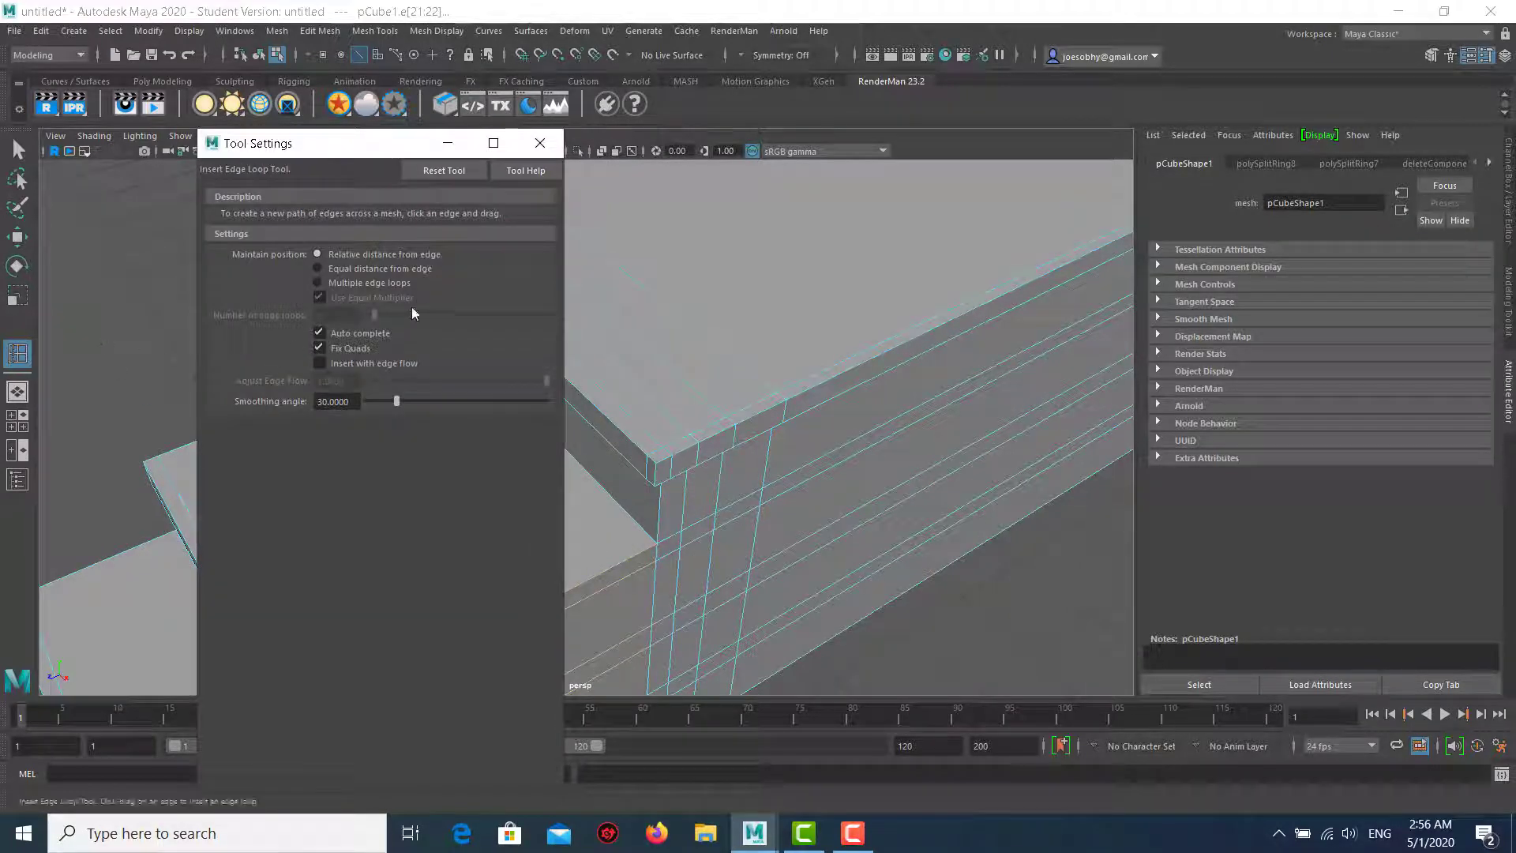
click(409, 282)
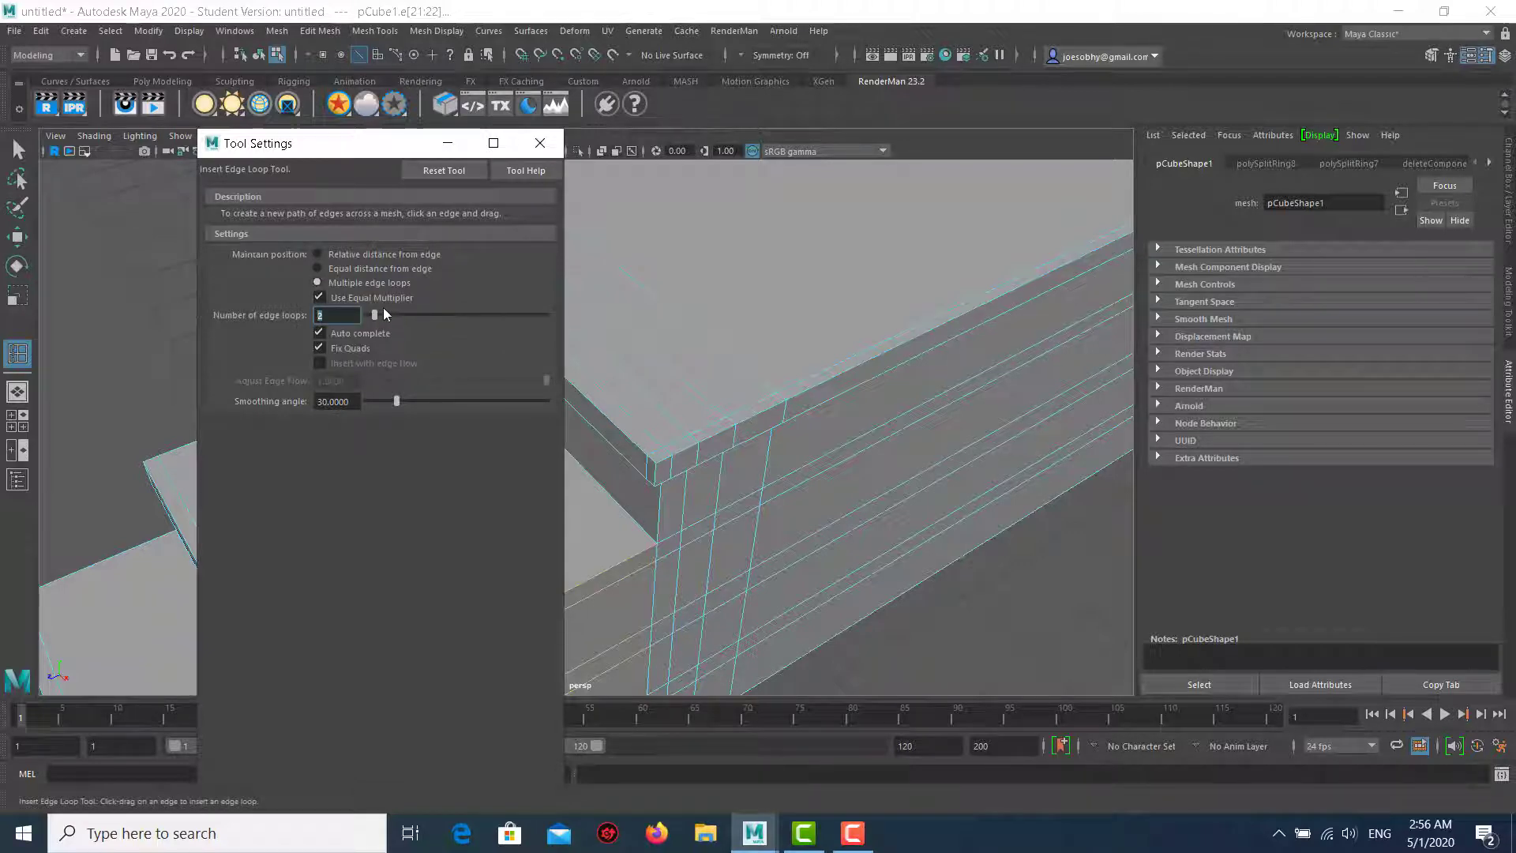
click(540, 144)
click(573, 582)
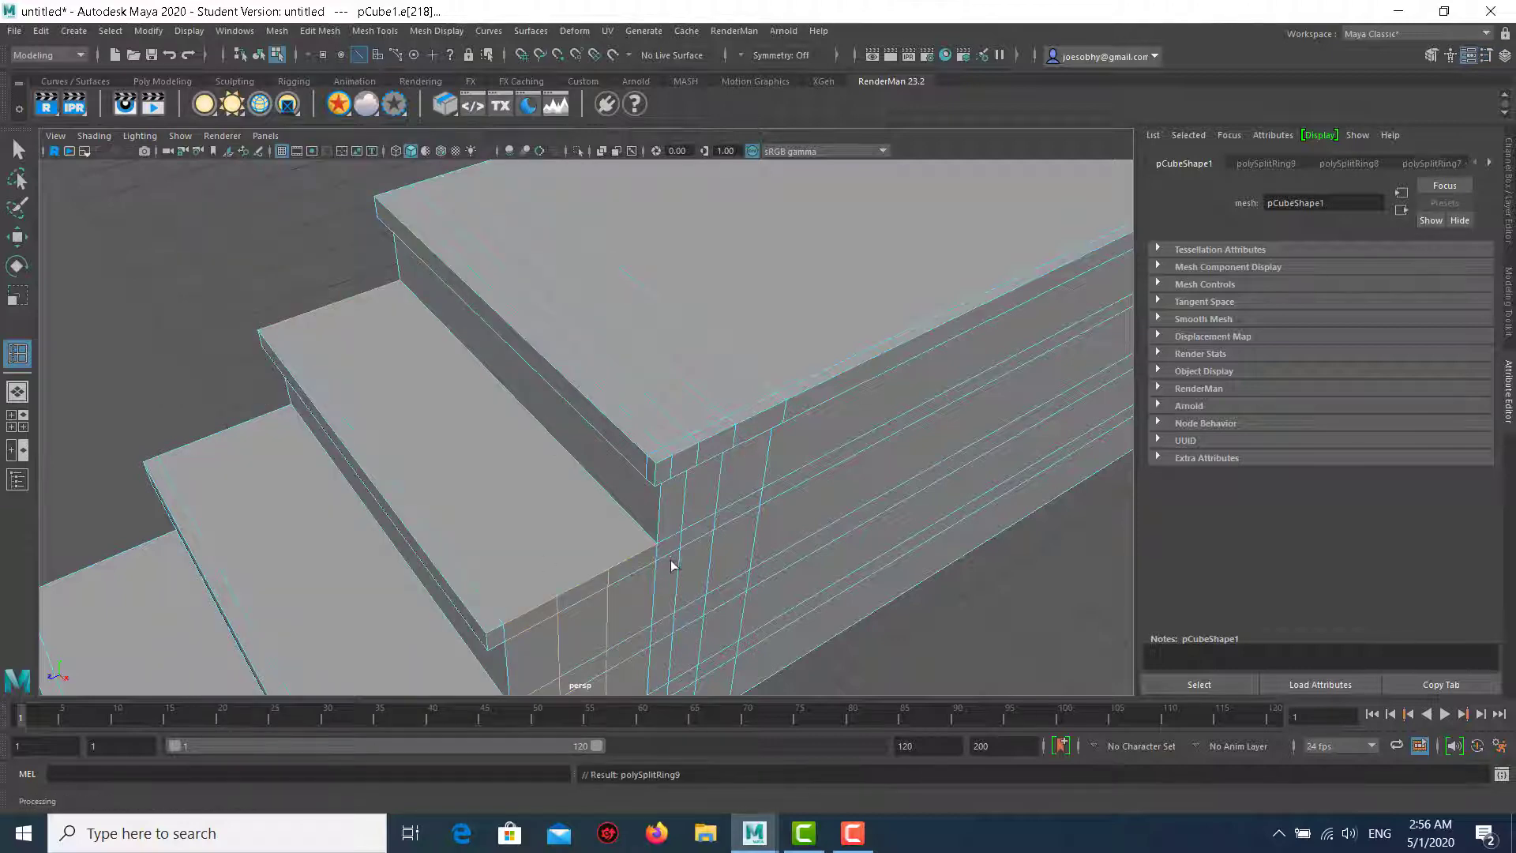
scroll(665, 483, down, 3)
scroll(533, 627, down, 2)
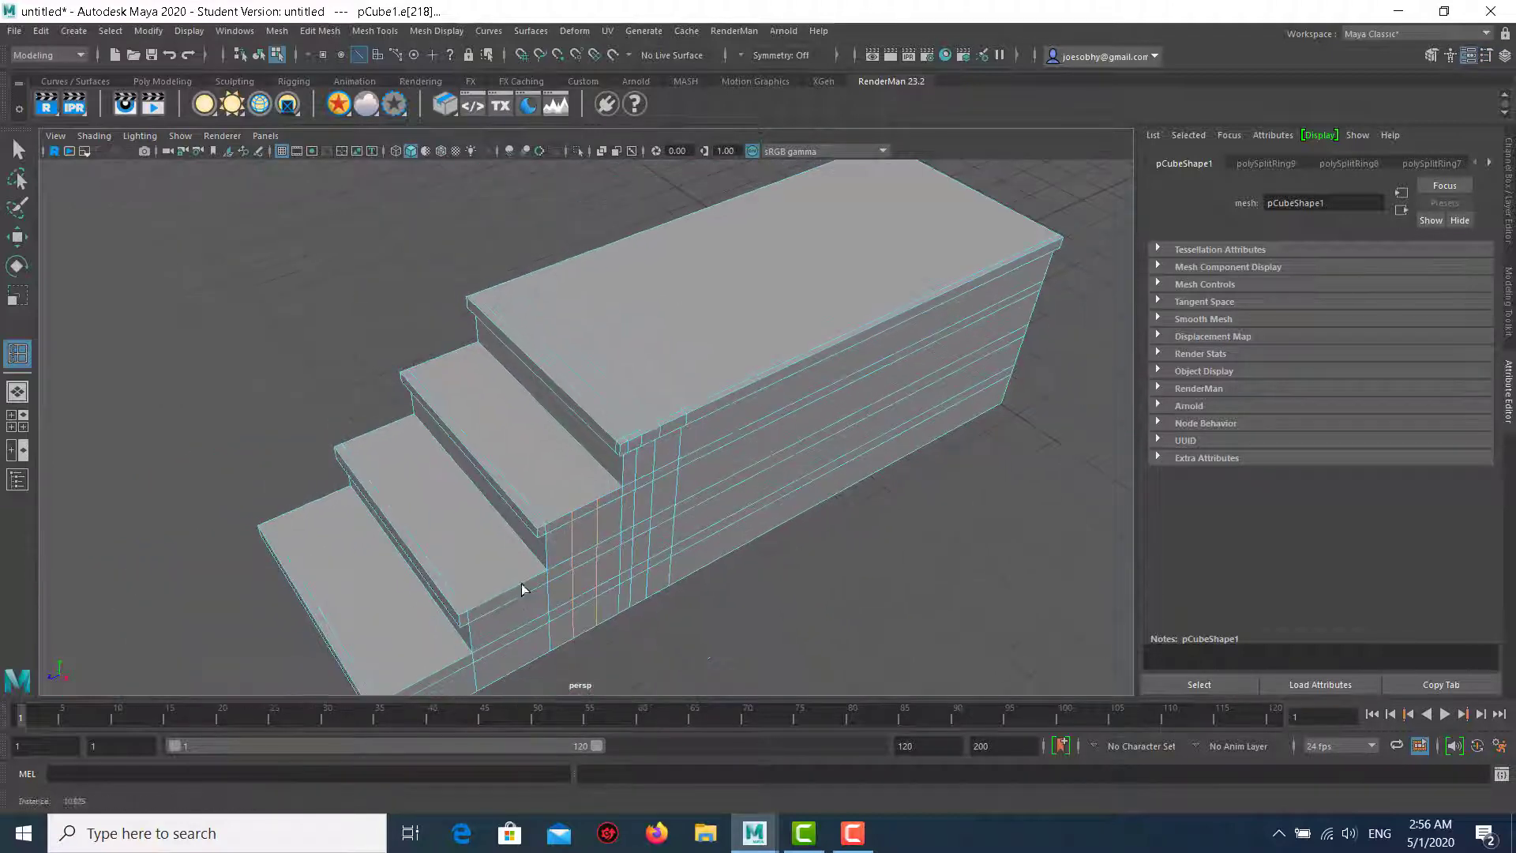
click(503, 593)
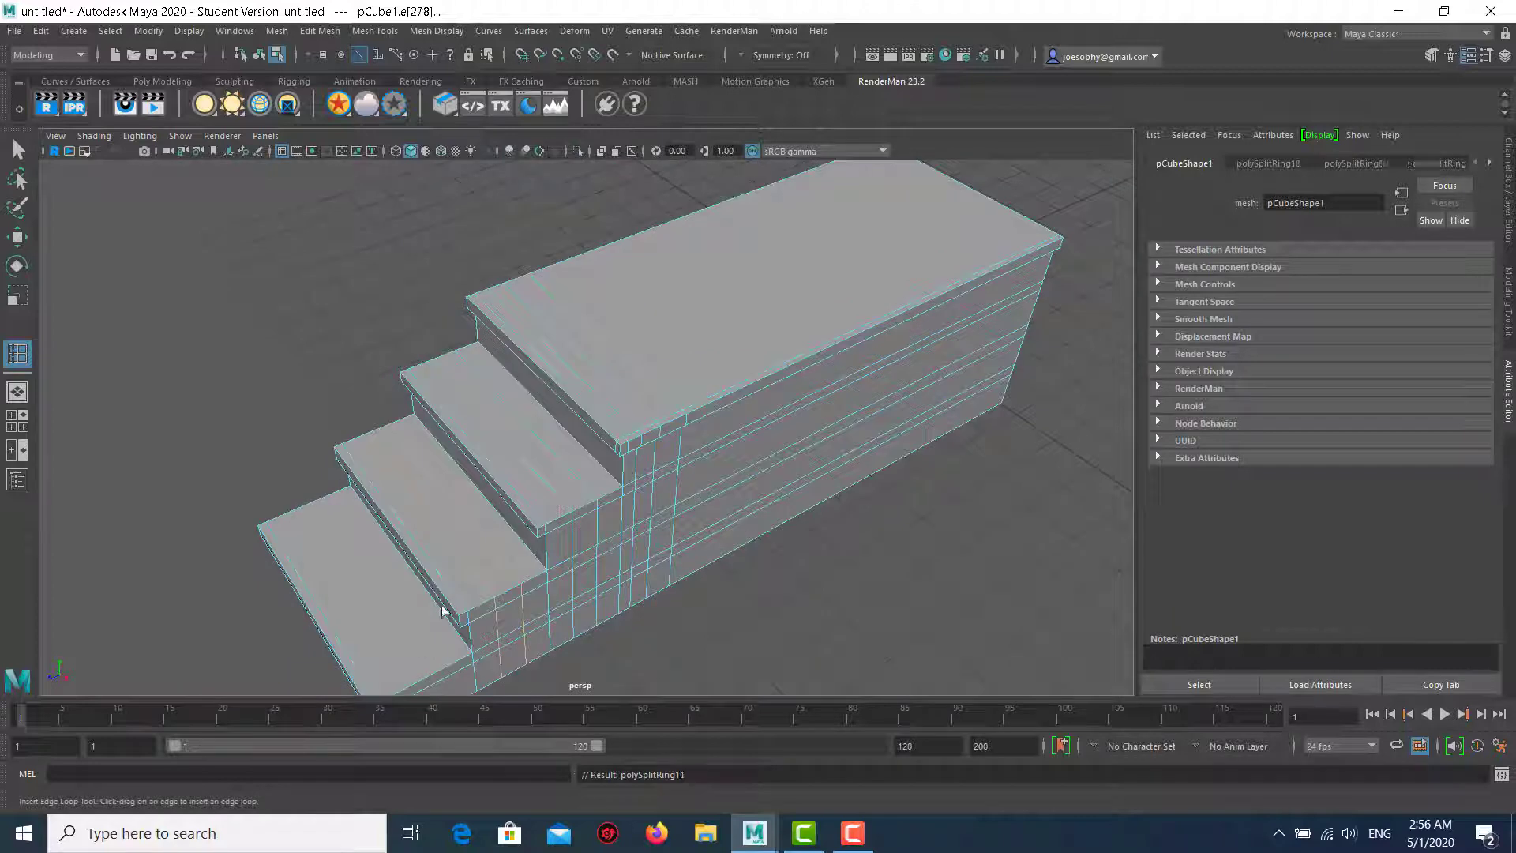
Recheck the edge loop settings and inspect the staircase's side with new loops.
mouse_move(442, 611)
alt+mouse_down()
mouse_move(548, 558)
mouse_move(619, 490)
mouse_move(653, 552)
alt+mouse_up()
key(w)
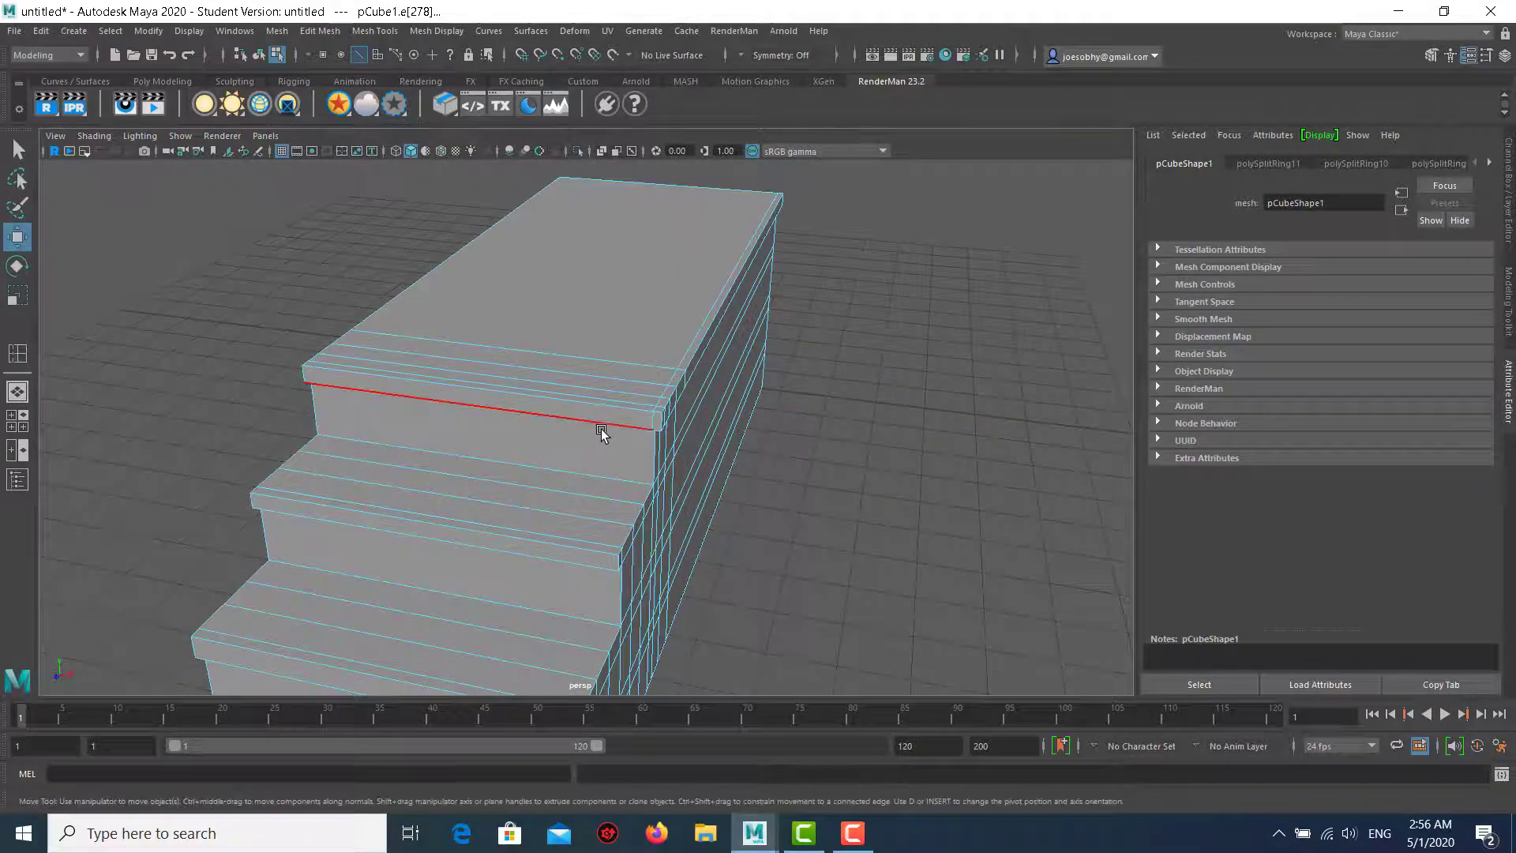
scroll(662, 340, up, 2)
scroll(633, 315, up, 4)
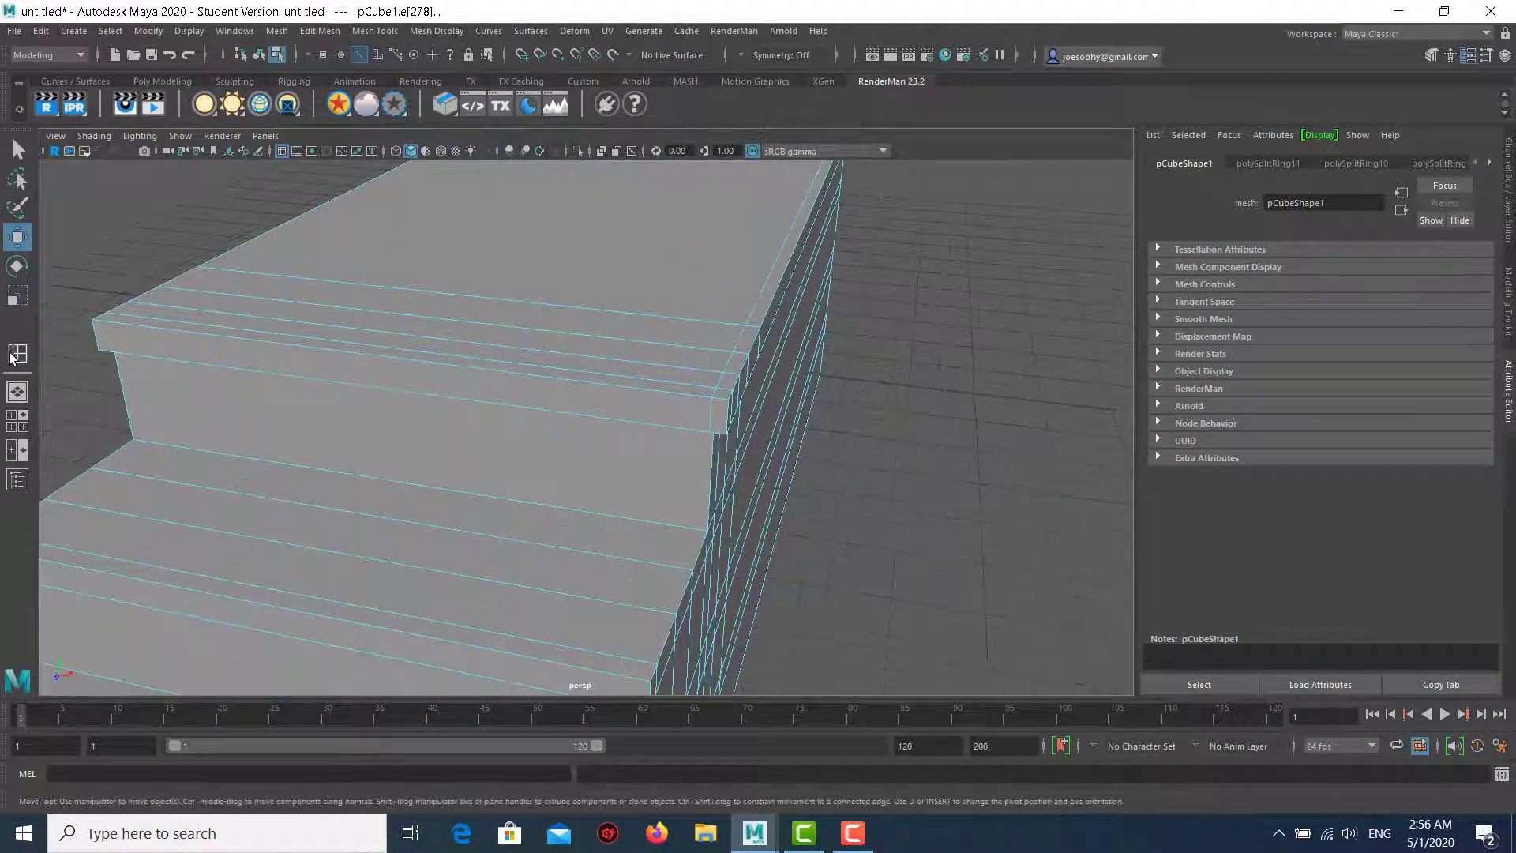
double_click(12, 355)
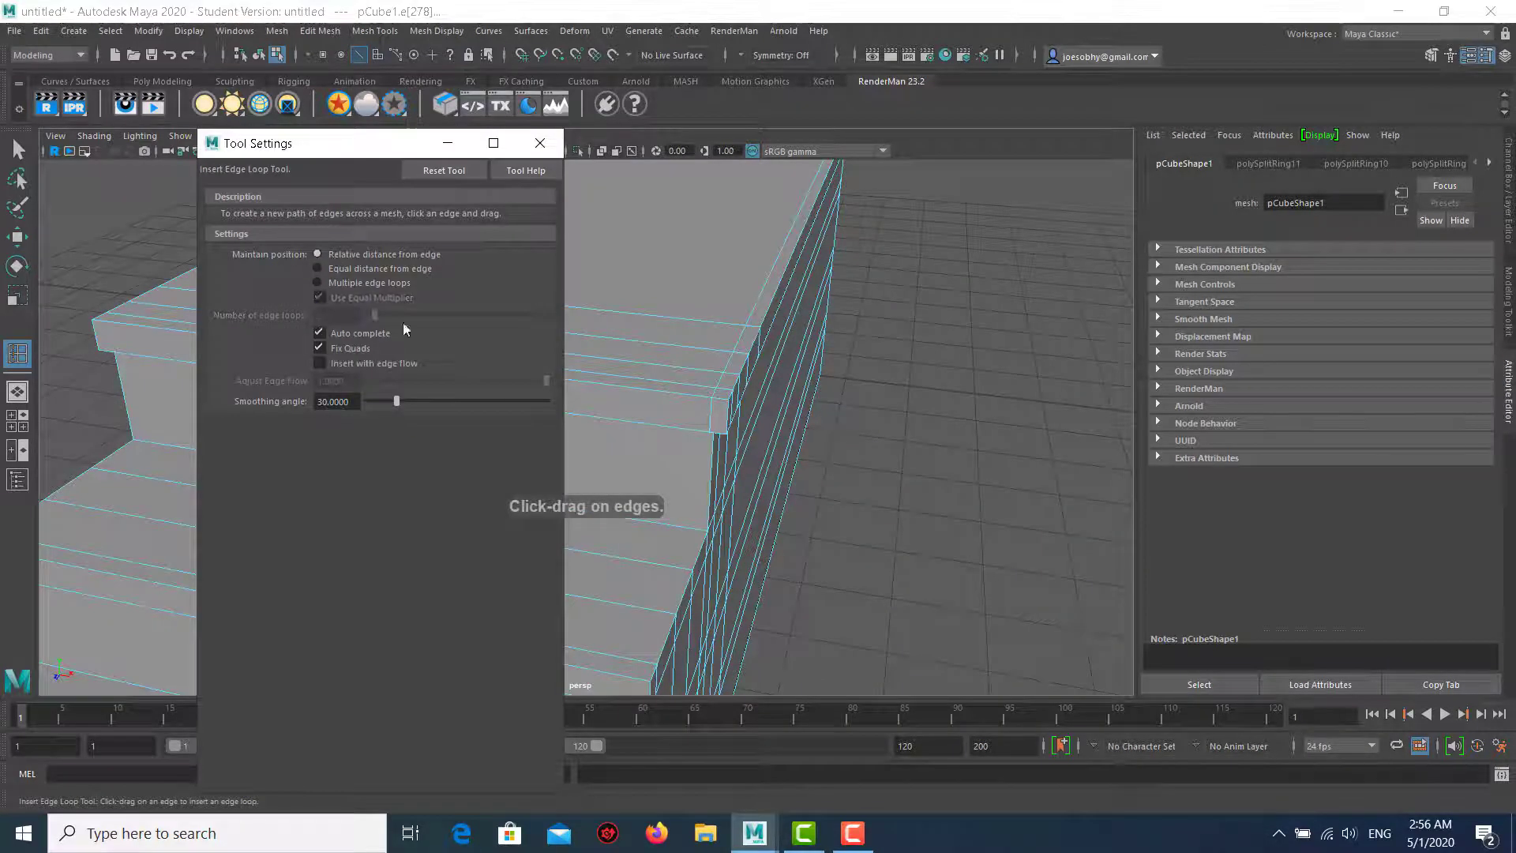
click(540, 143)
mouse_move(641, 333)
alt+mouse_down()
mouse_move(701, 382)
mouse_move(666, 400)
alt+mouse_up()
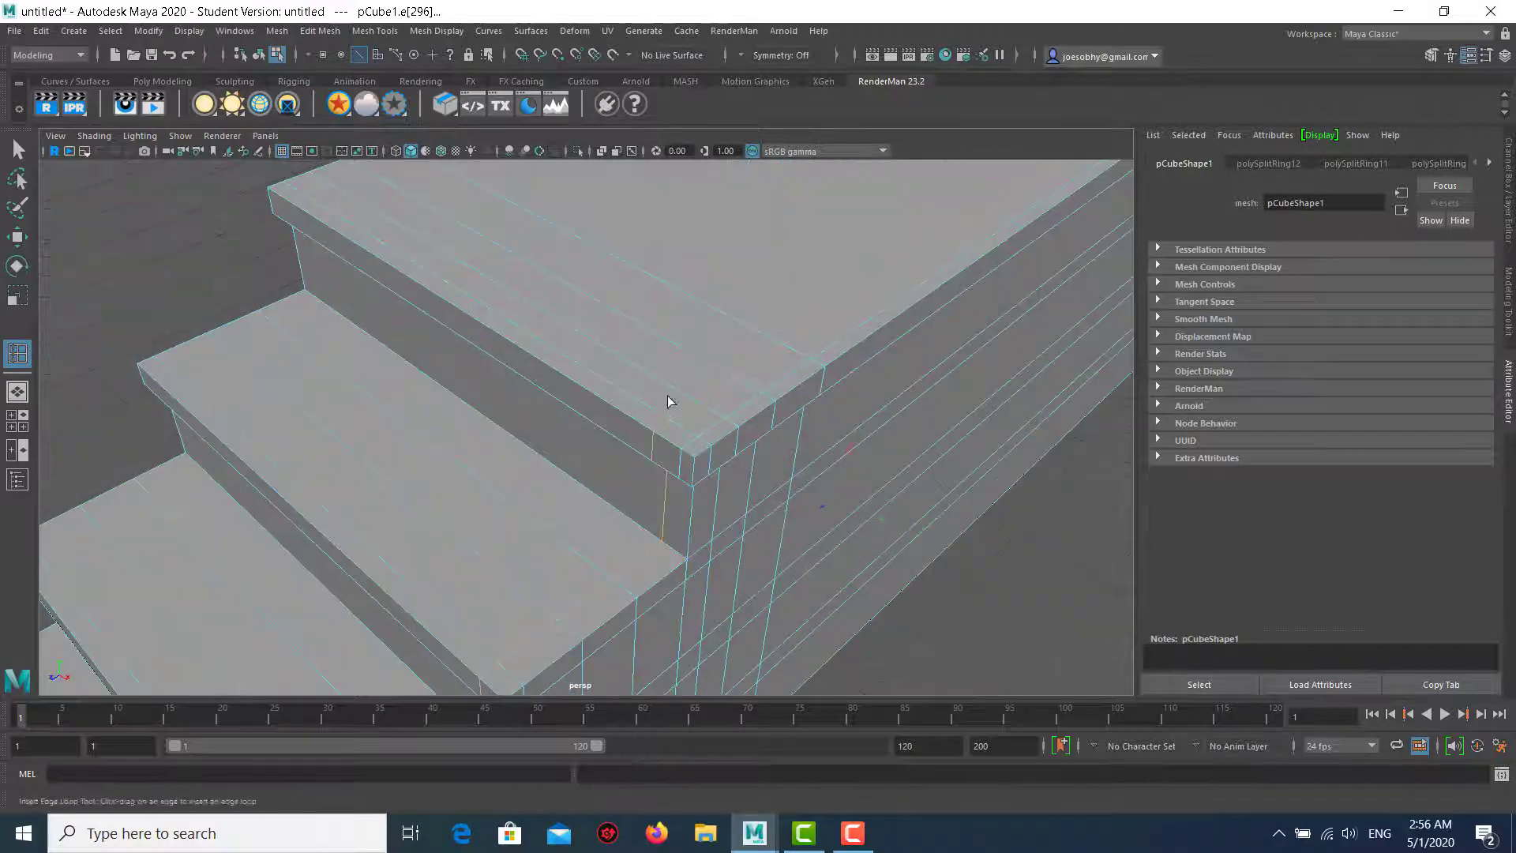
key(w)
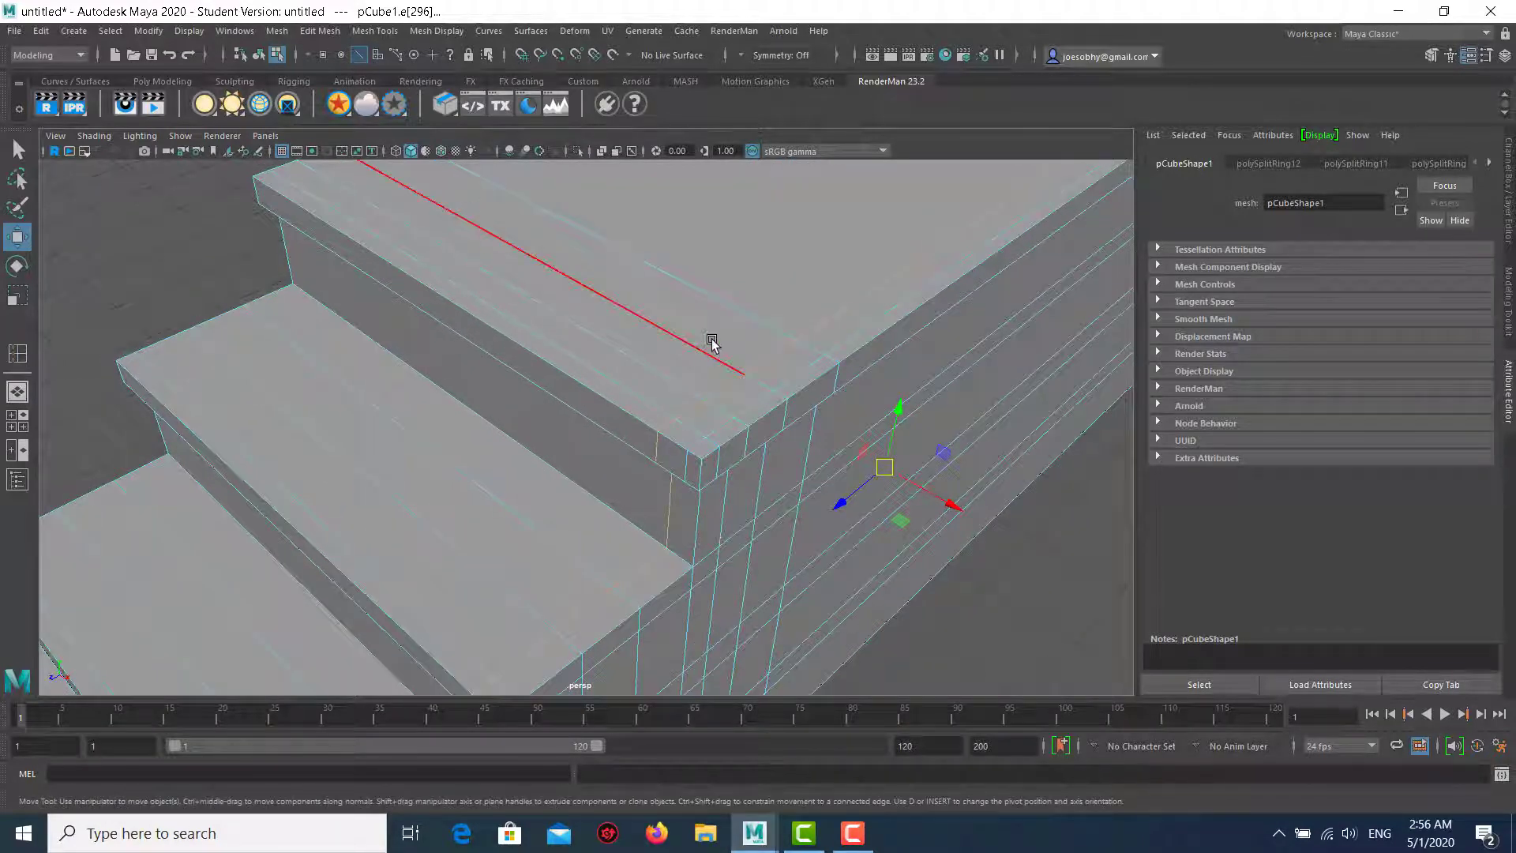
right_drag(711, 339, 712, 383)
Select a small corner face on each of the stair steps.
click(737, 398)
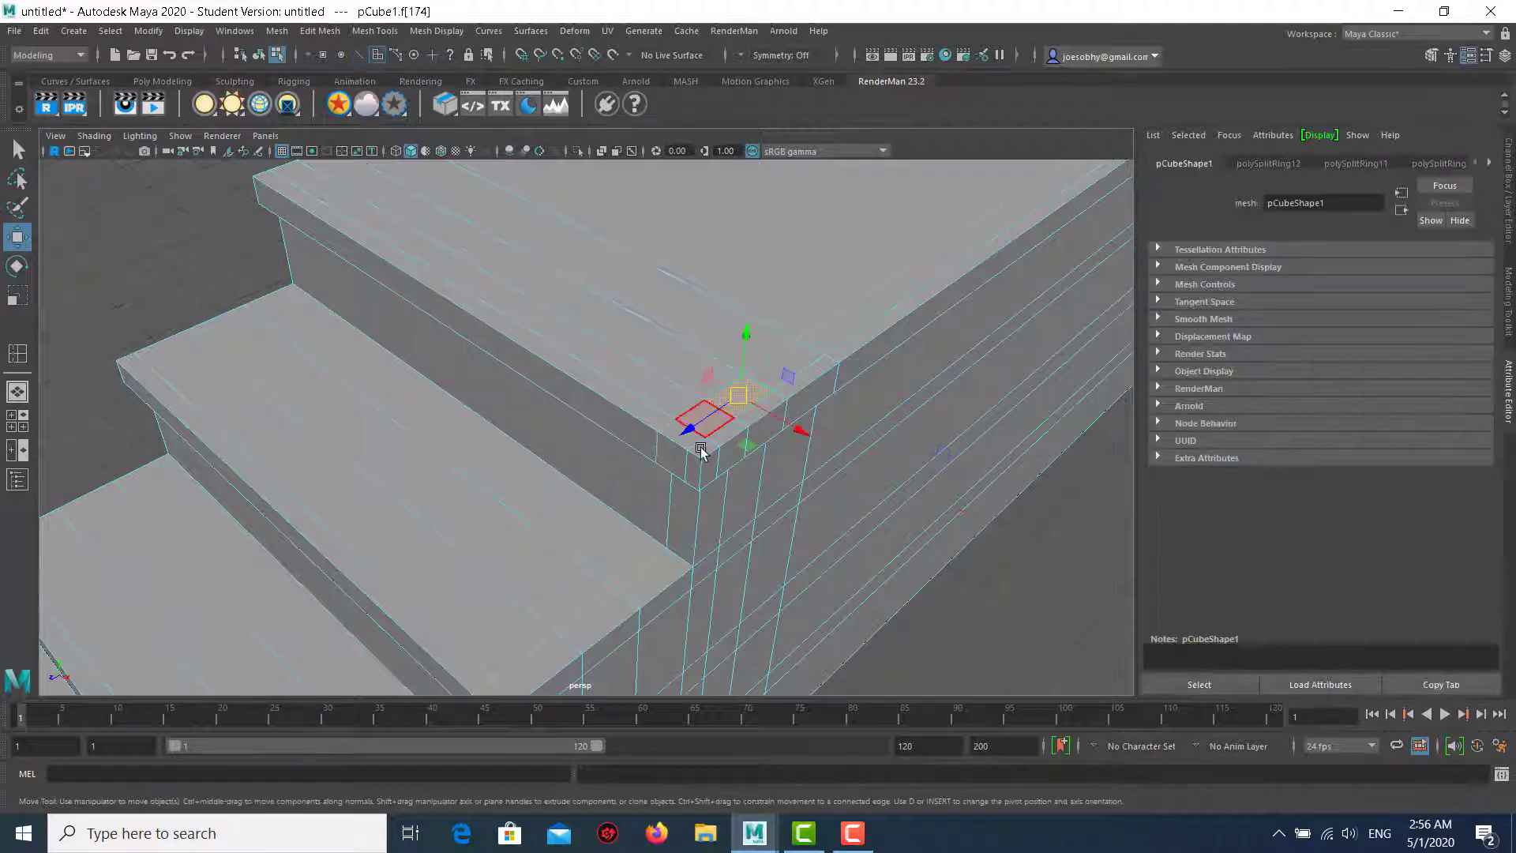
scroll(632, 442, down, 3)
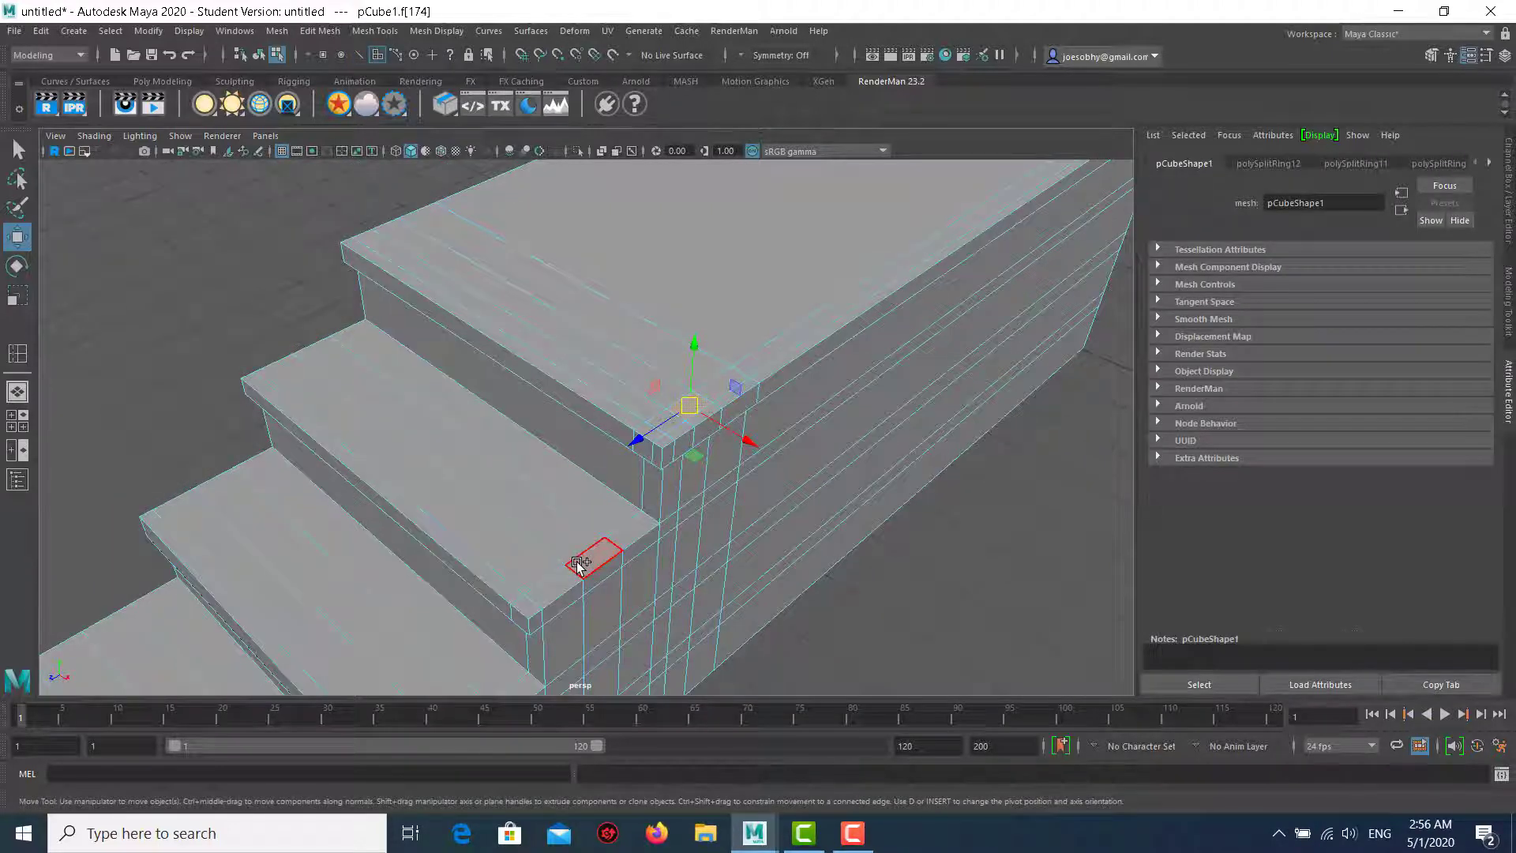
scroll(585, 553, down, 2)
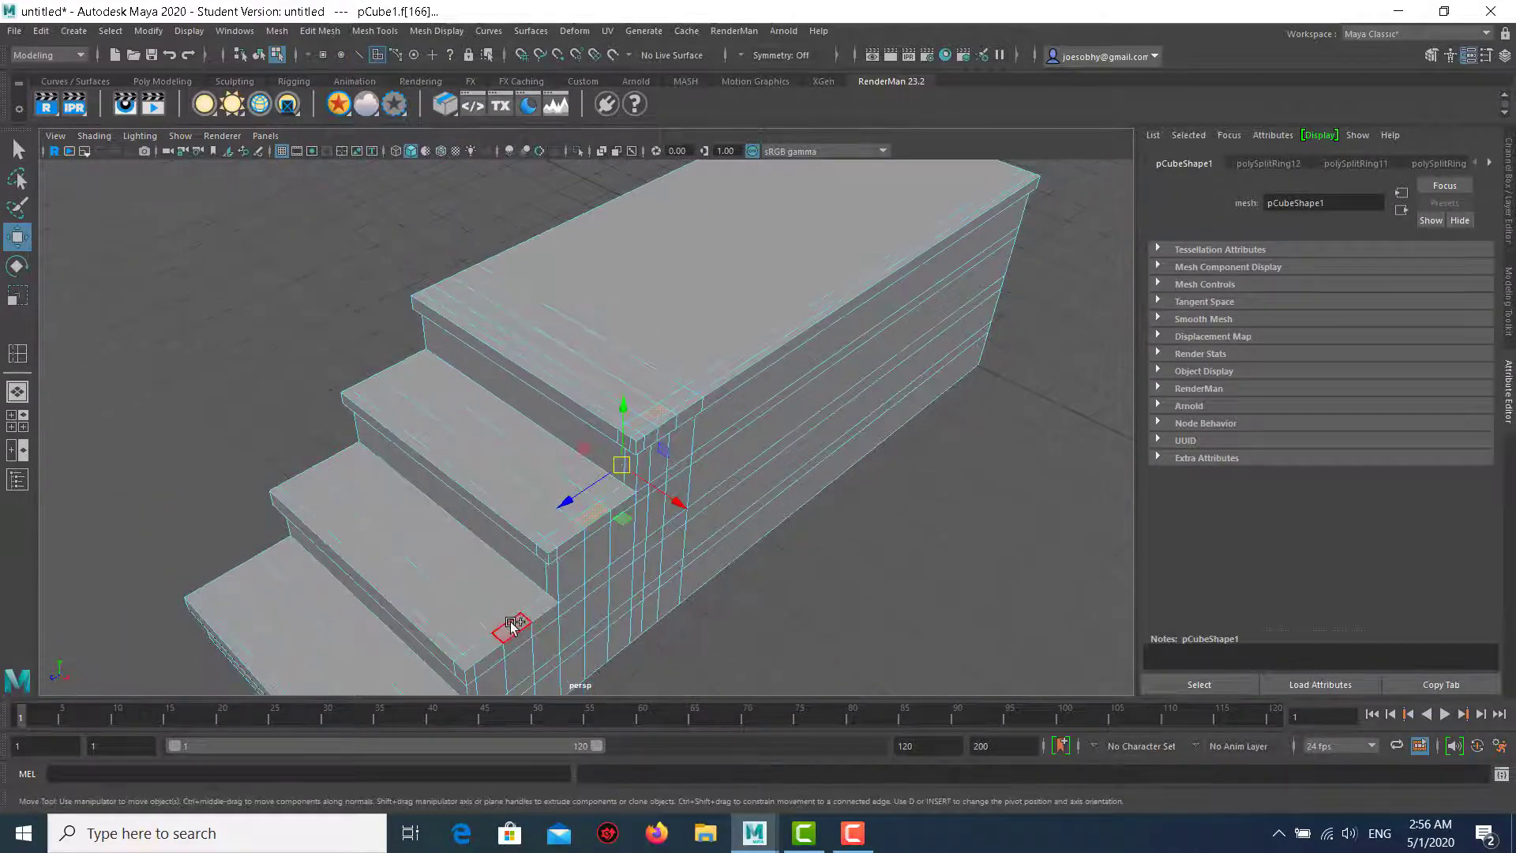
click(590, 514)
scroll(553, 608, down, 3)
scroll(576, 633, up, 6)
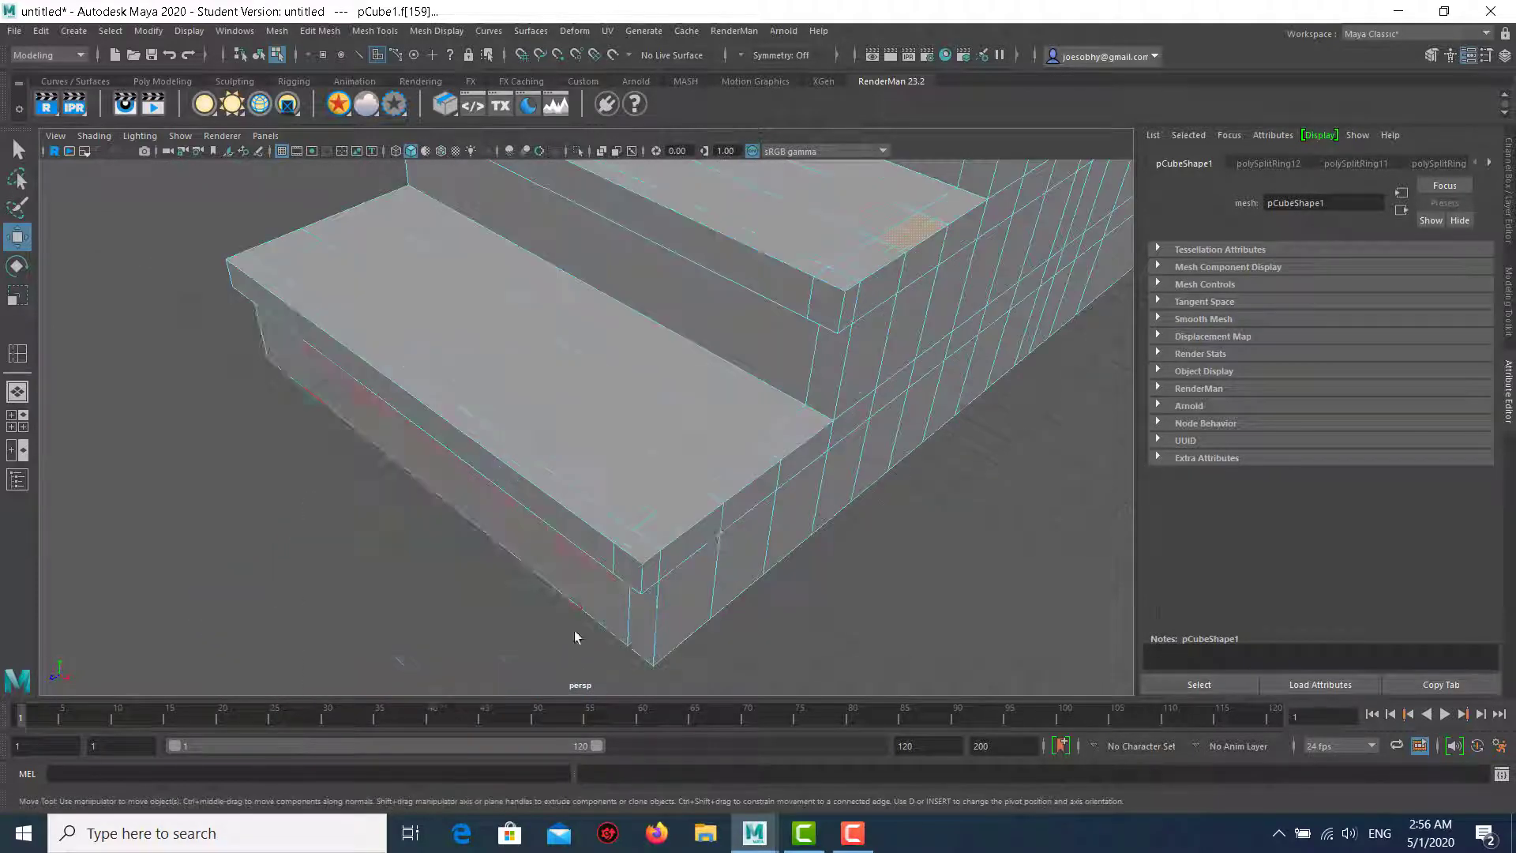
click(740, 485)
Extrude the selected corner faces 2.559 units upward into tall posts.
scroll(671, 435, down, 5)
scroll(711, 386, down, 2)
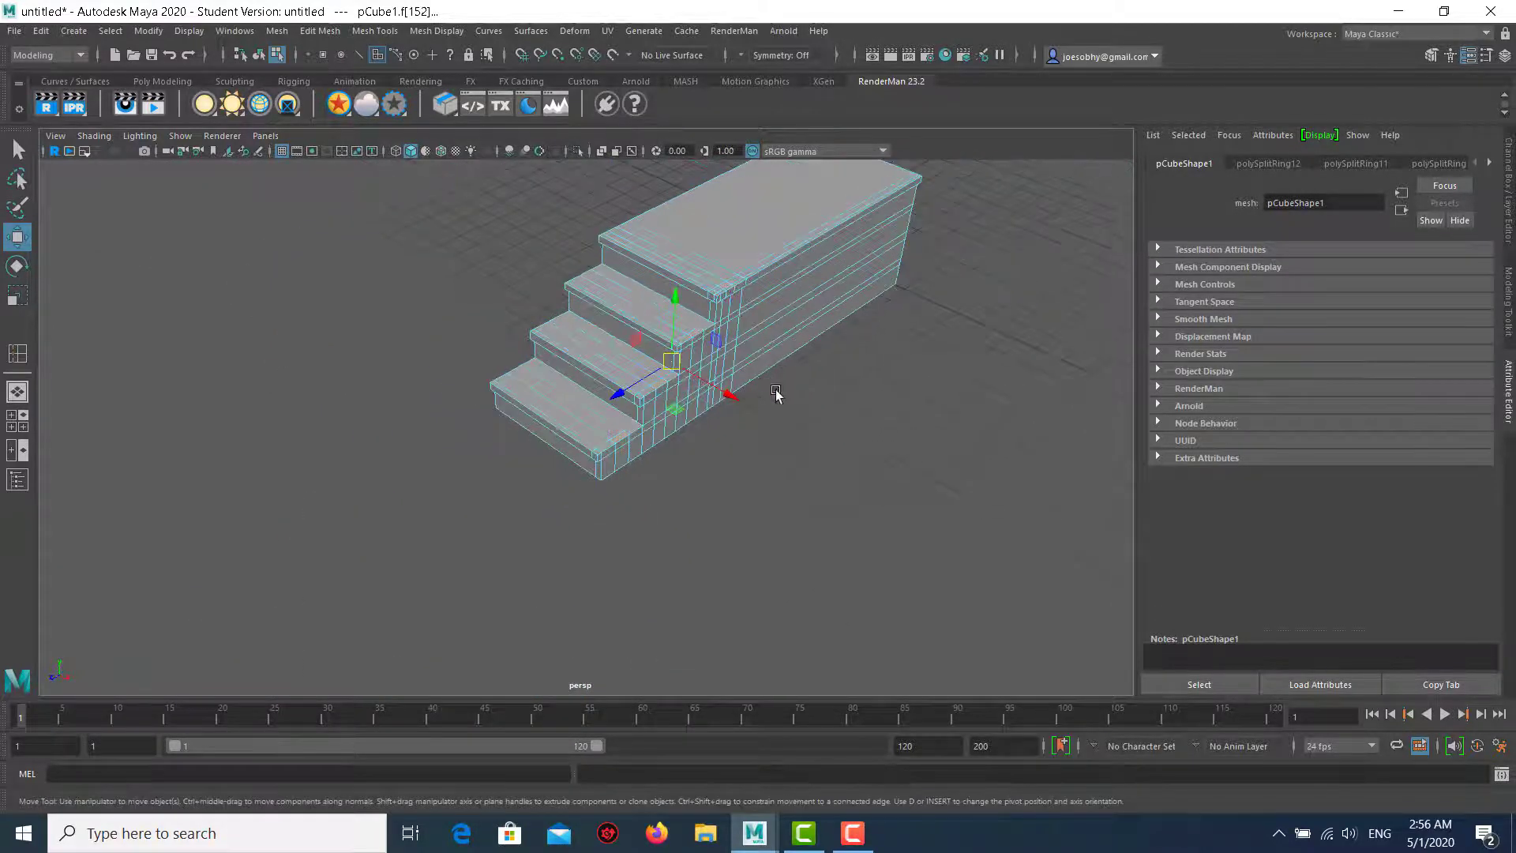
scroll(907, 356, down, 1)
shift+right_drag(1004, 320, 927, 304)
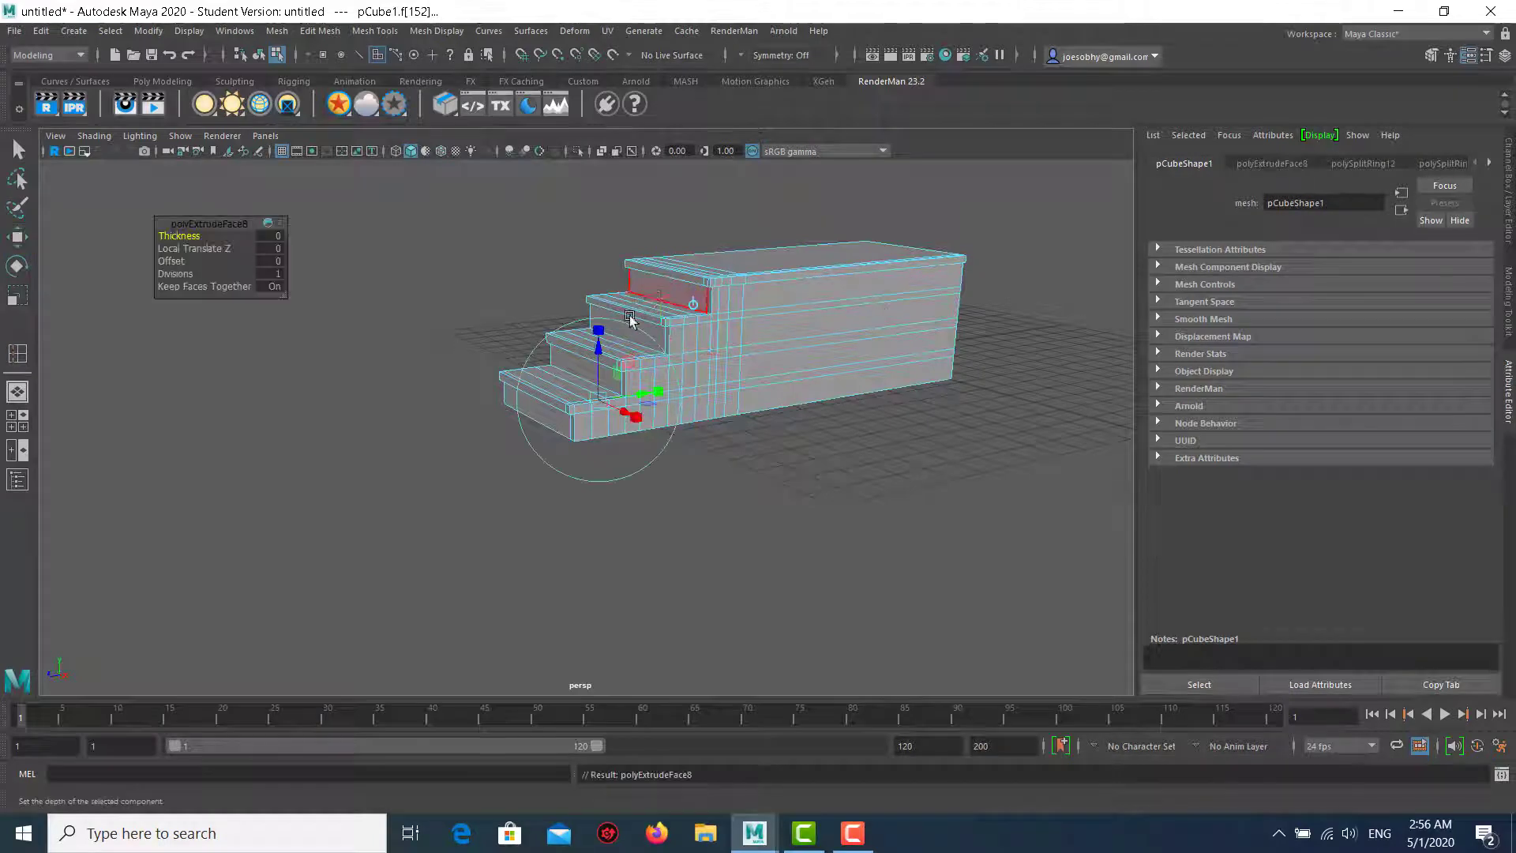
mouse_move(597, 353)
mouse_down()
mouse_move(595, 271)
mouse_move(436, 378)
mouse_move(569, 412)
mouse_move(426, 336)
mouse_move(474, 484)
mouse_up()
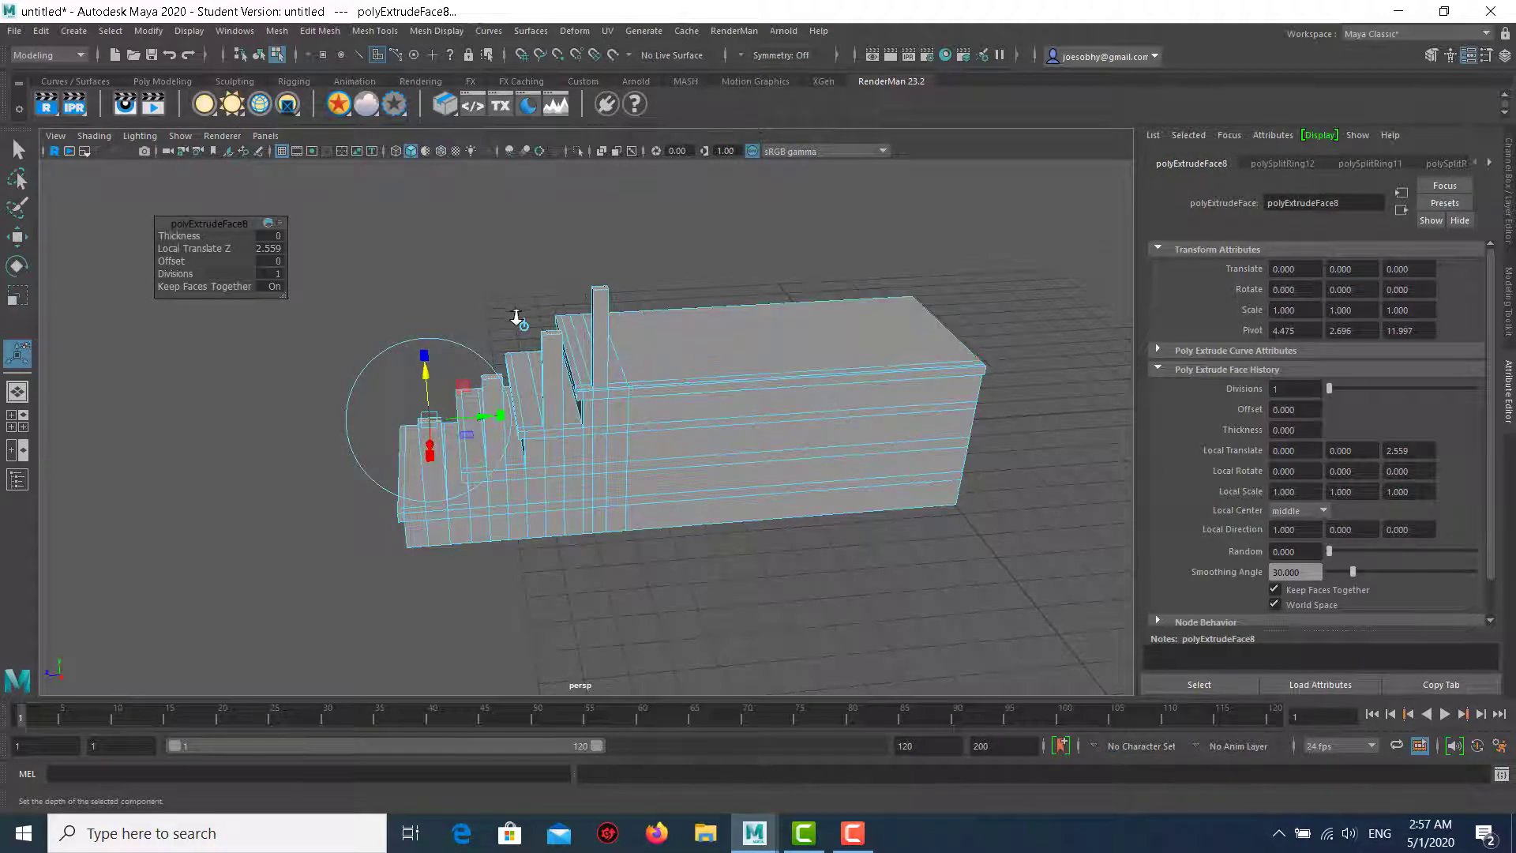
View the posts side-on in the four-view layout and clear the selection.
alt+drag(701, 332, 620, 340)
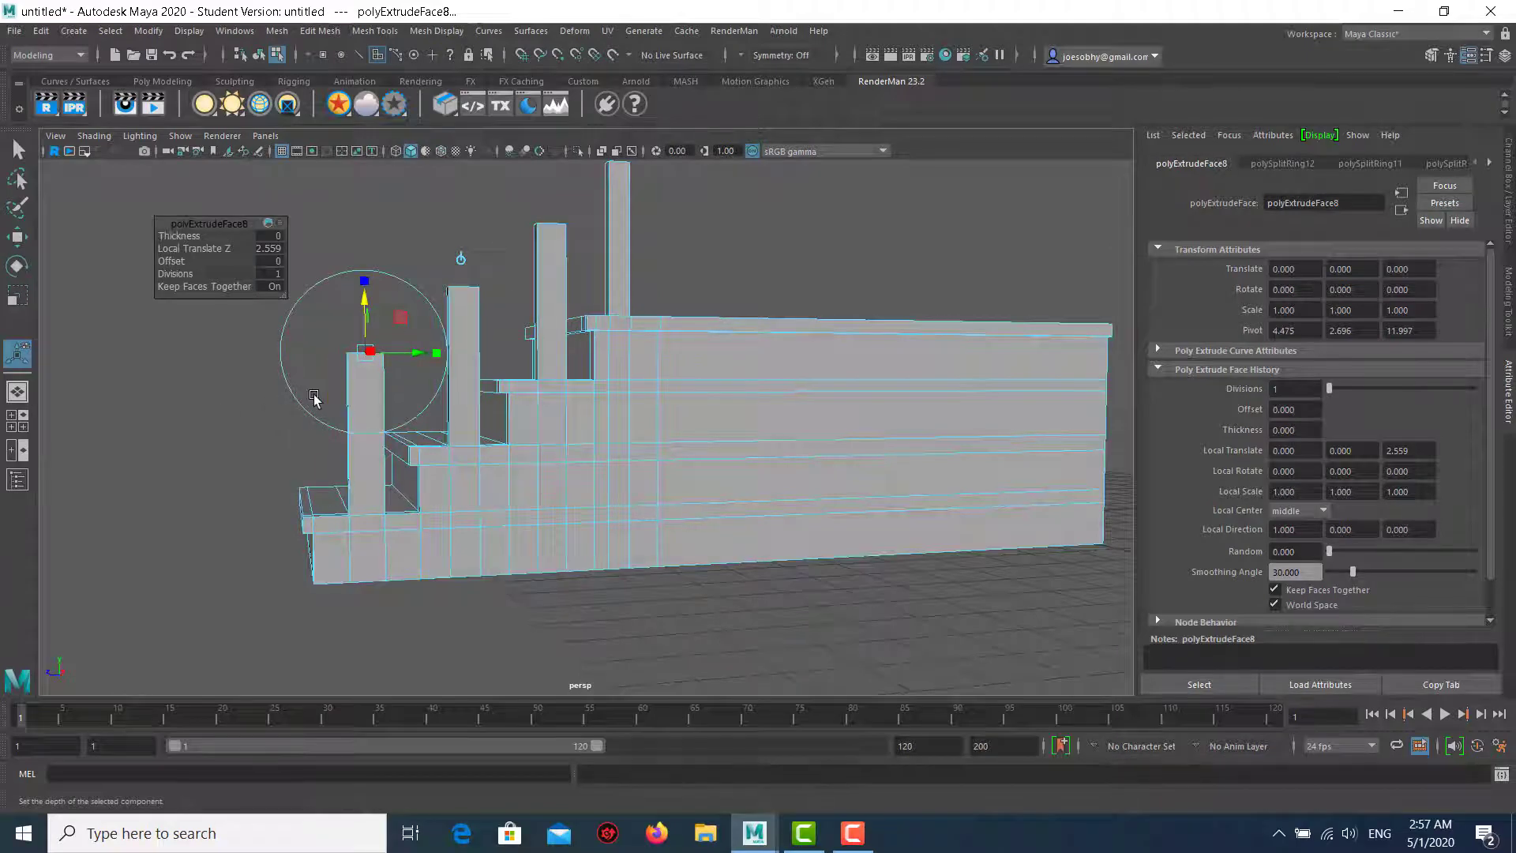
scroll(608, 385, up, 2)
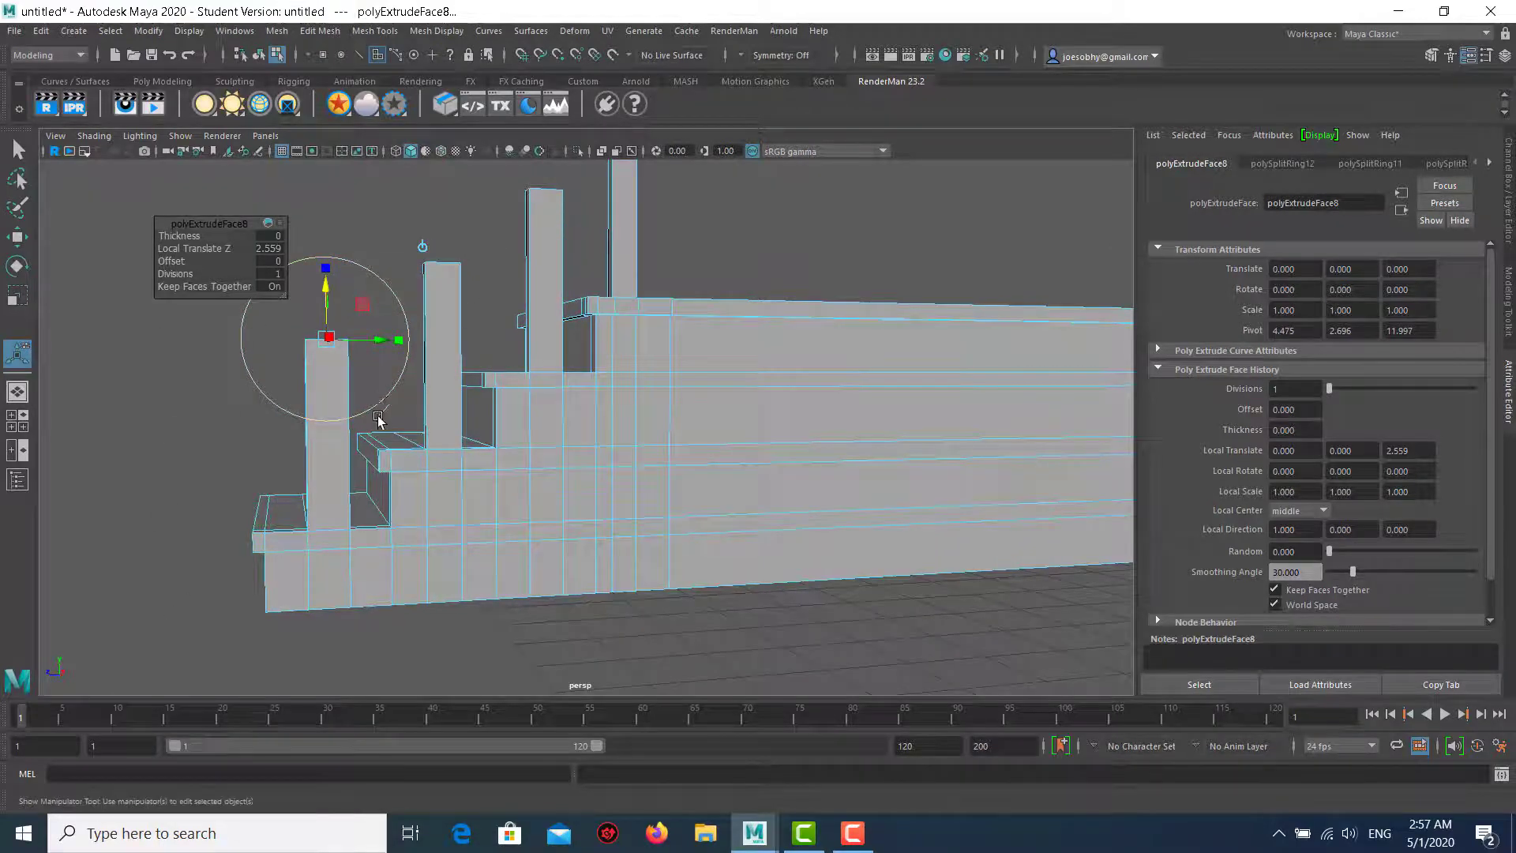
key(space)
key(space)
key(space)
key(space)
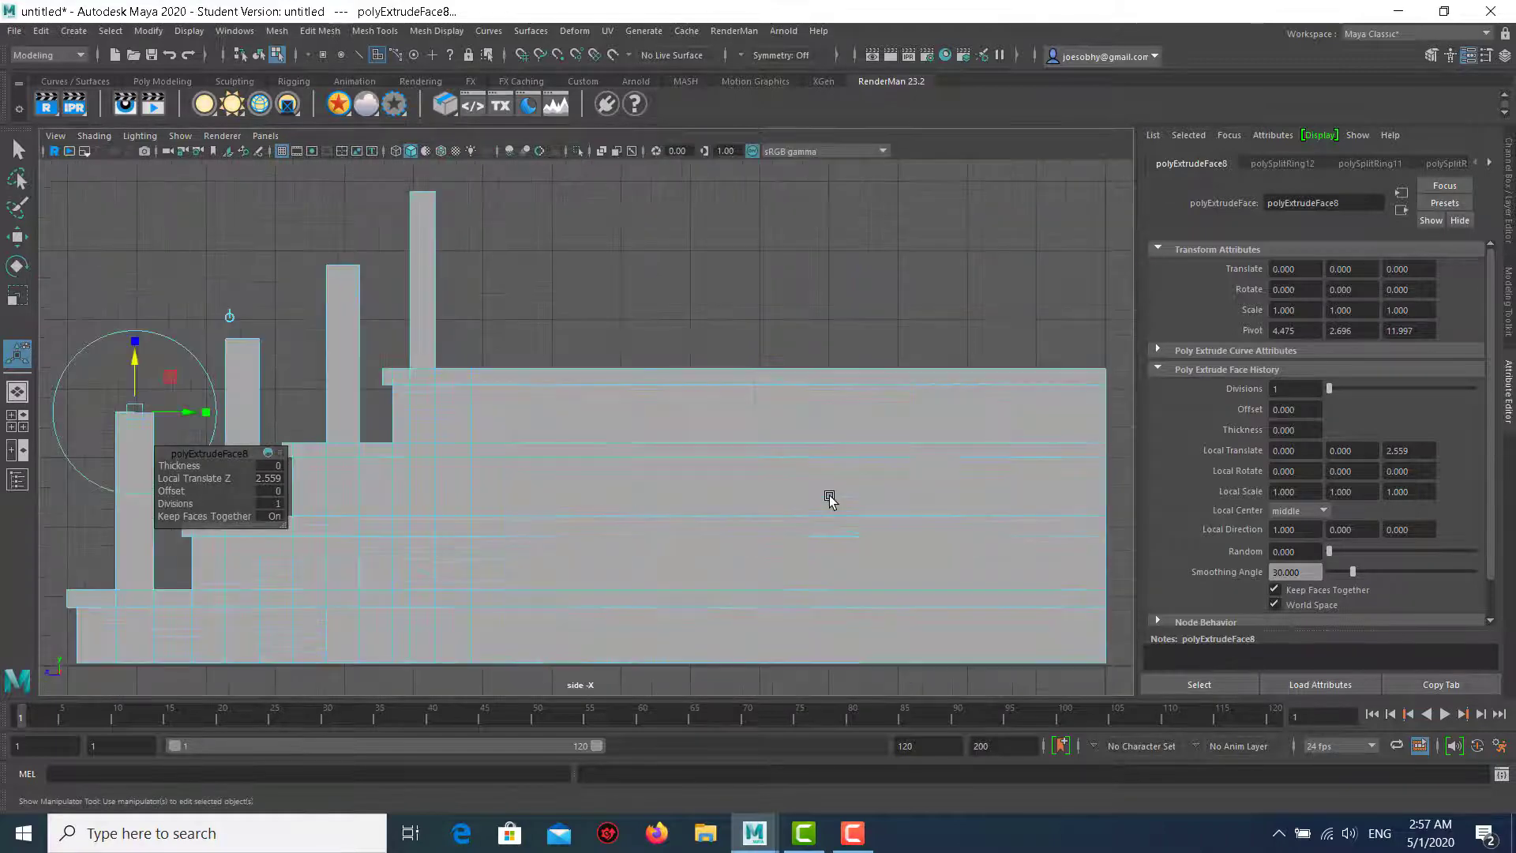
scroll(511, 313, down, 2)
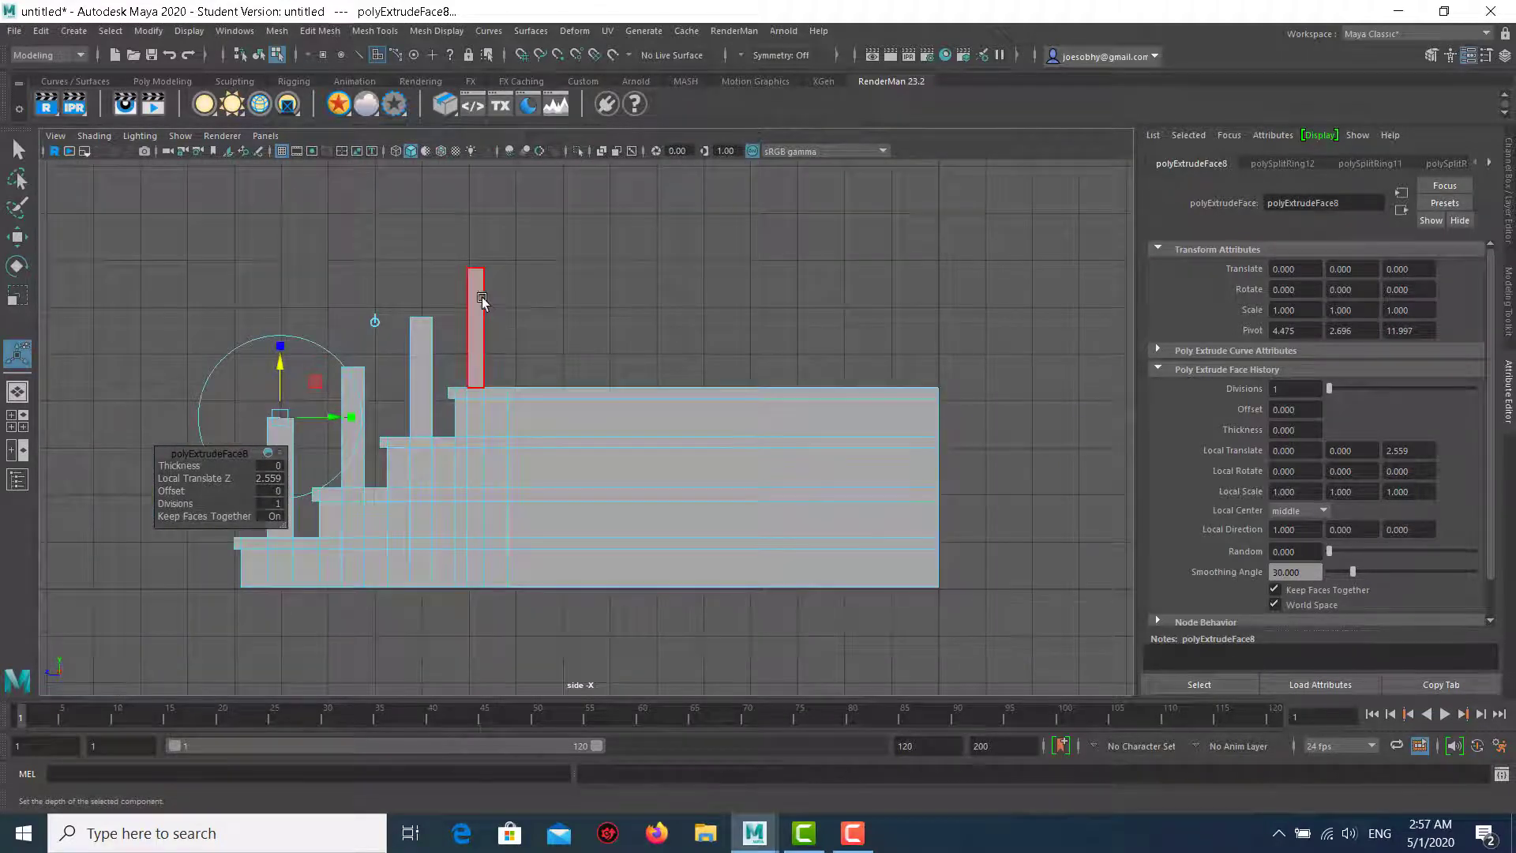
right_drag(474, 306, 558, 277)
click(368, 224)
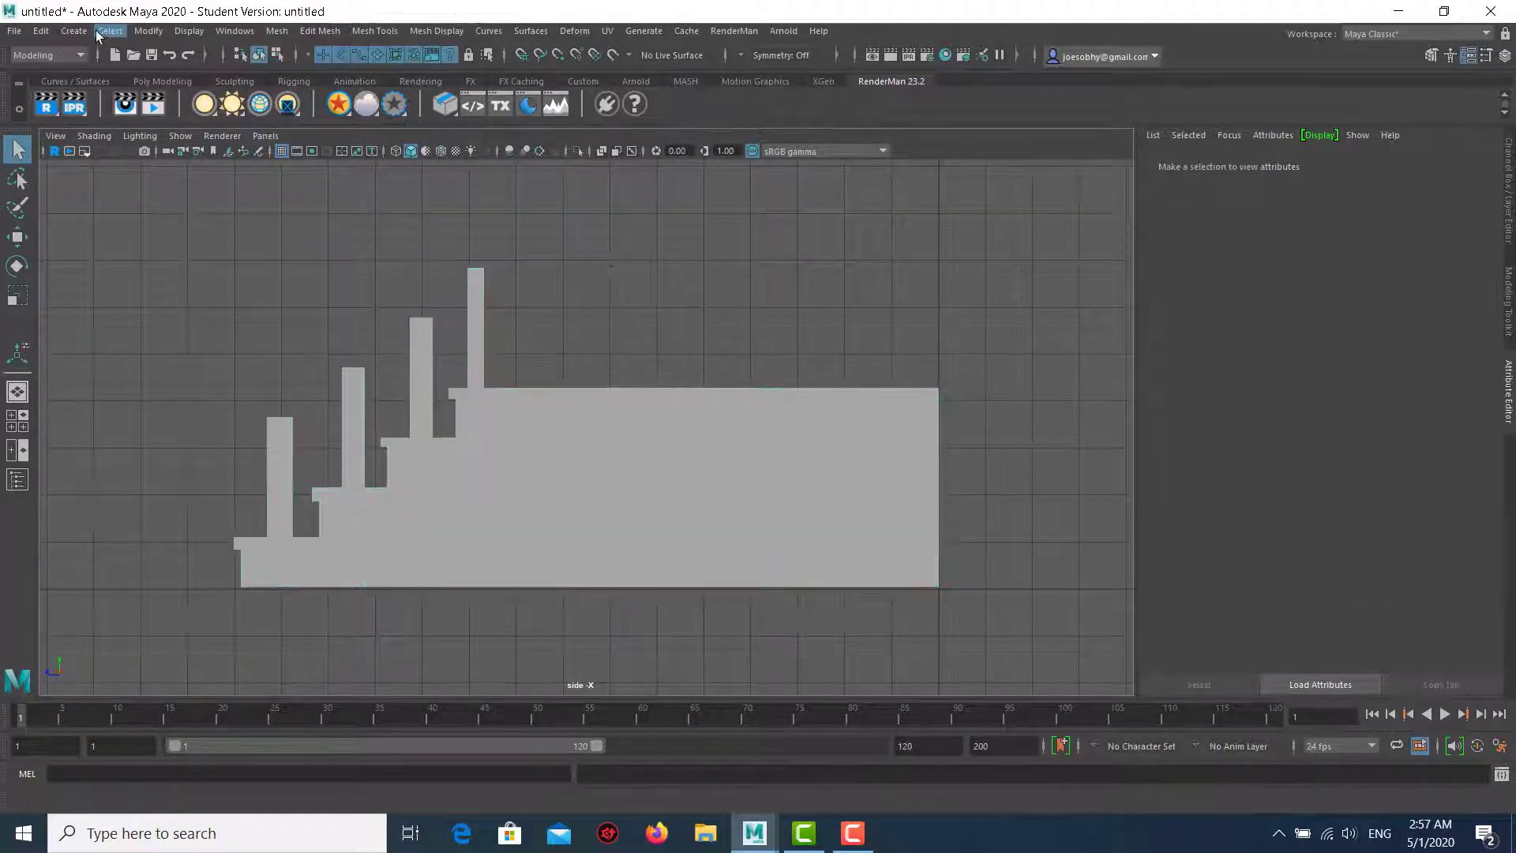
Create a new polygon cube and move it up above the tallest post.
click(73, 31)
mouse_move(121, 87)
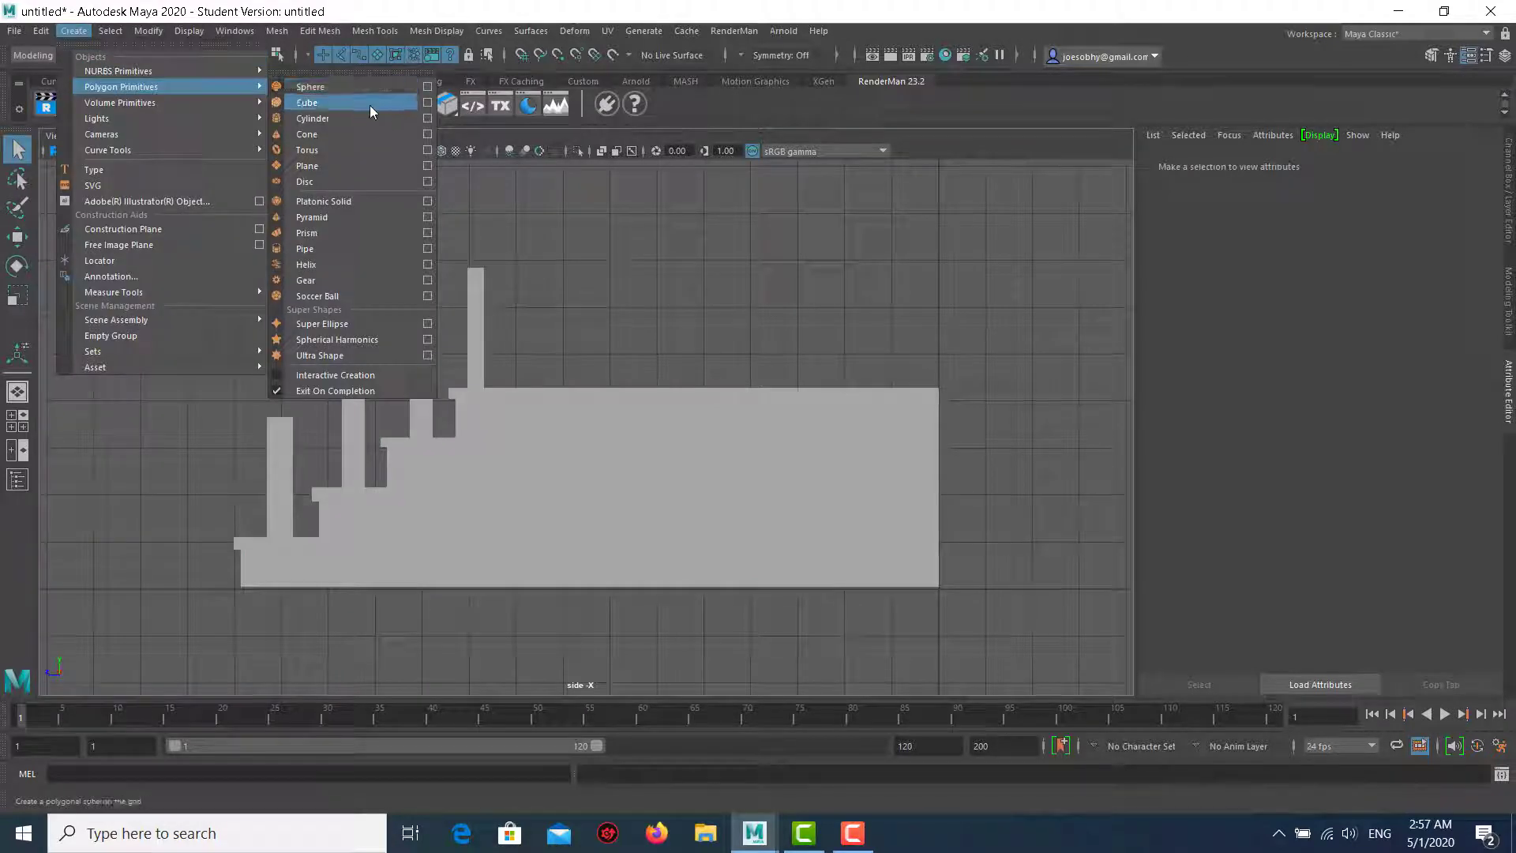
click(369, 106)
key(w)
drag(939, 580, 555, 286)
Rotate and scale pCube2 into a thin flat bar resting atop the tallest post.
key(e)
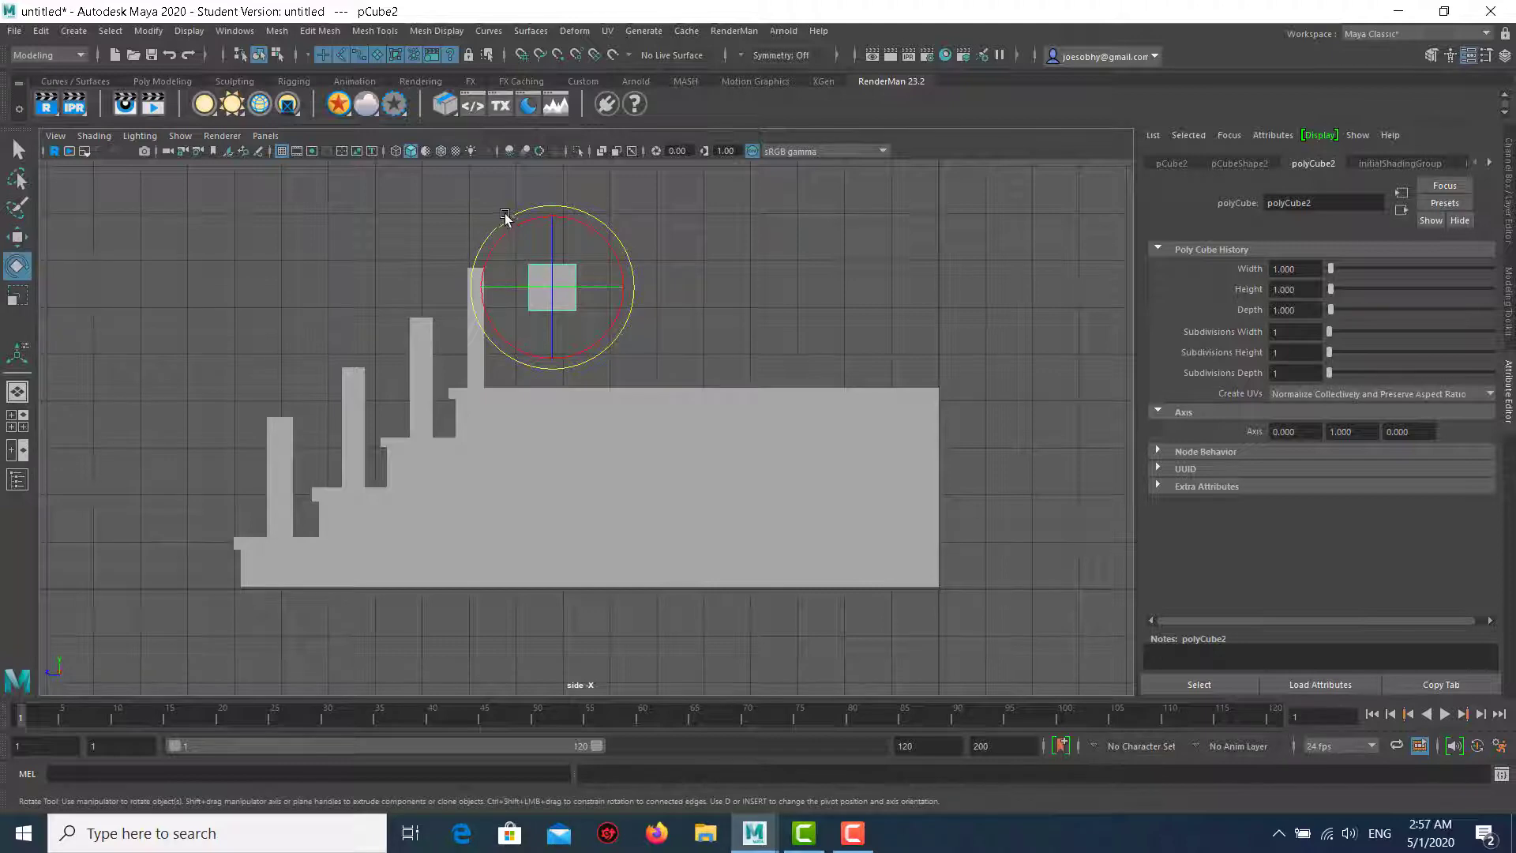
mouse_move(509, 219)
mouse_down()
mouse_move(444, 276)
mouse_move(428, 362)
mouse_move(438, 354)
mouse_up()
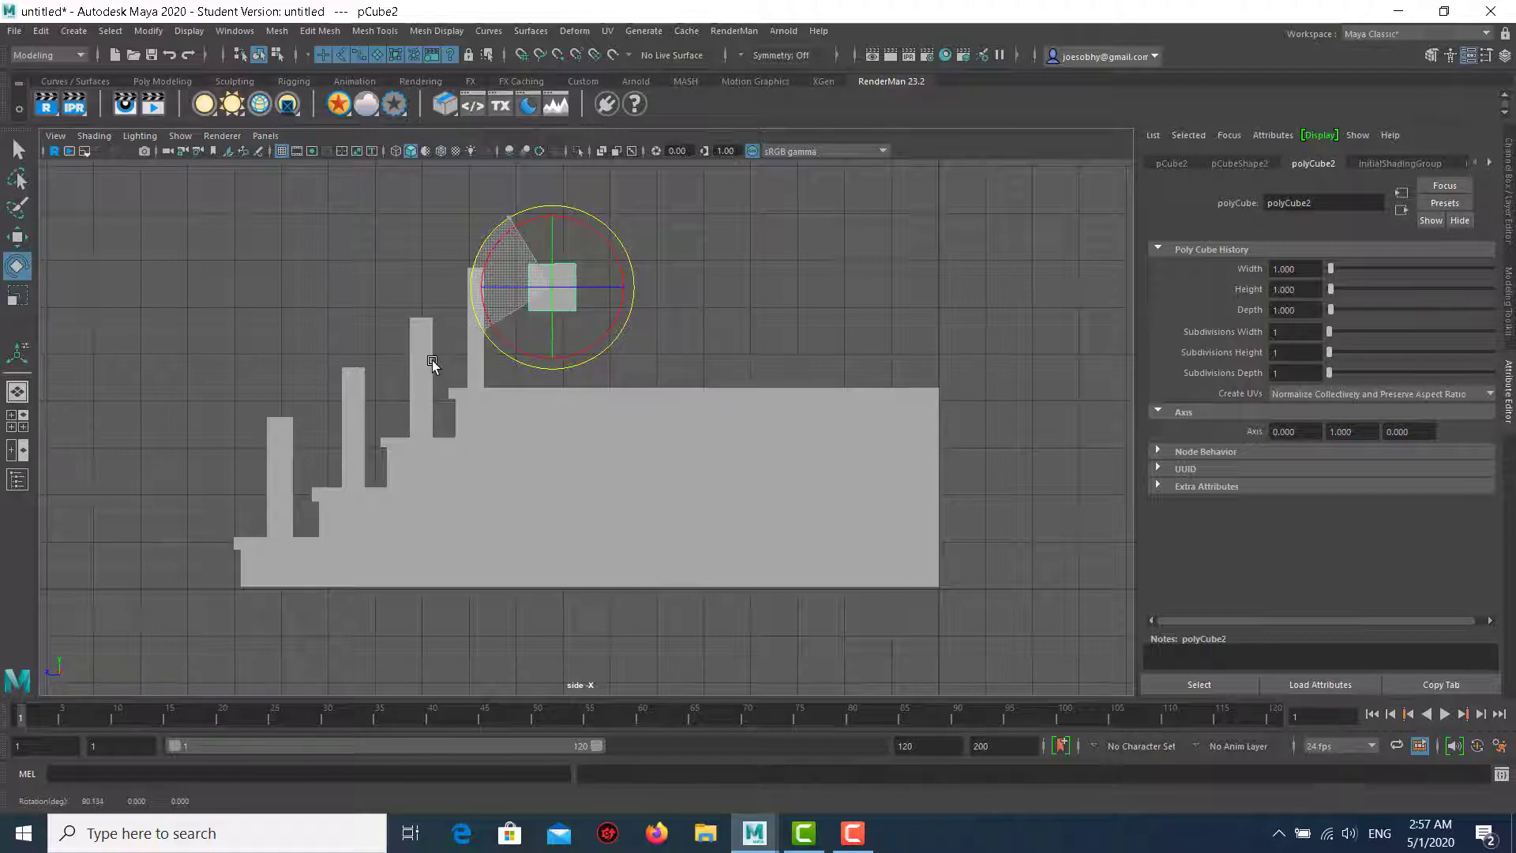
key(r)
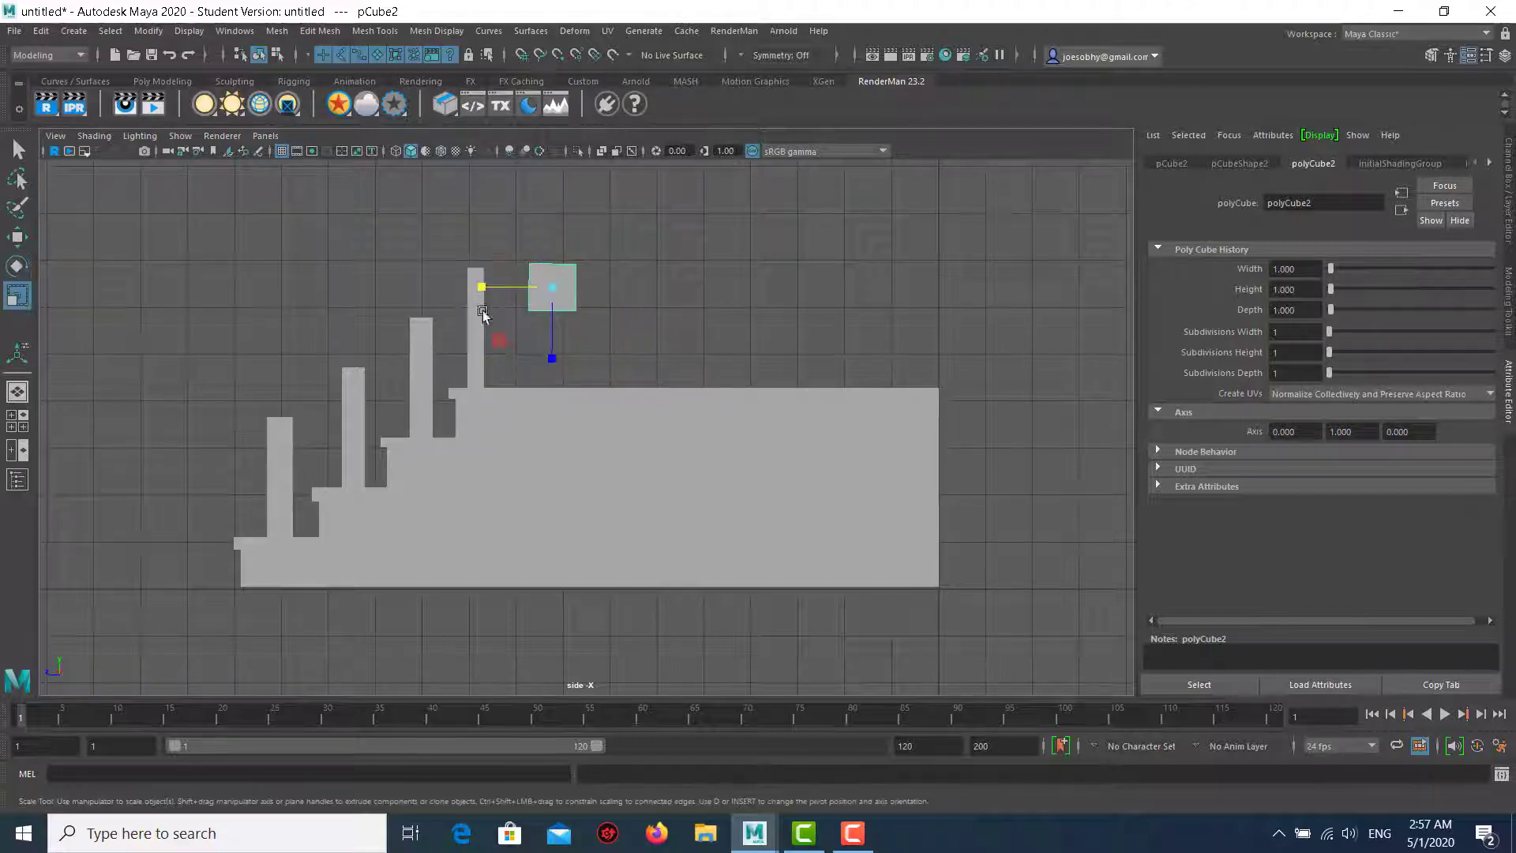
mouse_move(552, 357)
mouse_down()
mouse_move(565, 320)
mouse_move(379, 296)
mouse_up()
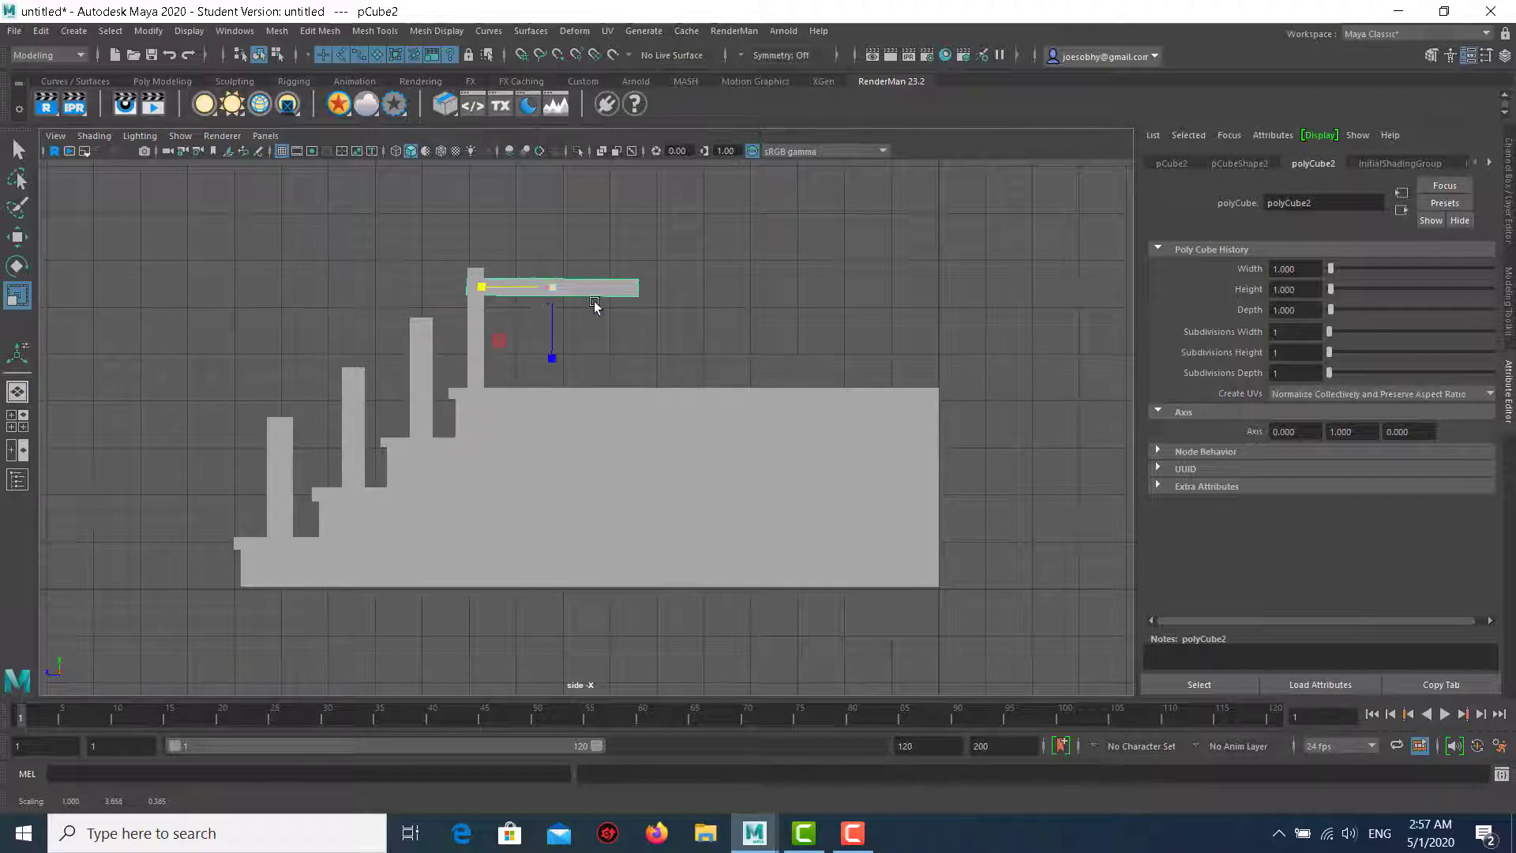
key(w)
drag(552, 287, 423, 269)
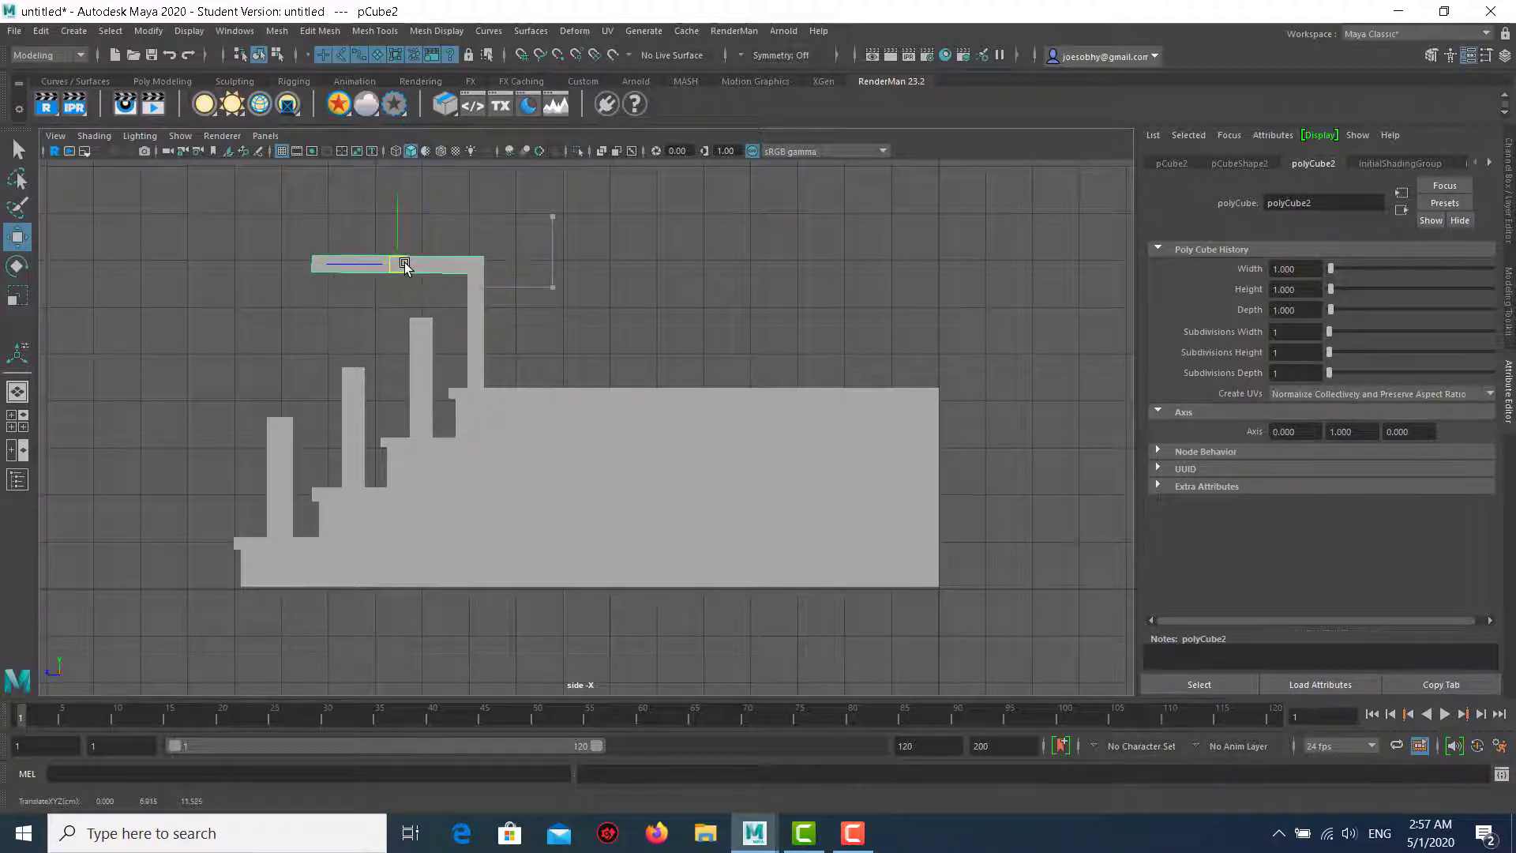
alt+middle_drag(407, 261, 611, 296)
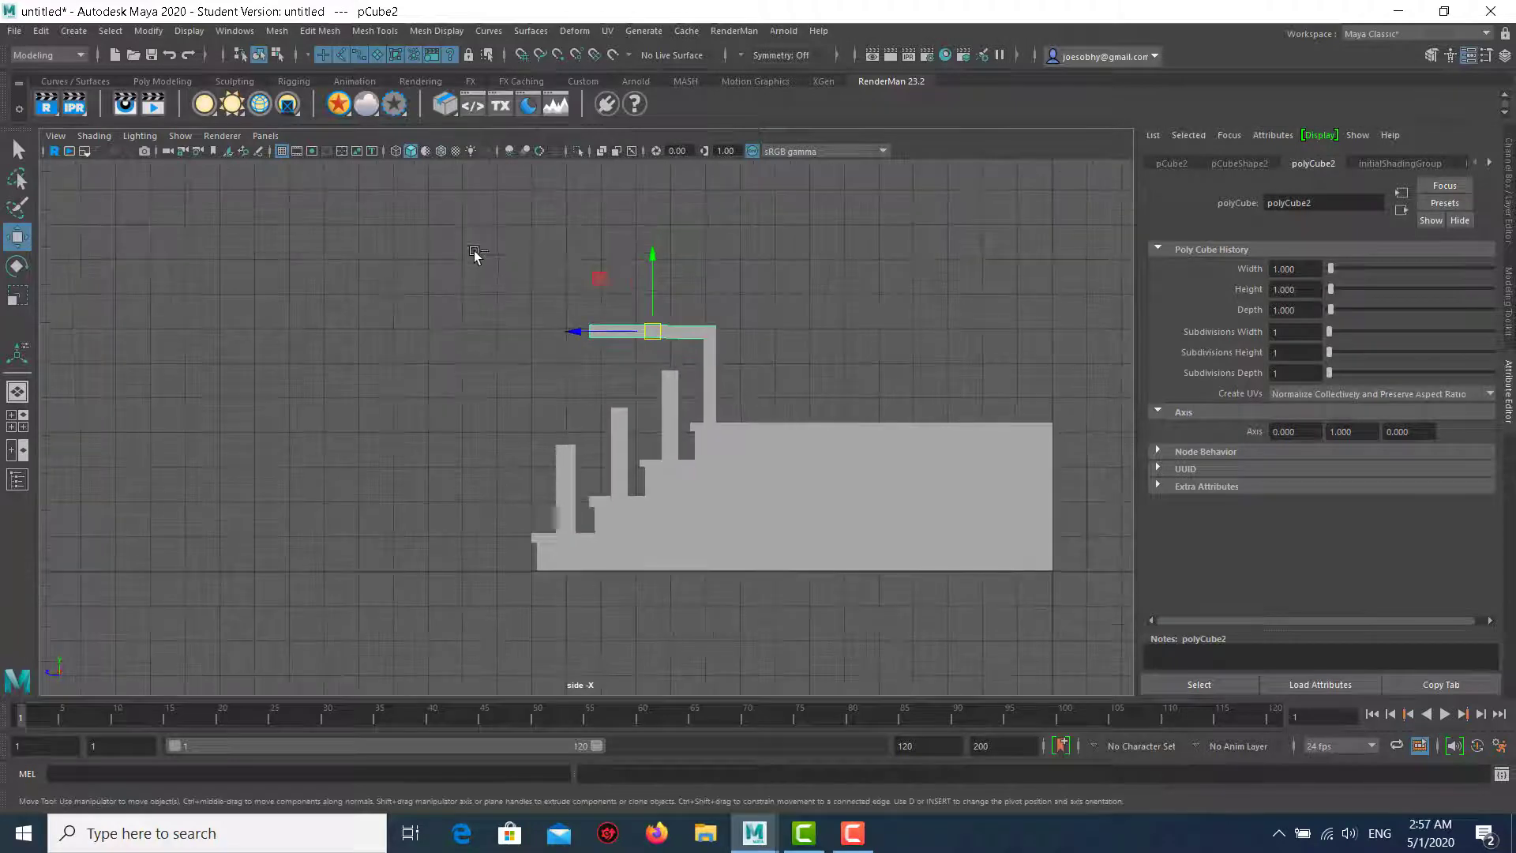
key(f)
right_drag(801, 269, 570, 270)
Move the rail bar's right-end vertices so the bar slopes down the stairs.
drag(741, 361, 879, 514)
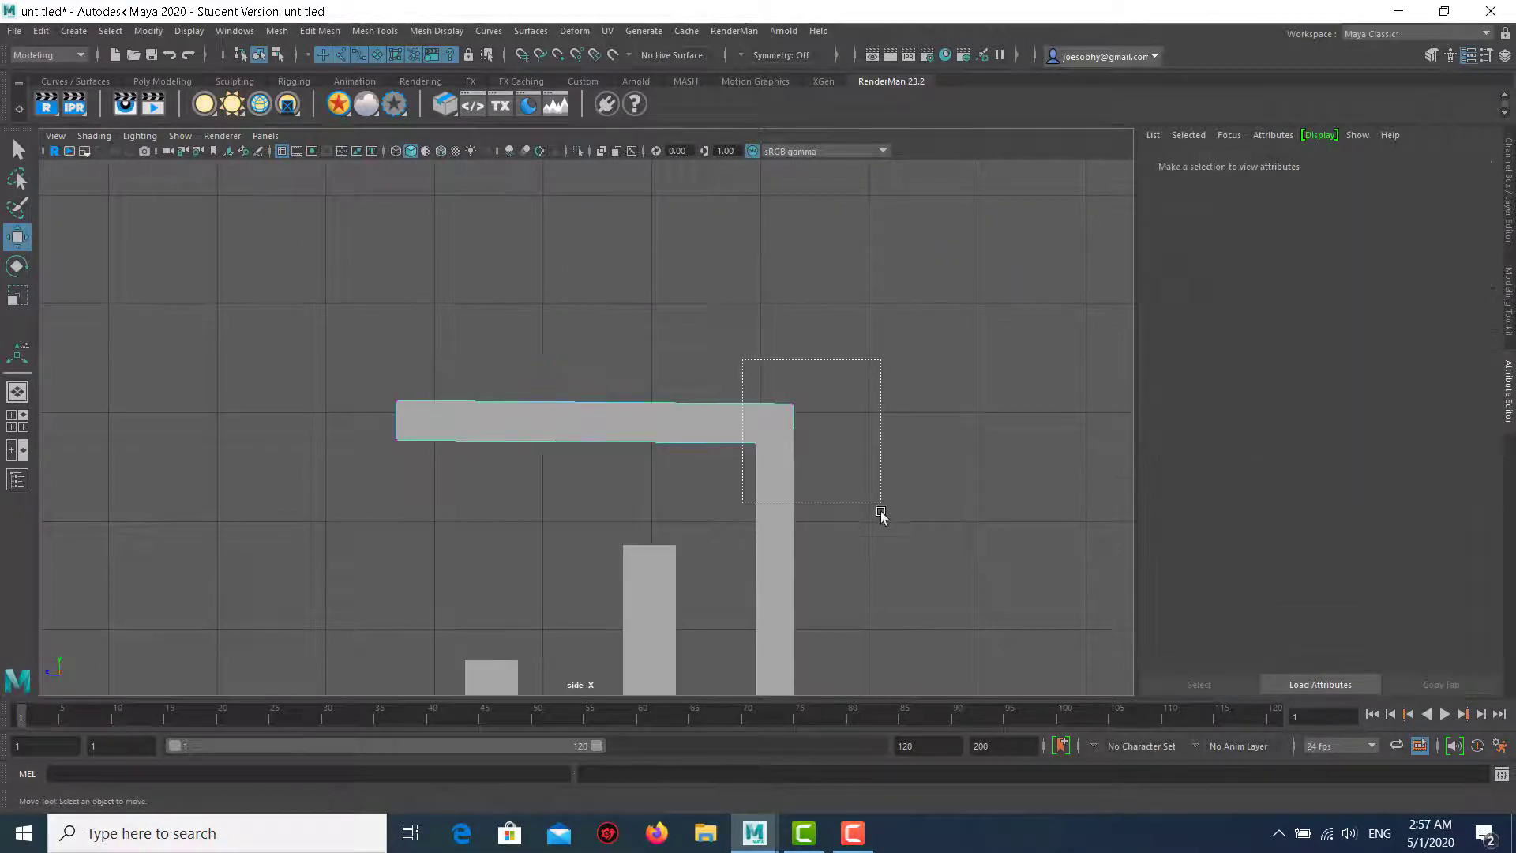
mouse_move(789, 423)
mouse_down()
mouse_move(745, 407)
mouse_move(786, 414)
mouse_up()
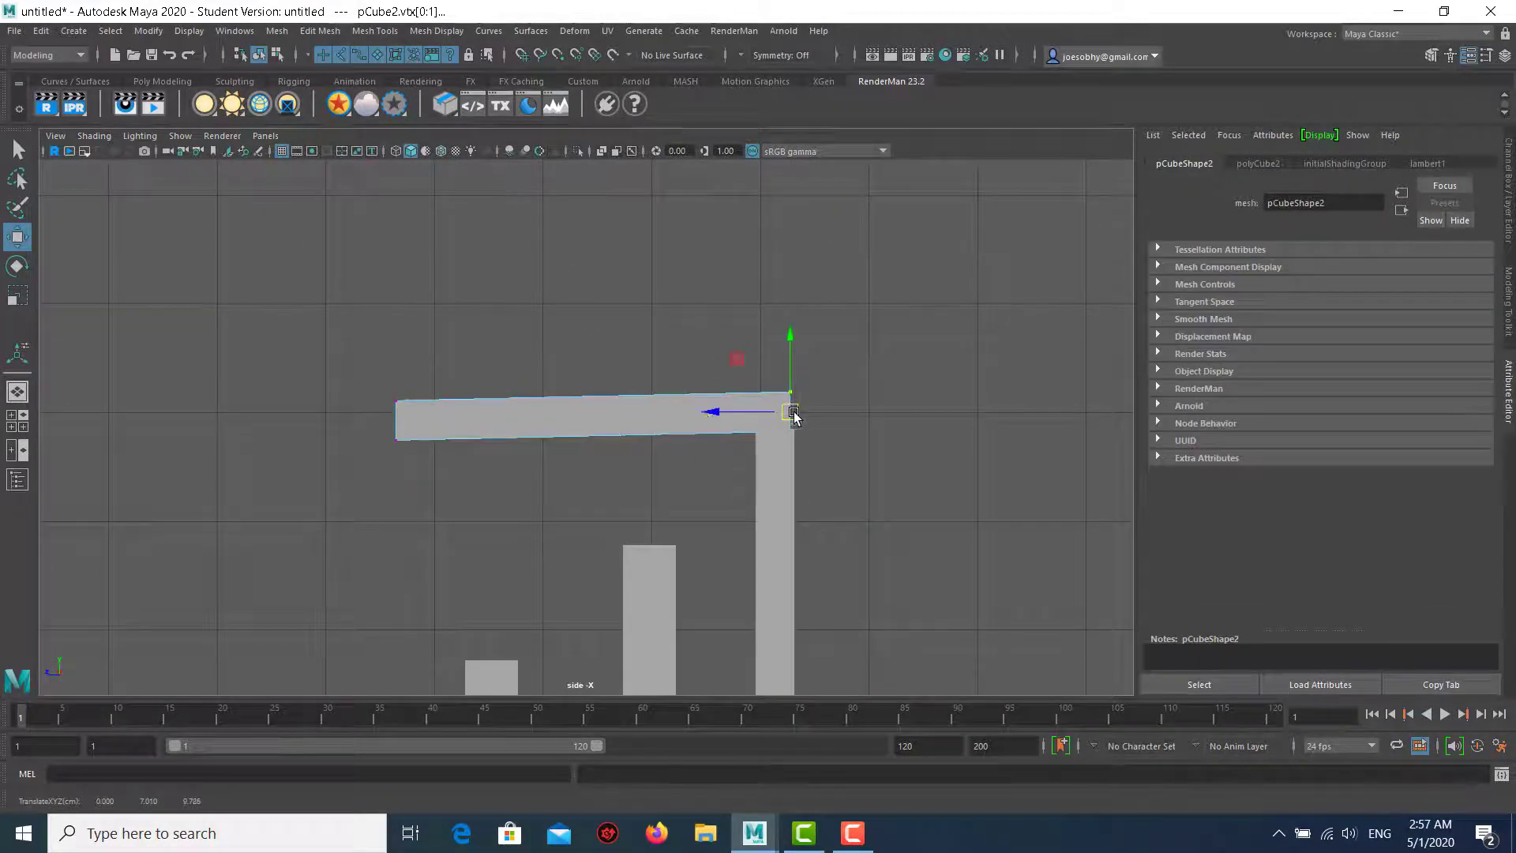
scroll(794, 416, down, 5)
mouse_move(505, 382)
mouse_down()
mouse_move(586, 466)
mouse_move(484, 525)
mouse_move(506, 537)
mouse_up()
scroll(603, 599, up, 3)
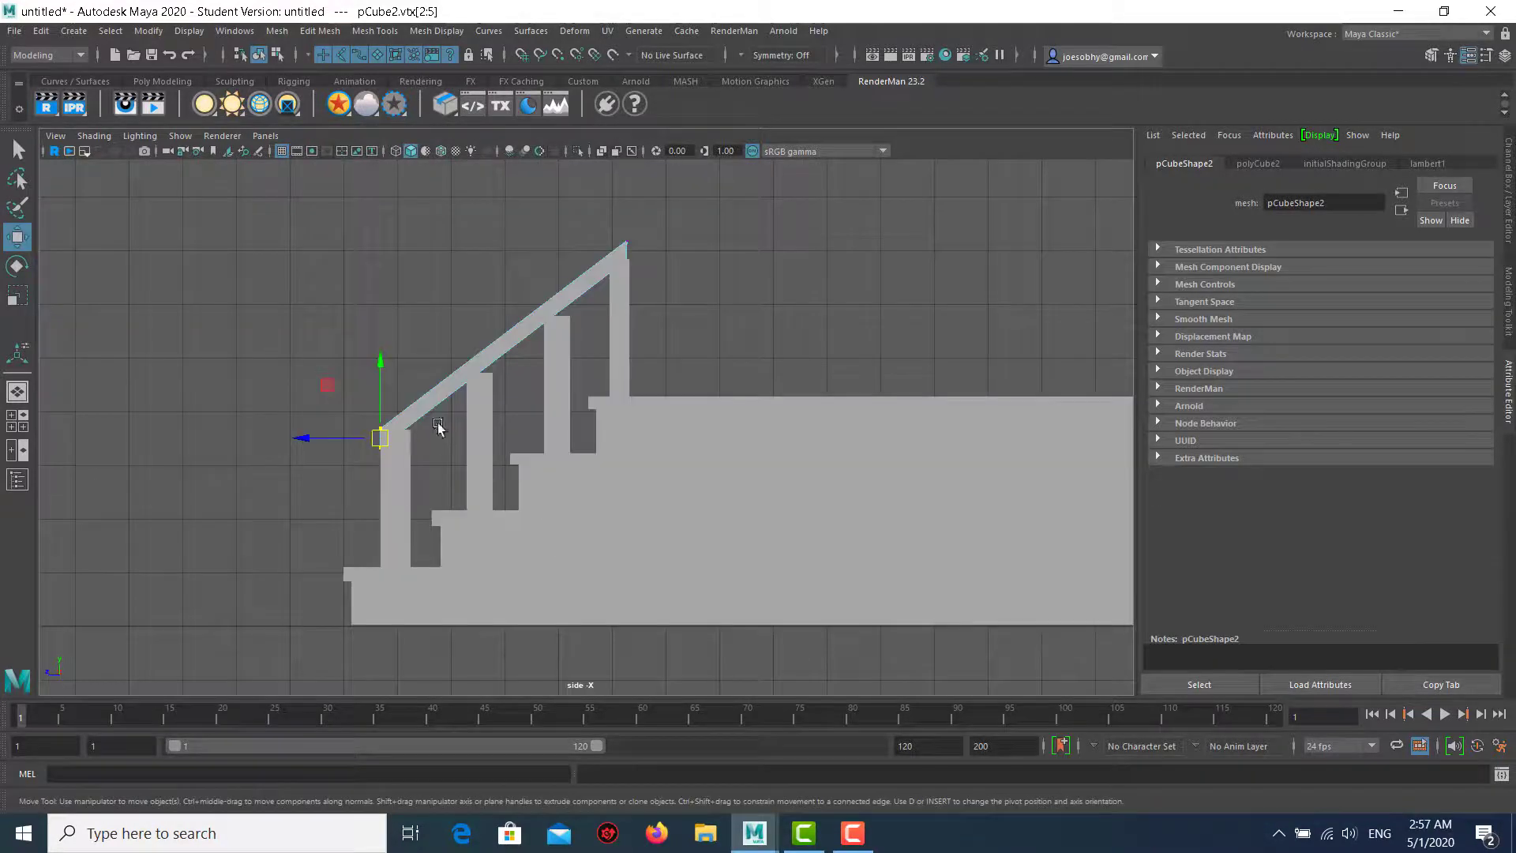
click(706, 278)
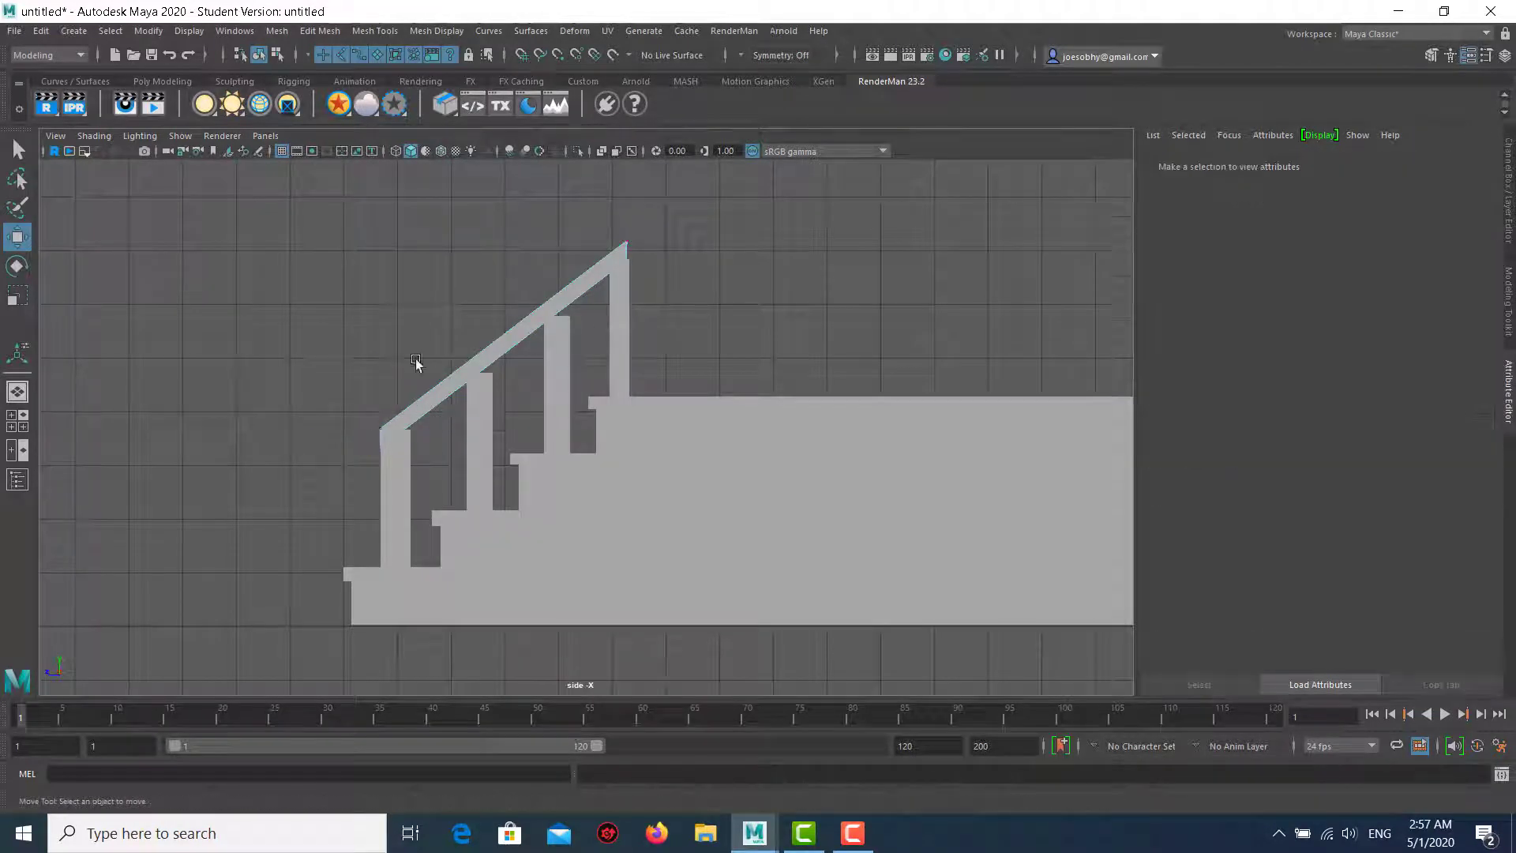
scroll(536, 509, up, 2)
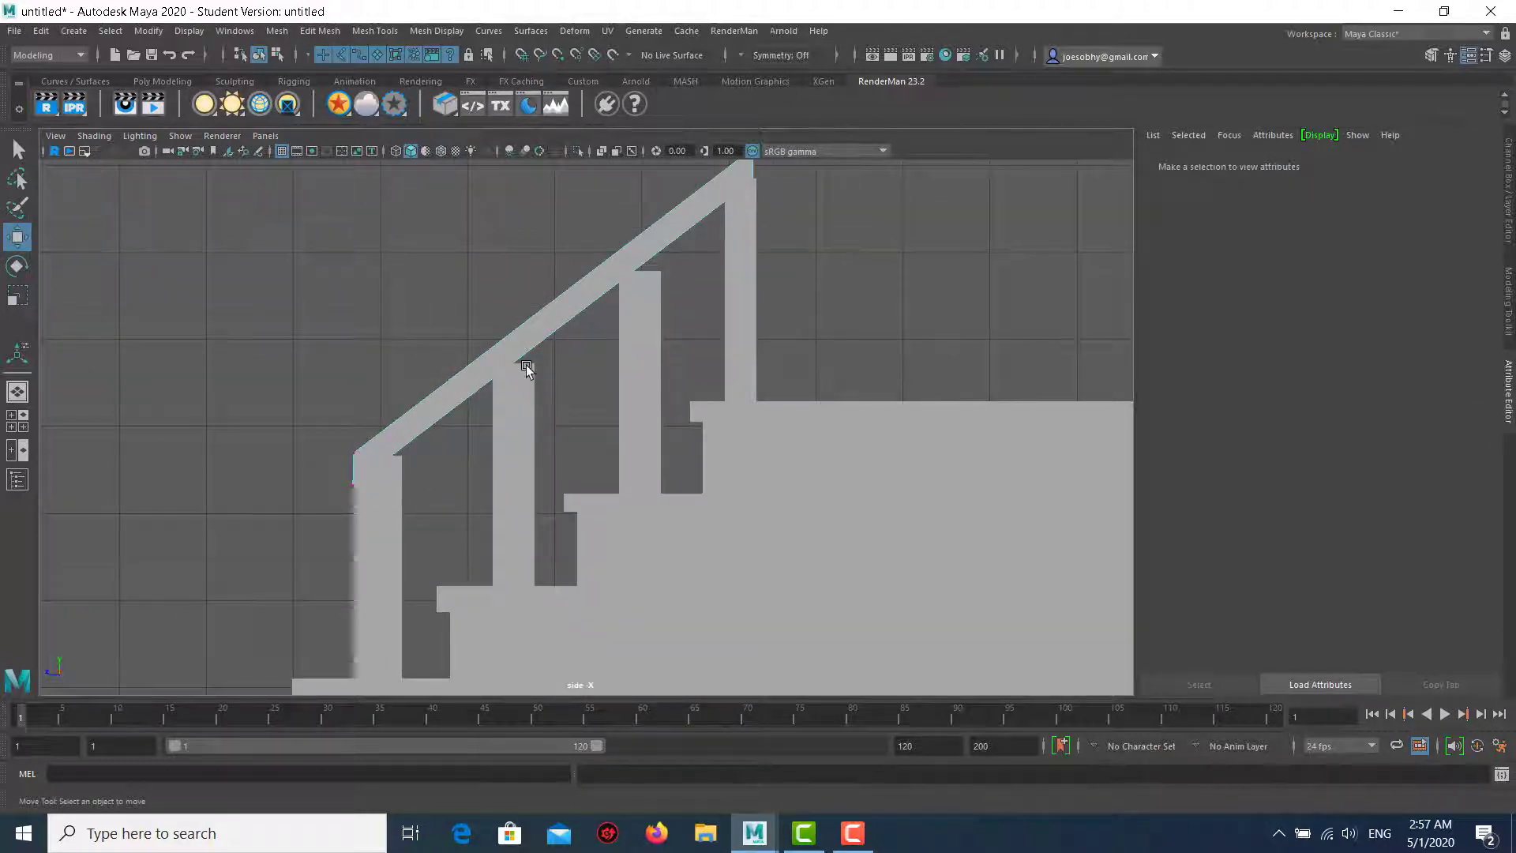
Raise the top vertices of the first and tallest posts along Y to slant them.
click(667, 231)
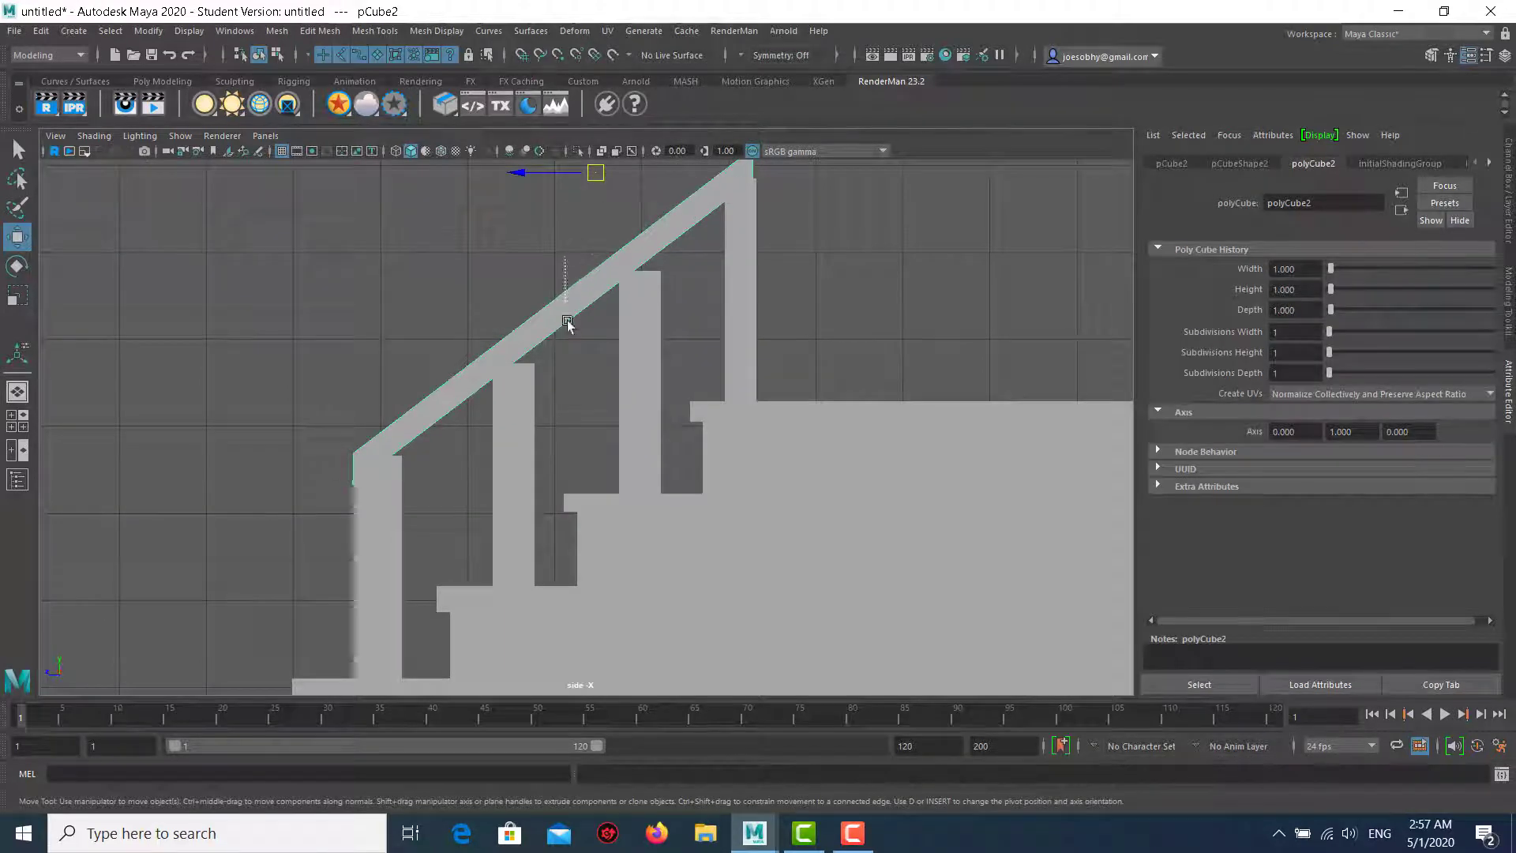
scroll(656, 211, down, 2)
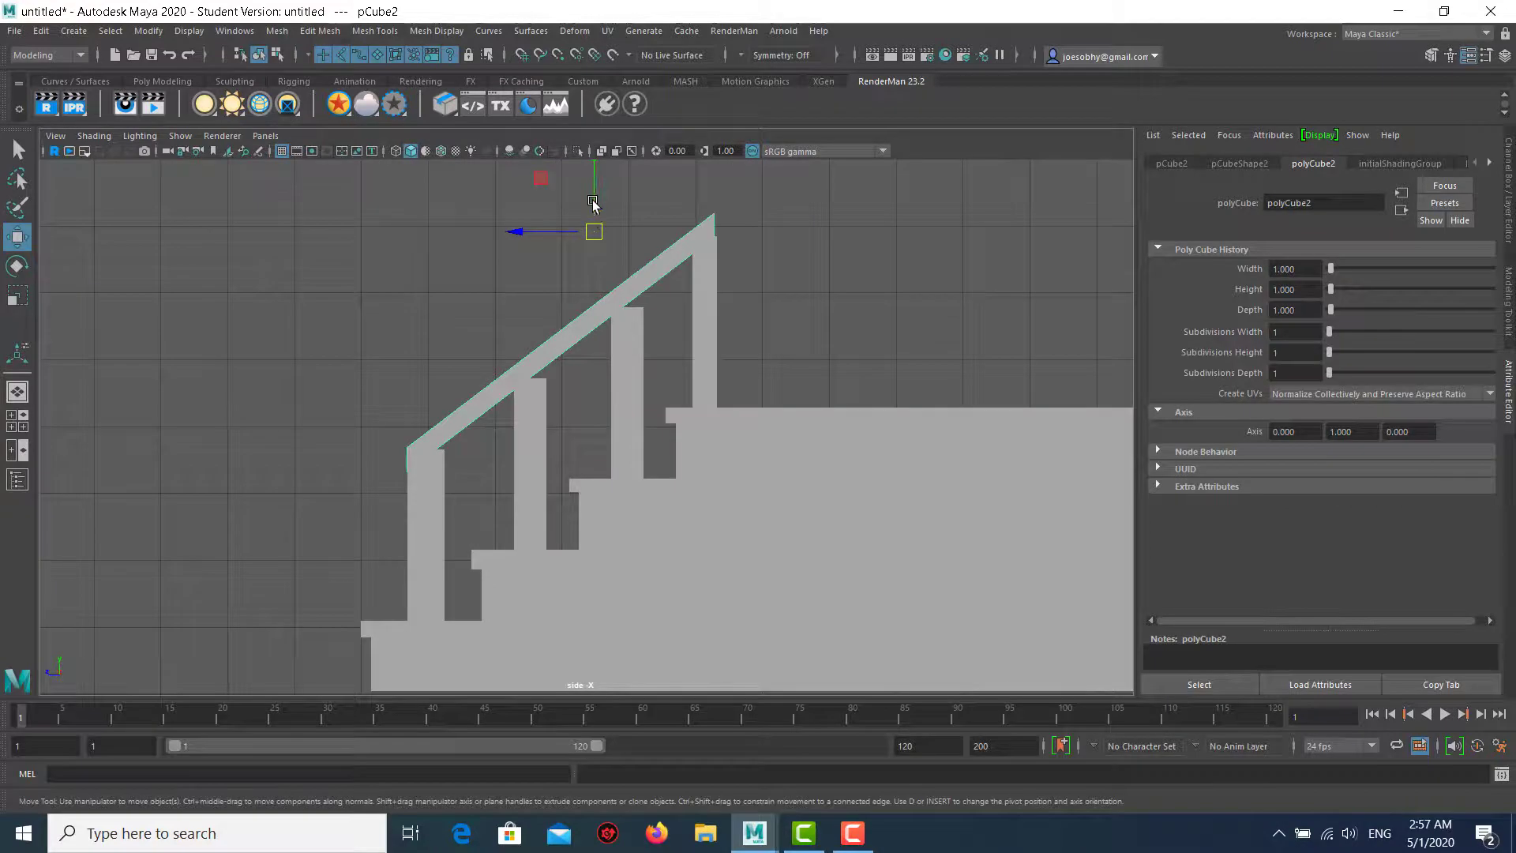
click(423, 457)
right_drag(431, 401, 300, 395)
scroll(203, 515, up, 2)
drag(203, 515, 312, 484)
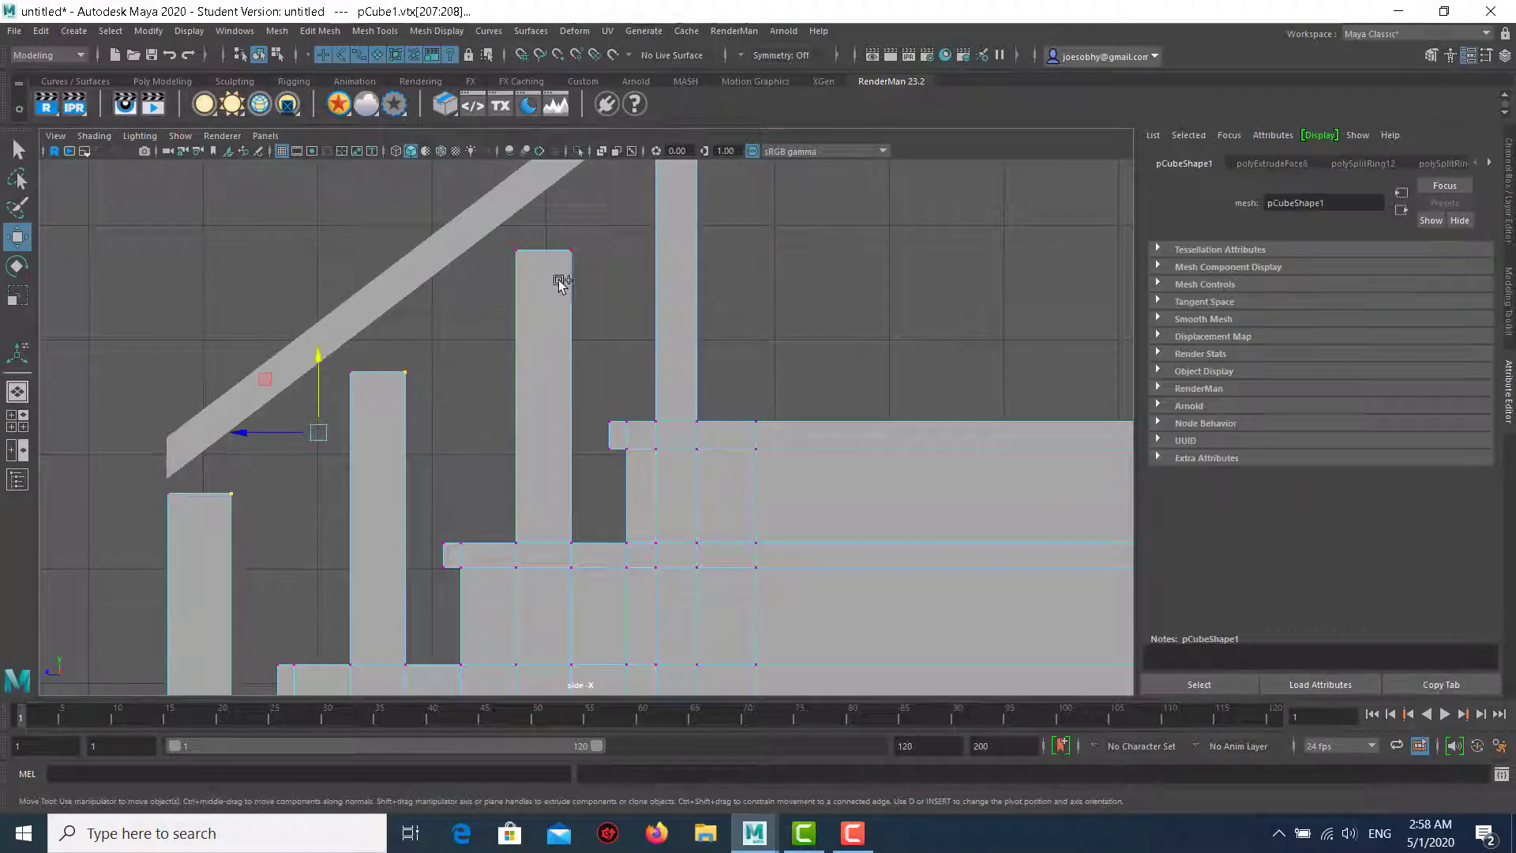
scroll(650, 382, up, 2)
shift+click(650, 382)
scroll(525, 312, up, 2)
mouse_move(523, 312)
mouse_down()
mouse_move(527, 273)
mouse_move(523, 286)
mouse_up()
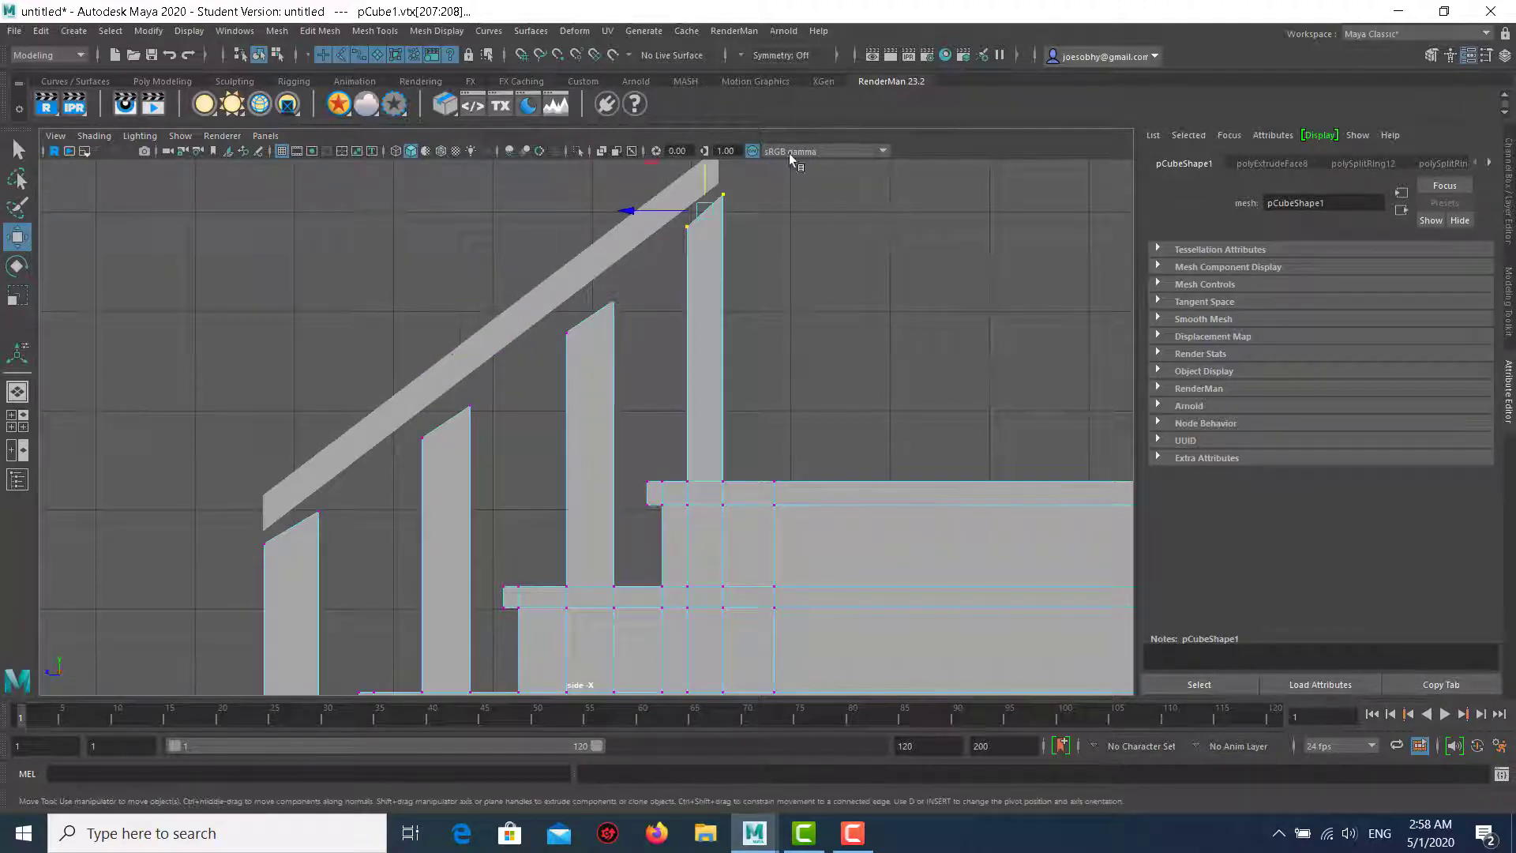
Lower the rail beam slightly, raise the second post's top to meet it, and hide the beam.
right_drag(695, 219, 546, 221)
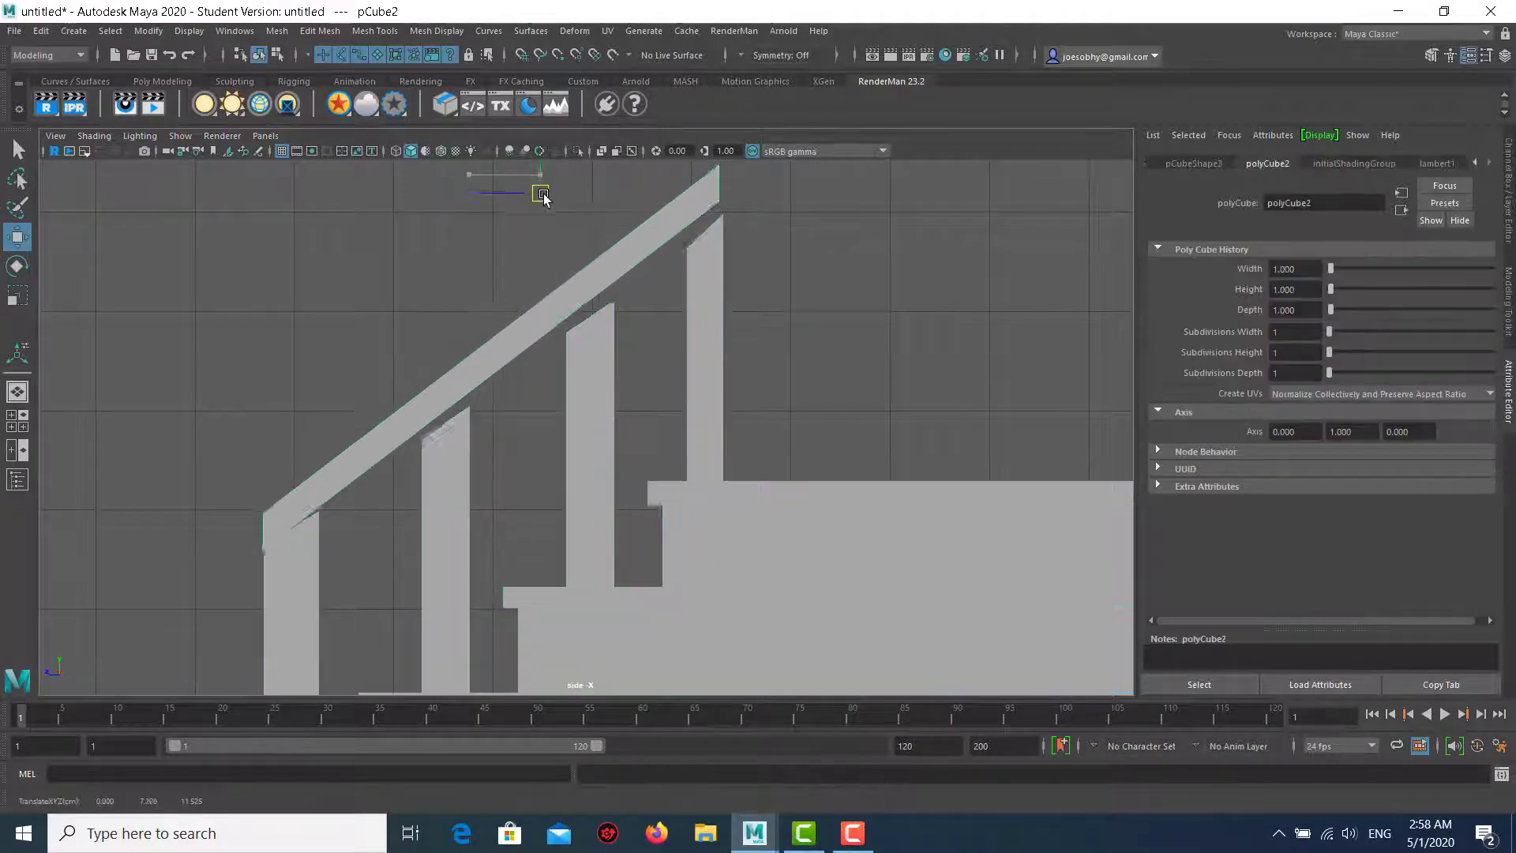
drag(540, 174, 537, 196)
right_drag(635, 247, 636, 247)
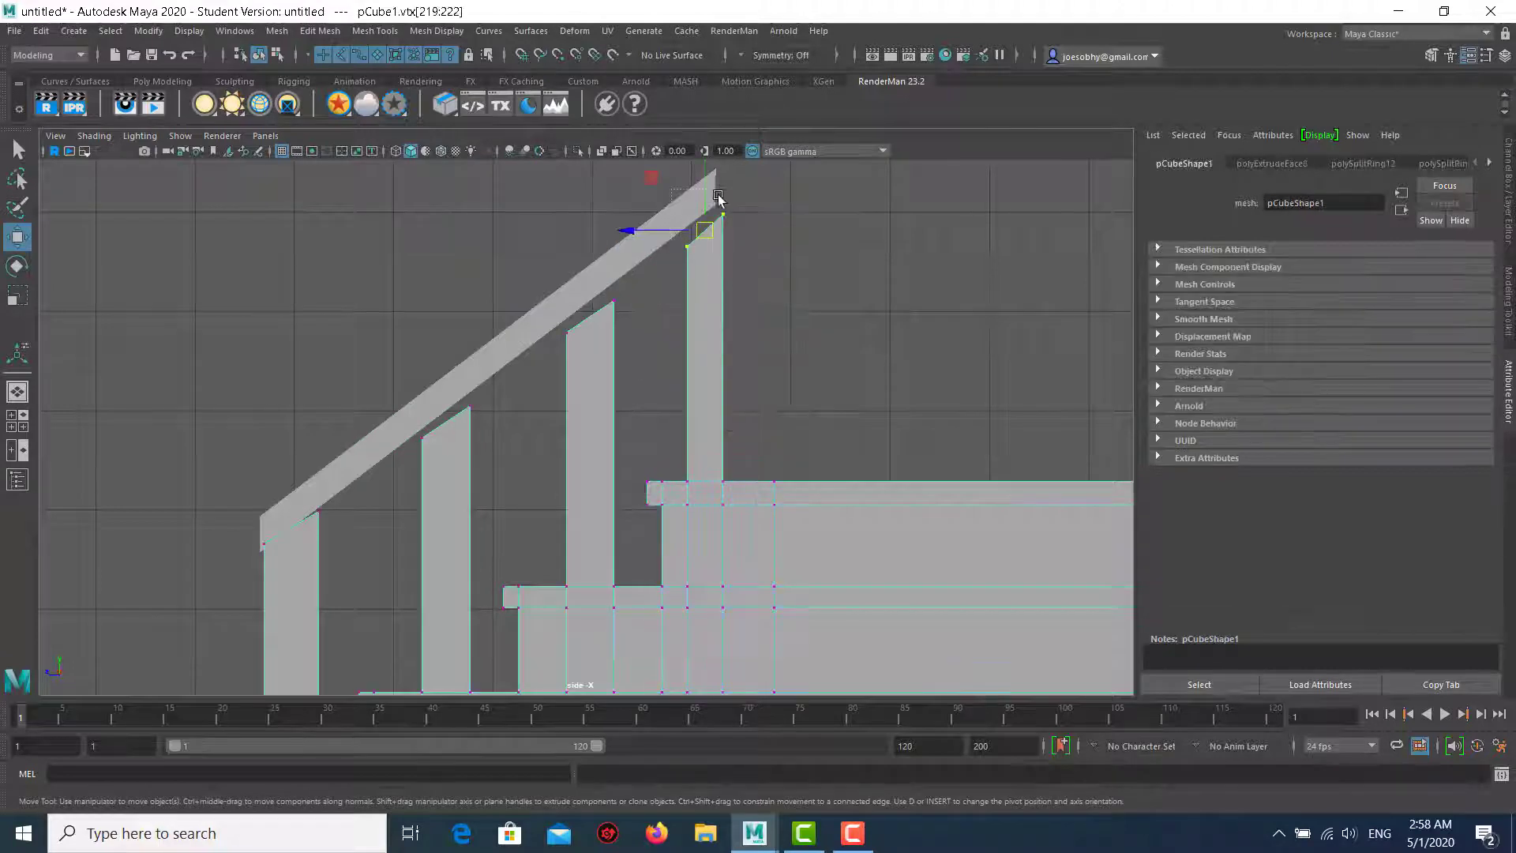
drag(553, 332, 623, 281)
mouse_move(407, 450)
mouse_down()
mouse_move(486, 390)
mouse_move(447, 336)
mouse_up()
mouse_move(249, 557)
mouse_down()
mouse_move(331, 501)
mouse_move(294, 462)
mouse_move(336, 533)
mouse_up()
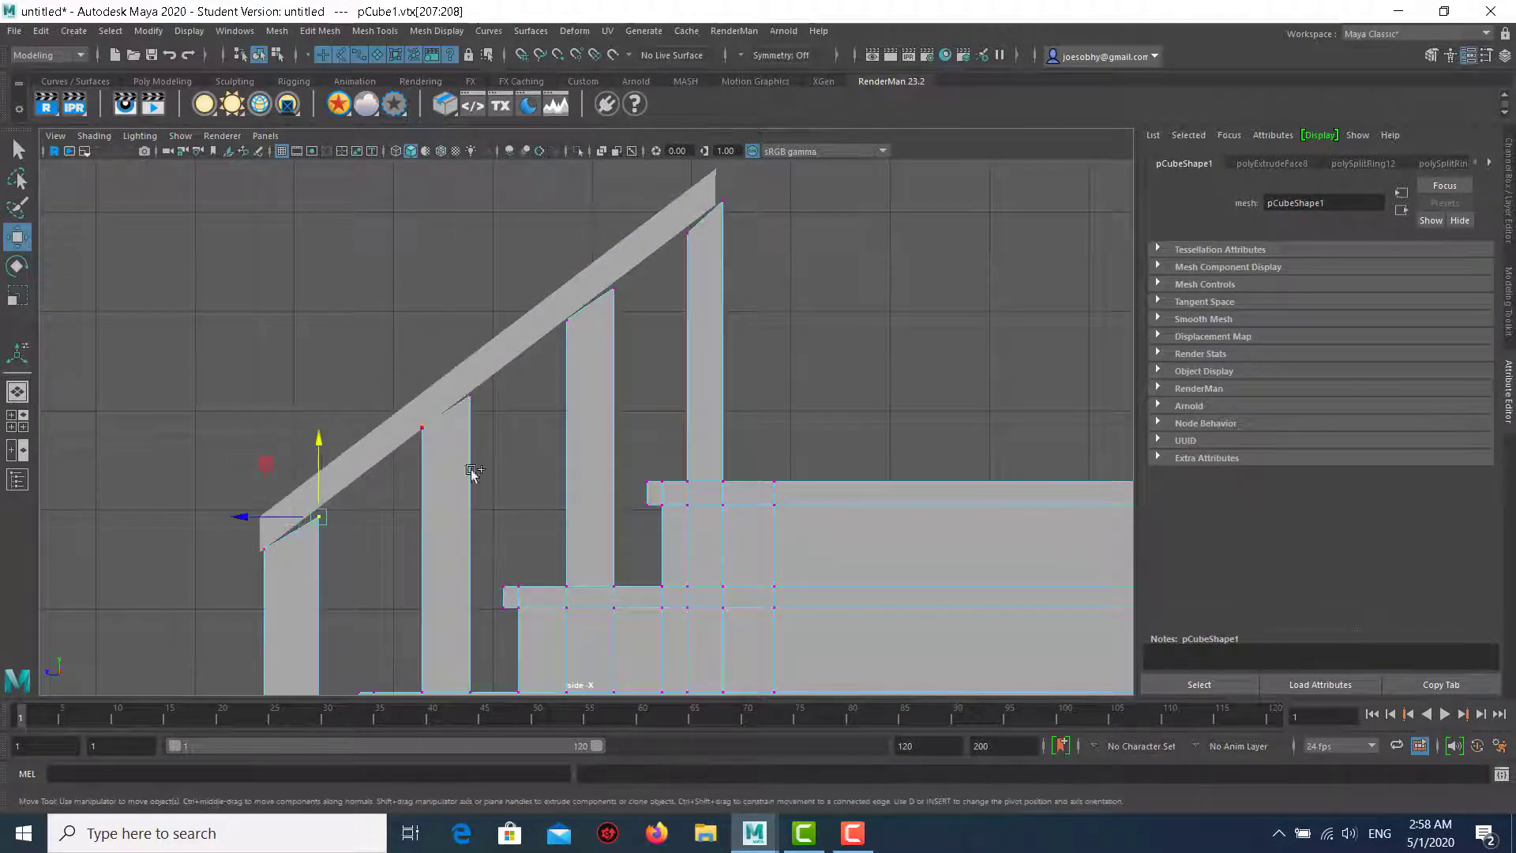
drag(465, 315, 466, 331)
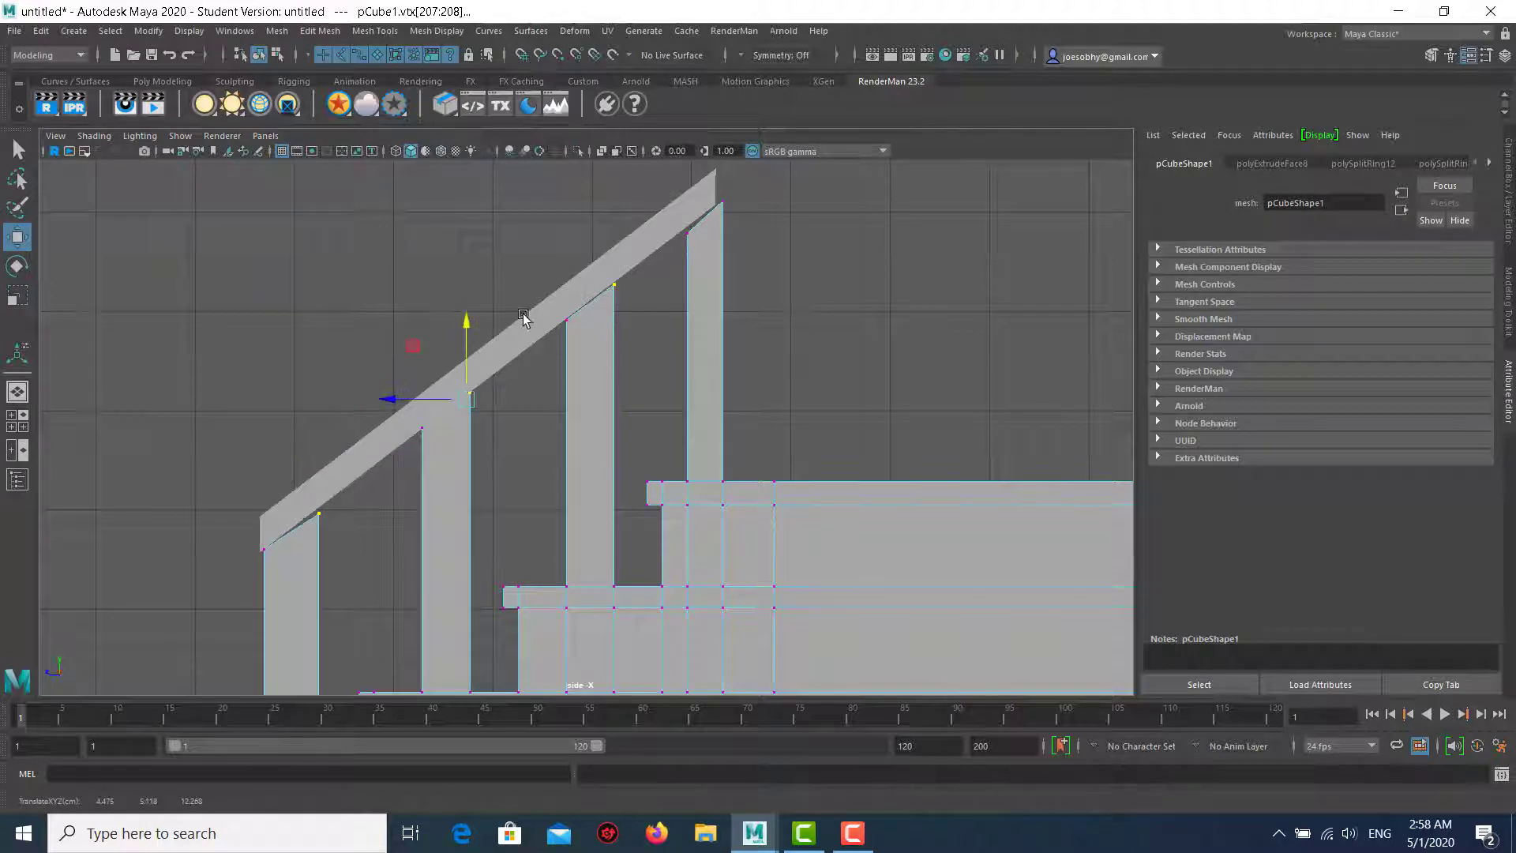
key(space)
key(space)
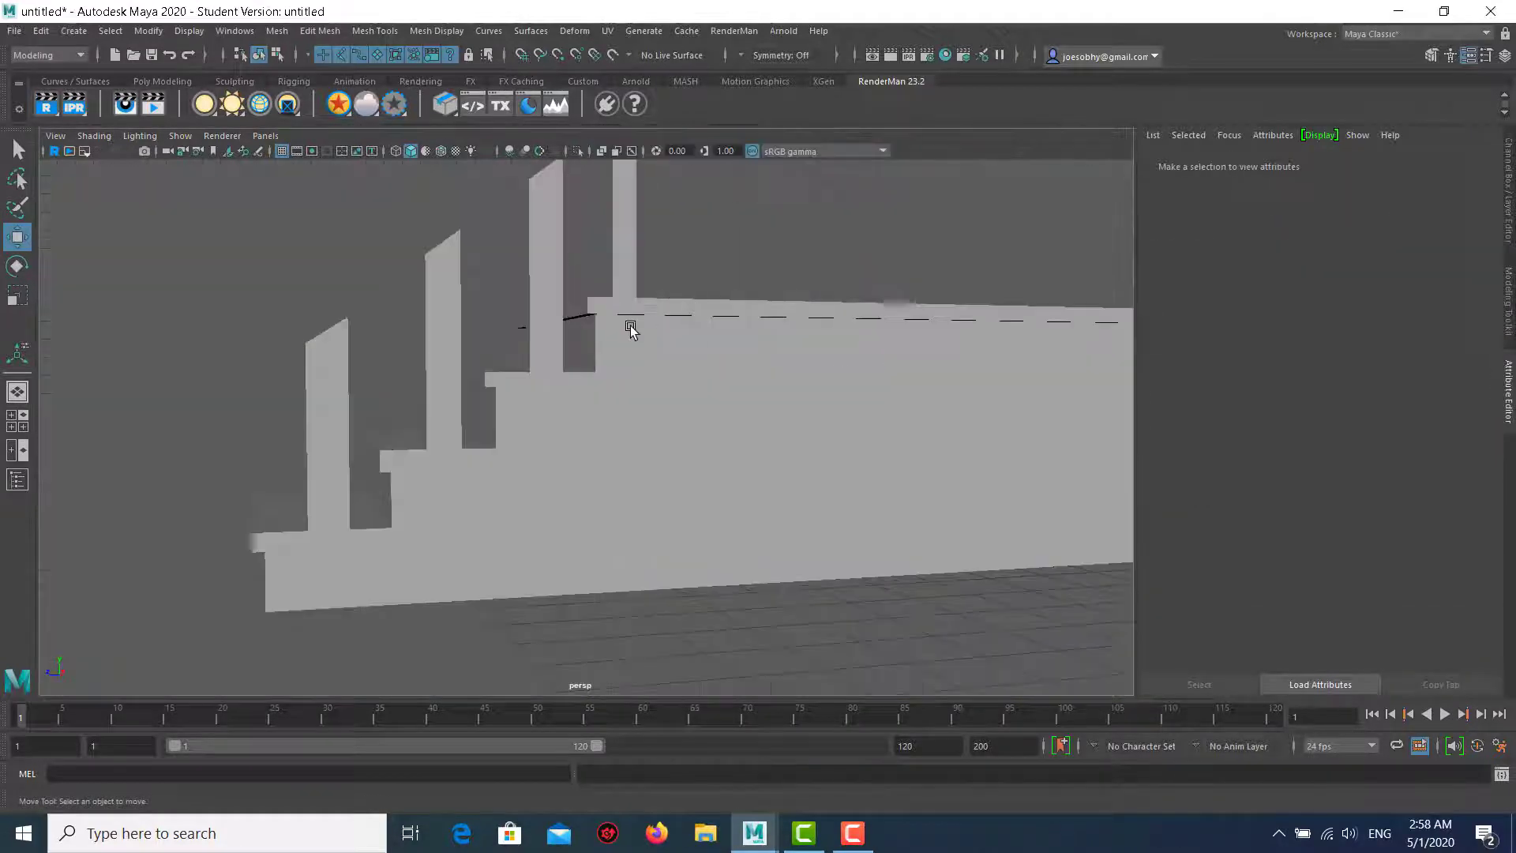
alt+drag(631, 328, 662, 359)
mouse_move(742, 214)
alt+mouse_down()
mouse_move(528, 334)
mouse_move(670, 440)
mouse_move(619, 464)
mouse_move(450, 437)
mouse_move(348, 504)
mouse_move(483, 367)
mouse_move(577, 337)
alt+mouse_up()
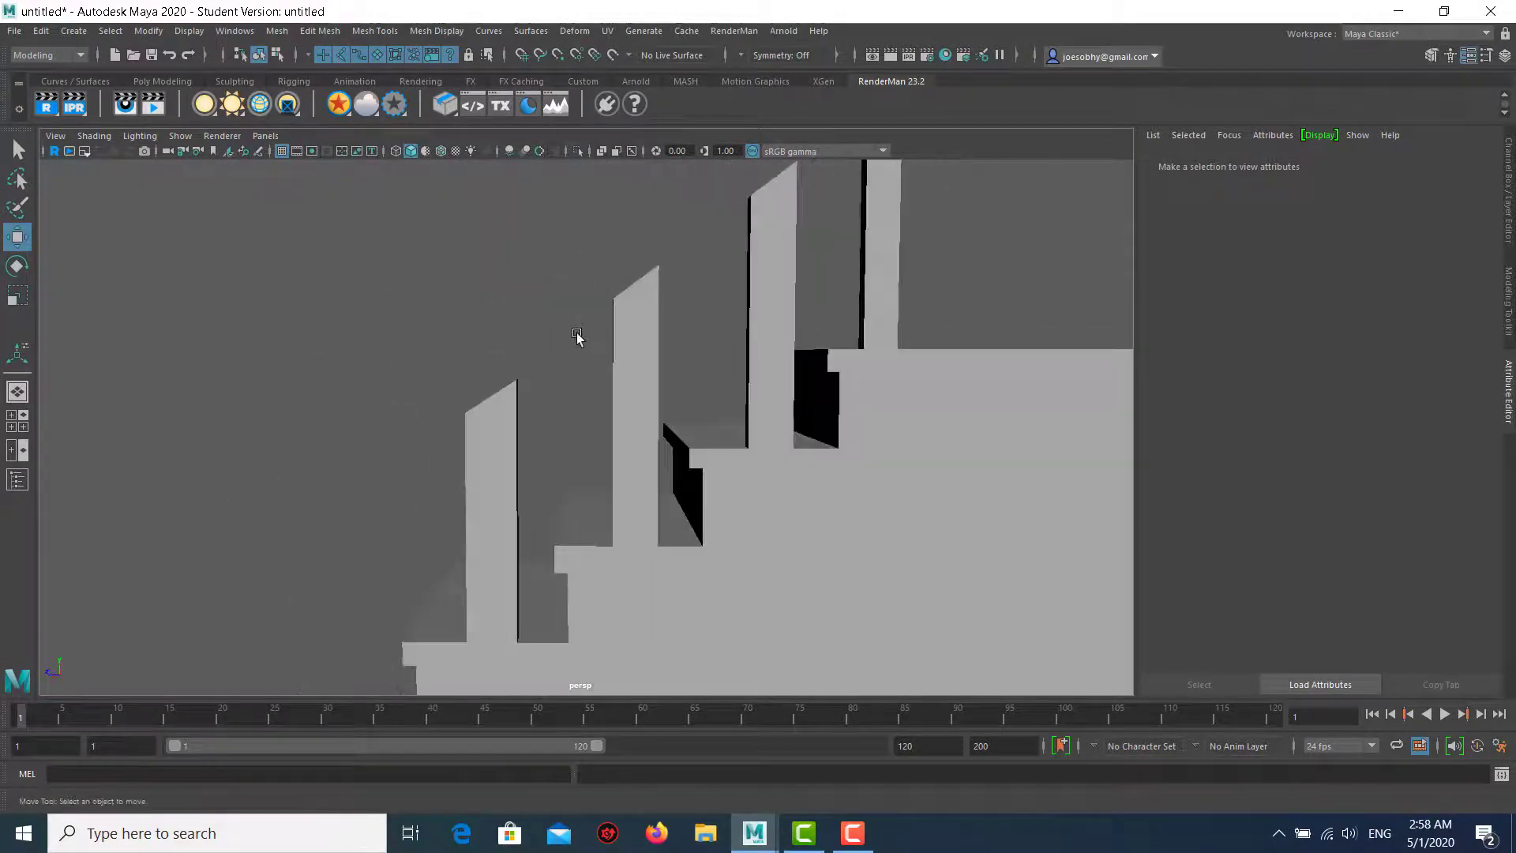
click(652, 306)
right_click(627, 301)
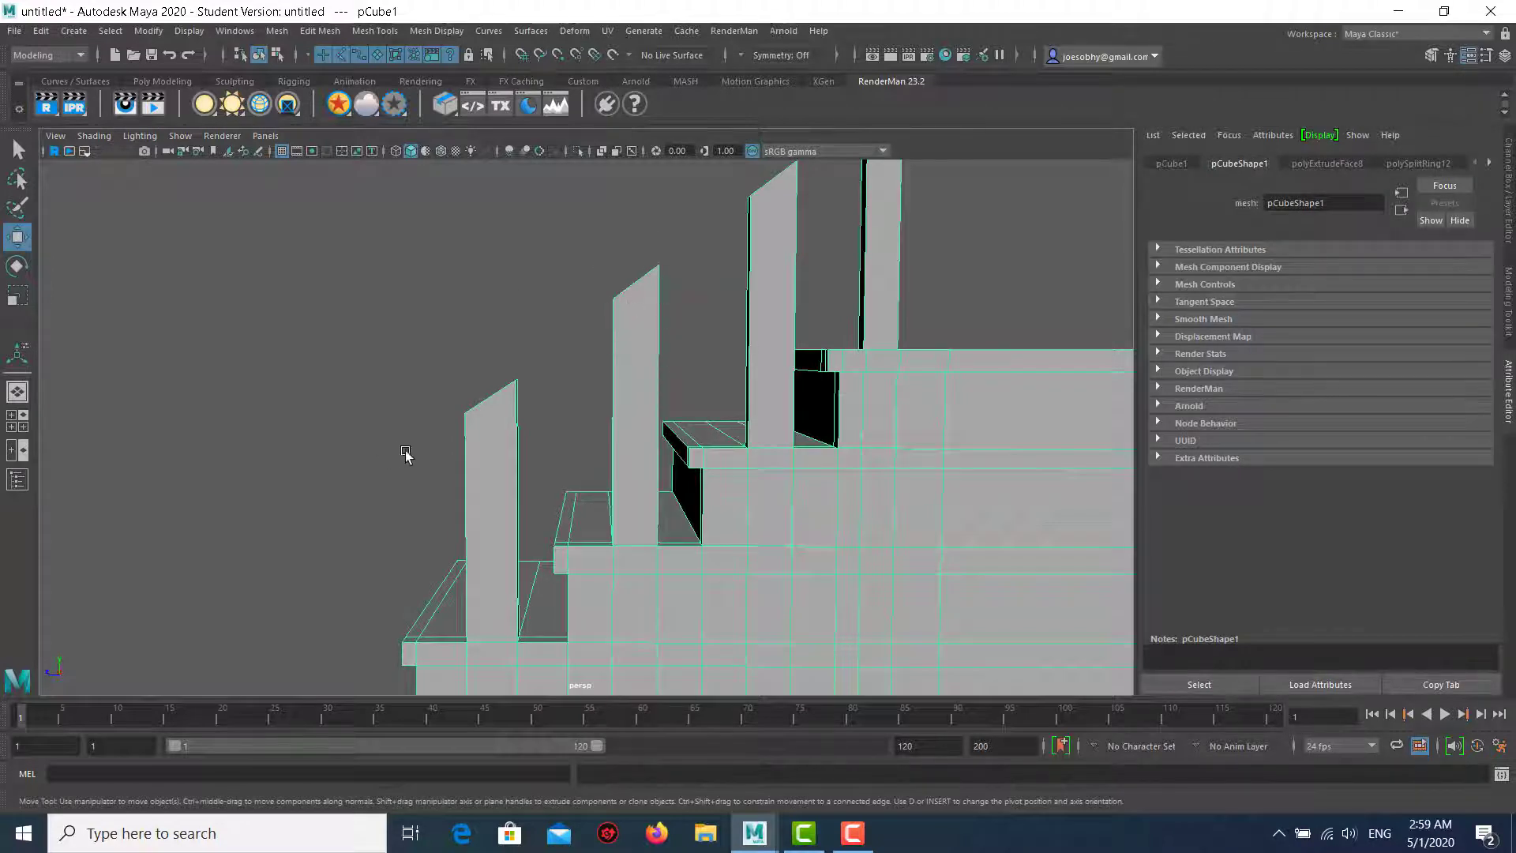
click(603, 247)
key(space)
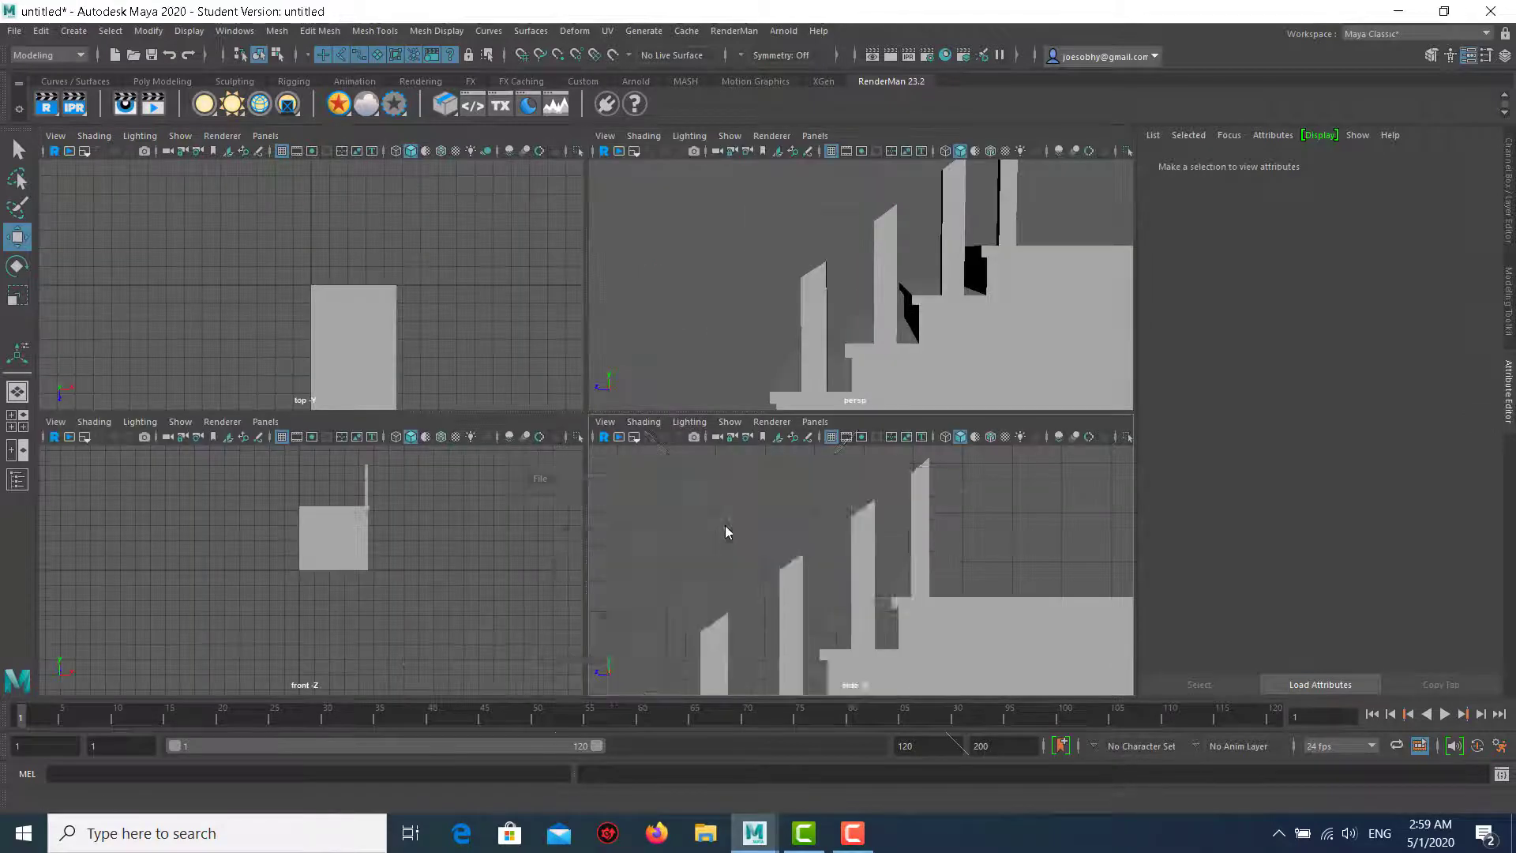
key(space)
scroll(525, 323, down, 3)
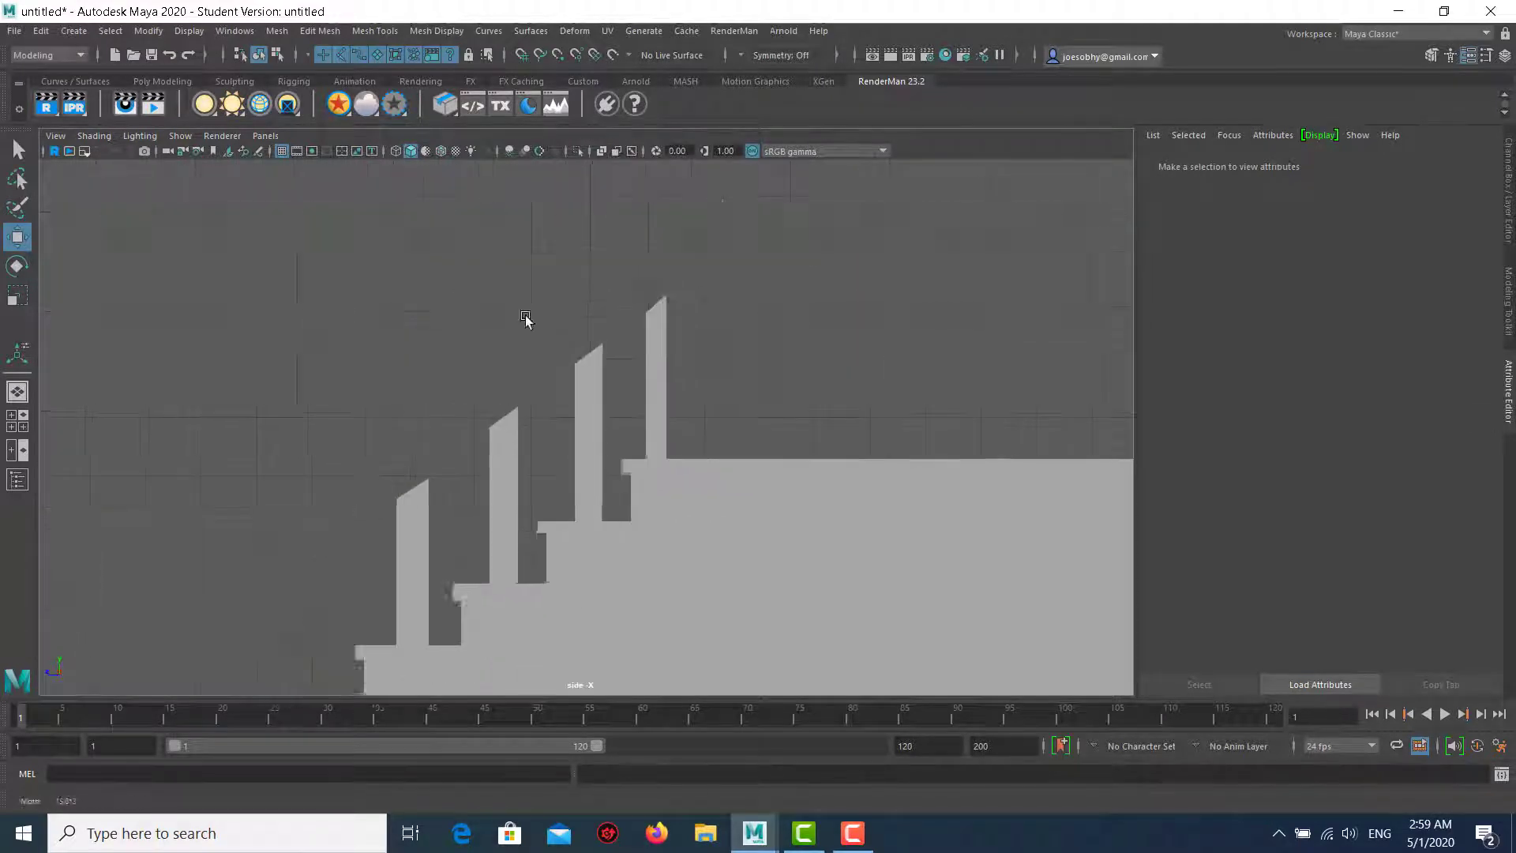
drag(499, 384, 766, 365)
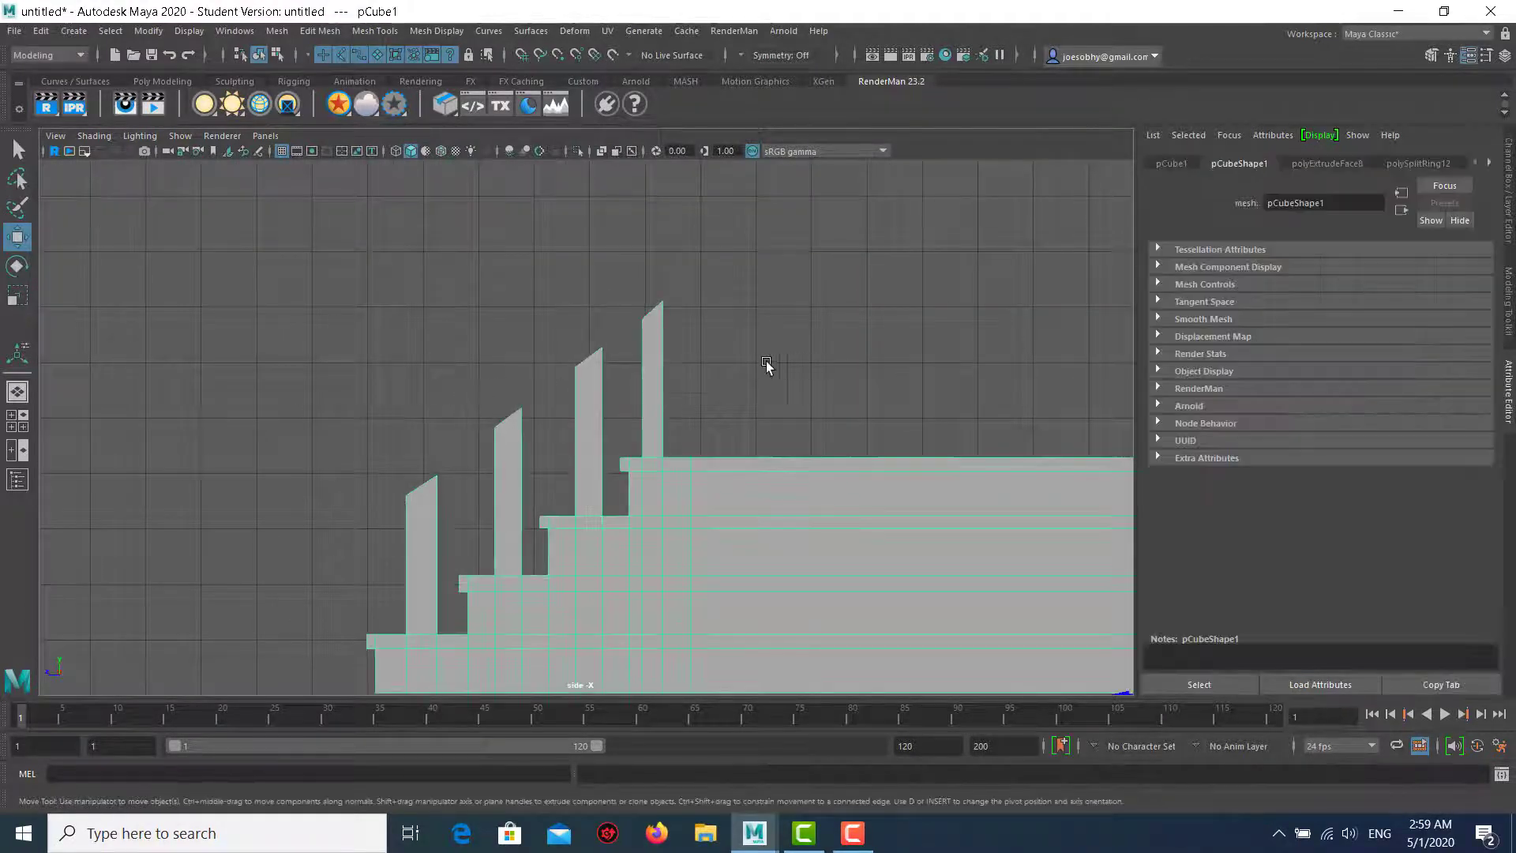
Shift the vertex column under the tallest post slightly along X, then reselect the stair mesh.
right_click(649, 338)
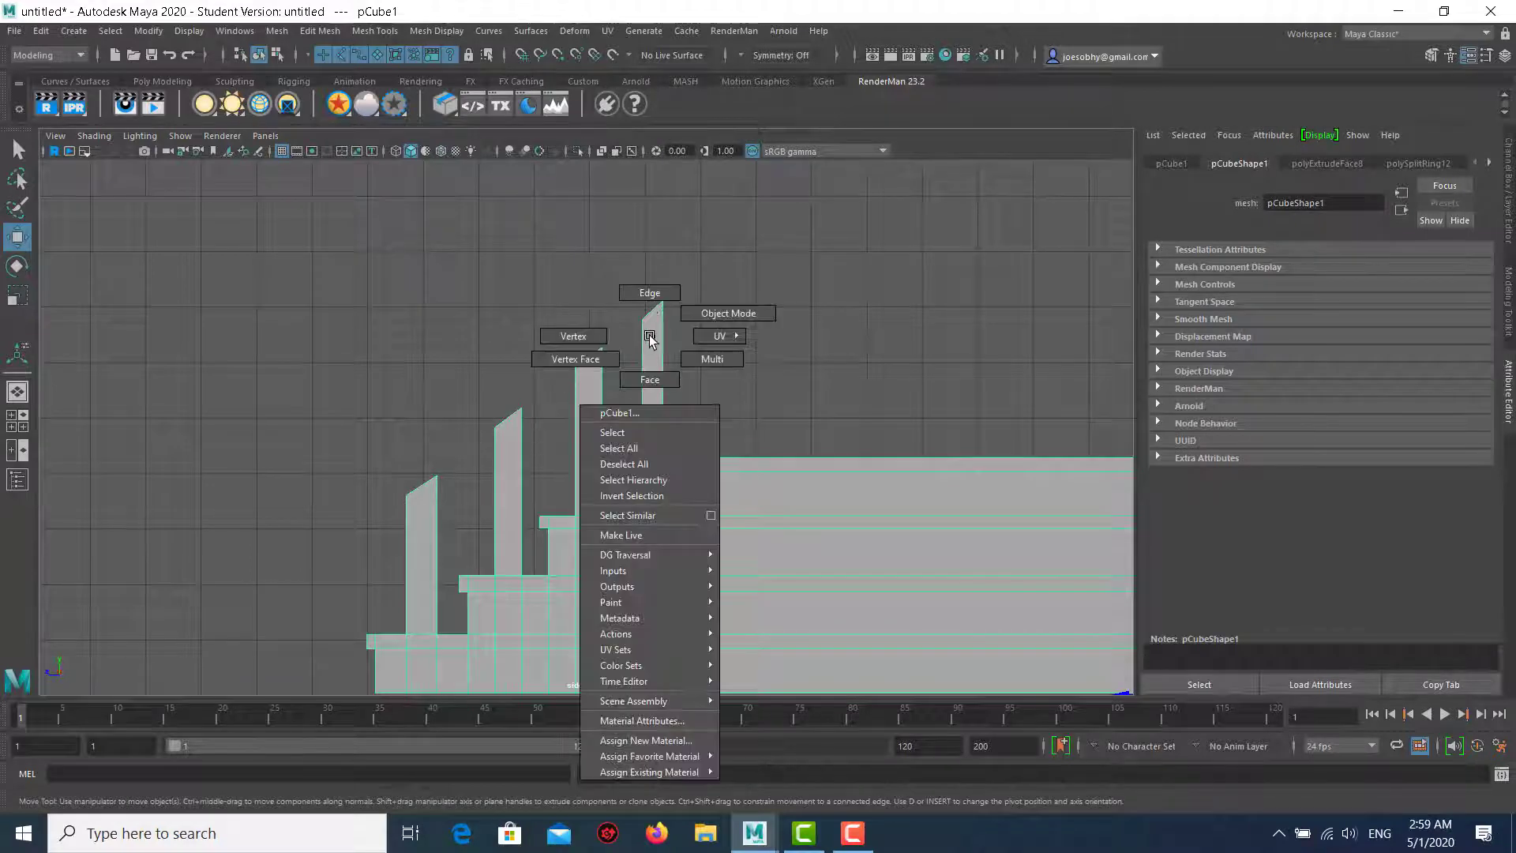
click(573, 333)
drag(654, 272, 674, 771)
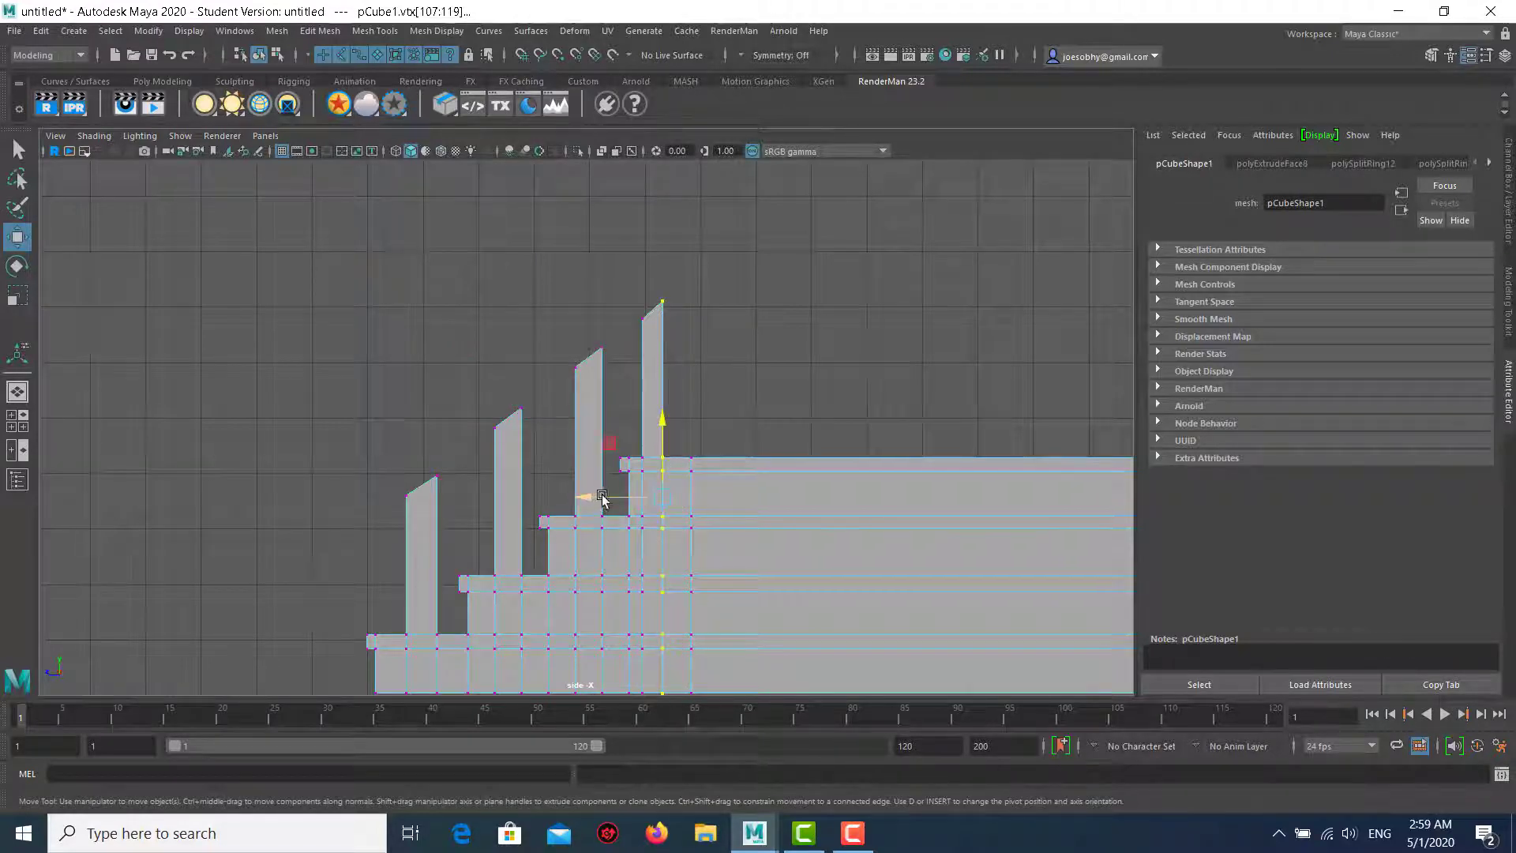
drag(602, 498, 606, 498)
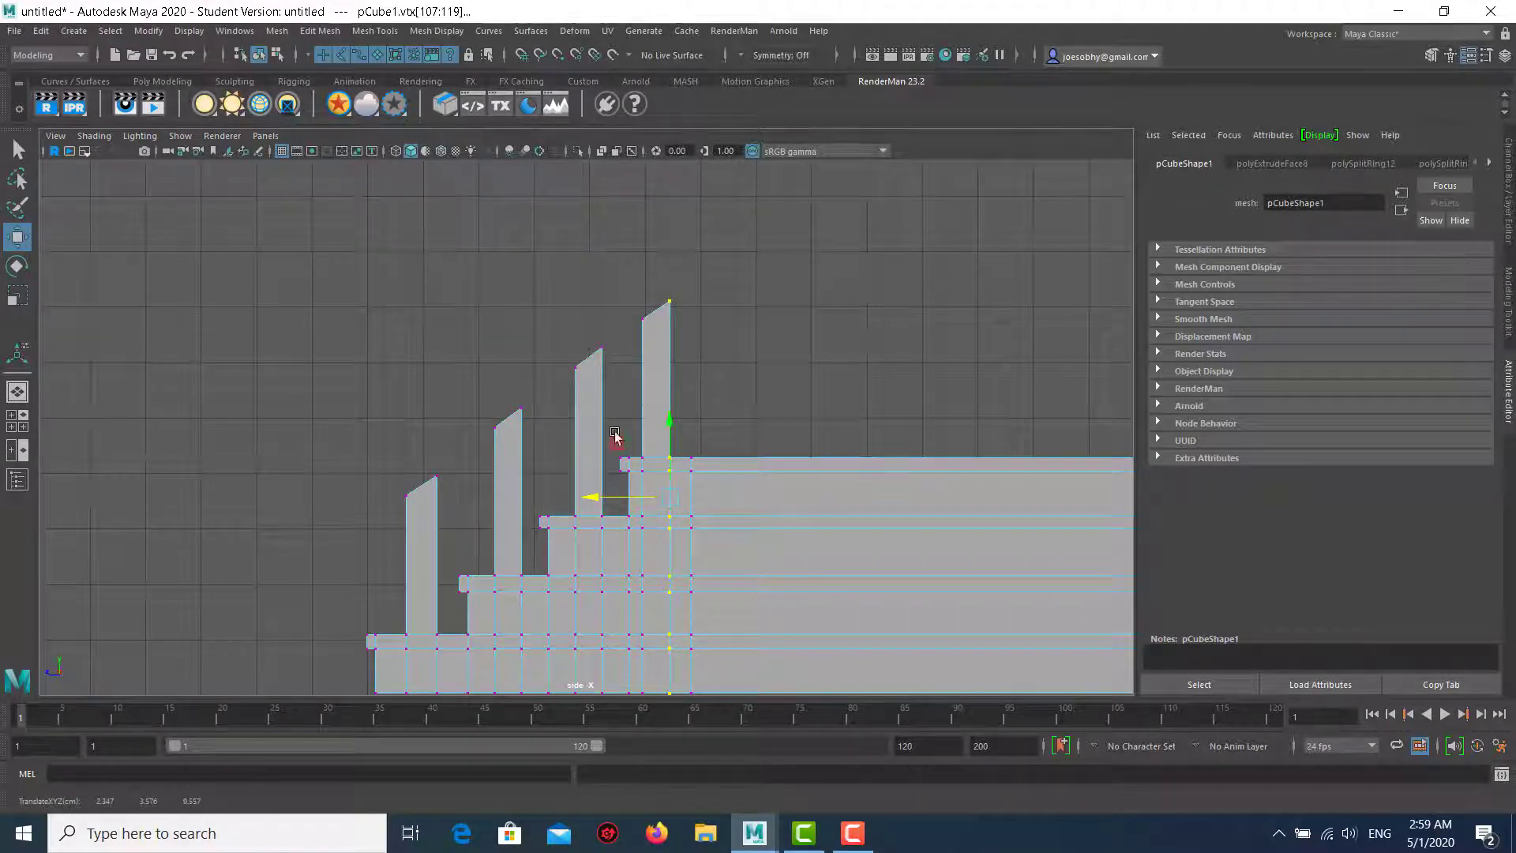
right_drag(660, 348, 734, 320)
scroll(567, 414, up, 1)
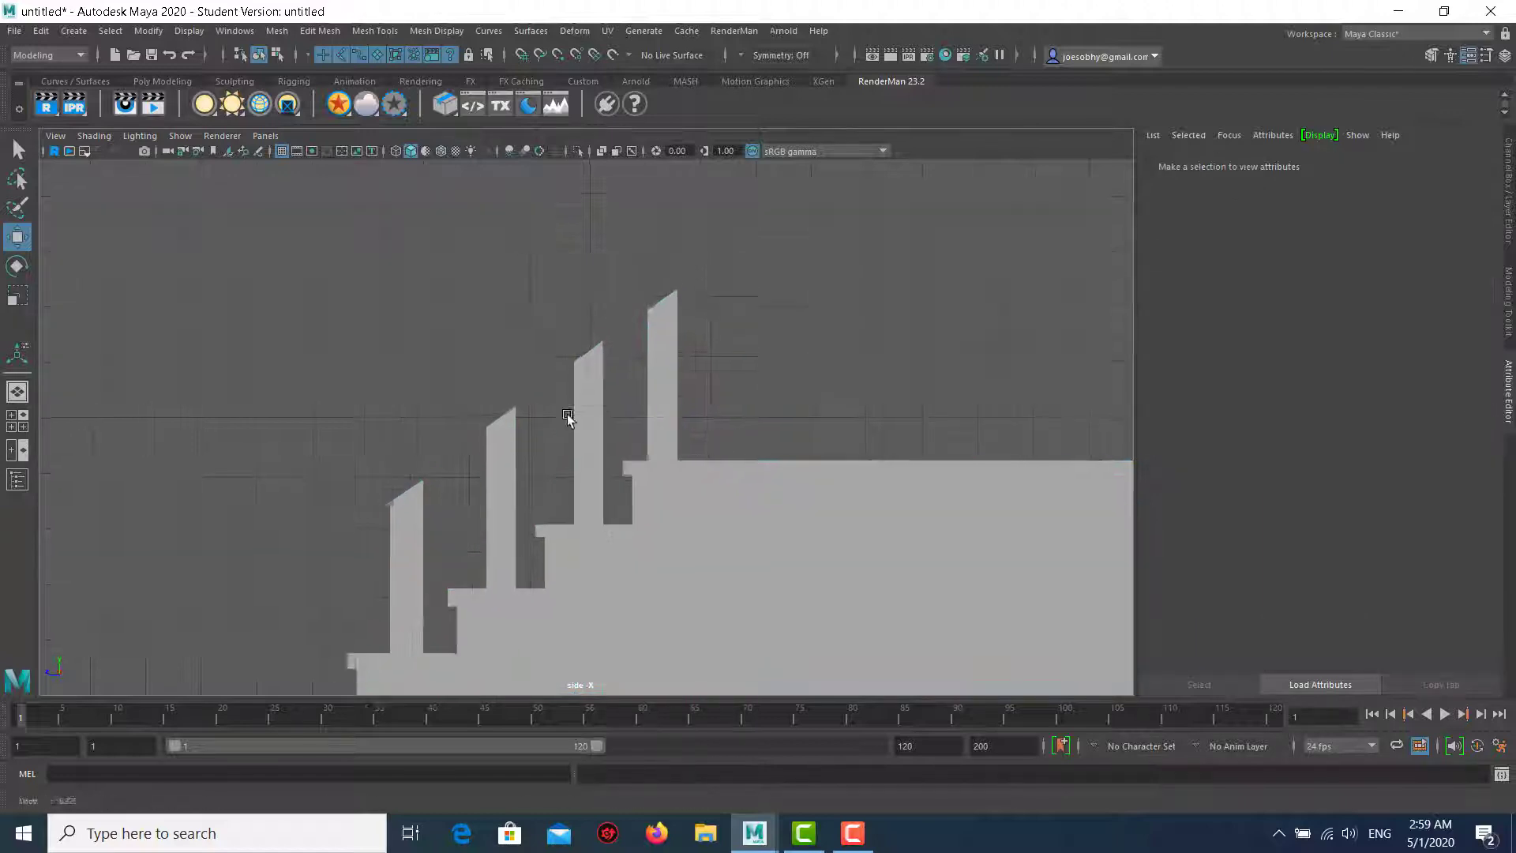
scroll(628, 353, up, 1)
click(599, 364)
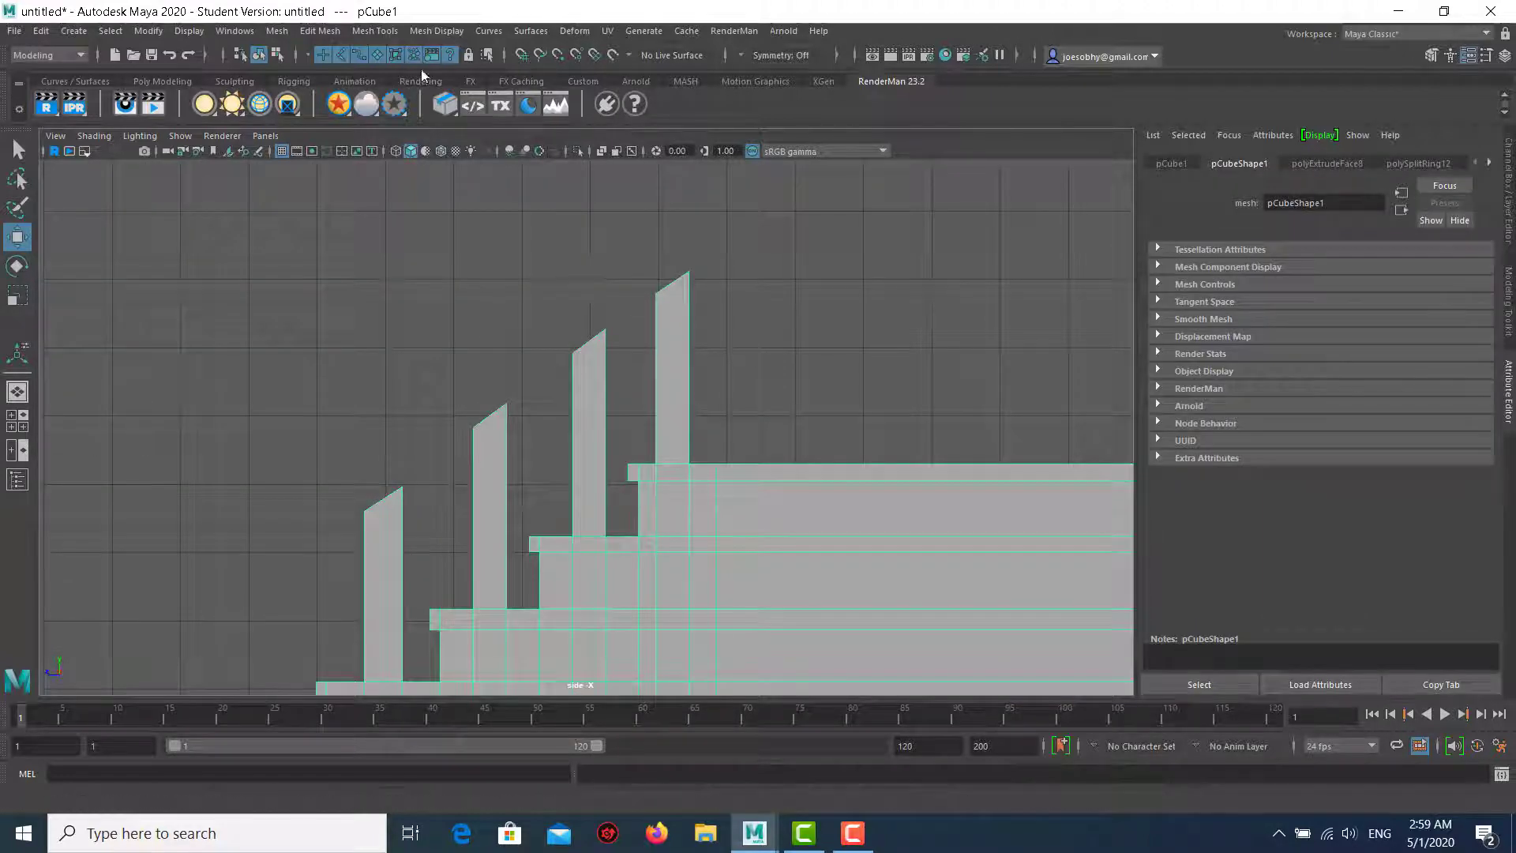
Slice one diagonal Multi-Cut line through all four posts and maximize the perspective view.
click(370, 32)
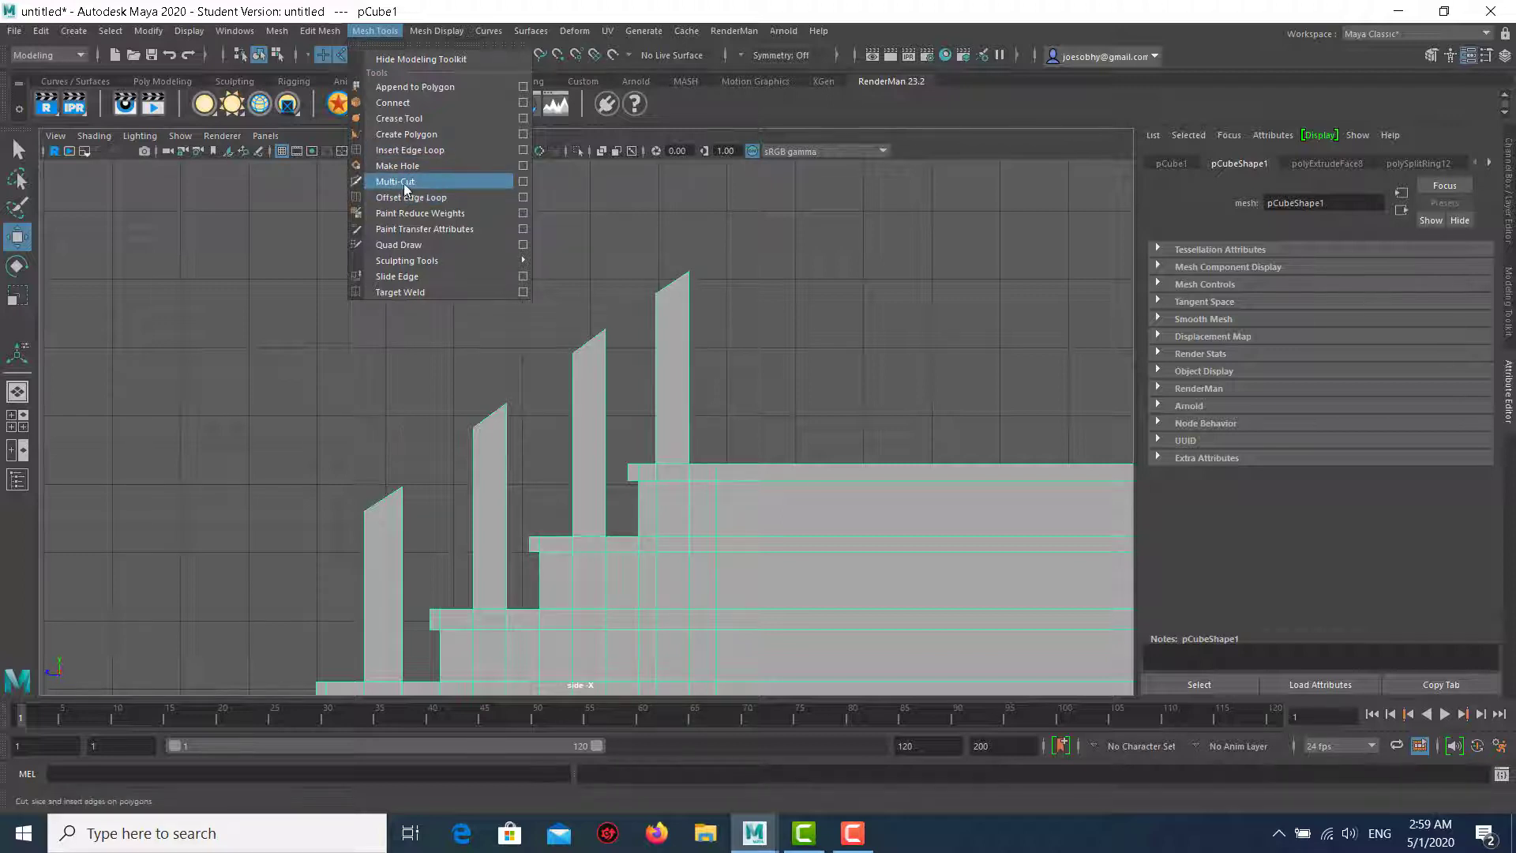
click(441, 181)
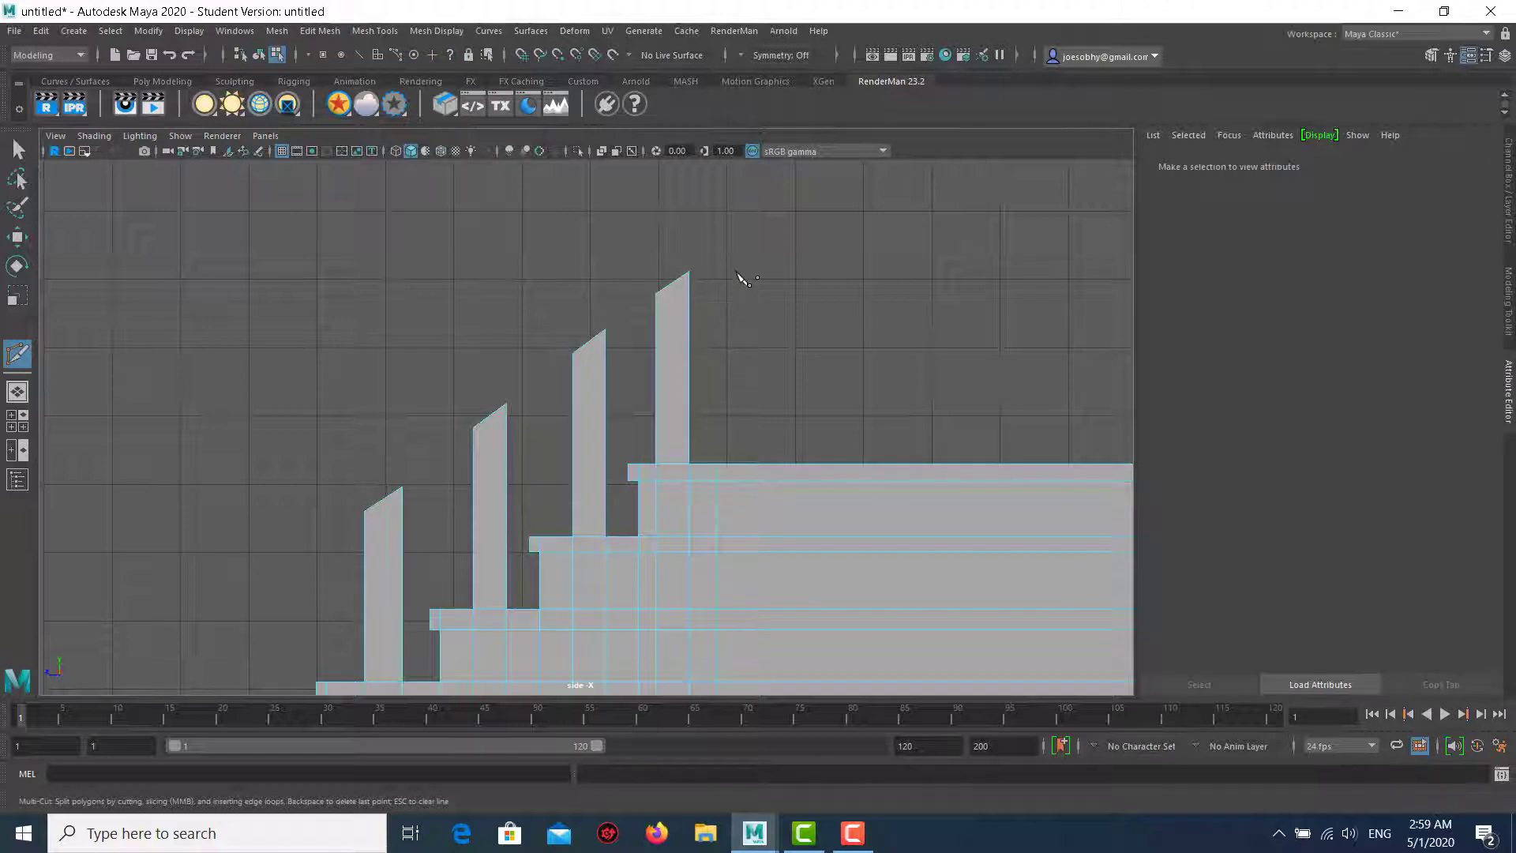
drag(582, 406, 317, 570)
drag(317, 570, 318, 569)
key(space)
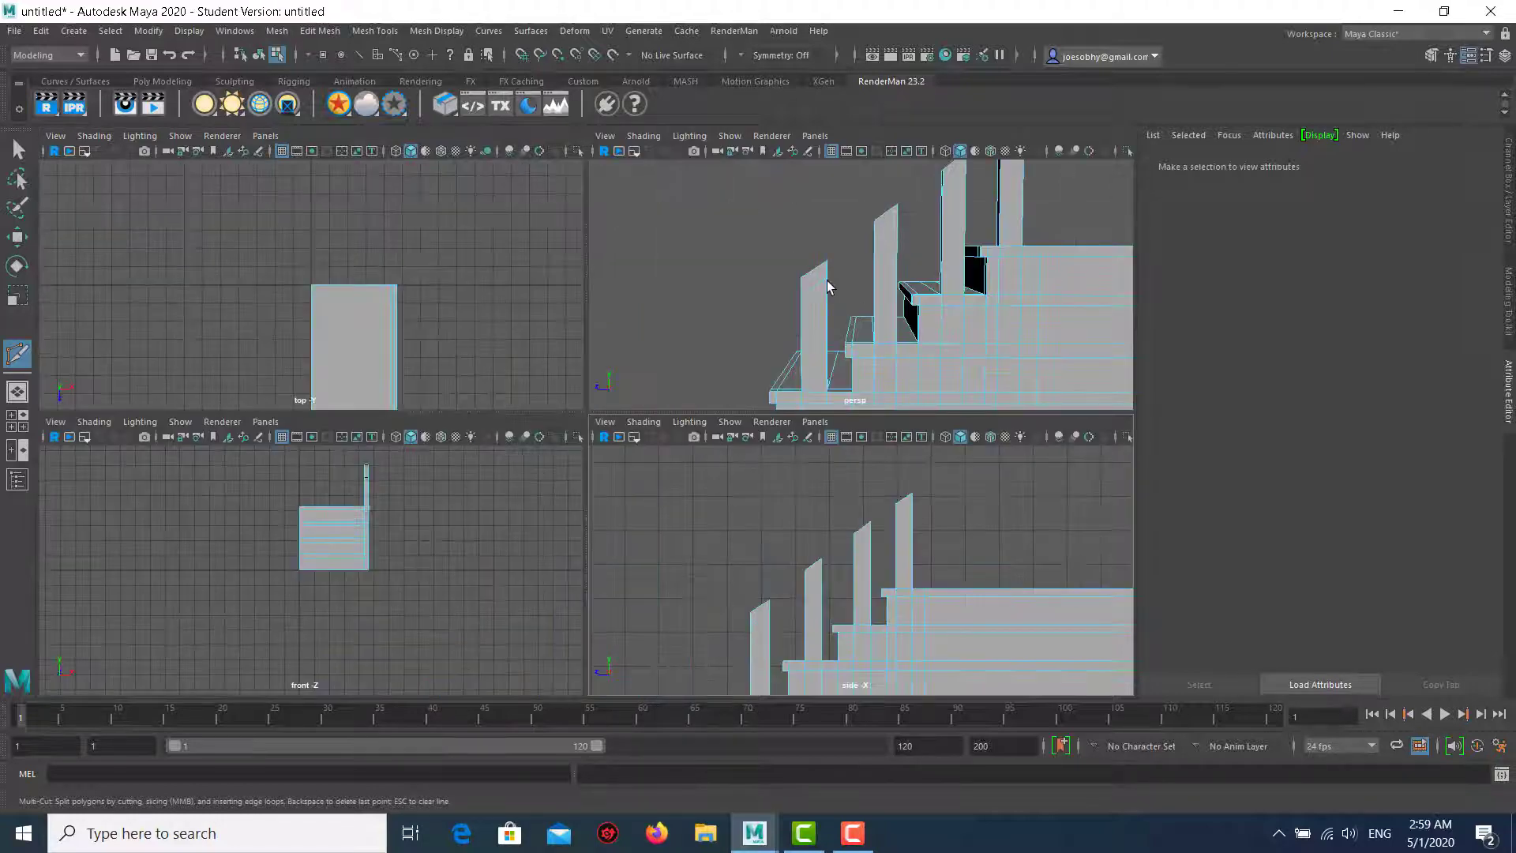
key(space)
alt+drag(616, 377, 429, 311)
Select the first post's top face and a pillar side face, then Bridge them.
key(w)
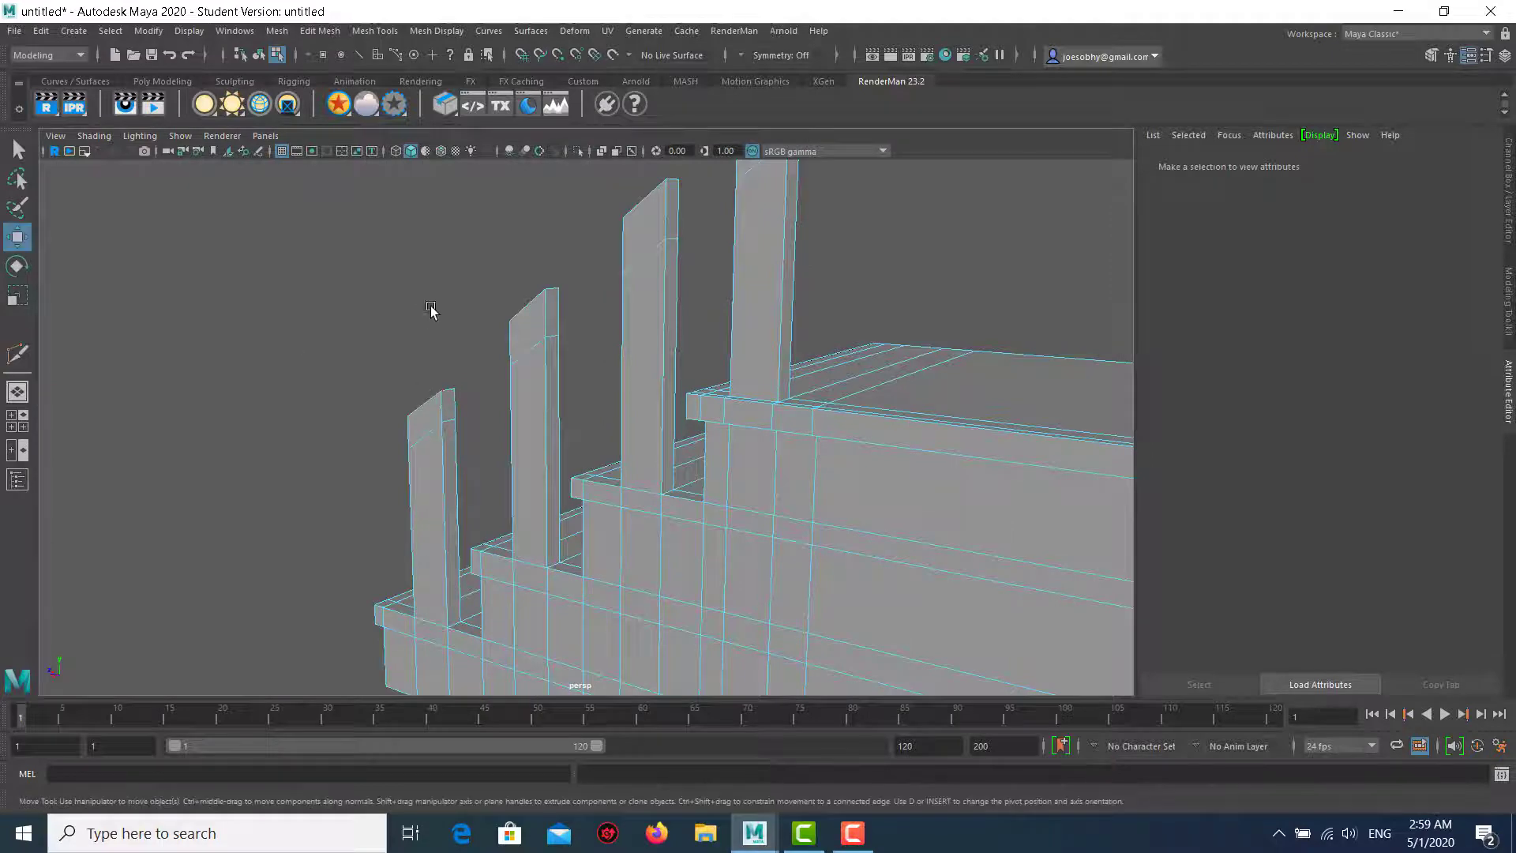
scroll(429, 312, up, 5)
right_drag(307, 375, 310, 394)
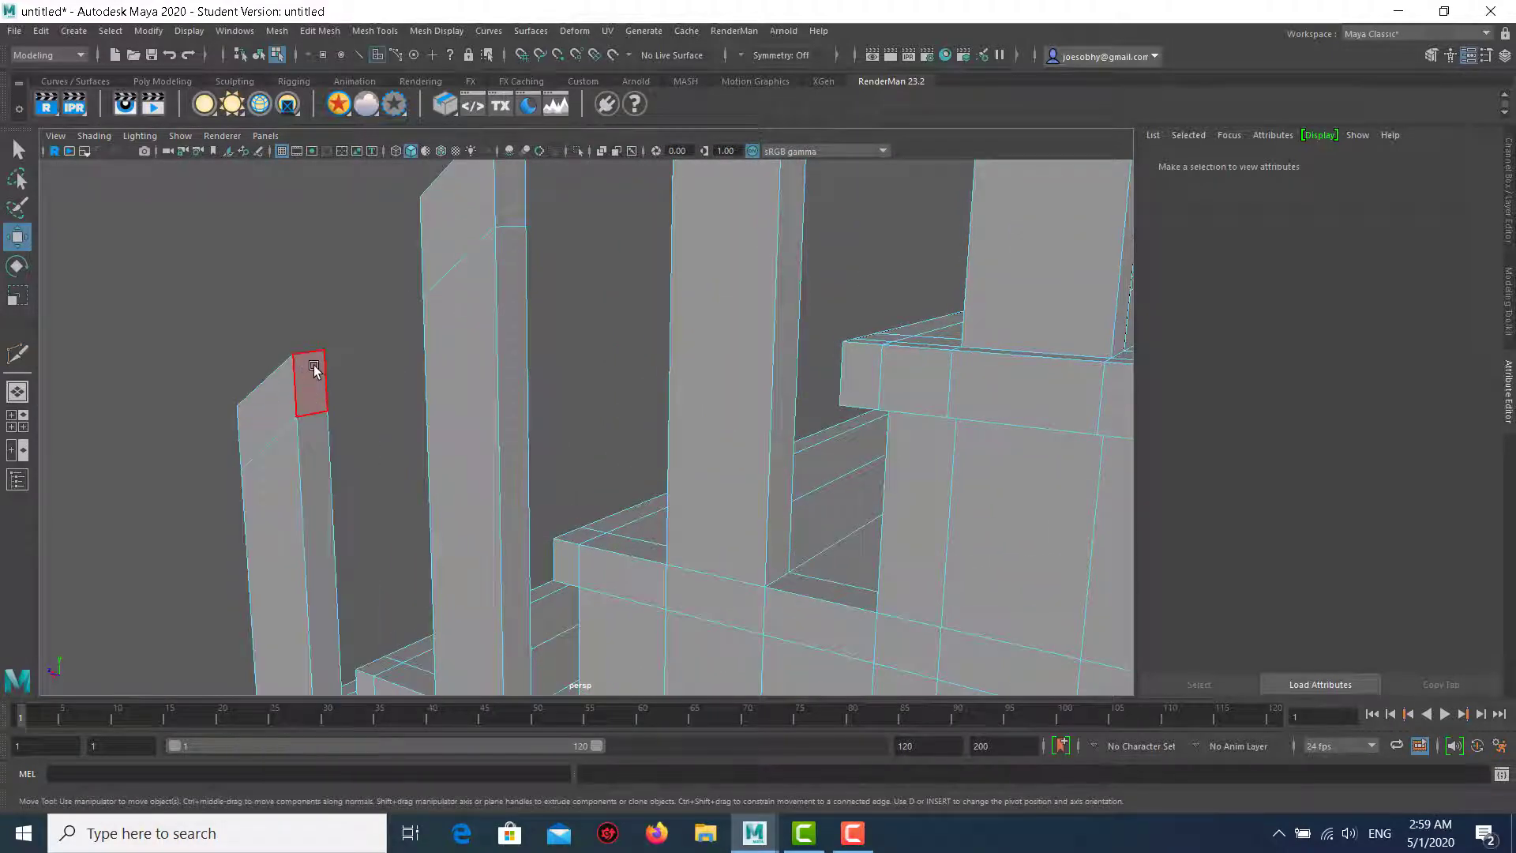
click(307, 375)
mouse_move(307, 375)
alt+mouse_down()
mouse_move(768, 256)
mouse_move(710, 300)
alt+mouse_up()
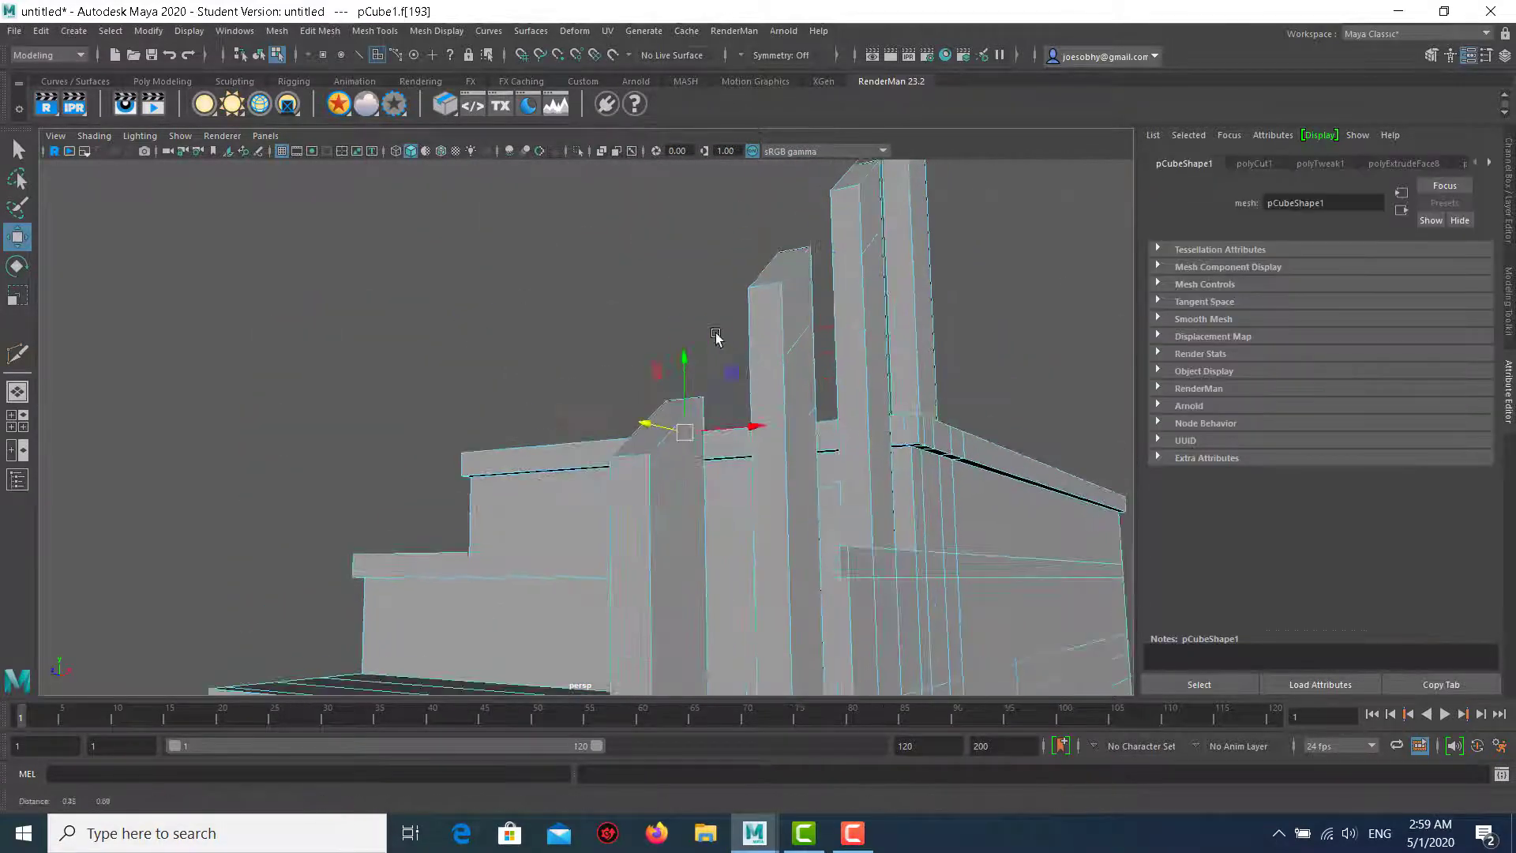
shift+click(762, 328)
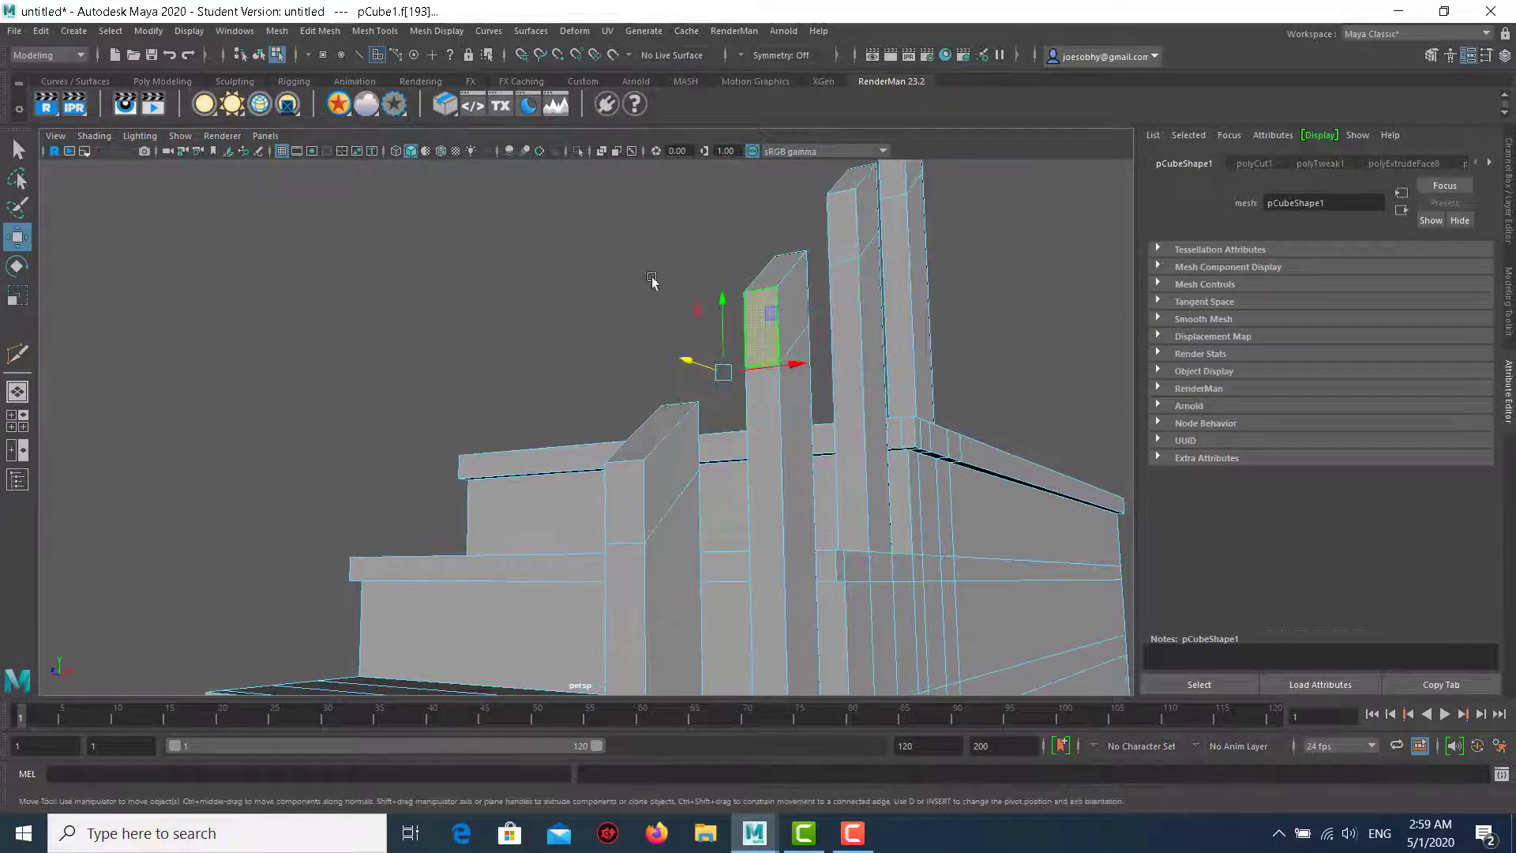
click(378, 35)
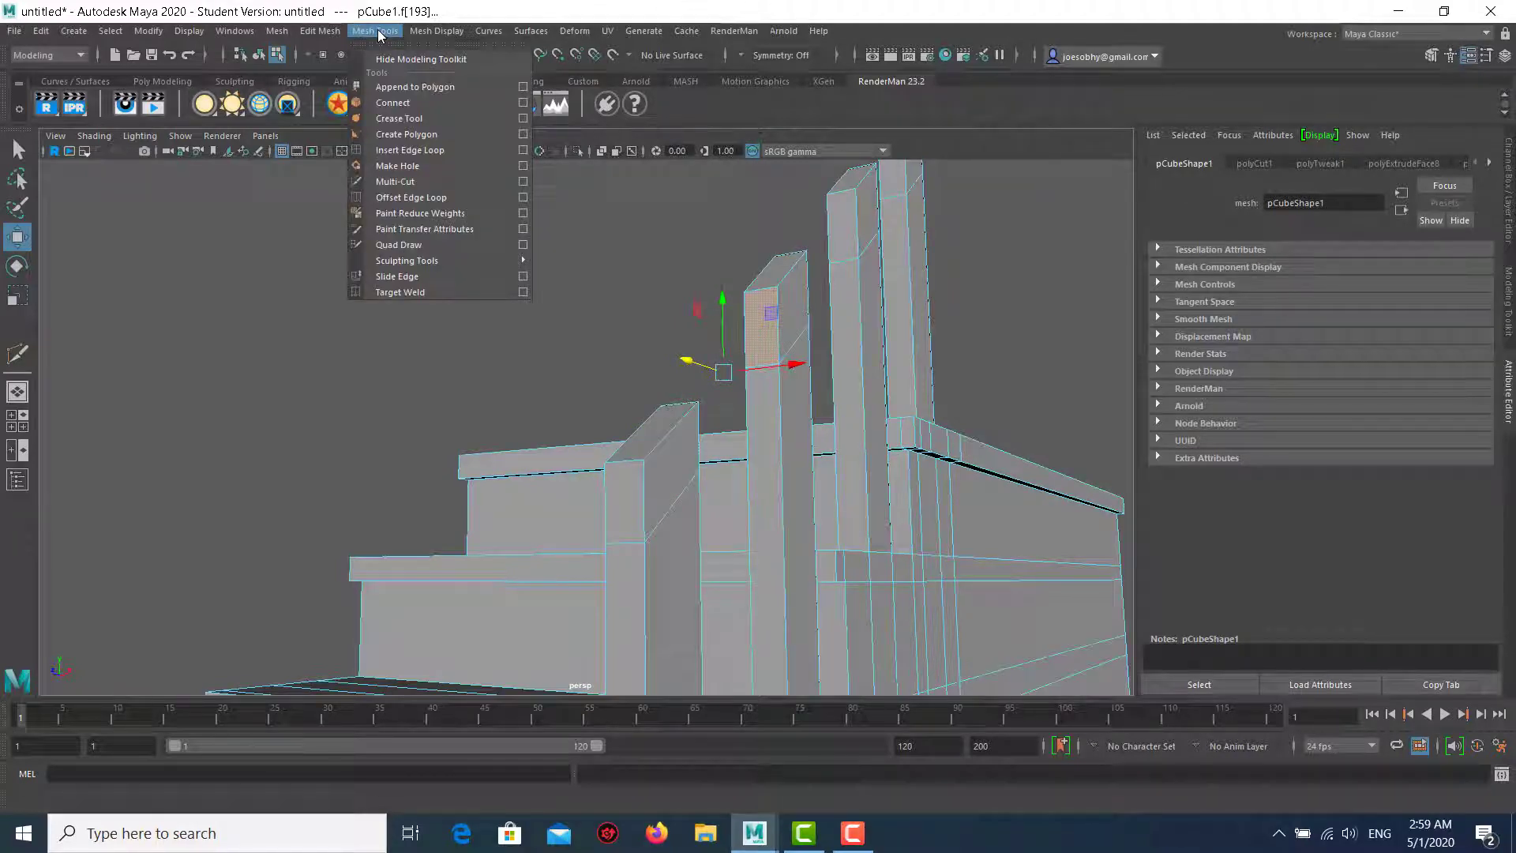
mouse_move(319, 31)
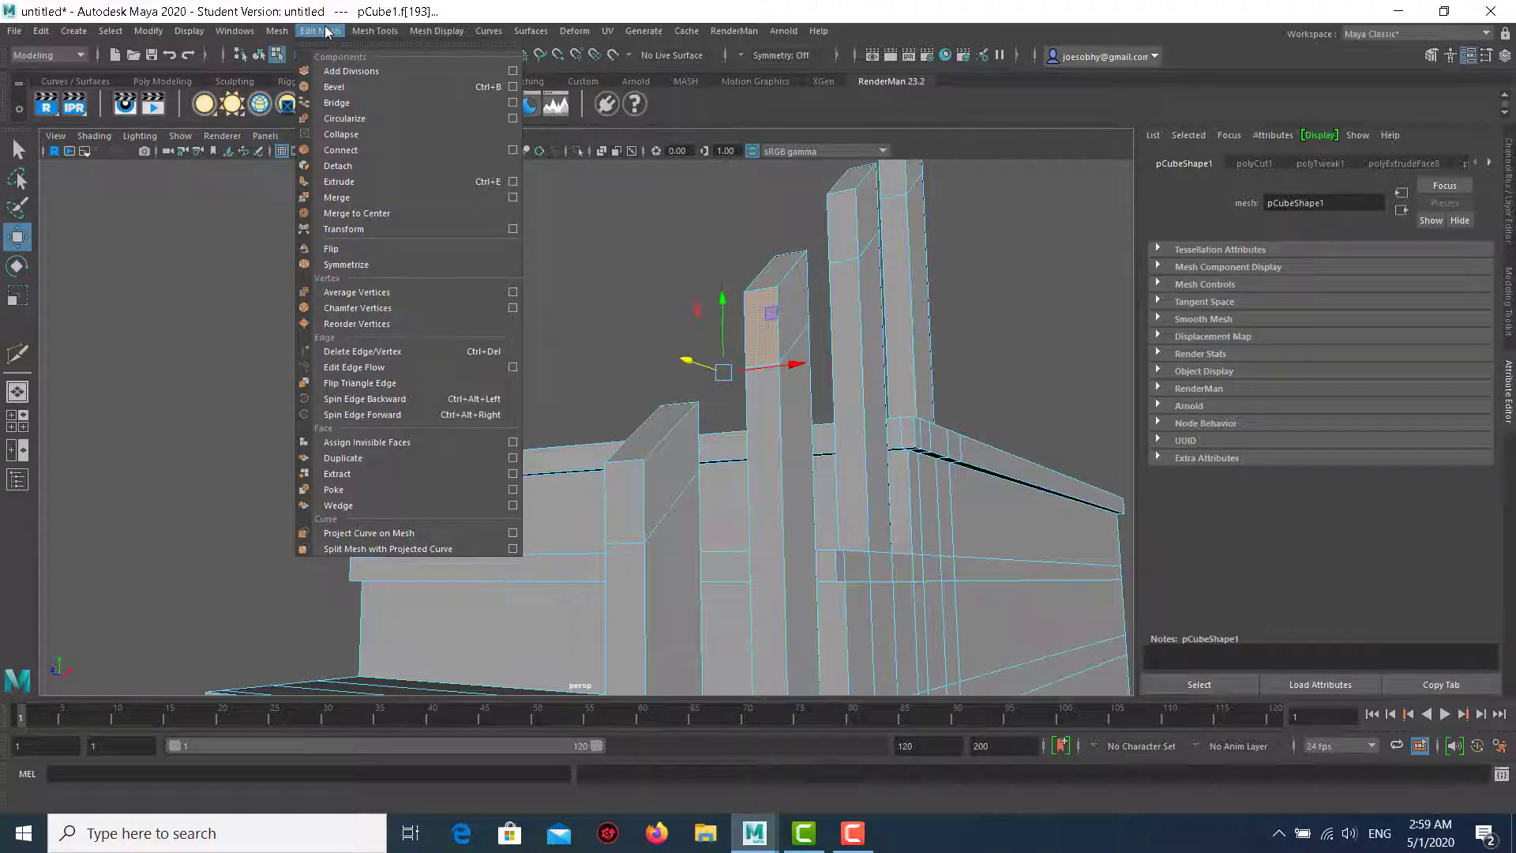
click(336, 103)
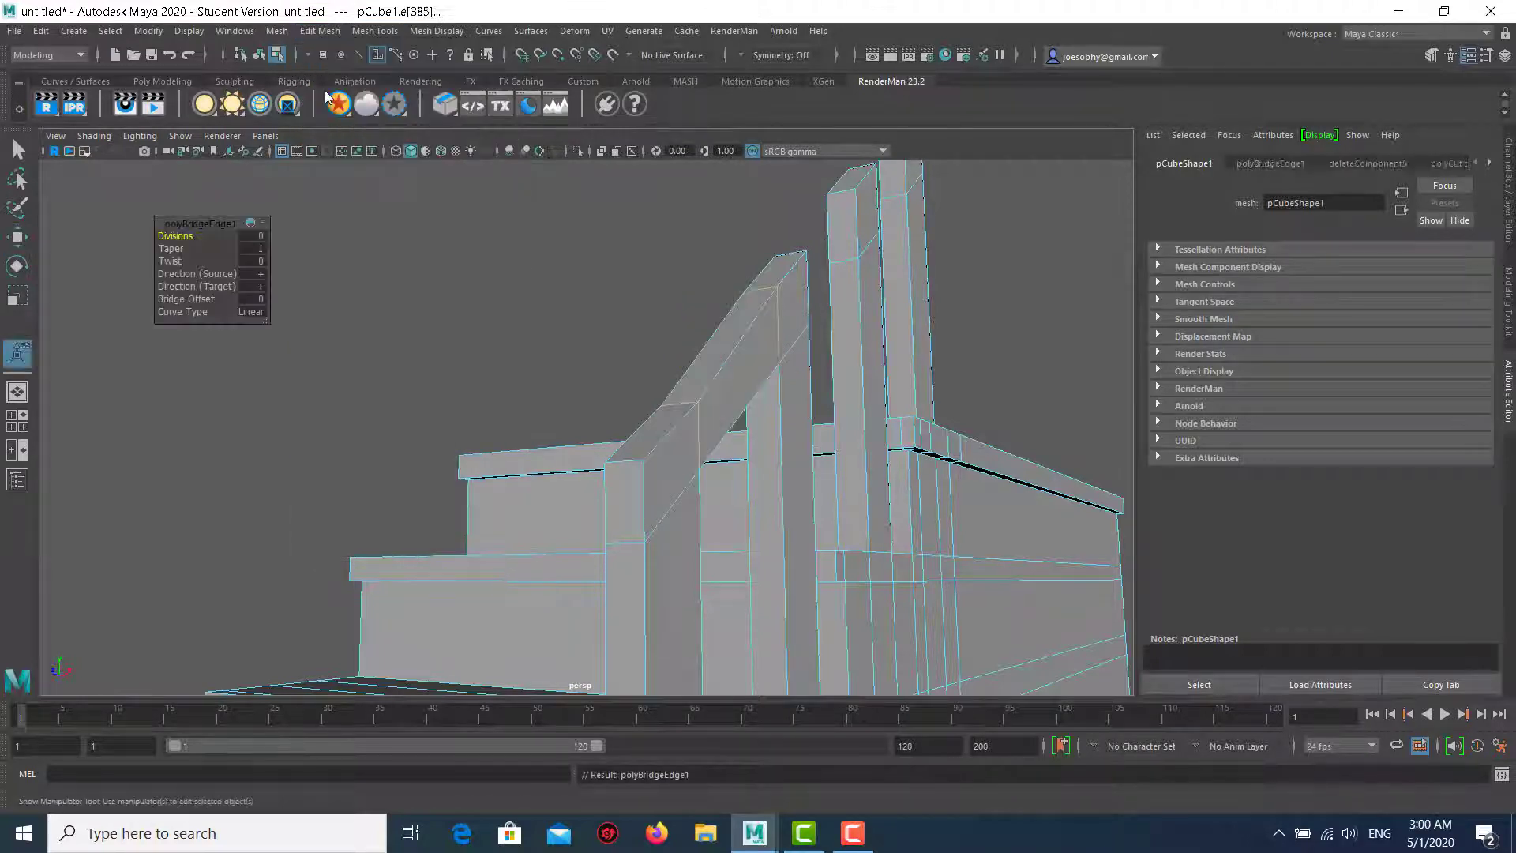
Bridge another gap in the railing, then frame the stairs in the side view.
mouse_move(751, 422)
alt+mouse_down()
mouse_move(711, 389)
mouse_move(602, 416)
mouse_move(392, 509)
mouse_move(416, 464)
mouse_move(602, 332)
mouse_move(717, 293)
mouse_move(790, 212)
mouse_move(630, 278)
alt+mouse_up()
key(F11)
click(603, 332)
shift+right_drag(630, 278, 596, 352)
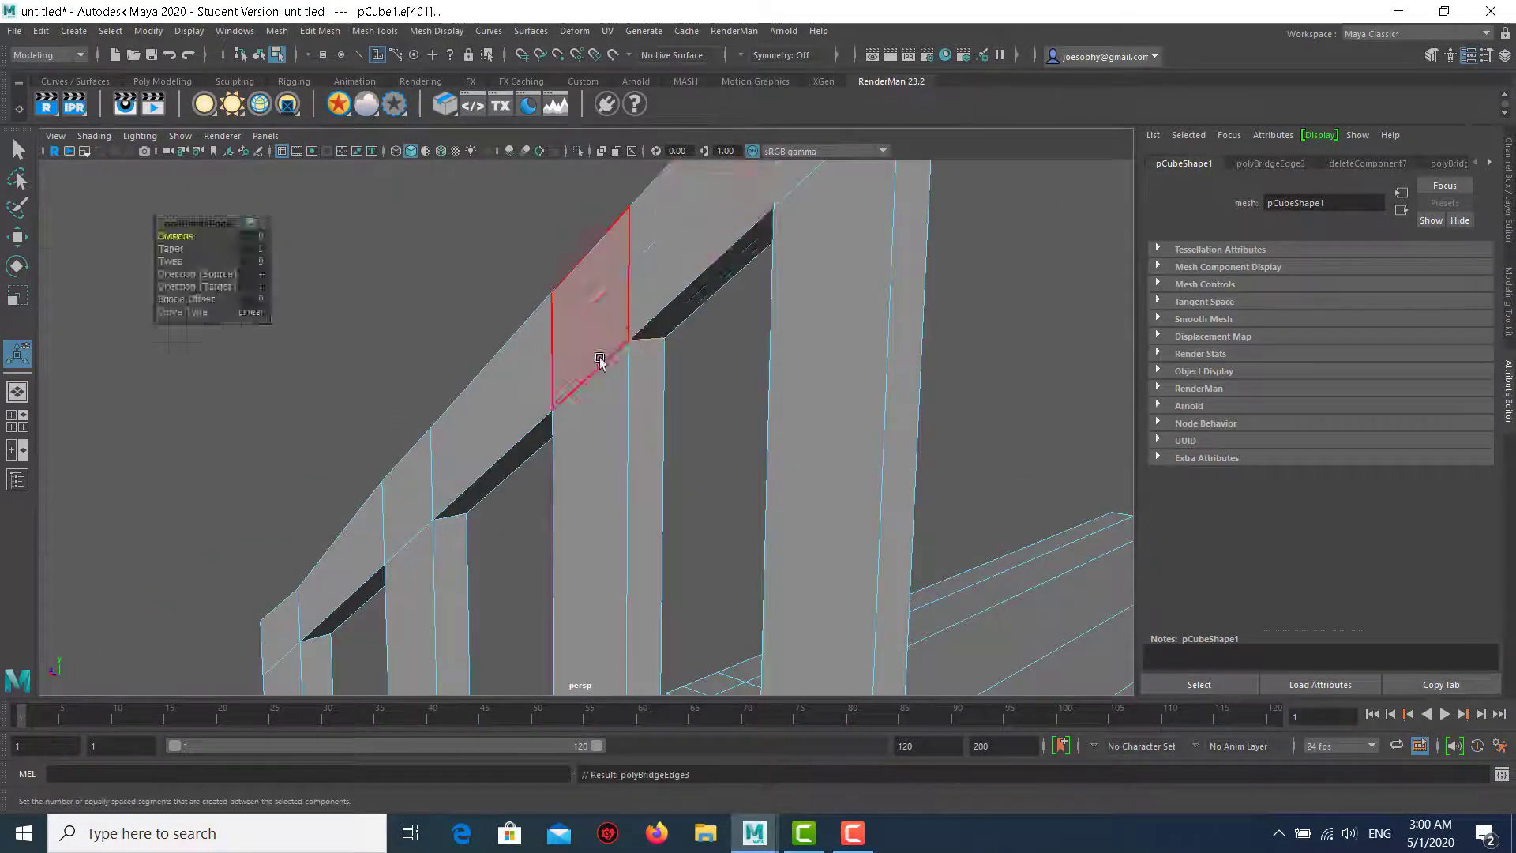
alt+middle_drag(596, 352, 847, 510)
click(474, 442)
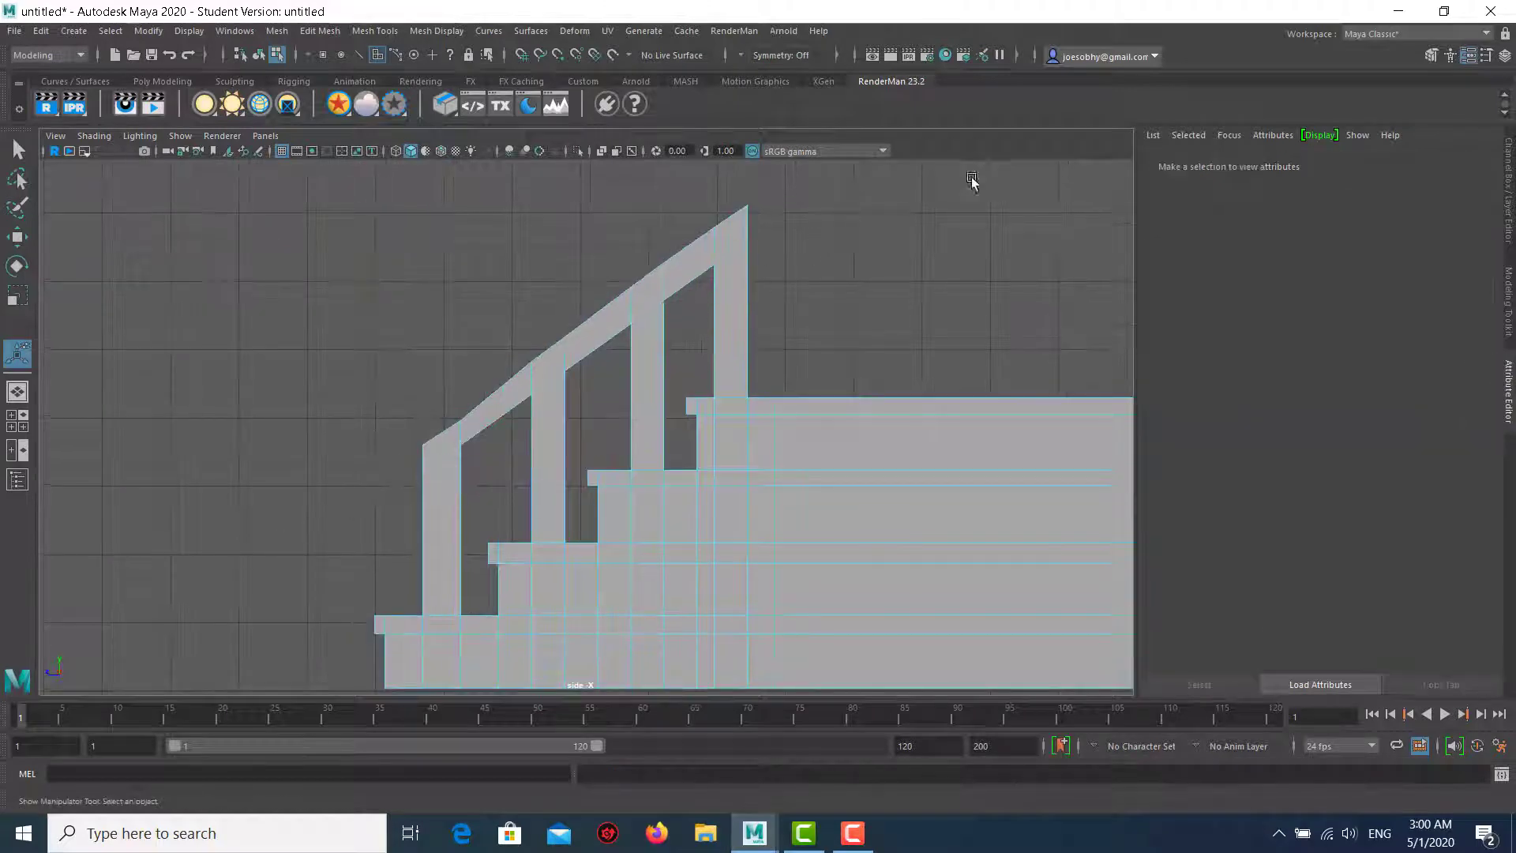
scroll(649, 306, up, 2)
scroll(528, 417, up, 3)
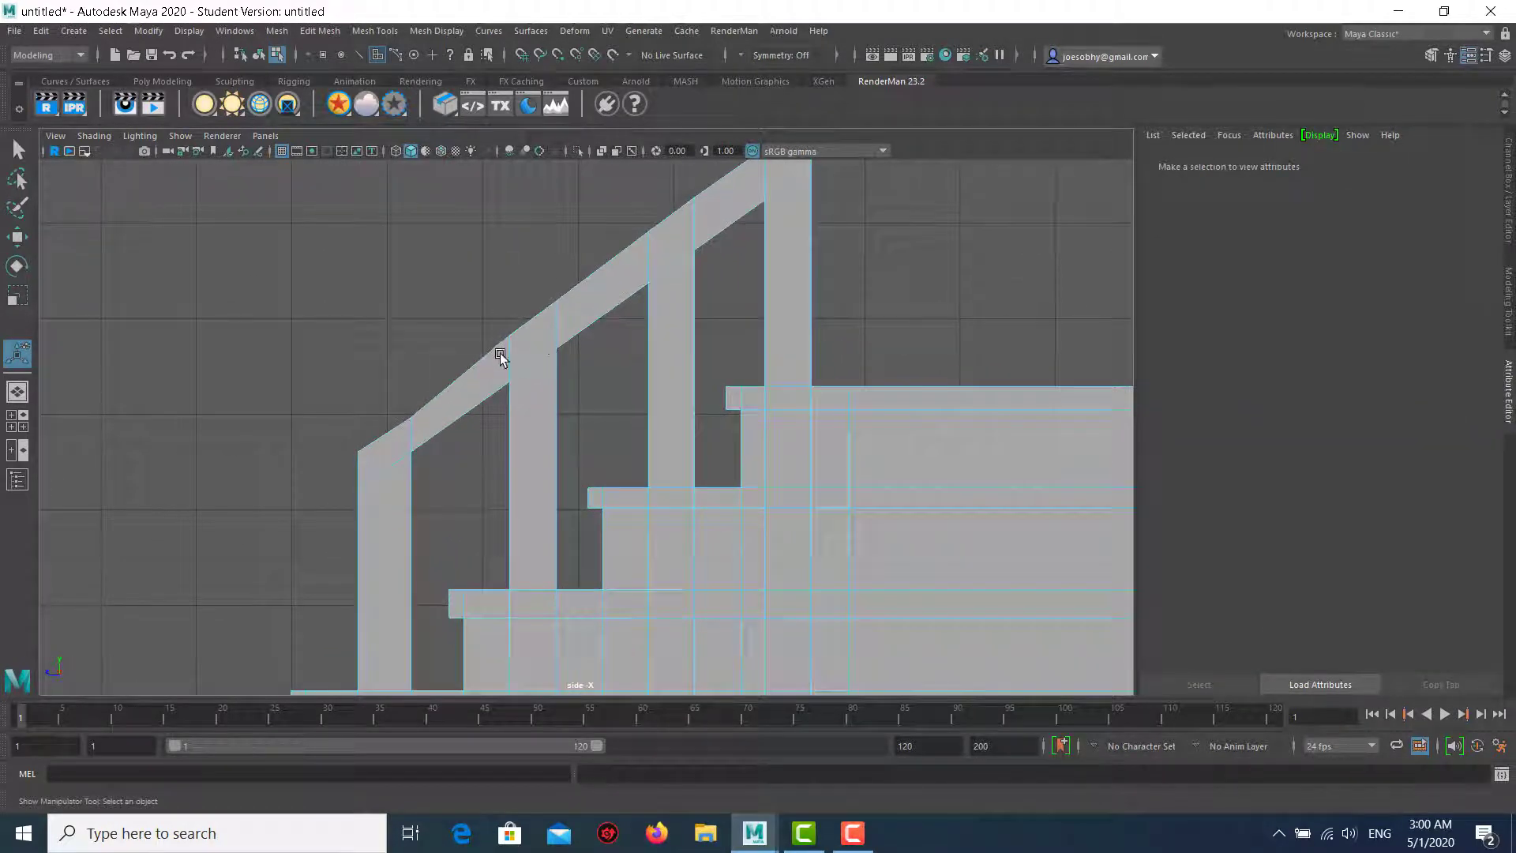
mouse_move(500, 353)
alt+middle_down()
mouse_move(506, 419)
mouse_move(455, 472)
alt+middle_up()
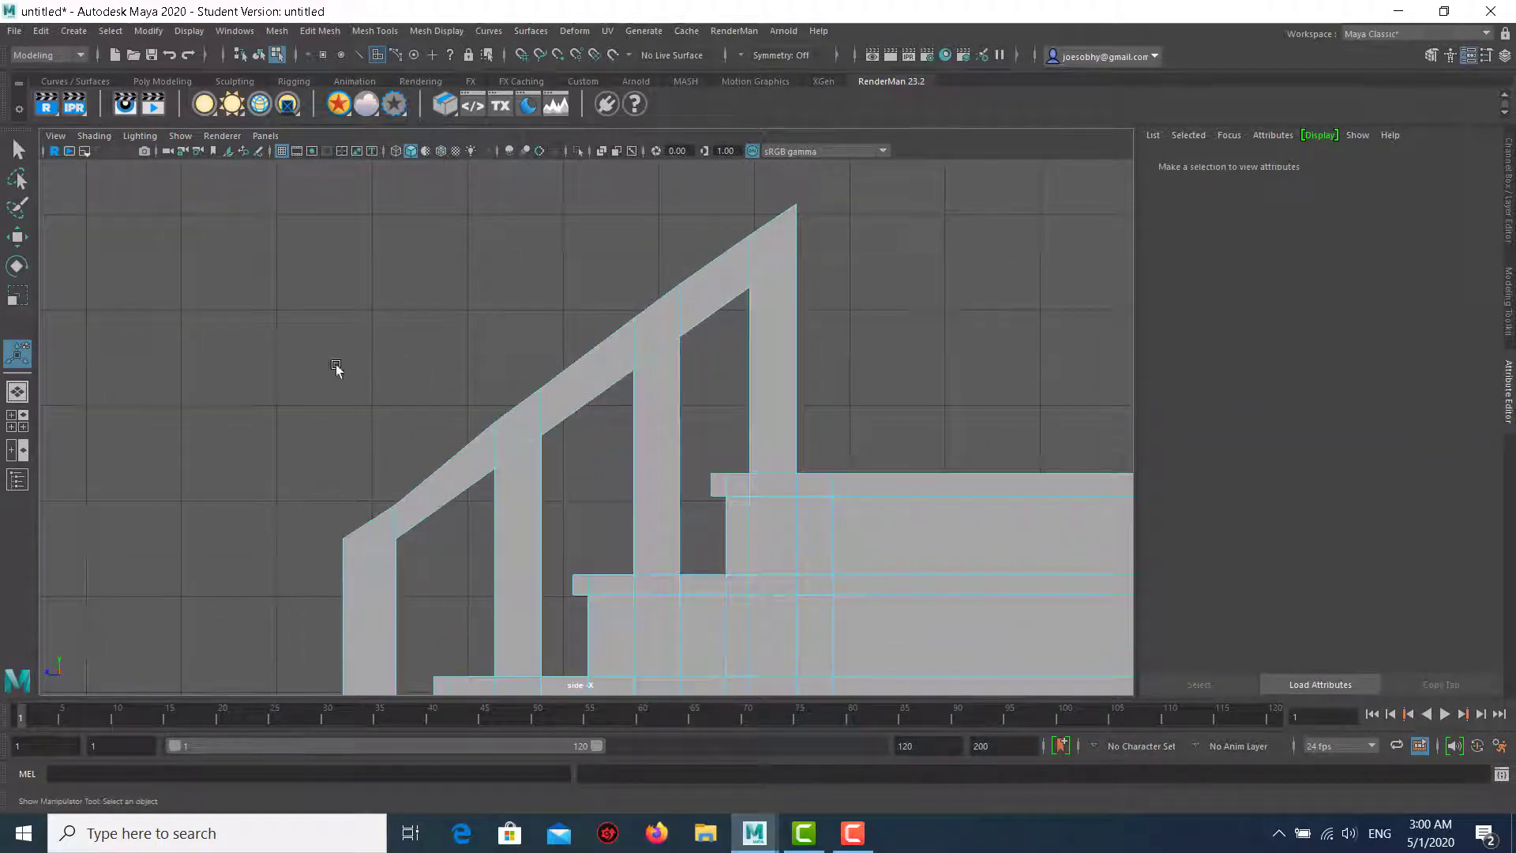
Set the CV Curve Tool to degree 1 Linear and place the first point at the railing's high end.
click(74, 30)
mouse_move(107, 149)
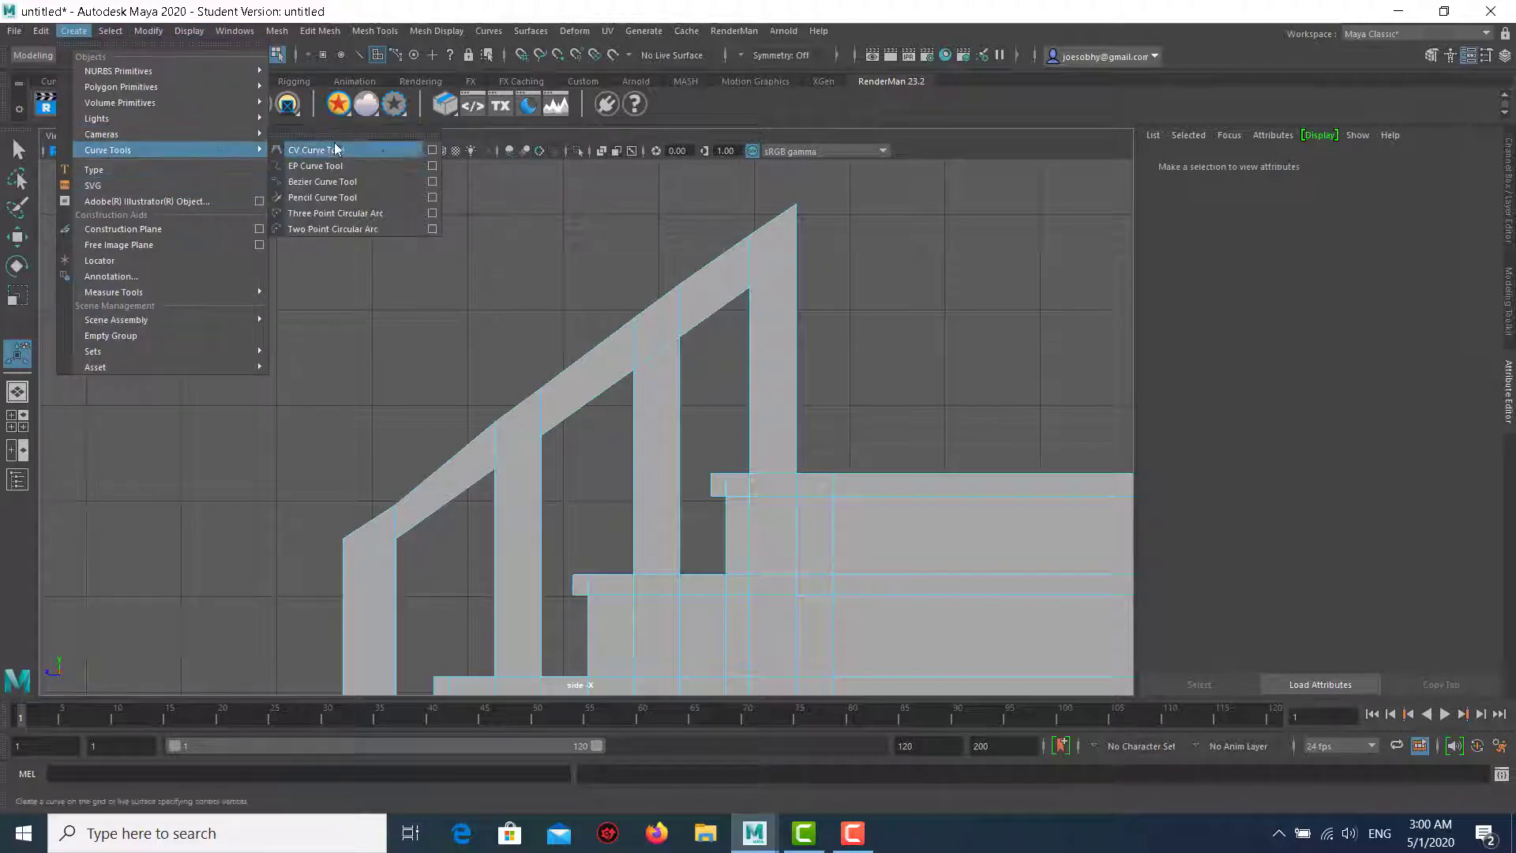
click(432, 150)
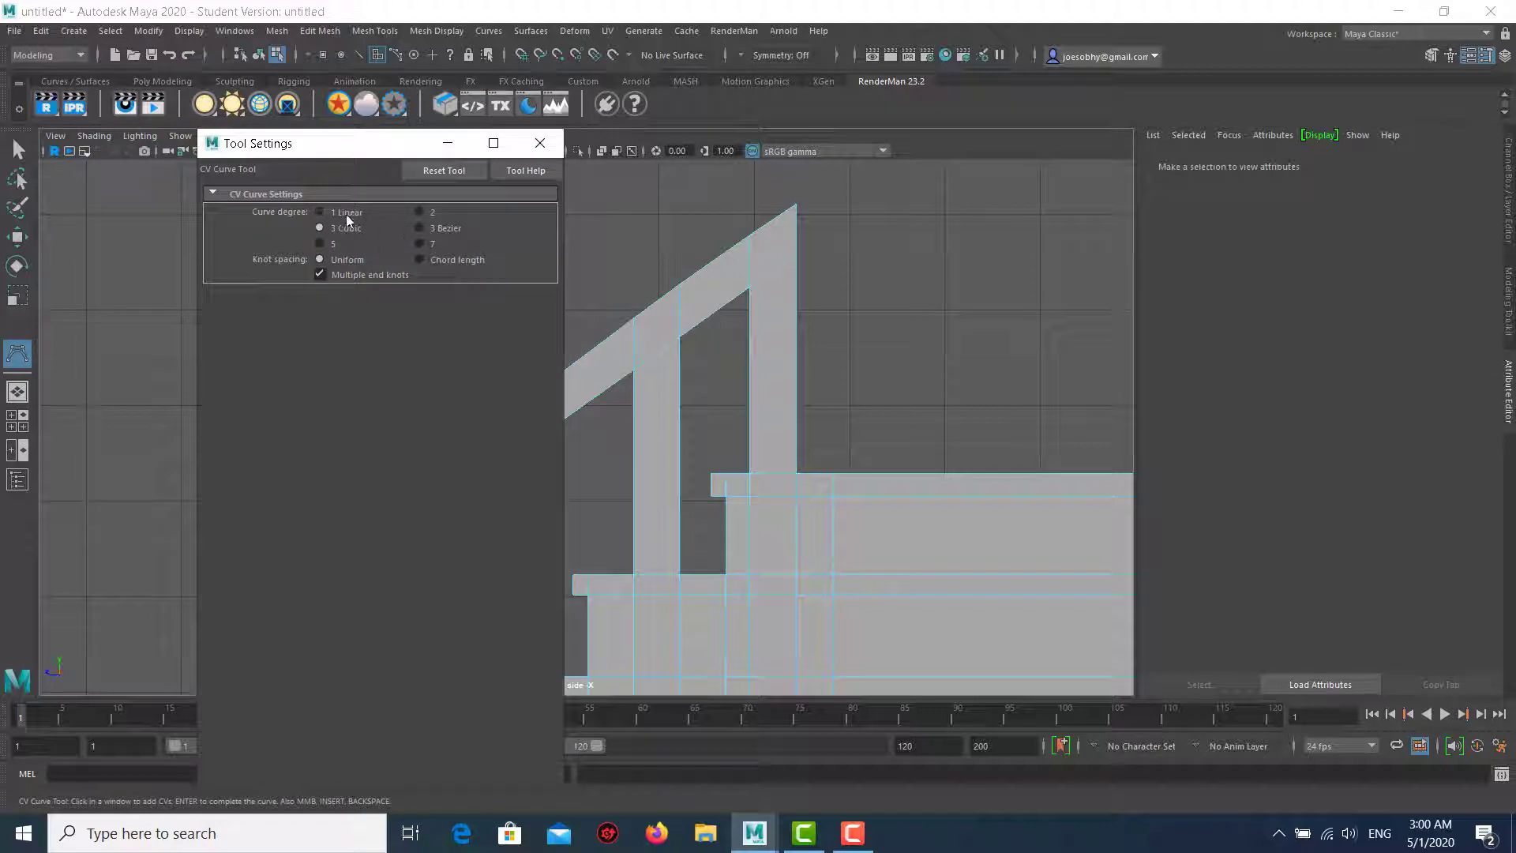
click(540, 143)
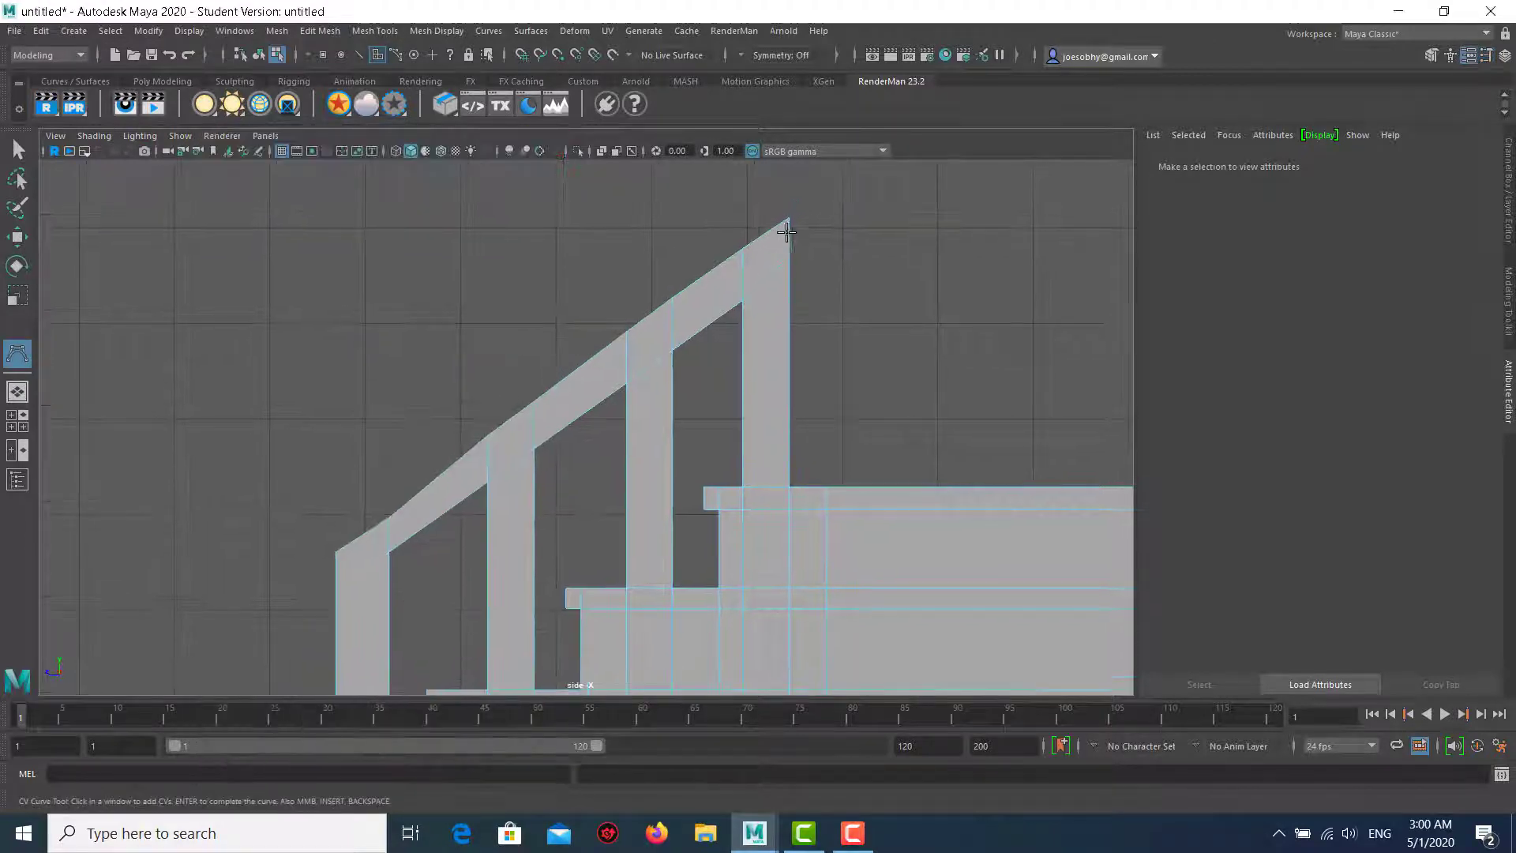
click(787, 229)
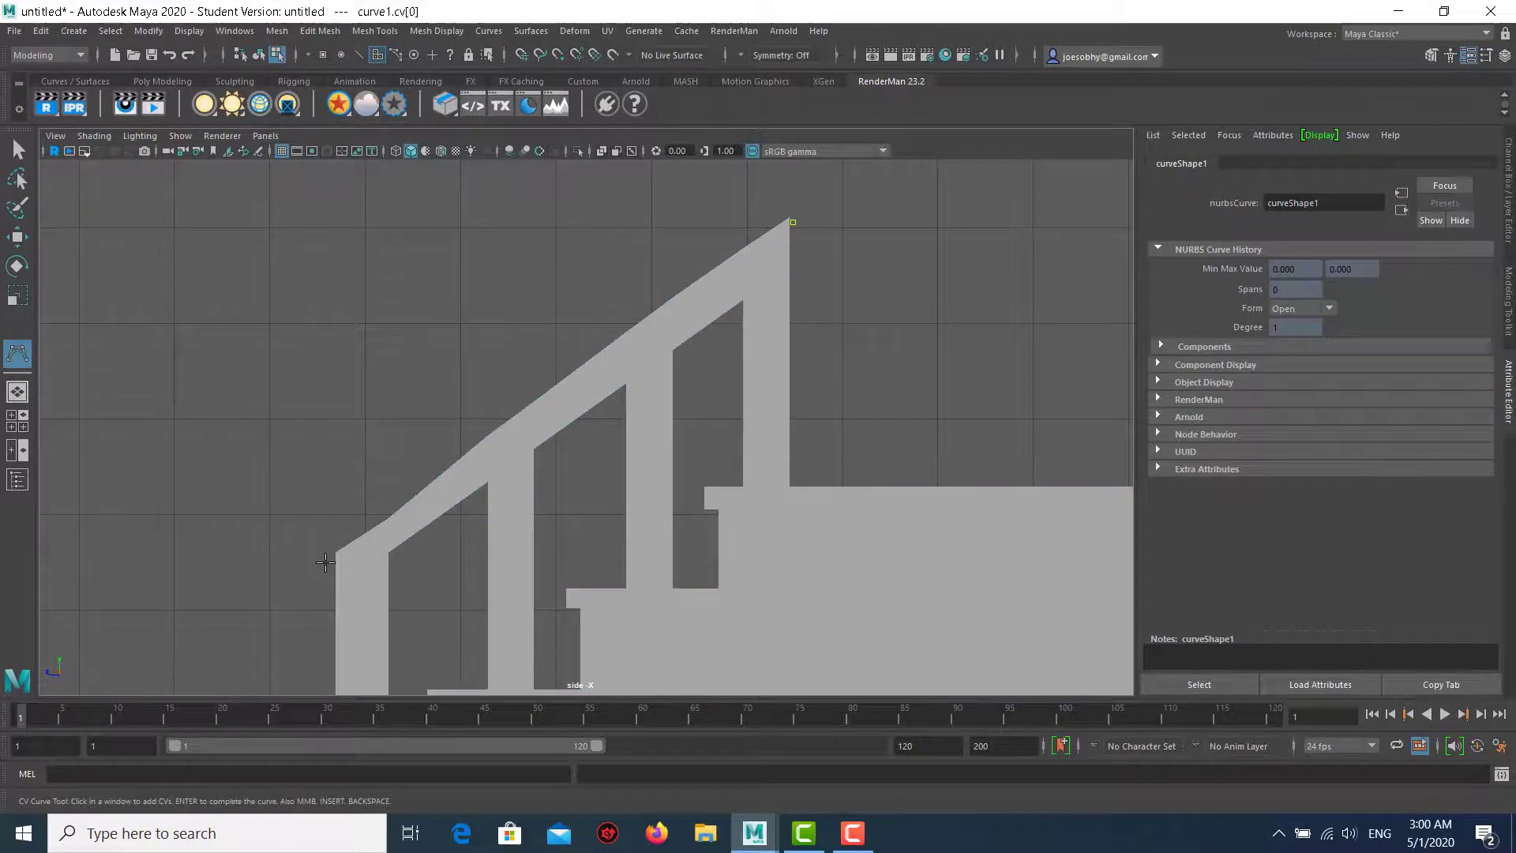
Finish the guide curve, switch to wireframe and frame the railing top in the side view.
key(w)
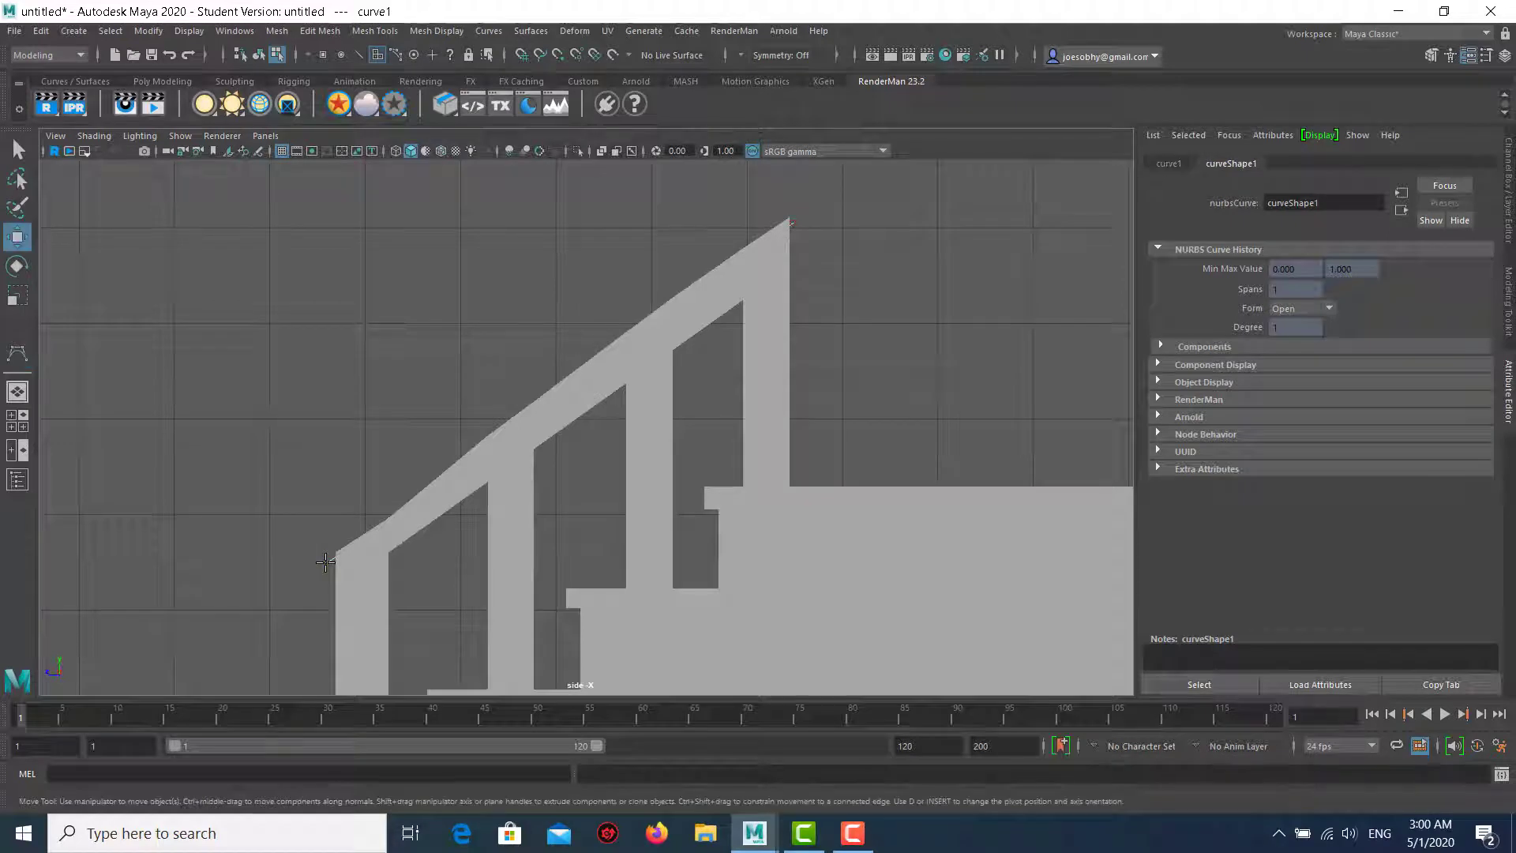
key(4)
scroll(626, 468, up, 1)
scroll(663, 481, up, 2)
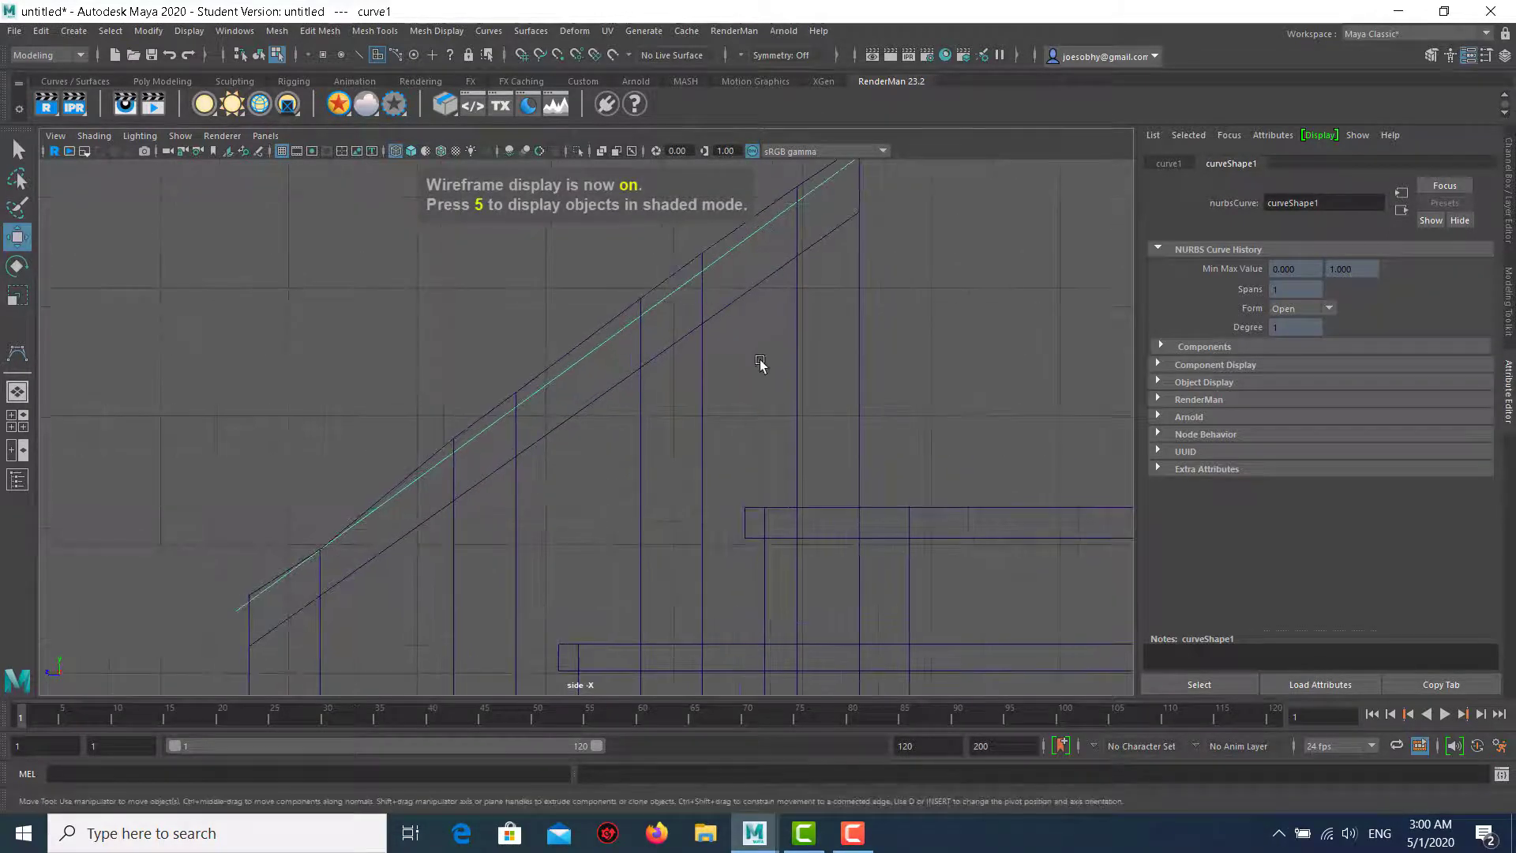
scroll(760, 363, down, 2)
scroll(869, 226, down, 2)
right_click(852, 229)
alt+middle_drag(852, 230, 585, 228)
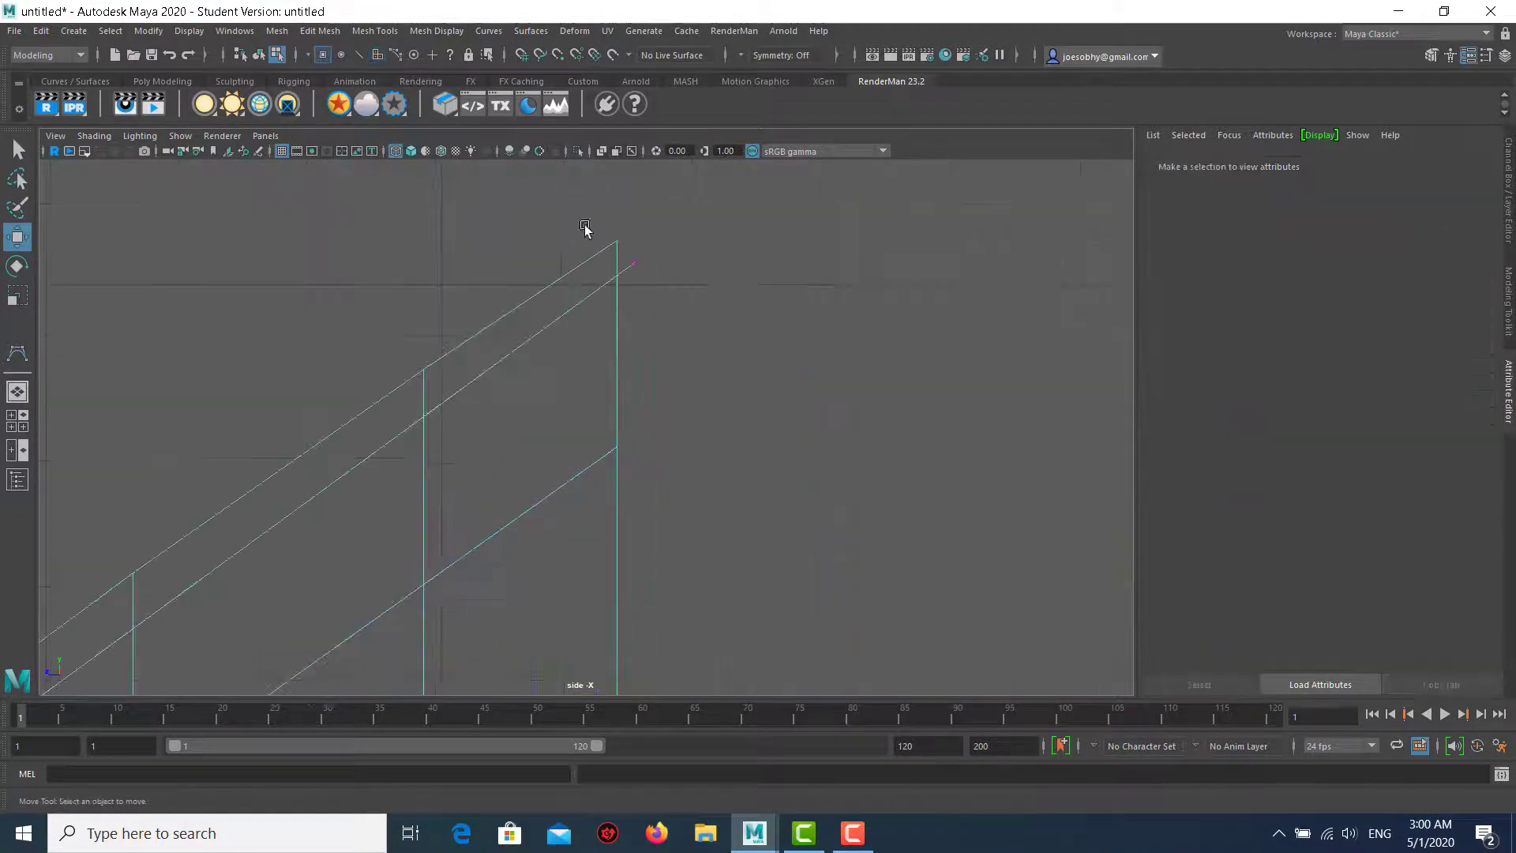
In vertex mode, lower the railing's first top vertex pairs onto the guide curve.
key(F9)
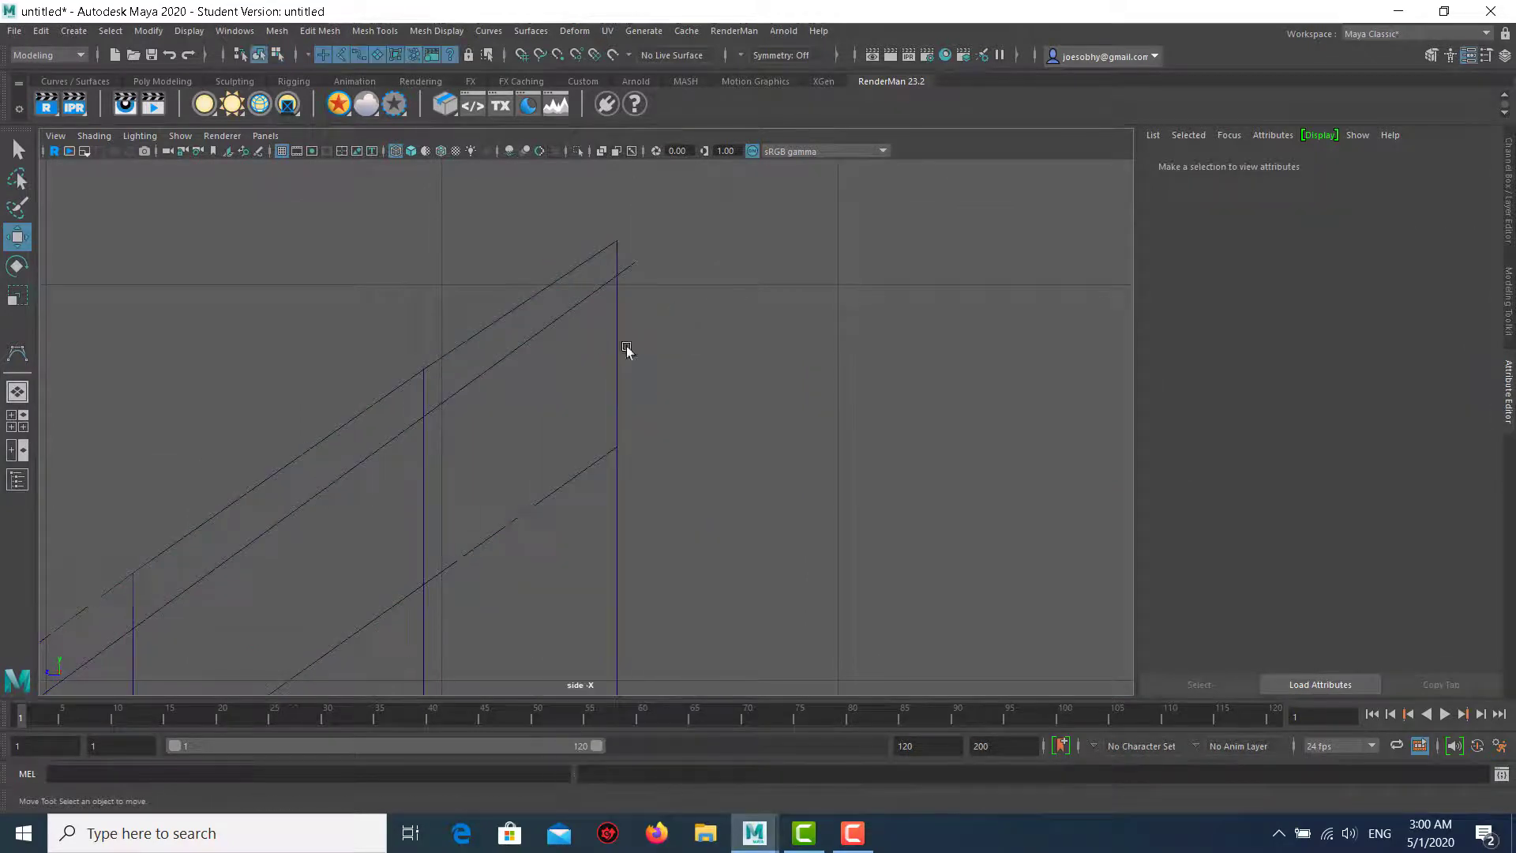
drag(605, 233, 628, 256)
shift+drag(389, 328, 460, 402)
drag(516, 241, 517, 269)
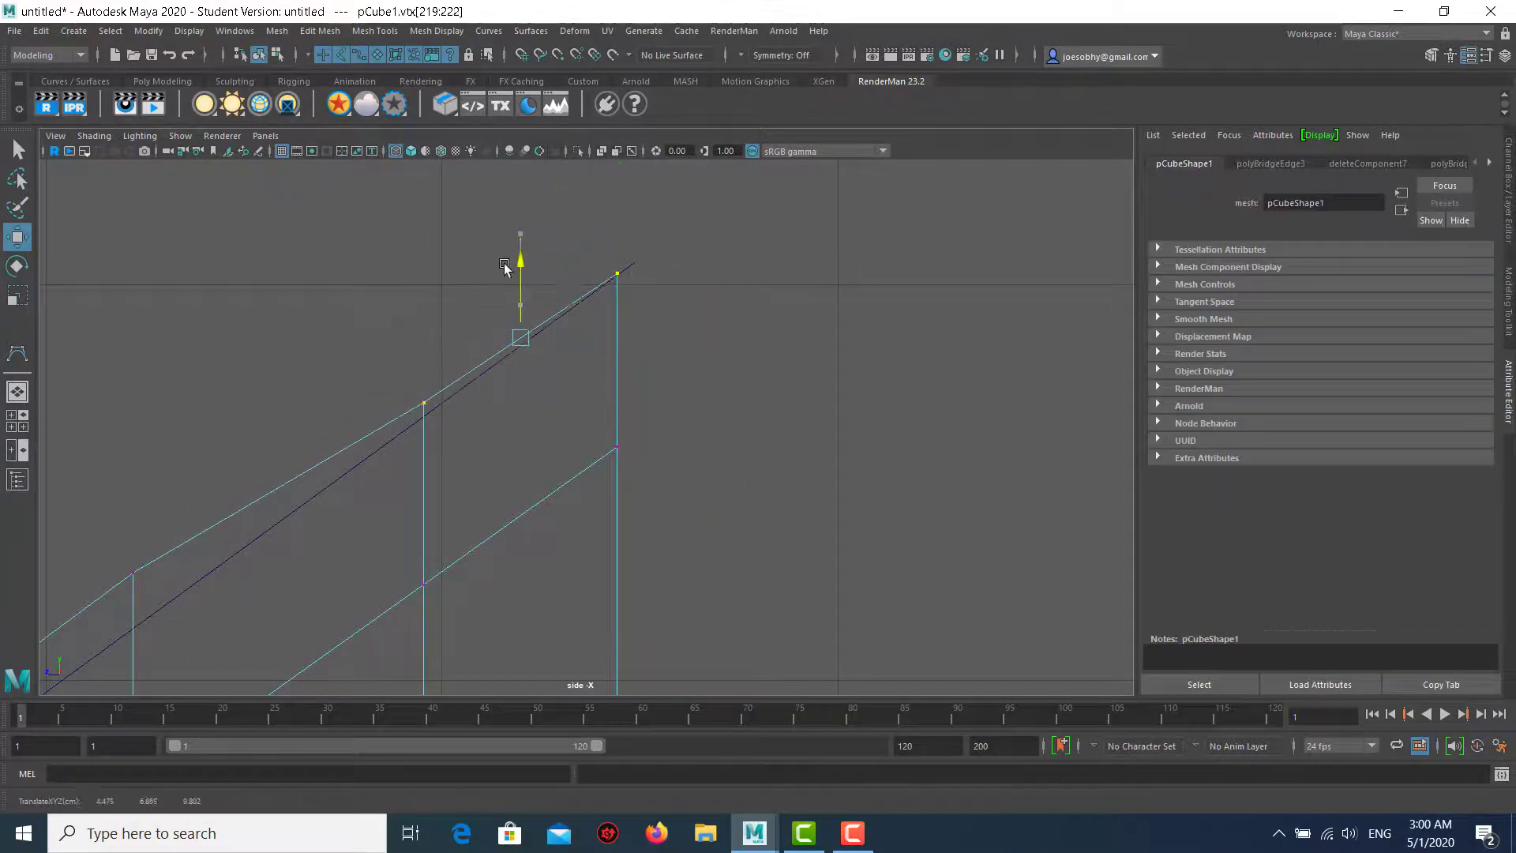
mouse_move(422, 422)
mouse_down()
mouse_move(409, 372)
mouse_move(507, 450)
mouse_up()
scroll(416, 338, down, 3)
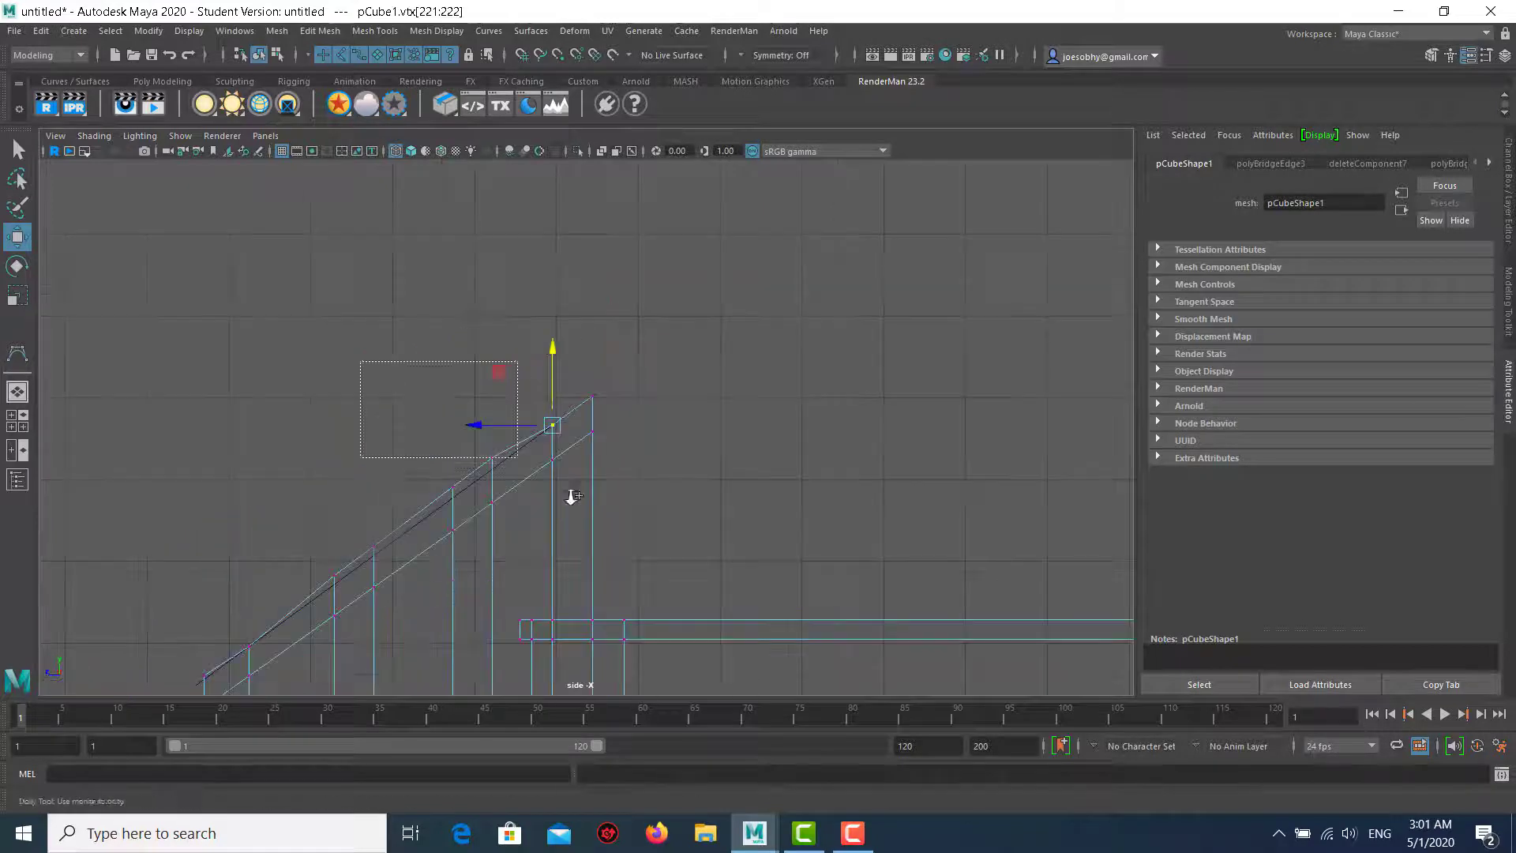
alt+middle_drag(529, 517, 437, 429)
scroll(437, 429, up, 3)
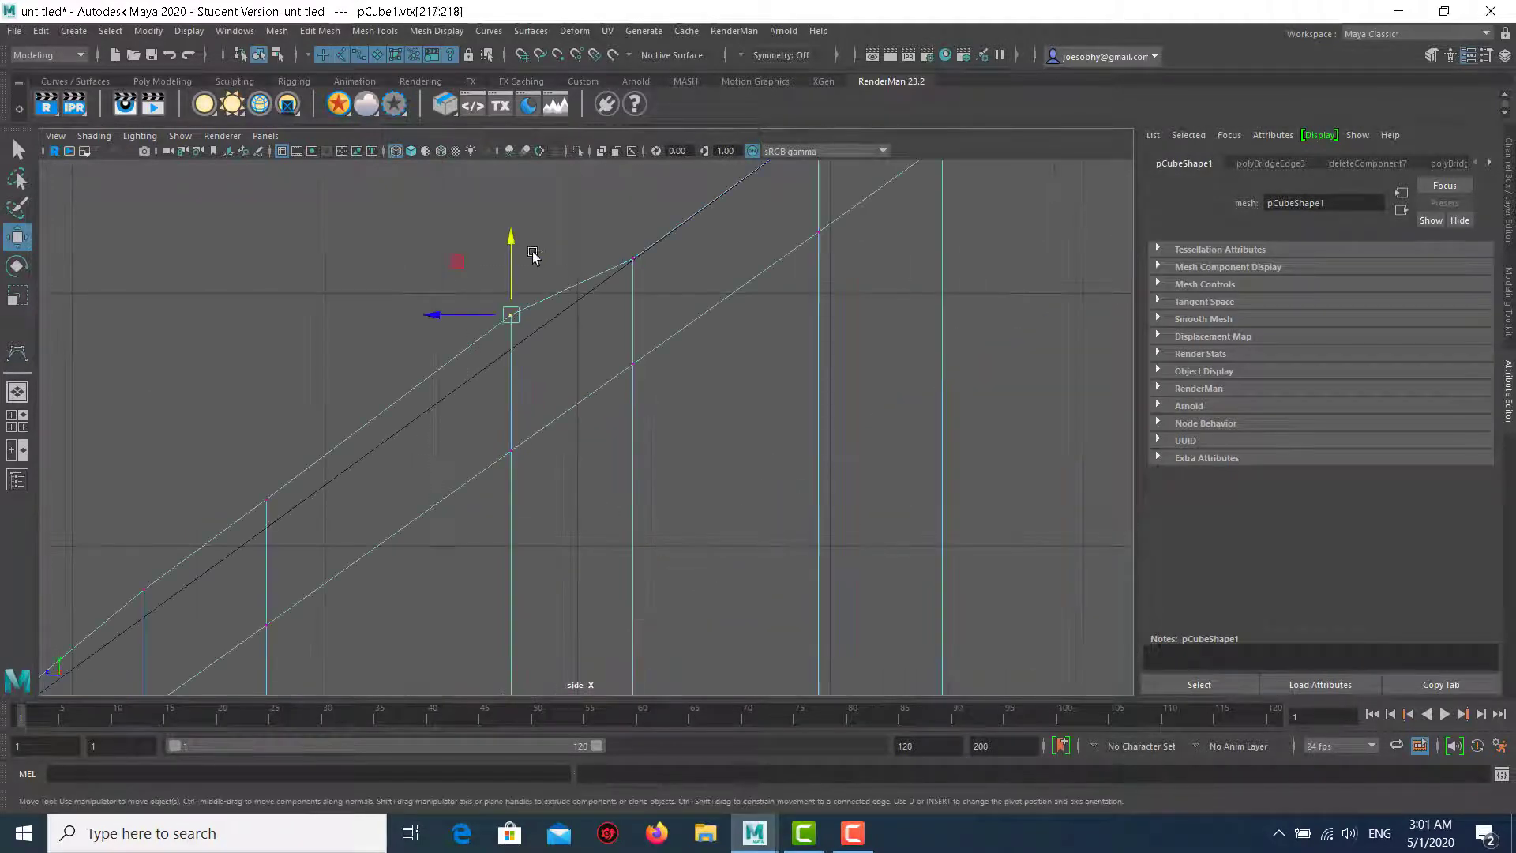
drag(509, 261, 509, 284)
Lower the remaining top vertex pairs onto the curve and return to object mode in perspective.
drag(229, 466, 300, 544)
drag(264, 430, 263, 455)
scroll(263, 456, down, 1)
alt+middle_drag(263, 456, 566, 474)
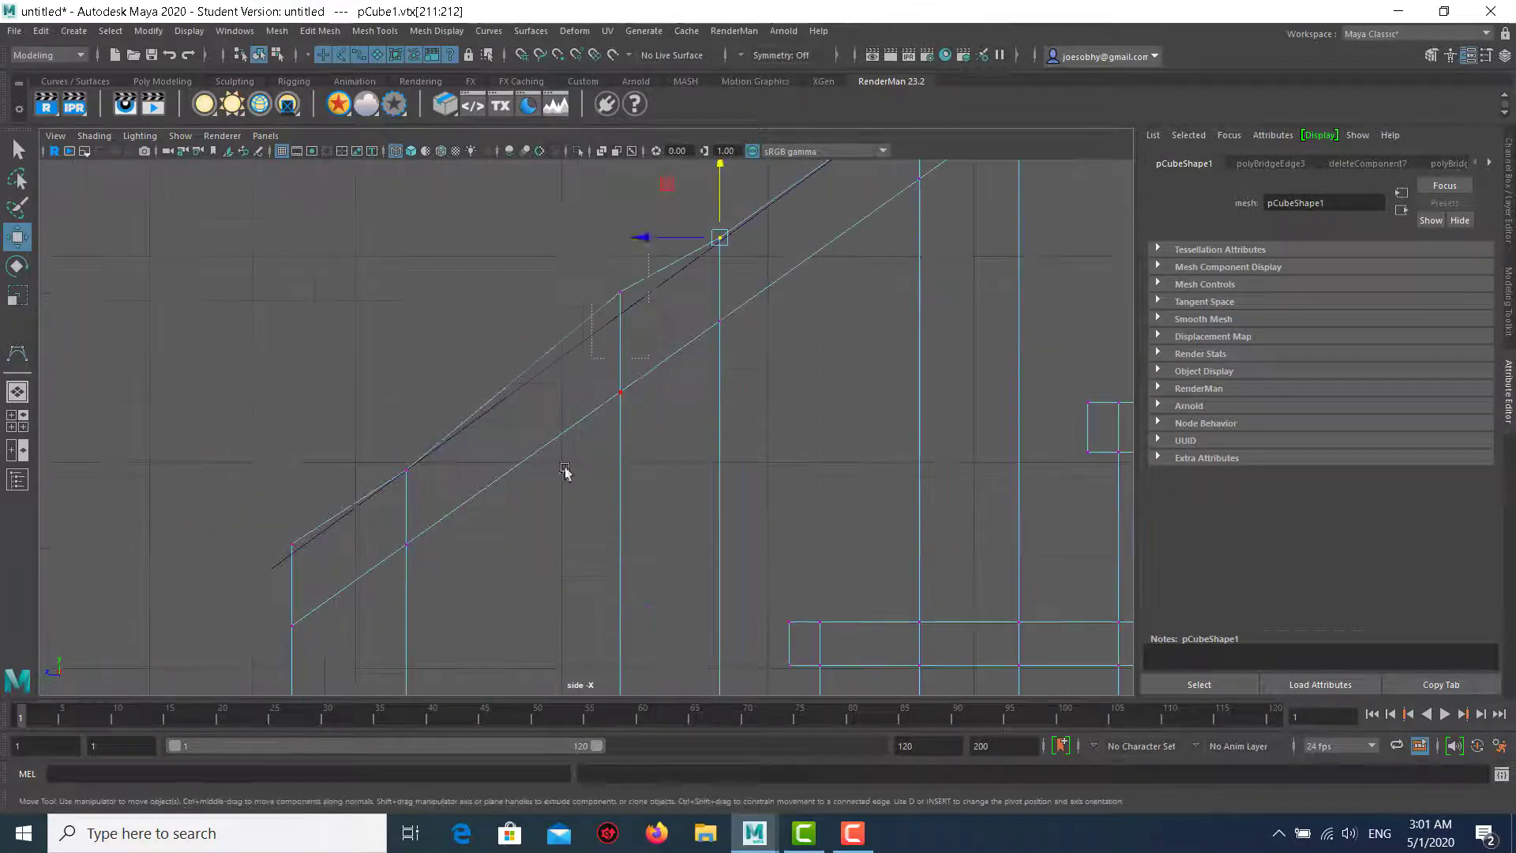
mouse_move(604, 268)
mouse_down()
mouse_move(636, 308)
mouse_move(620, 286)
mouse_up()
mouse_move(279, 506)
mouse_down()
mouse_move(302, 565)
mouse_move(292, 505)
mouse_up()
key(space)
key(space)
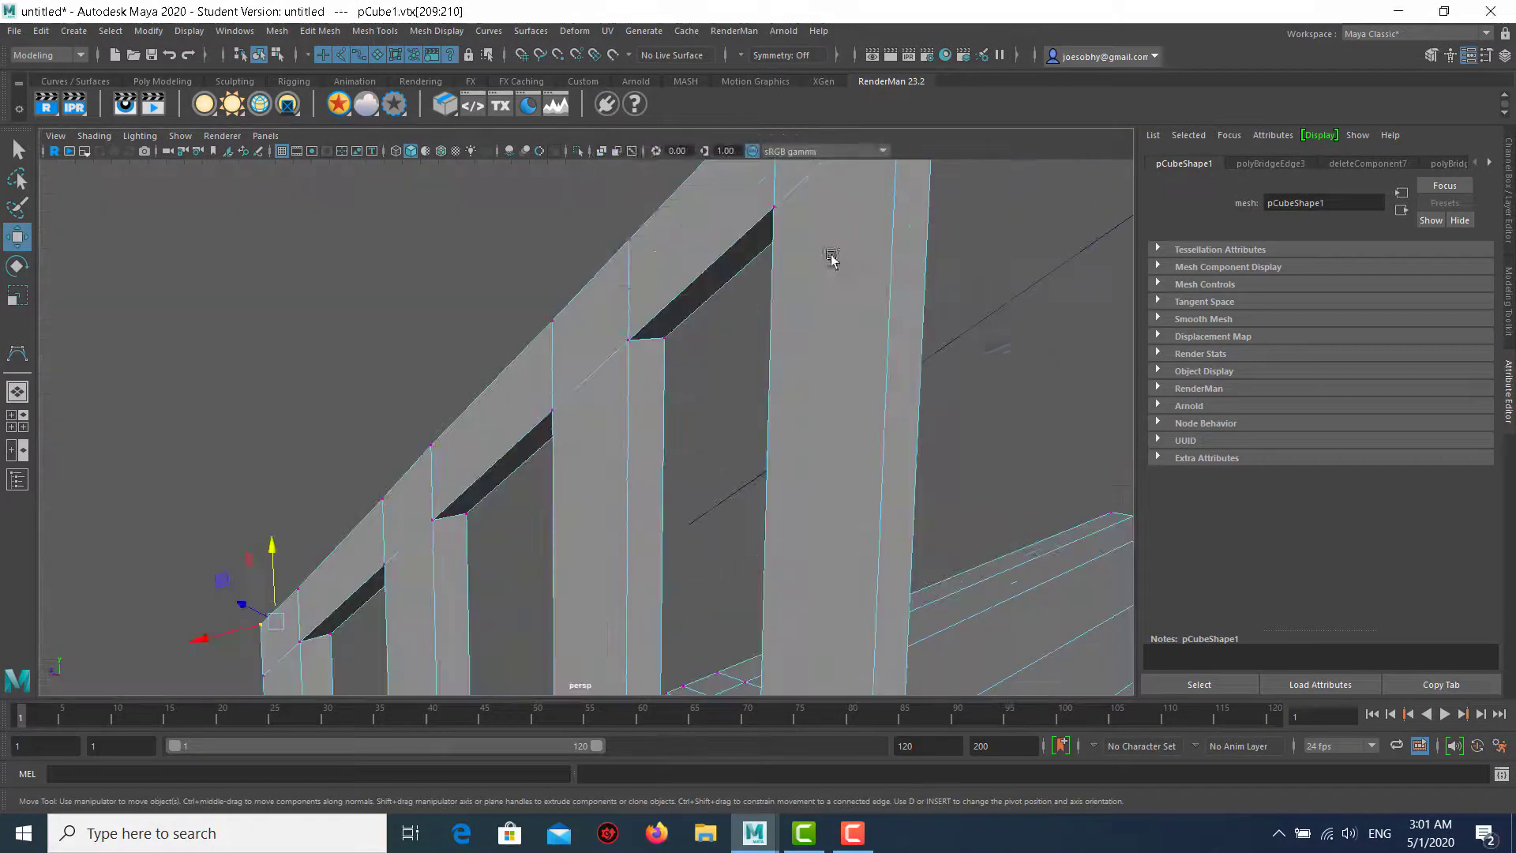
key(F8)
Orbit out to the staircase side and select the staircase mesh.
click(1043, 335)
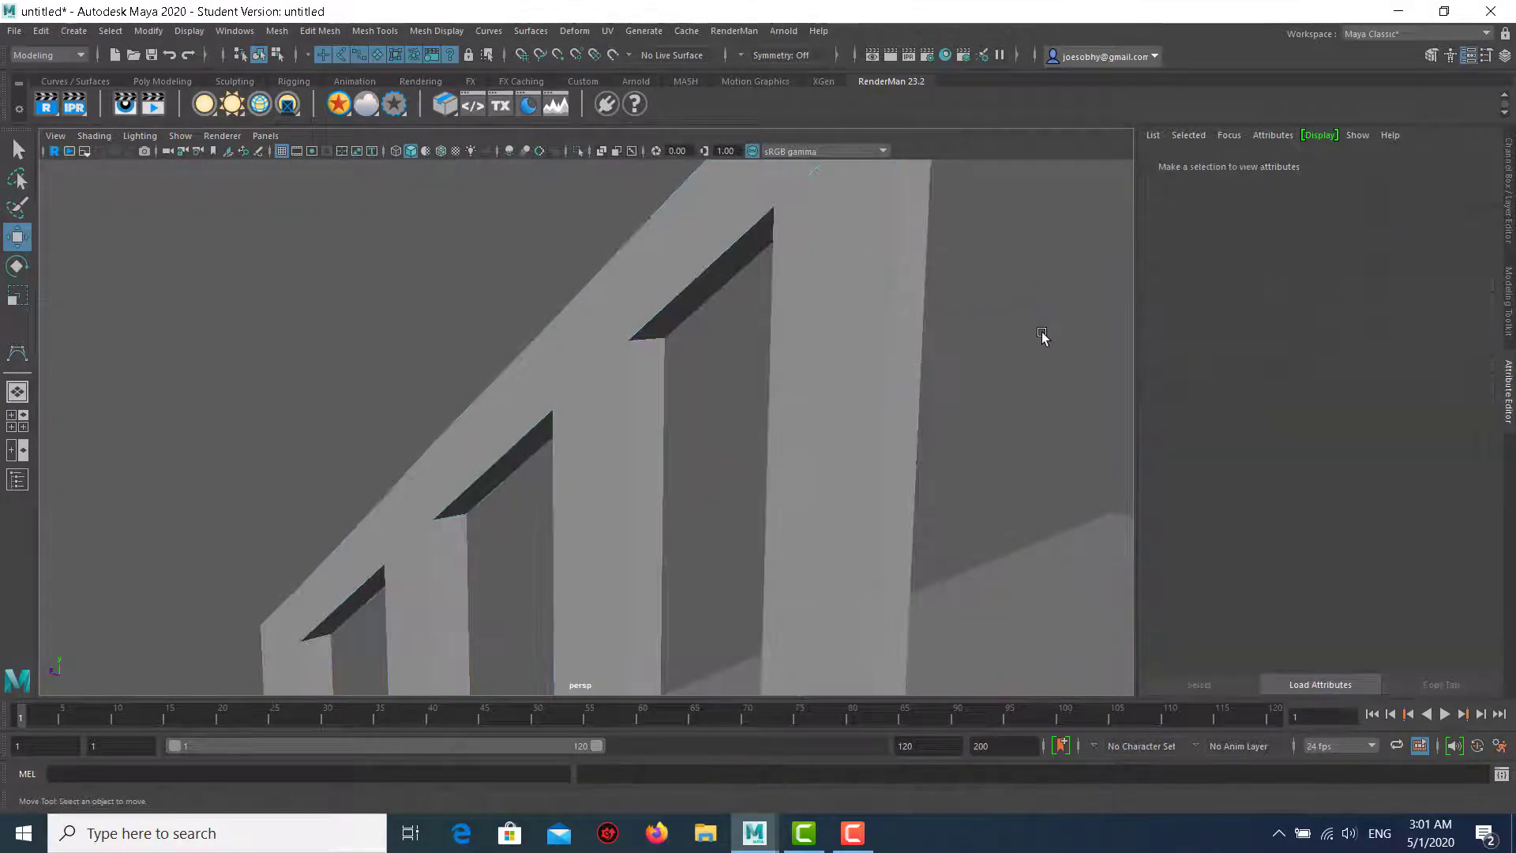
alt+right_drag(928, 291, 508, 331)
mouse_move(508, 332)
alt+mouse_down()
mouse_move(700, 401)
mouse_move(585, 448)
alt+mouse_up()
alt+right_drag(586, 449, 487, 507)
click(434, 523)
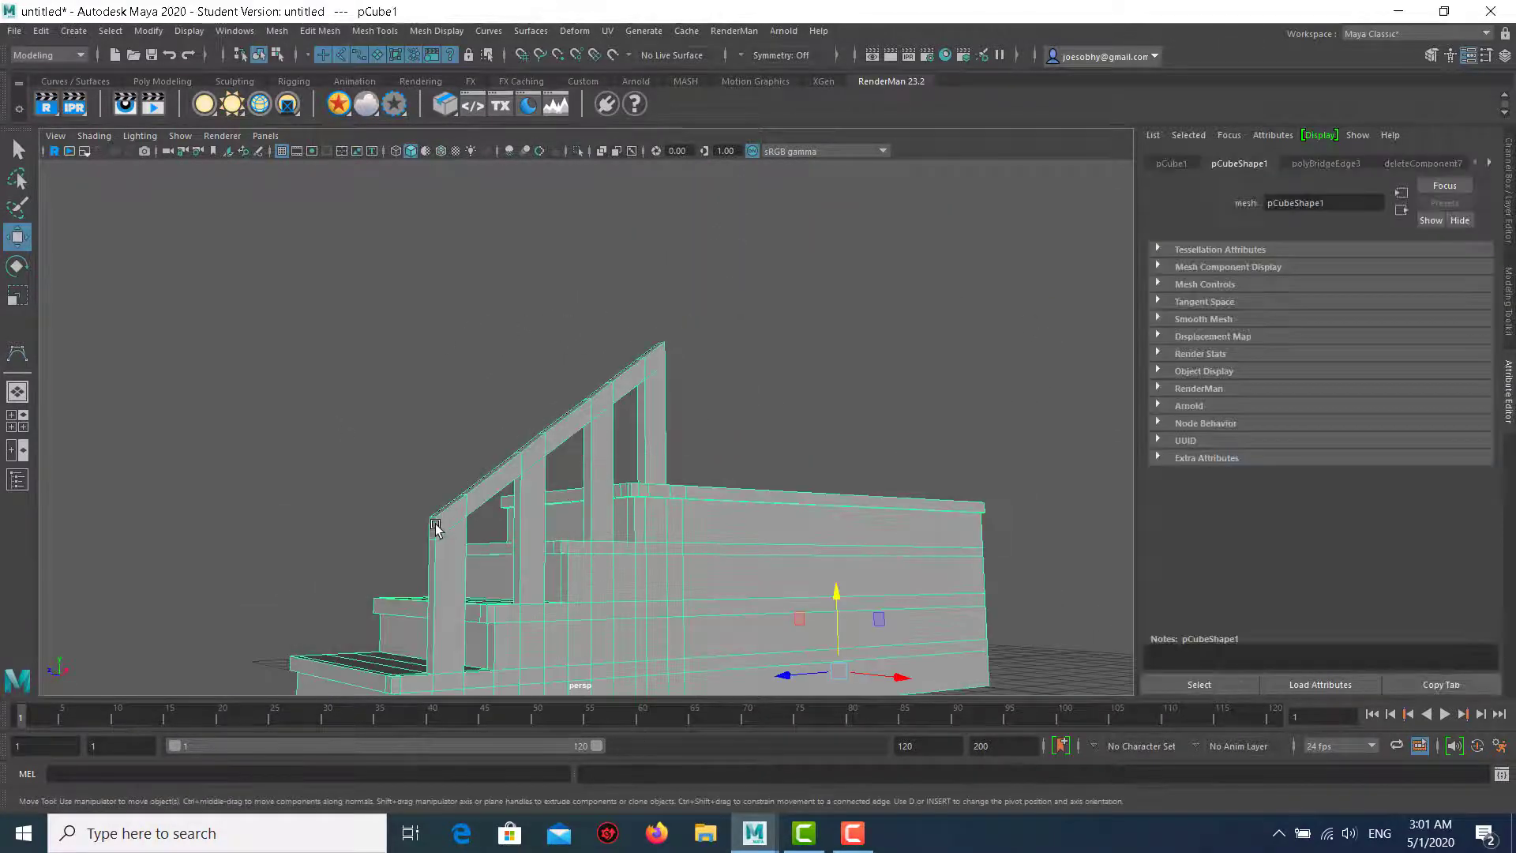
key(space)
key(space)
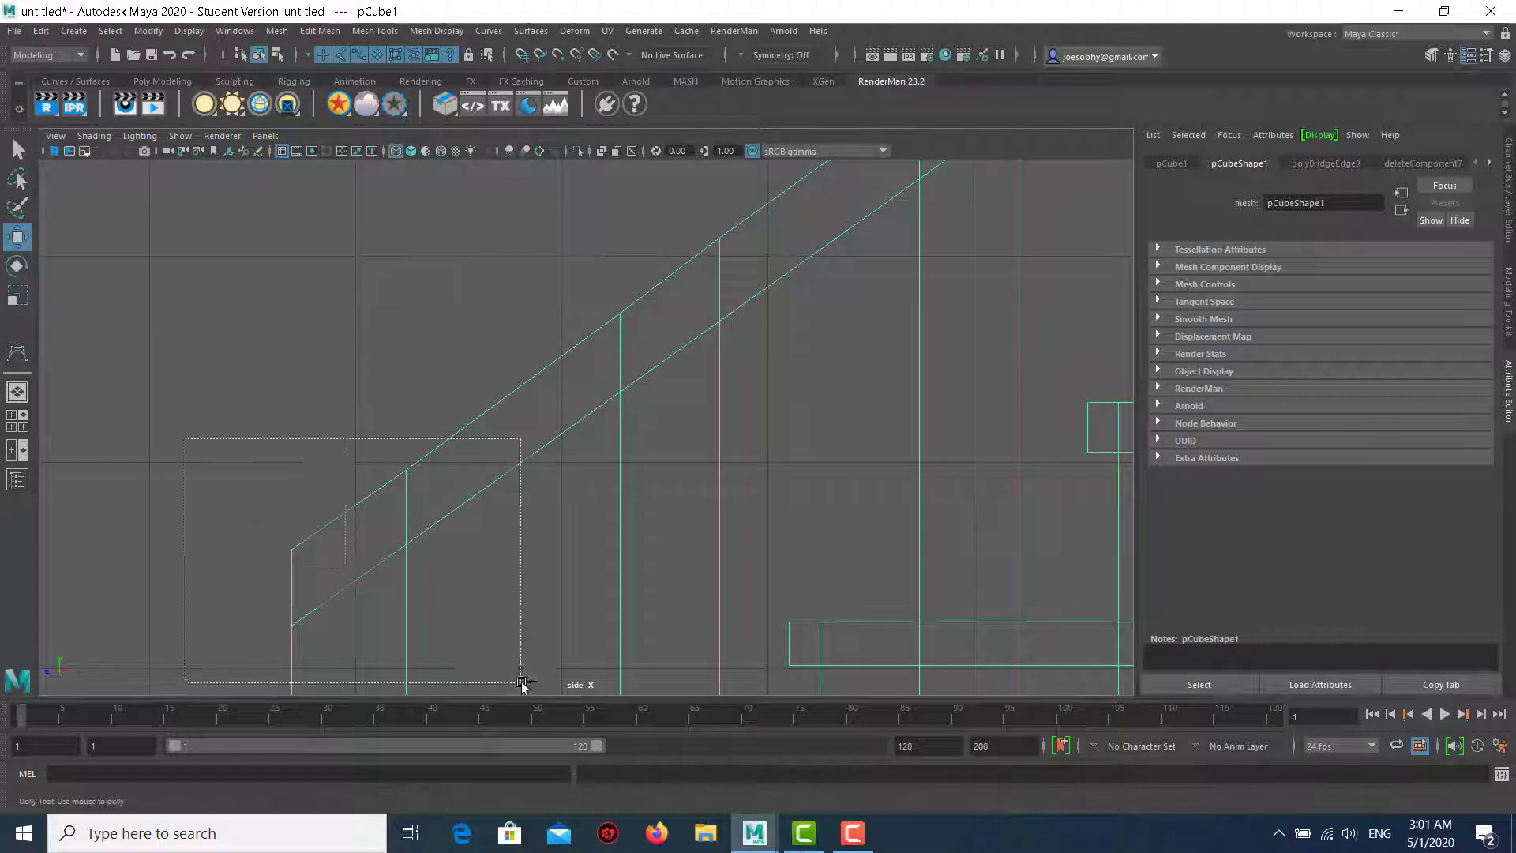
Select the narrow end face at the railing's lower end in face mode.
drag(186, 440, 525, 687)
key(e)
right_drag(475, 467, 477, 446)
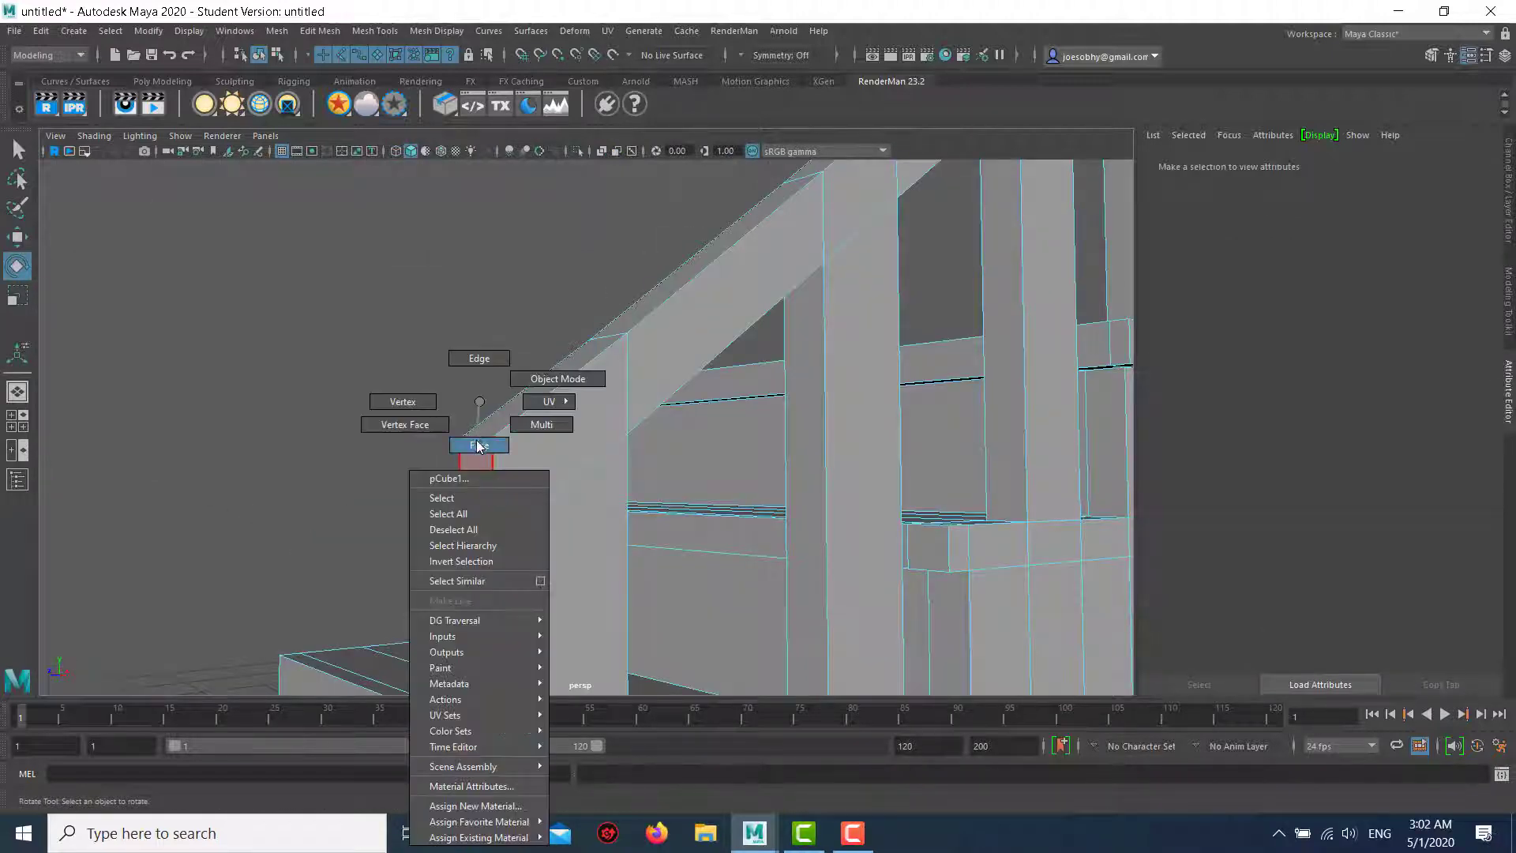
click(473, 469)
alt+drag(558, 423, 636, 582)
key(space)
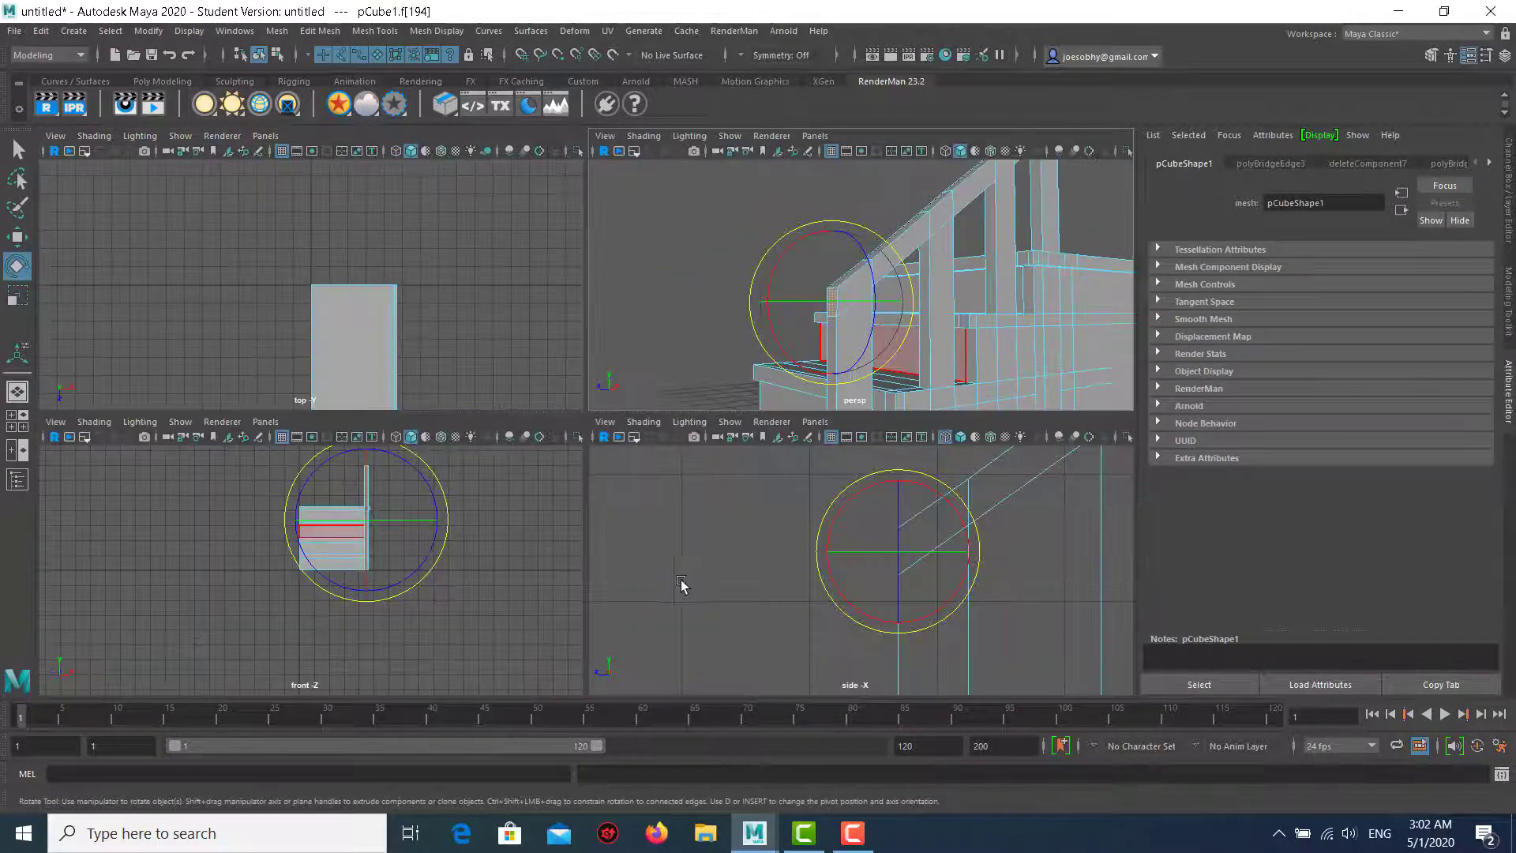
key(space)
Extrude the railing end face outward to the left and pull the extrusion downward.
mouse_move(526, 278)
shift+right_down()
mouse_move(521, 359)
mouse_move(521, 324)
shift+right_up()
drag(641, 393, 521, 395)
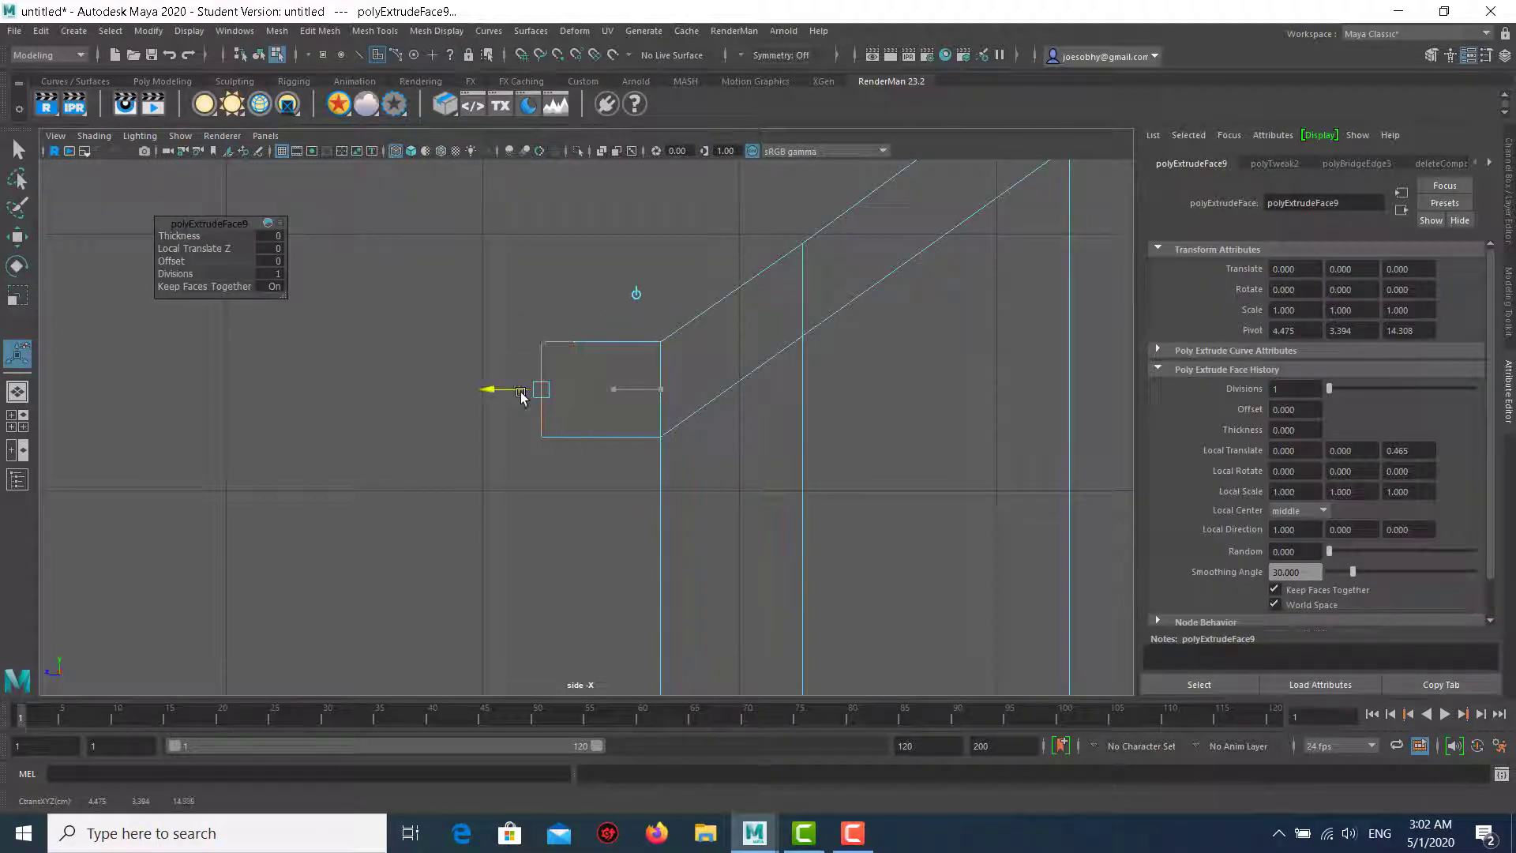
drag(539, 341, 521, 426)
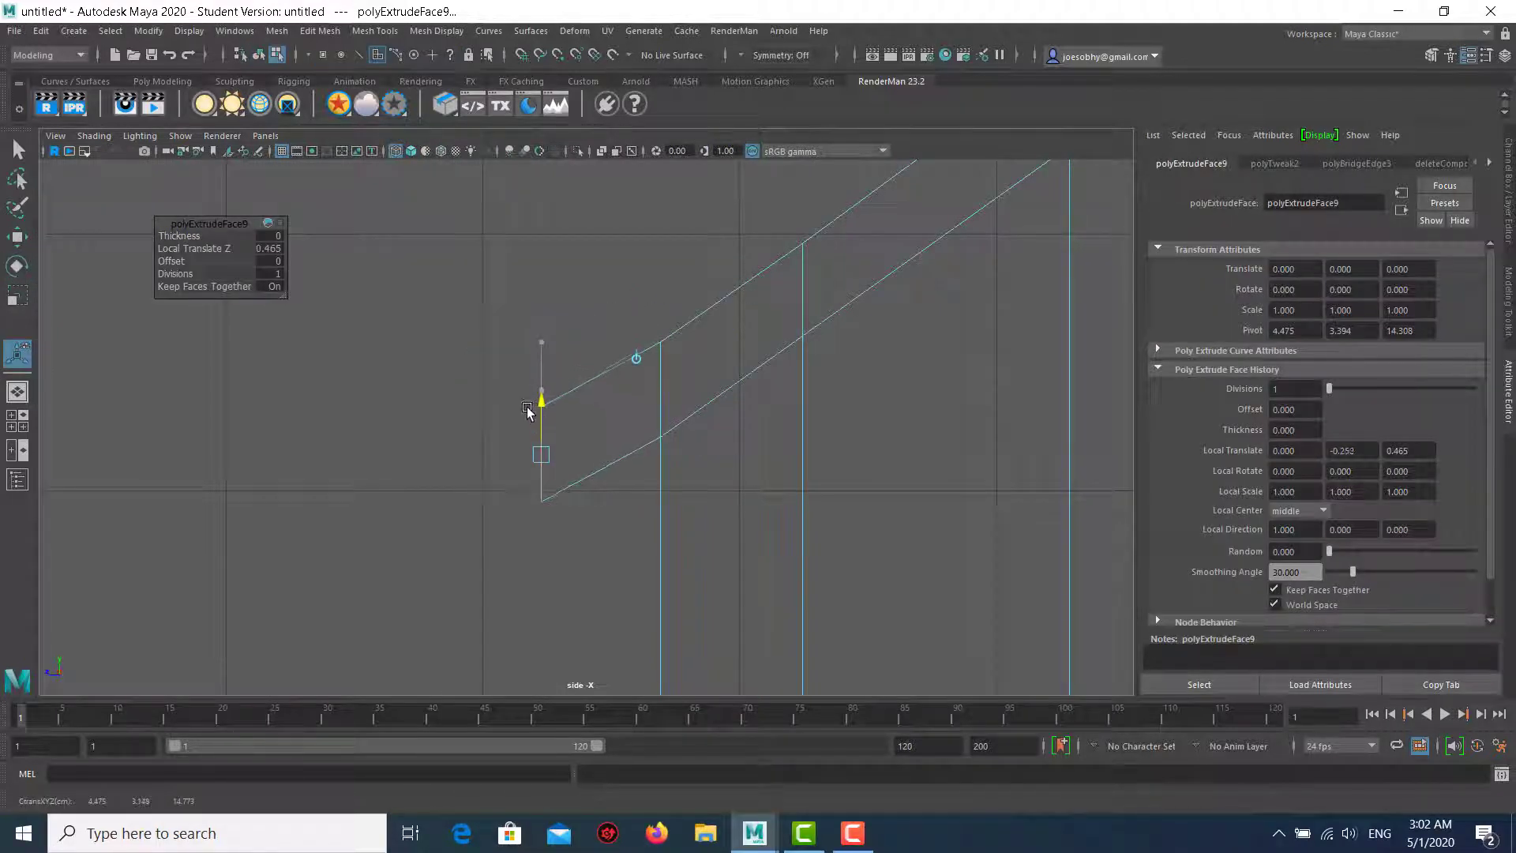
key(space)
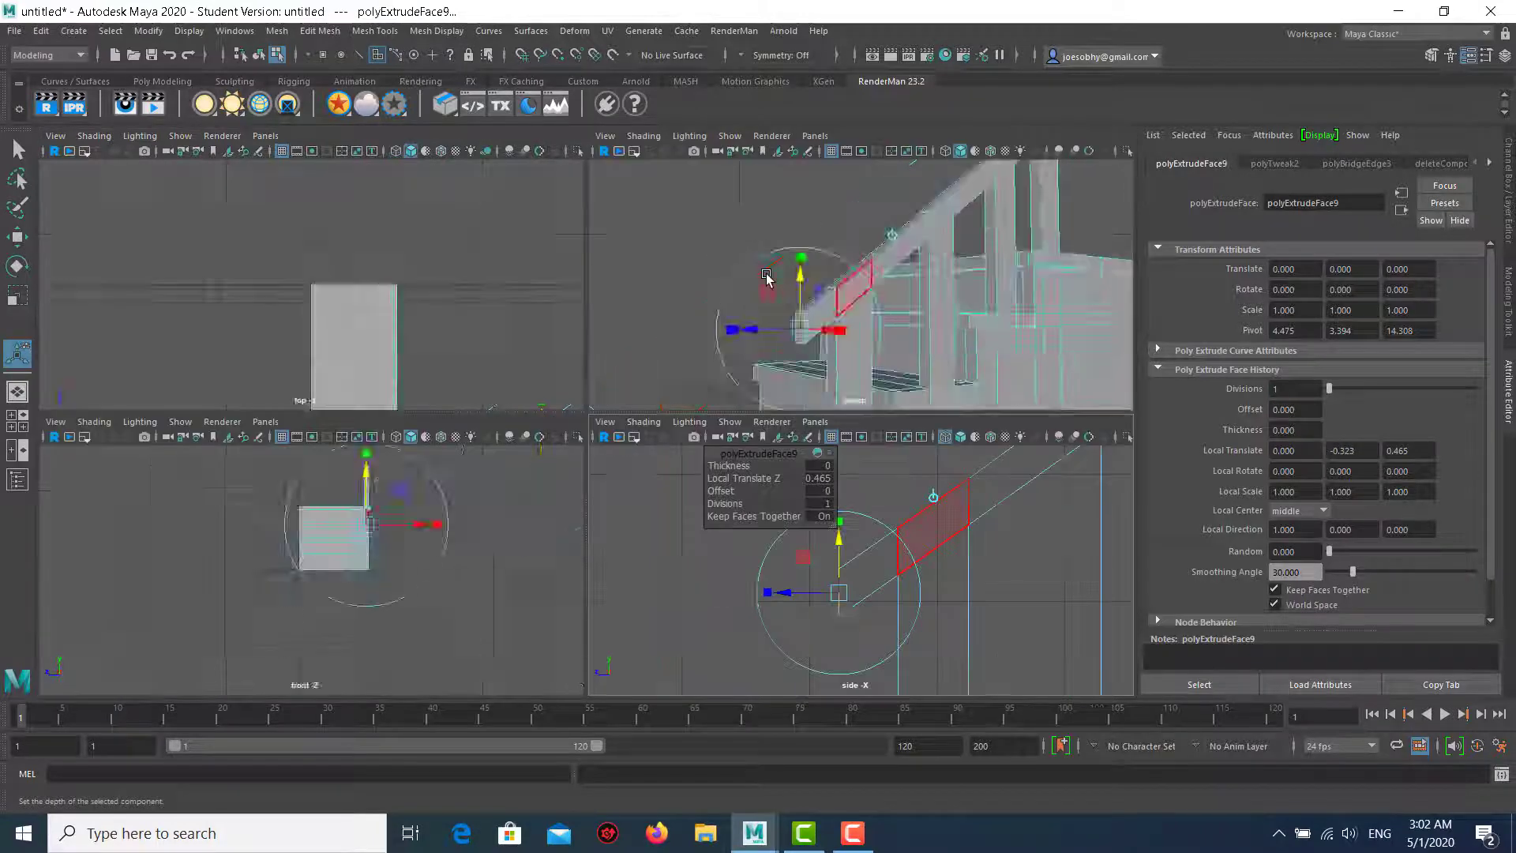
key(space)
scroll(454, 306, up, 3)
mouse_move(454, 306)
alt+mouse_down()
mouse_move(468, 335)
mouse_move(711, 518)
mouse_move(612, 438)
alt+mouse_up()
Extrude the end twice more, bending it down and pushing it out to local offset 0.225.
key(ctrl+e)
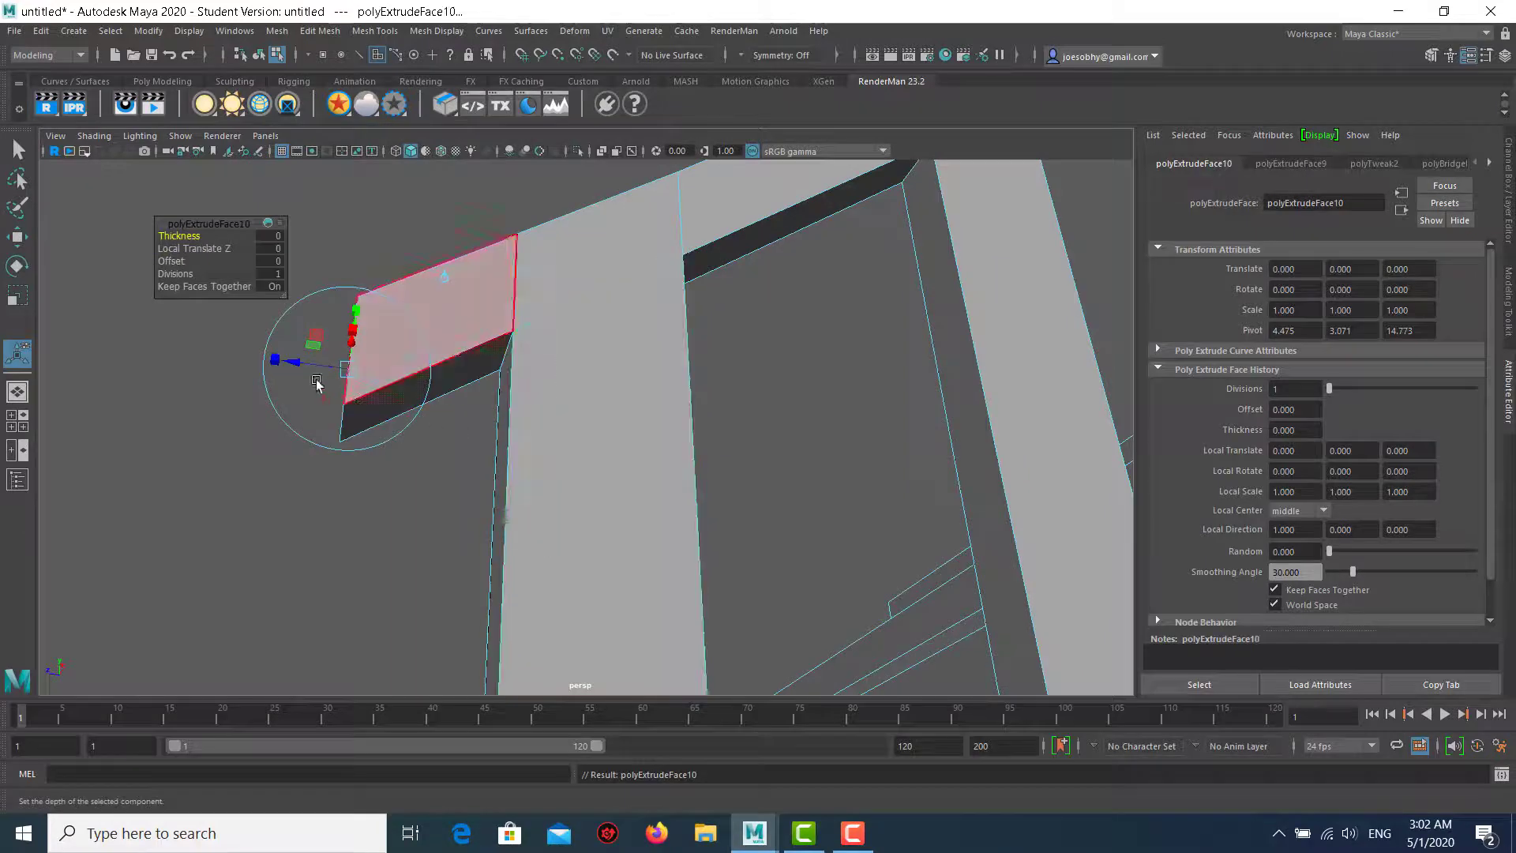
drag(304, 365, 214, 349)
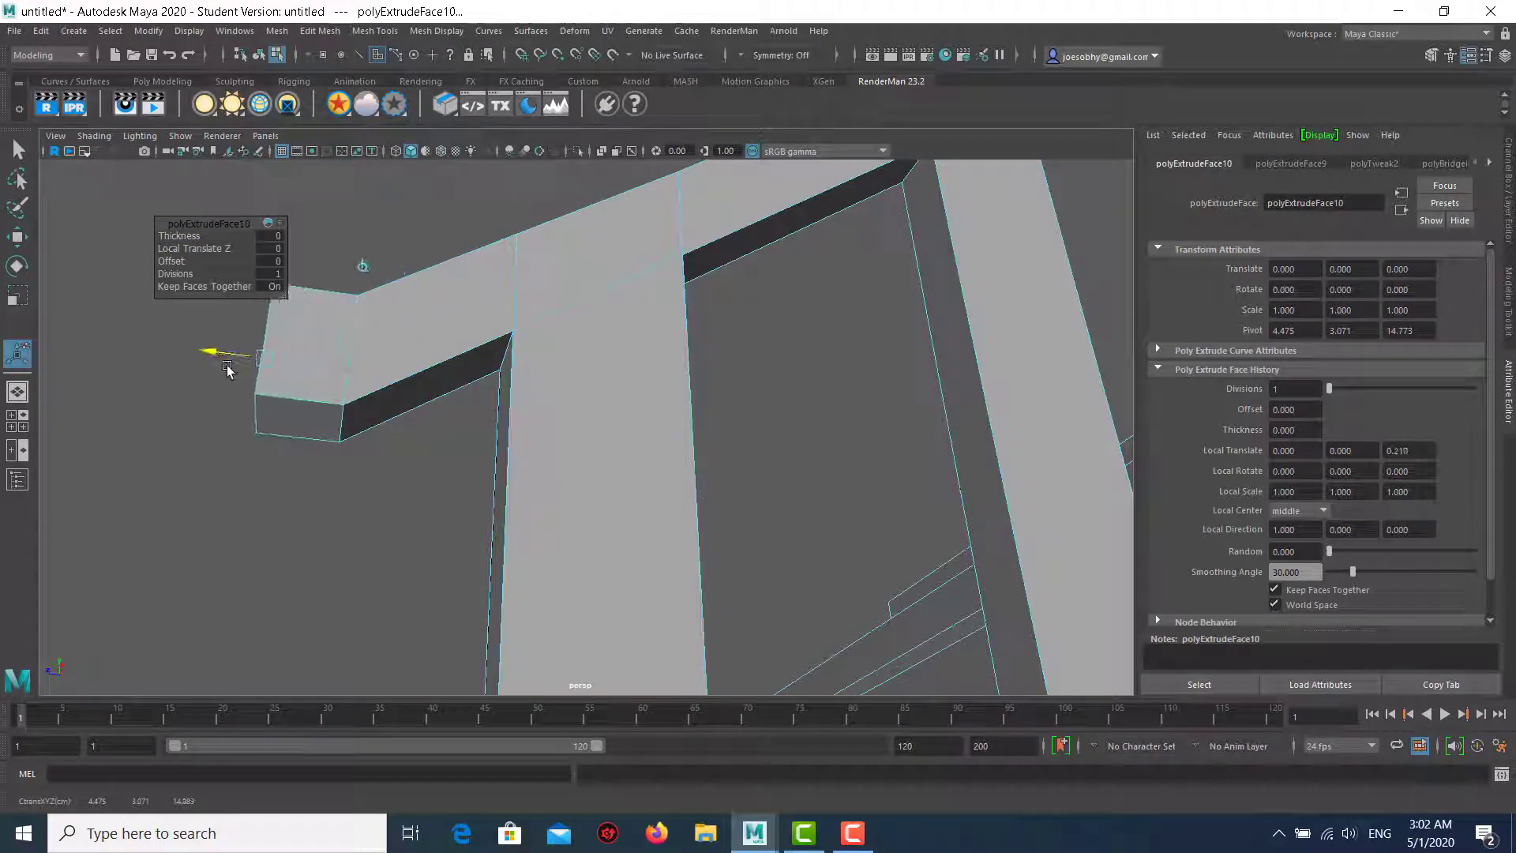
click(311, 490)
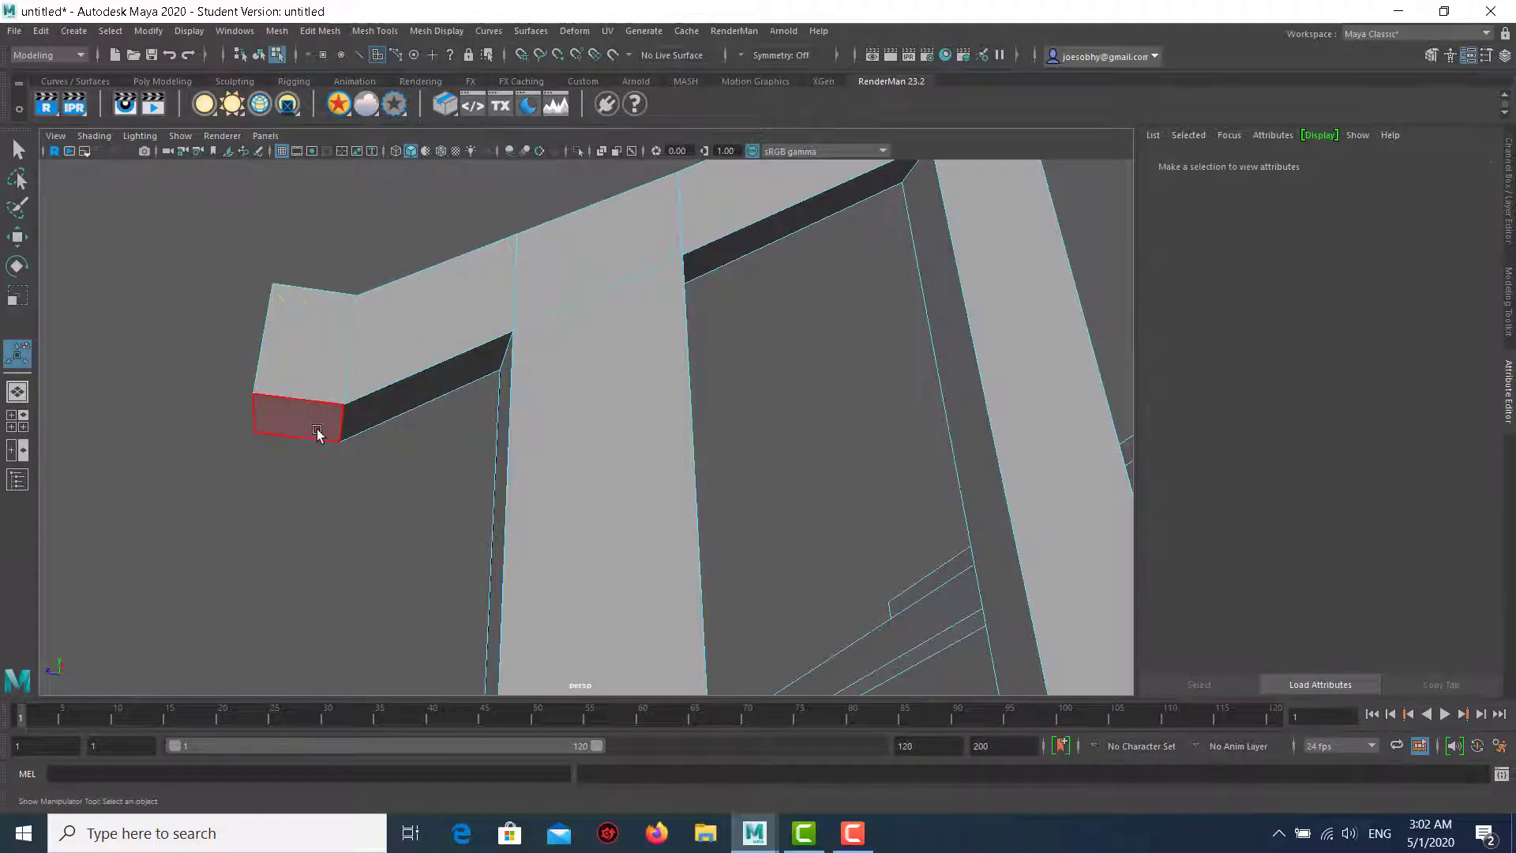
click(318, 433)
key(ctrl+e)
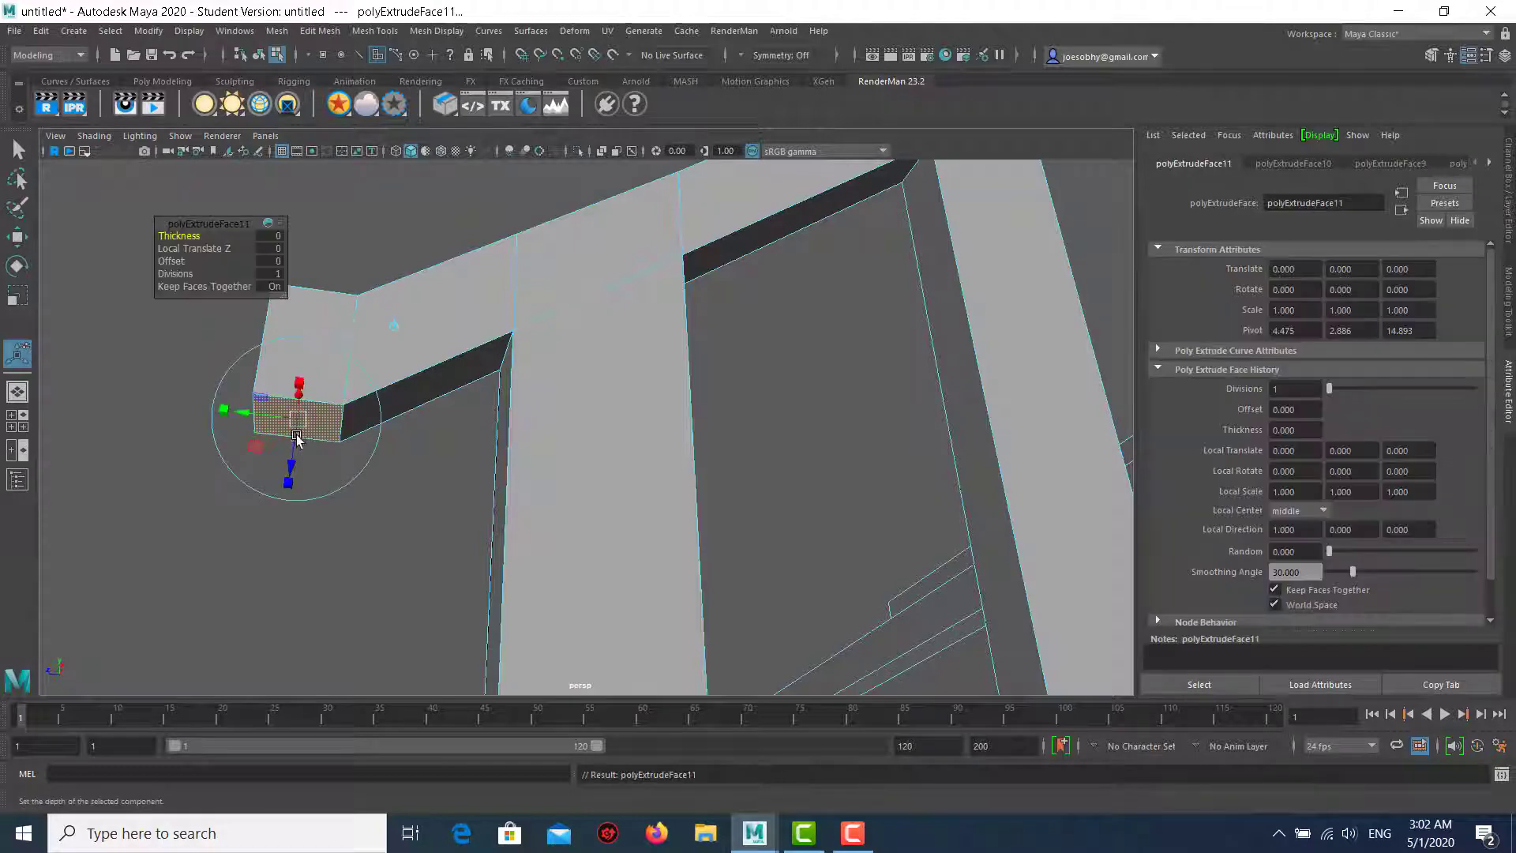
drag(288, 447, 285, 521)
scroll(474, 351, down, 5)
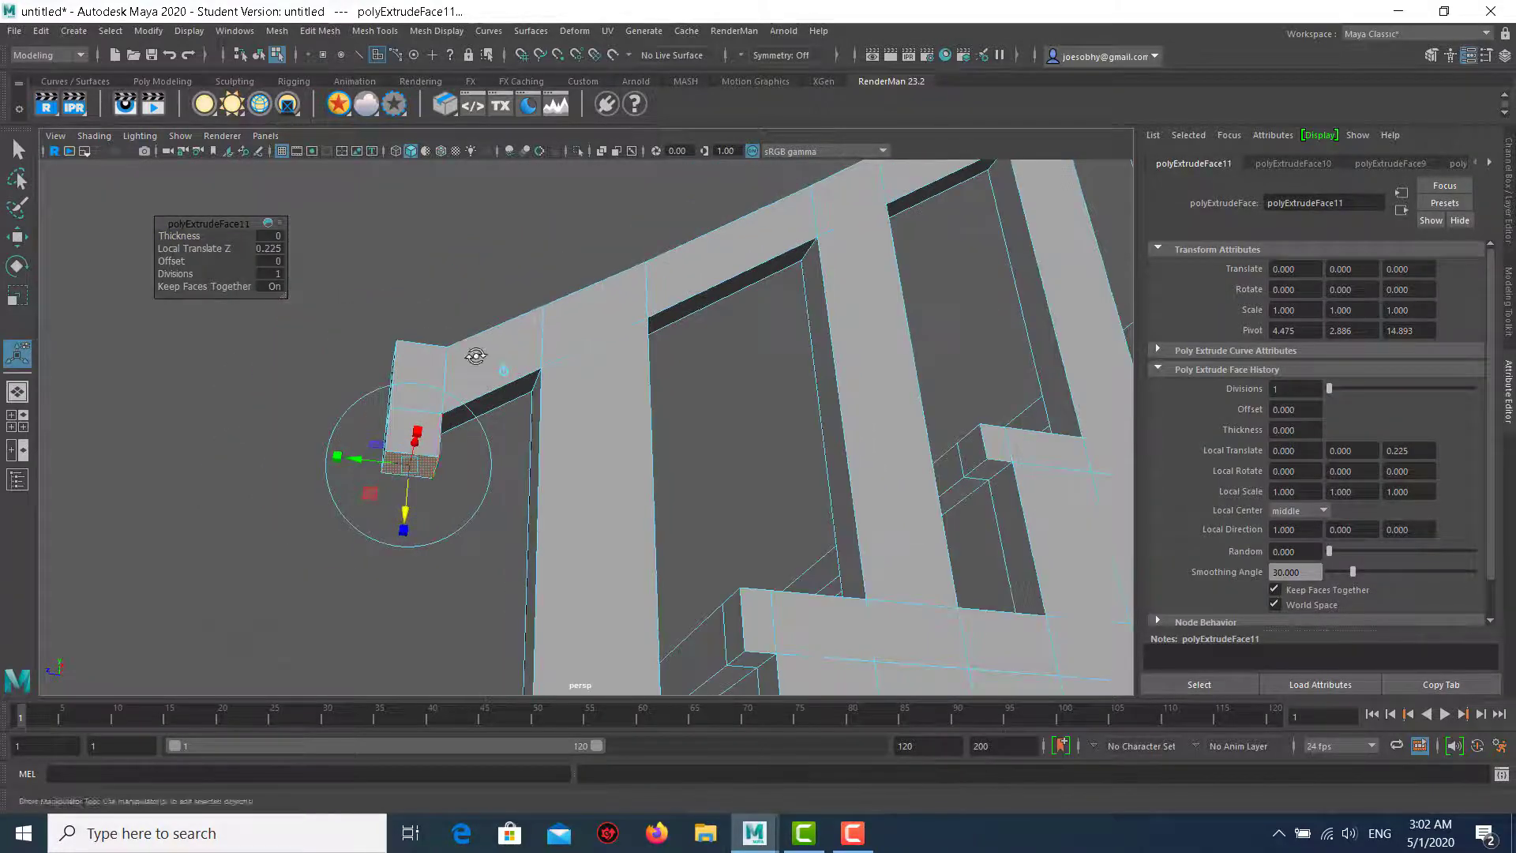
mouse_move(474, 352)
alt+mouse_down()
mouse_move(771, 463)
mouse_move(666, 532)
alt+mouse_up()
key(space)
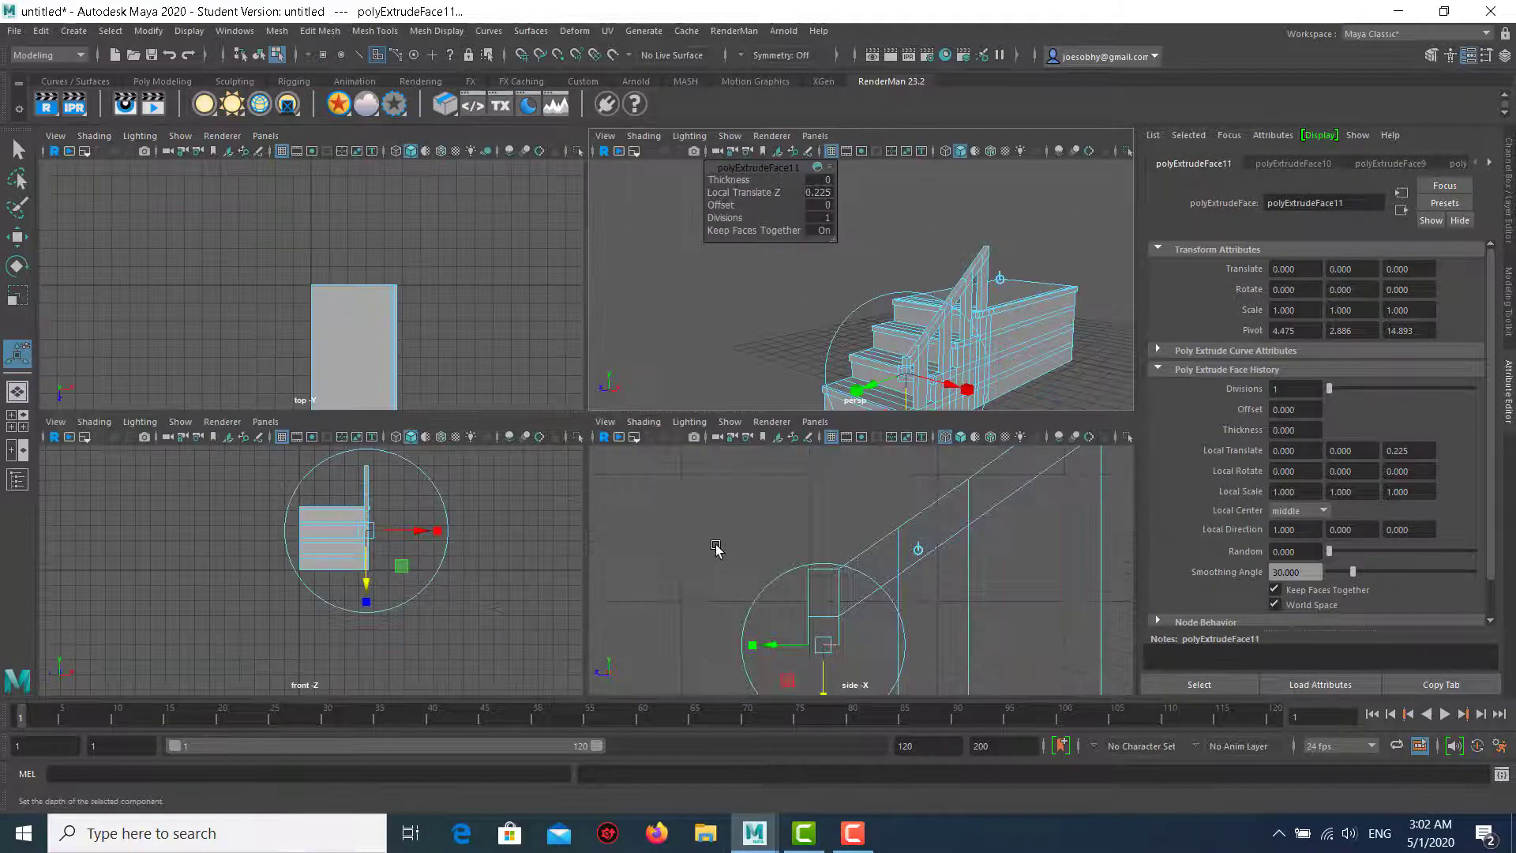
key(space)
scroll(727, 525, down, 3)
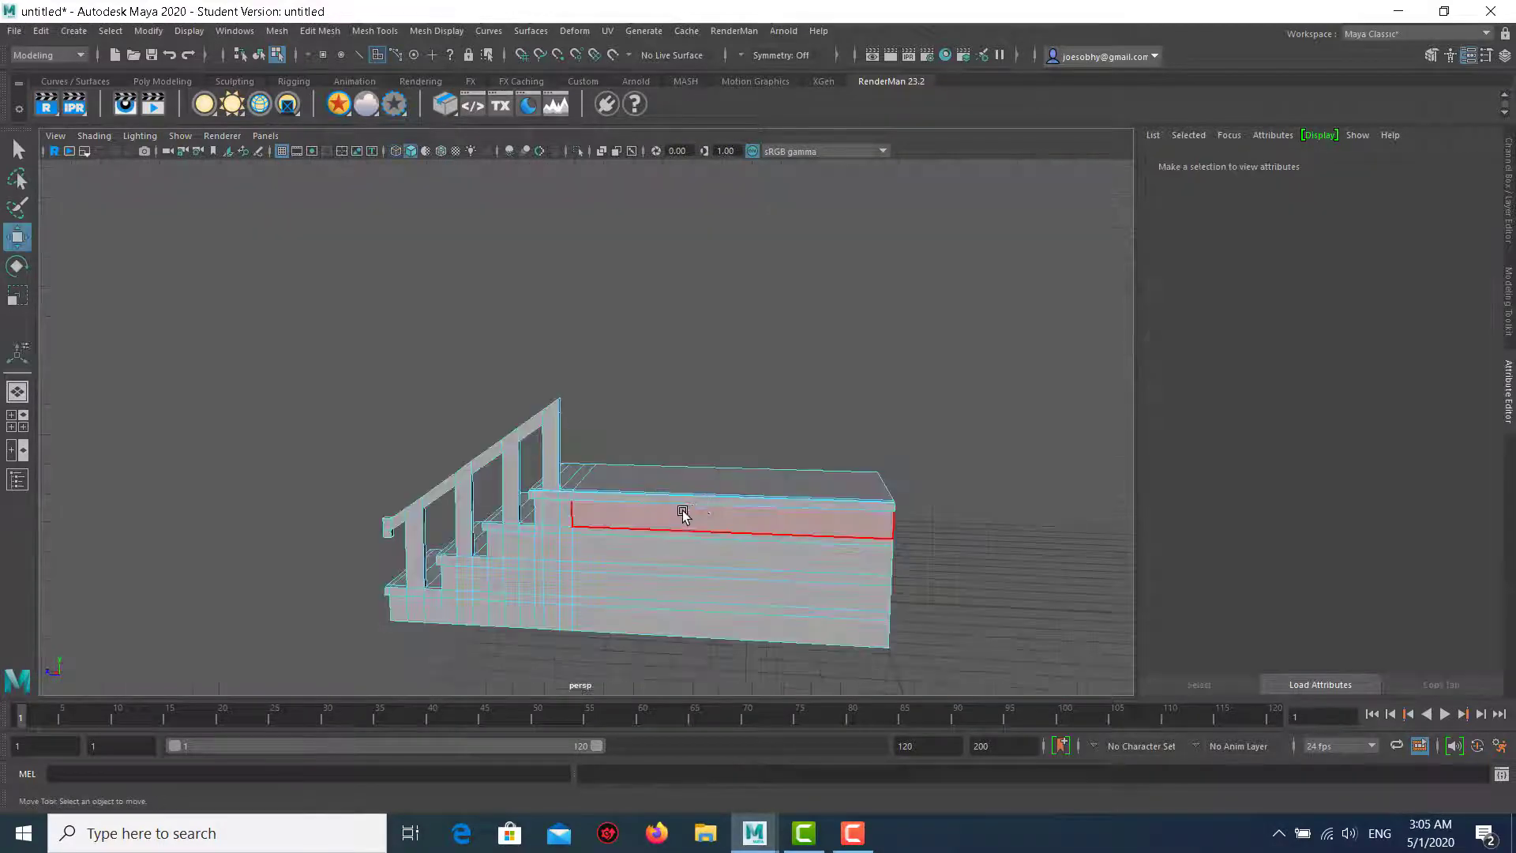
Orbit around the platform and select the staircase mesh as a whole object.
scroll(626, 484, down, 5)
alt+drag(626, 484, 558, 501)
alt+drag(770, 460, 590, 403)
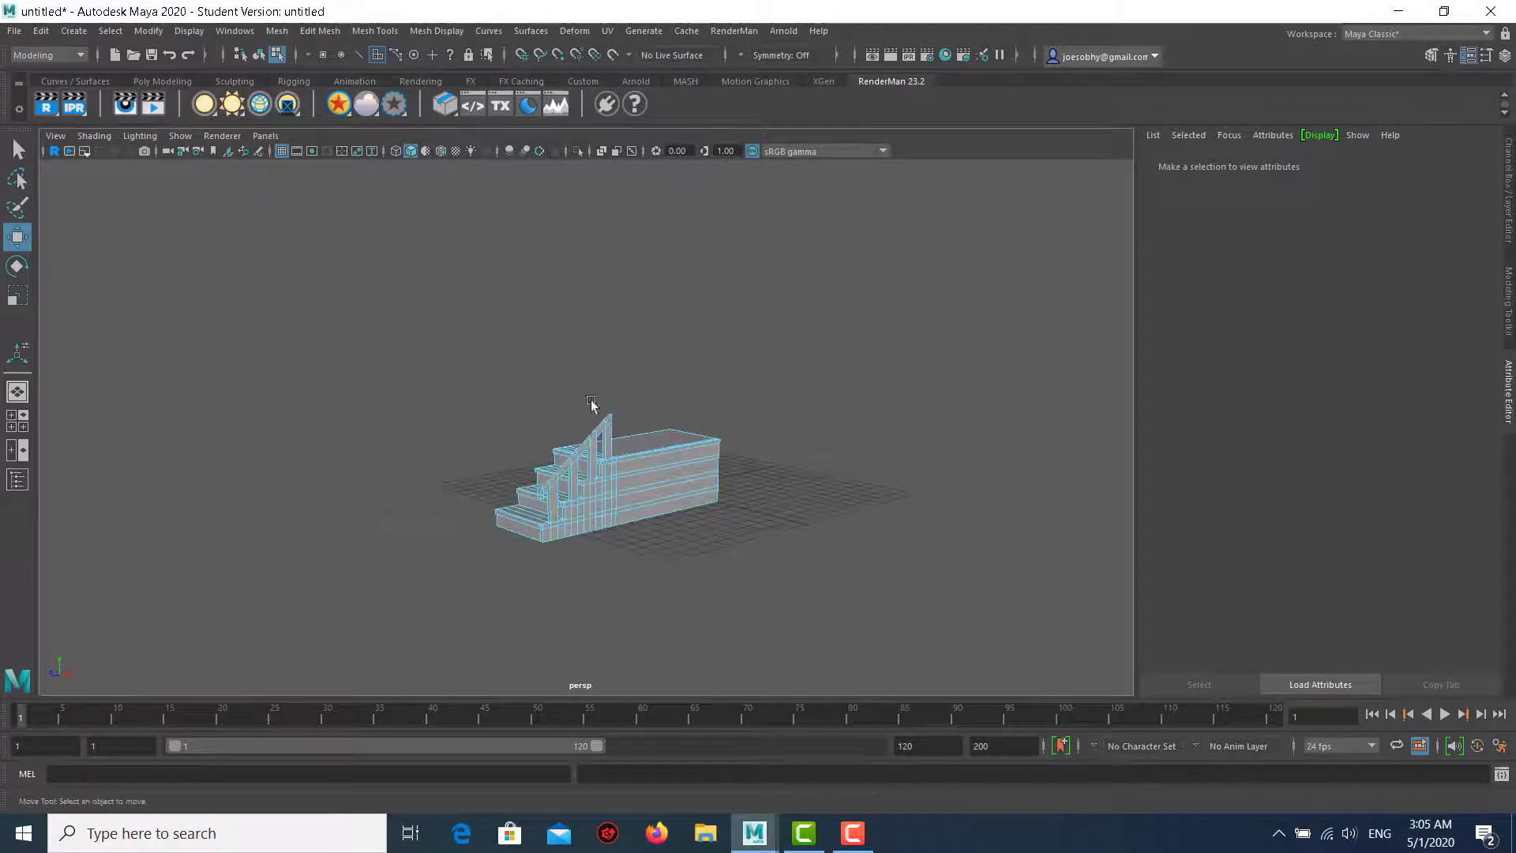
scroll(802, 450, up, 3)
alt+drag(802, 450, 619, 419)
scroll(769, 499, up, 5)
click(770, 499)
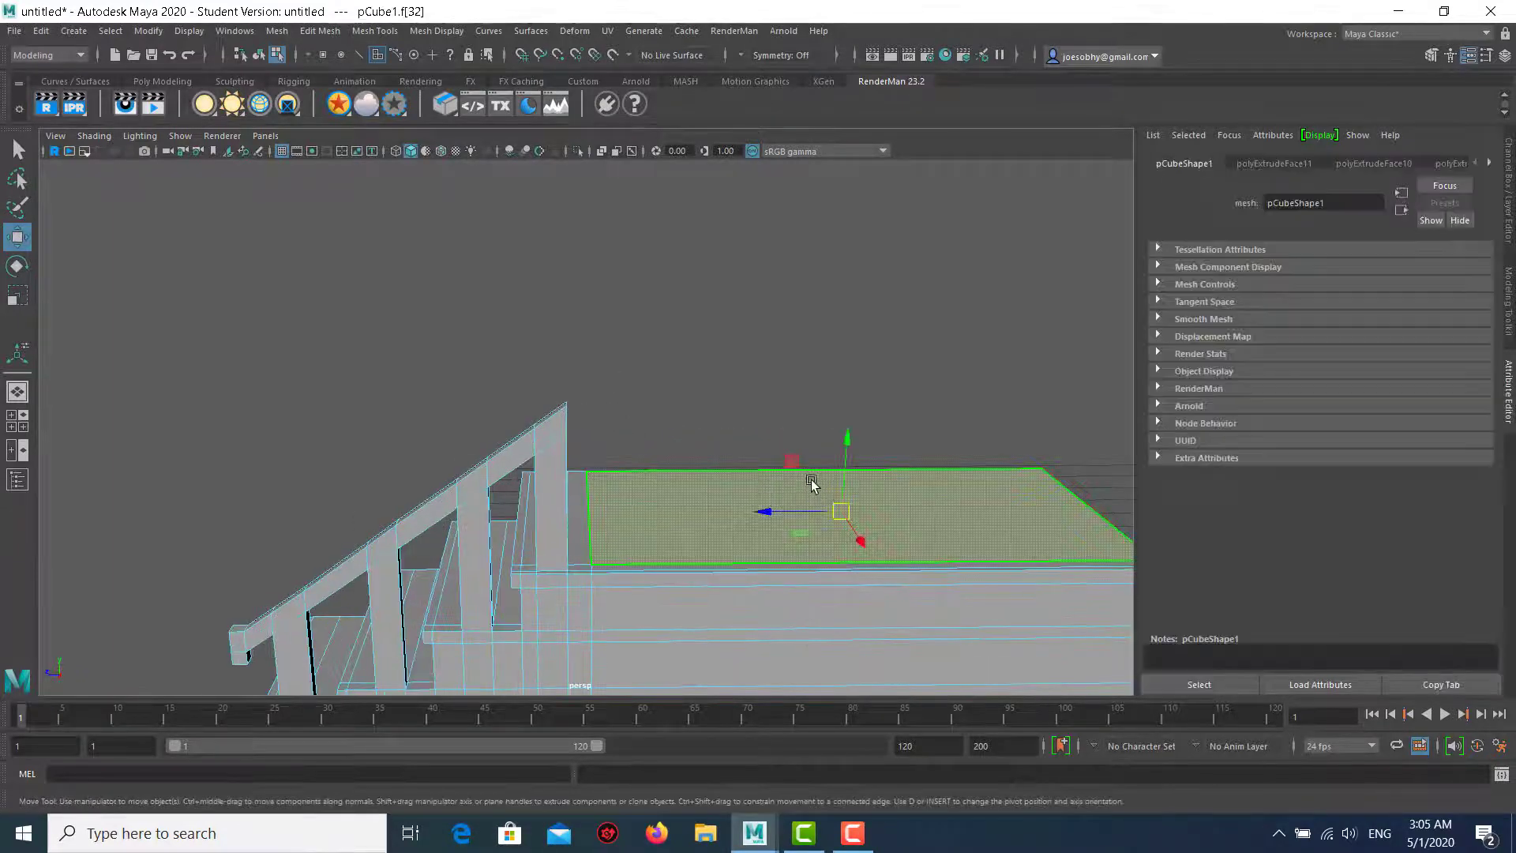
right_drag(734, 443, 798, 386)
click(751, 406)
click(791, 551)
scroll(791, 551, down, 5)
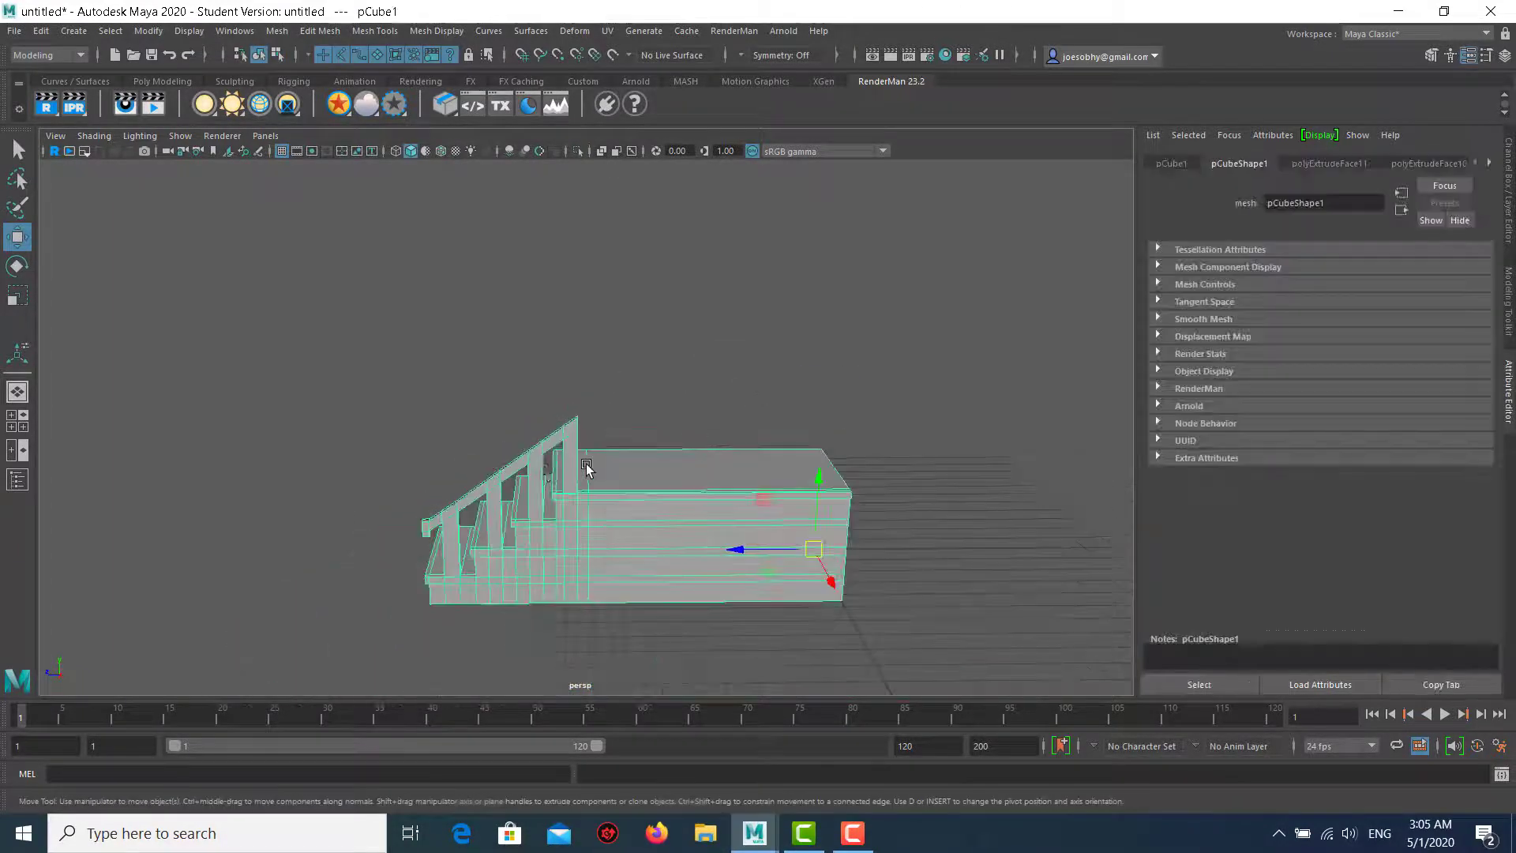
alt+drag(582, 466, 635, 467)
Duplicate the staircase mesh, check its transform attributes, and reselect it for the Modify menu.
key(ctrl+d)
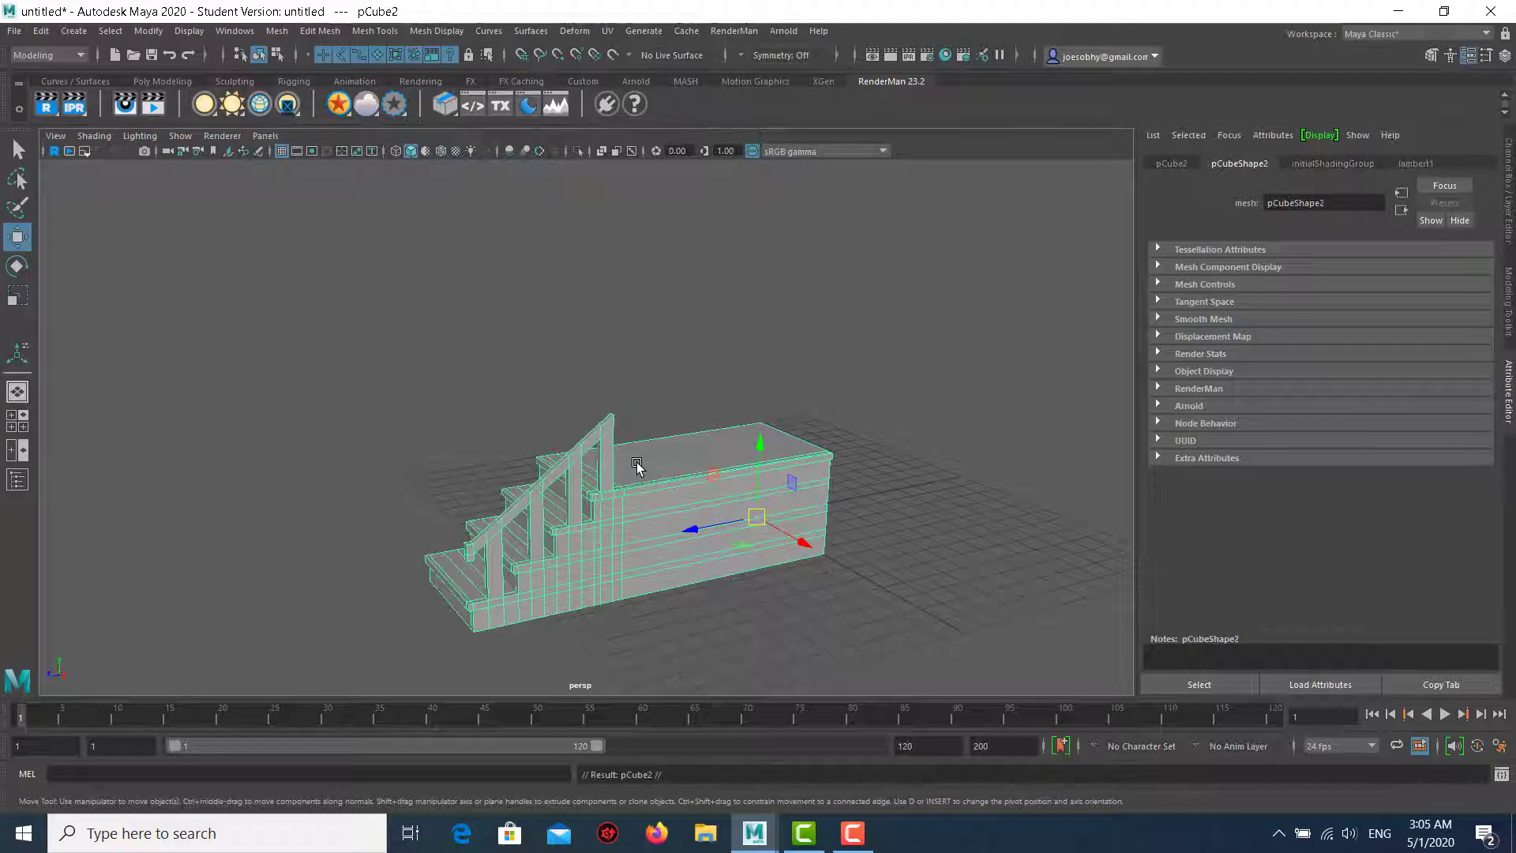
click(1188, 164)
mouse_move(908, 442)
alt+mouse_down()
mouse_move(419, 499)
mouse_move(518, 501)
alt+mouse_up()
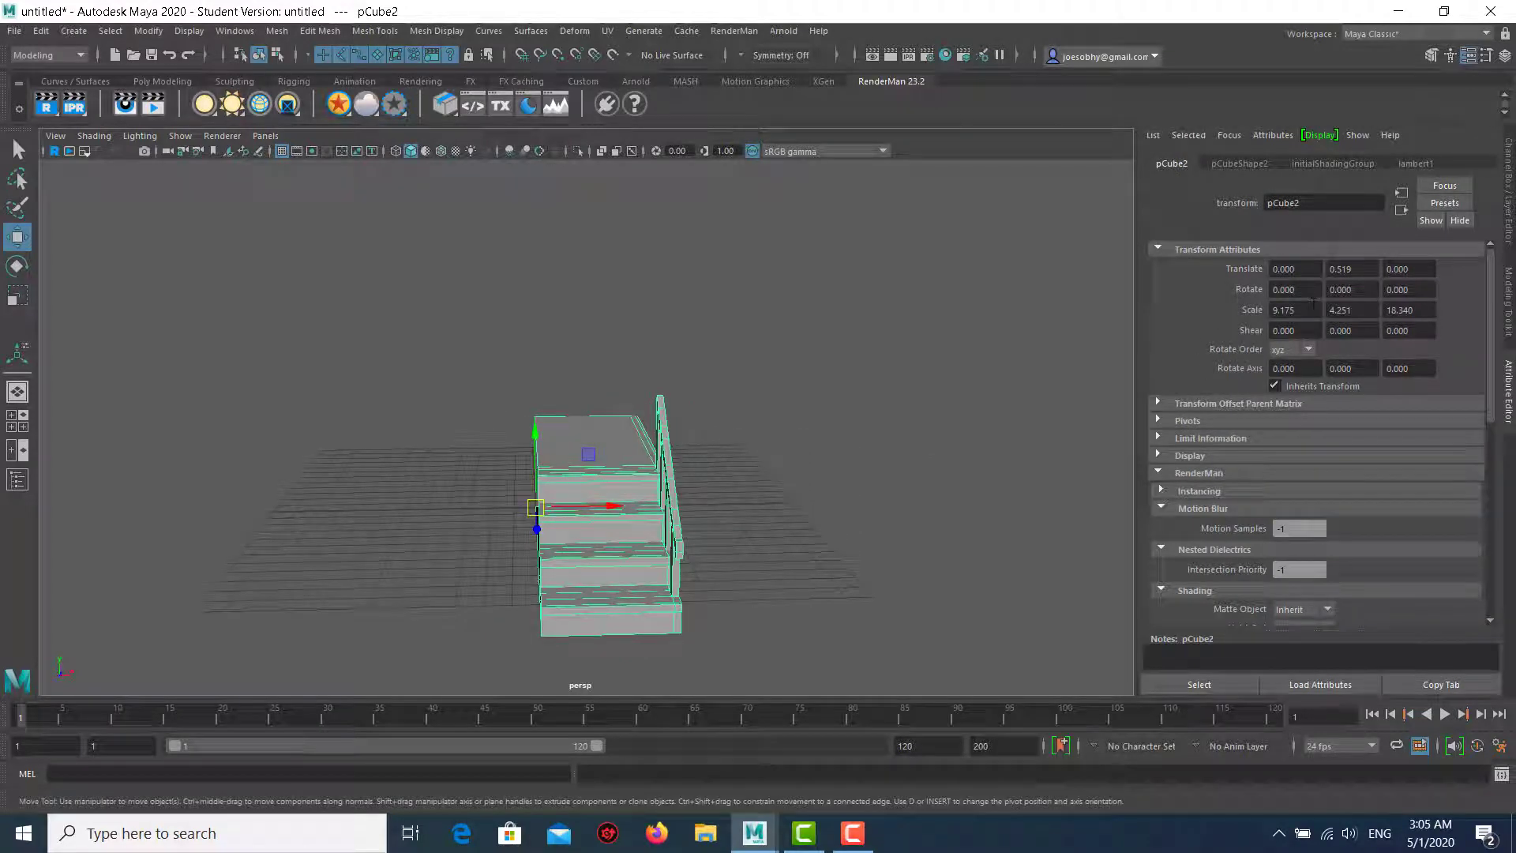
click(864, 363)
key(ctrl+z)
click(537, 432)
click(538, 439)
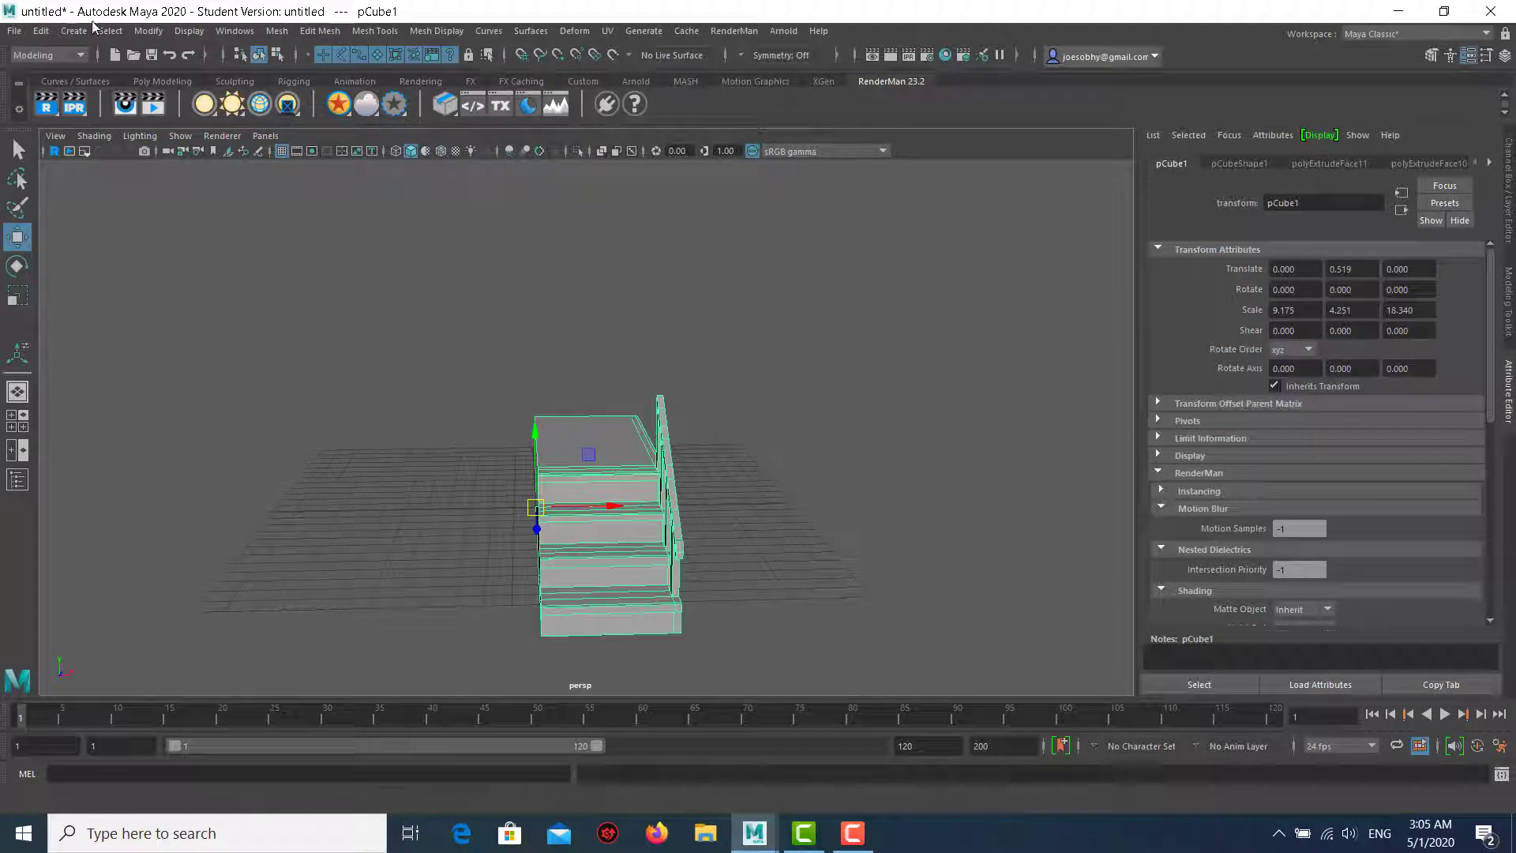
click(150, 36)
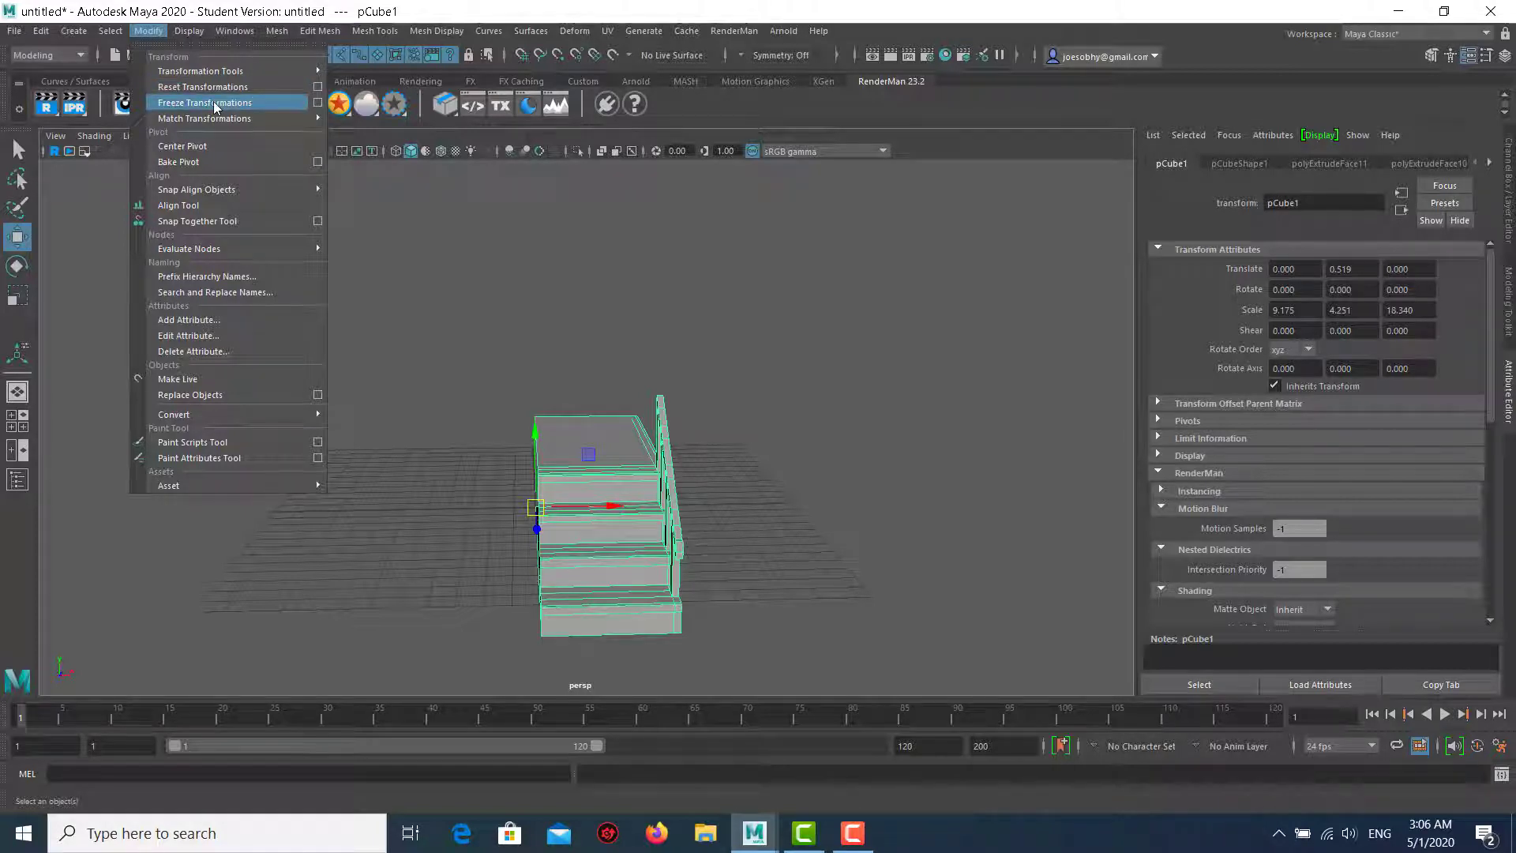
Freeze the staircase's transformations, duplicate it, and set the copy's Scale X to -1.
click(214, 106)
alt+drag(812, 427, 781, 425)
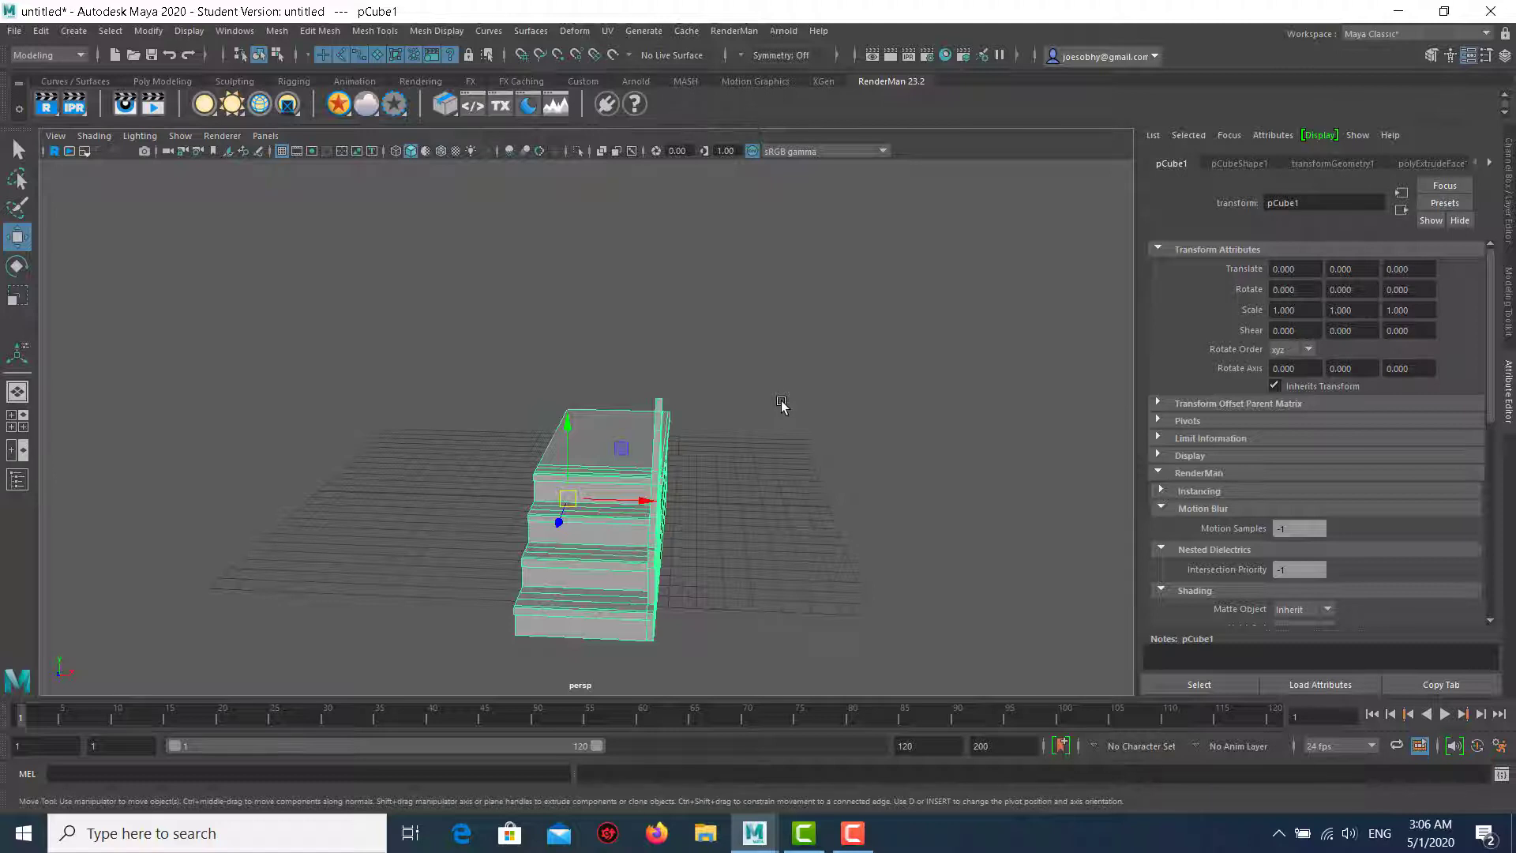
key(ctrl+d)
click(1283, 309)
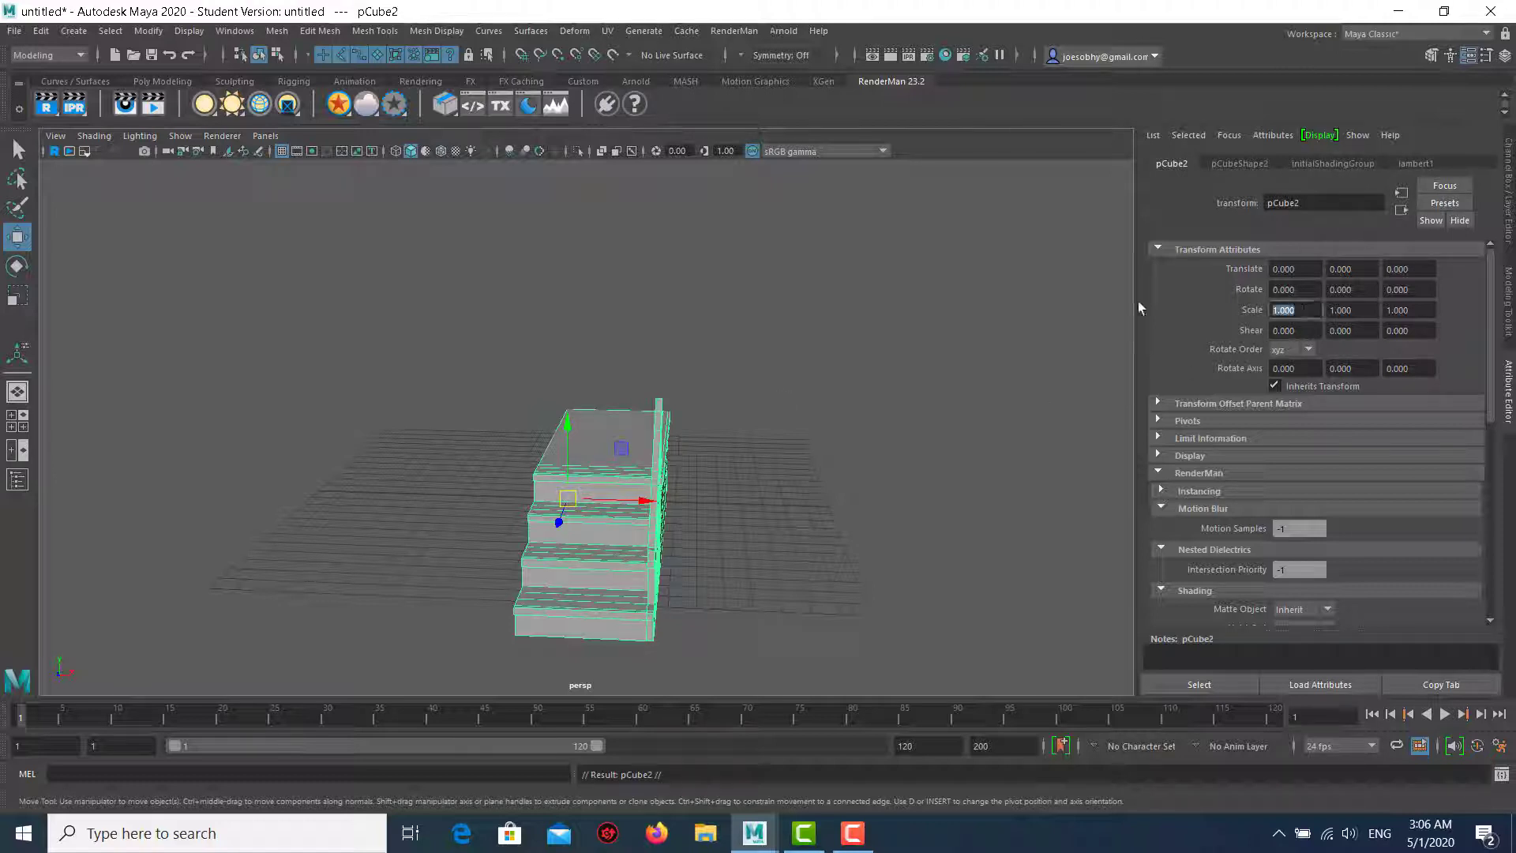
text(-1)
key(BackSpace)
key(Return)
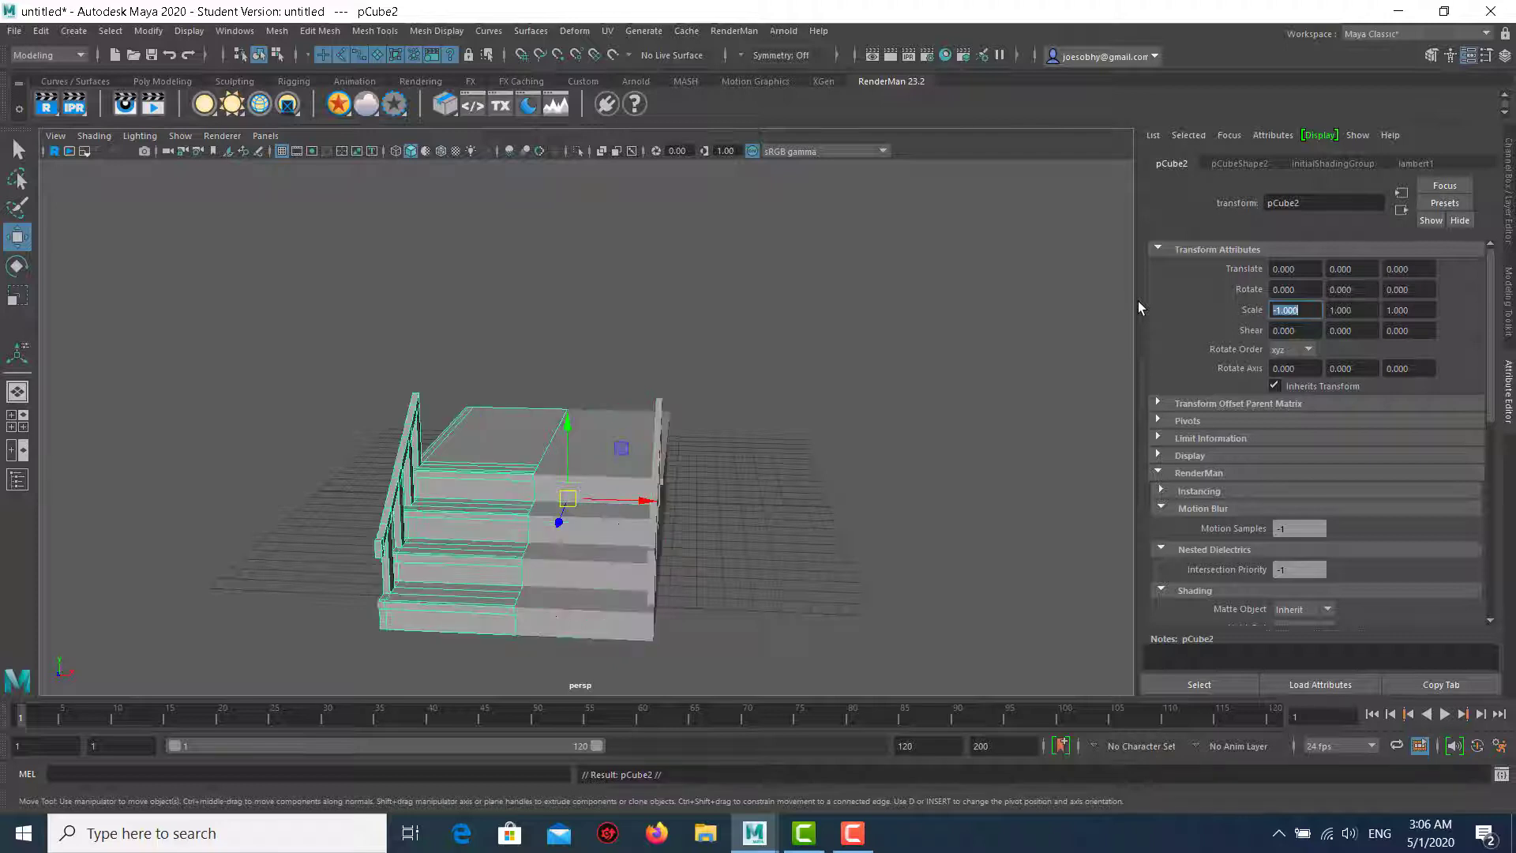
alt+drag(939, 474, 702, 505)
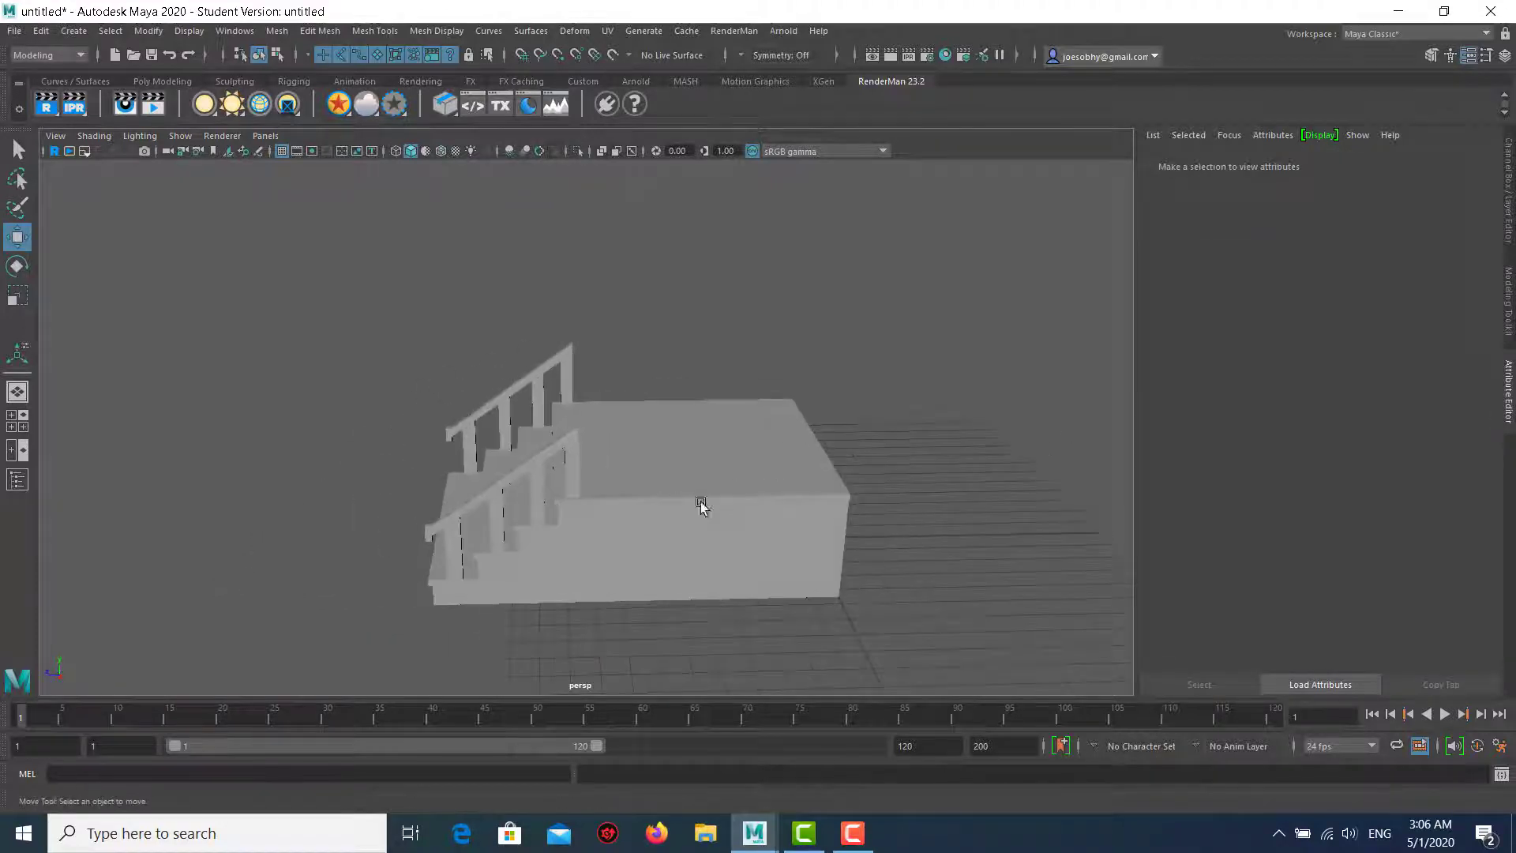
click(776, 506)
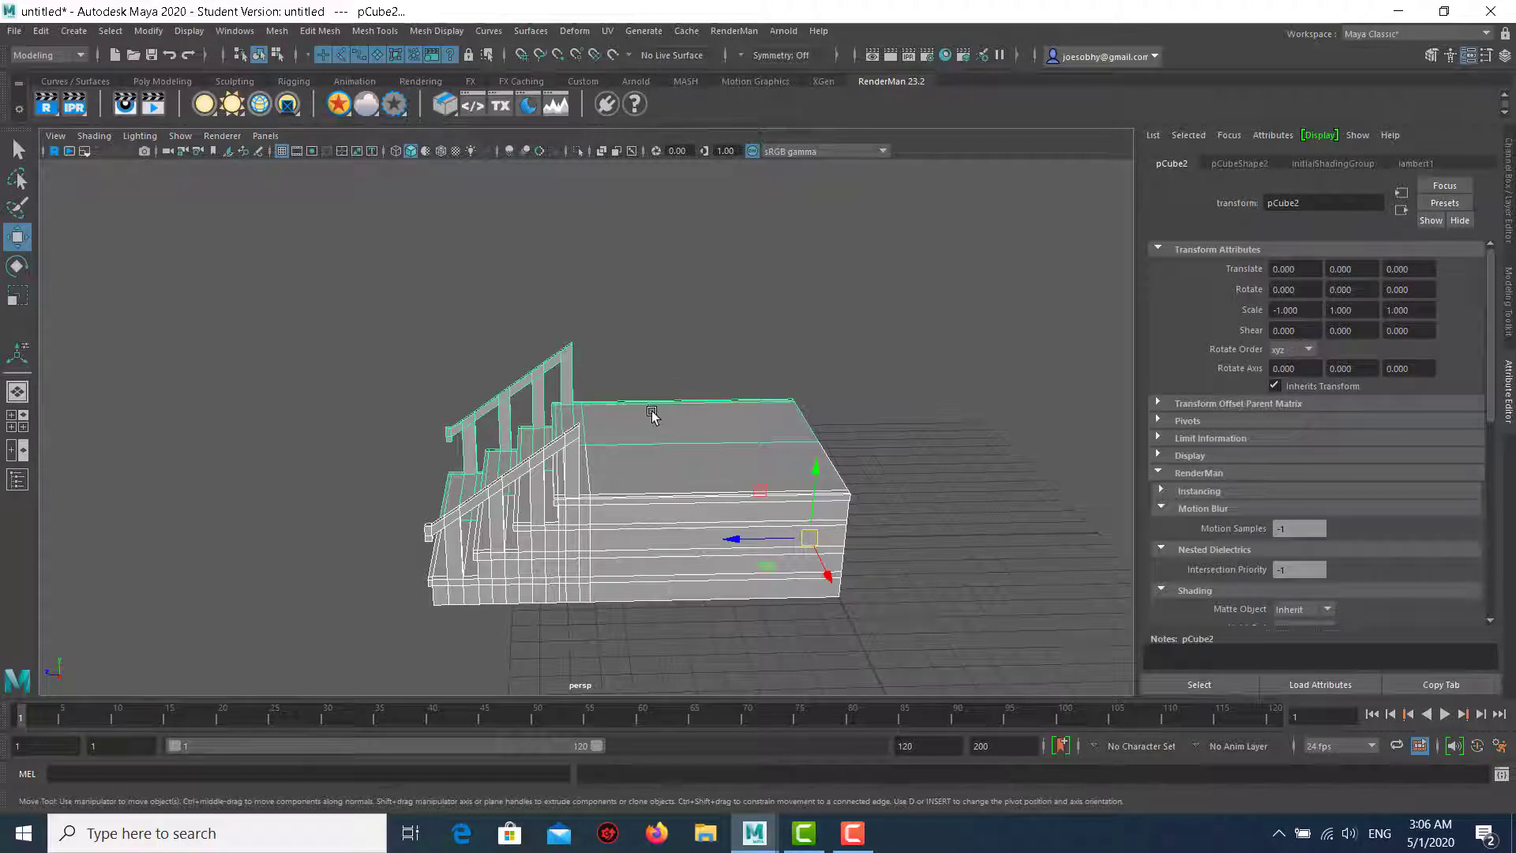
alt+drag(653, 418, 641, 414)
Set Scale Z to -1 on pCube1 and pCube4, mirroring the stairs to the platform's far end.
click(679, 333)
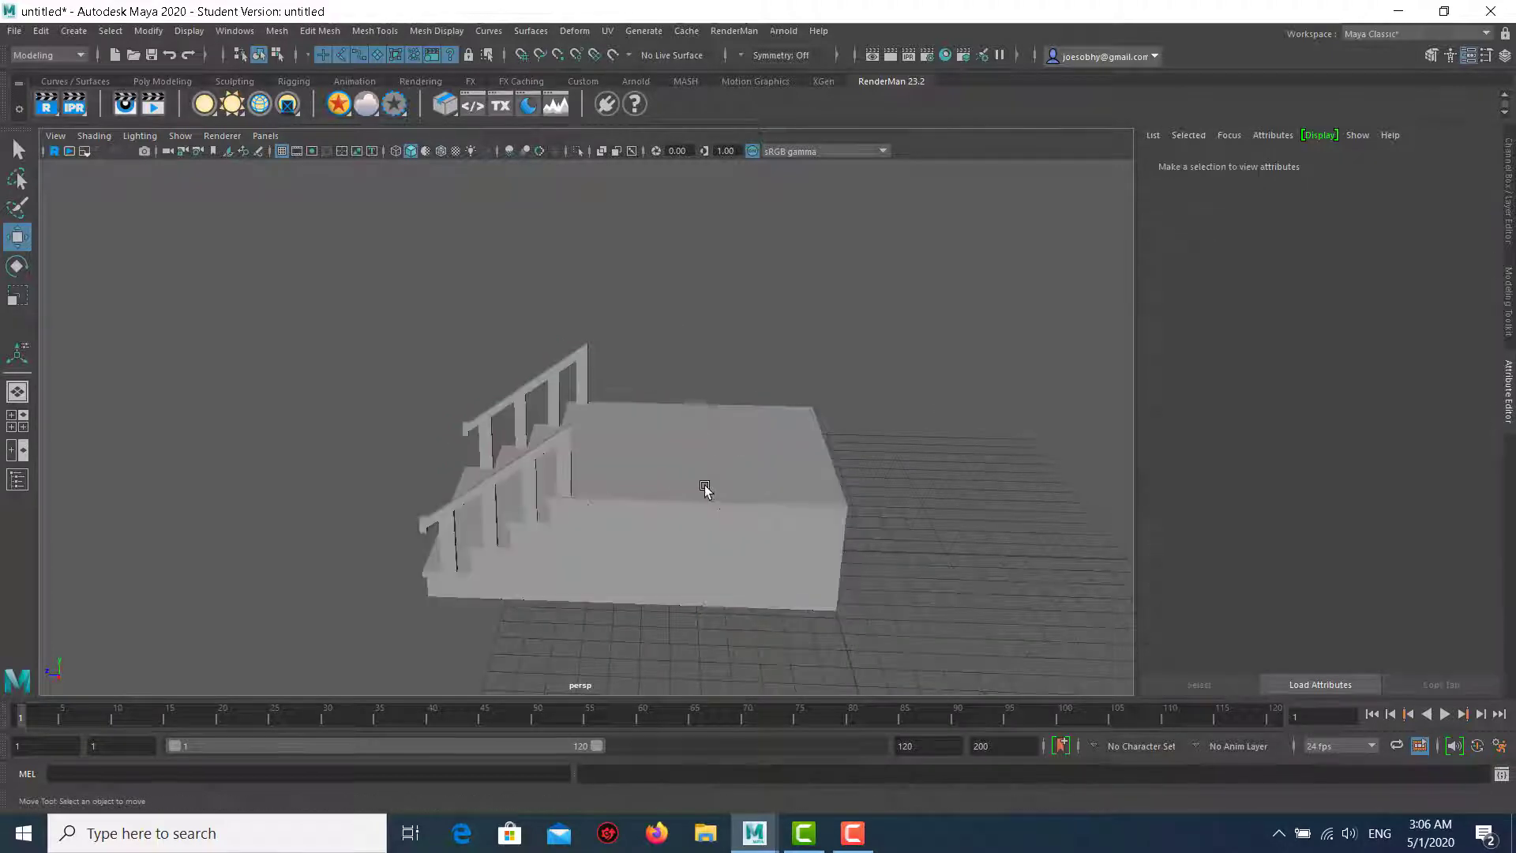
click(705, 484)
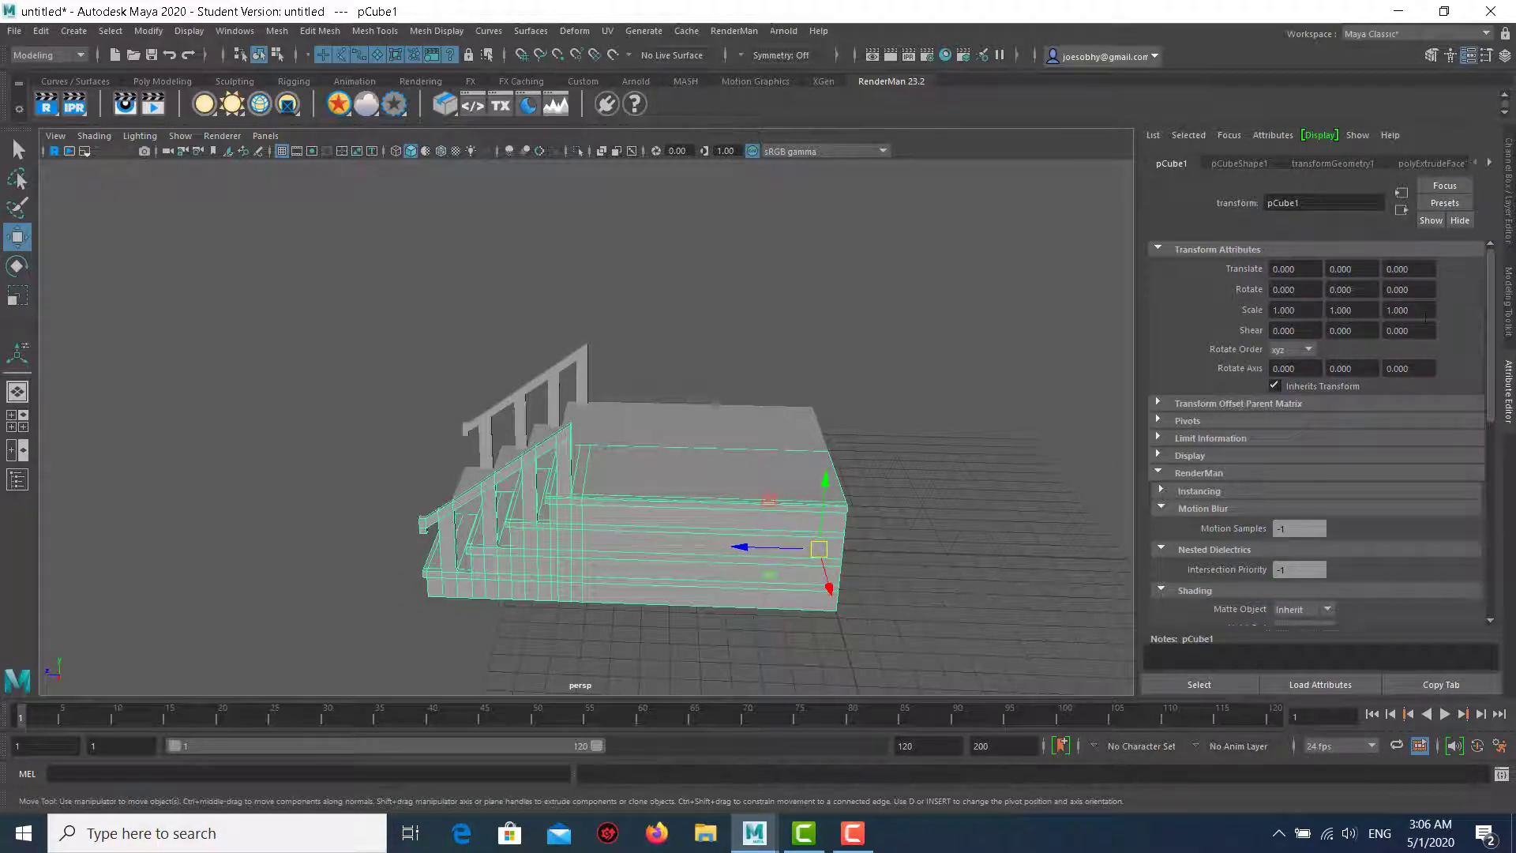
click(1425, 312)
text(-1.000)
key(Return)
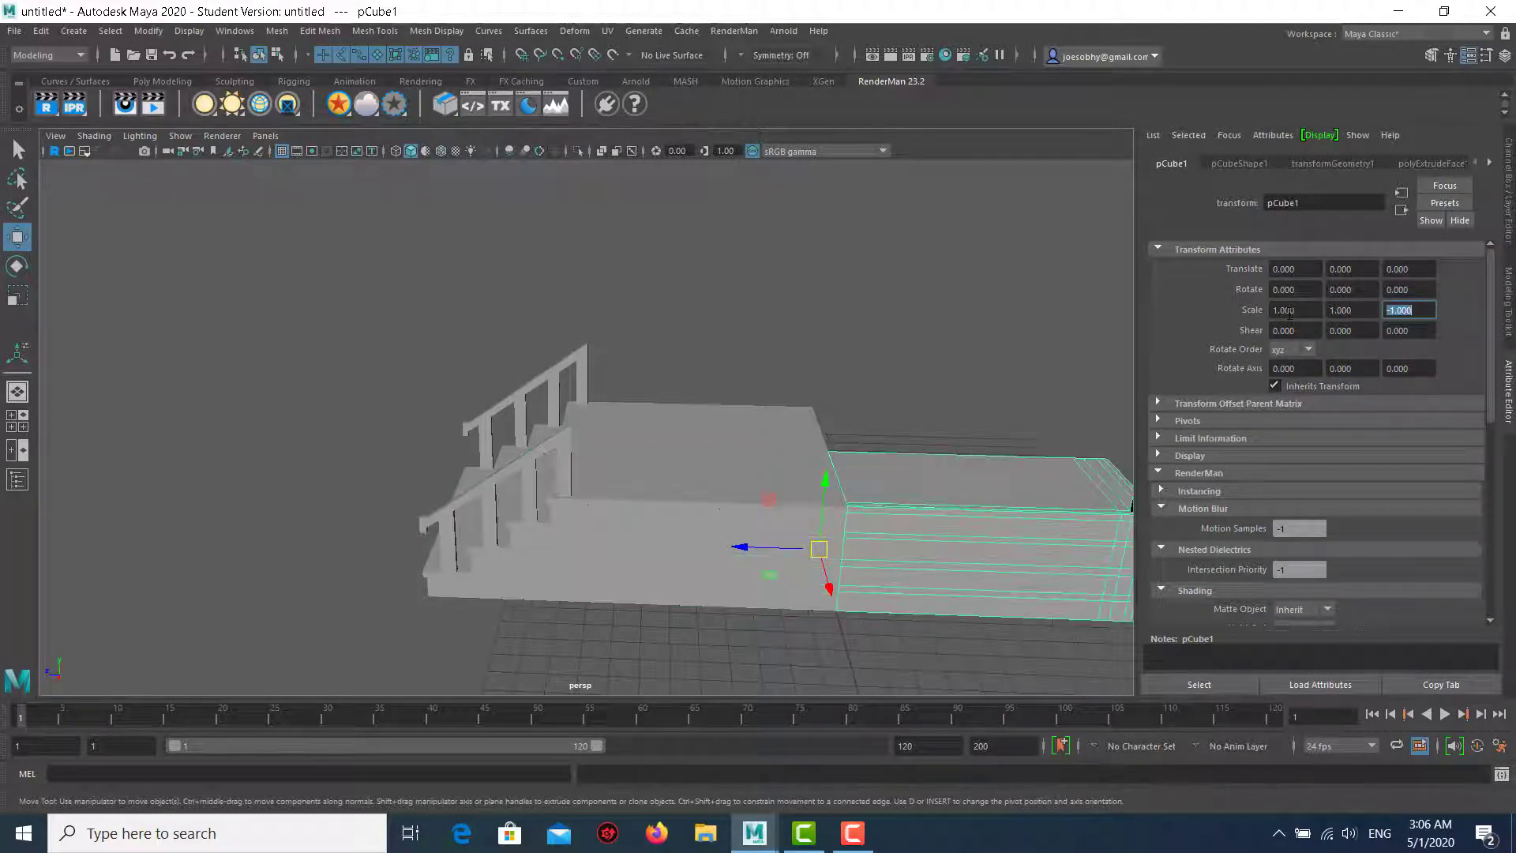
click(796, 420)
text(-1)
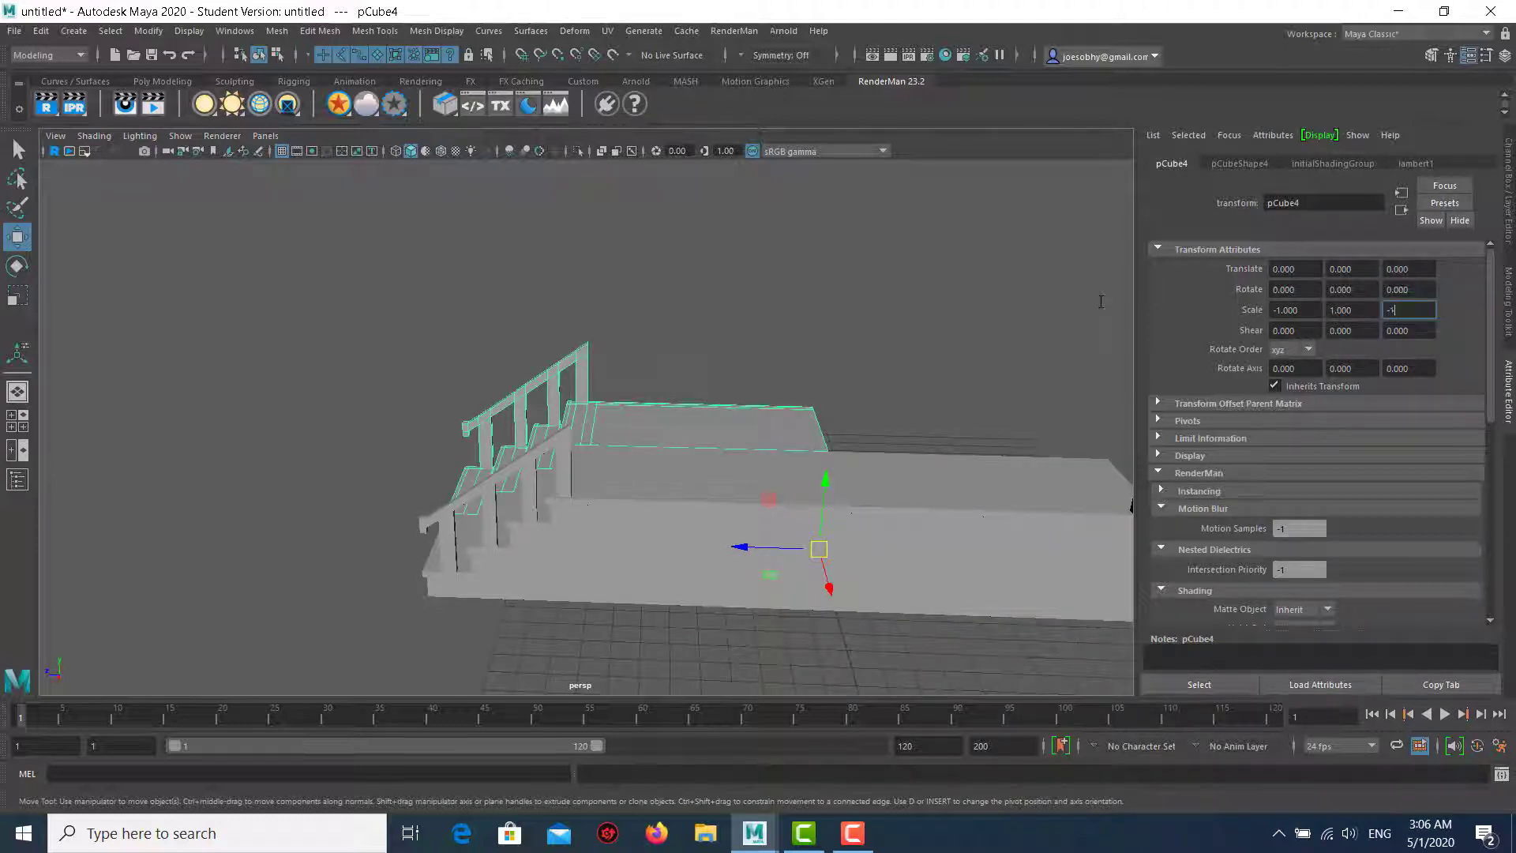
key(Return)
click(845, 329)
mouse_move(846, 328)
alt+mouse_down()
mouse_move(778, 406)
mouse_move(906, 409)
mouse_move(711, 355)
mouse_move(585, 413)
mouse_move(602, 494)
mouse_move(699, 472)
mouse_move(721, 569)
alt+mouse_up()
click(631, 426)
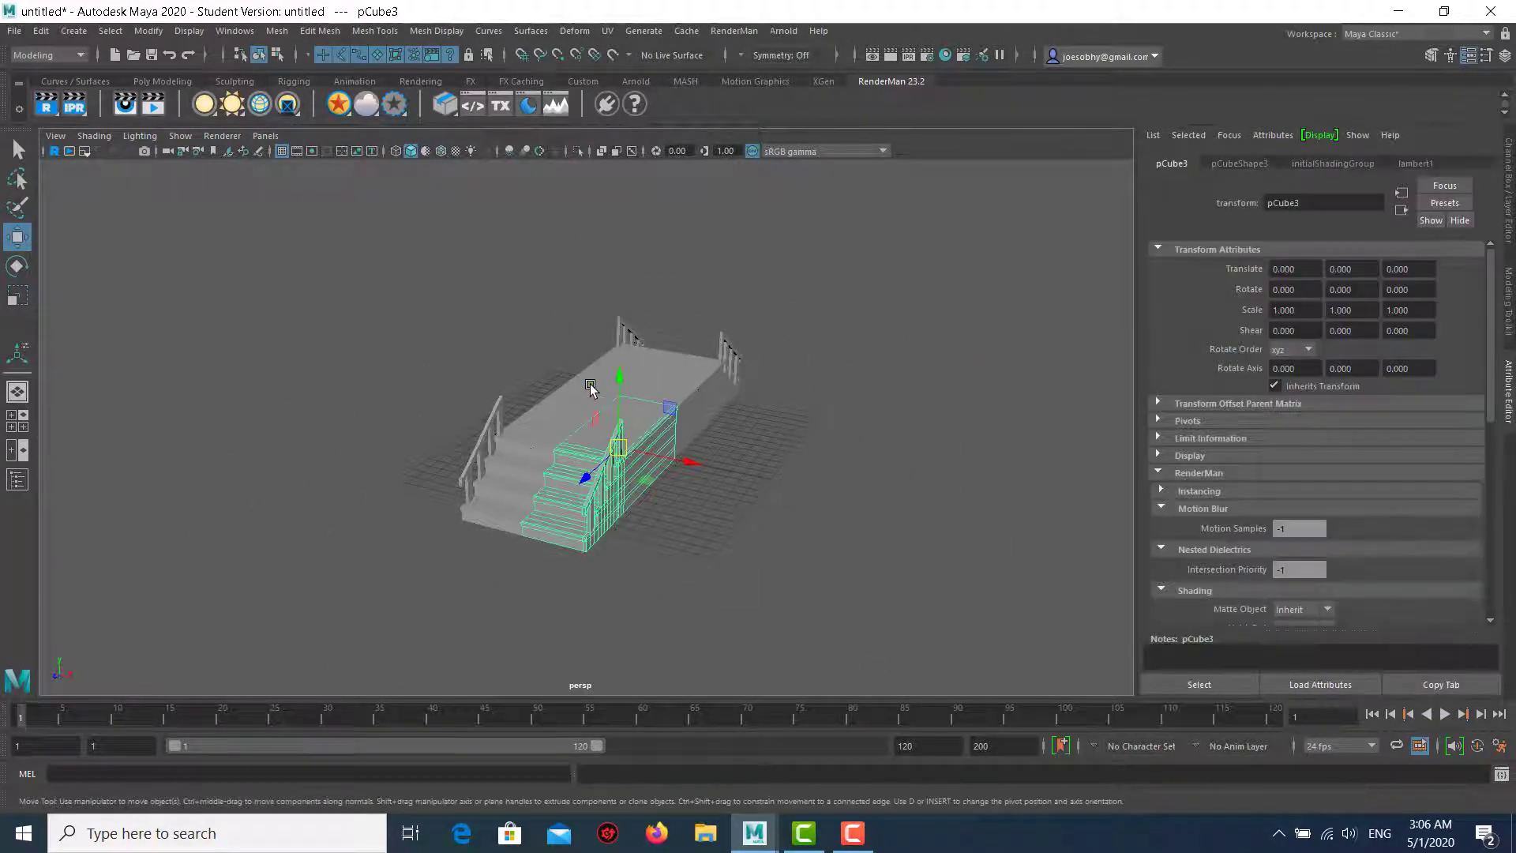
Select the railing stair piece and inspect the top face of its railing post.
click(590, 387)
mouse_move(525, 288)
alt+mouse_down()
mouse_move(721, 467)
mouse_move(535, 376)
mouse_move(392, 448)
mouse_move(599, 535)
mouse_move(602, 396)
alt+mouse_up()
click(365, 405)
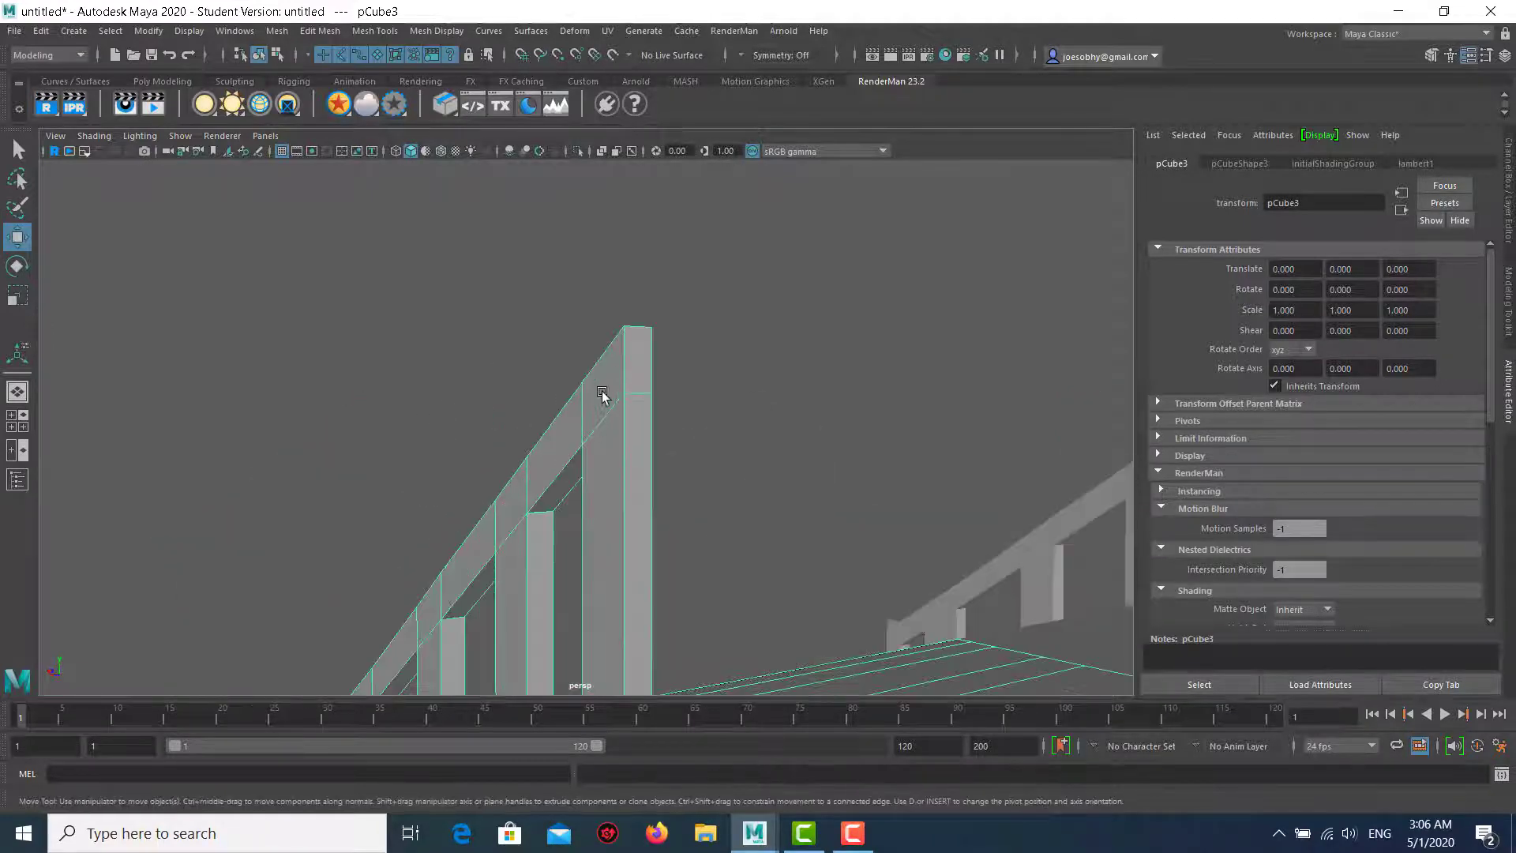
right_drag(645, 352, 642, 395)
click(638, 359)
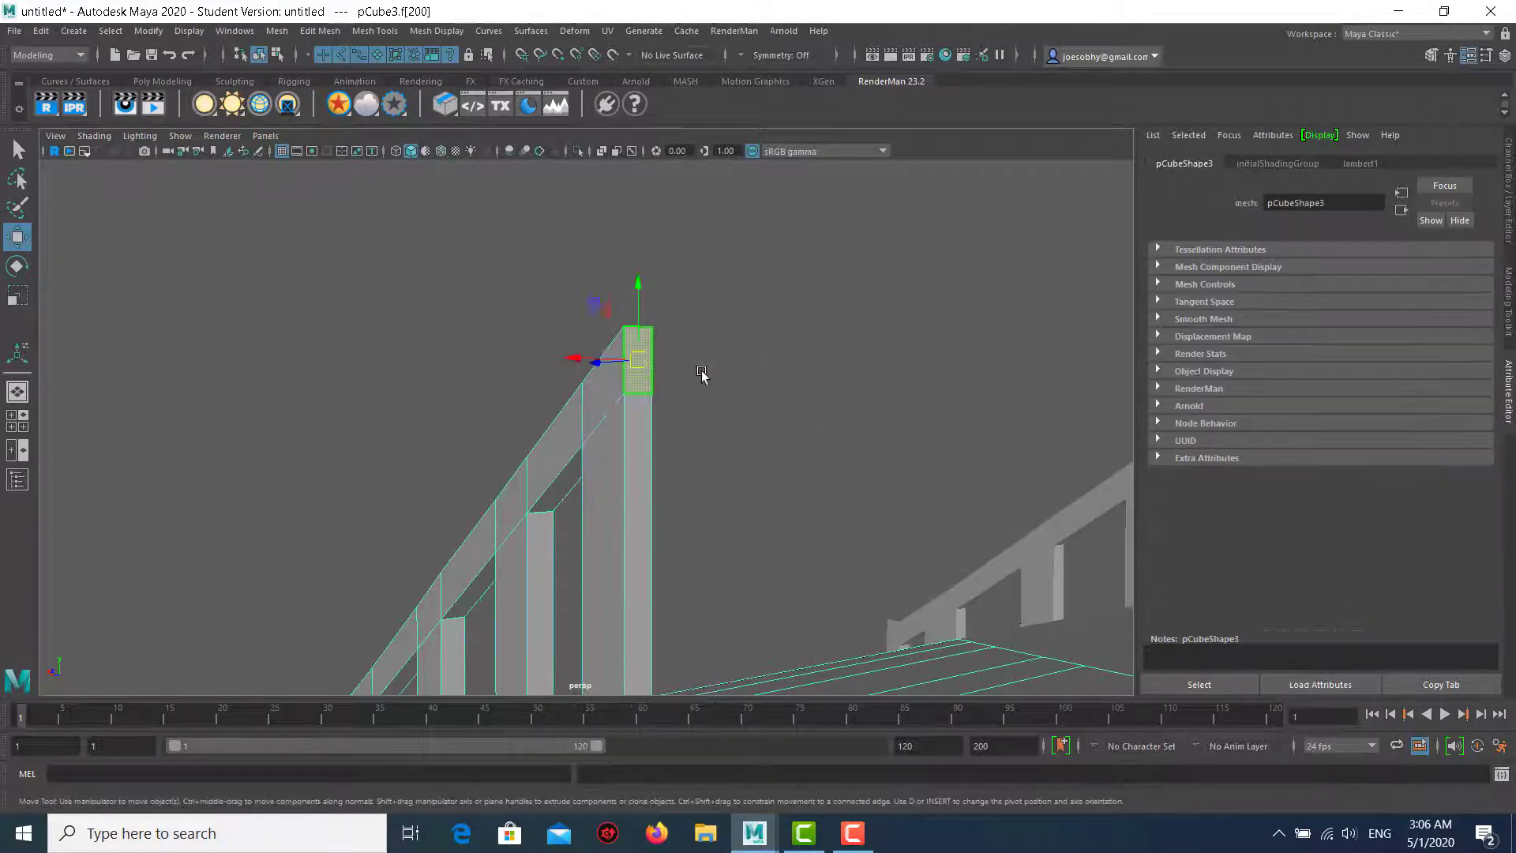
mouse_move(703, 376)
alt+mouse_down()
mouse_move(860, 379)
mouse_move(775, 357)
alt+mouse_up()
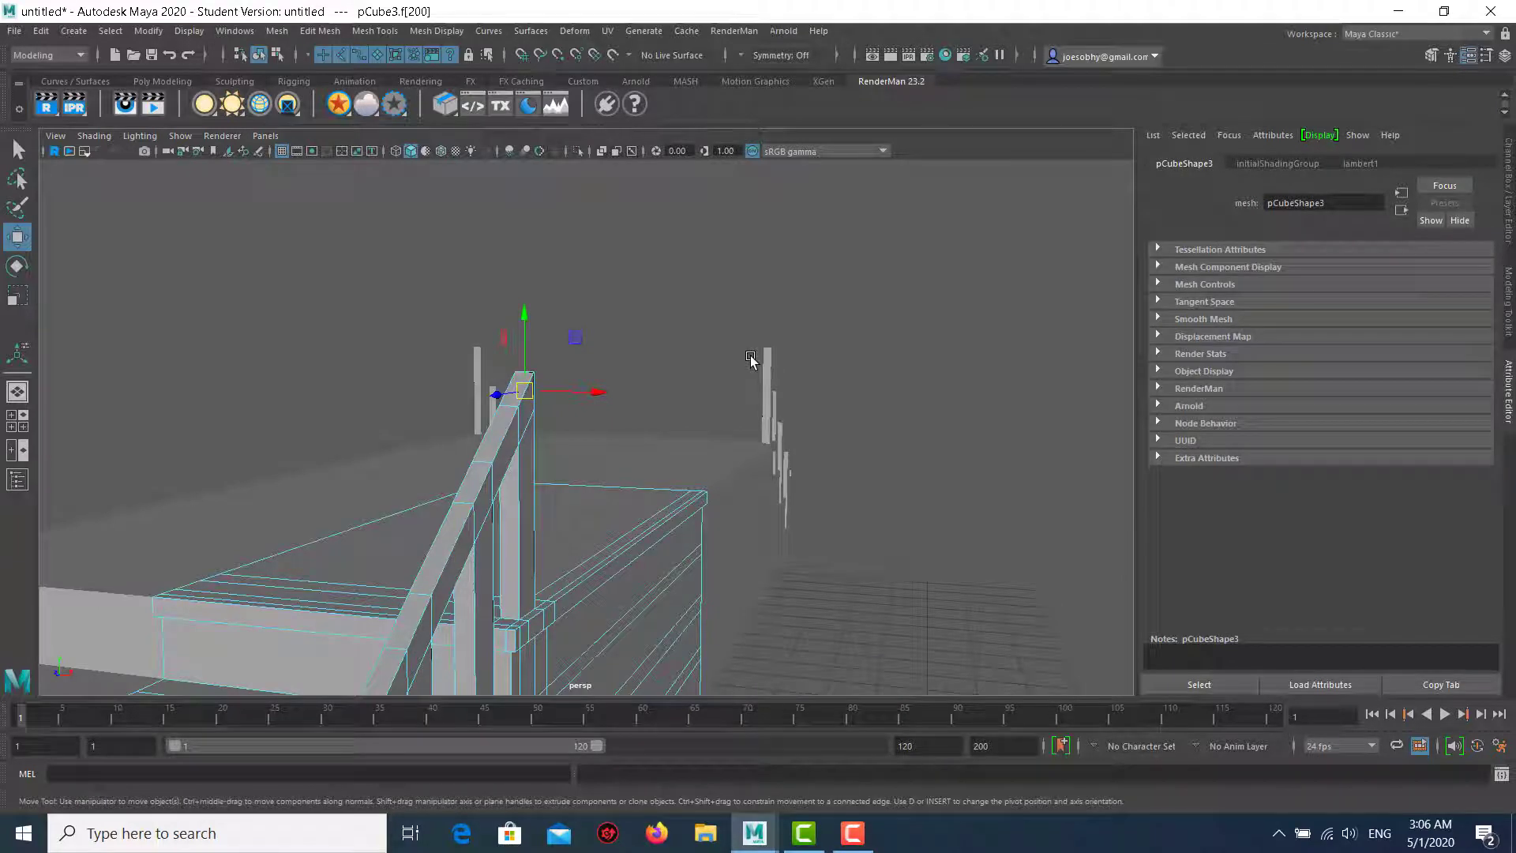
Shift-select the platform sections and stair pieces together.
scroll(677, 434, down, 5)
click(1008, 366)
scroll(735, 440, up, 3)
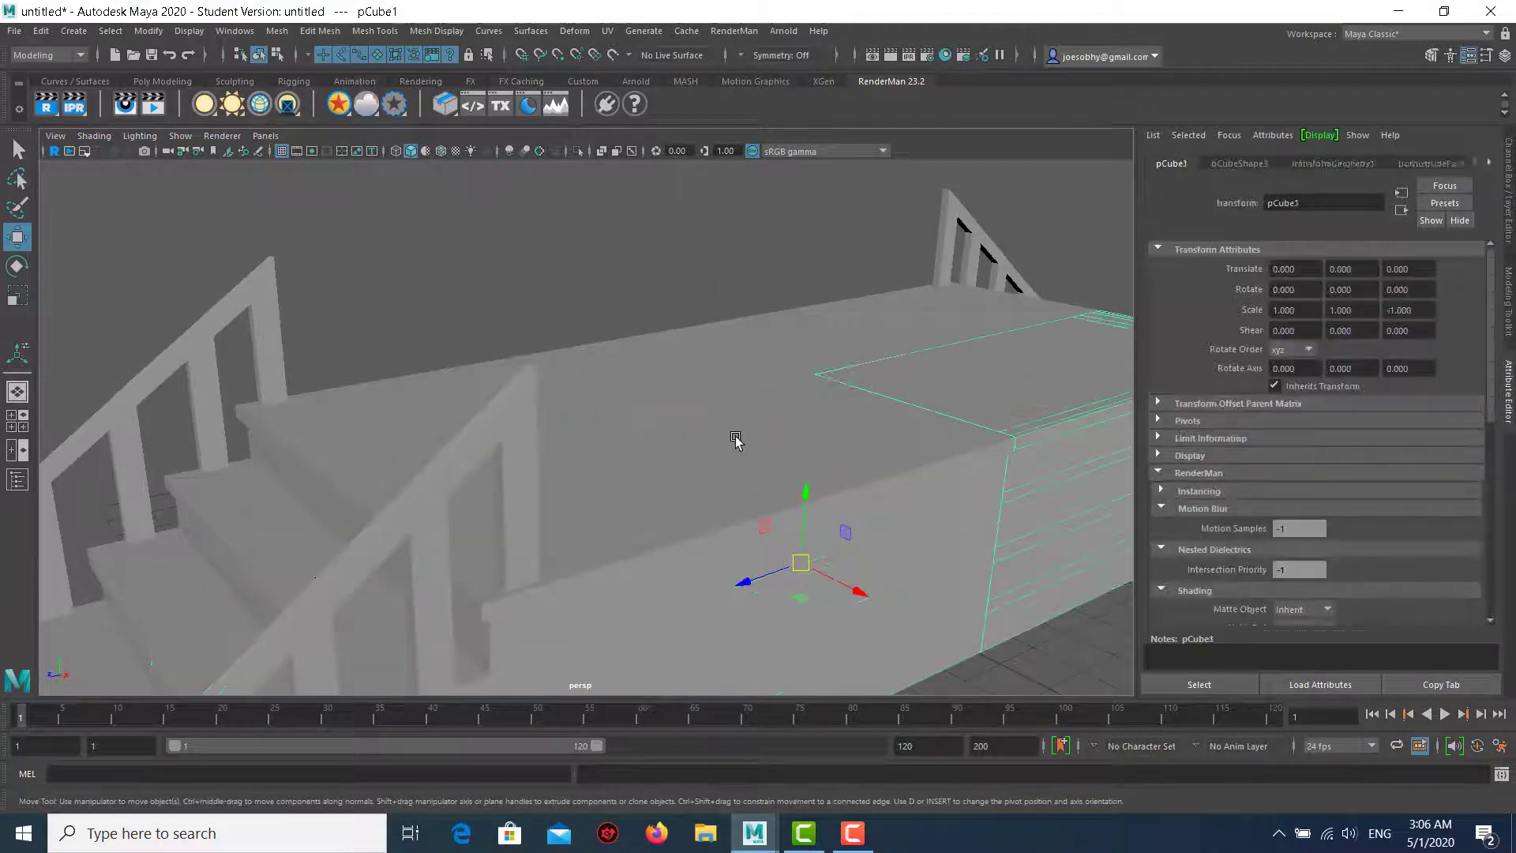
shift+click(735, 440)
click(818, 366)
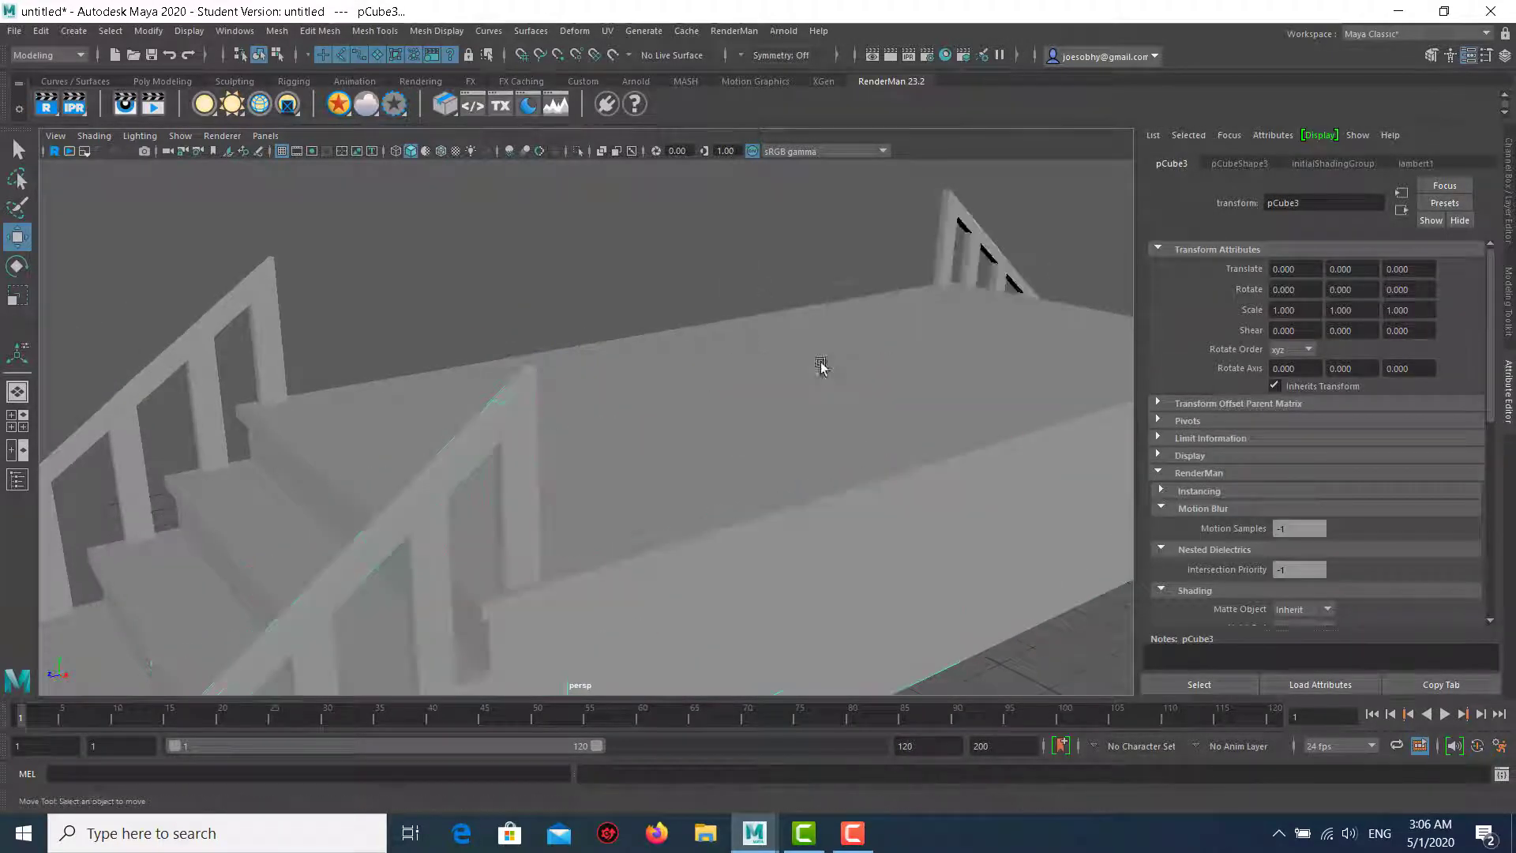
scroll(509, 422, down, 4)
click(673, 450)
Combine the selected right section and stair pieces with Mesh > Combine.
shift+click(893, 409)
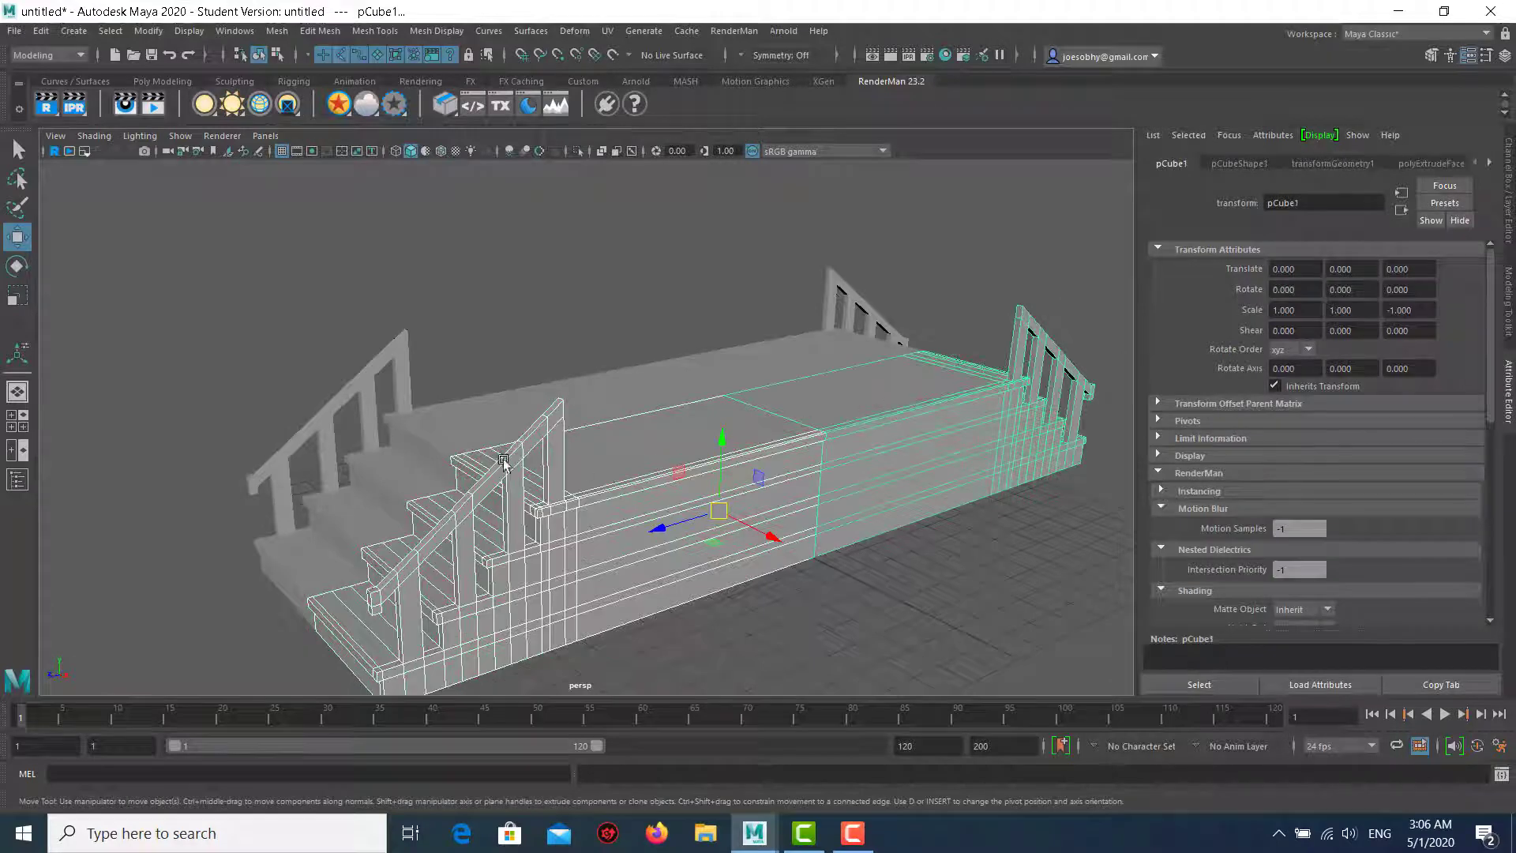
click(278, 32)
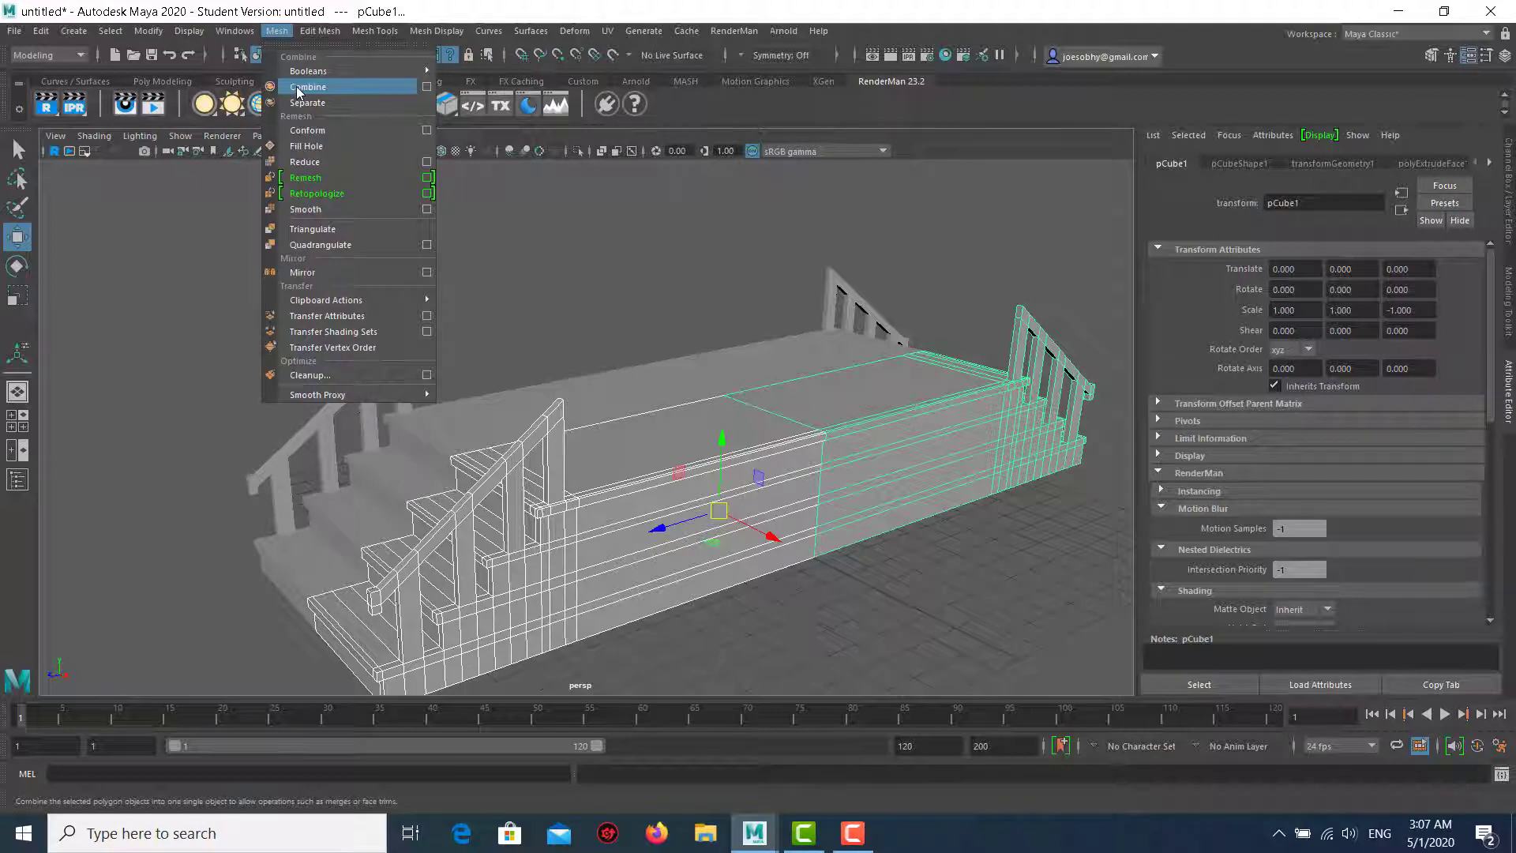
click(299, 93)
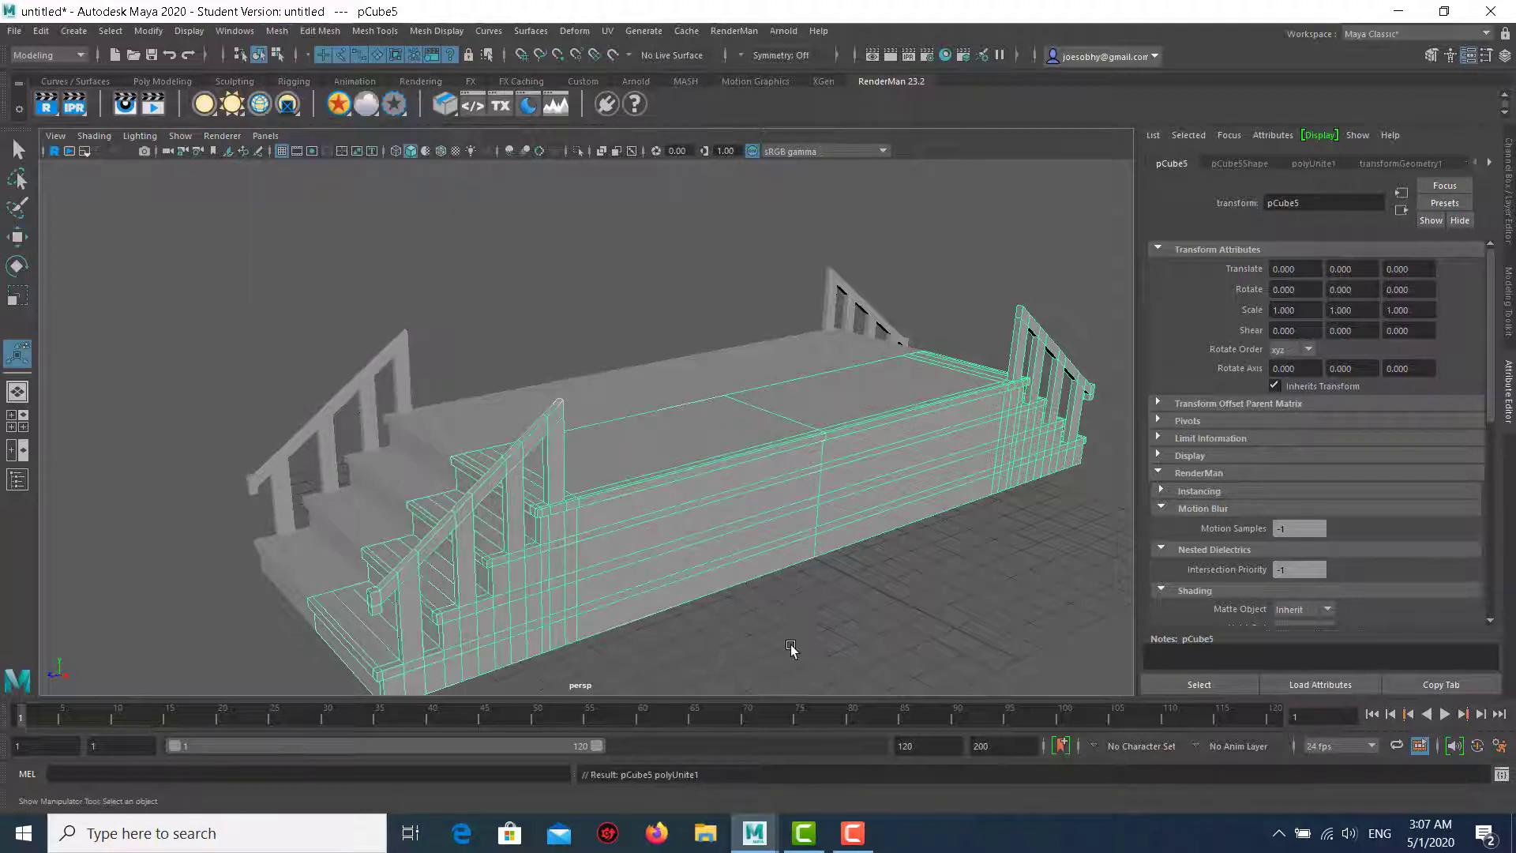
Add the left staircase and combine everything into the single mesh pCube6.
alt+drag(693, 433, 572, 353)
key(t)
click(521, 307)
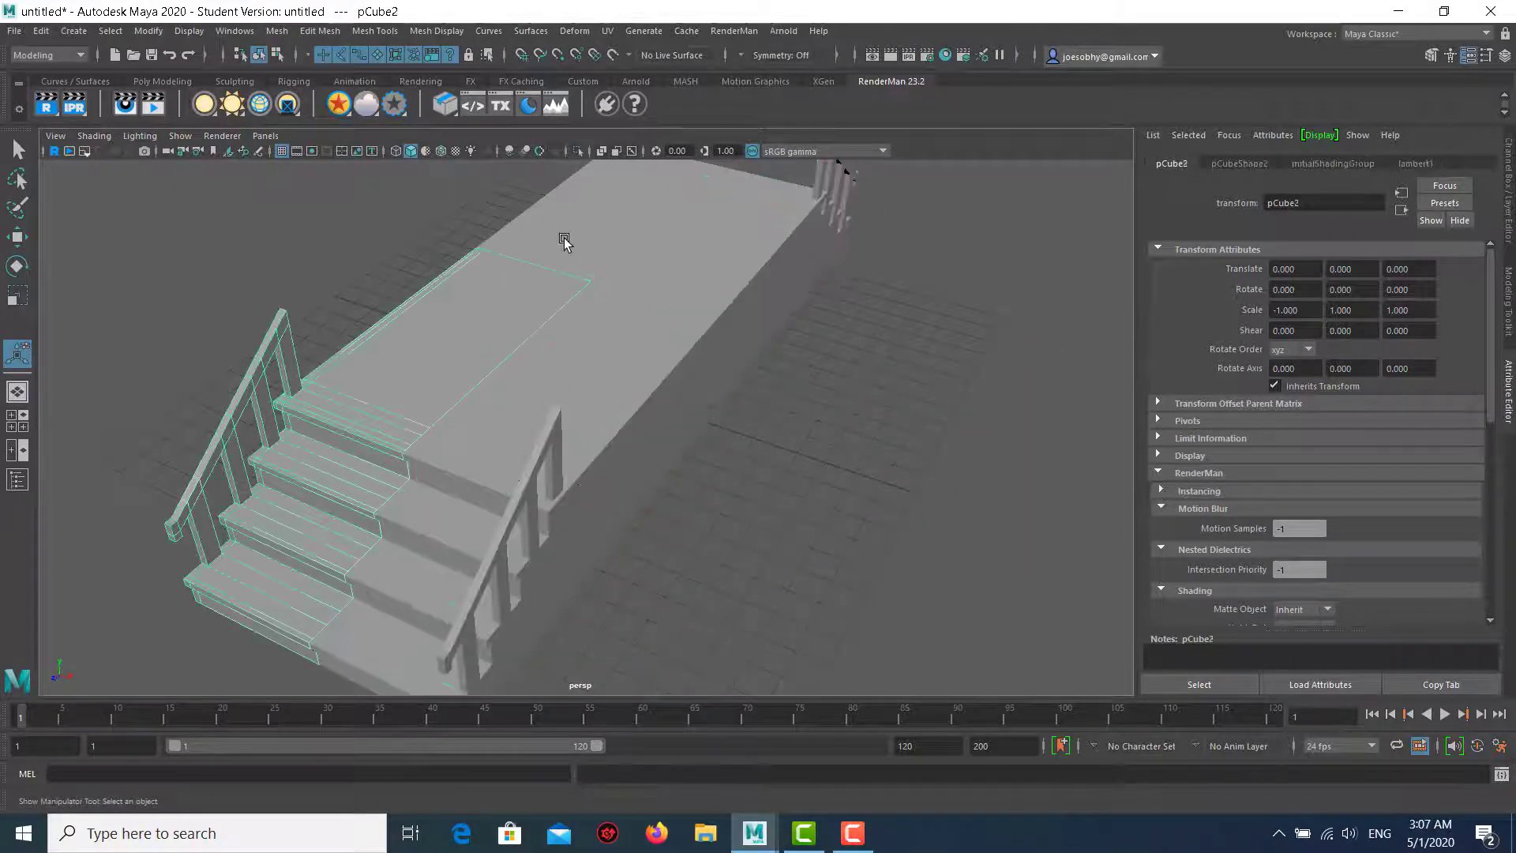
shift+click(670, 244)
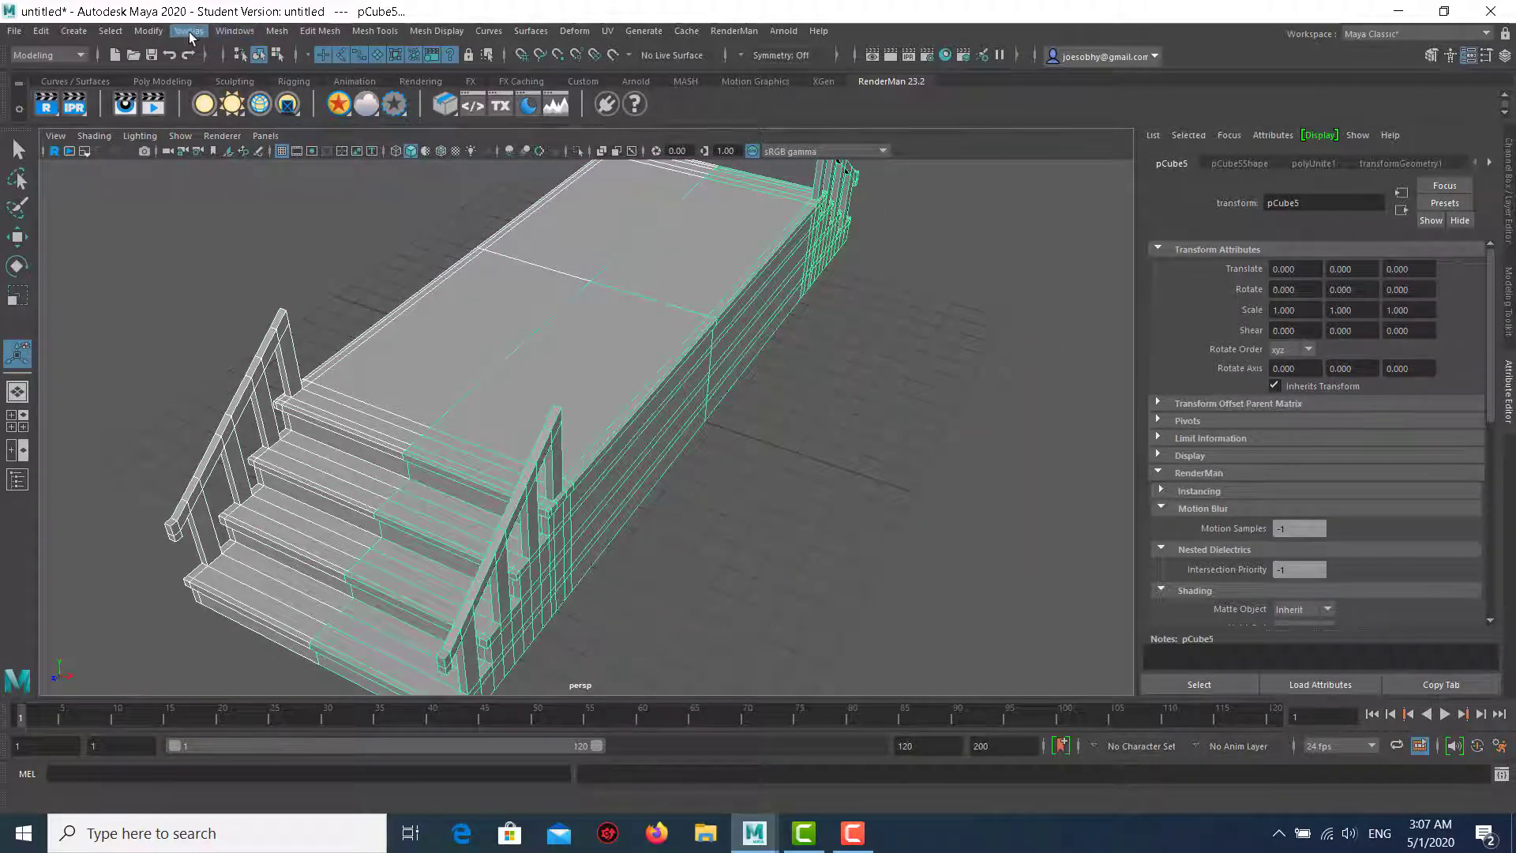
click(277, 32)
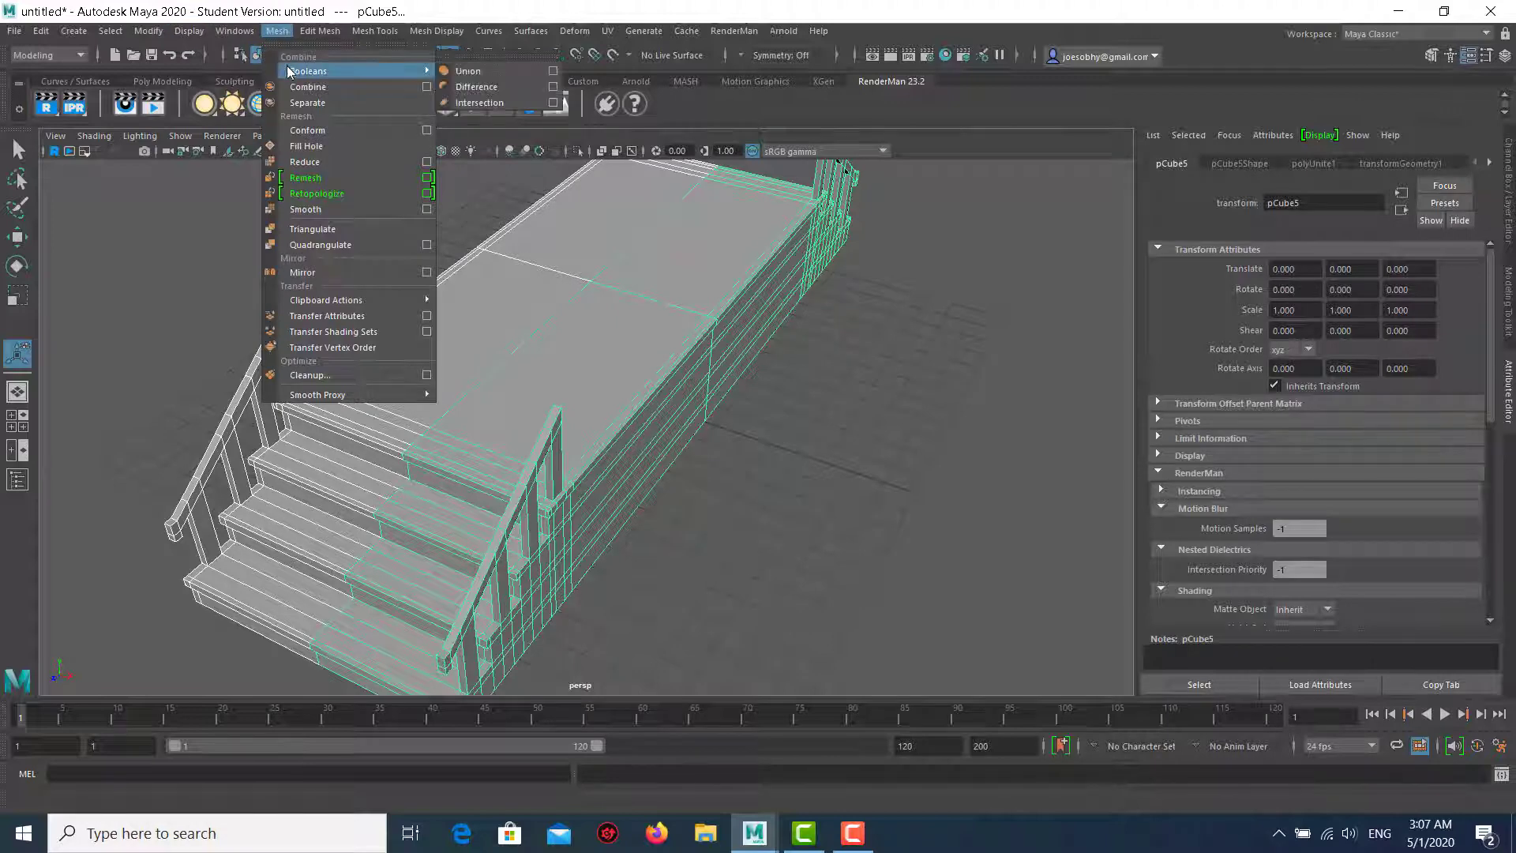
click(286, 92)
click(490, 253)
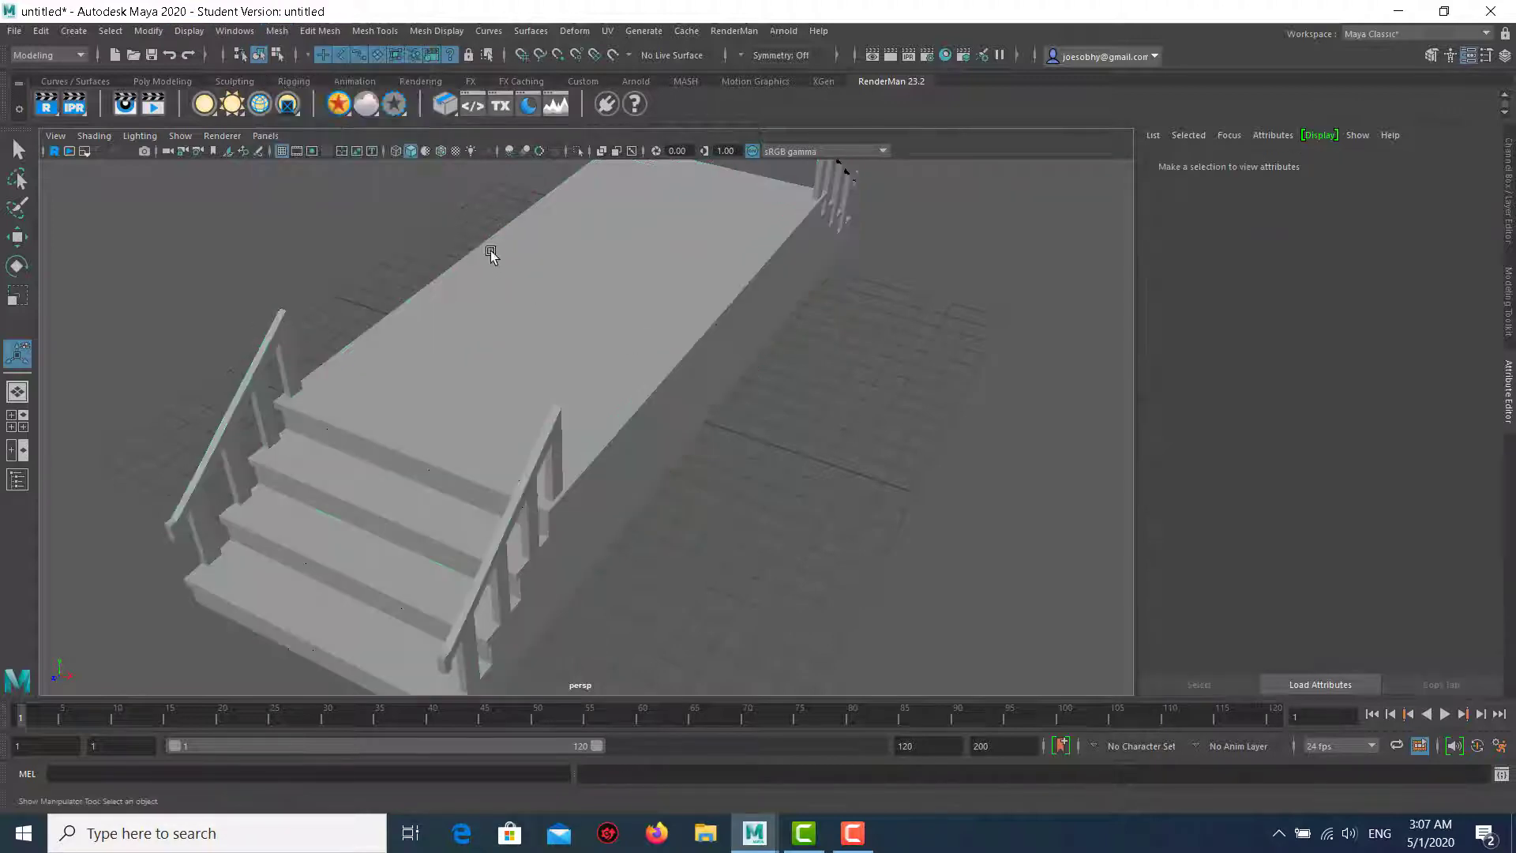
scroll(636, 338, up, 5)
scroll(744, 574, up, 5)
scroll(743, 574, down, 5)
Select a platform-top vertex of the combined mesh and test-move it to check the seam.
click(781, 332)
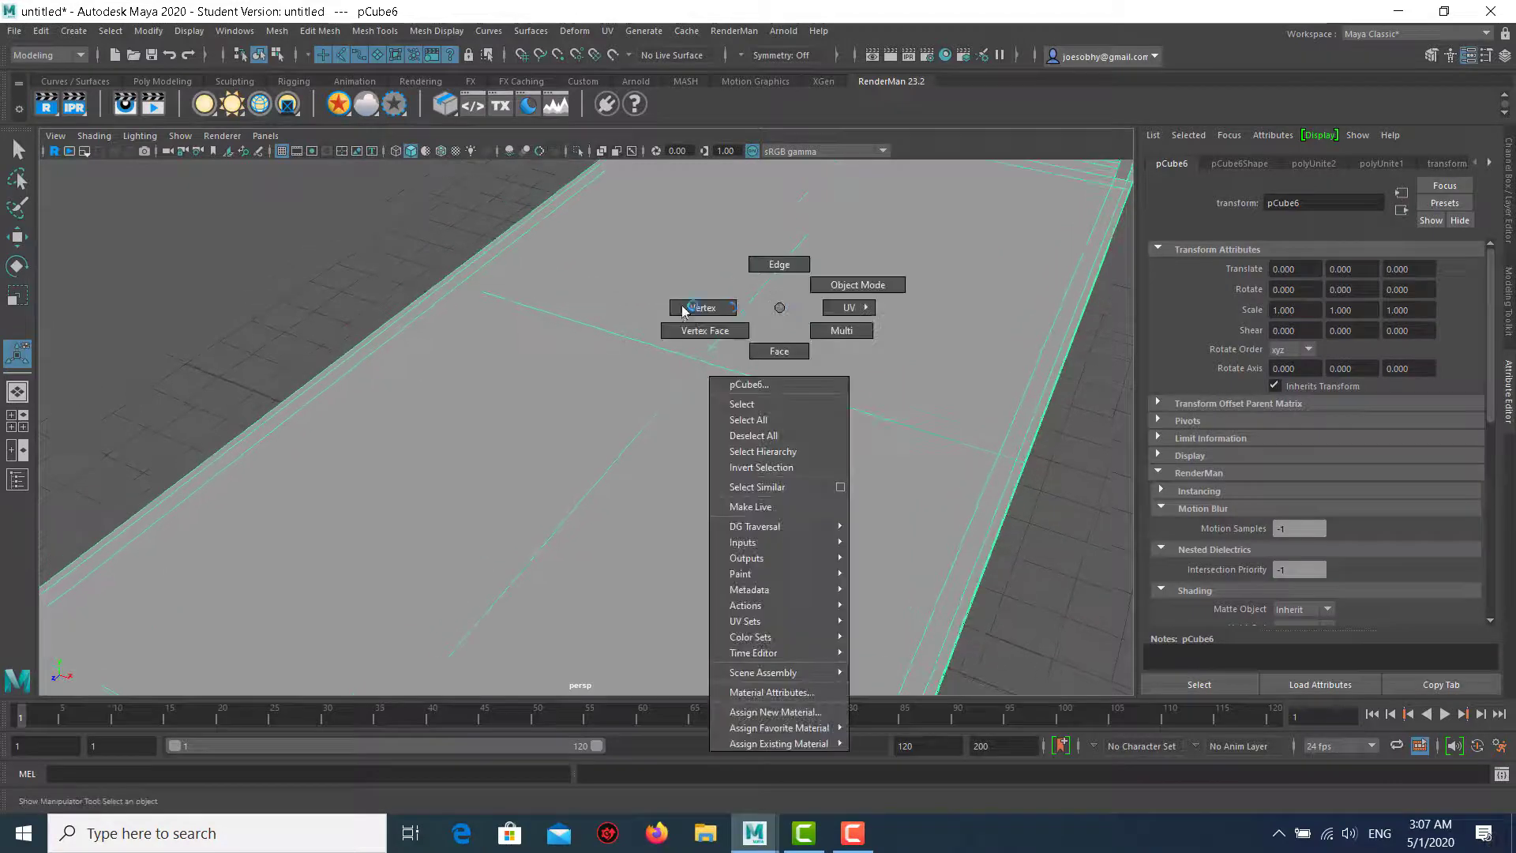
right_drag(780, 311, 699, 364)
click(700, 365)
key(w)
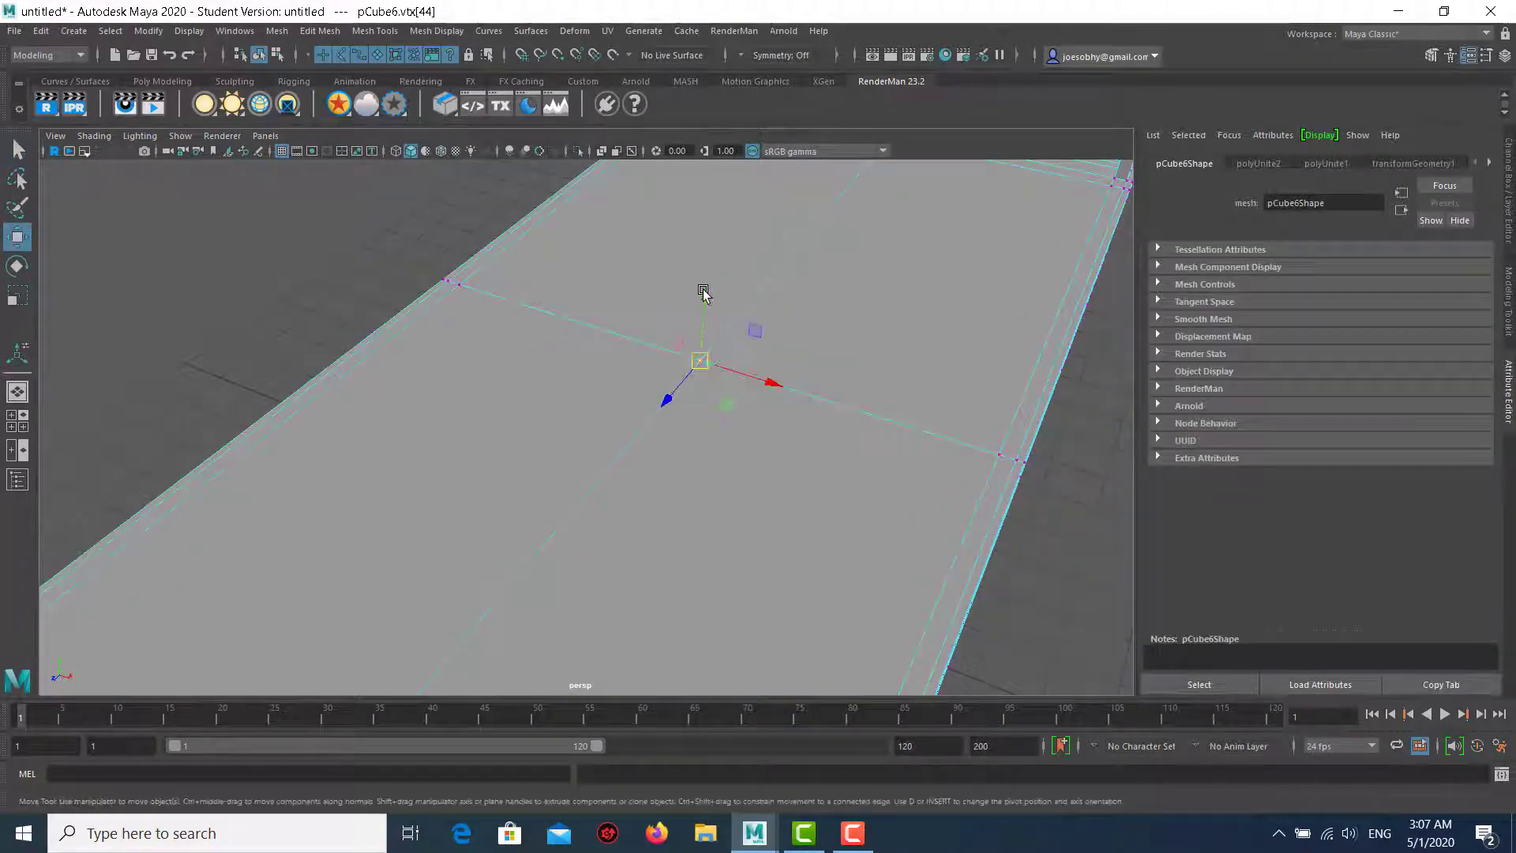
mouse_move(703, 291)
mouse_down()
mouse_move(714, 169)
mouse_move(543, 311)
mouse_up()
scroll(897, 529, down, 2)
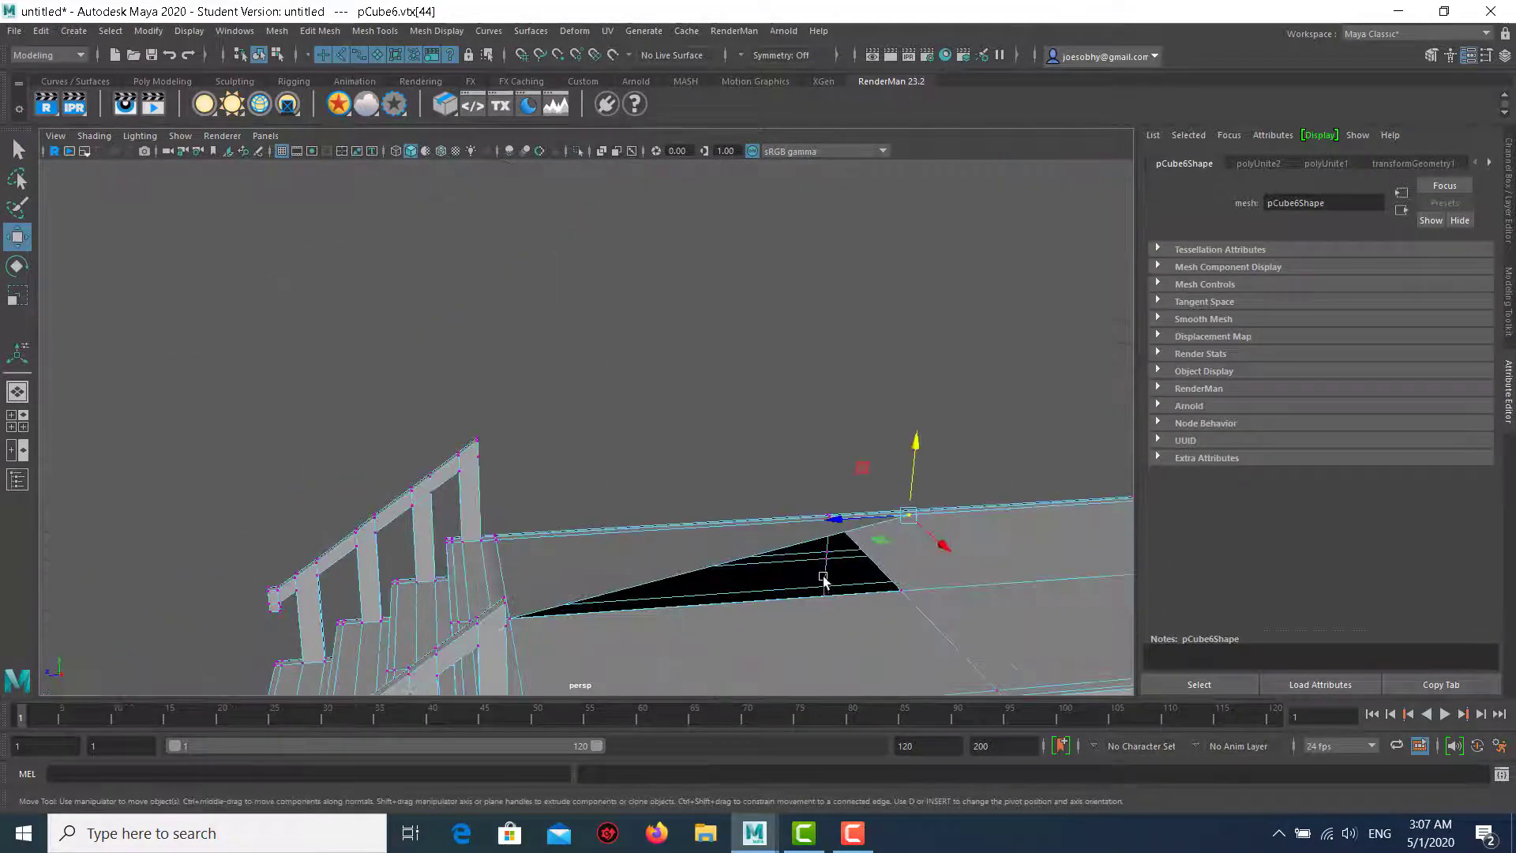
key(ctrl+z)
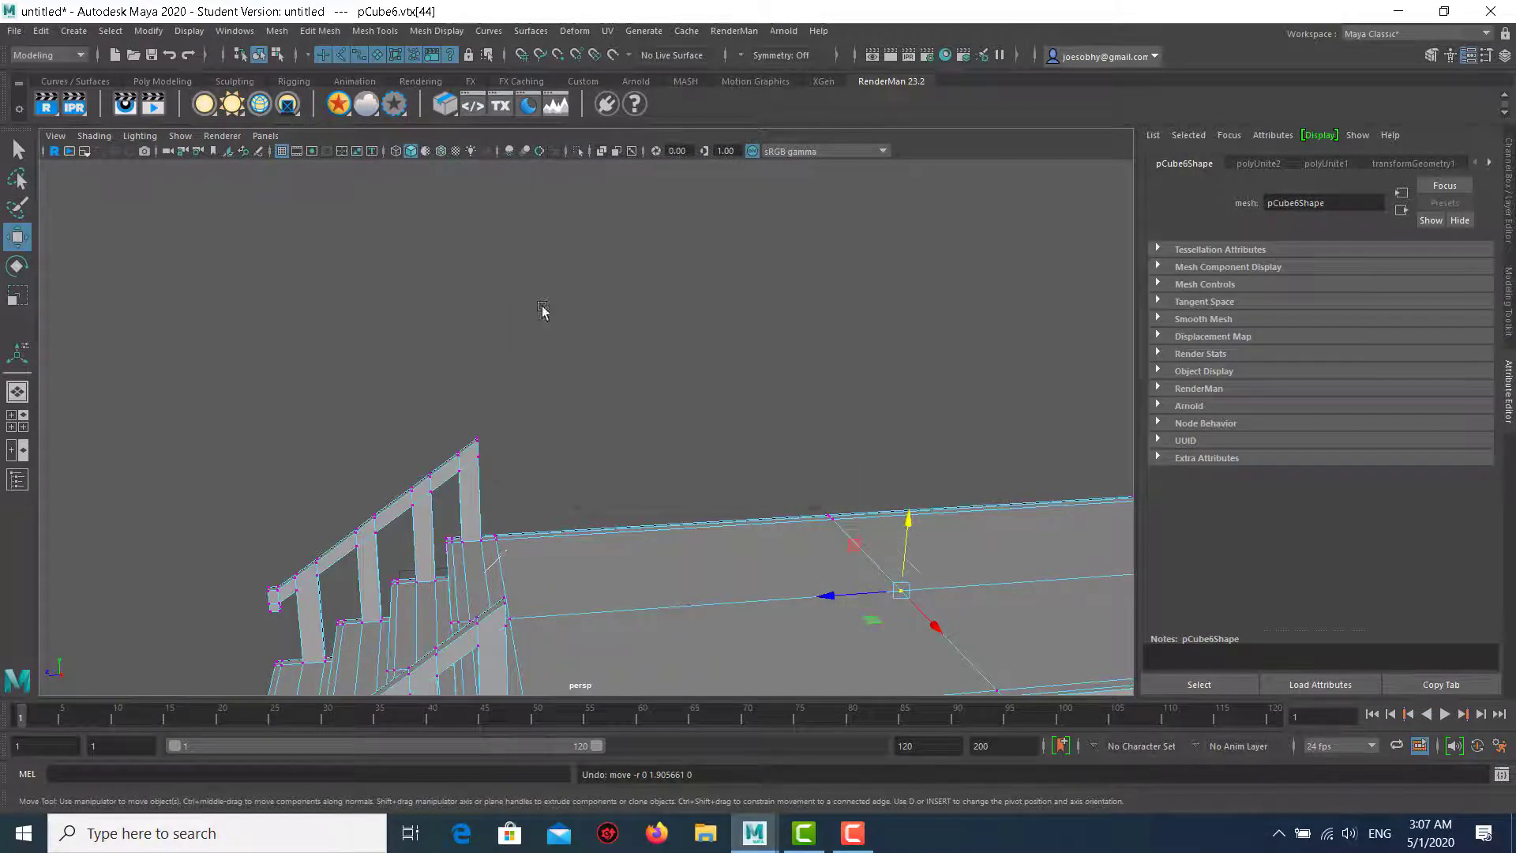
From the top view, marquee-select the seam vertex row and merge it with threshold 0.01.
key(space)
key(space)
drag(333, 401, 1089, 524)
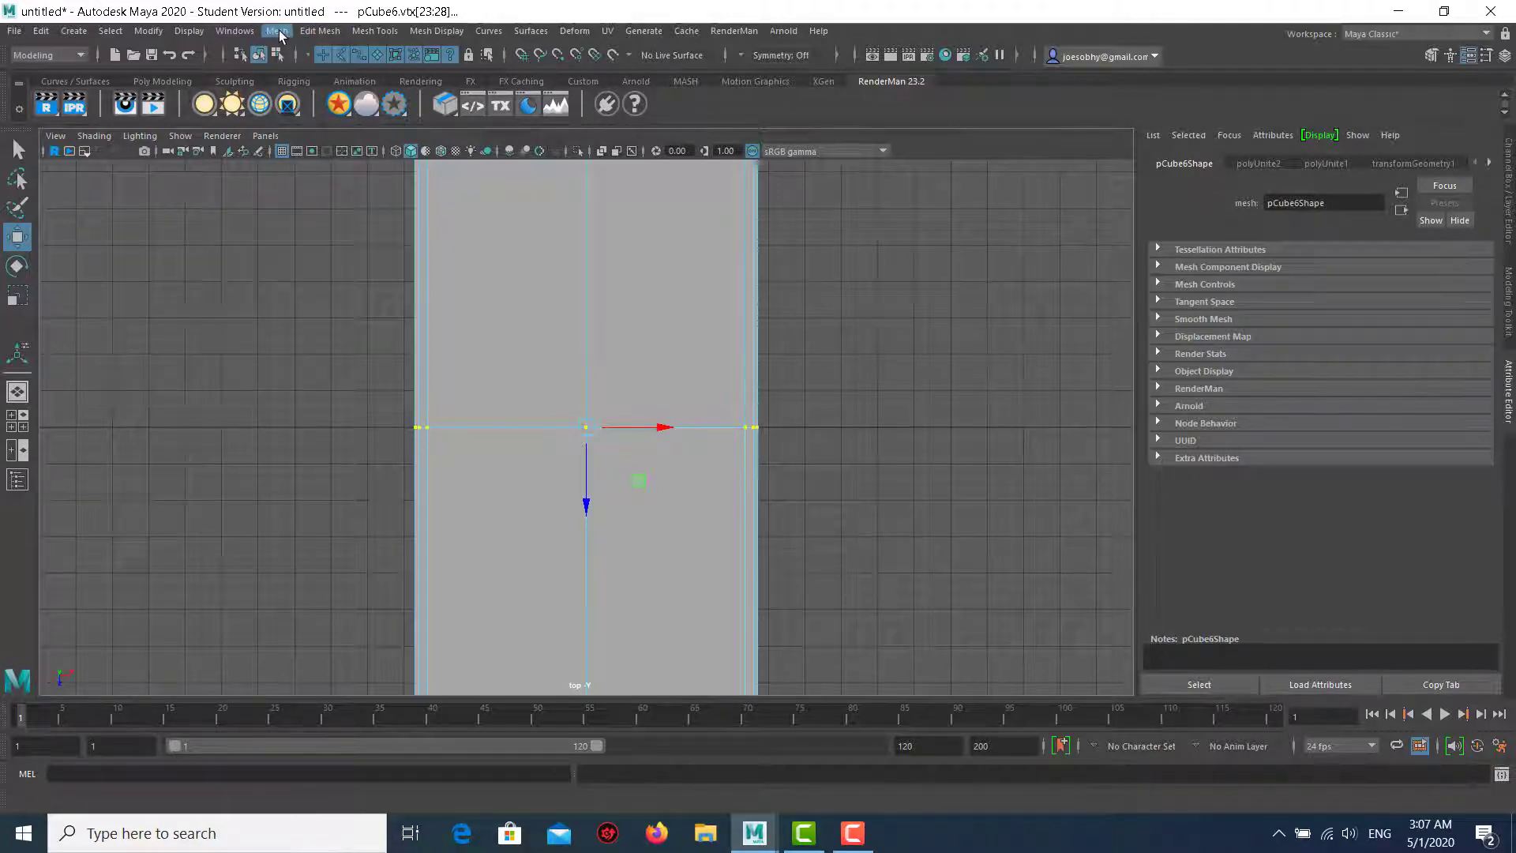
click(280, 36)
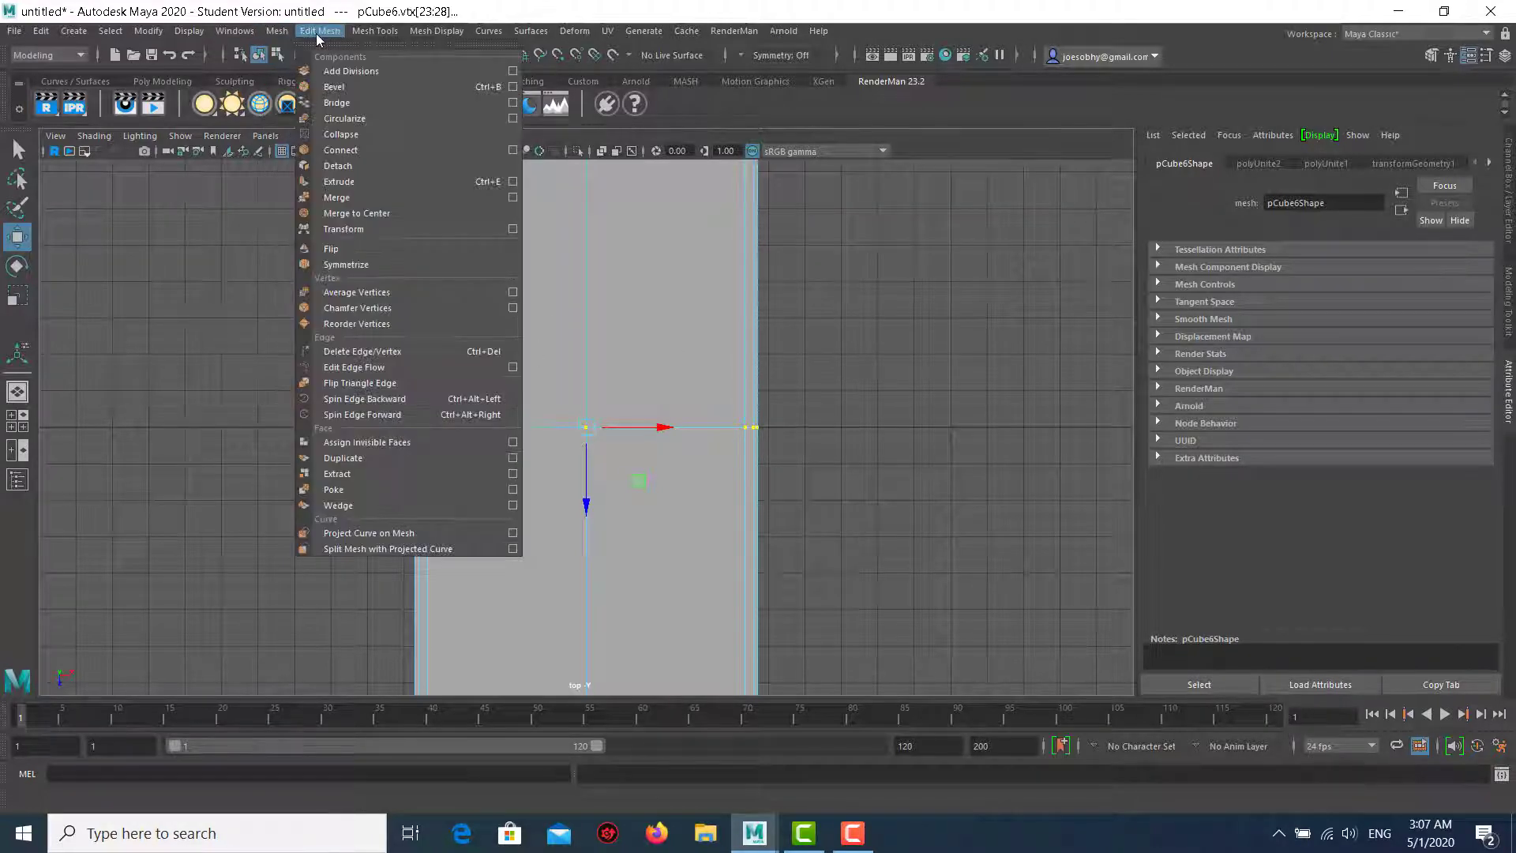
click(329, 198)
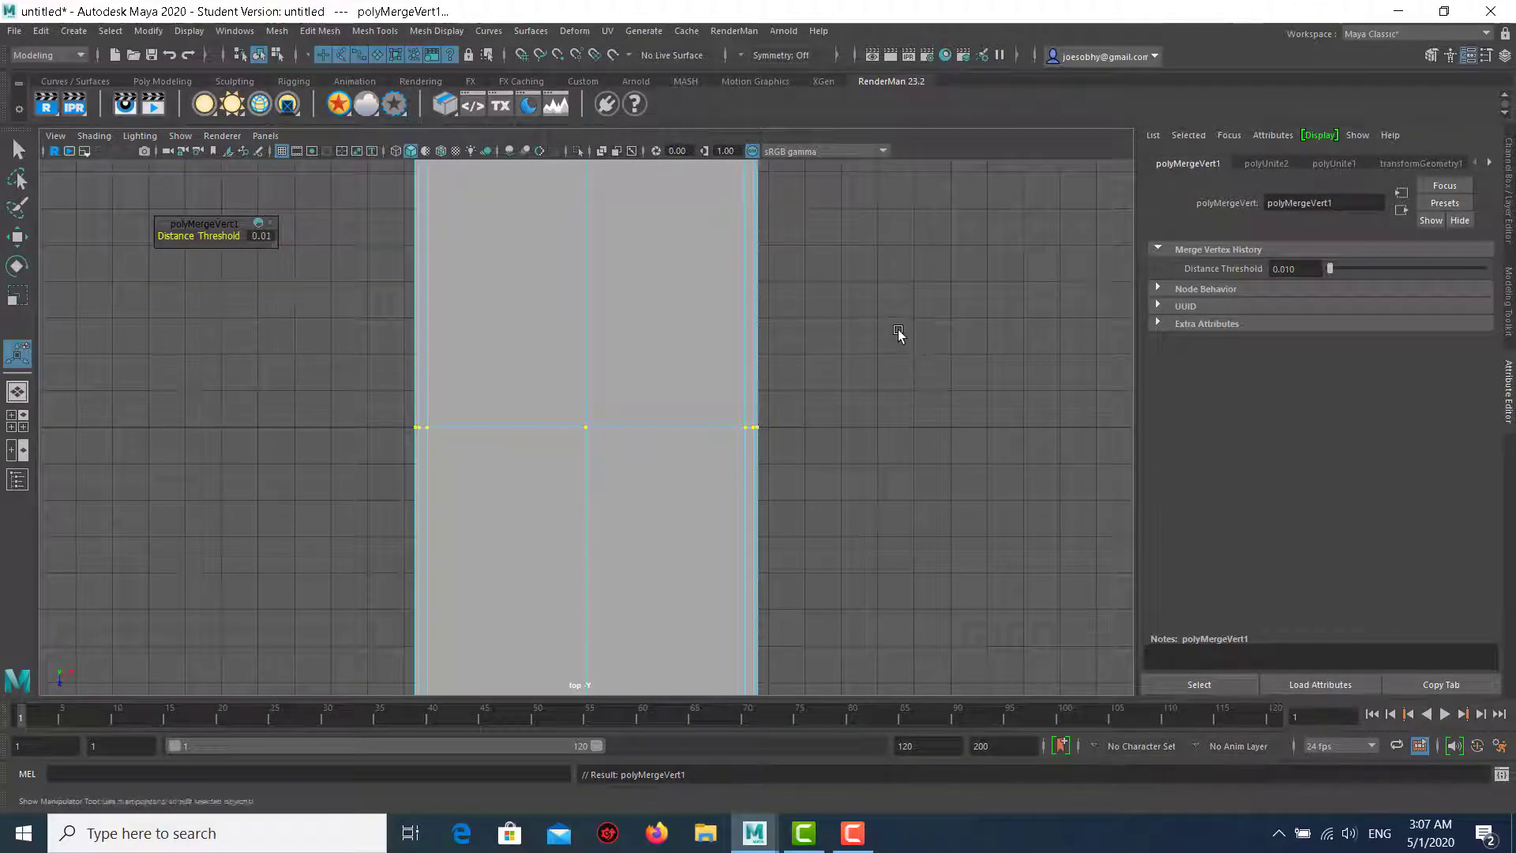
click(912, 288)
key(space)
key(space)
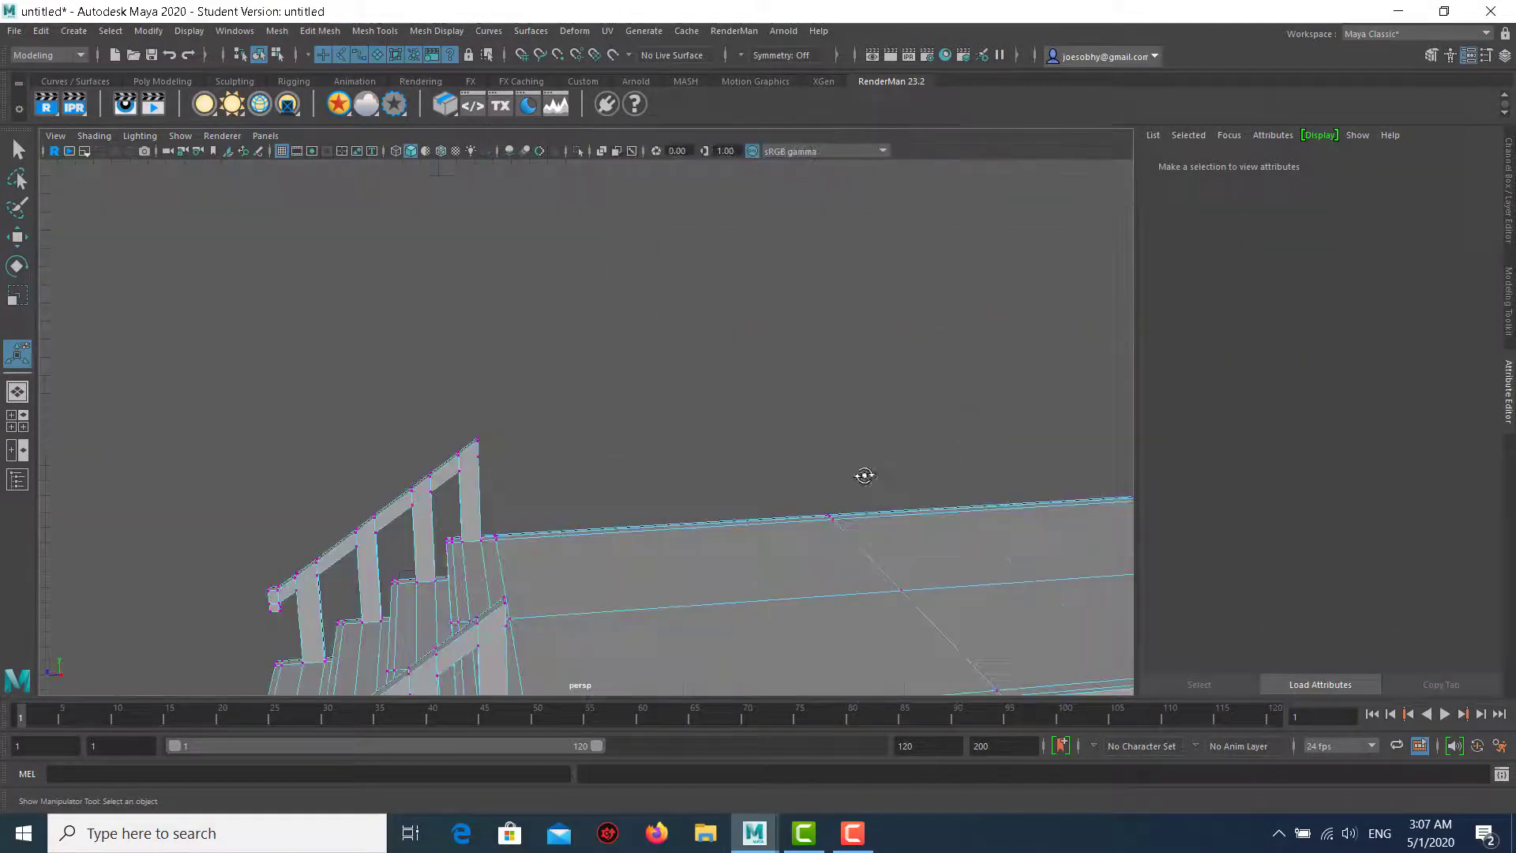
Test whether the vertex where the seams cross is welded by moving it and undoing.
scroll(615, 362, down, 2)
scroll(615, 508, up, 3)
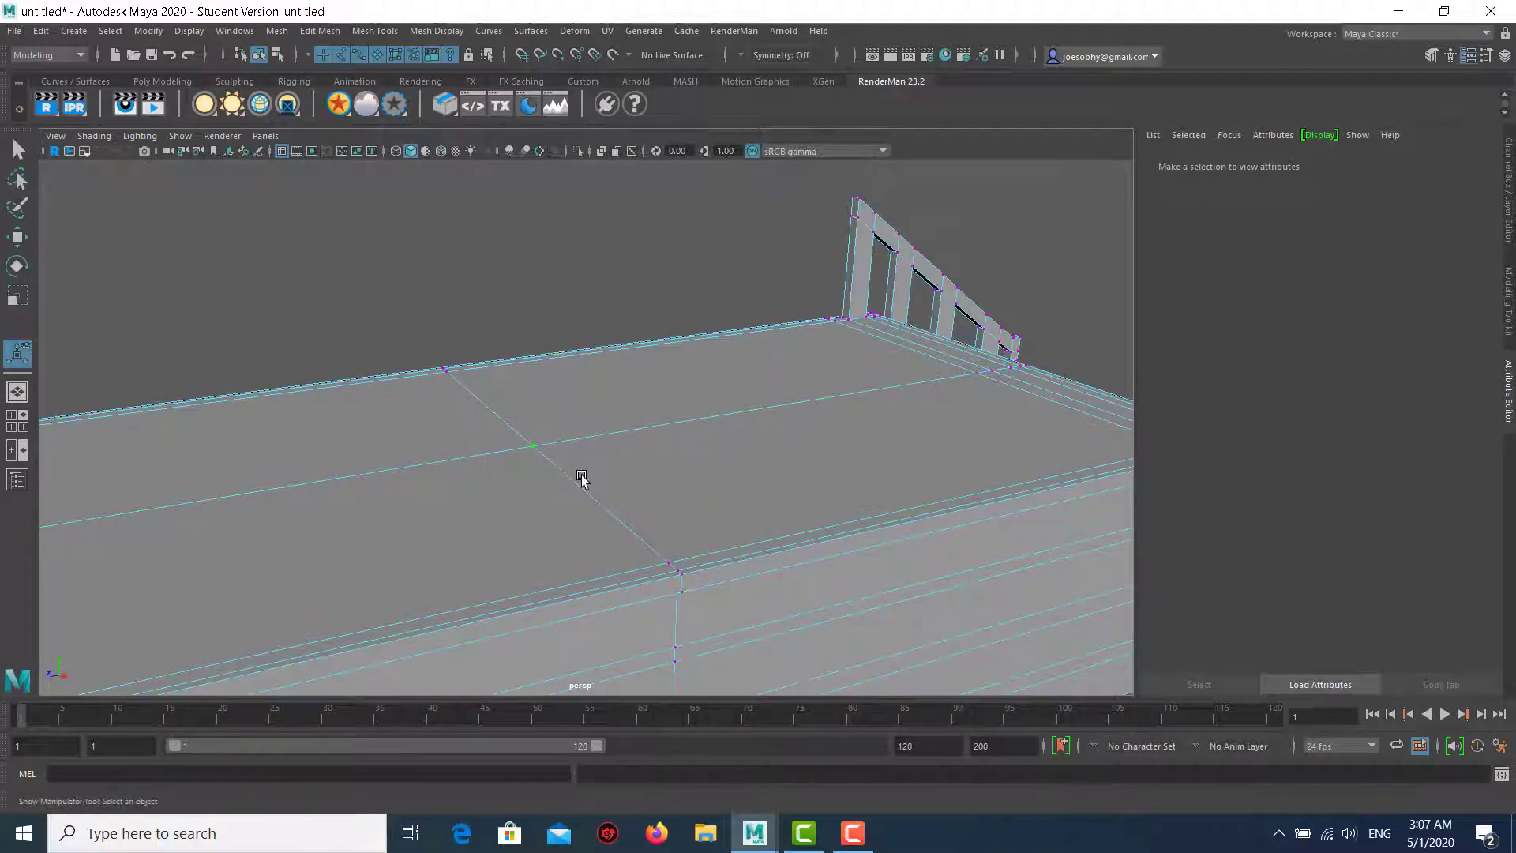
click(533, 449)
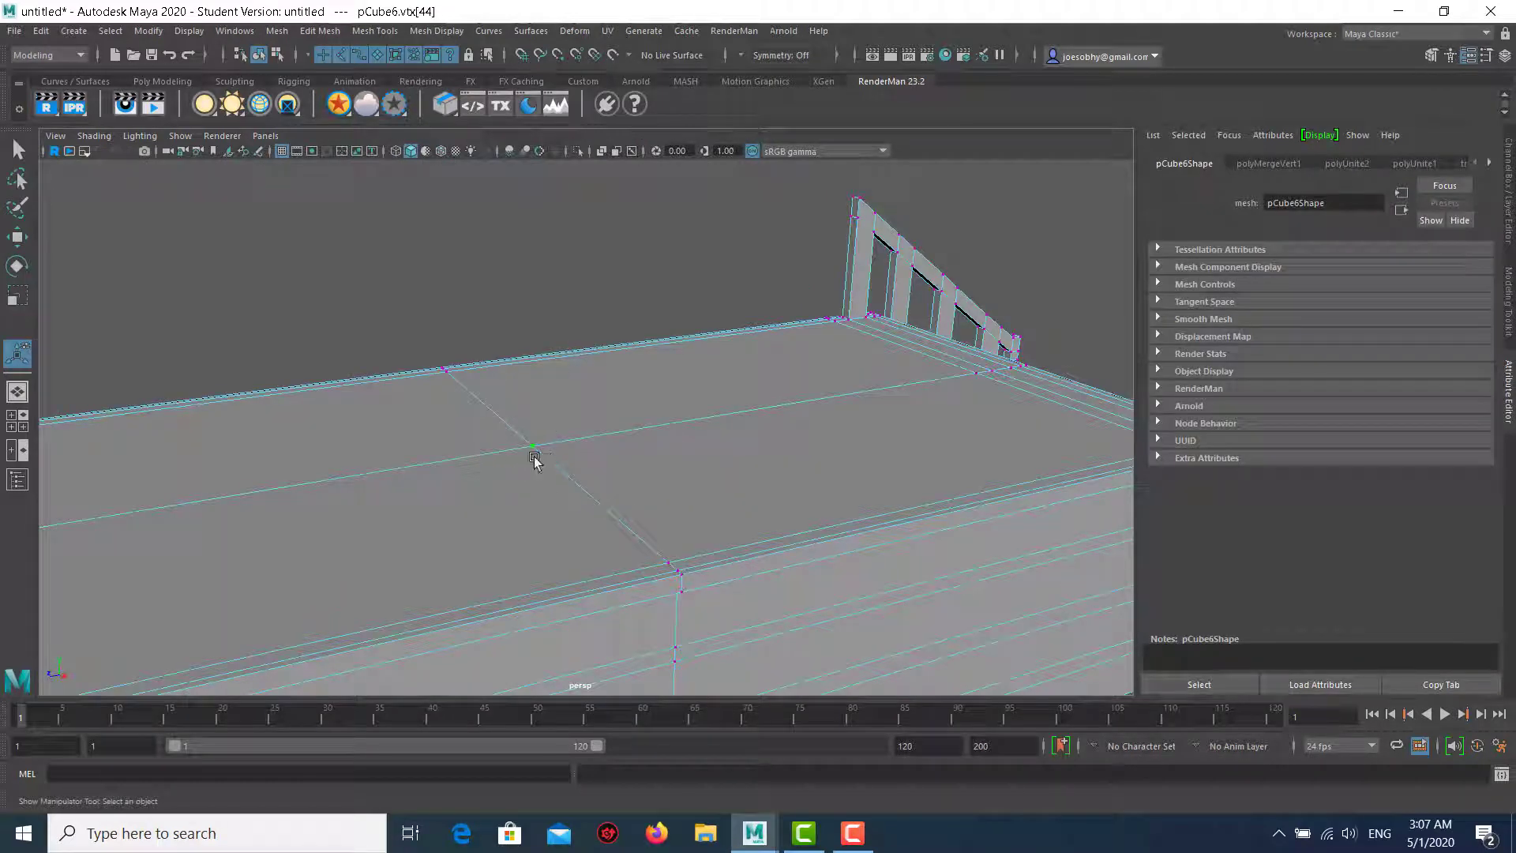
click(552, 284)
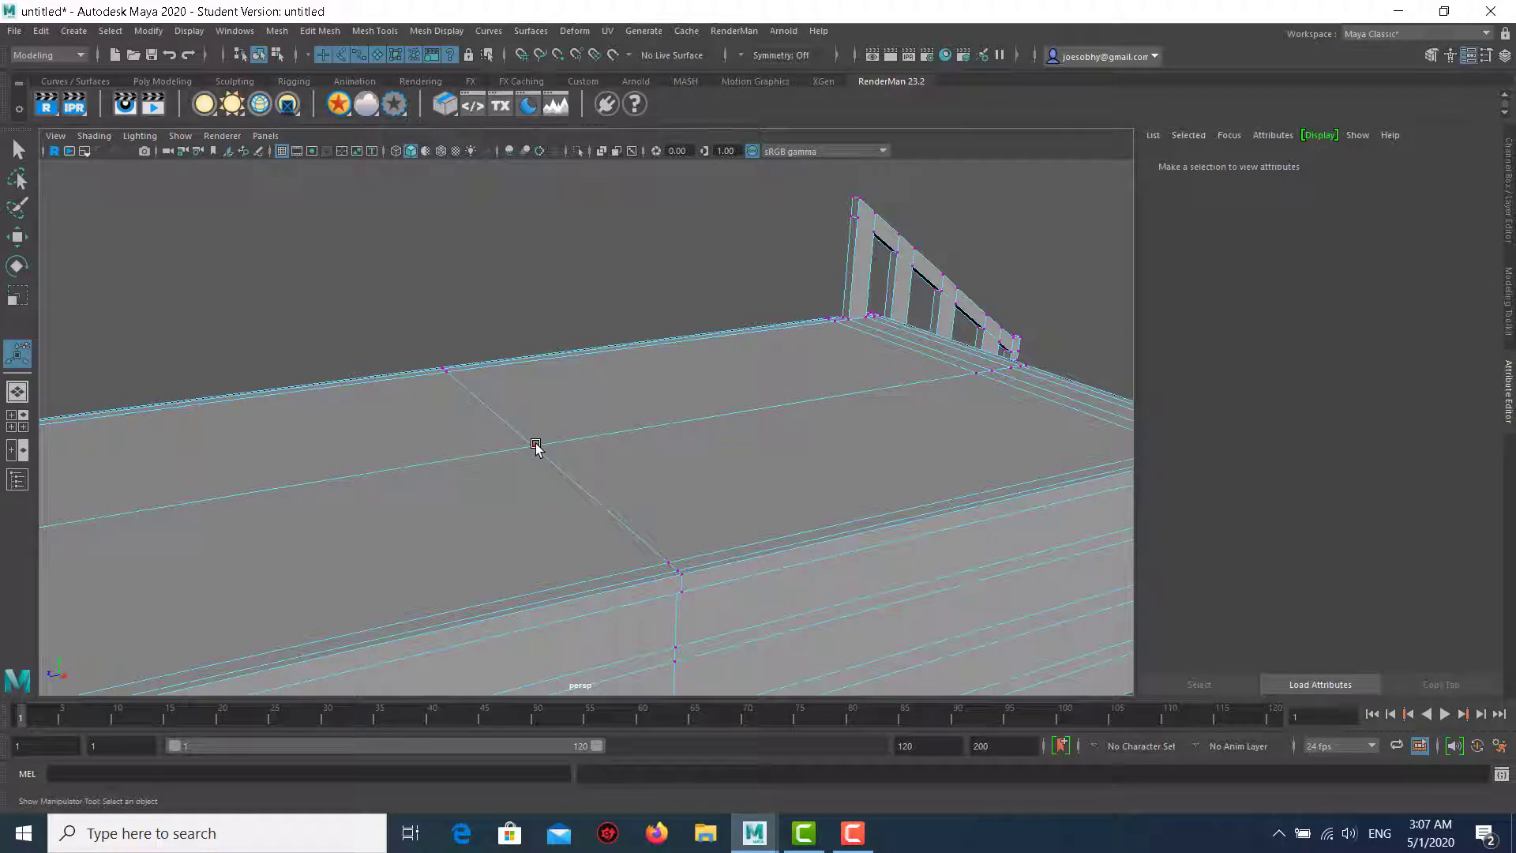
click(535, 447)
key(w)
drag(531, 414, 532, 317)
key(ctrl+z)
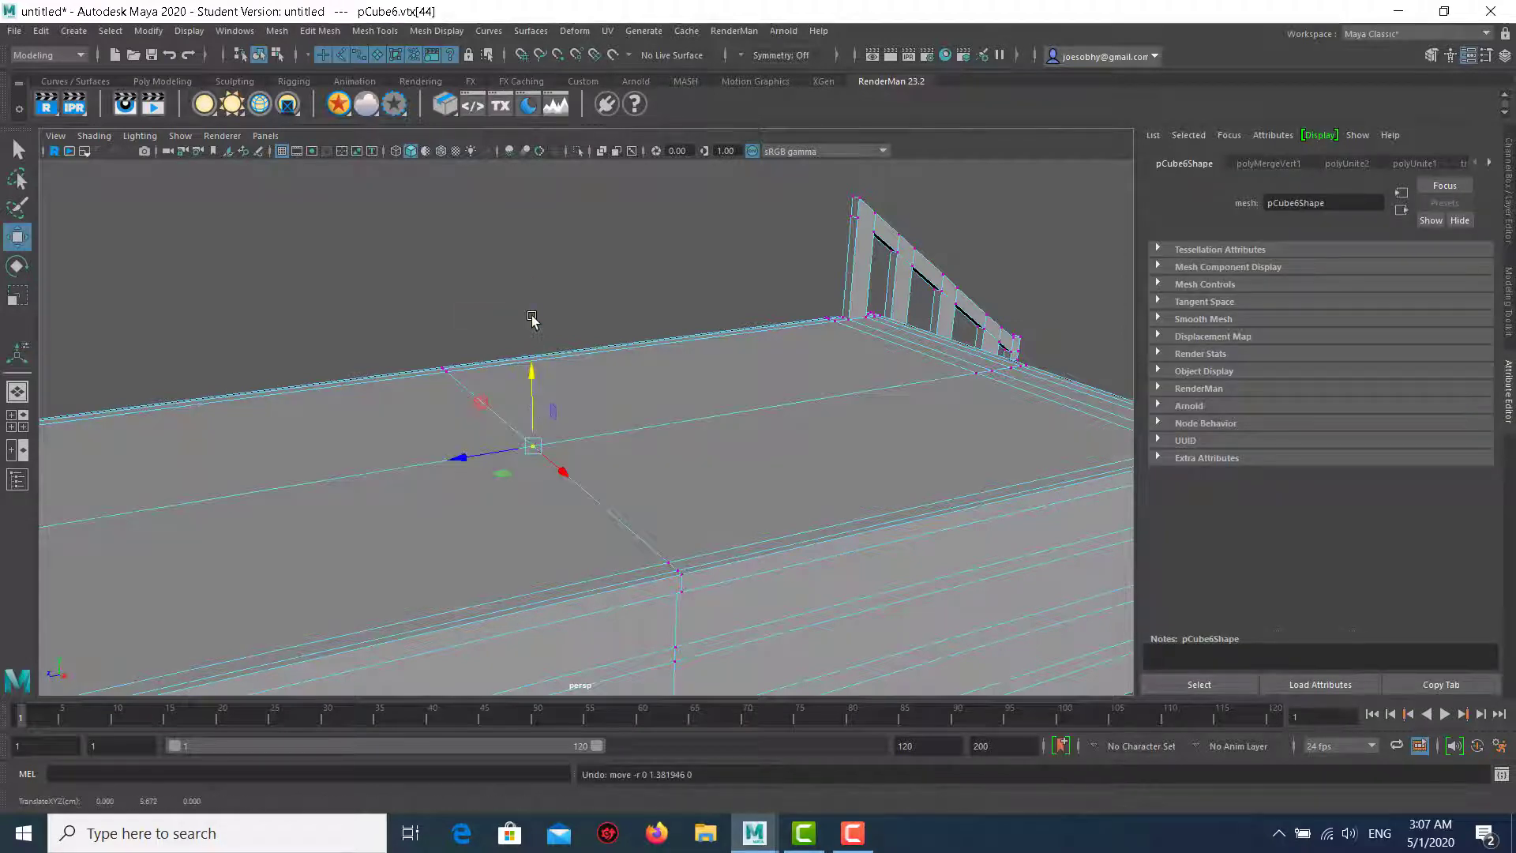
In top view, merge the centre column of vertices along the platform's length with Edit Mesh > Merge.
click(682, 570)
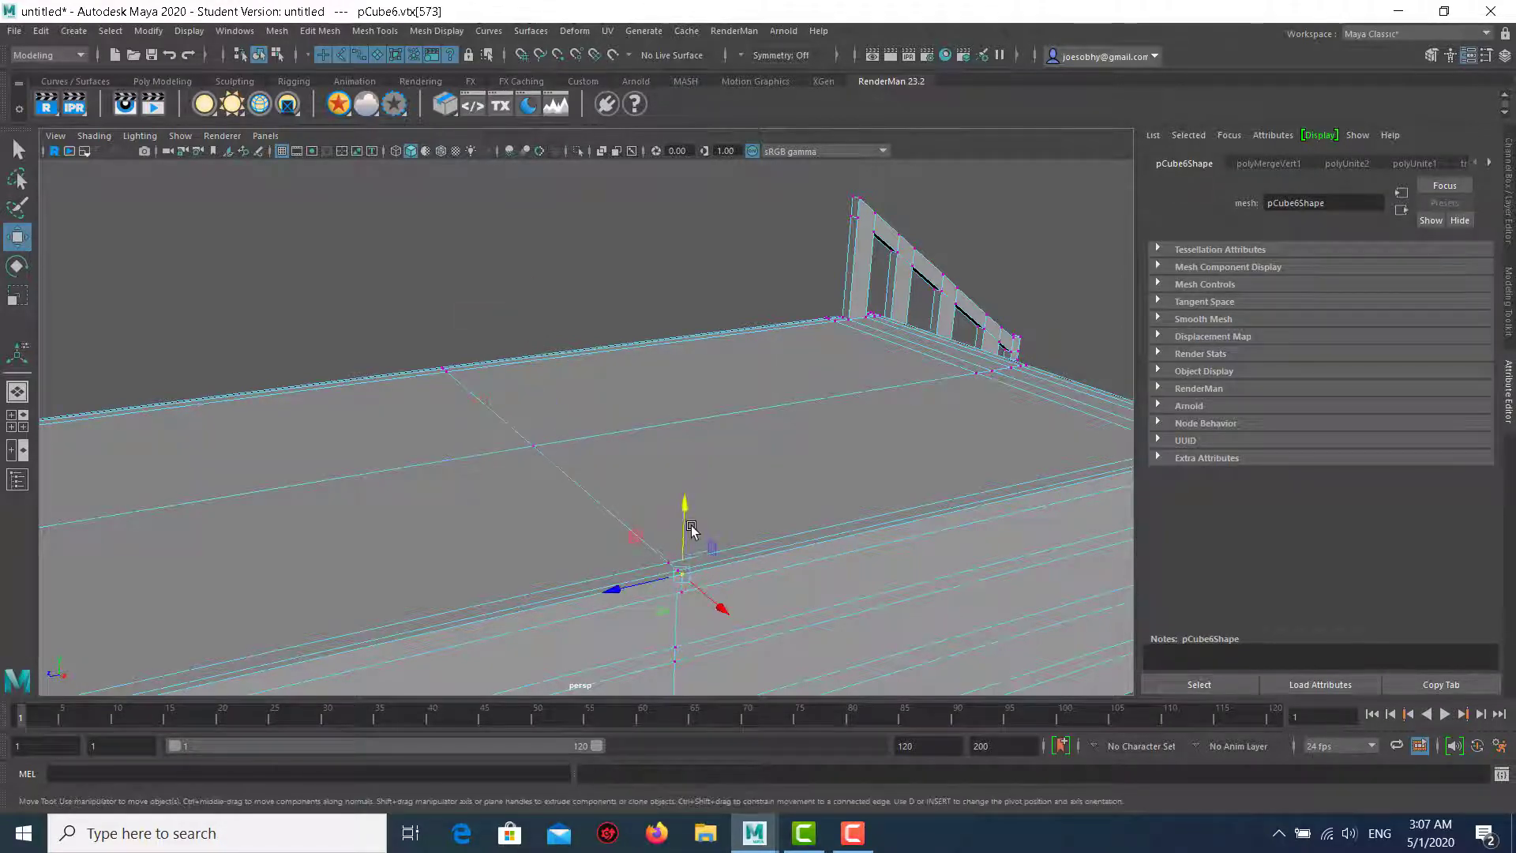
scroll(200, 378, down, 5)
alt+drag(200, 379, 332, 316)
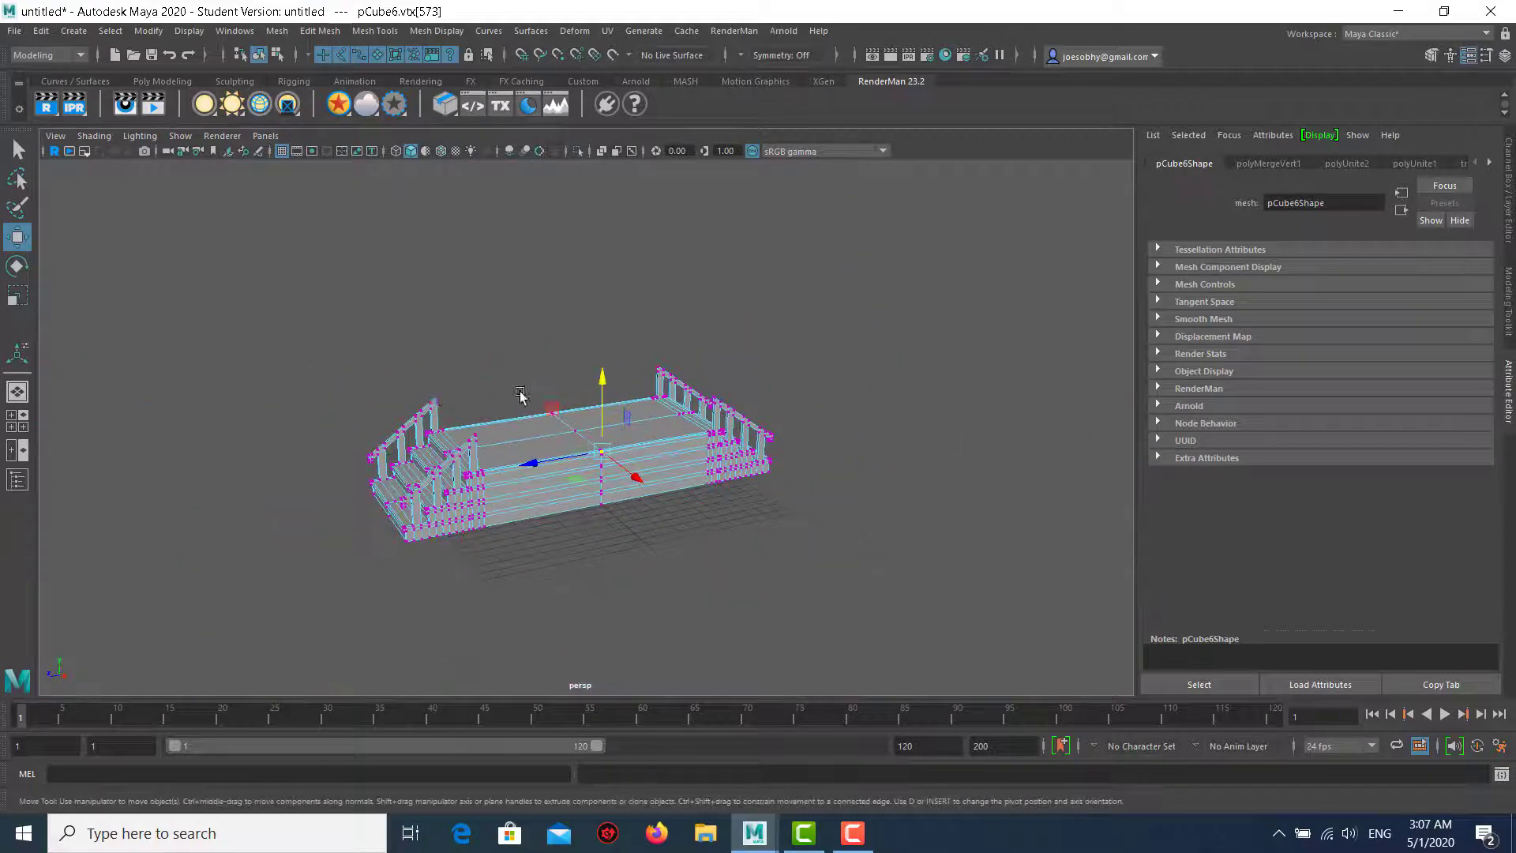
key(space)
key(space)
scroll(630, 417, down, 3)
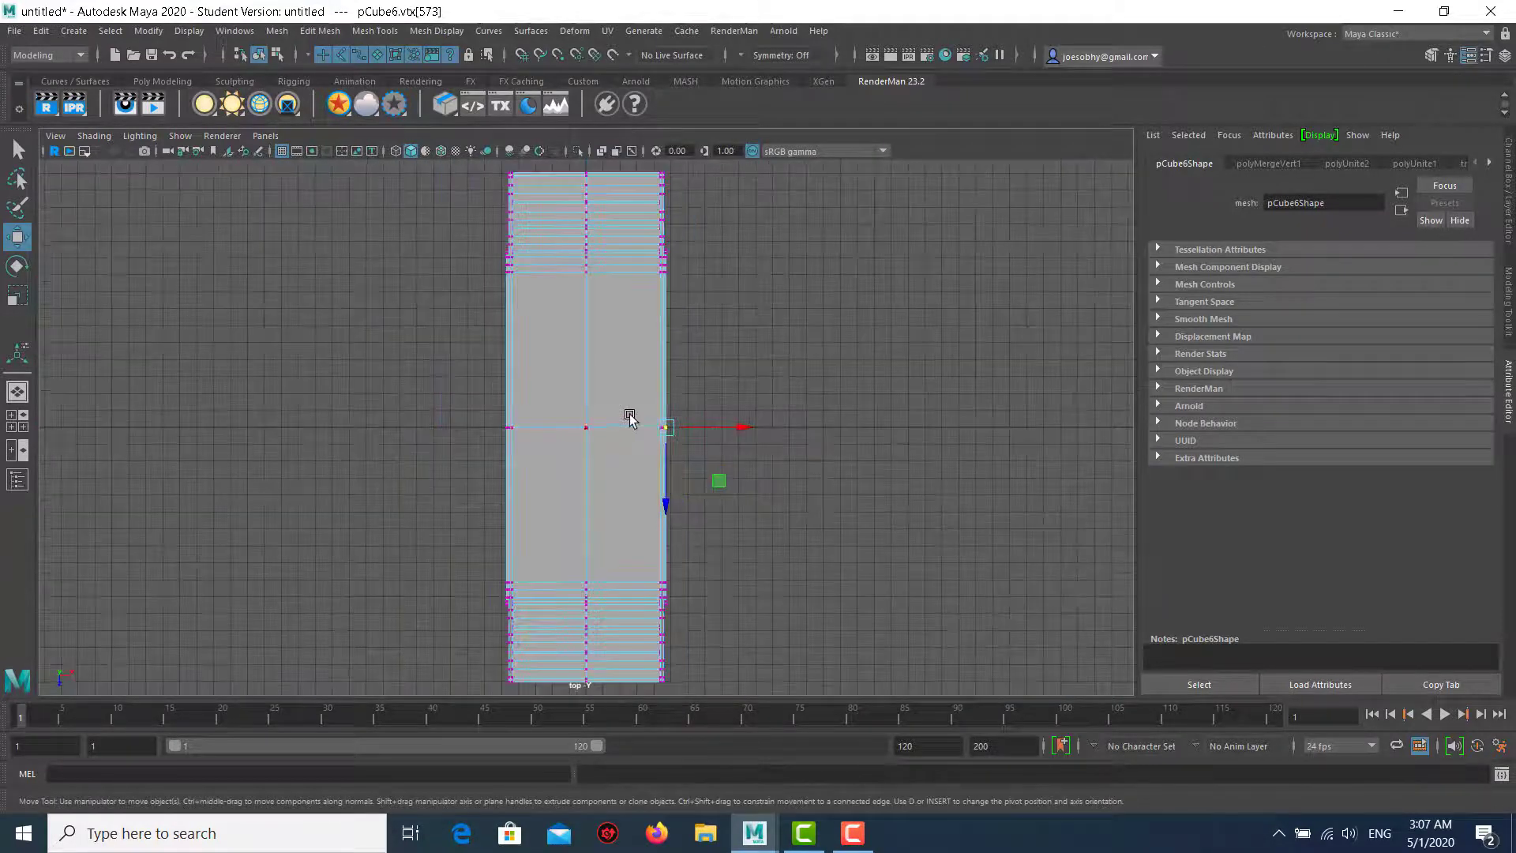
scroll(555, 248, down, 2)
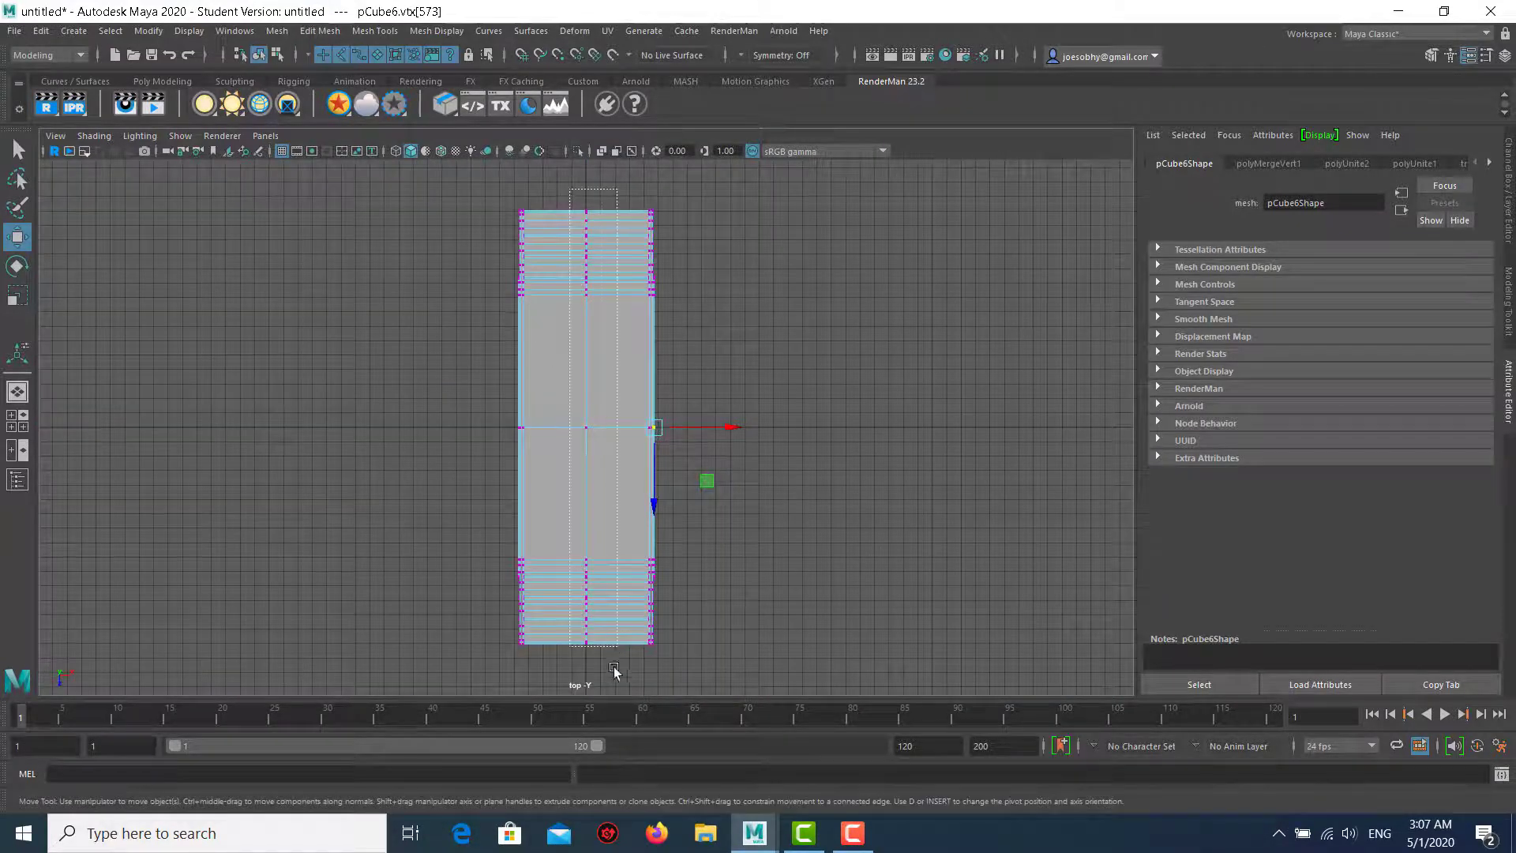
drag(615, 671, 614, 673)
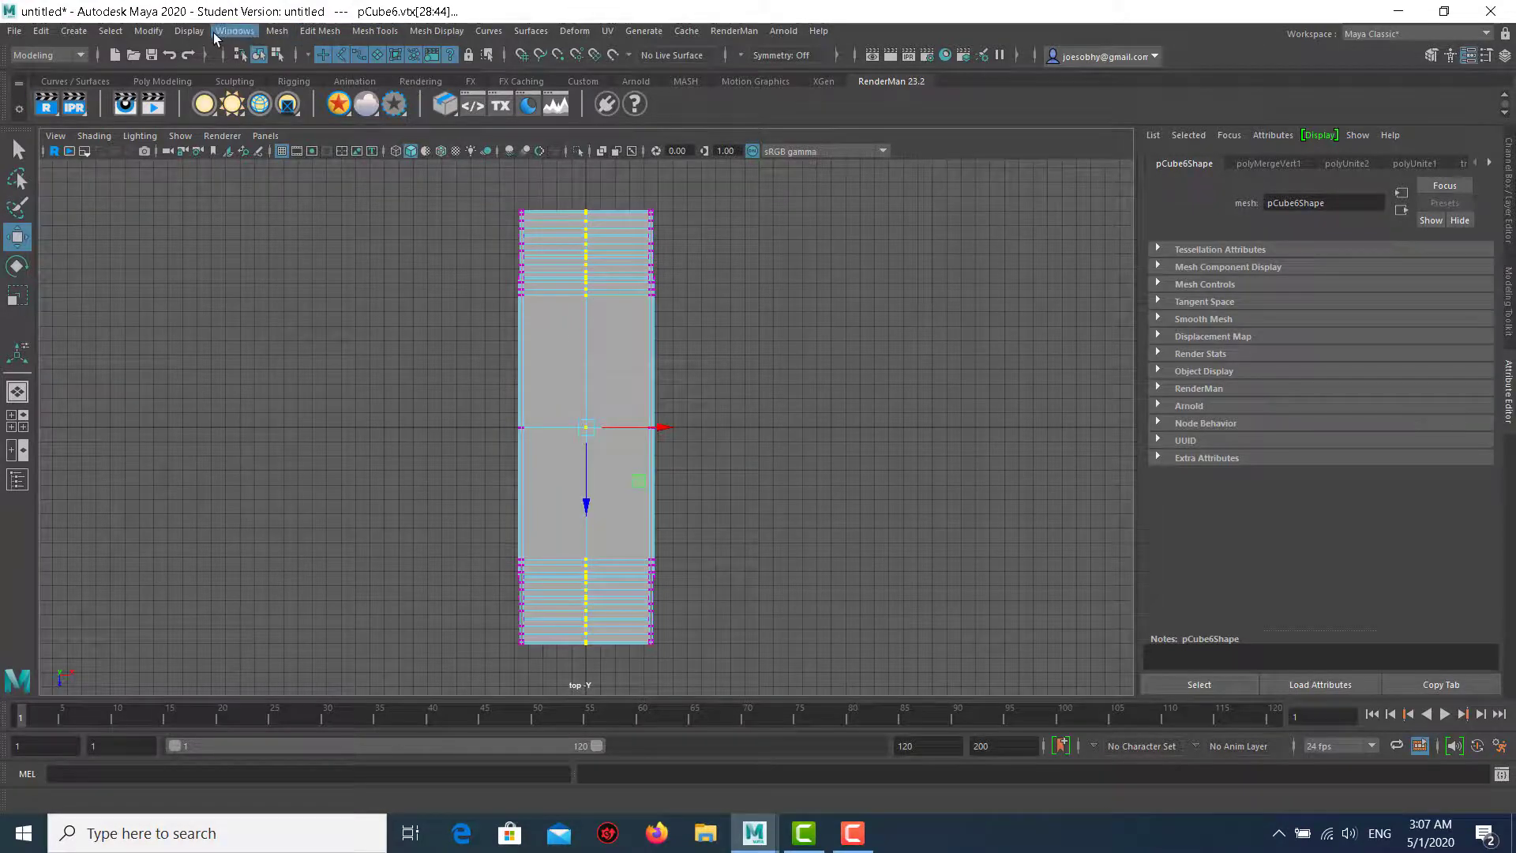
click(270, 33)
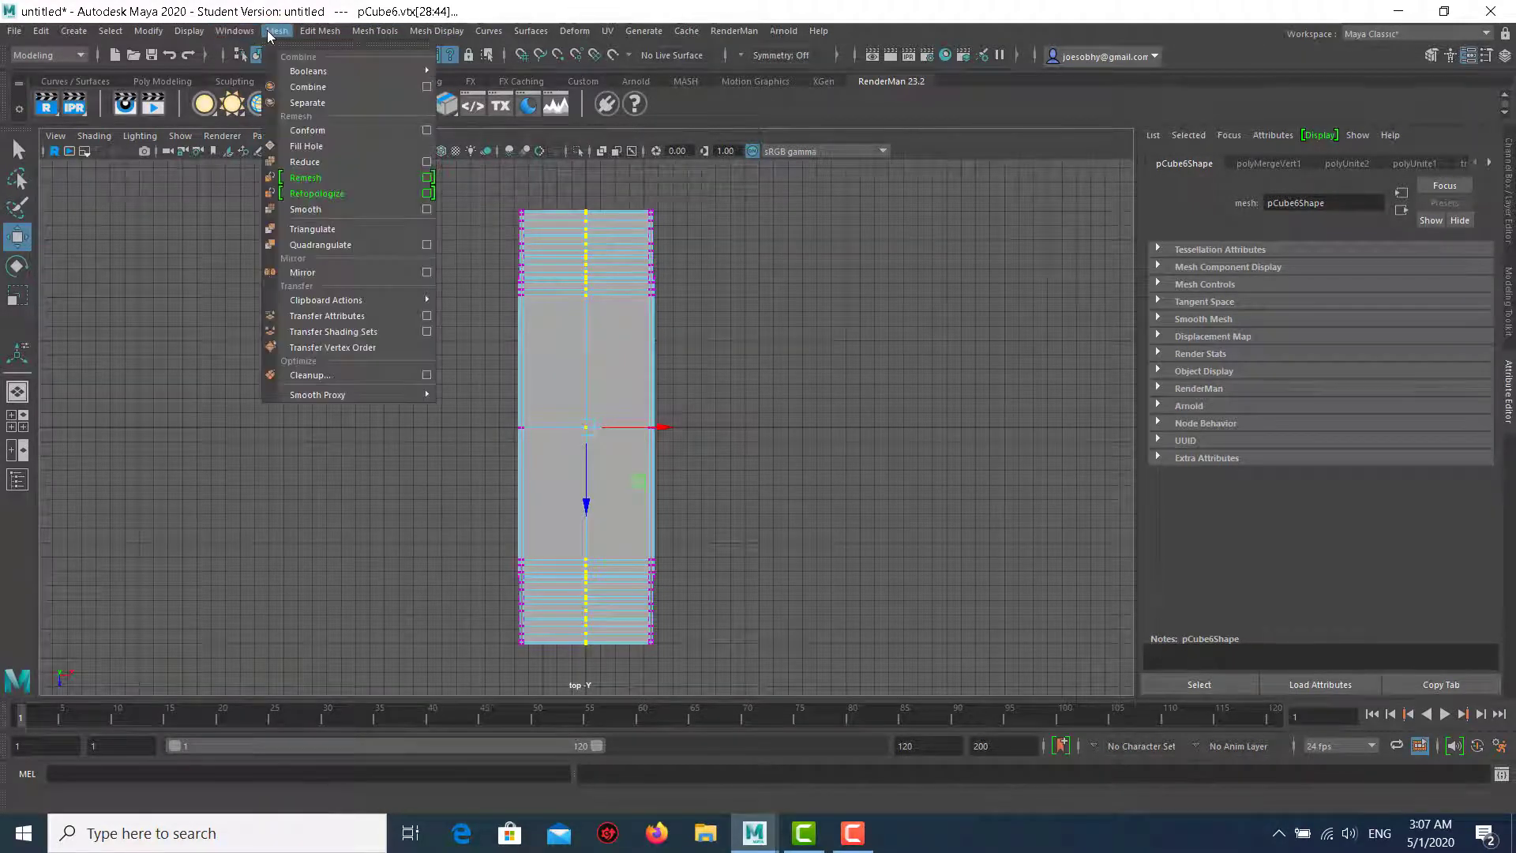
mouse_move(319, 31)
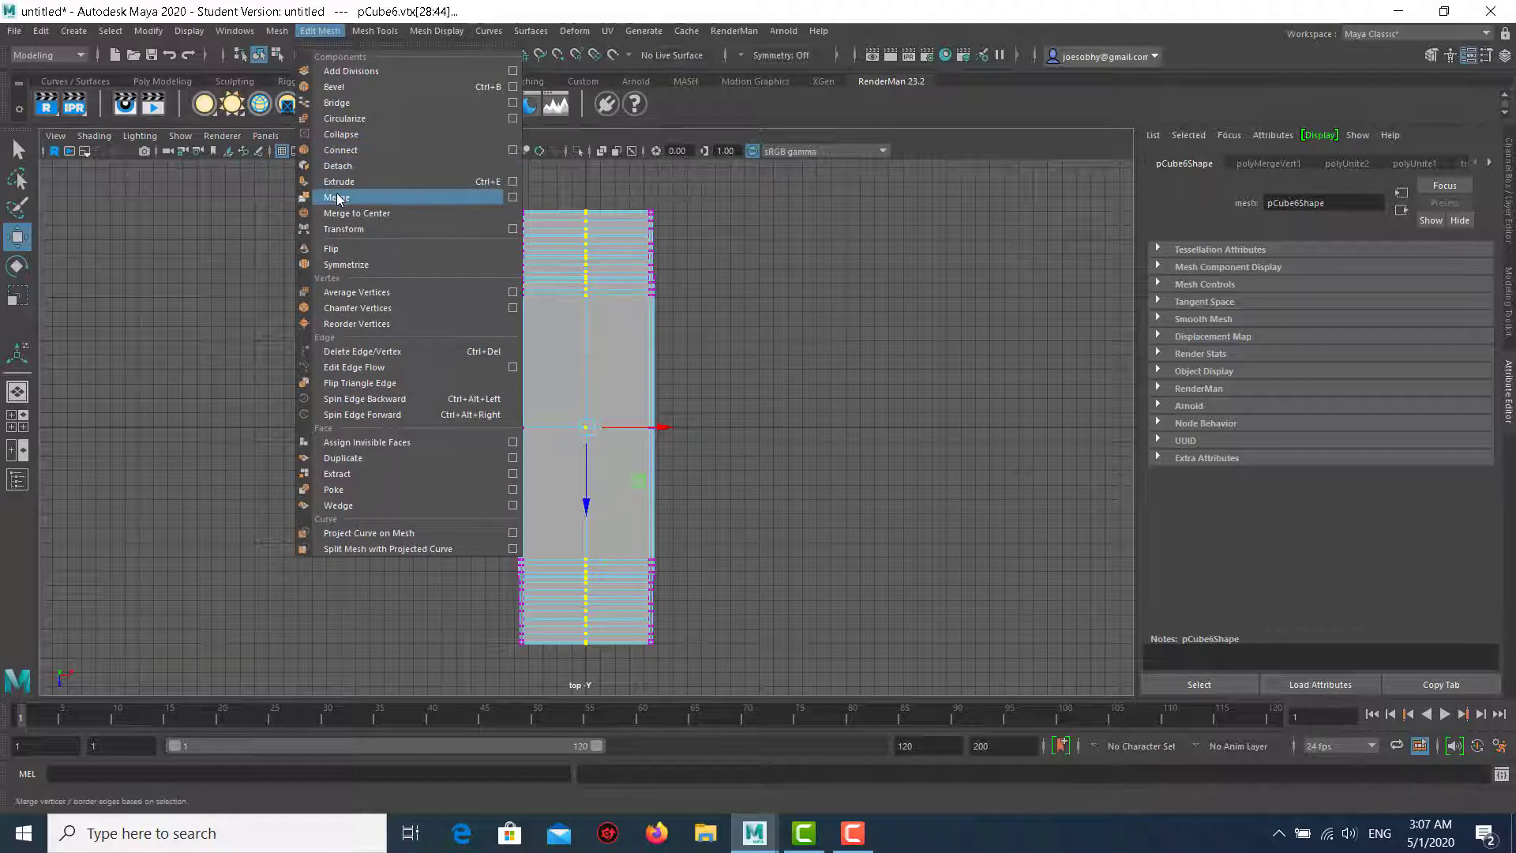
click(338, 197)
click(882, 277)
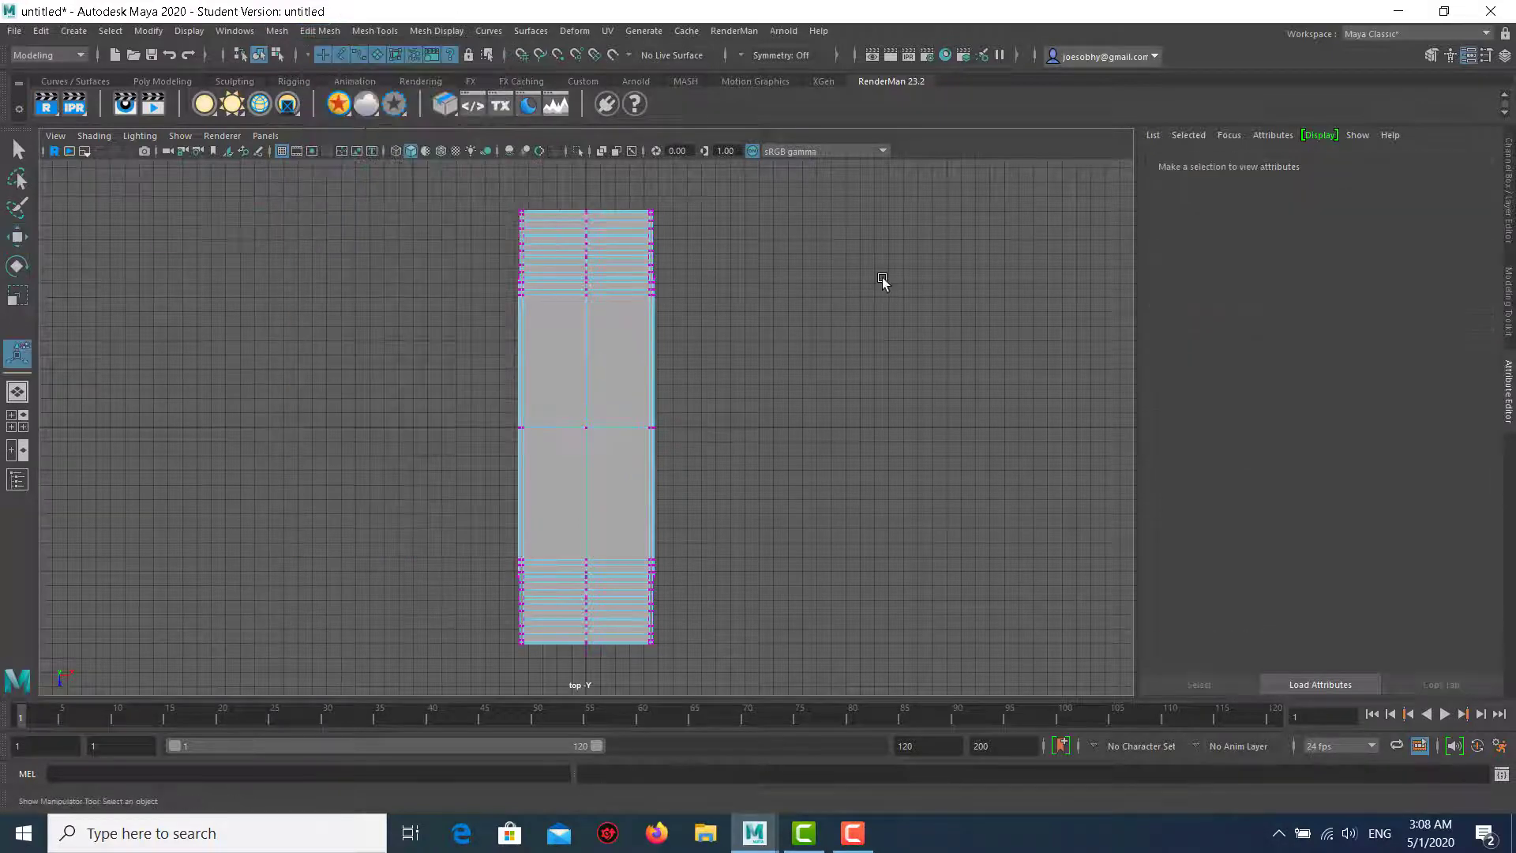
key(space)
key(space)
alt+drag(852, 305, 713, 379)
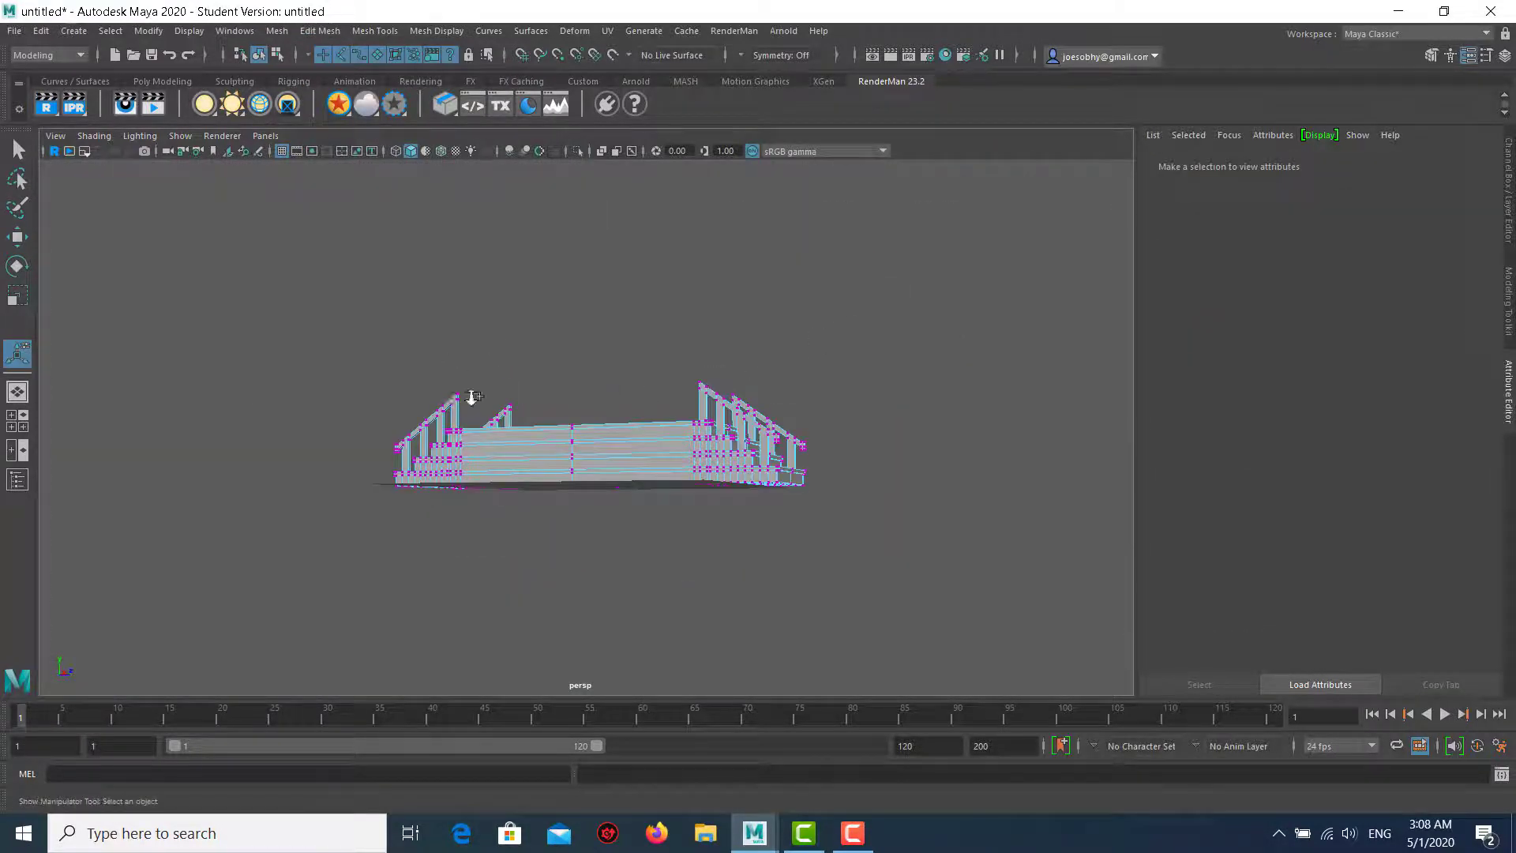
Select the top faces of both back railing posts in face mode.
scroll(390, 413, up, 5)
mouse_move(391, 413)
alt+mouse_down()
mouse_move(280, 289)
mouse_move(383, 429)
alt+mouse_up()
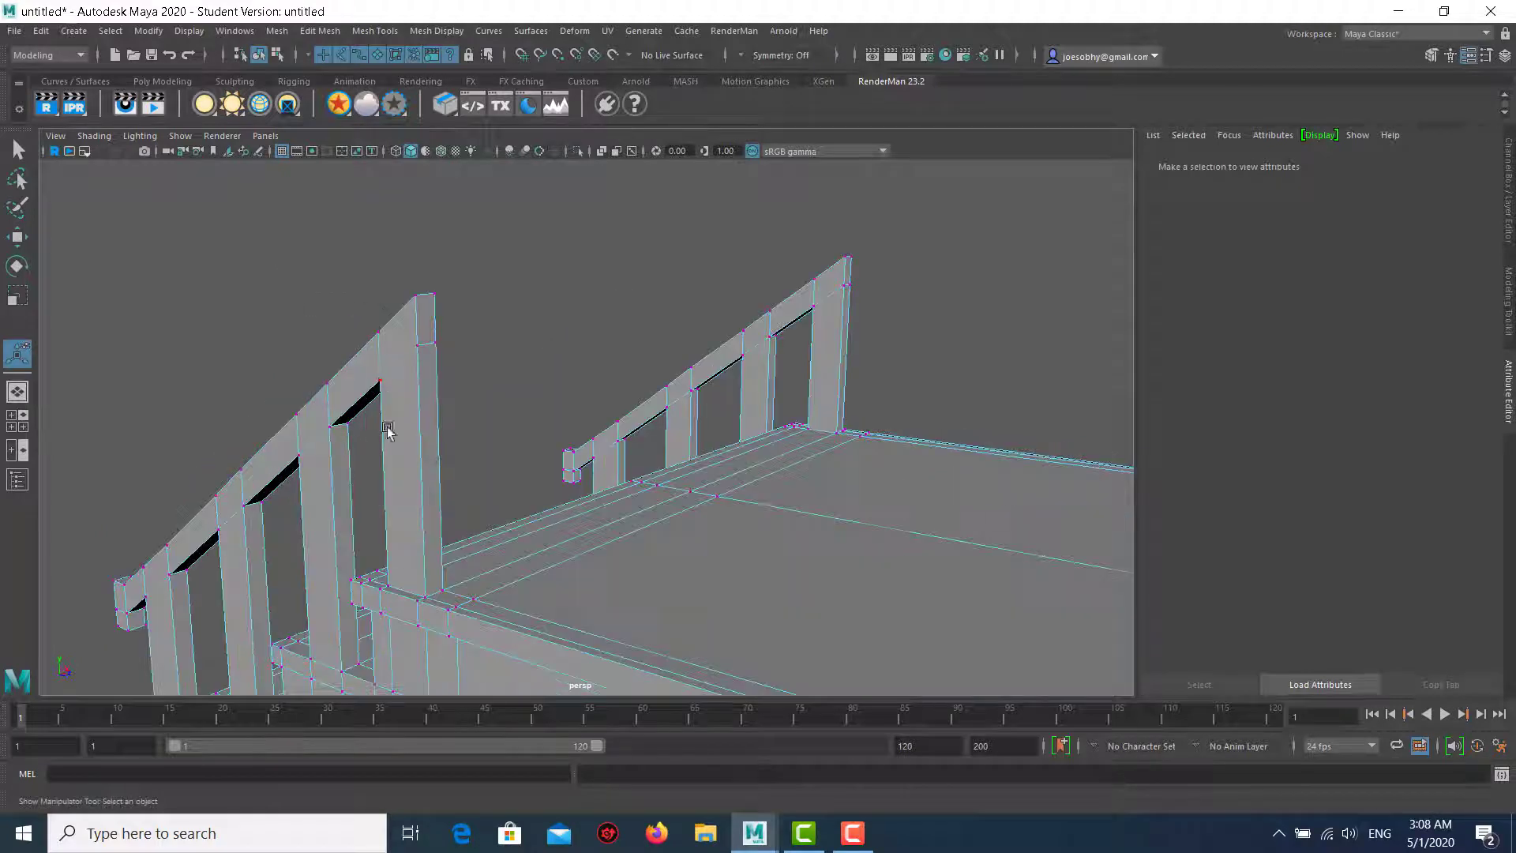
right_drag(422, 317, 424, 362)
click(423, 320)
mouse_move(422, 320)
alt+mouse_down()
mouse_move(362, 340)
mouse_move(690, 359)
mouse_move(330, 298)
mouse_move(722, 387)
alt+mouse_up()
drag(755, 329, 914, 439)
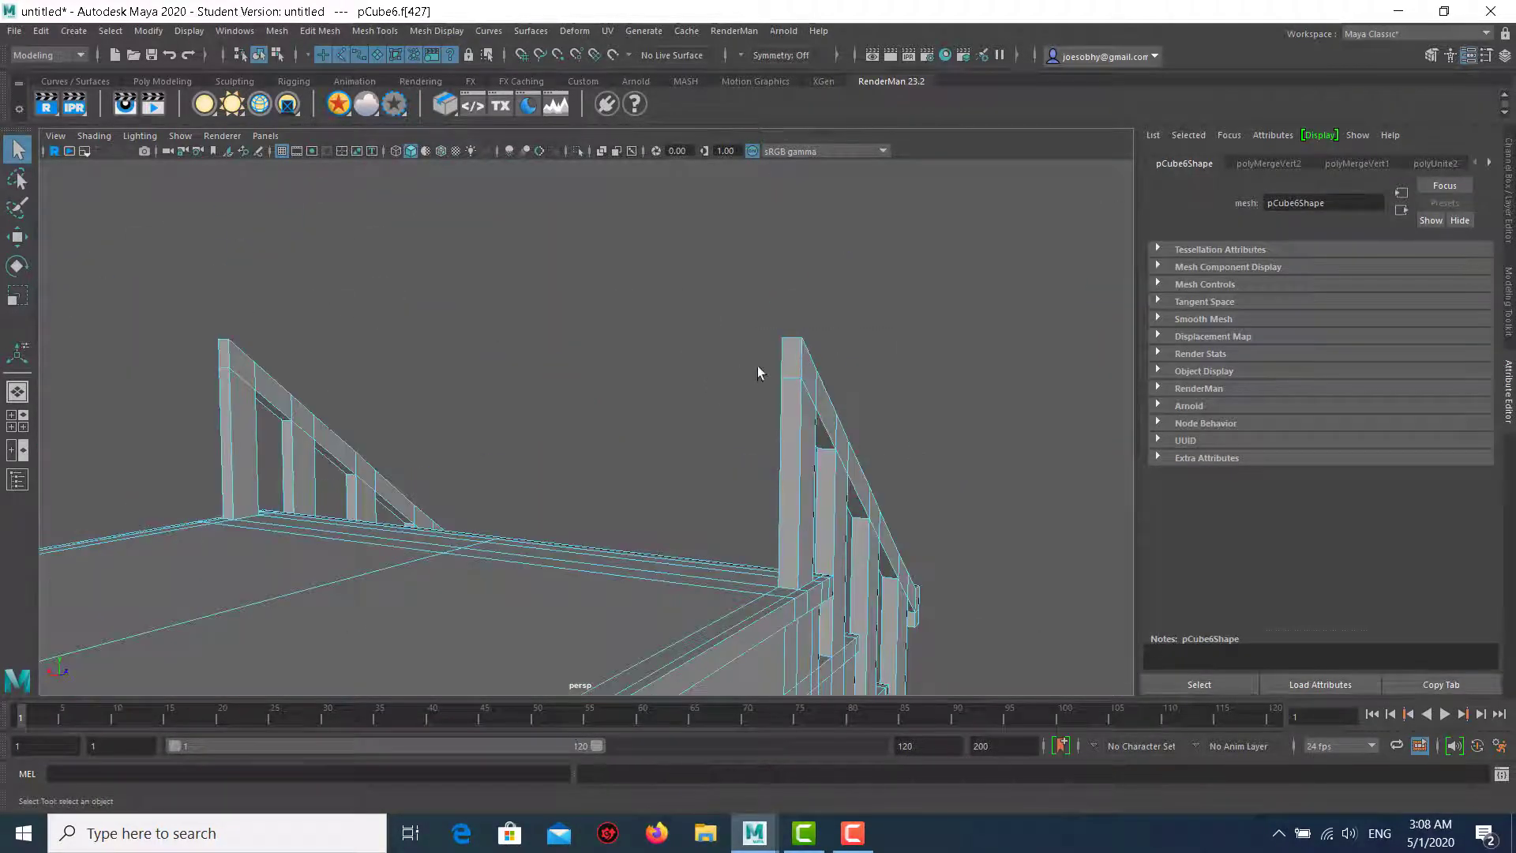
click(797, 359)
Bridge the two post tops into a rail across the far end, with 0 divisions.
right_click(670, 286)
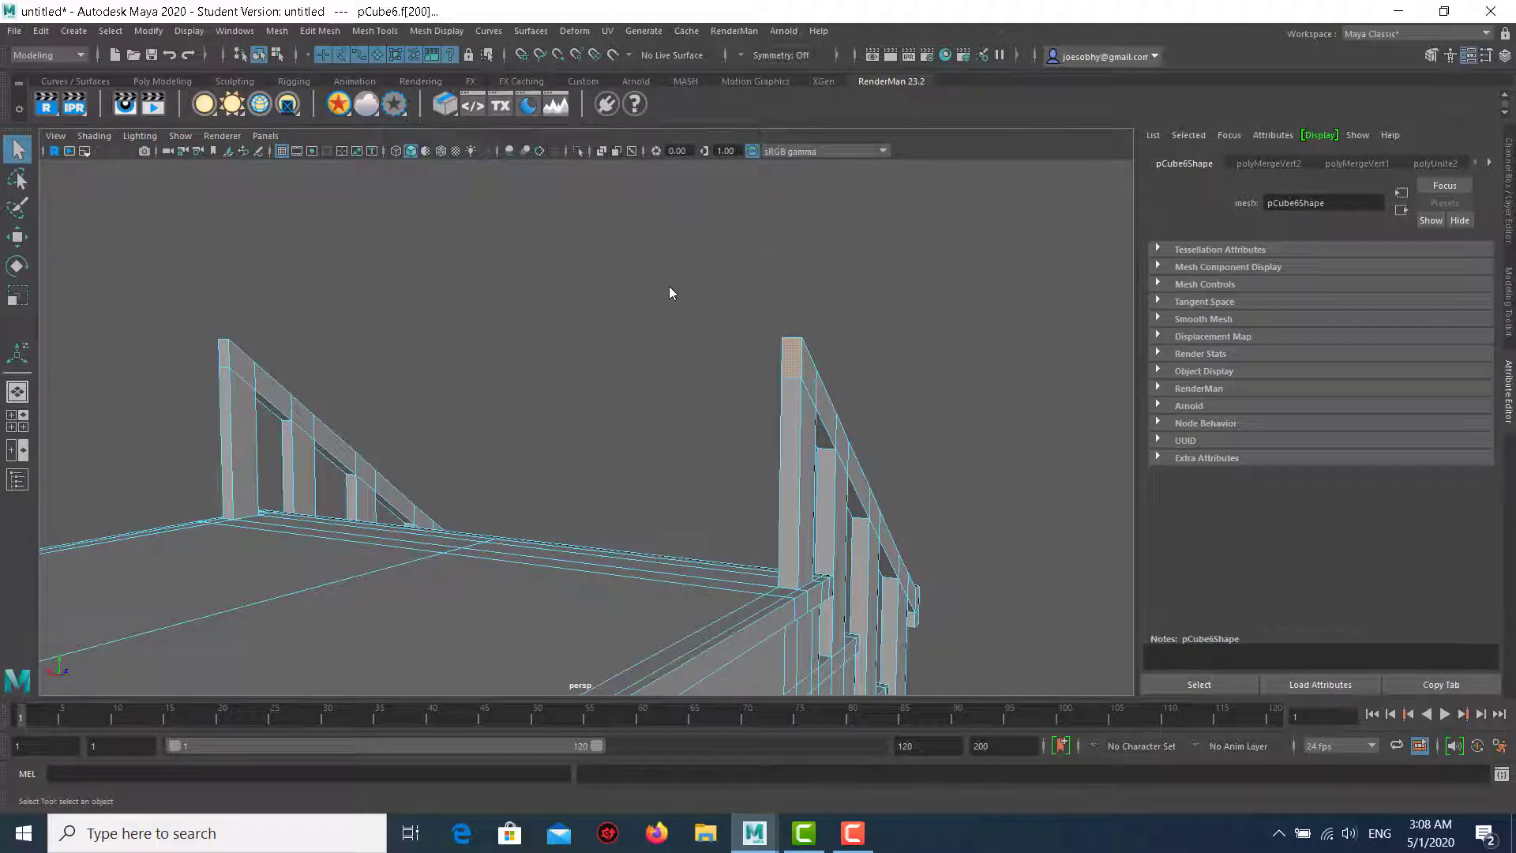
click(313, 33)
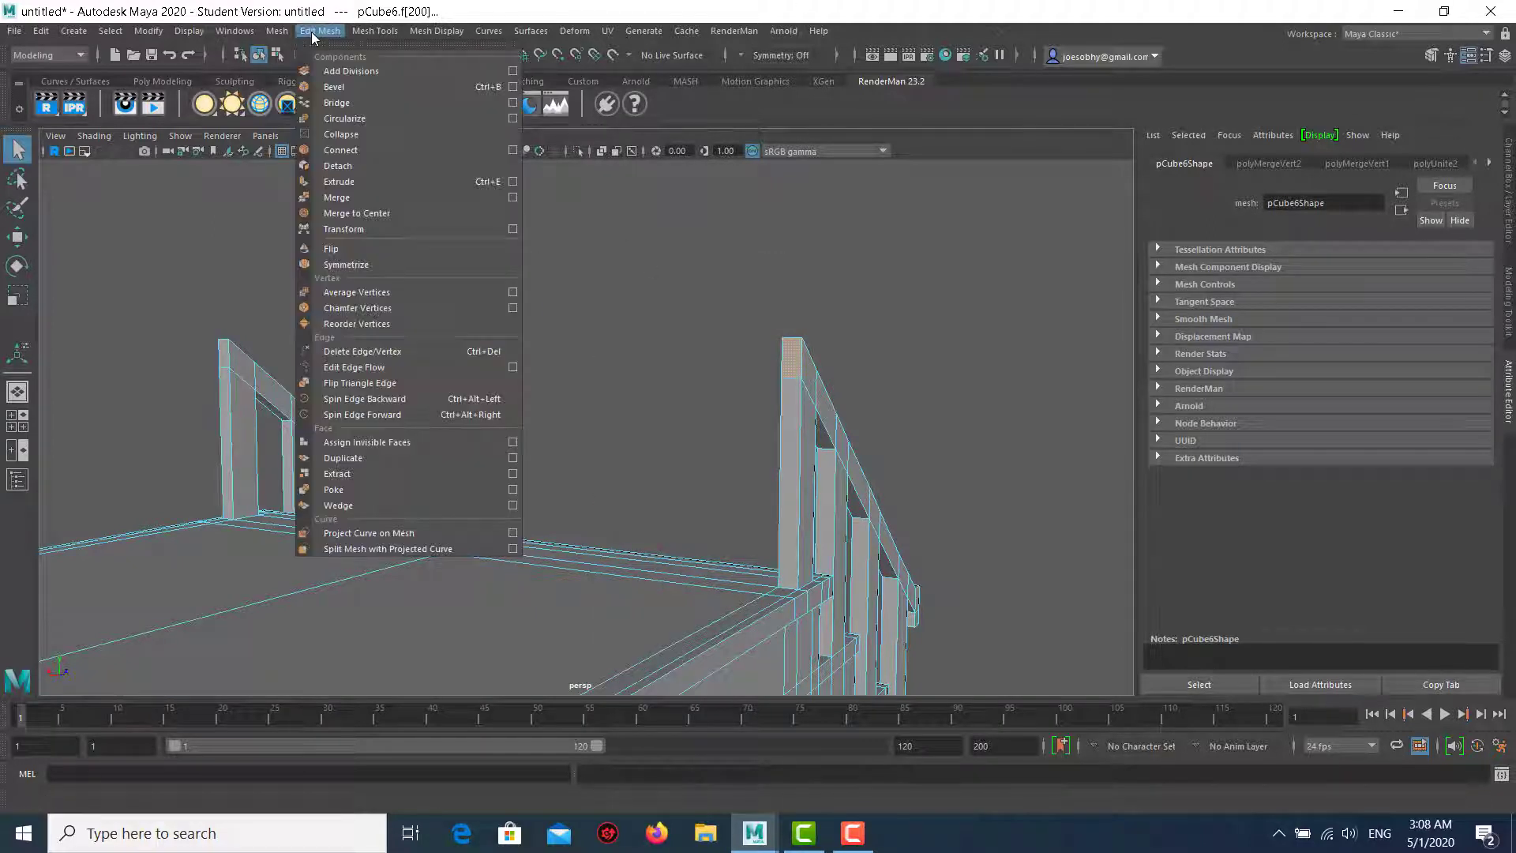
click(337, 102)
mouse_move(573, 358)
alt+mouse_down()
mouse_move(284, 393)
mouse_move(514, 423)
mouse_move(629, 511)
mouse_move(665, 466)
mouse_move(410, 417)
mouse_move(575, 372)
mouse_move(535, 382)
alt+mouse_up()
mouse_move(785, 440)
alt+mouse_down()
mouse_move(846, 413)
mouse_move(873, 339)
alt+mouse_up()
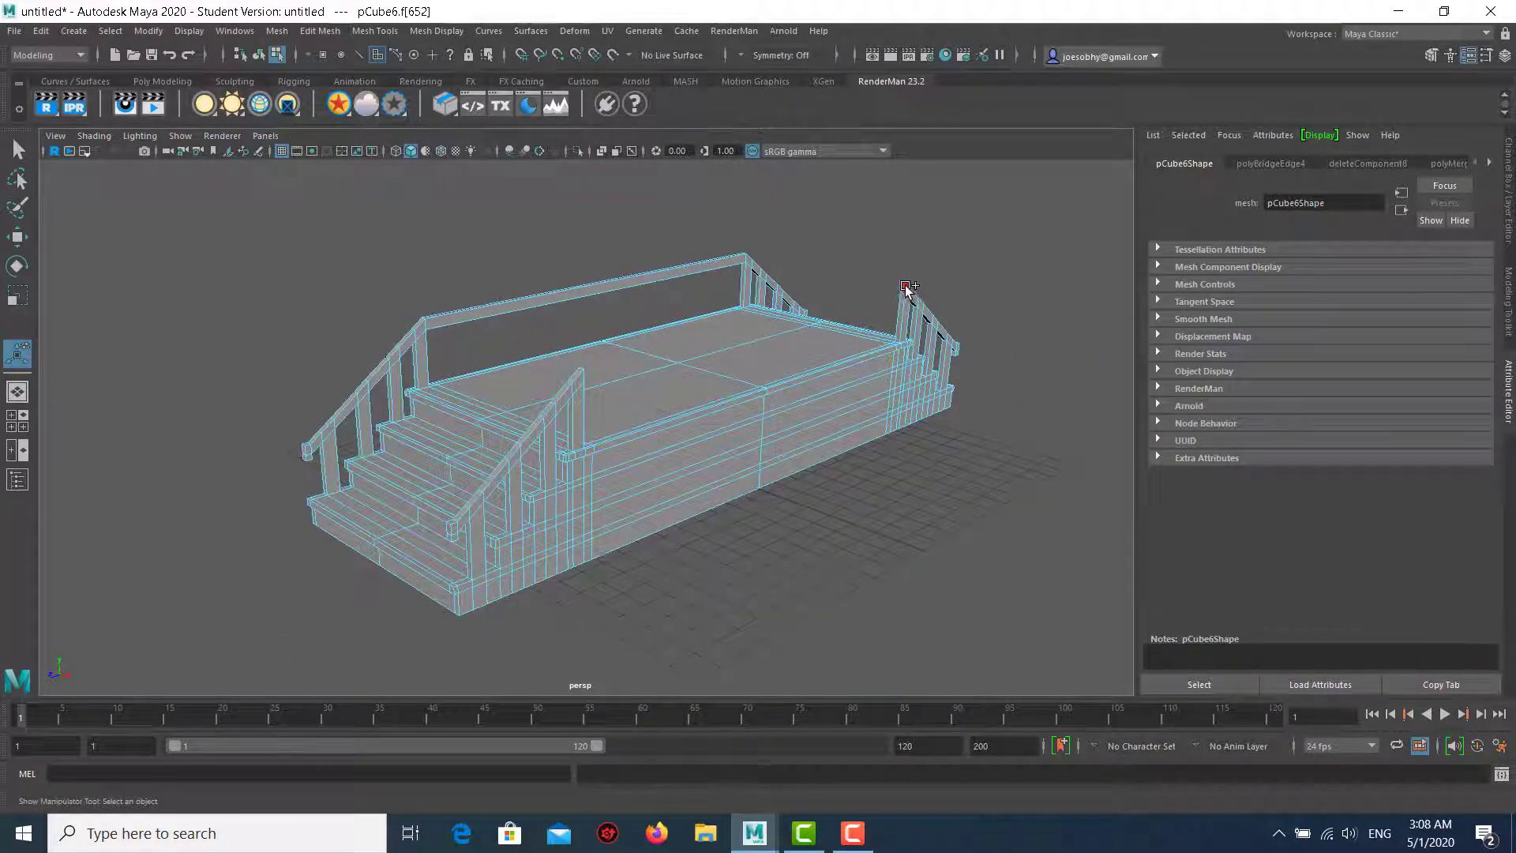
click(317, 32)
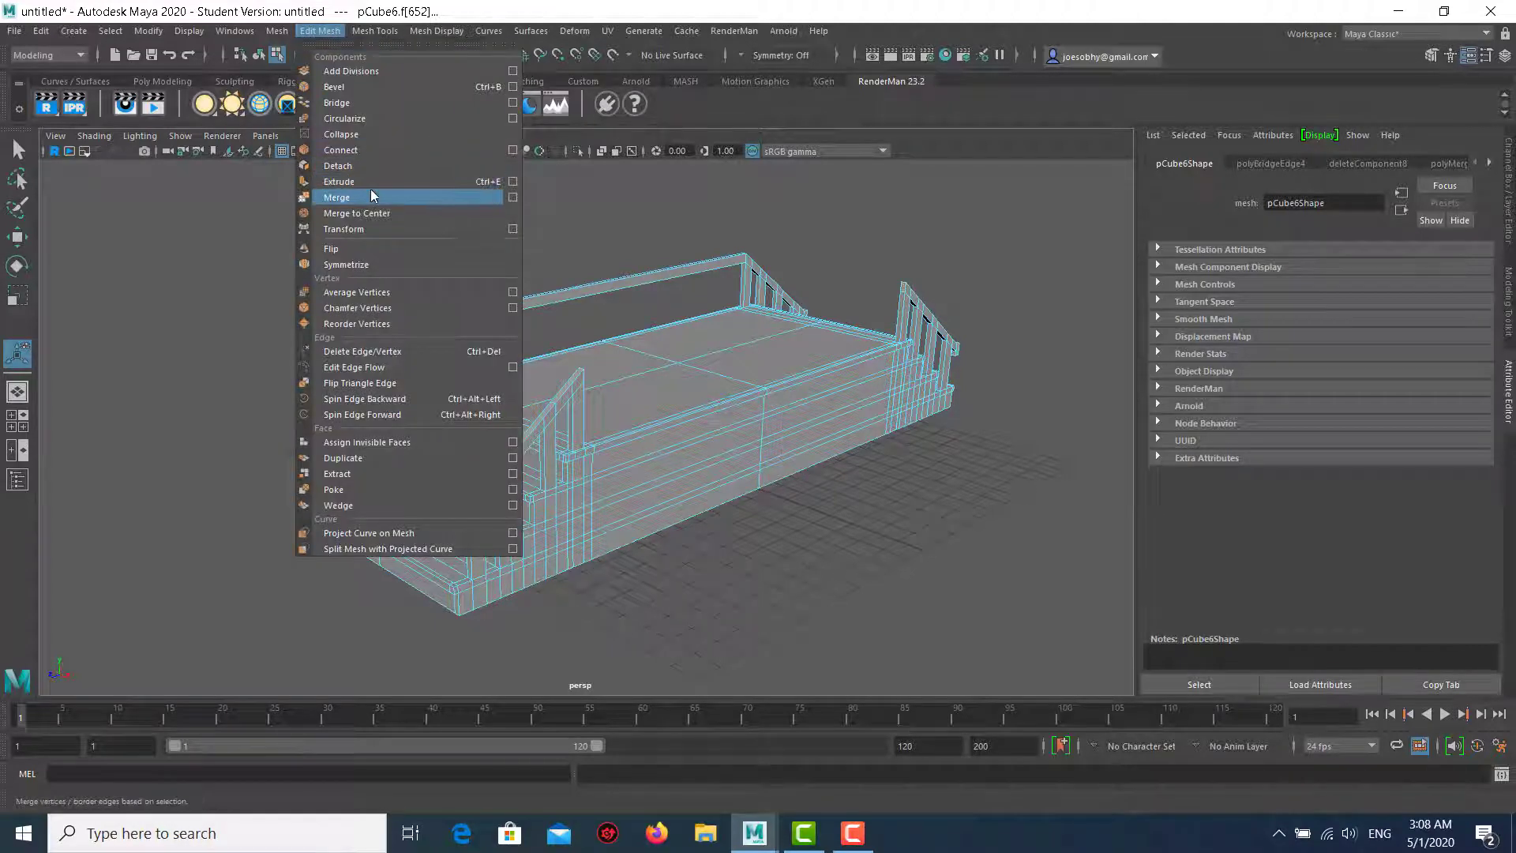
Bridge the selected post faces with another rail and inspect the stairs side.
click(372, 105)
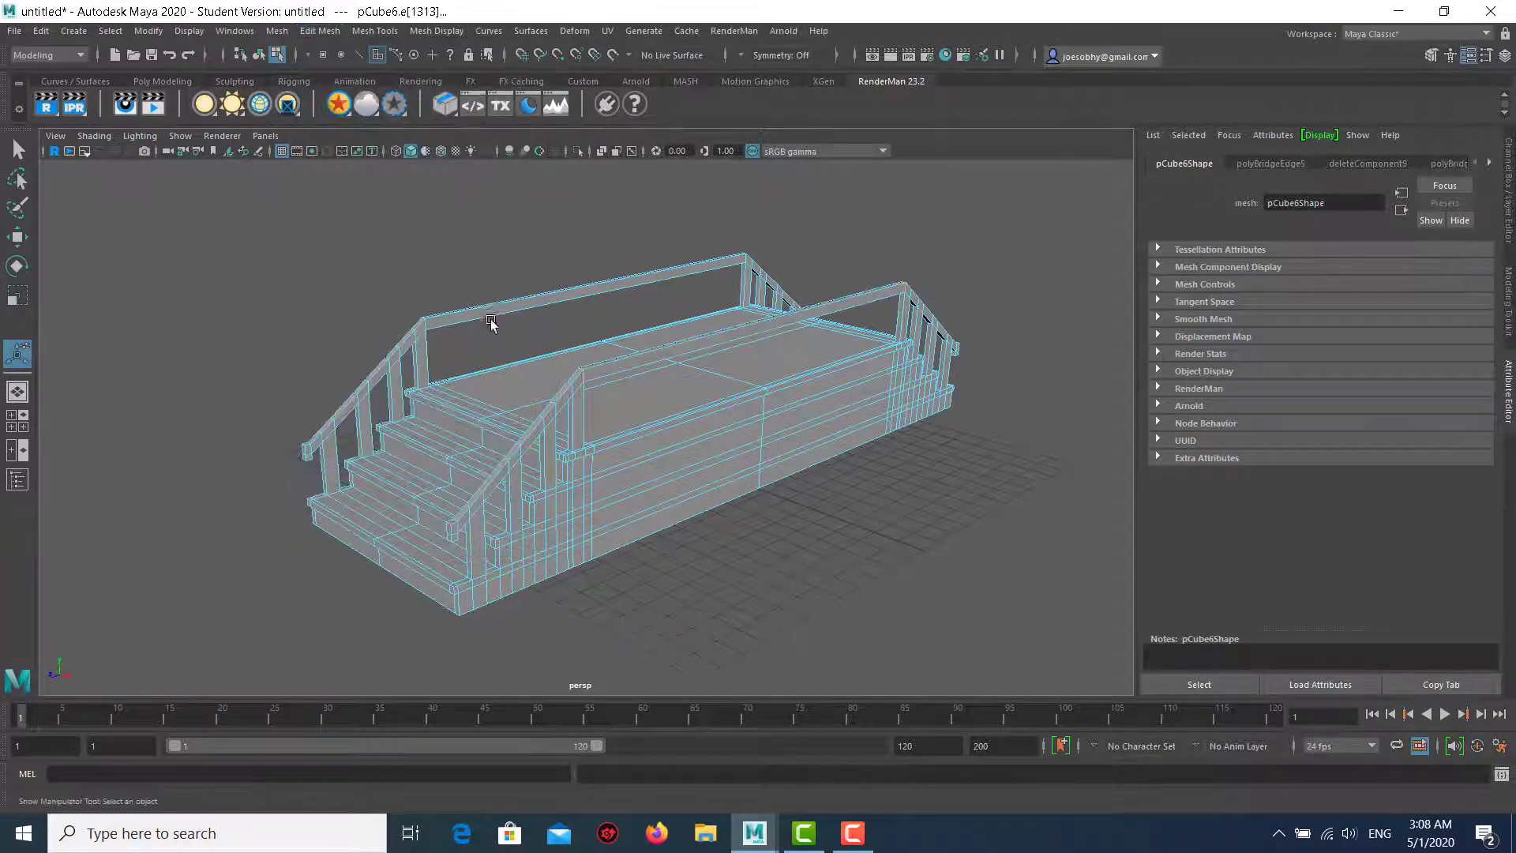
mouse_move(490, 321)
alt+mouse_down()
mouse_move(730, 330)
mouse_move(454, 382)
mouse_move(576, 687)
alt+mouse_up()
scroll(525, 484, up, 5)
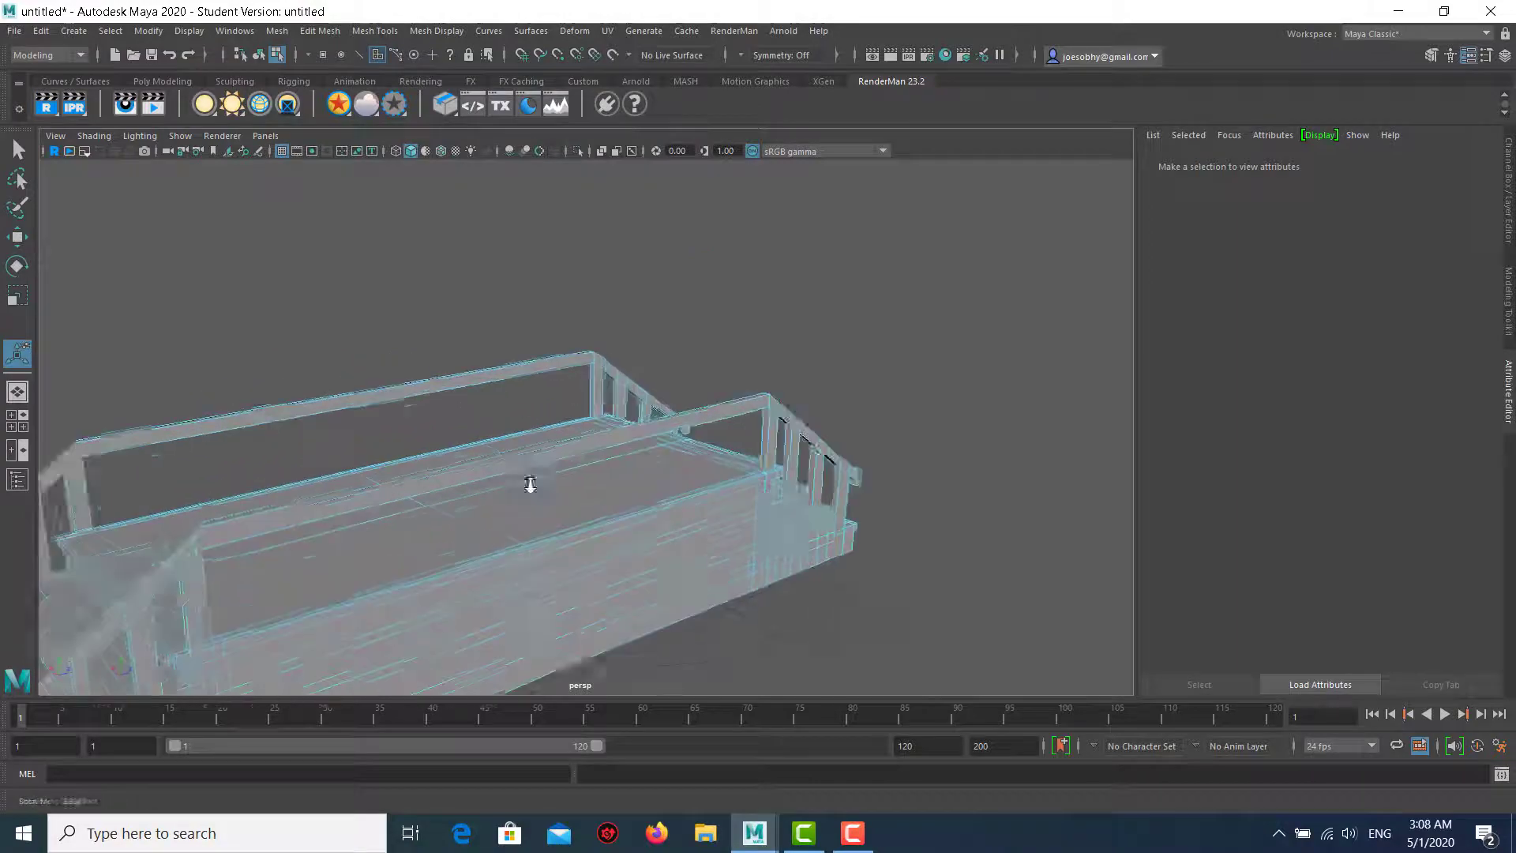
alt+middle_drag(526, 484, 610, 414)
alt+drag(610, 414, 689, 422)
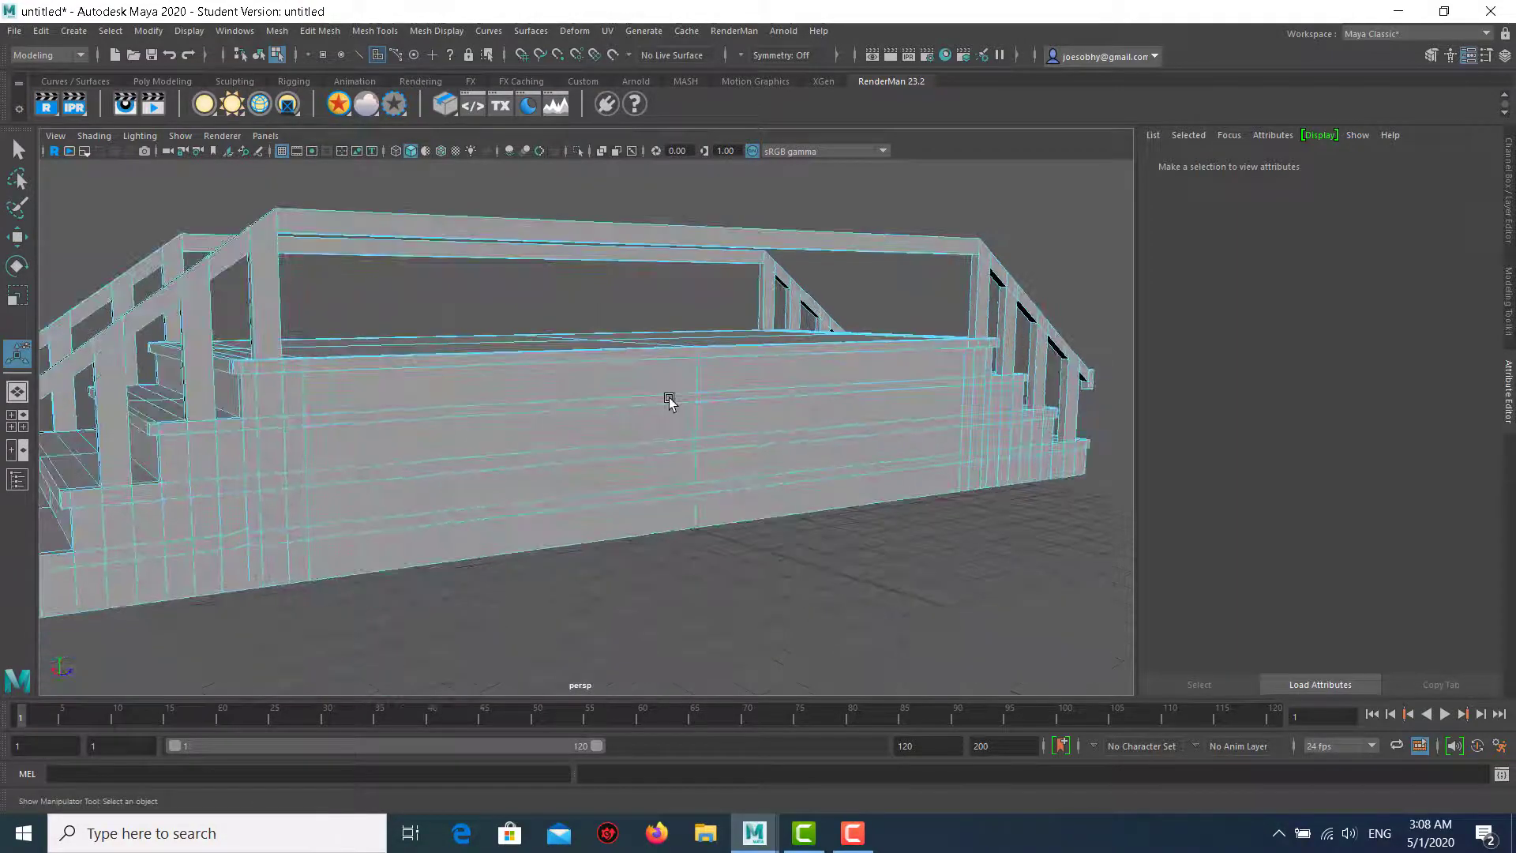
Orbit along the deck from higher angles, then switch to the four-panel layout.
alt+drag(670, 363, 321, 356)
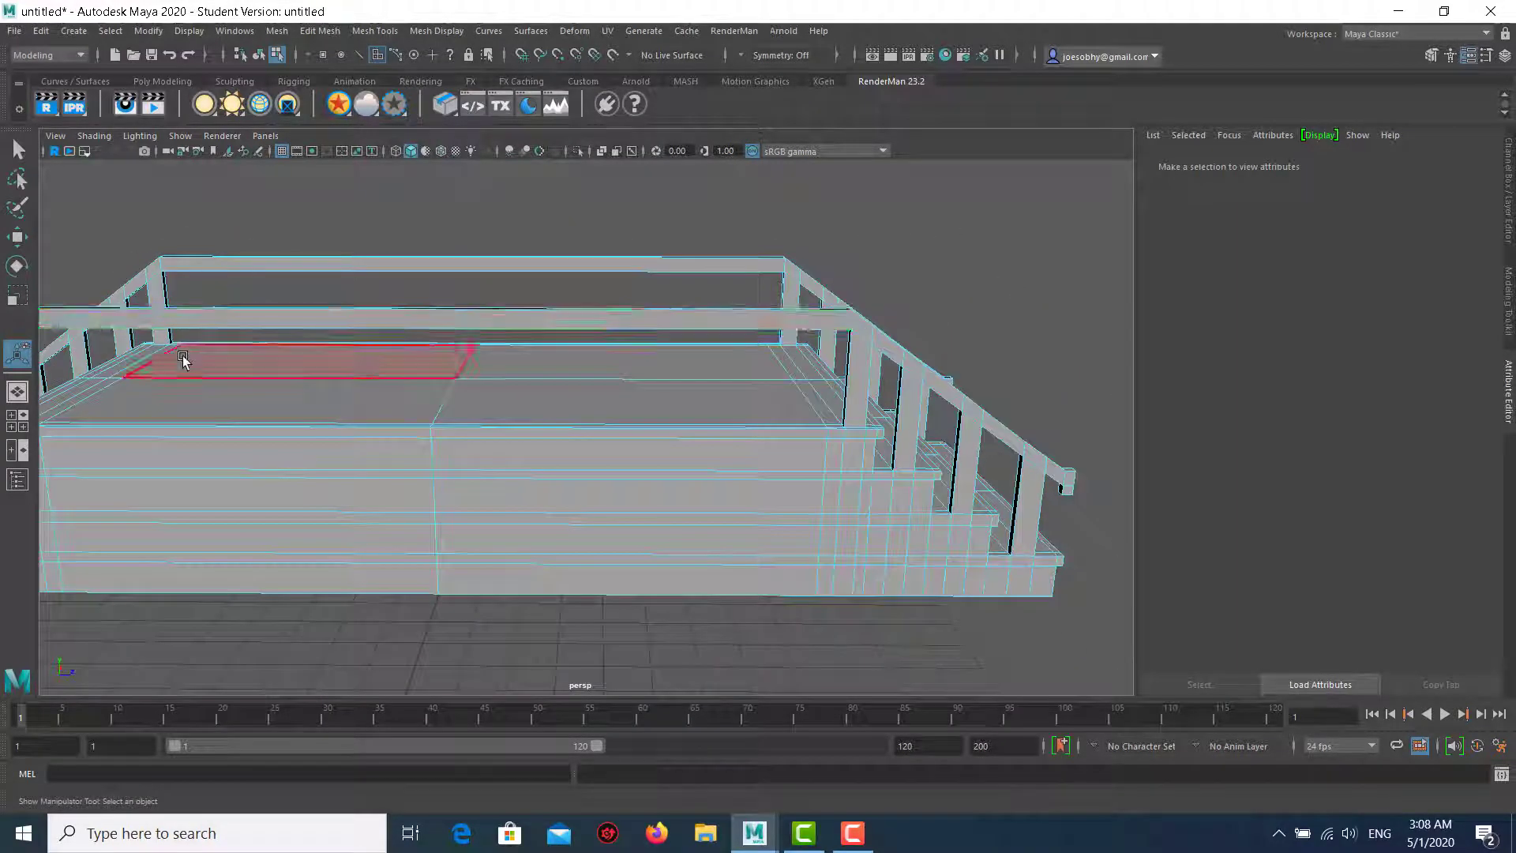
alt+drag(186, 363, 204, 292)
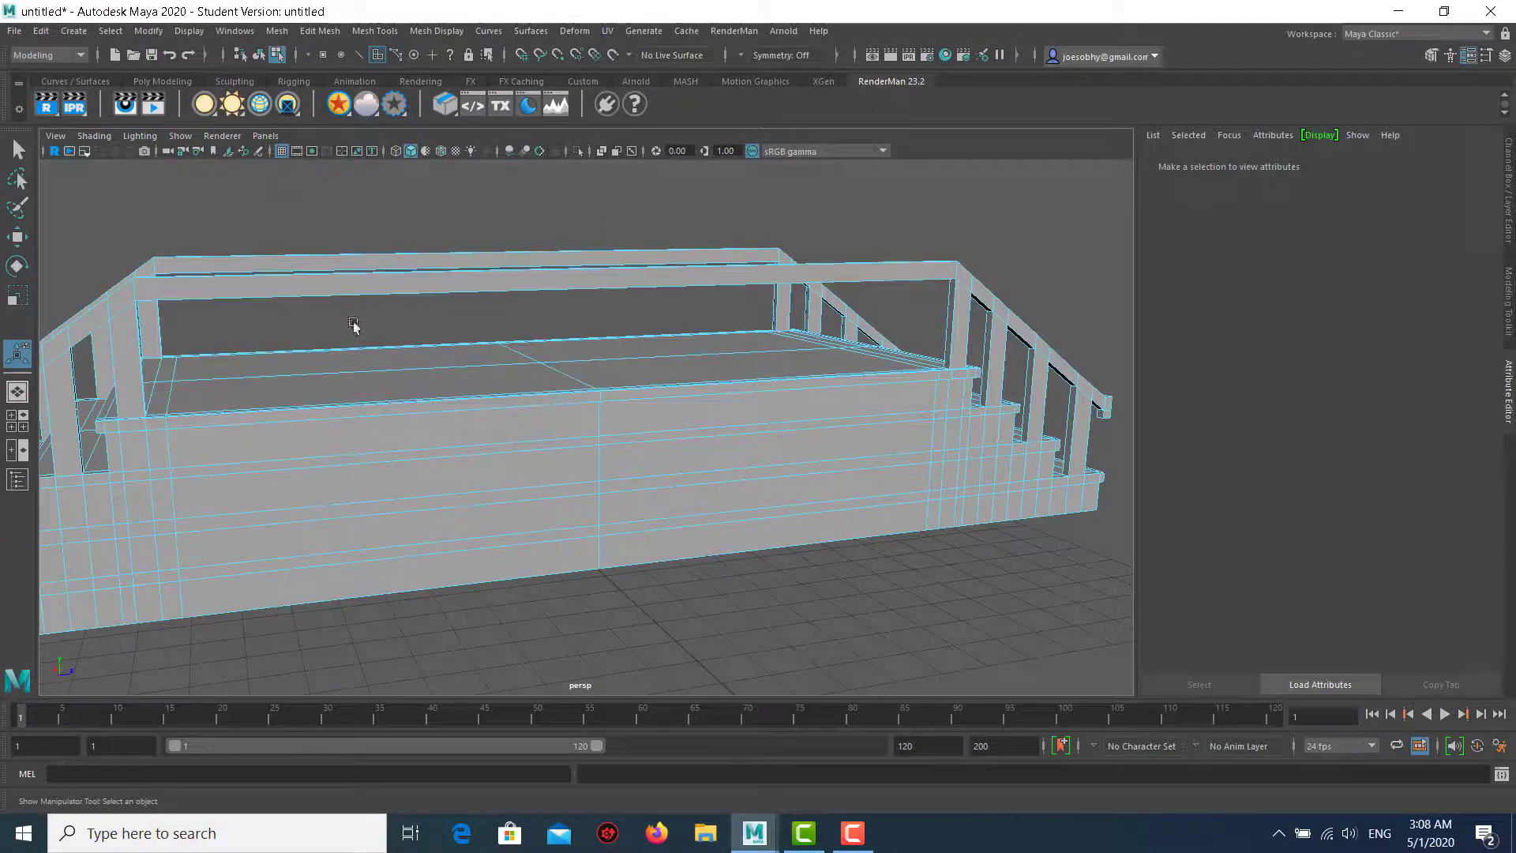
alt+drag(356, 328, 380, 334)
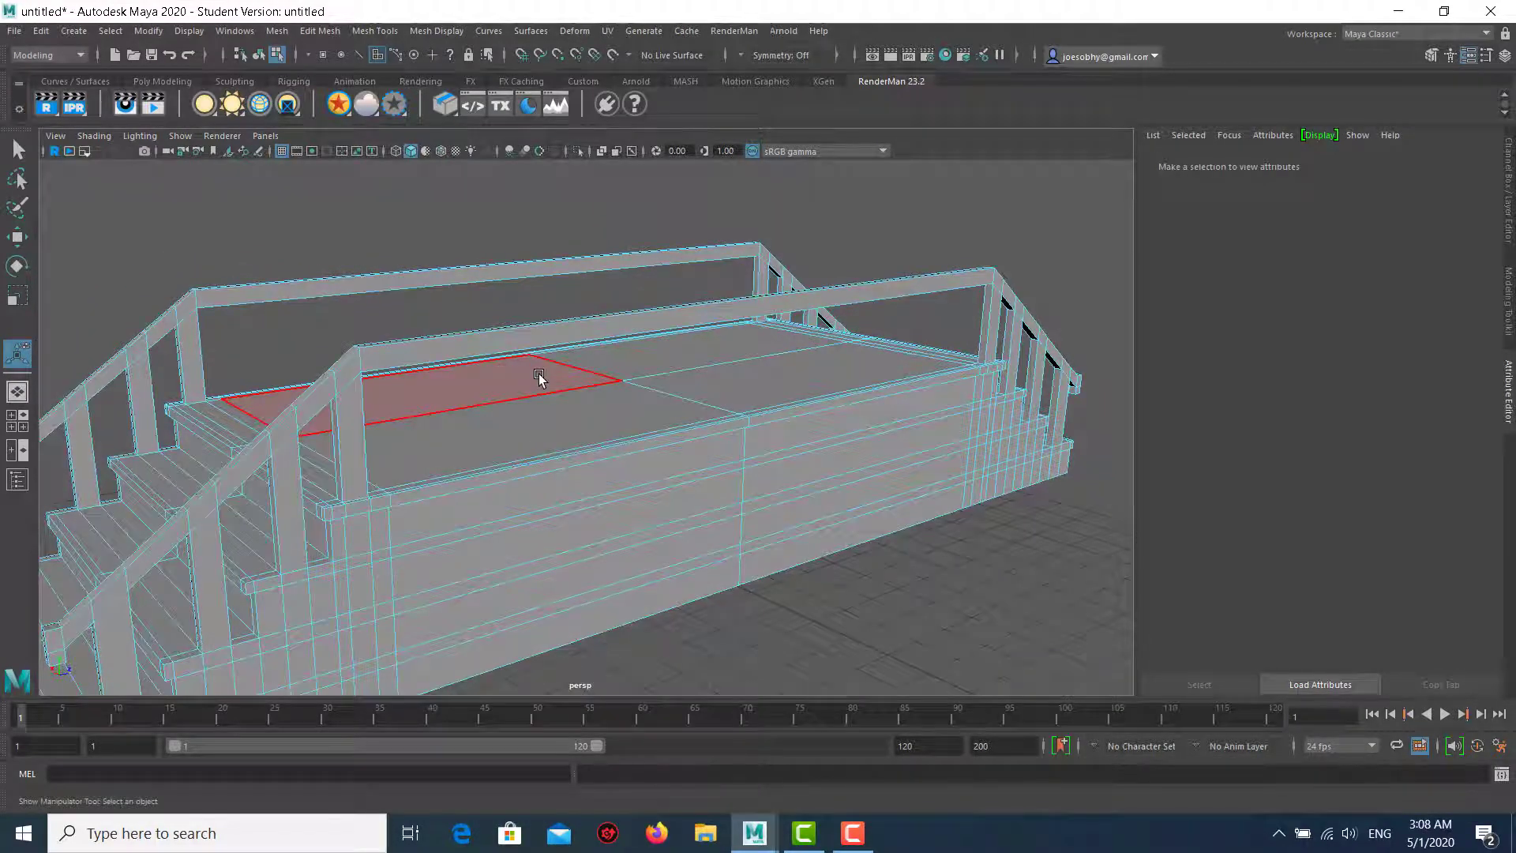
scroll(415, 377, down, 3)
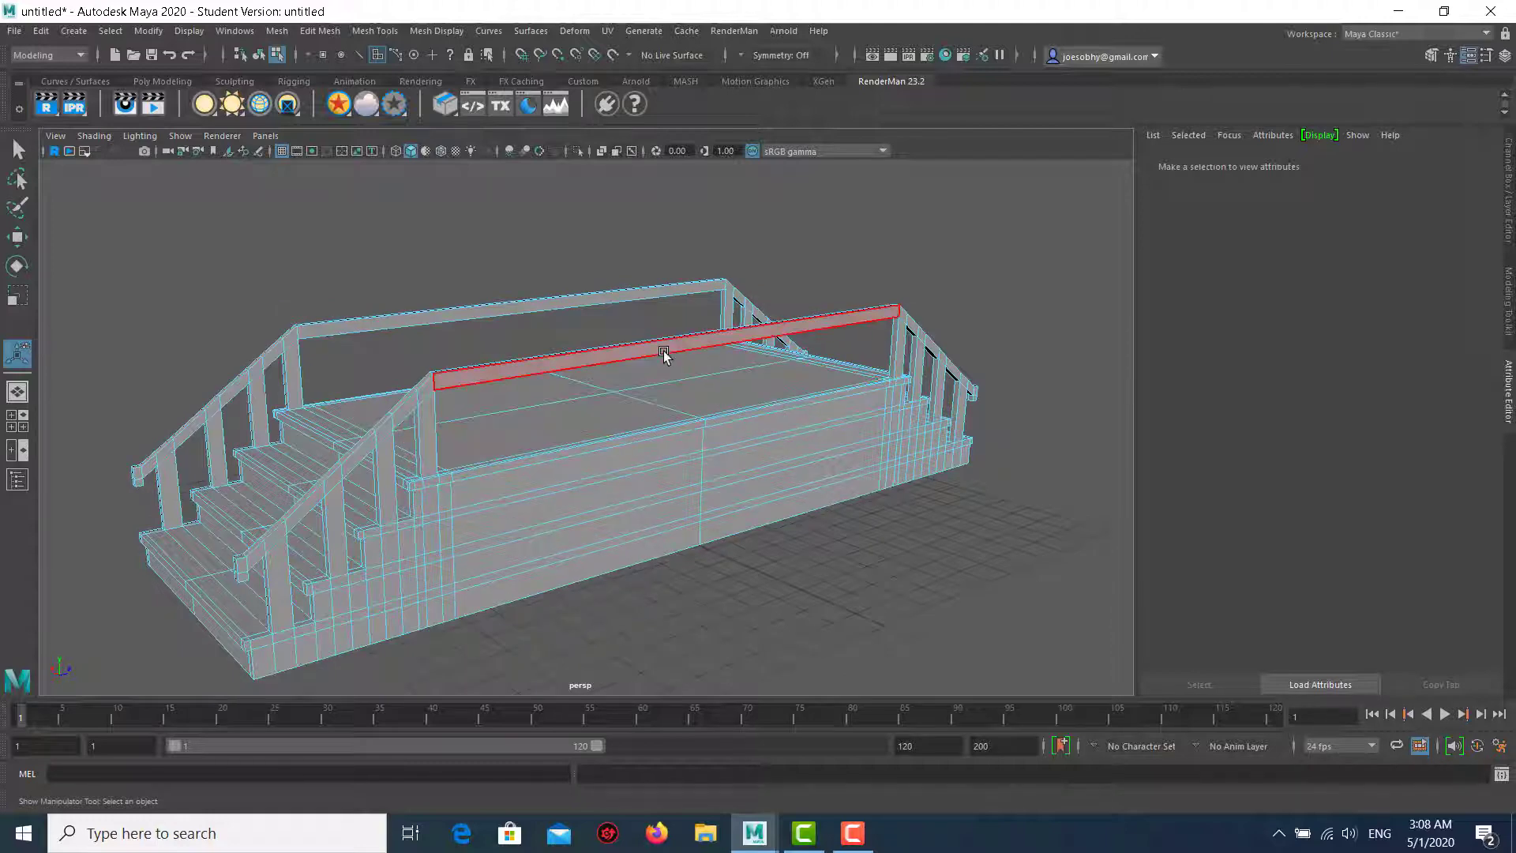
key(space)
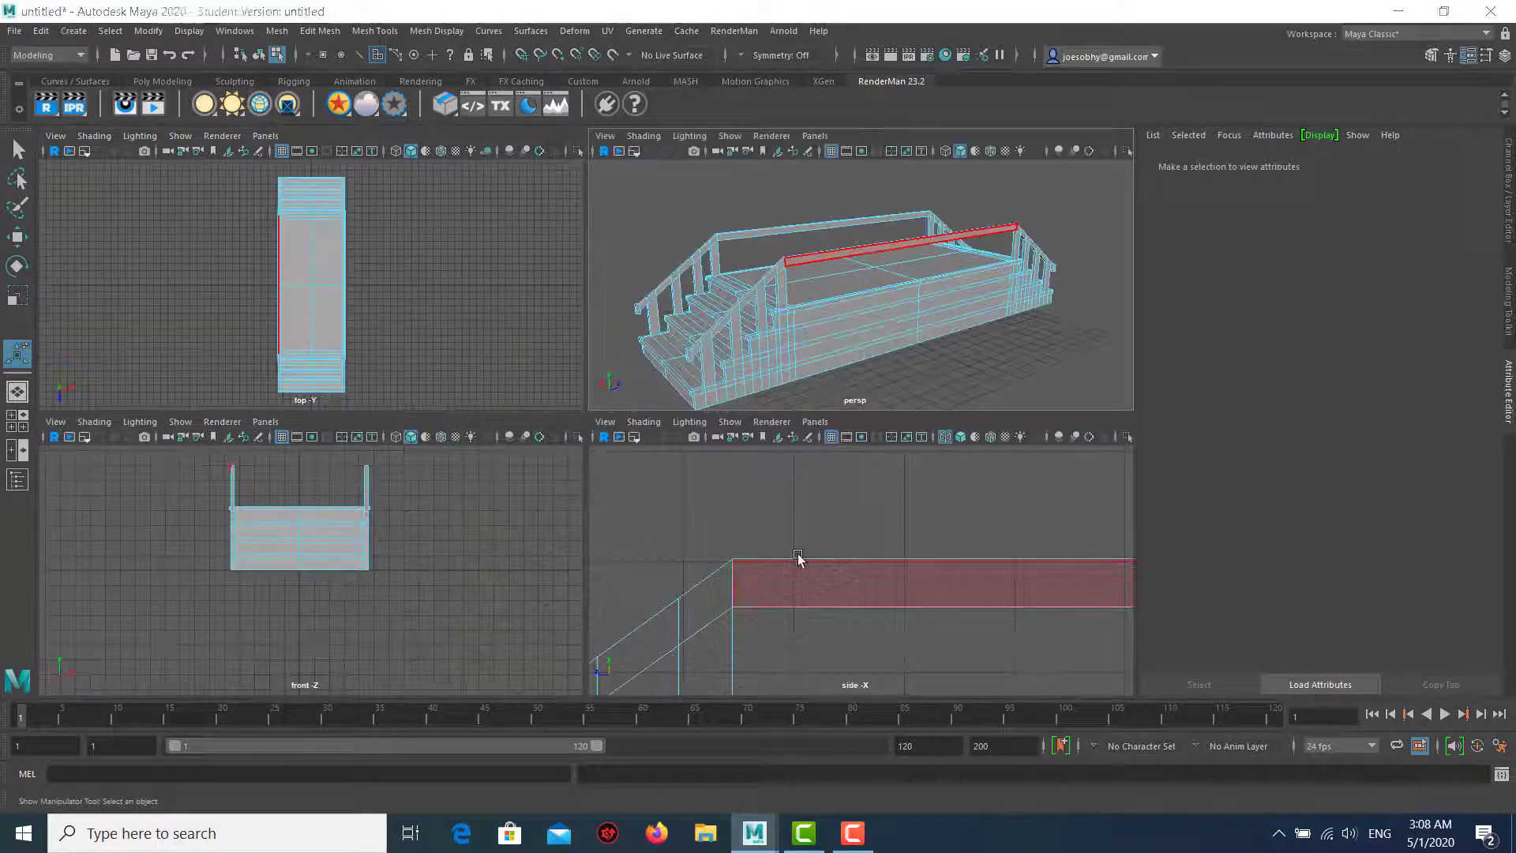
In the side view, Multi-Cut a vertical edge line through the platform and top rail near the left end.
key(space)
right_drag(558, 315, 636, 289)
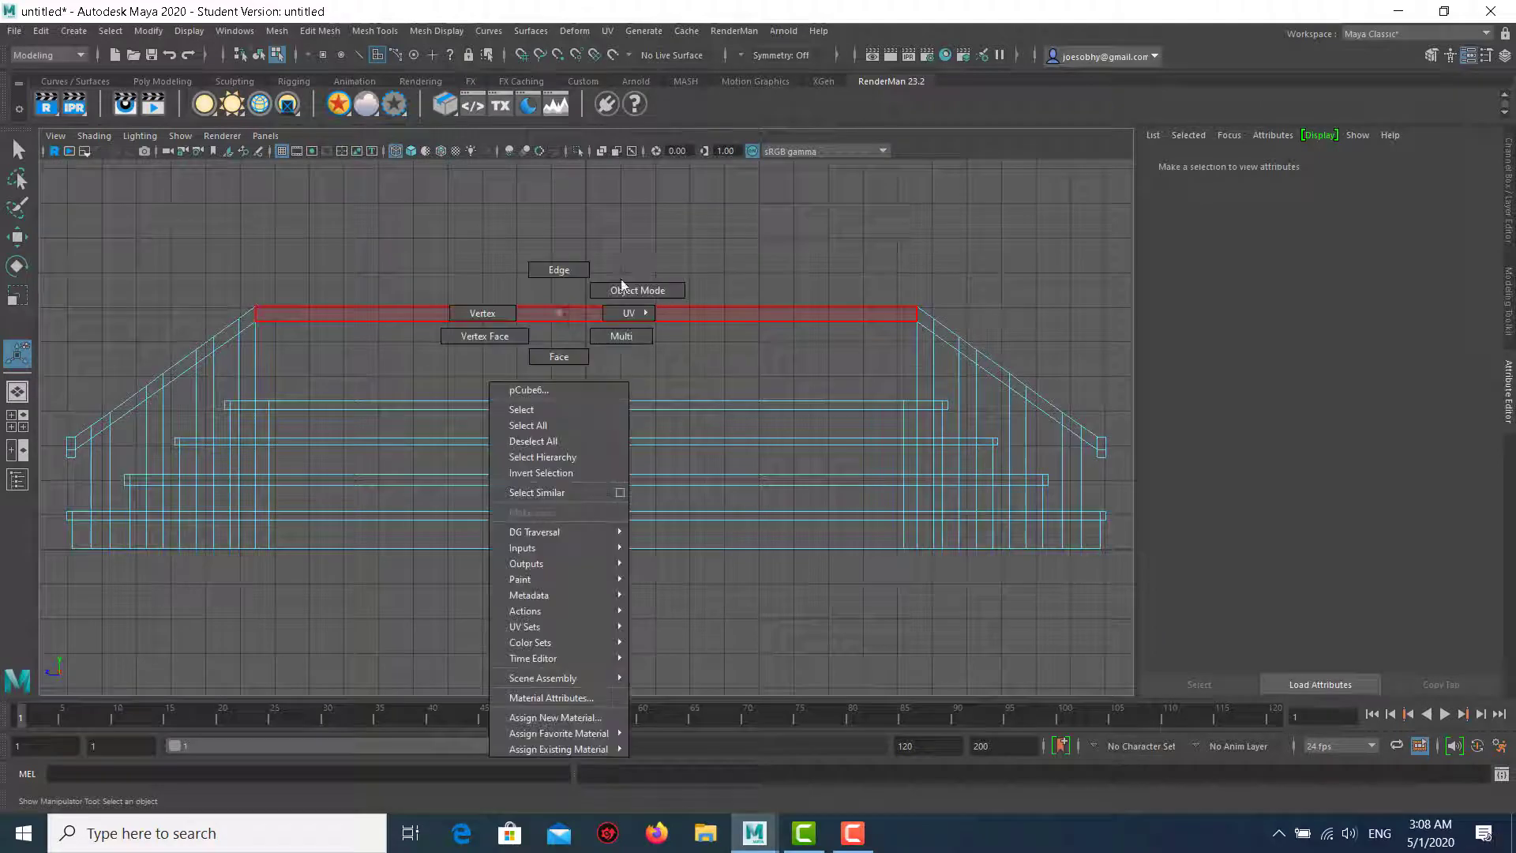
click(453, 321)
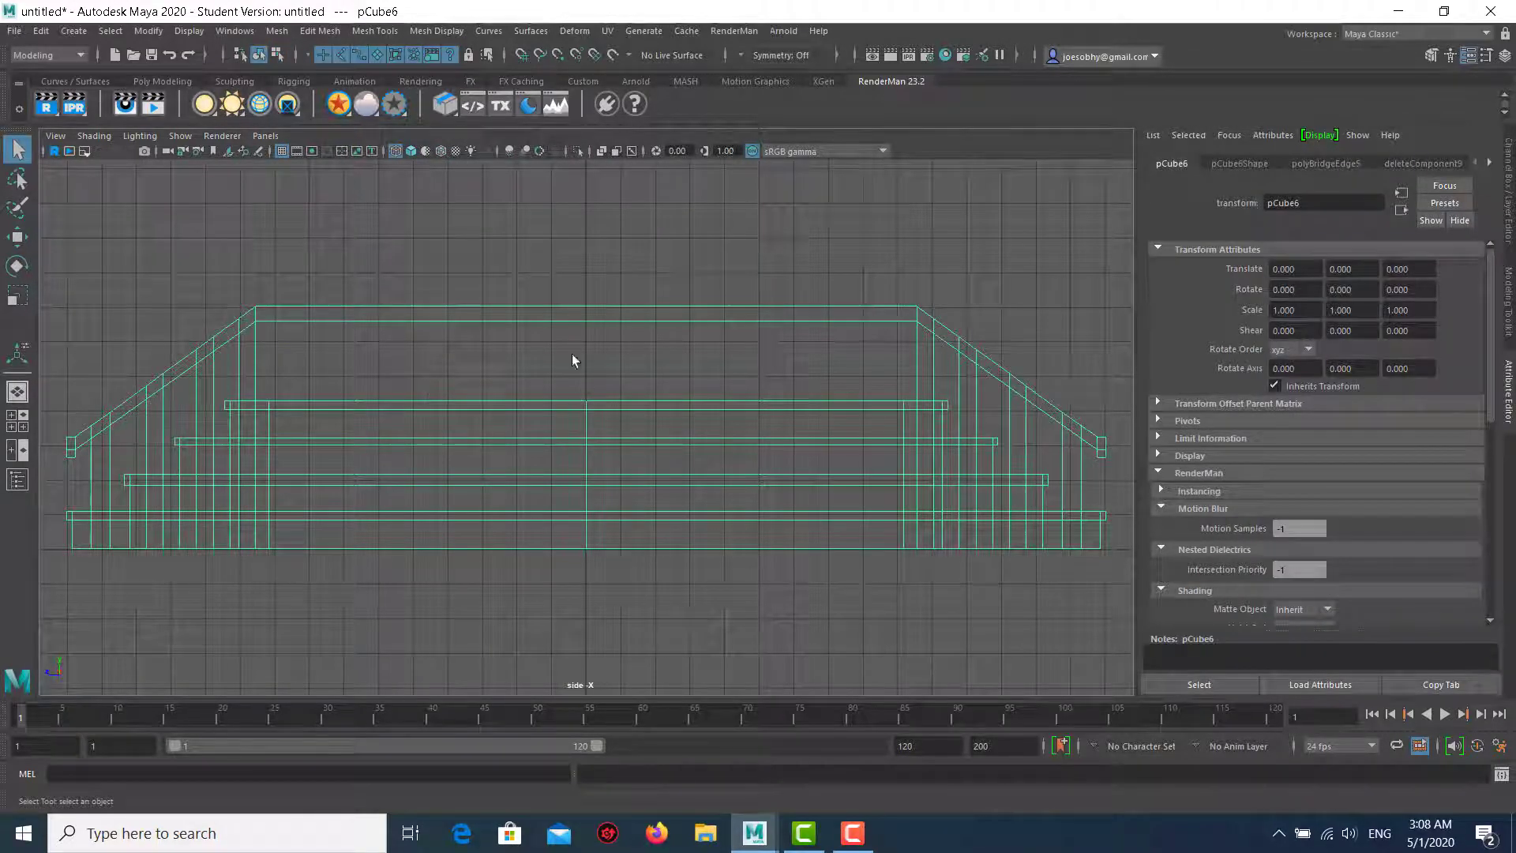
click(377, 31)
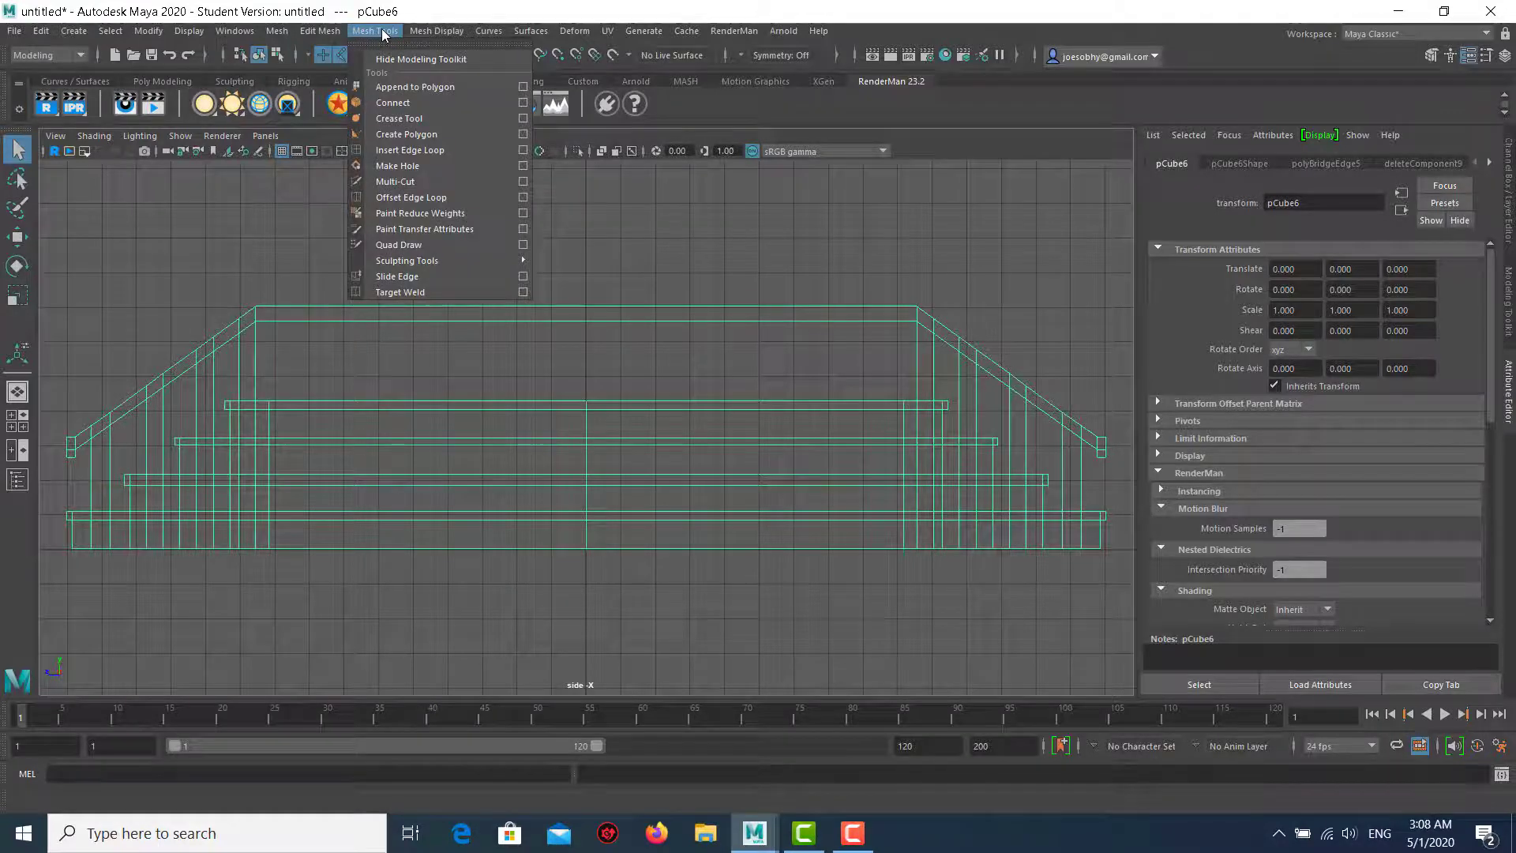
click(387, 181)
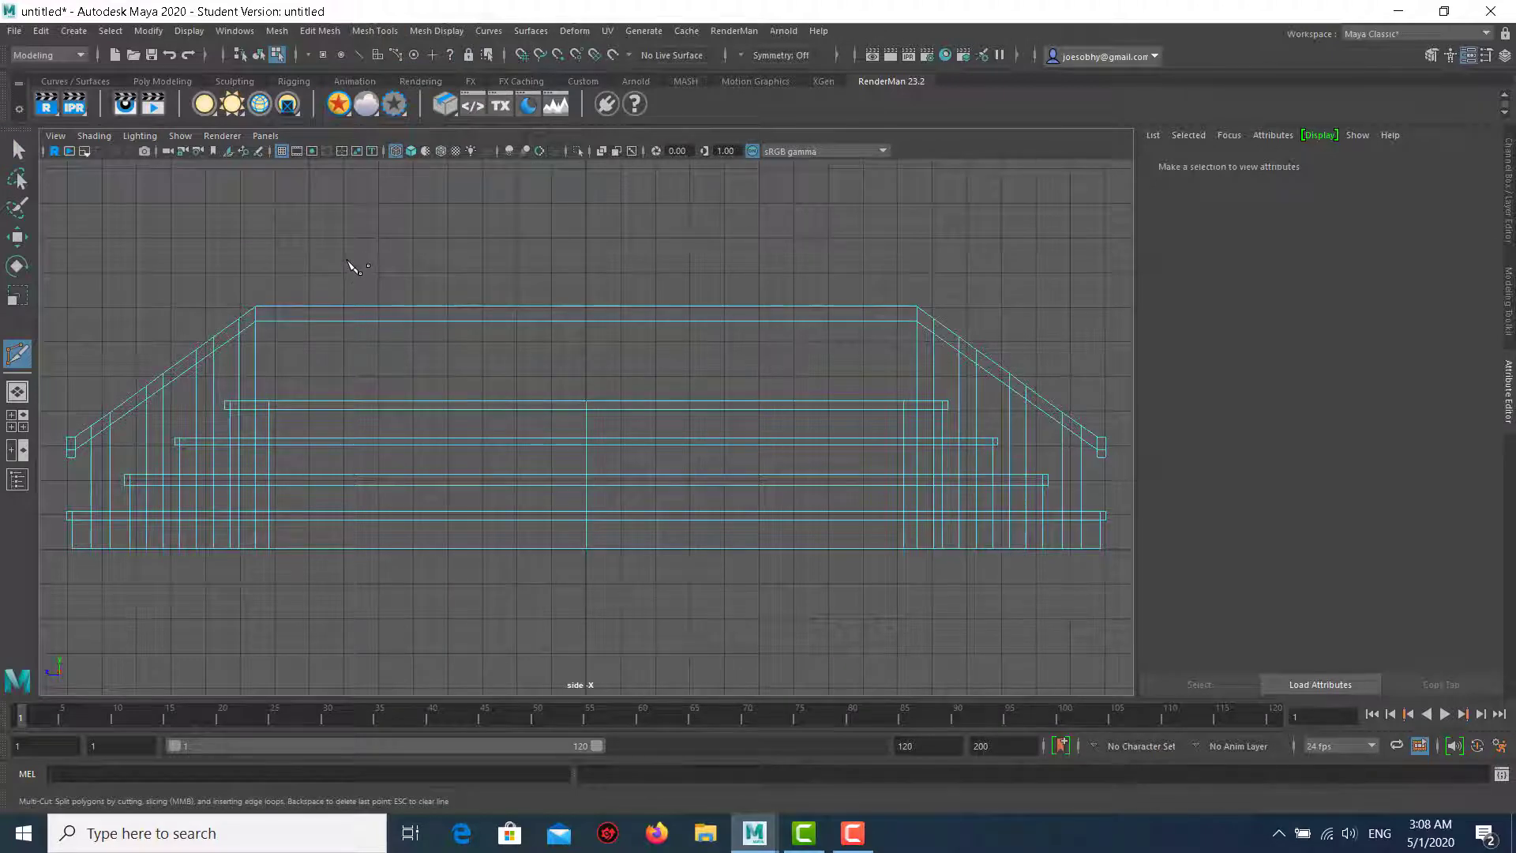
shift+drag(349, 265, 372, 586)
shift+drag(397, 438, 383, 604)
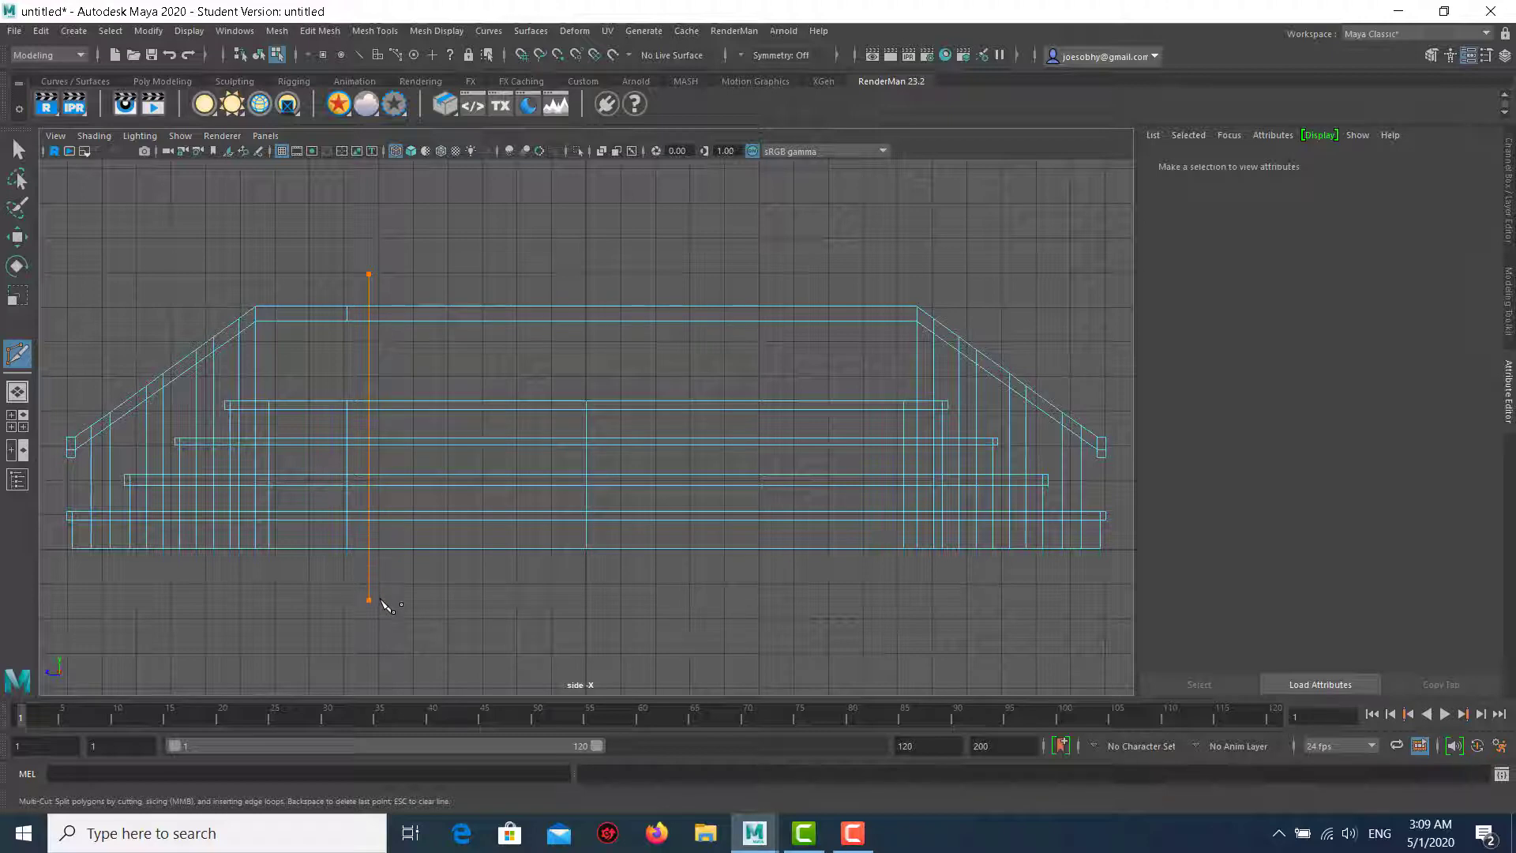
key(space)
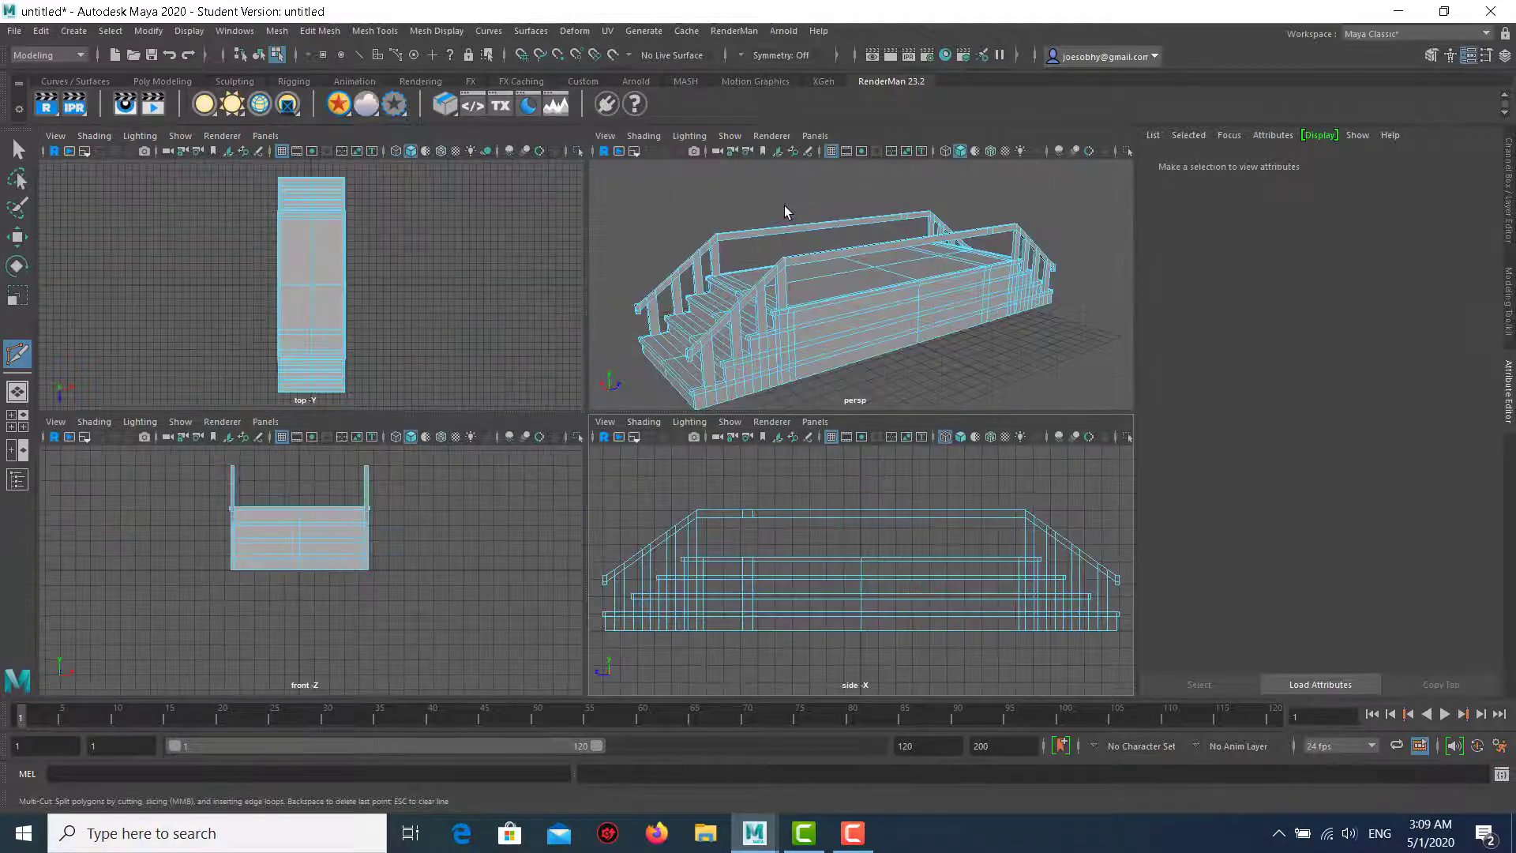
Zoom in on the top rail in the perspective view and switch to face selection.
key(space)
alt+drag(801, 311, 694, 316)
scroll(647, 391, up, 5)
key(w)
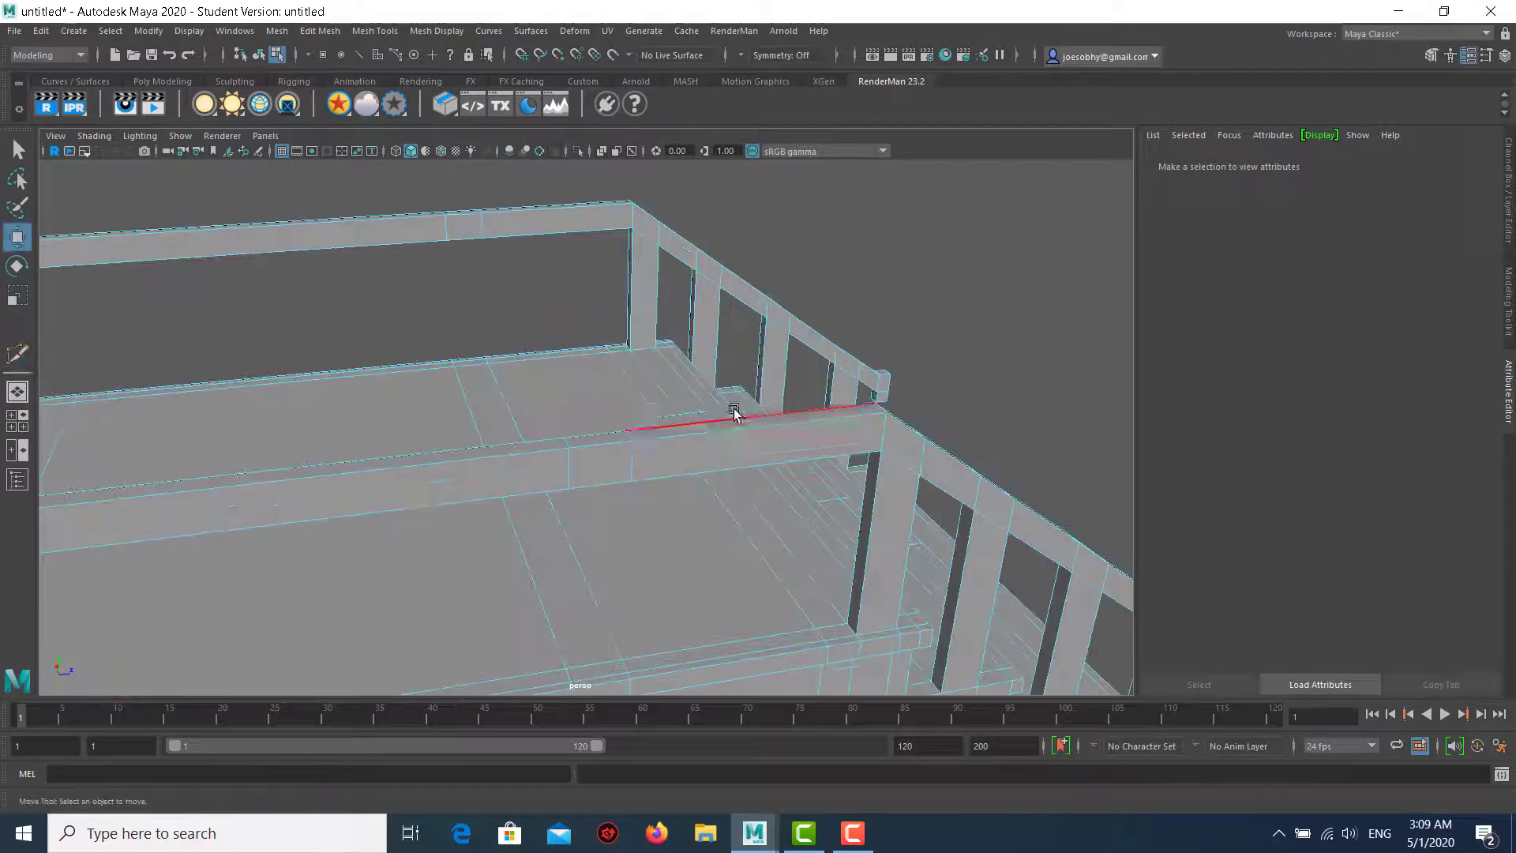
scroll(648, 391, up, 3)
scroll(644, 364, up, 3)
scroll(637, 316, up, 3)
right_drag(636, 284, 641, 293)
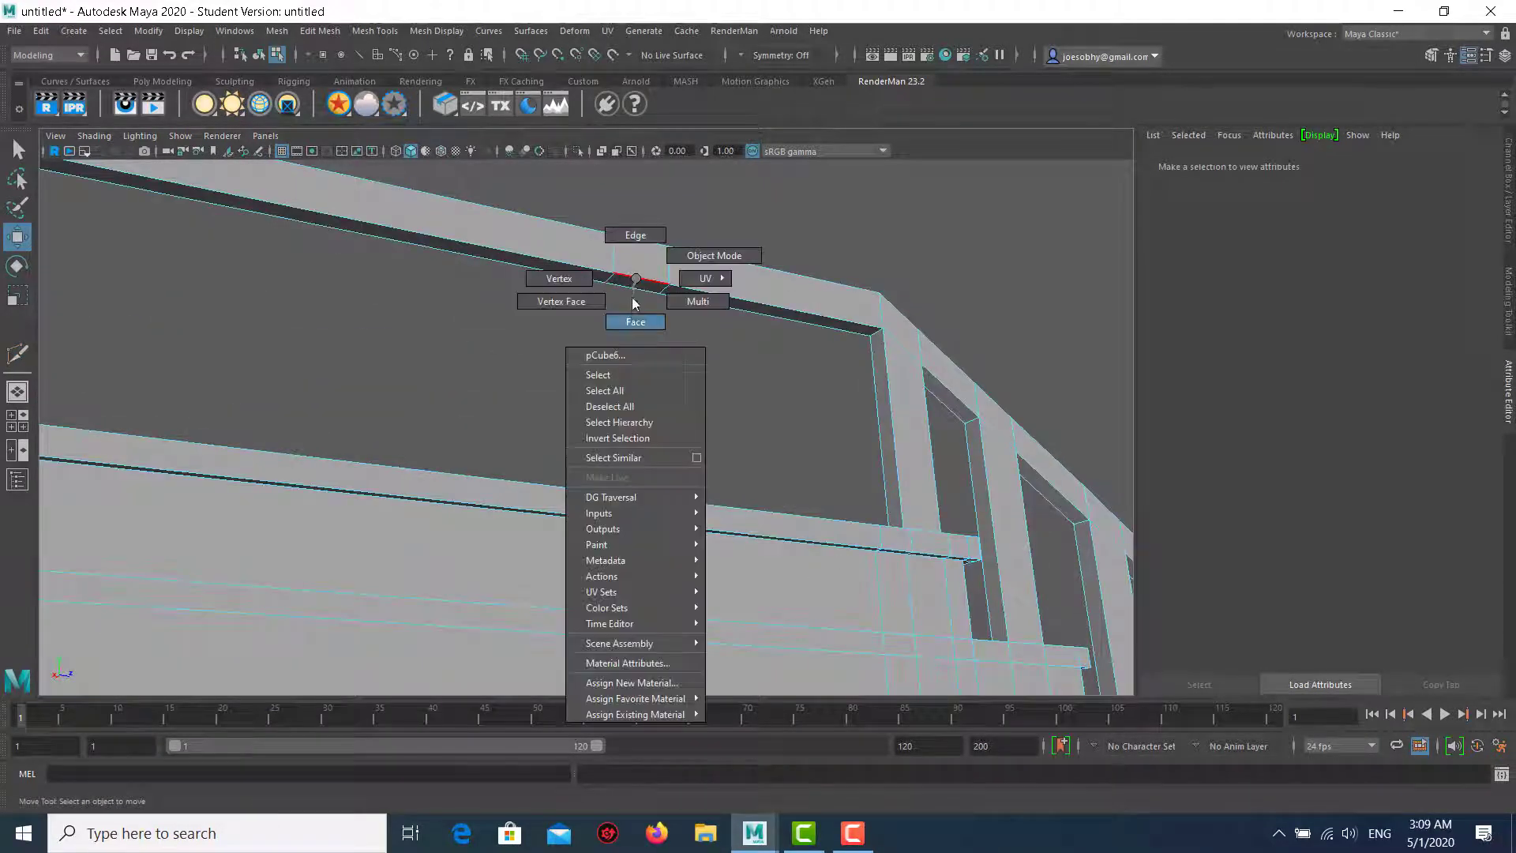
Bridge the rail underside face and the thin deck-edge face into a new post.
click(642, 289)
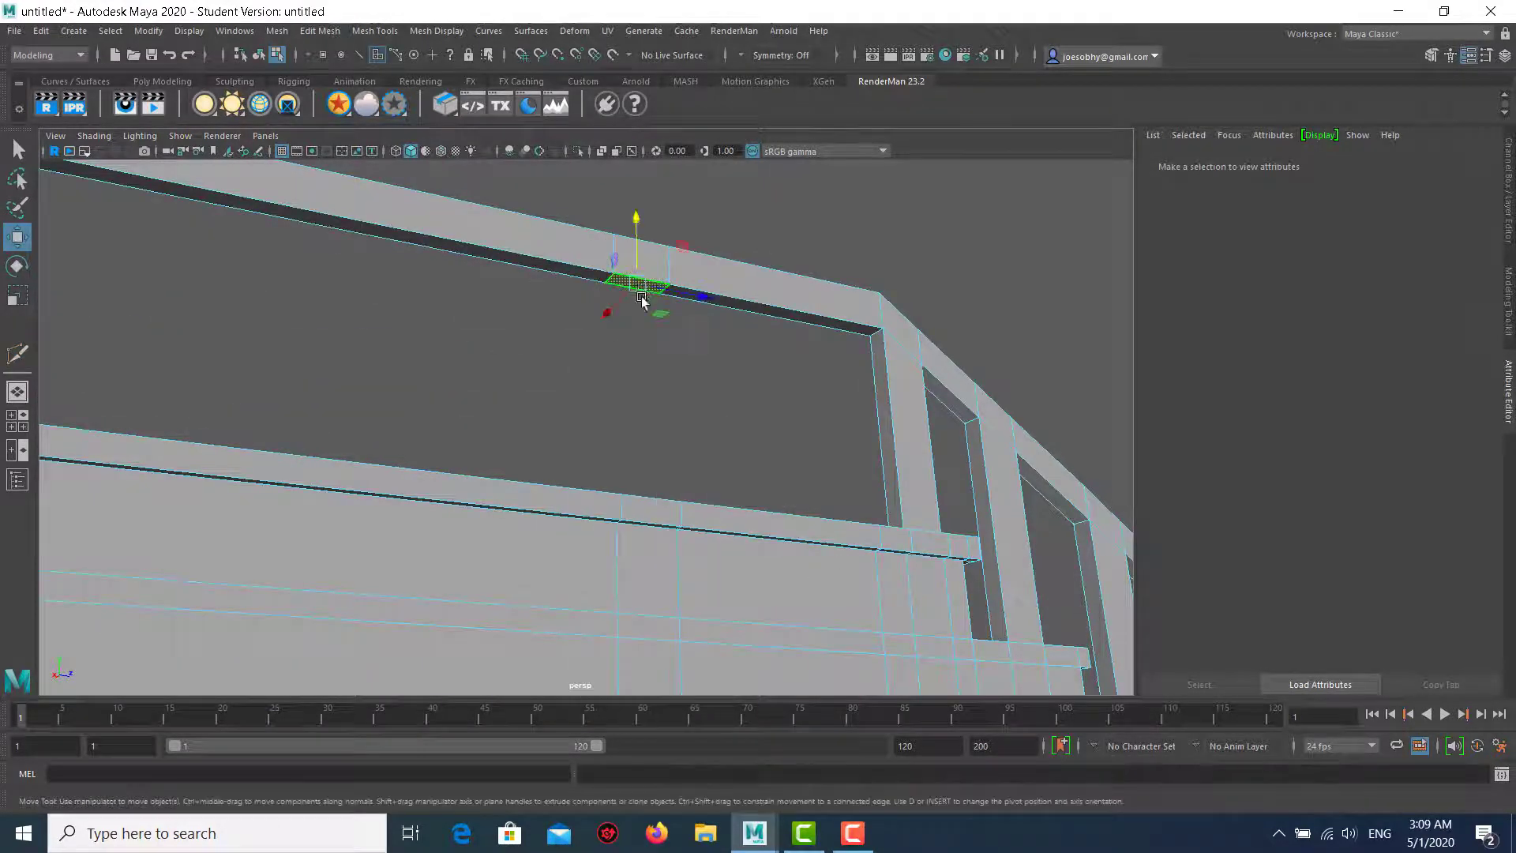
alt+drag(641, 289, 594, 622)
shift+click(543, 643)
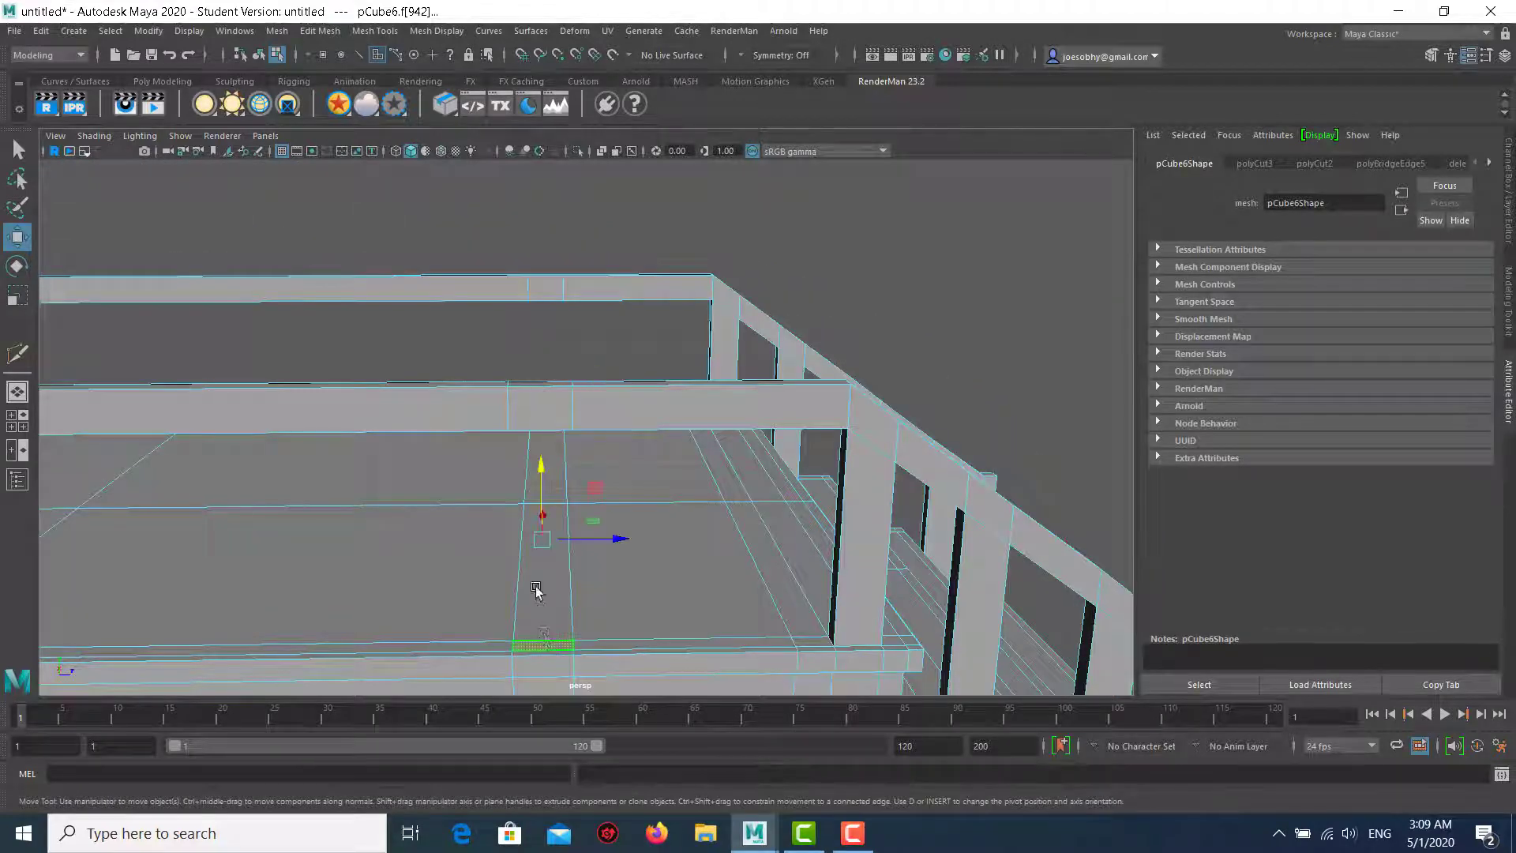
click(319, 33)
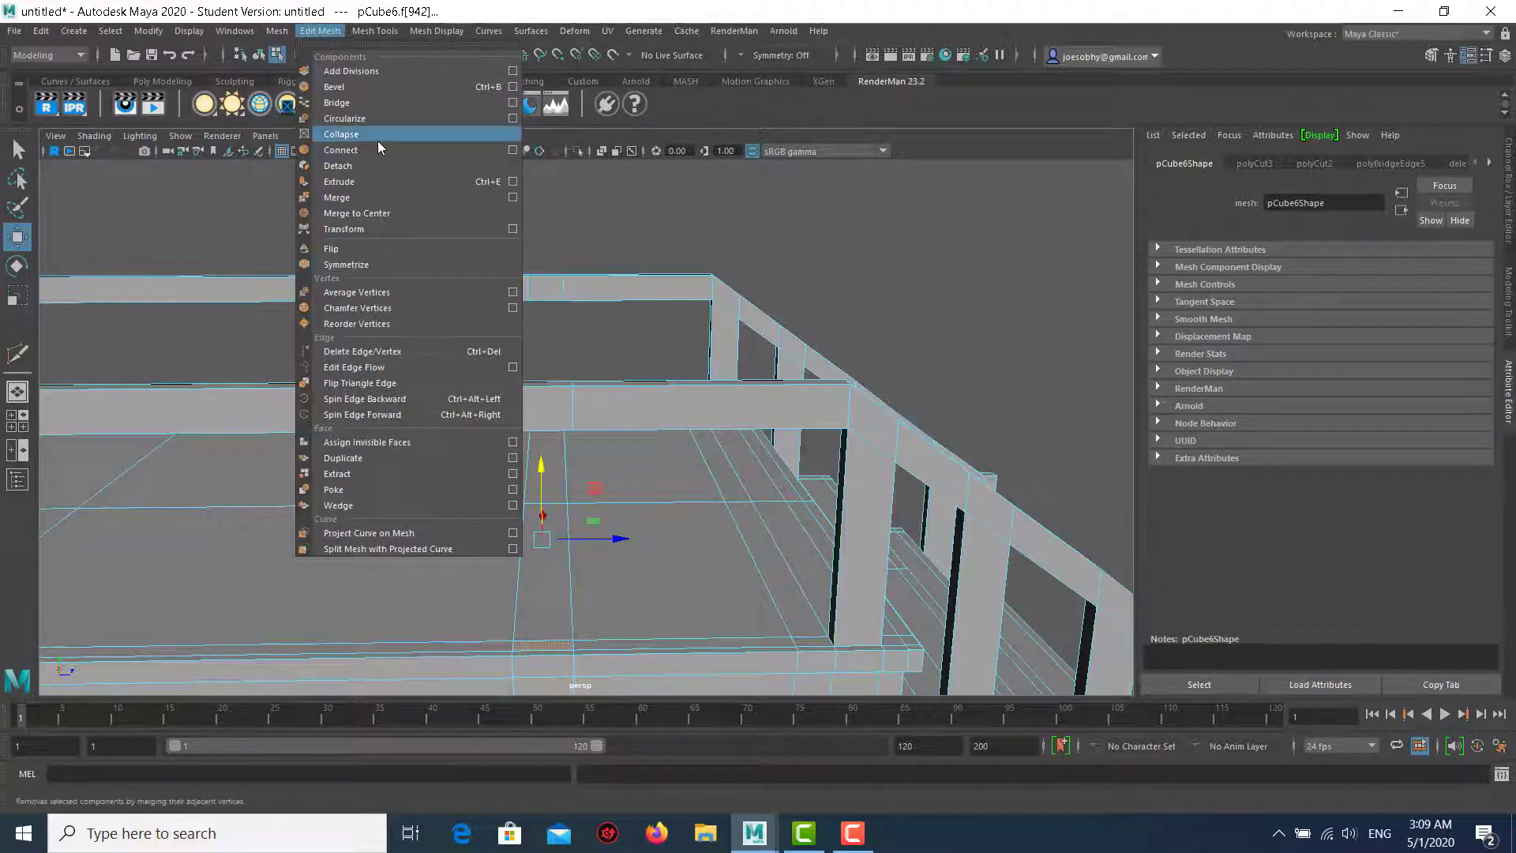
click(379, 103)
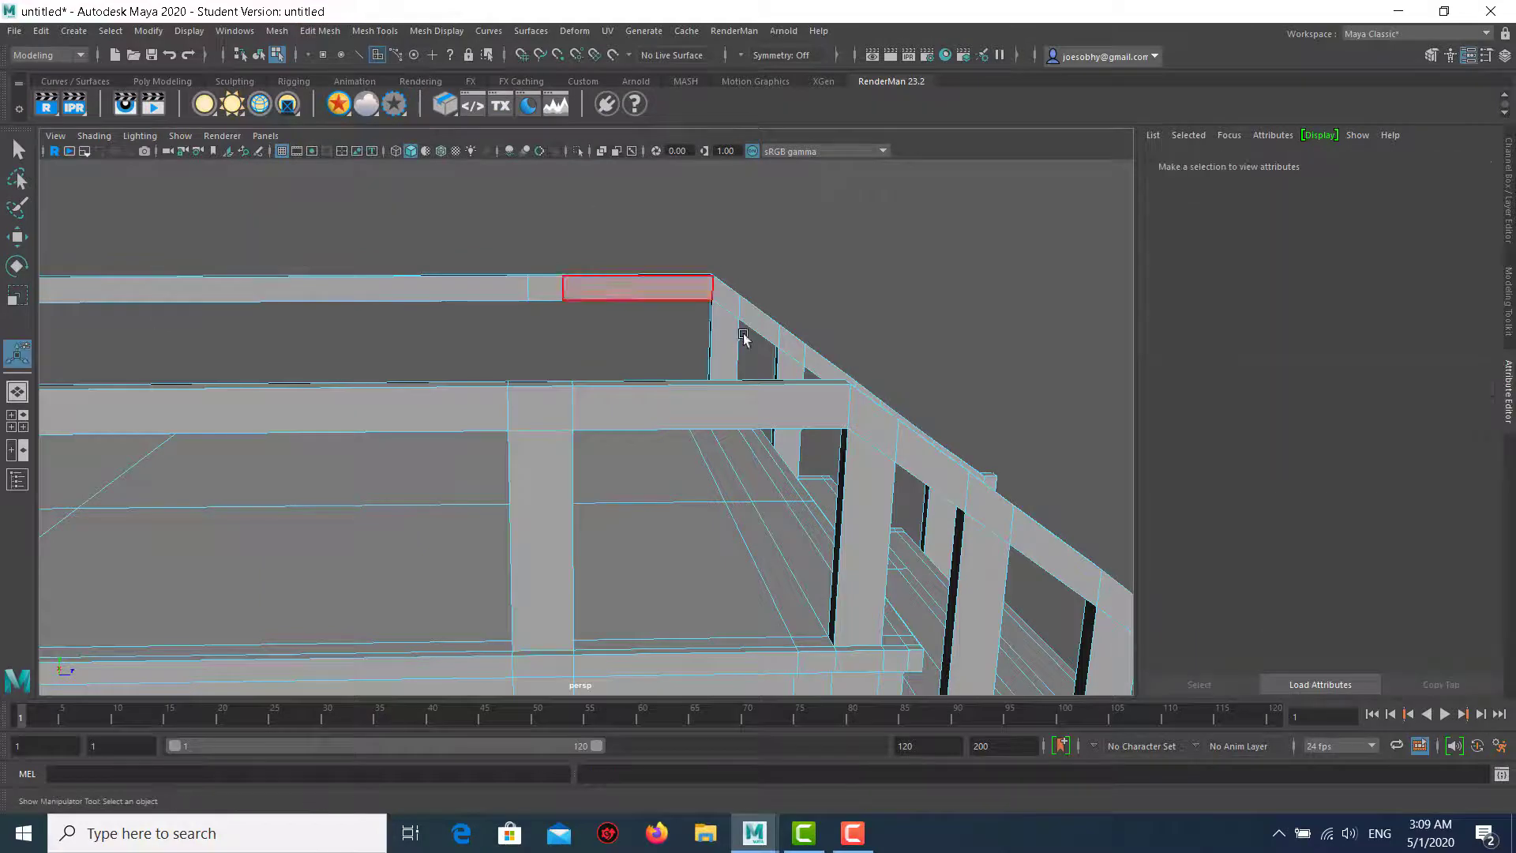
Inspect the new post and return to object mode with the whole mesh selected.
mouse_move(596, 220)
alt+mouse_down()
mouse_move(632, 335)
mouse_move(843, 383)
mouse_move(382, 395)
mouse_move(514, 498)
mouse_move(579, 457)
mouse_move(476, 258)
alt+mouse_up()
scroll(358, 378, down, 5)
scroll(606, 399, up, 10)
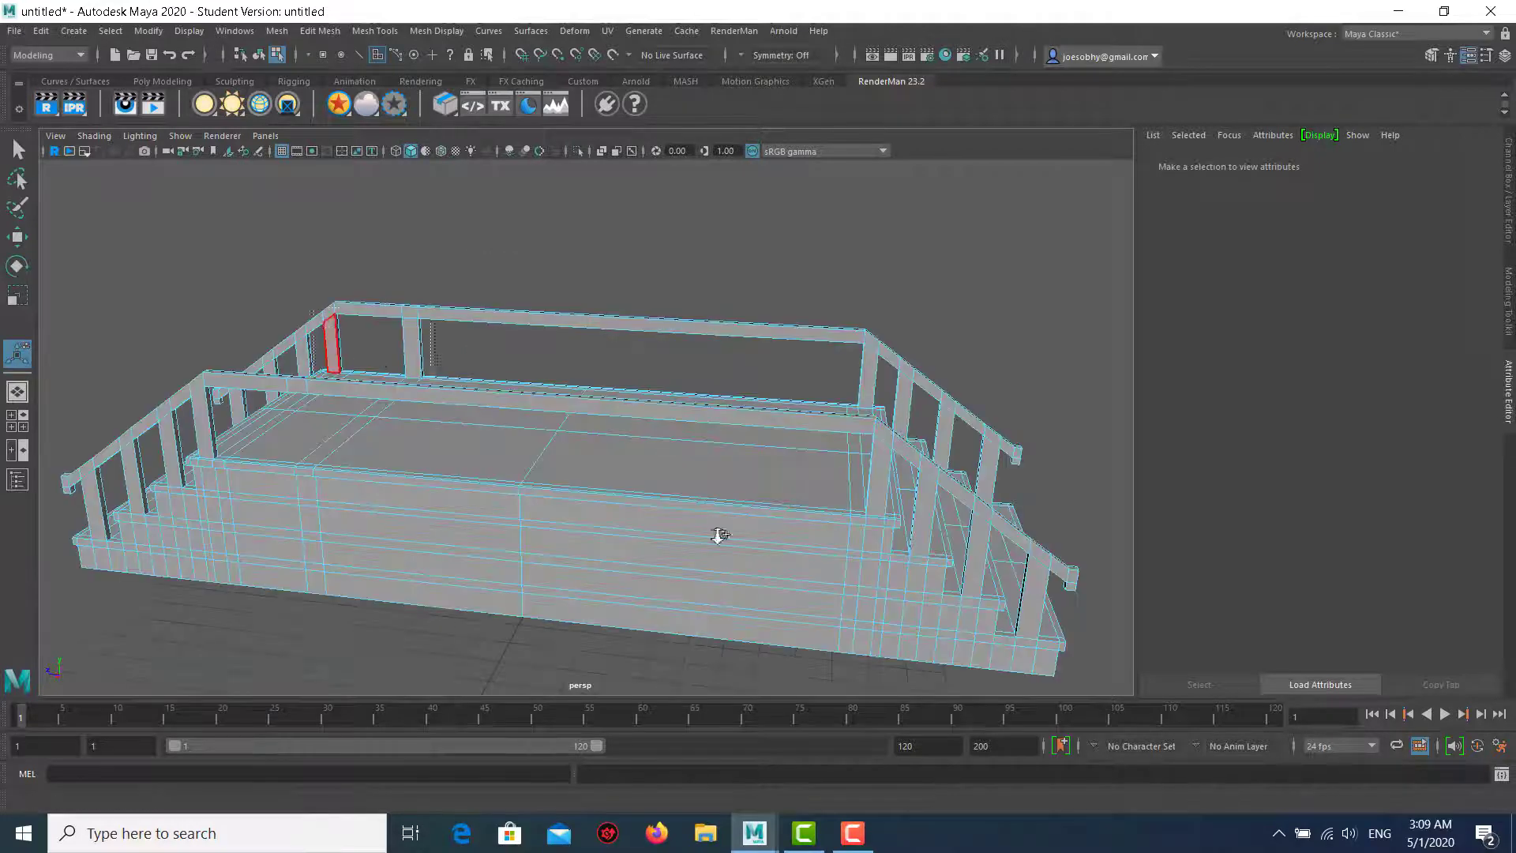
scroll(864, 494, up, 5)
scroll(578, 416, down, 5)
alt+drag(578, 416, 477, 439)
click(476, 440)
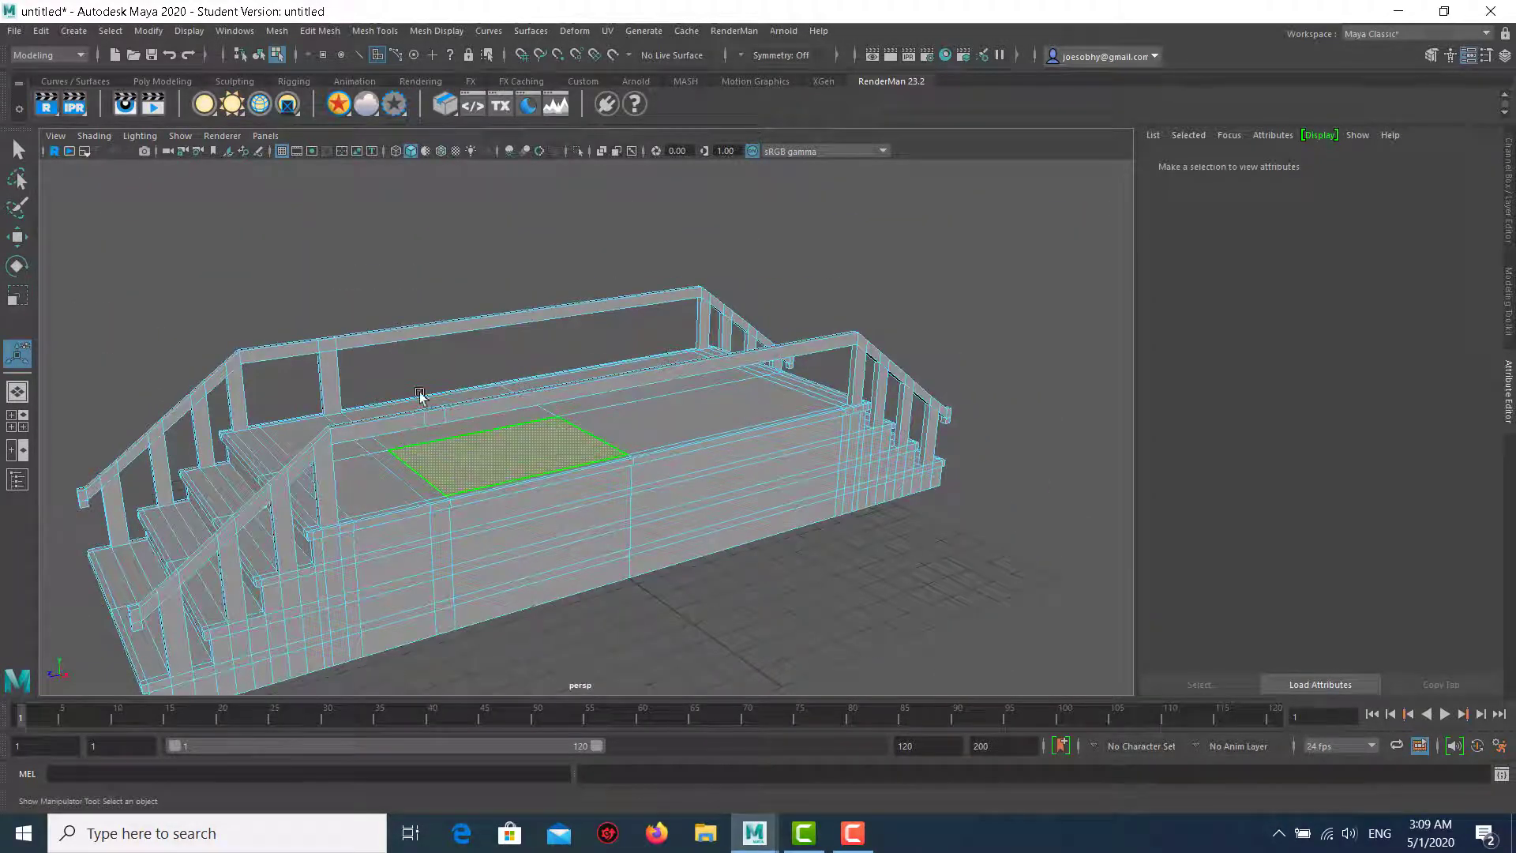
right_click(543, 401)
click(621, 378)
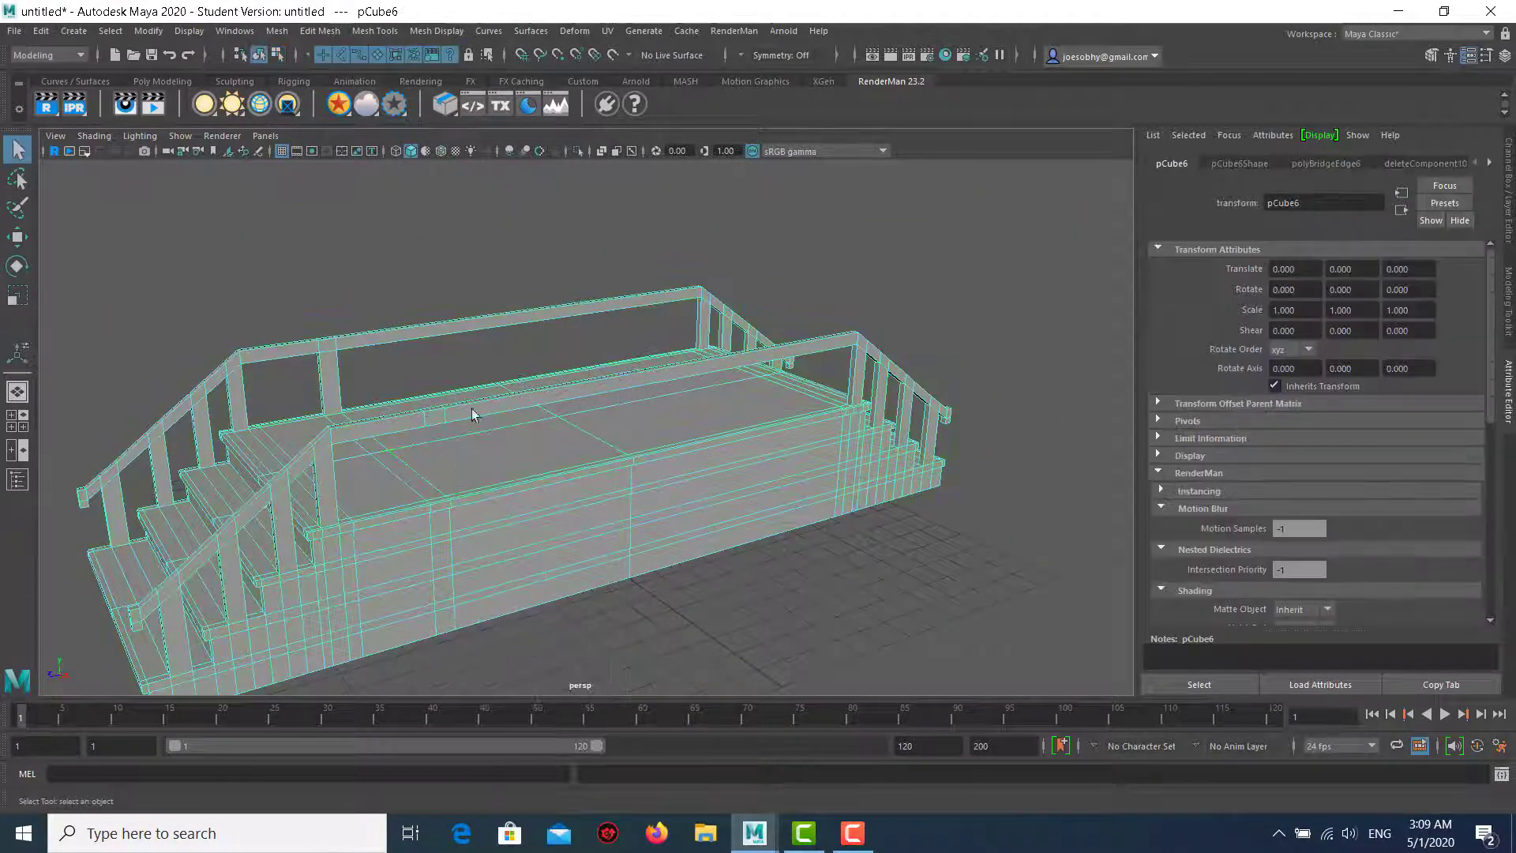
Combine the deck, stairs and railings into one mesh with Mesh > Combine.
click(276, 31)
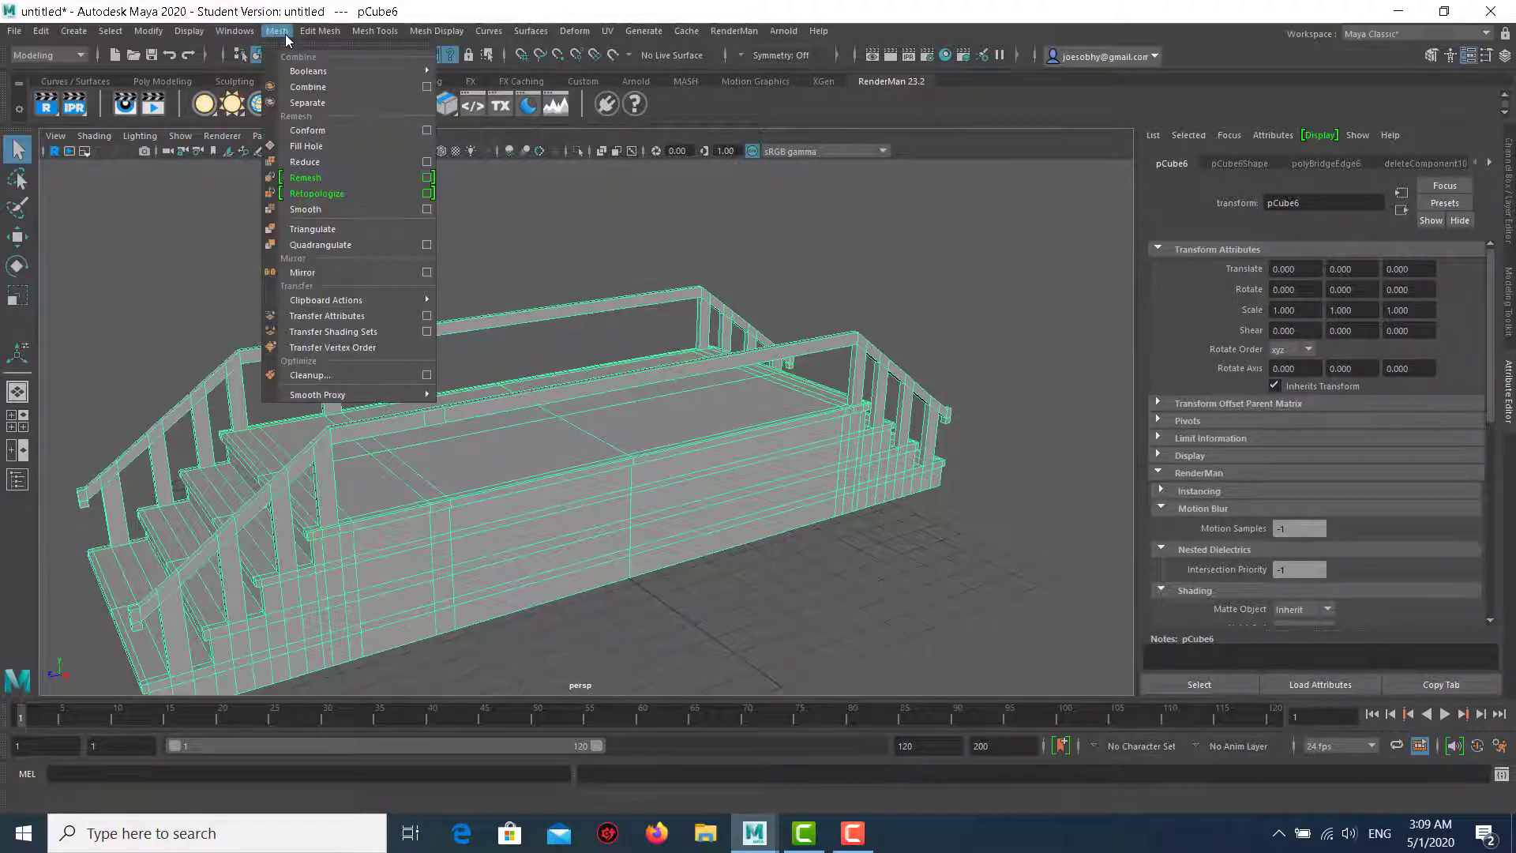
click(289, 87)
alt+drag(644, 407, 711, 443)
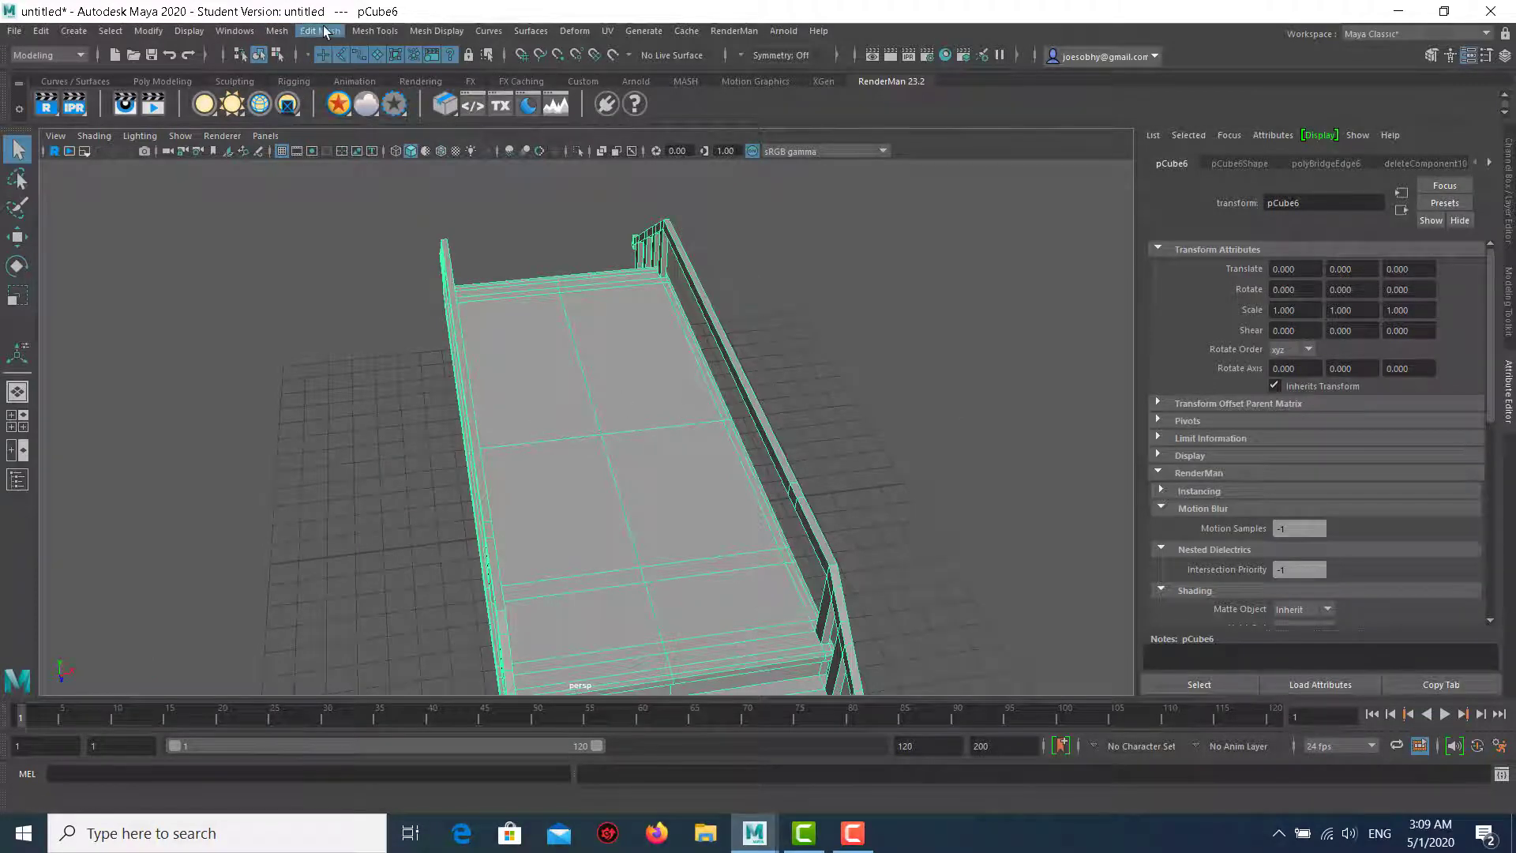
scroll(695, 416, down, 5)
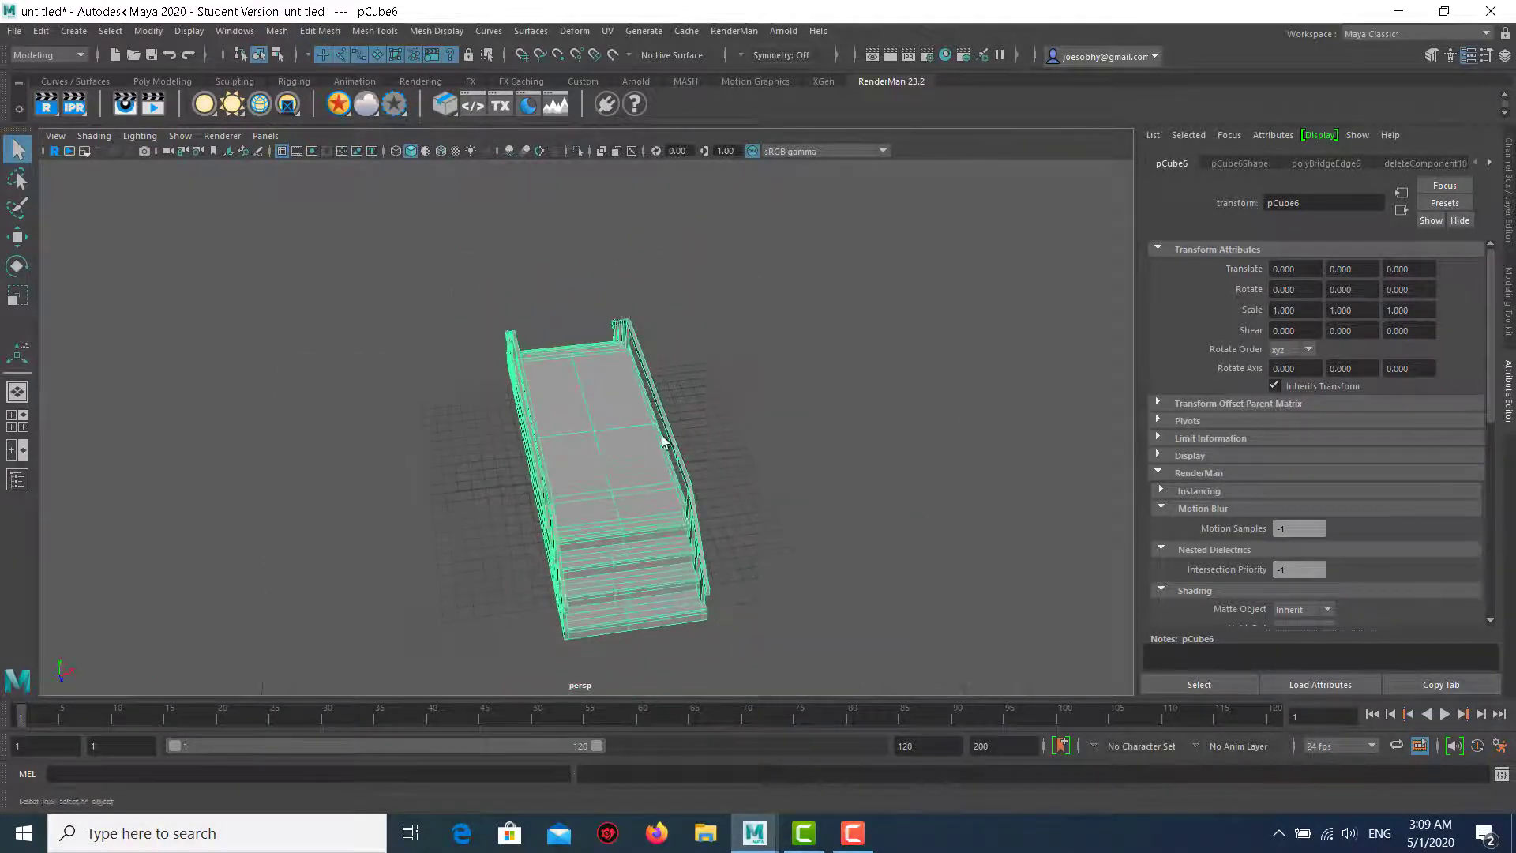
alt+drag(695, 416, 471, 339)
click(471, 340)
click(369, 435)
Zoom and orbit in close to inspect the top step and posts.
ctrl+alt+drag(352, 332, 717, 552)
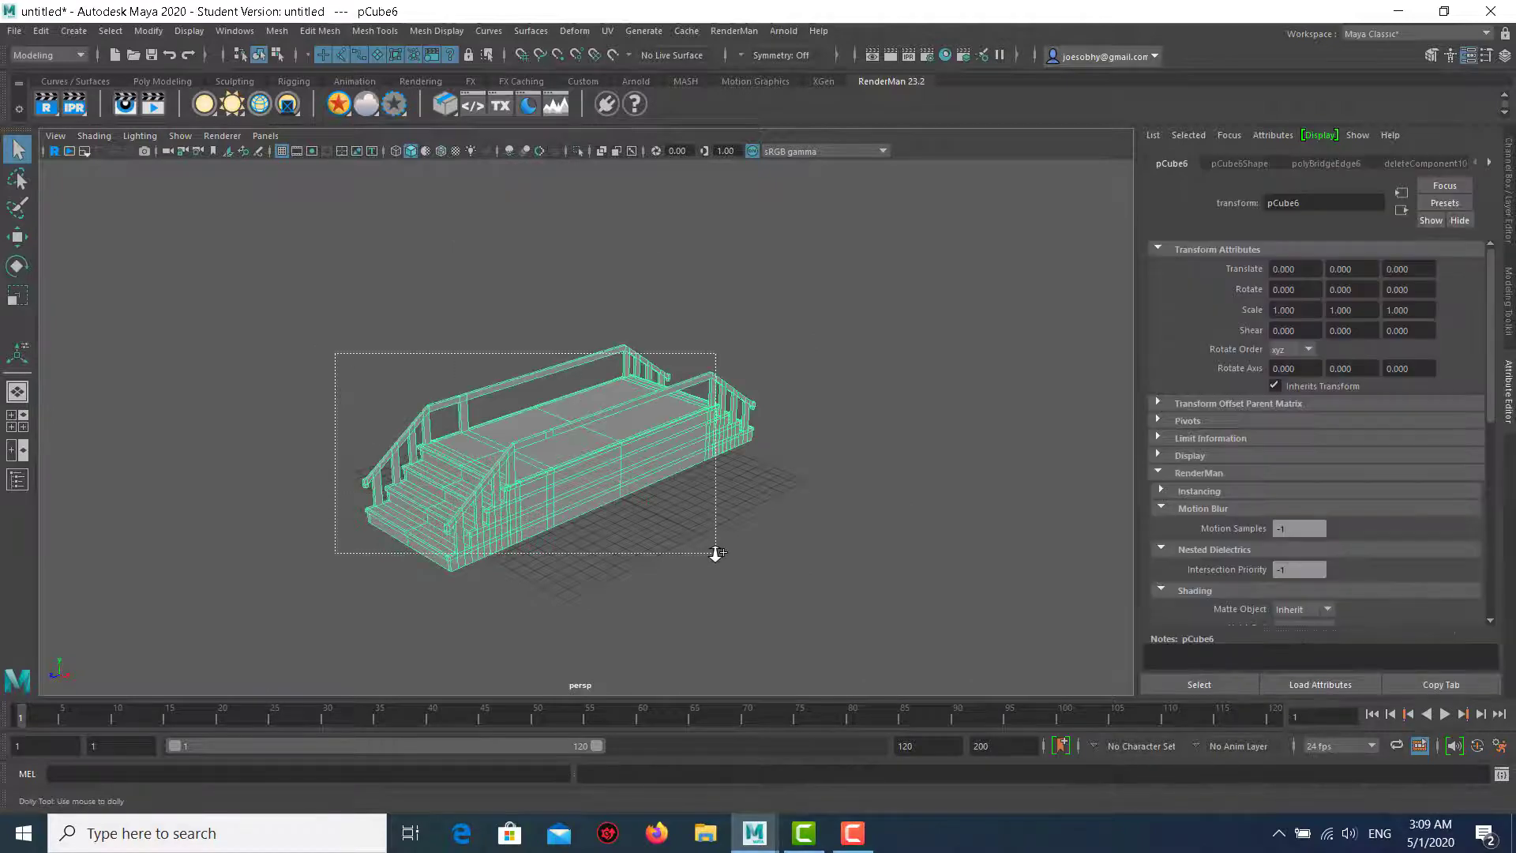
scroll(575, 558, up, 2)
scroll(395, 413, up, 2)
scroll(395, 413, up, 1)
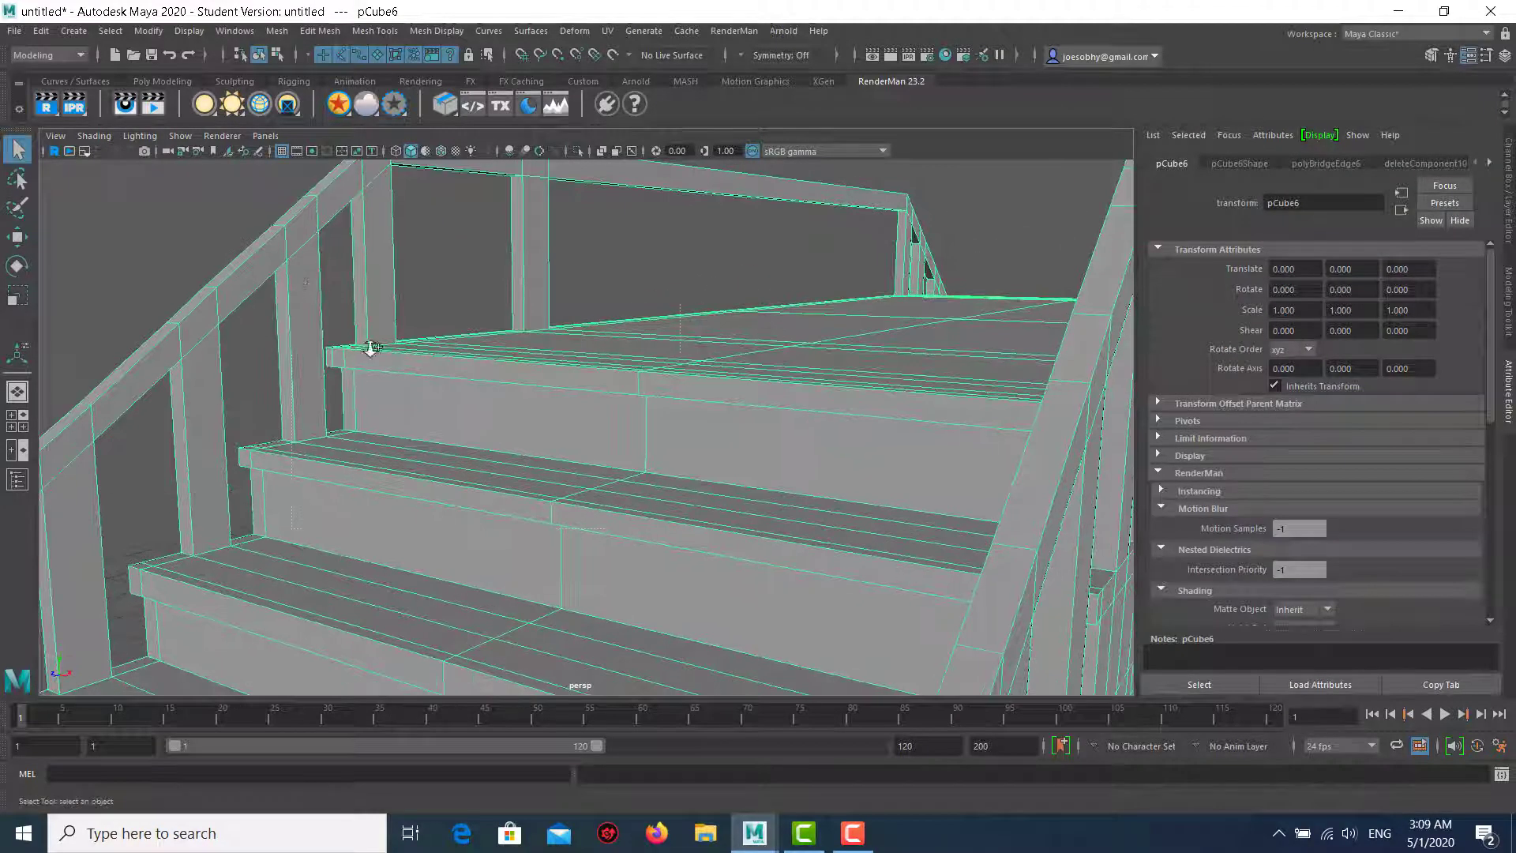
scroll(372, 342, up, 2)
scroll(579, 376, down, 2)
mouse_move(575, 379)
alt+mouse_down()
mouse_move(525, 474)
mouse_move(593, 417)
alt+mouse_up()
alt+middle_drag(594, 417, 667, 497)
mouse_move(599, 450)
alt+mouse_down()
mouse_move(542, 440)
mouse_move(423, 372)
alt+mouse_up()
alt+right_drag(423, 372, 433, 408)
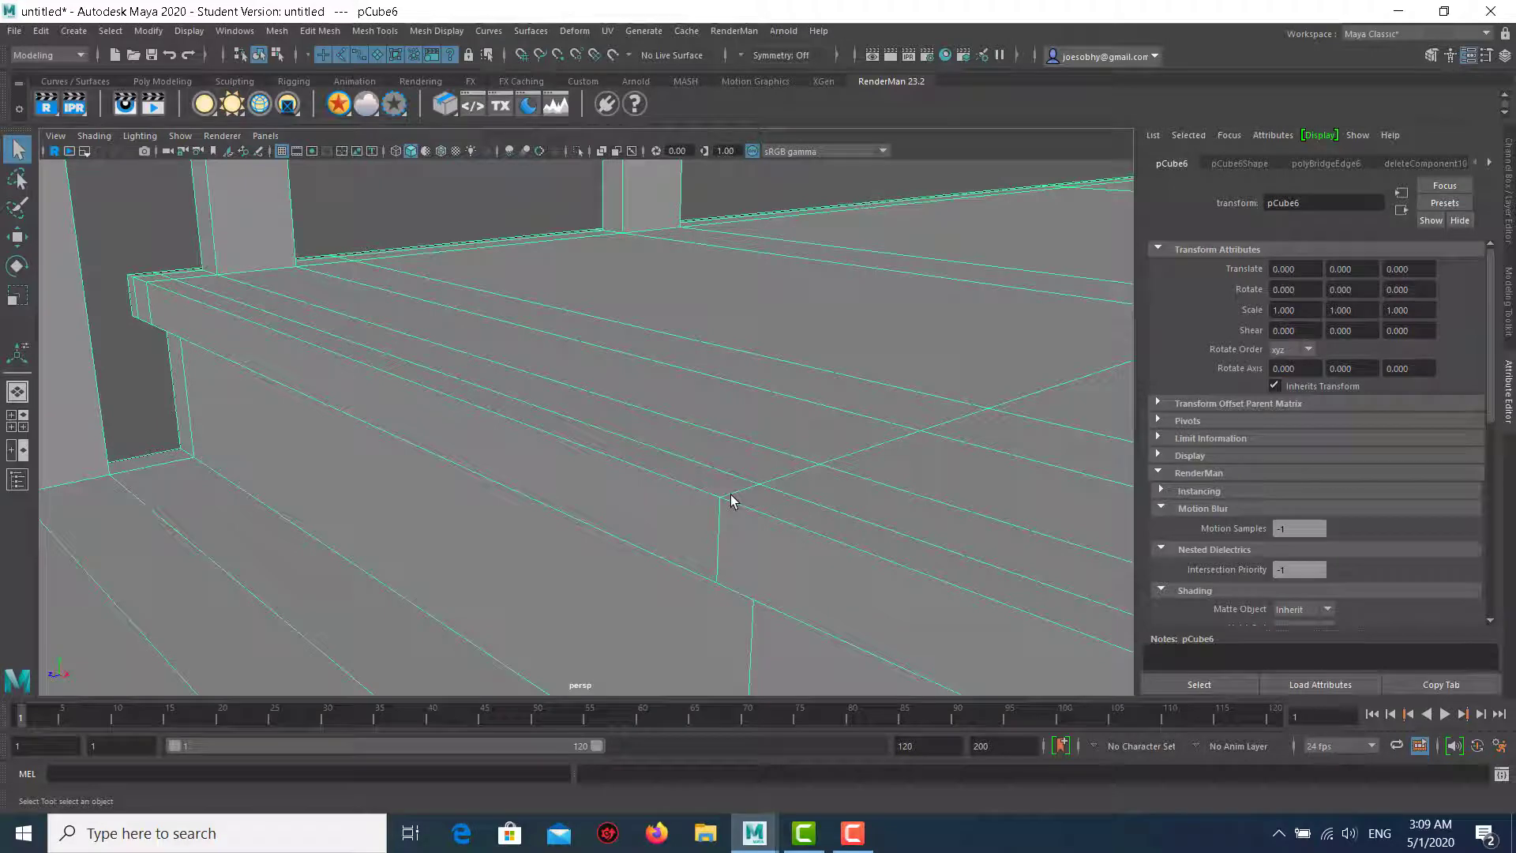
Preview the mesh smoothed (3), return to the cage display (1), and zoom in on the steps.
key(3)
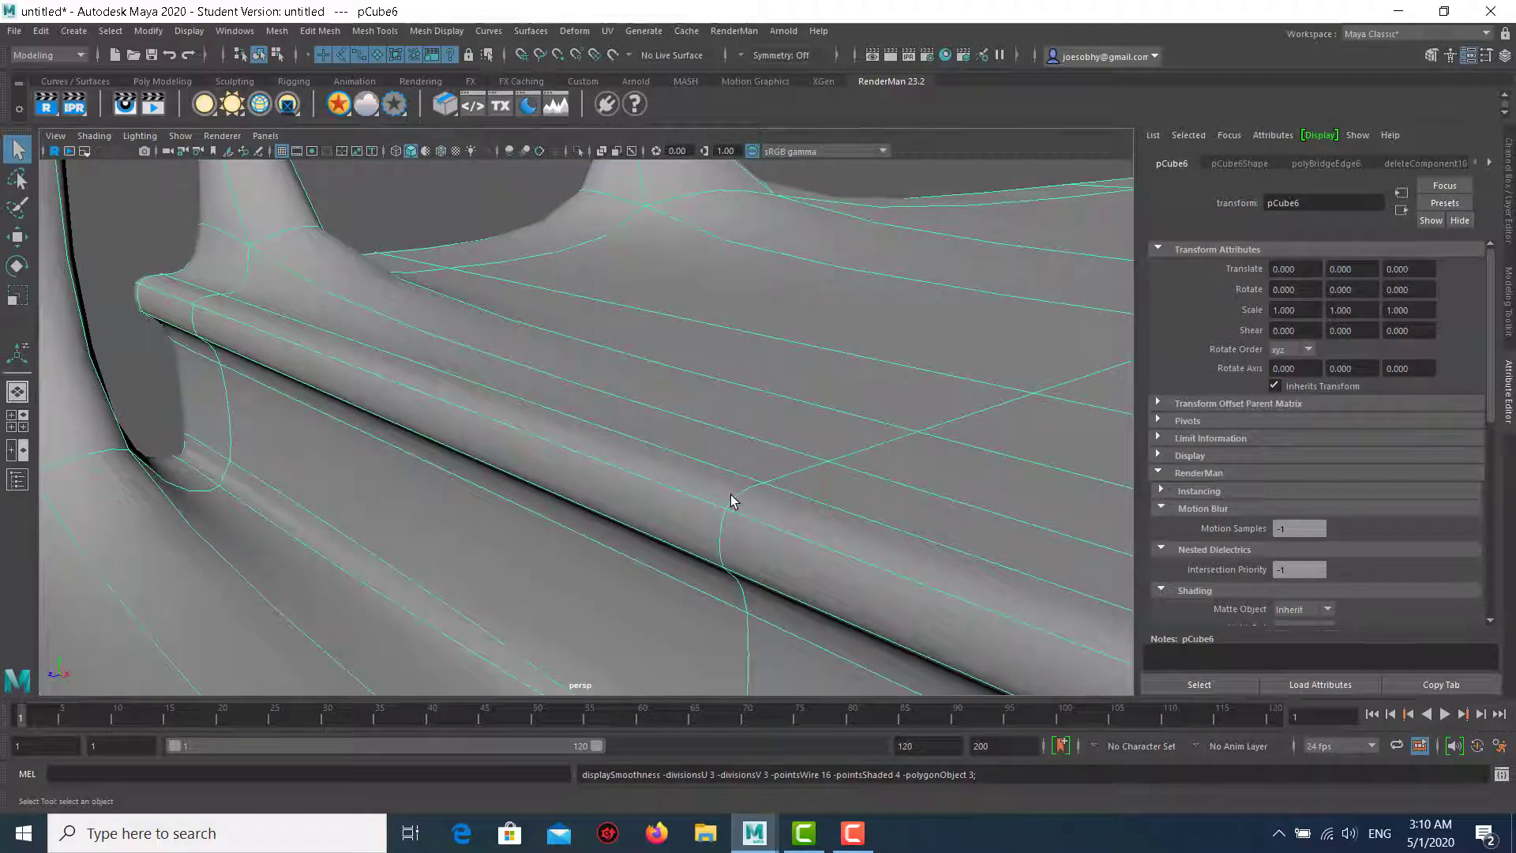
key(1)
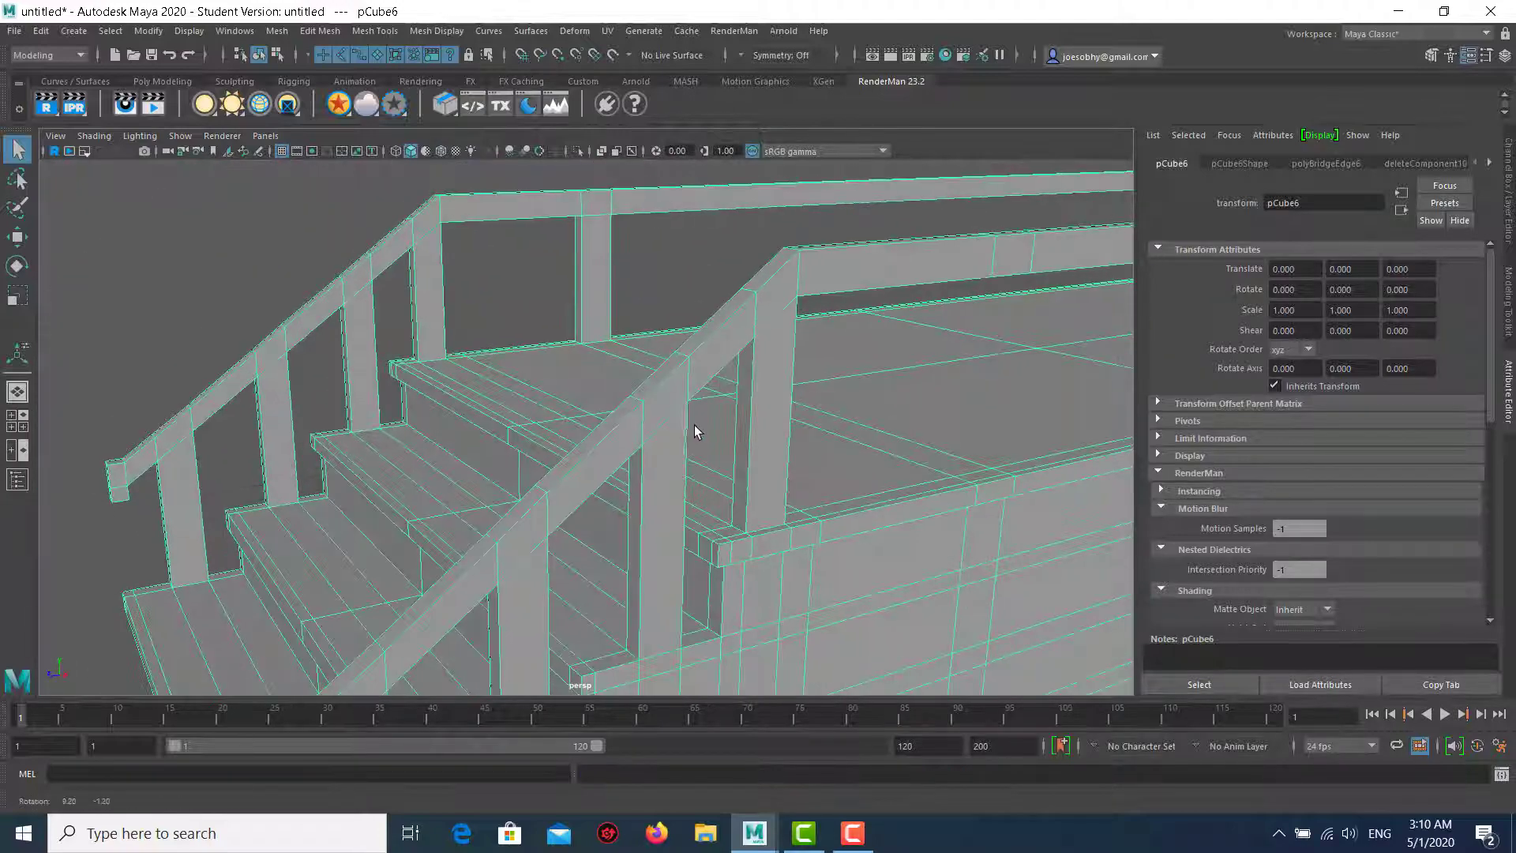
mouse_move(732, 407)
alt+mouse_down()
mouse_move(595, 439)
mouse_move(528, 399)
mouse_move(609, 400)
alt+mouse_up()
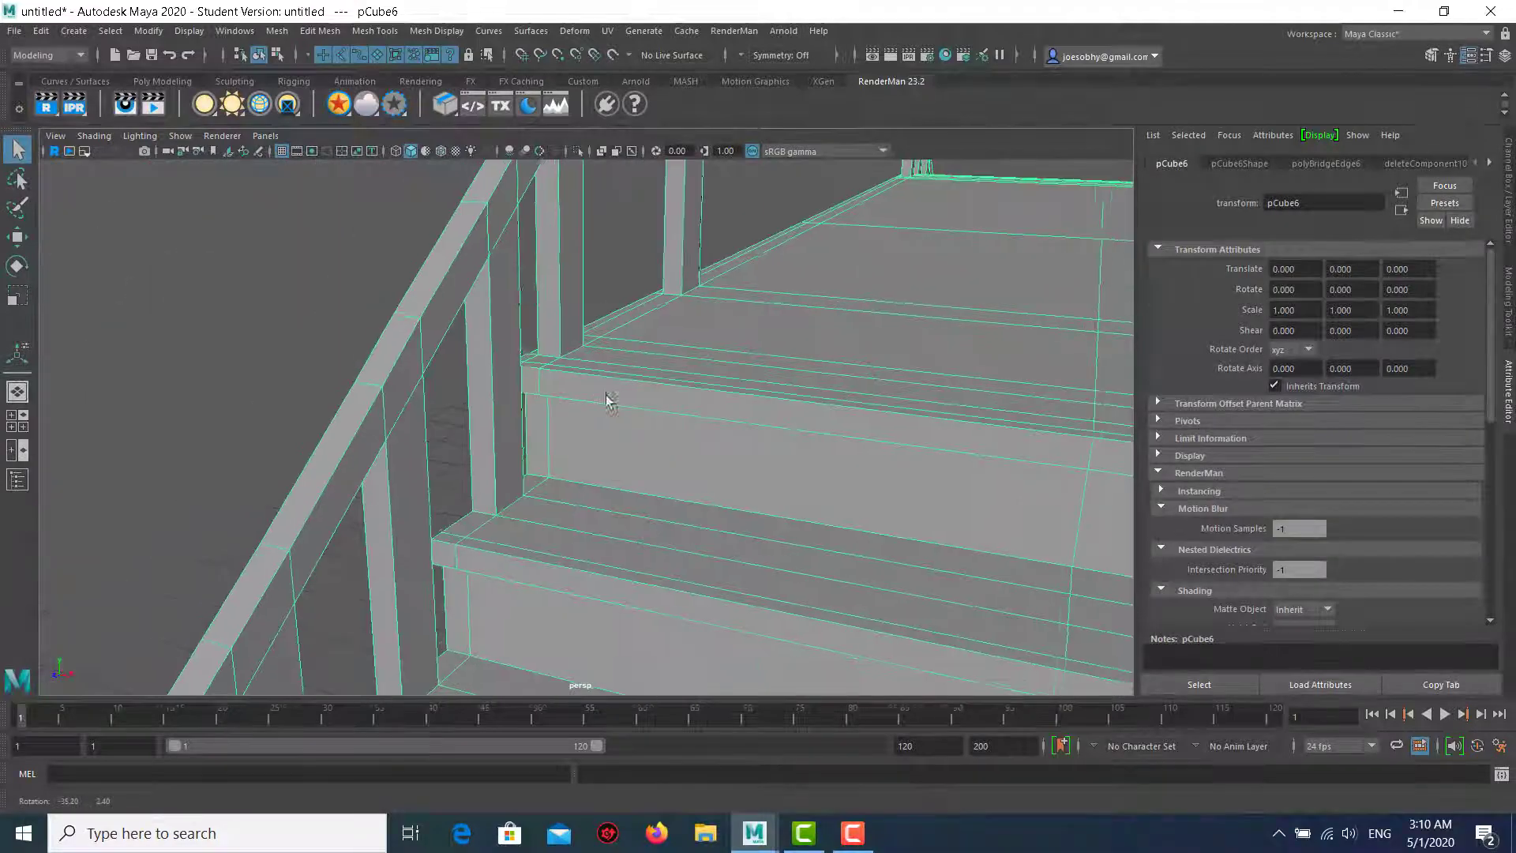
scroll(383, 384, down, 5)
alt+drag(383, 385, 576, 406)
scroll(721, 565, up, 5)
mouse_move(721, 566)
alt+mouse_down()
mouse_move(694, 464)
mouse_move(509, 294)
mouse_move(454, 382)
mouse_move(576, 477)
alt+mouse_up()
Select an edge along the platform's top rim and move in close to the rail-post corner.
key(t)
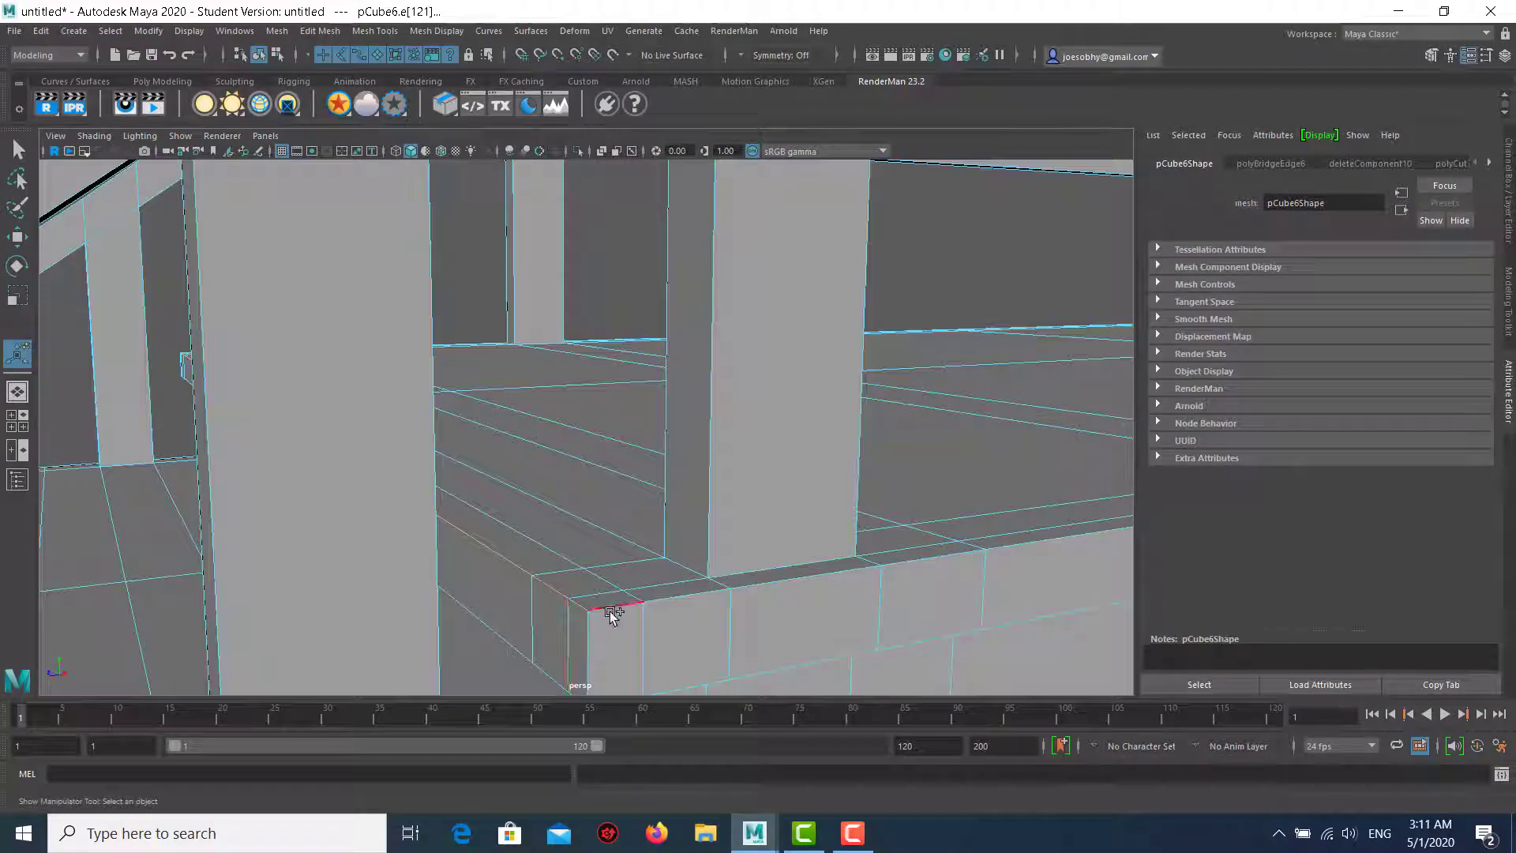
mouse_move(613, 613)
alt+mouse_down()
mouse_move(420, 518)
mouse_move(514, 531)
mouse_move(869, 518)
alt+mouse_up()
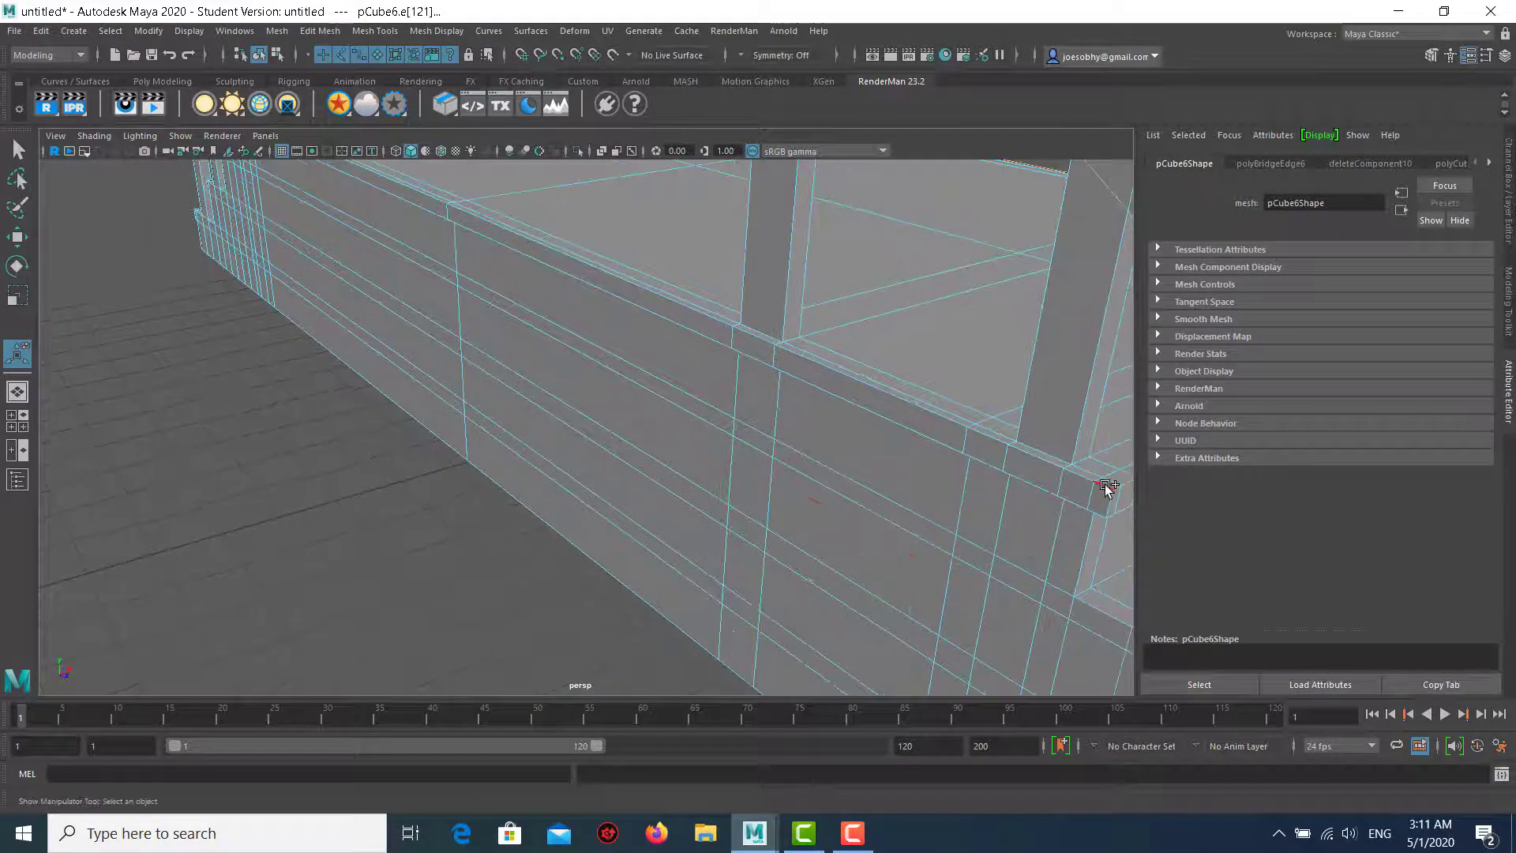
mouse_move(440, 332)
alt+mouse_down()
mouse_move(603, 373)
mouse_move(335, 525)
alt+mouse_up()
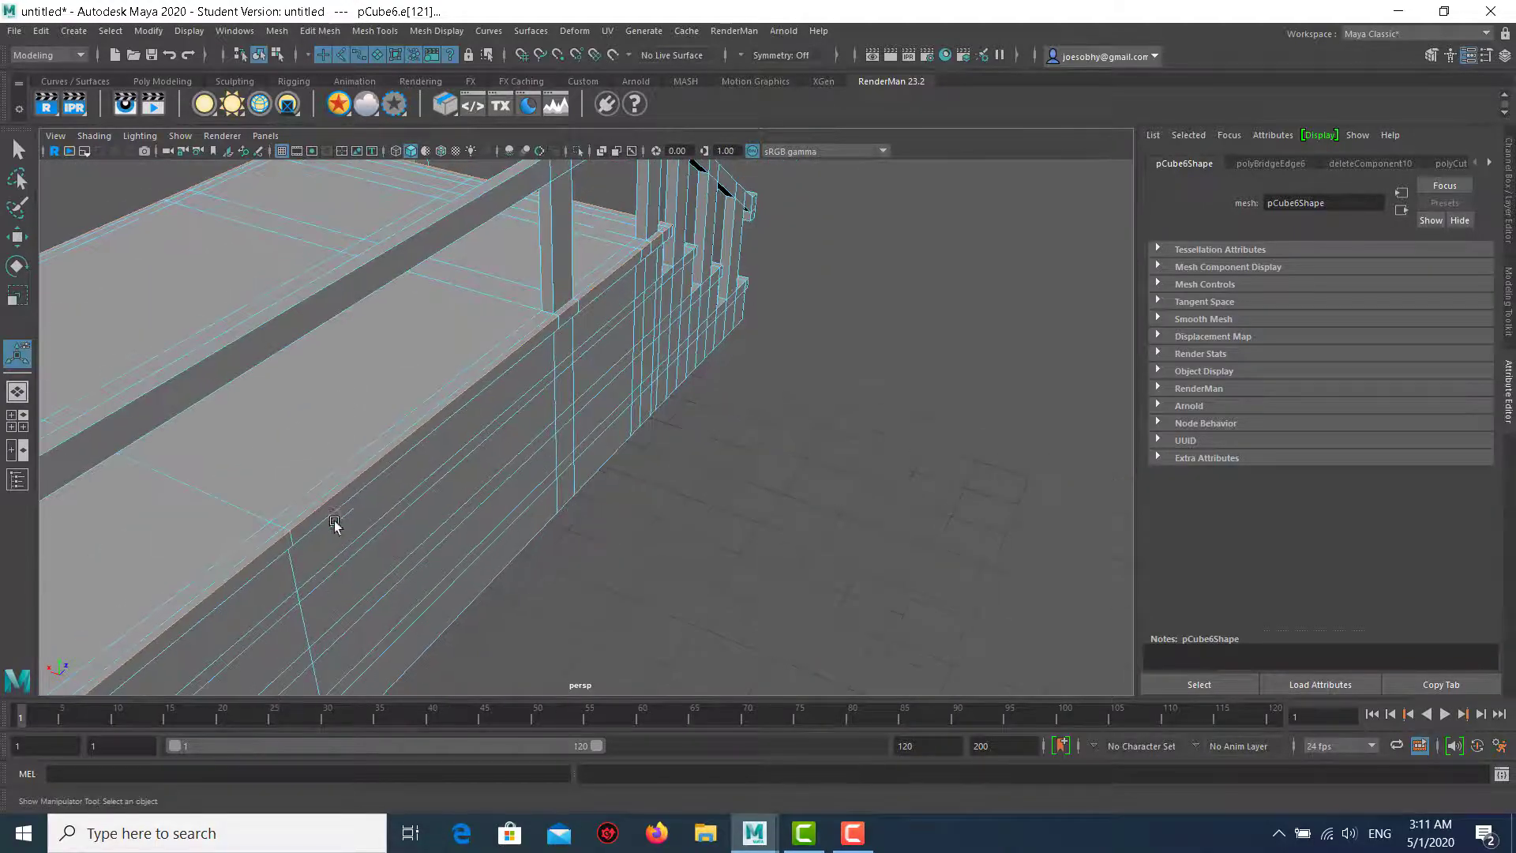
alt+middle_drag(335, 525, 647, 371)
alt+drag(647, 371, 842, 284)
alt+drag(544, 531, 653, 386)
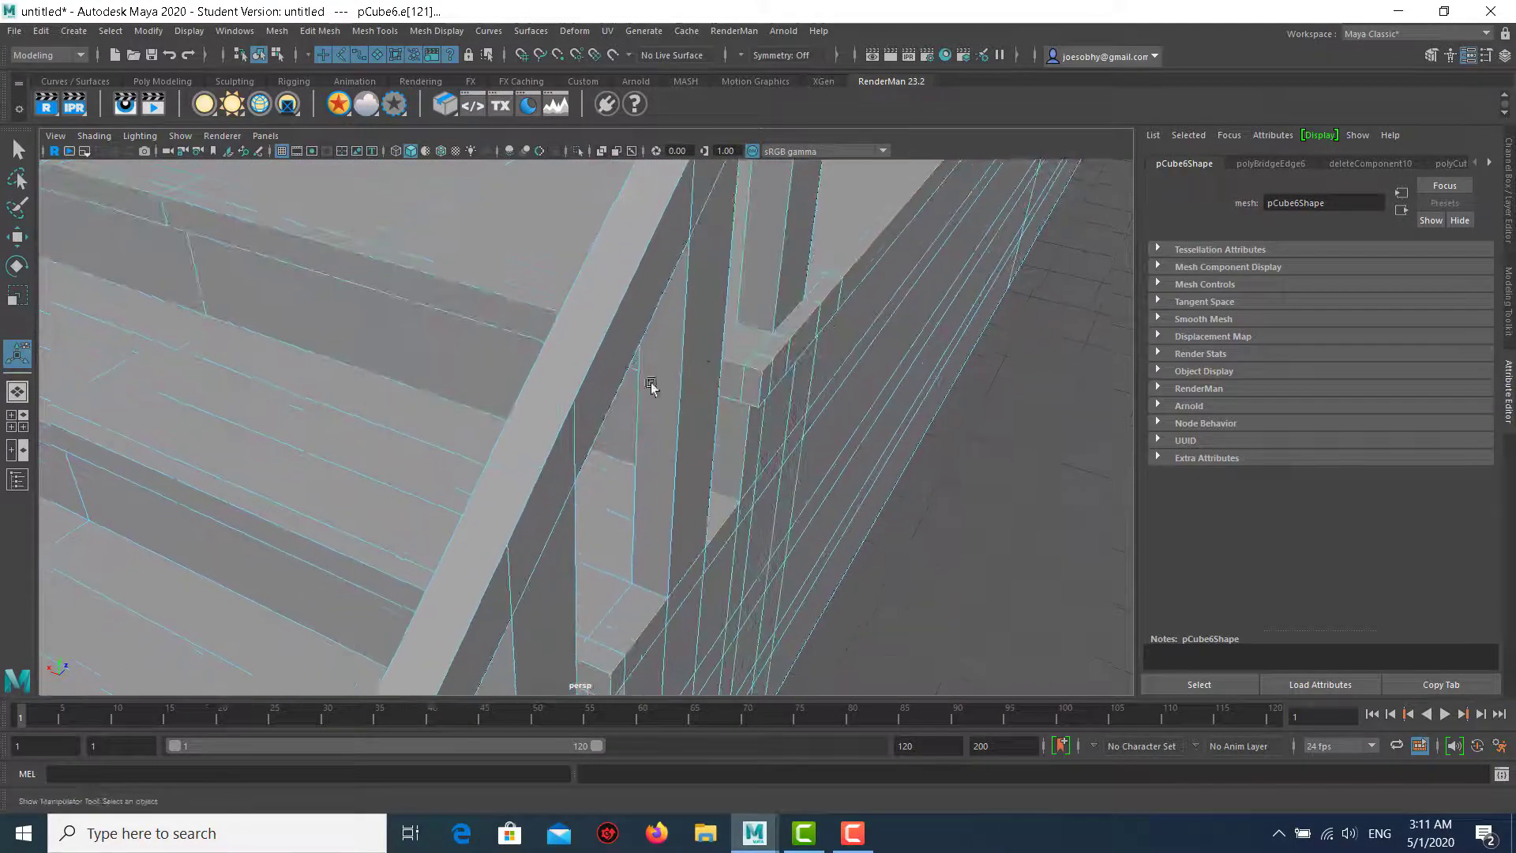
alt+right_drag(653, 386, 710, 392)
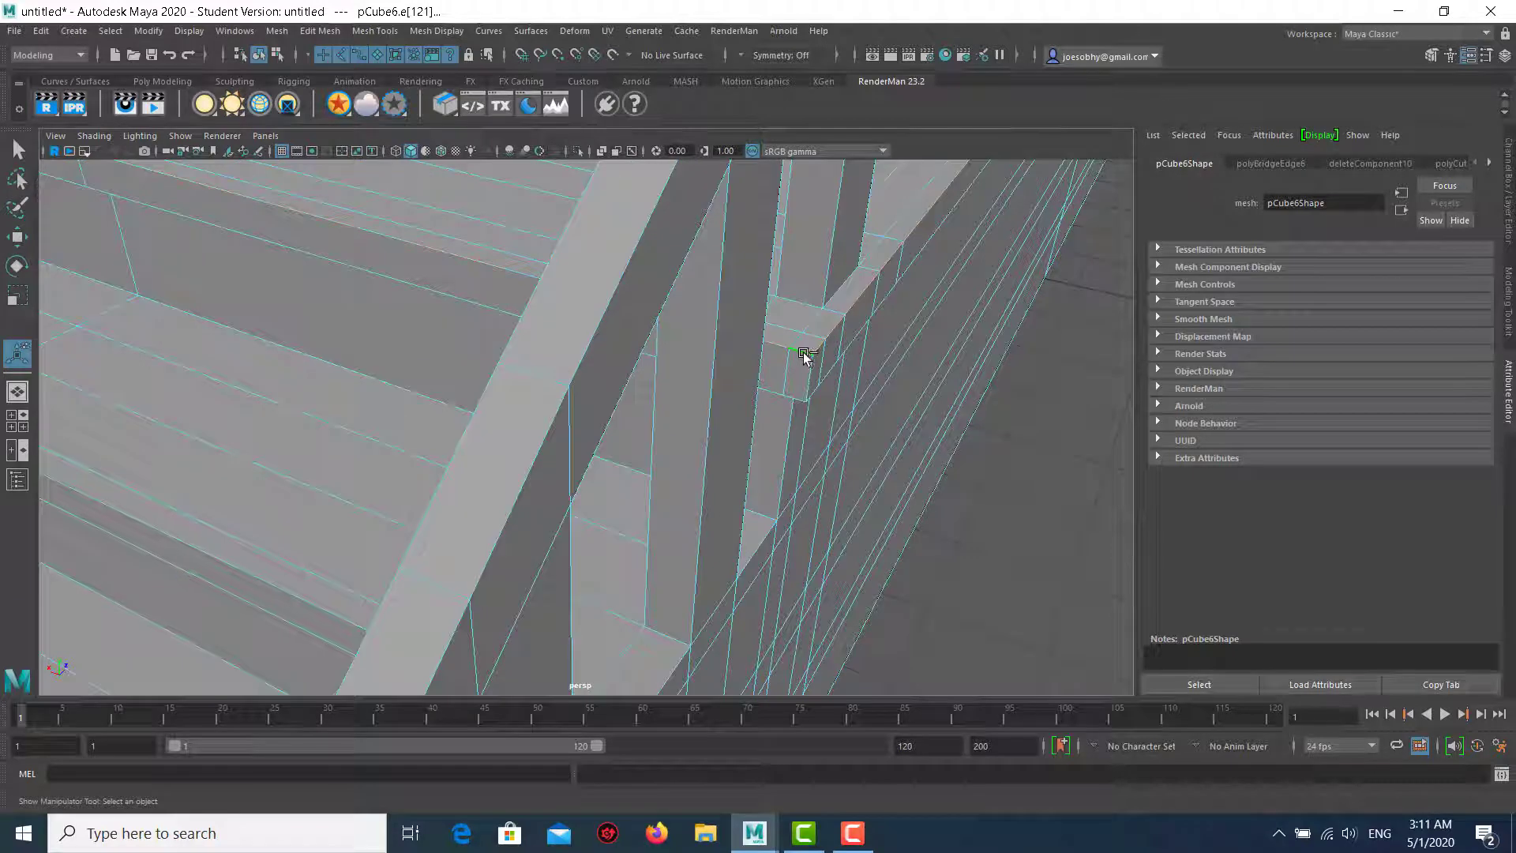
Bevel the platform rim edges with 2 segments.
click(318, 31)
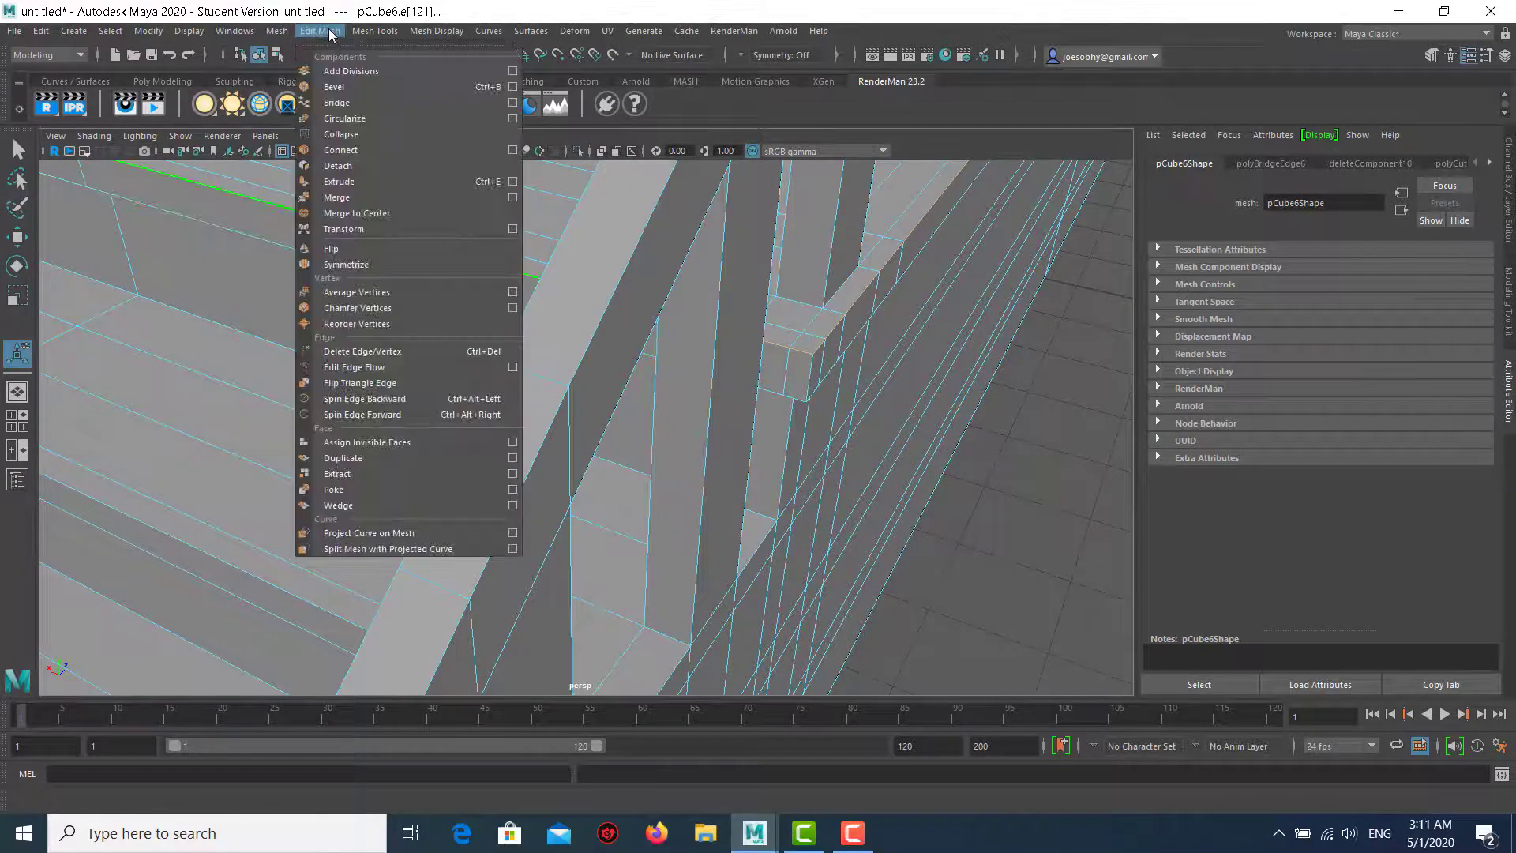
click(347, 93)
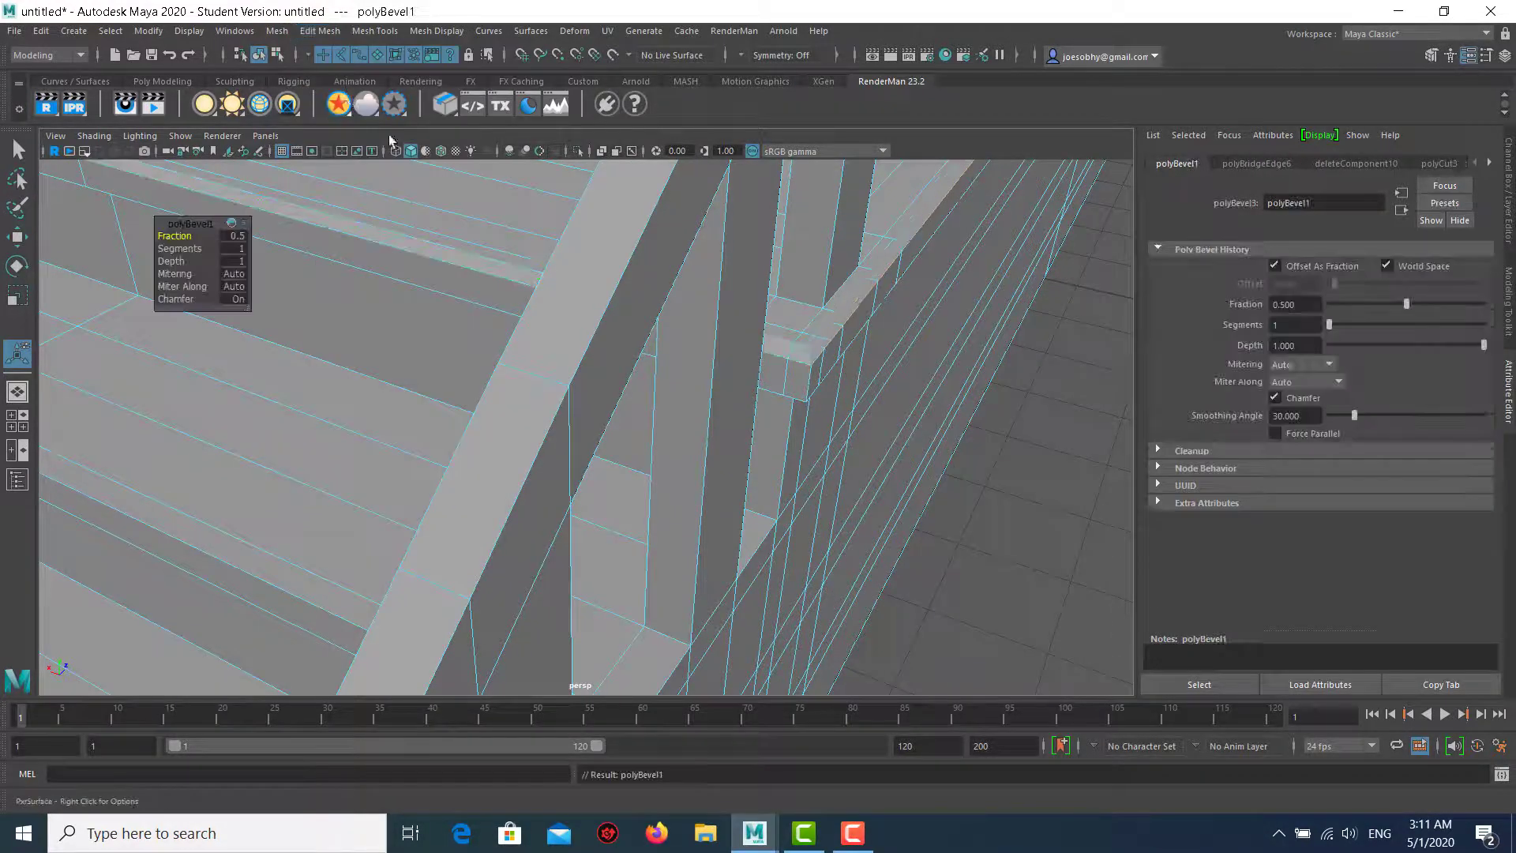
alt+drag(670, 406, 797, 411)
mouse_move(798, 410)
alt+right_down()
mouse_move(626, 335)
mouse_move(429, 278)
mouse_move(494, 328)
mouse_move(538, 425)
mouse_move(518, 363)
alt+right_up()
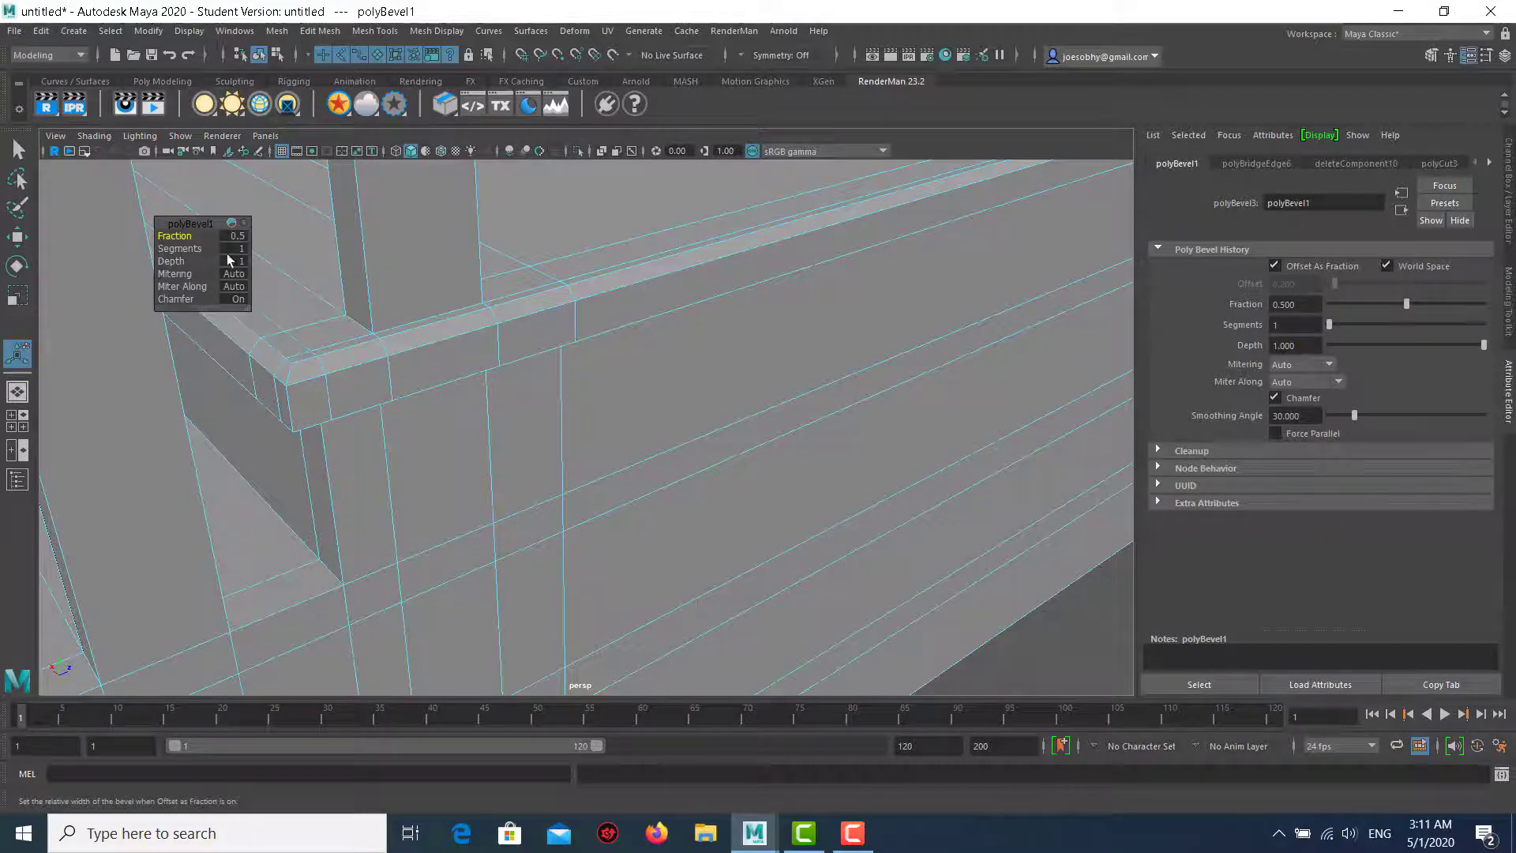
drag(191, 248, 200, 247)
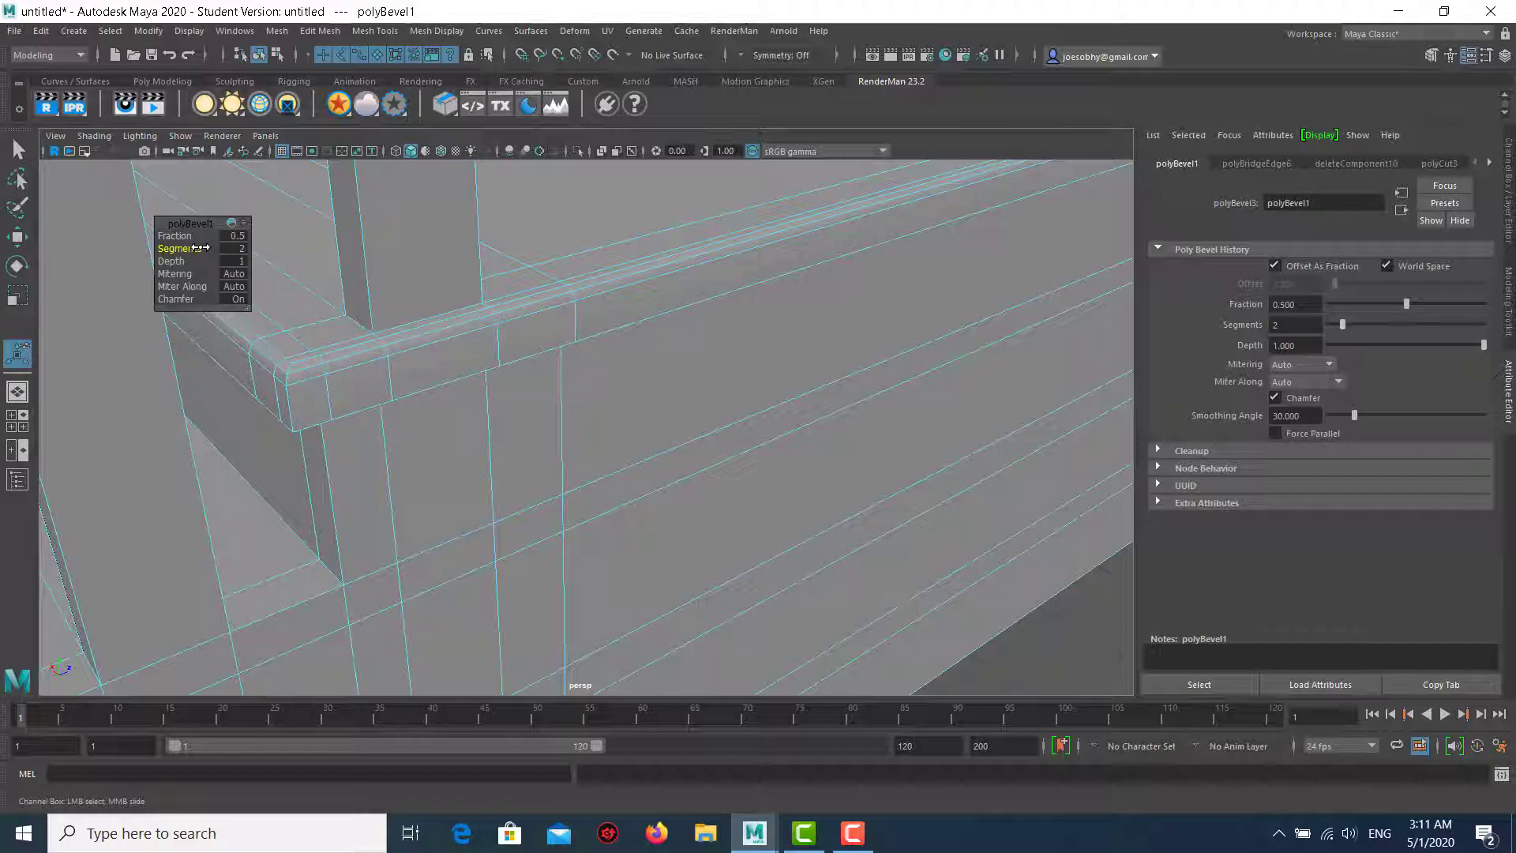
mouse_move(501, 352)
alt+mouse_down()
mouse_move(429, 389)
mouse_move(618, 340)
alt+mouse_up()
scroll(618, 340, down, 3)
alt+drag(487, 277, 531, 352)
scroll(531, 352, up, 5)
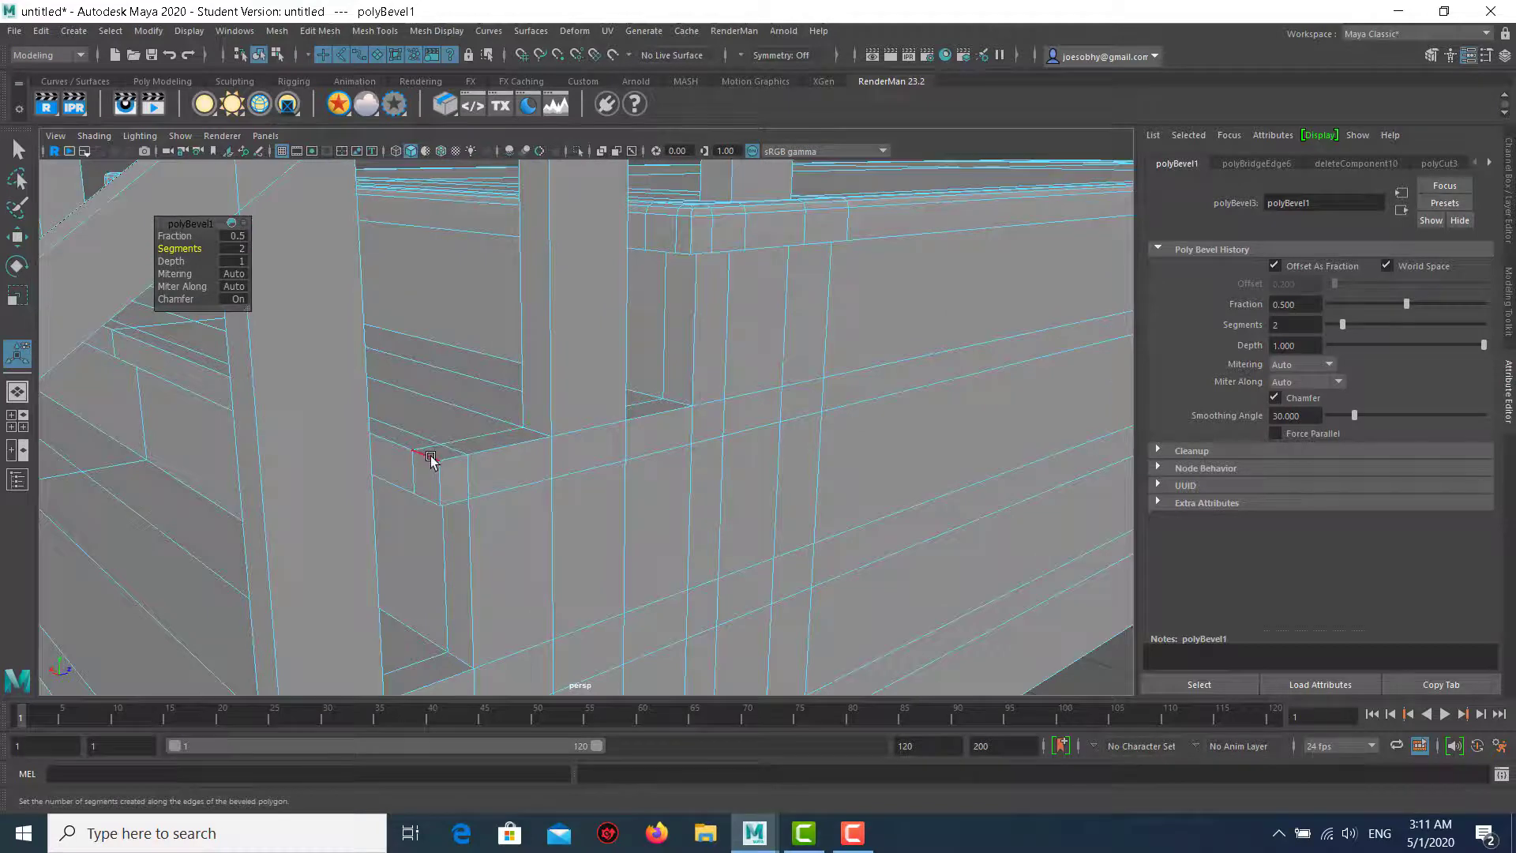
Select the handrail edges and bevel them with 2 segments, then clear the selection.
click(431, 458)
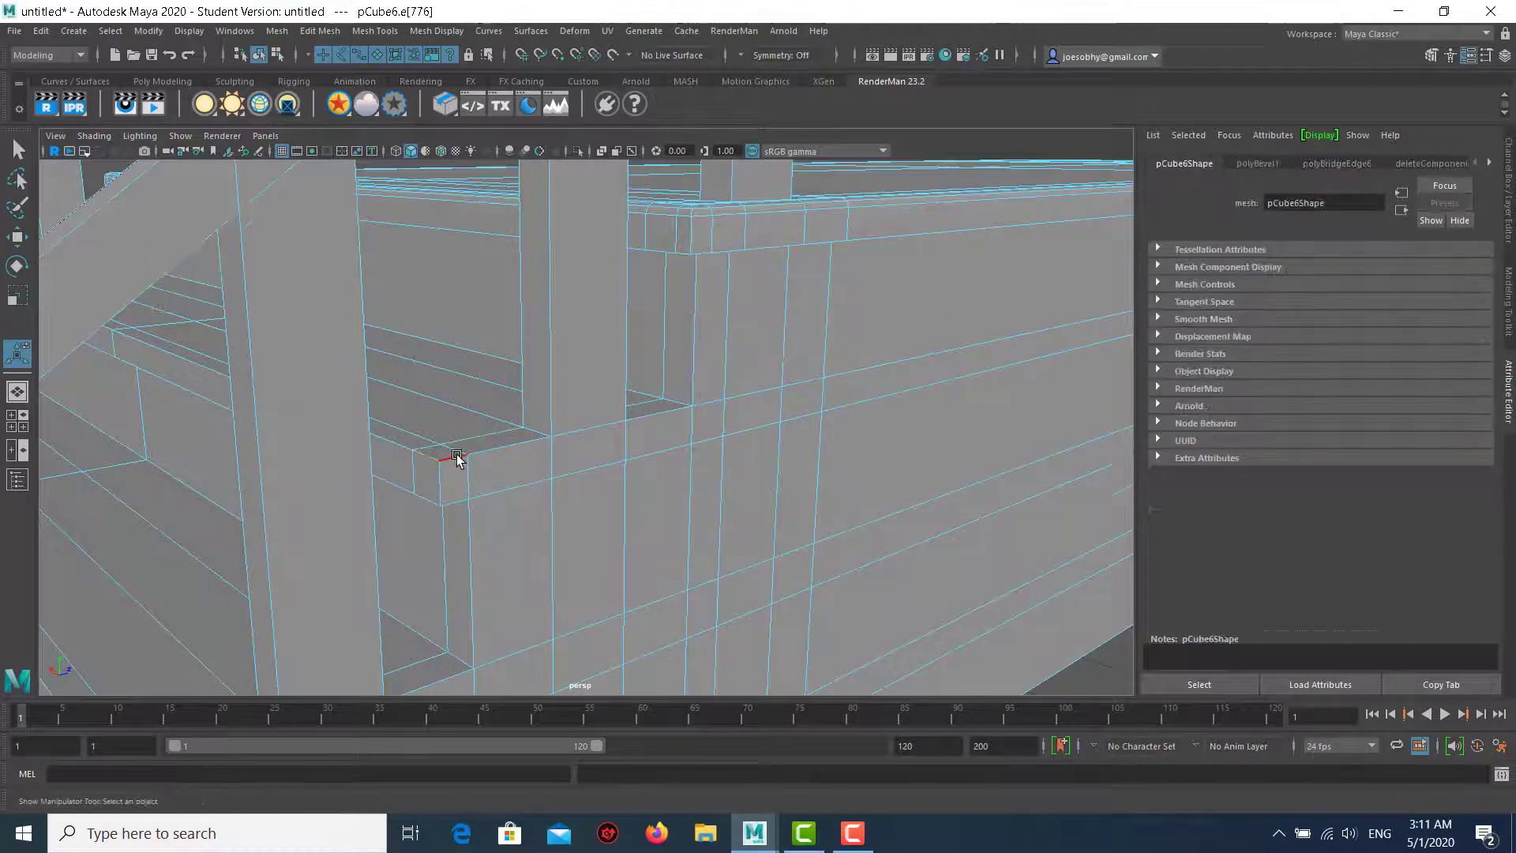
scroll(363, 359, down, 5)
click(246, 402)
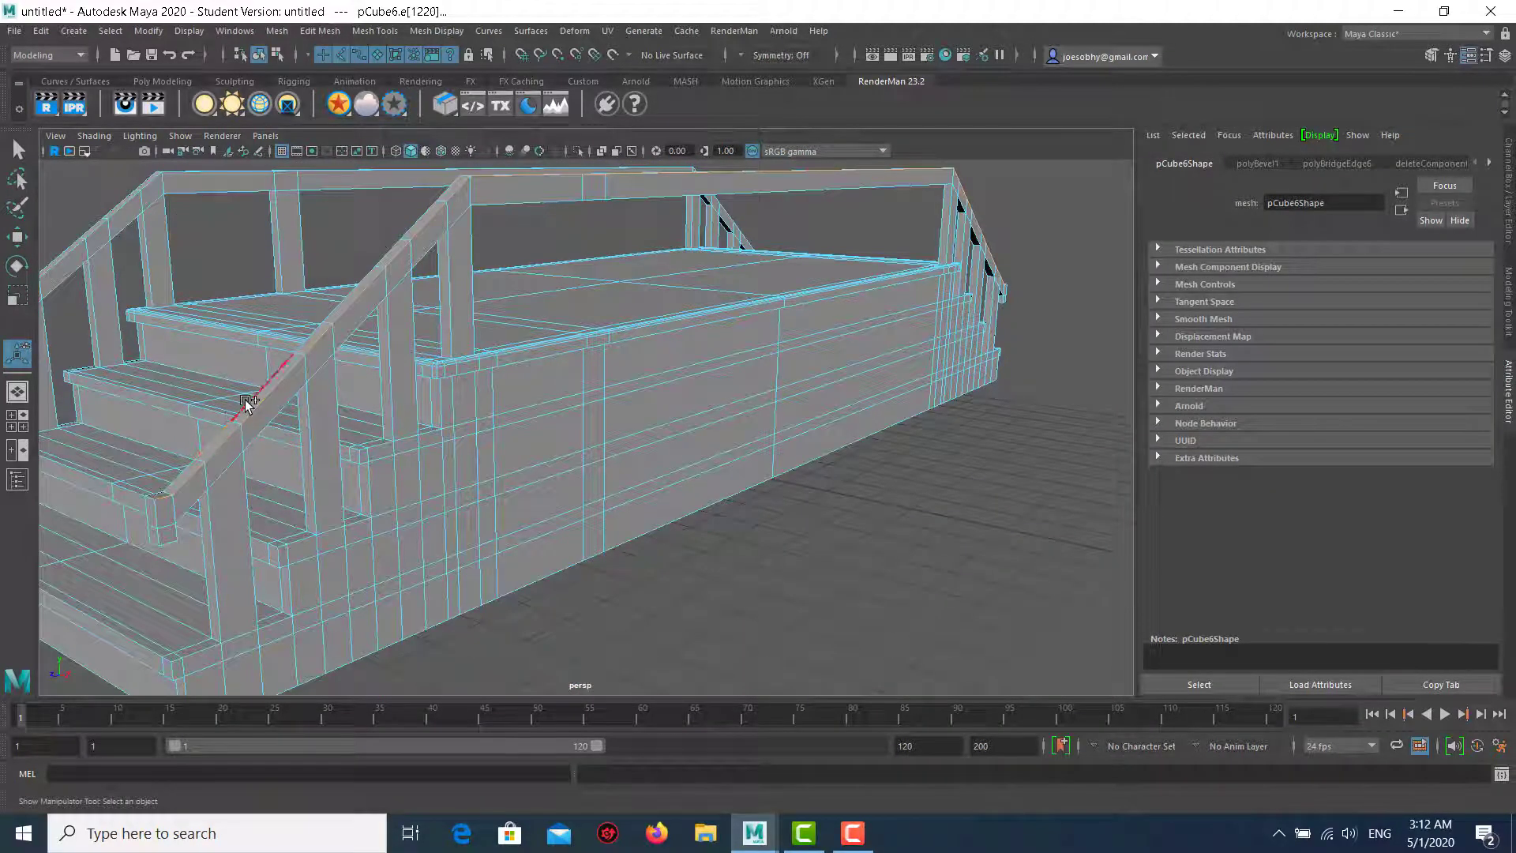
scroll(321, 349, up, 1)
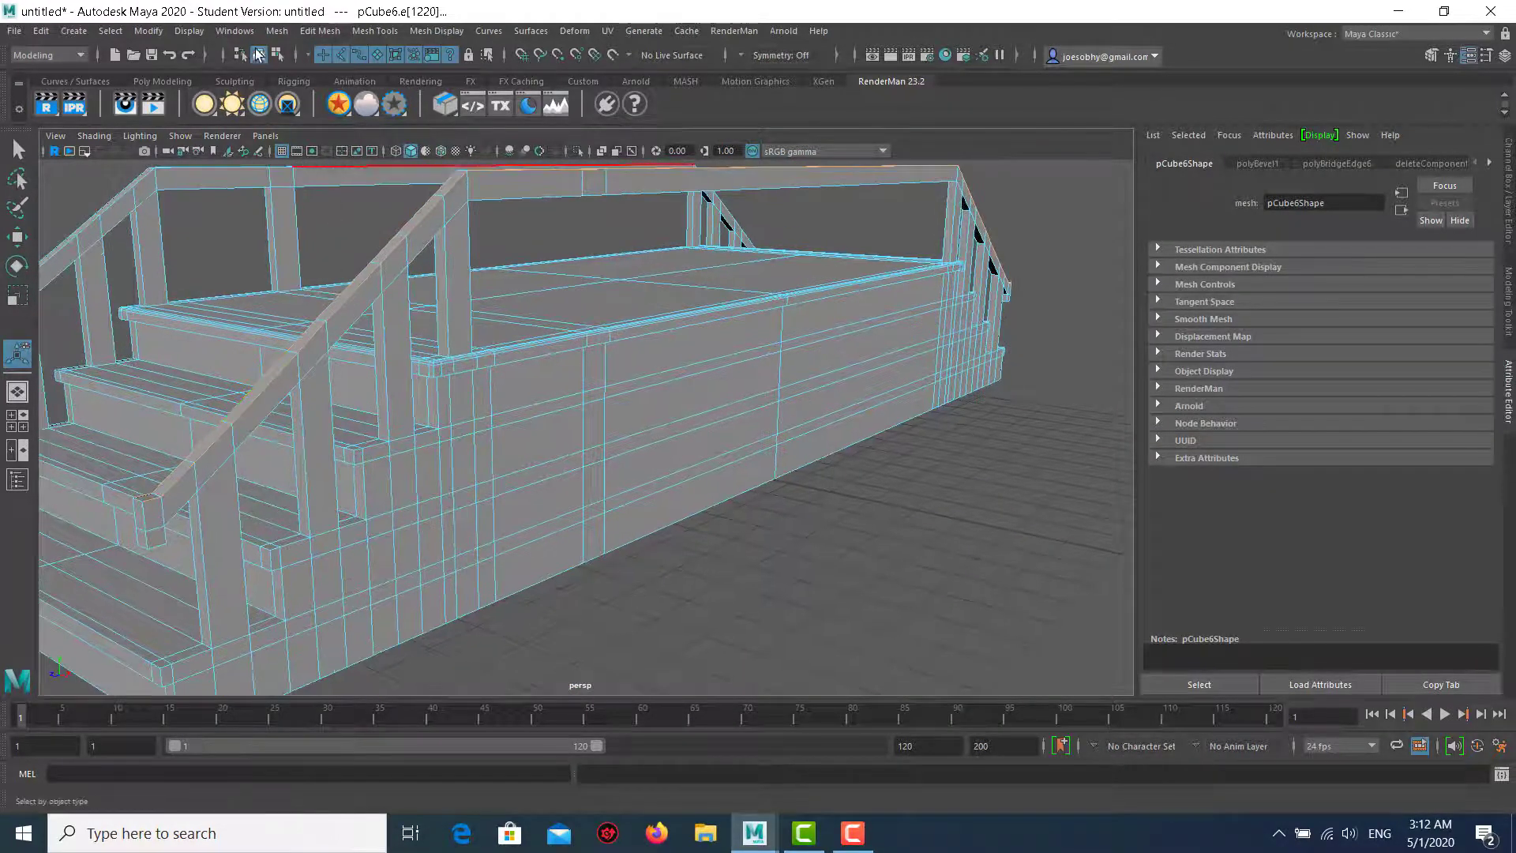
click(320, 31)
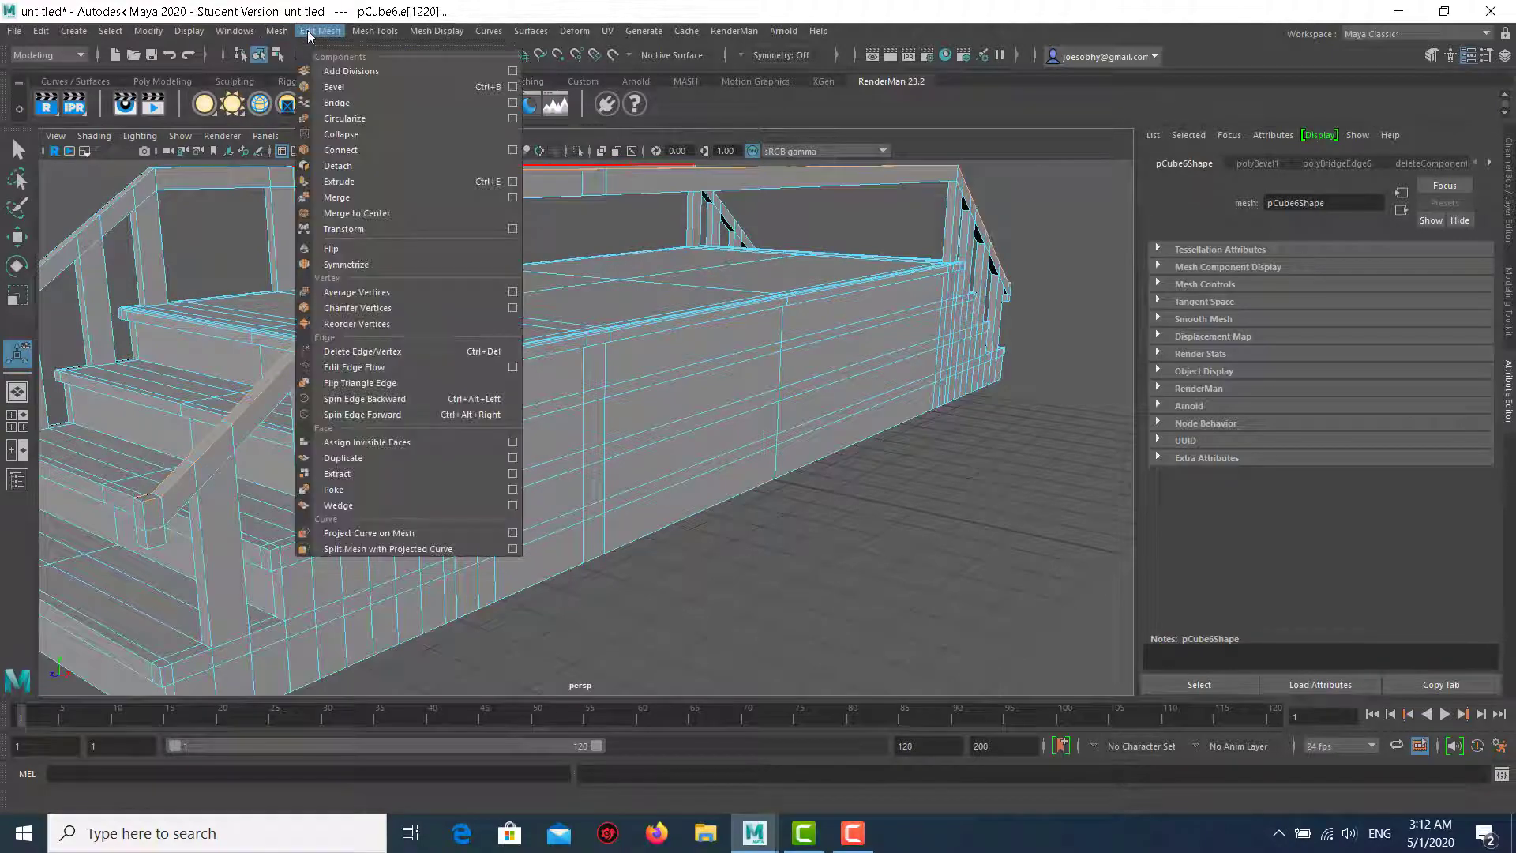
click(334, 87)
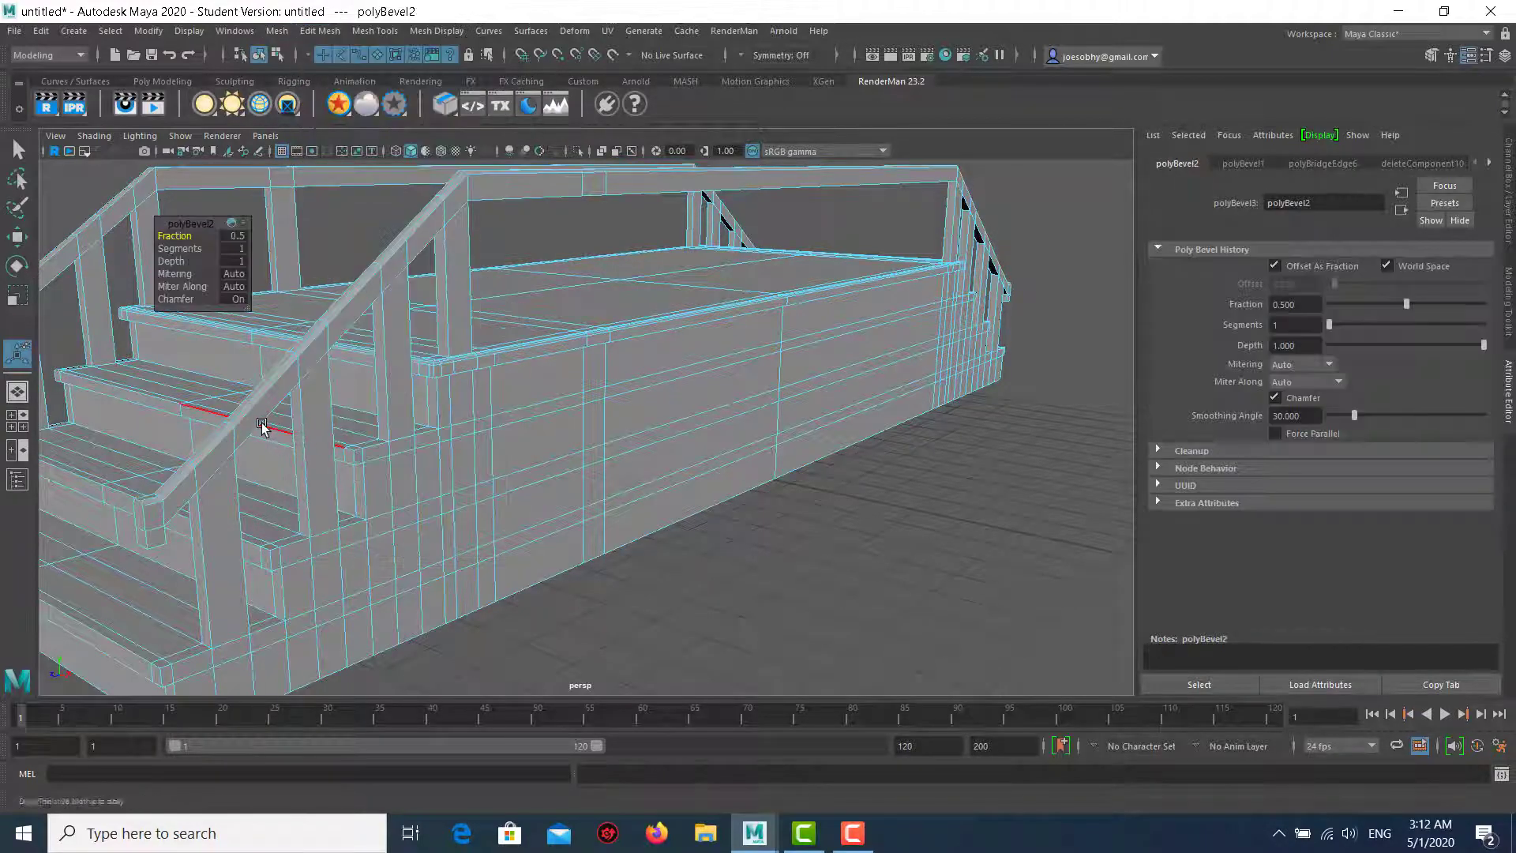
scroll(254, 423, up, 2)
alt+drag(254, 422, 399, 410)
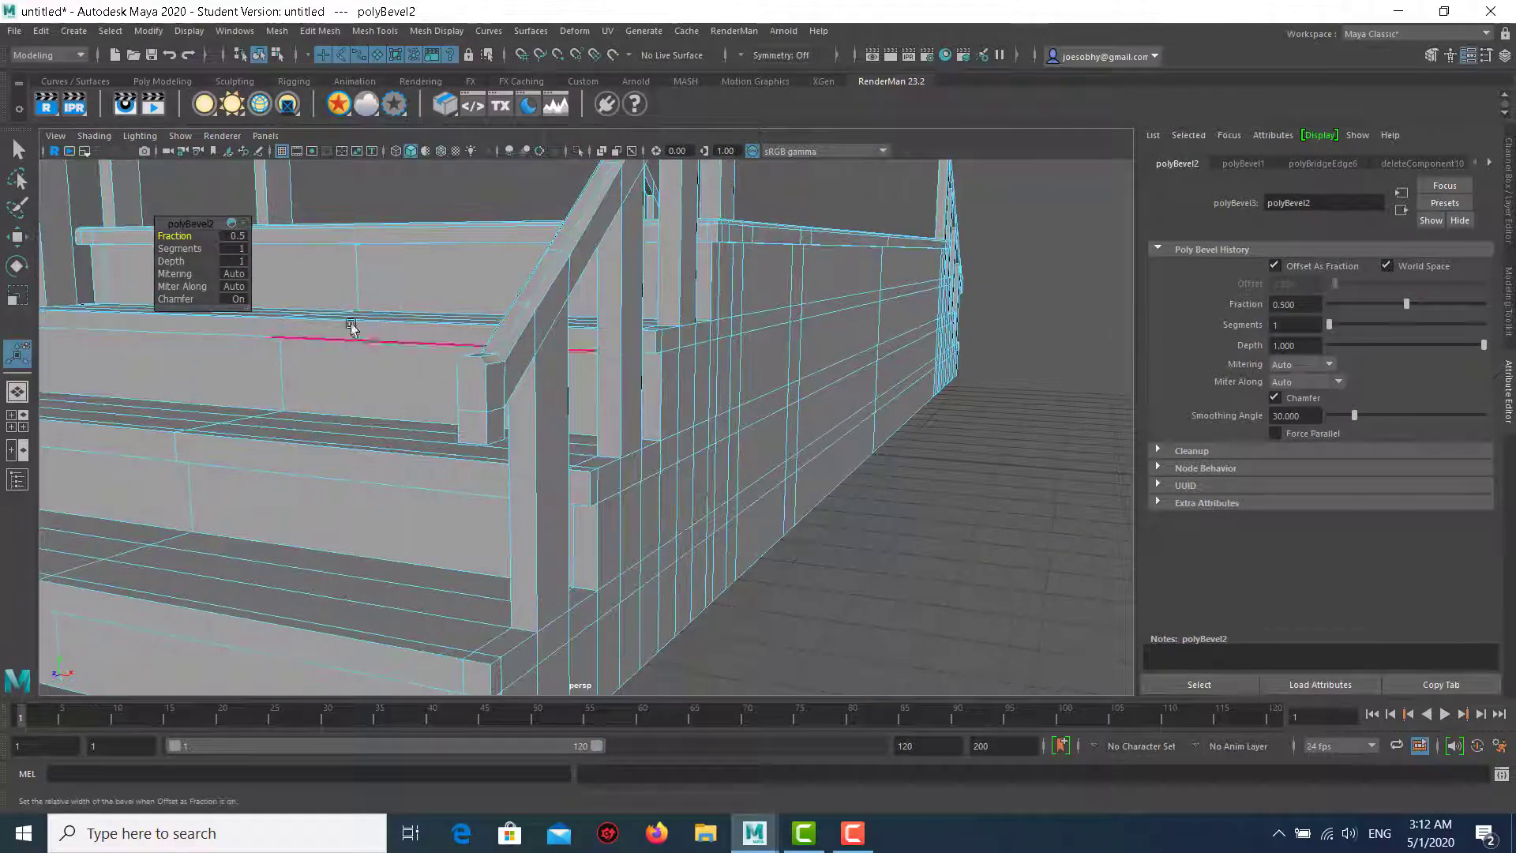
alt+drag(468, 321, 467, 325)
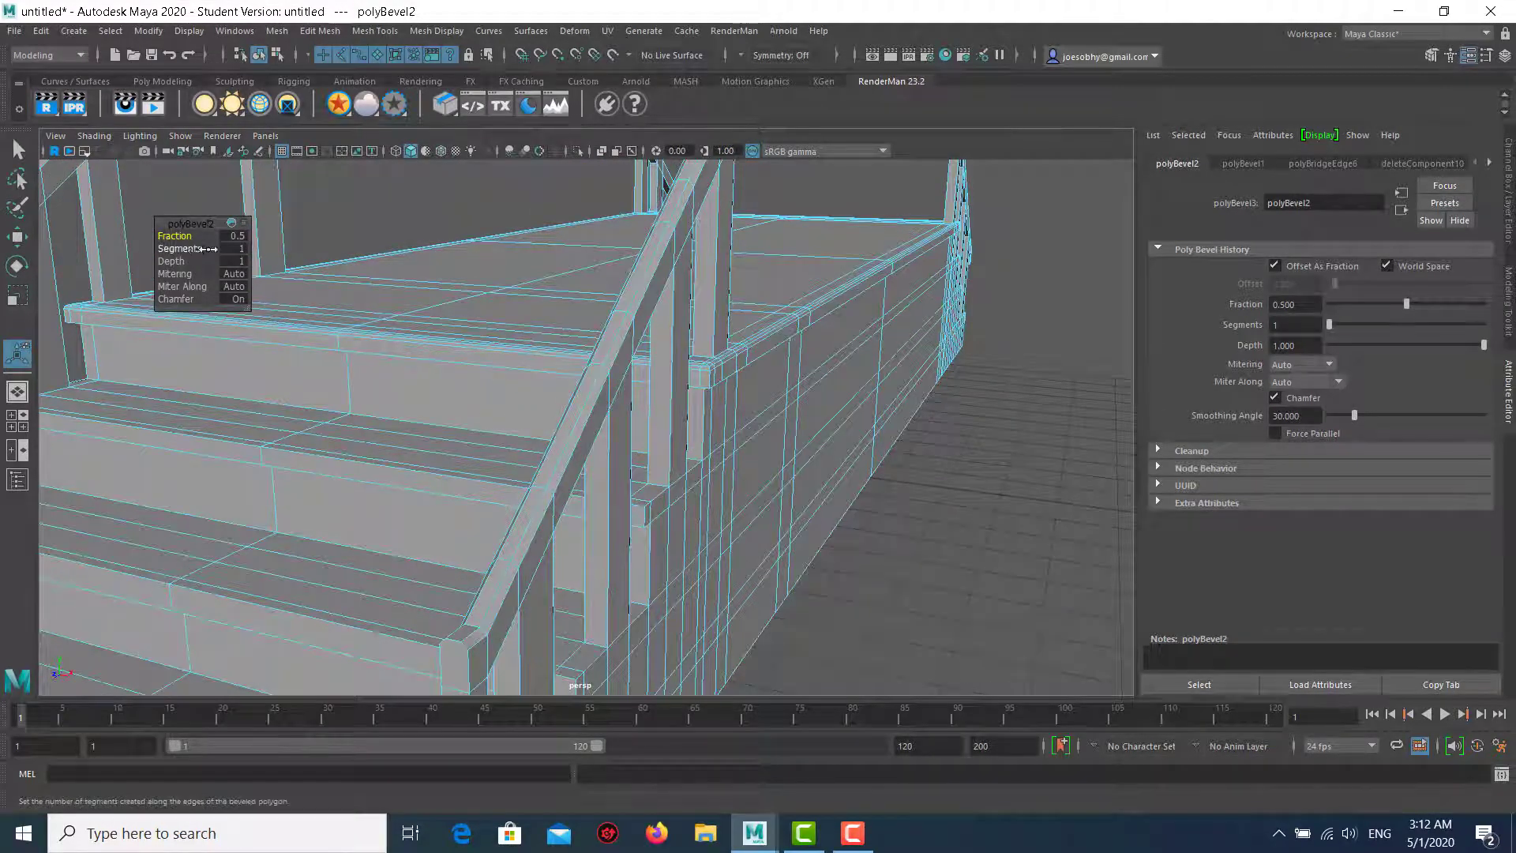
drag(196, 249, 202, 249)
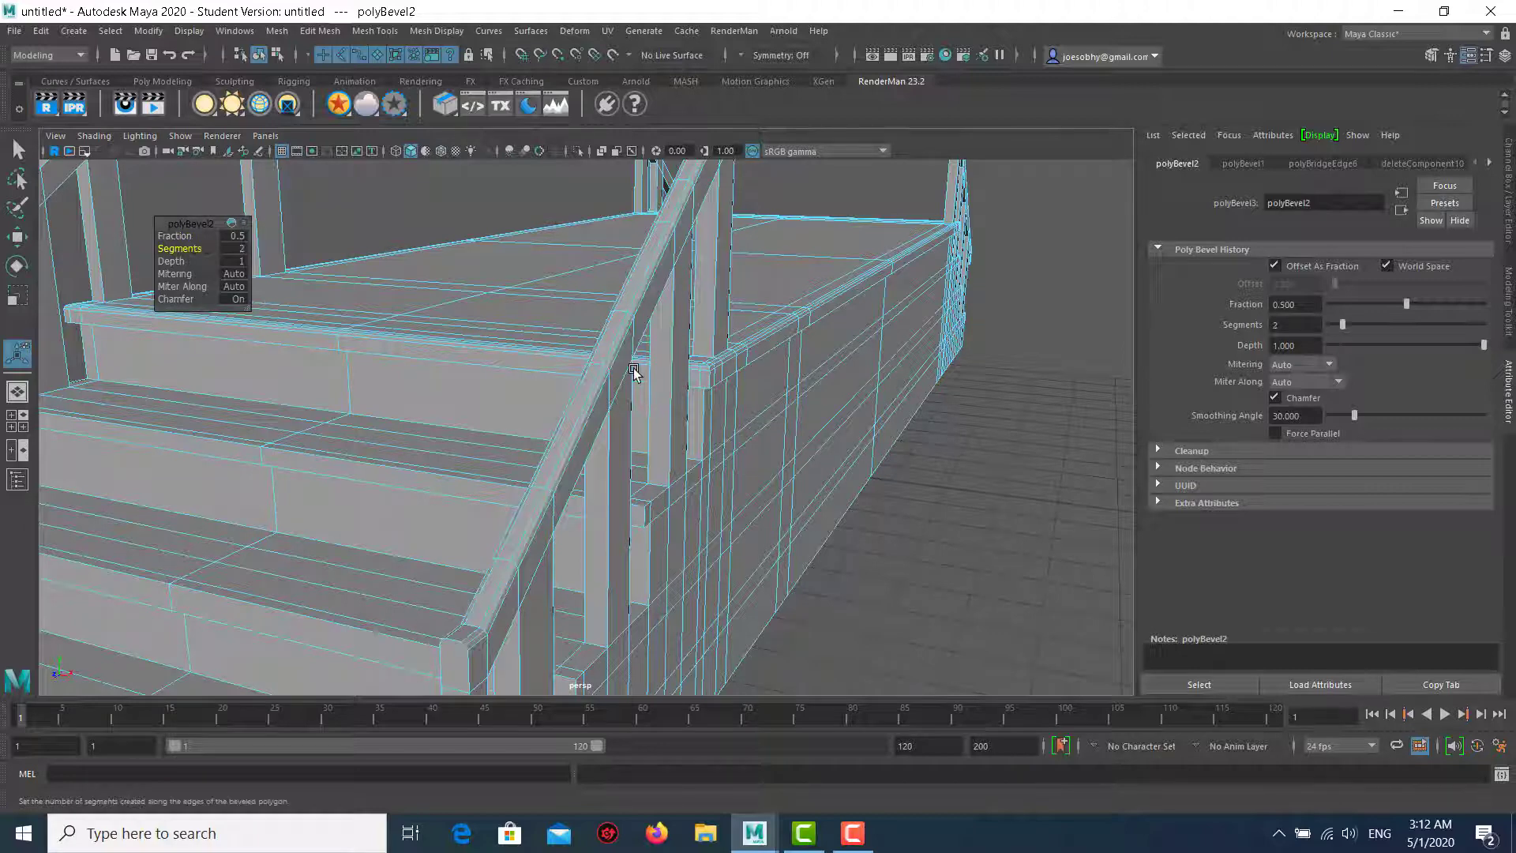
alt+drag(635, 367, 1017, 400)
click(1017, 400)
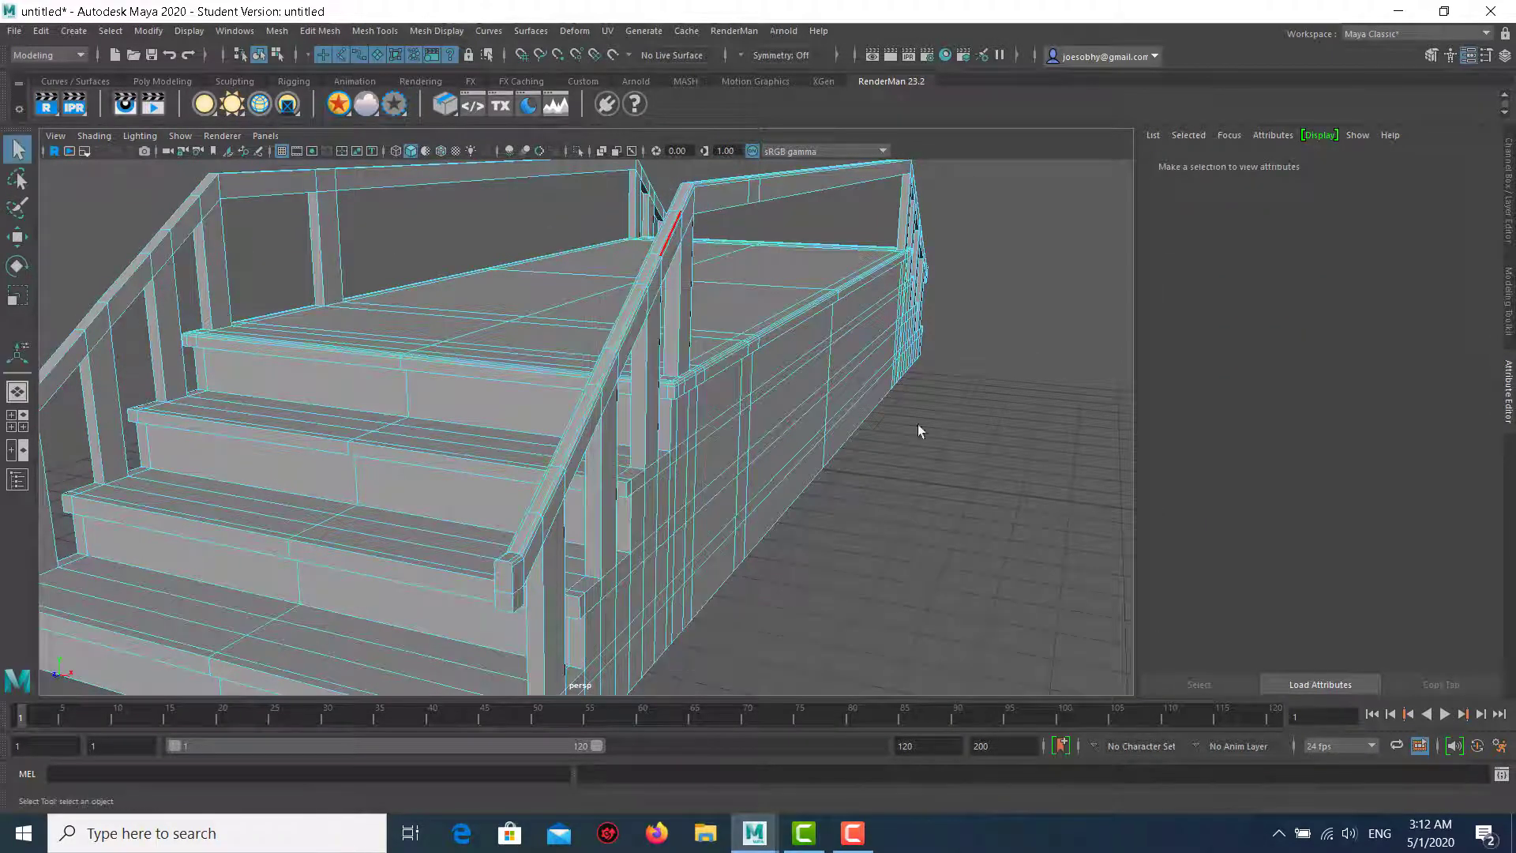
Return to object mode with Q, orbit around the bevelled staircase, and select pCube6.
key(q)
scroll(684, 353, up, 2)
alt+drag(683, 352, 644, 371)
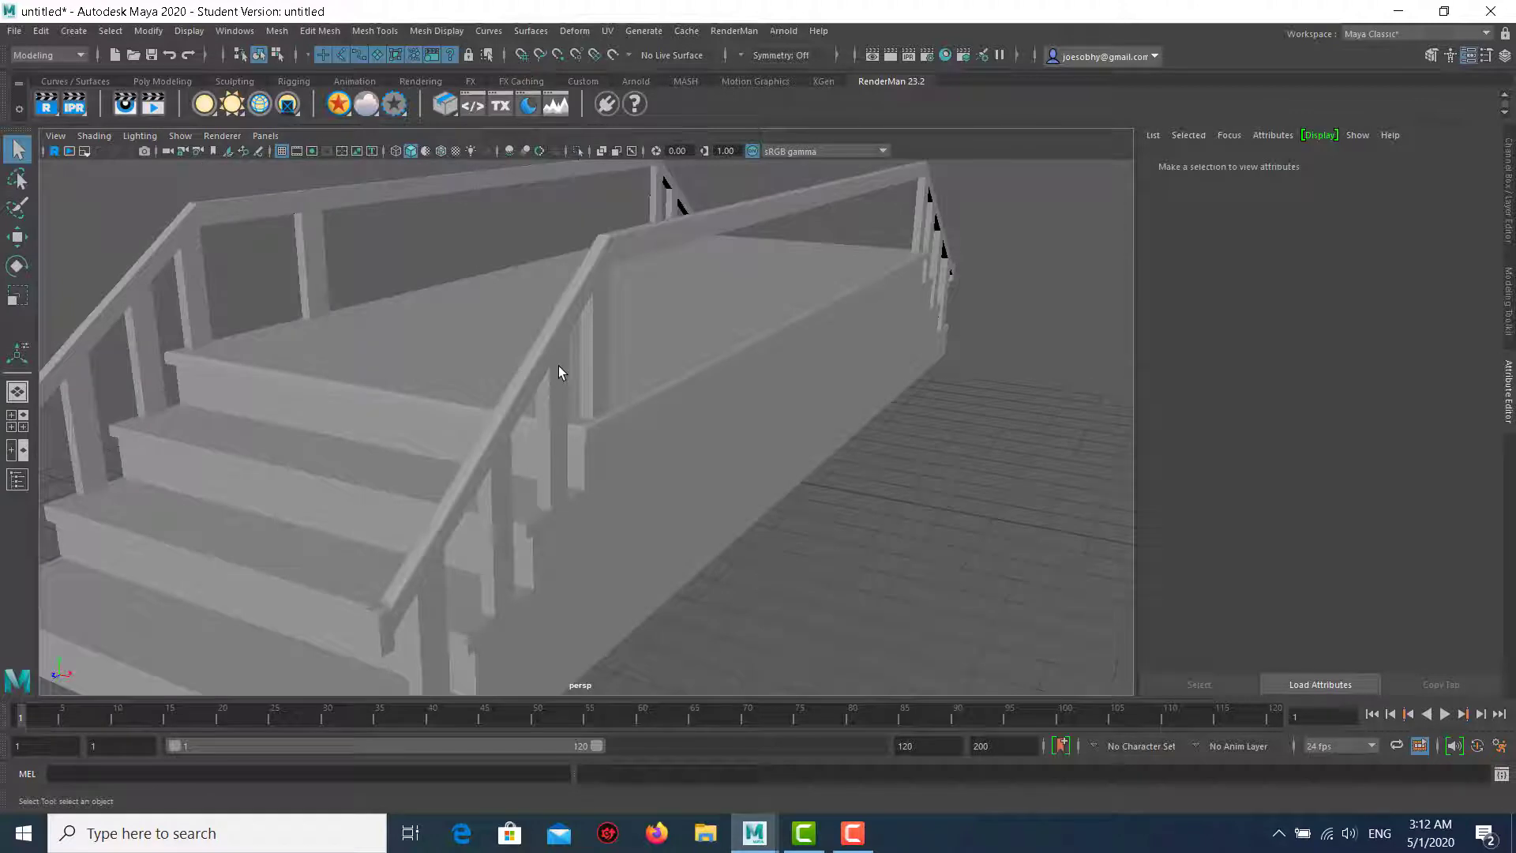
scroll(847, 399, down, 3)
alt+drag(846, 399, 840, 401)
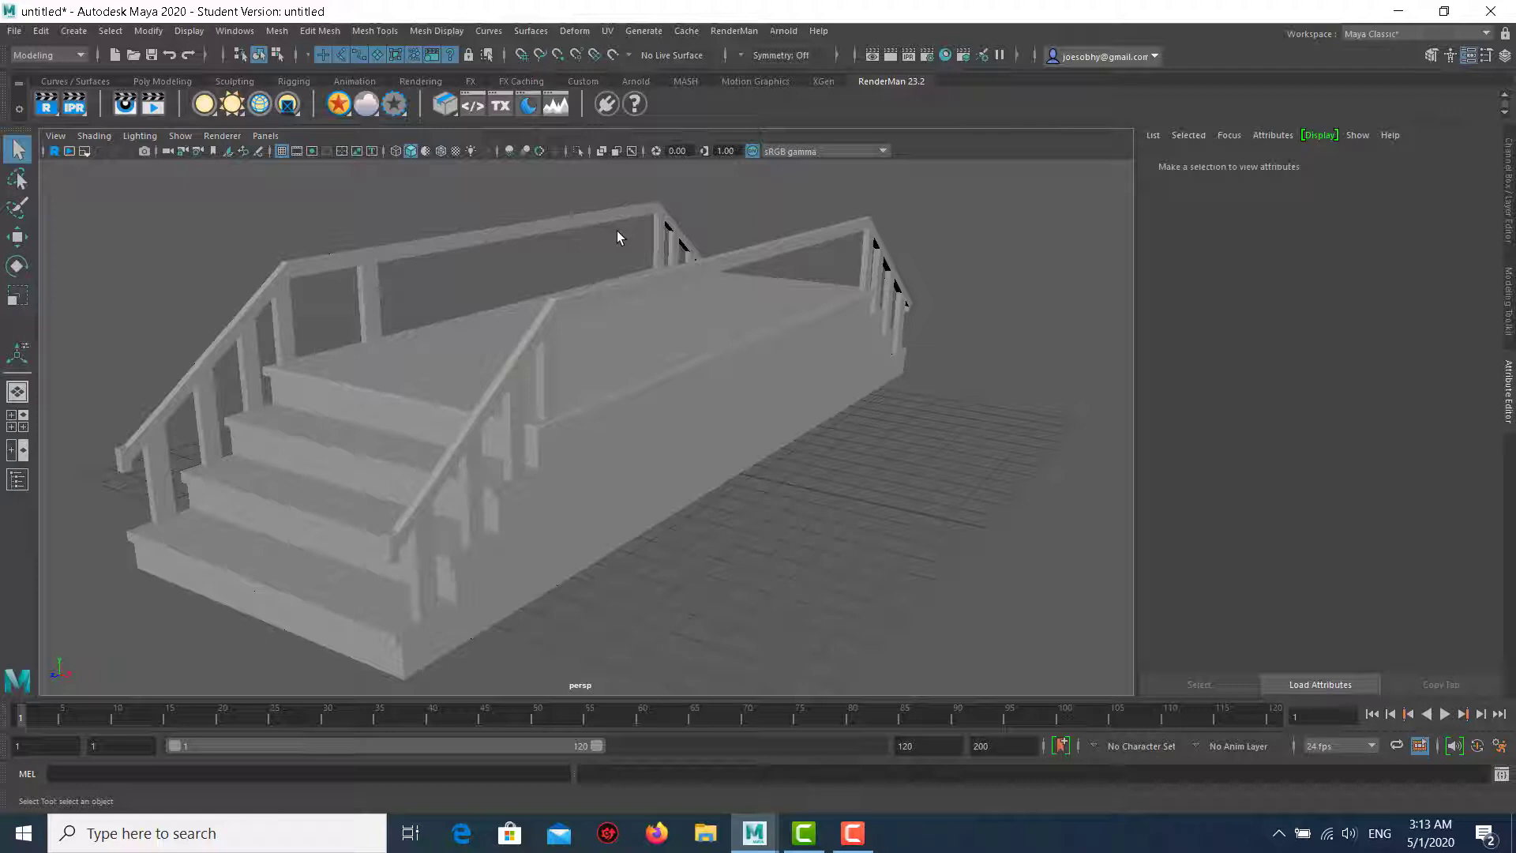
mouse_move(655, 407)
alt+mouse_down()
mouse_move(718, 382)
mouse_move(532, 341)
alt+mouse_up()
click(663, 540)
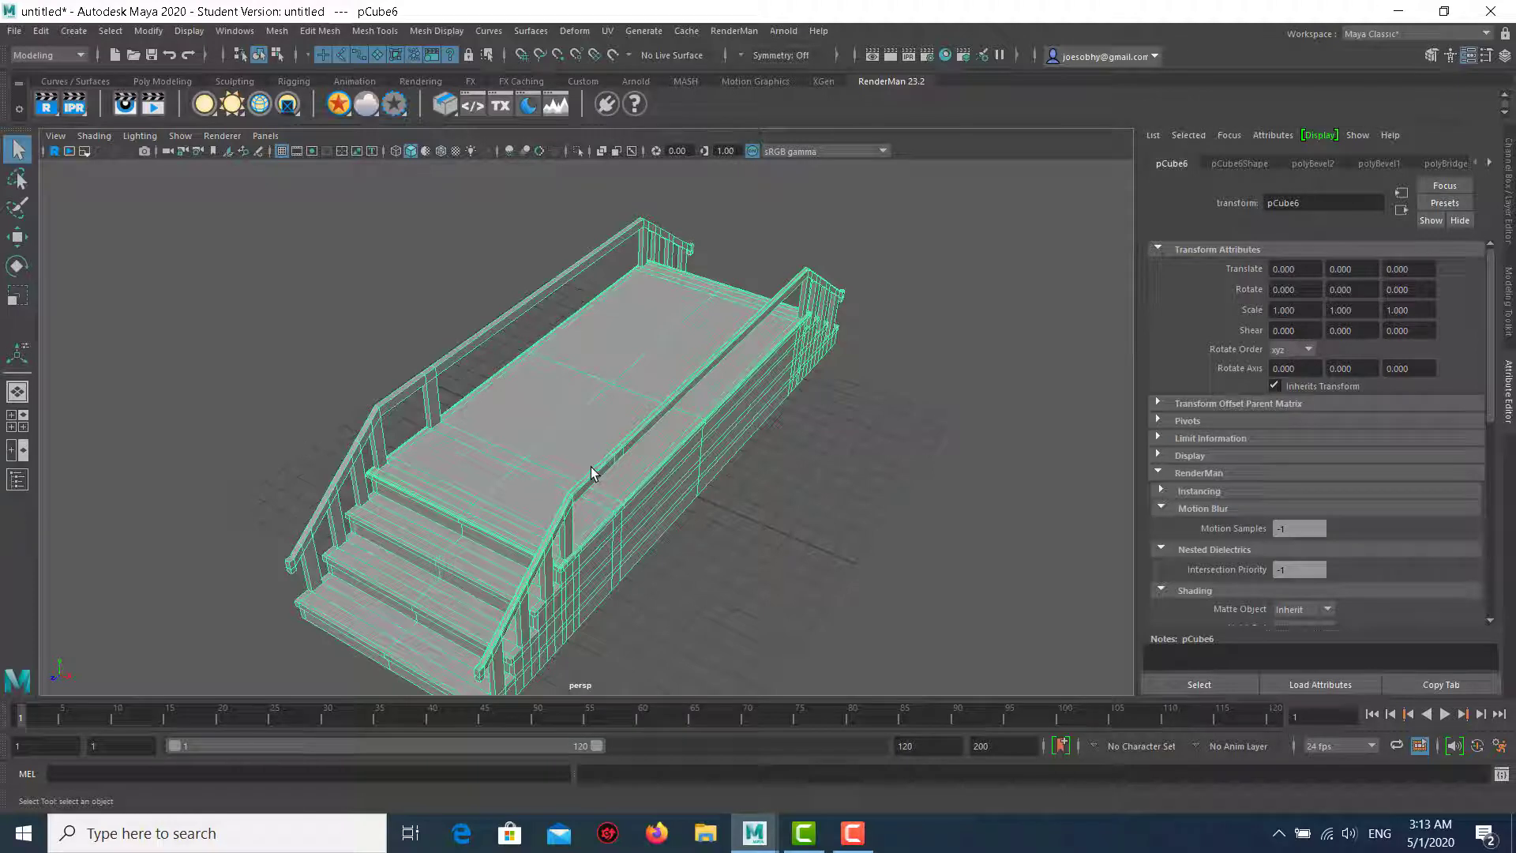
alt+drag(592, 472, 604, 447)
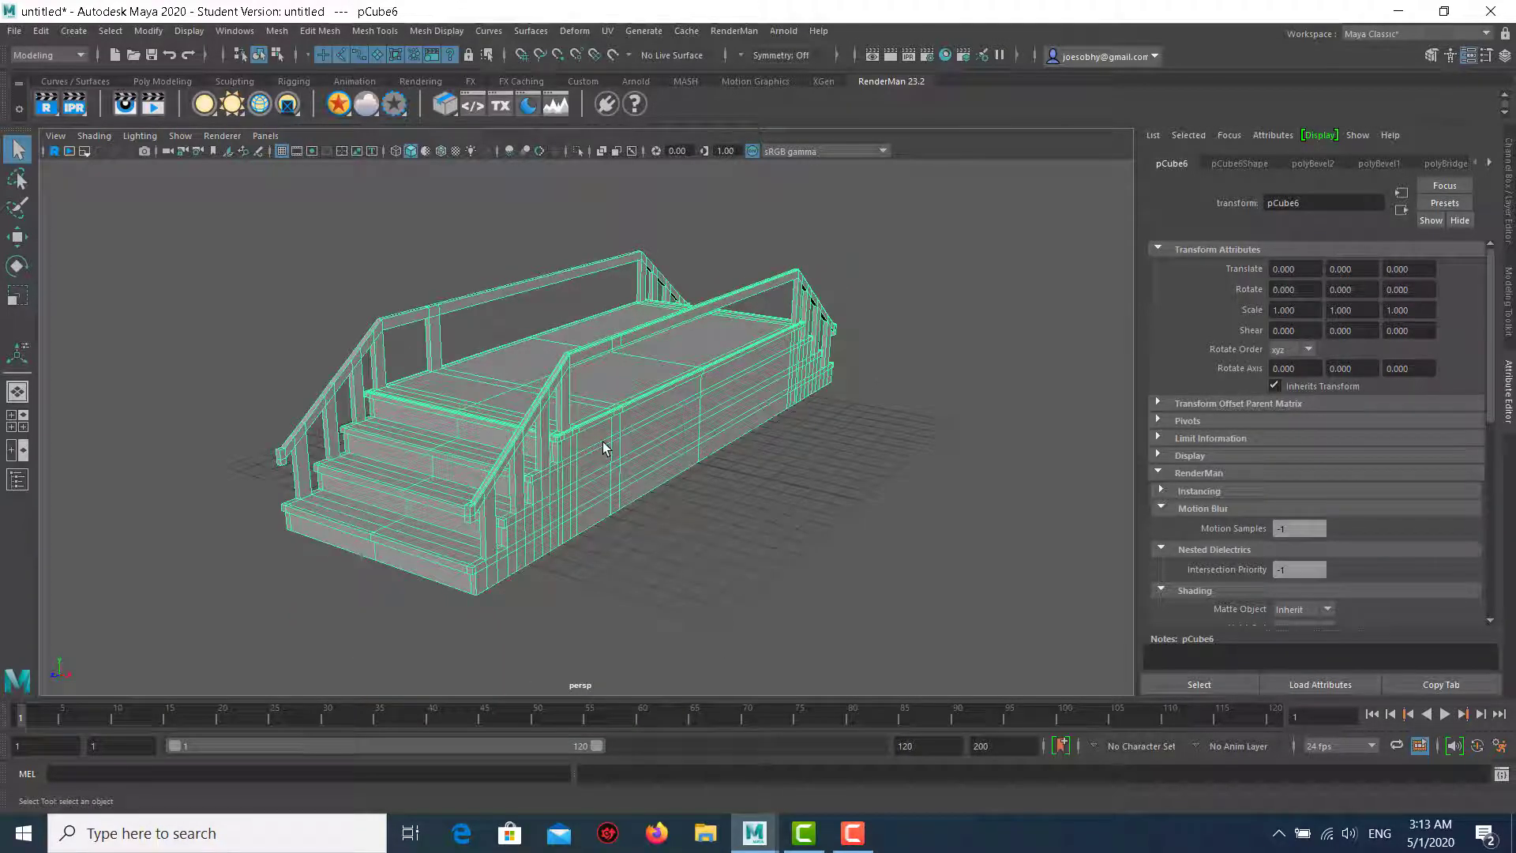